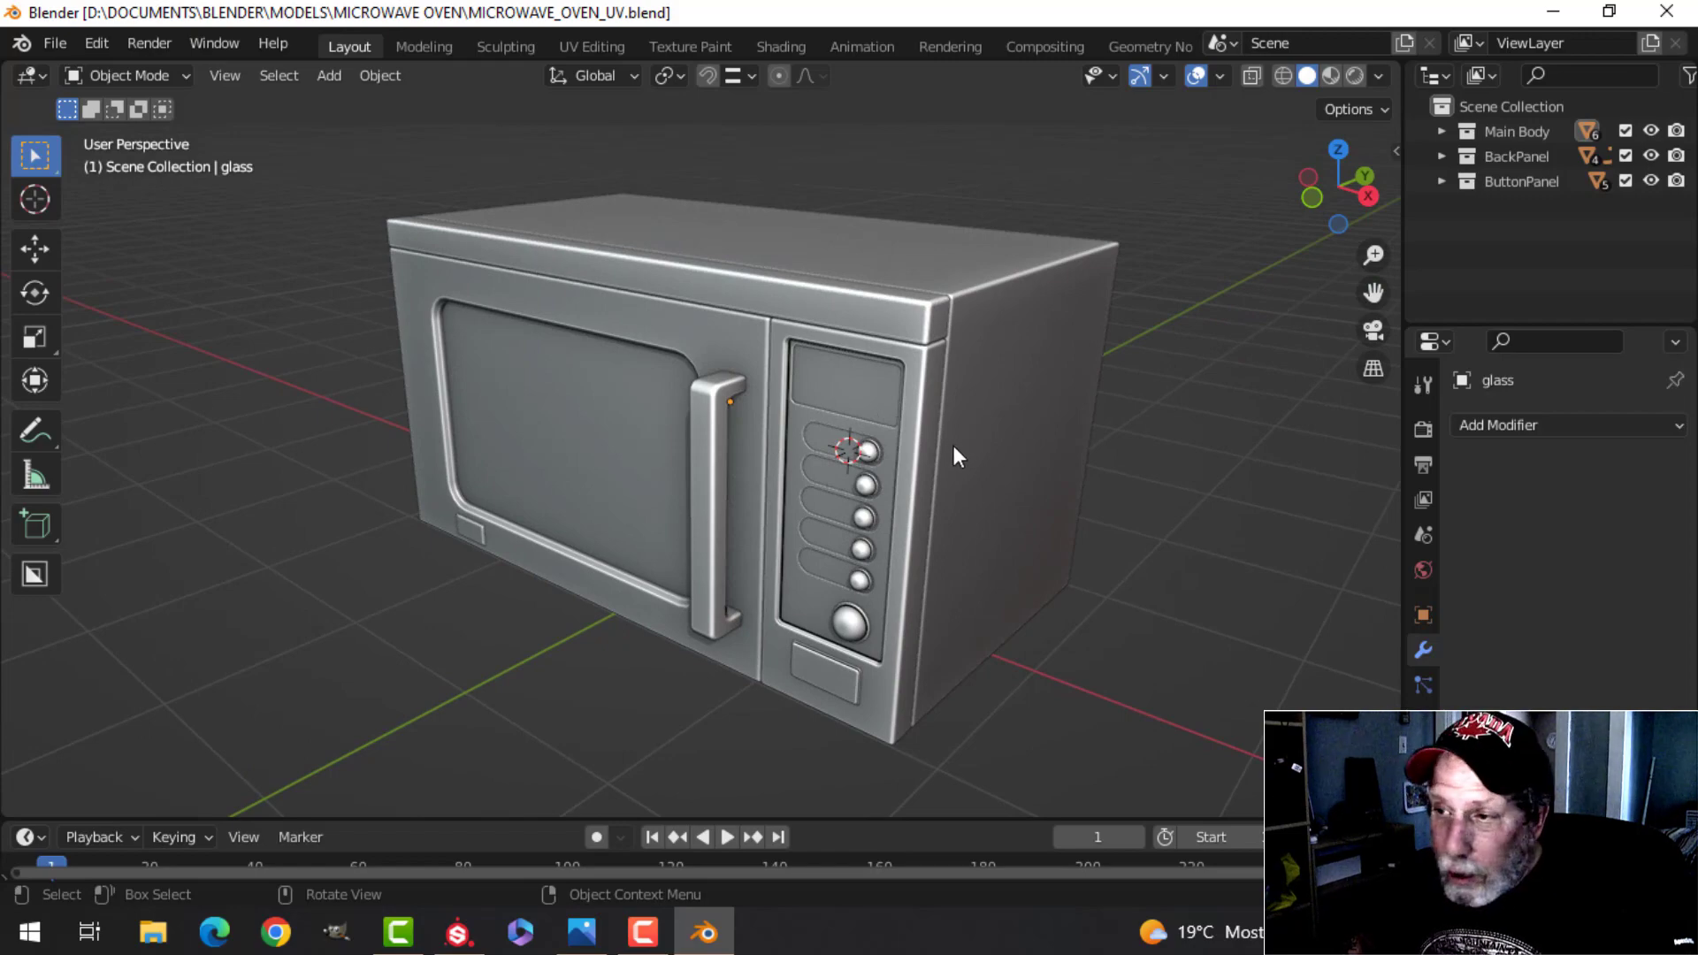
Step: Examine the microwave model from the front and back and up close at the control panel
{"action": "middle_click_drag", "start_coordinate": [953, 446], "coordinate": [614, 467]}
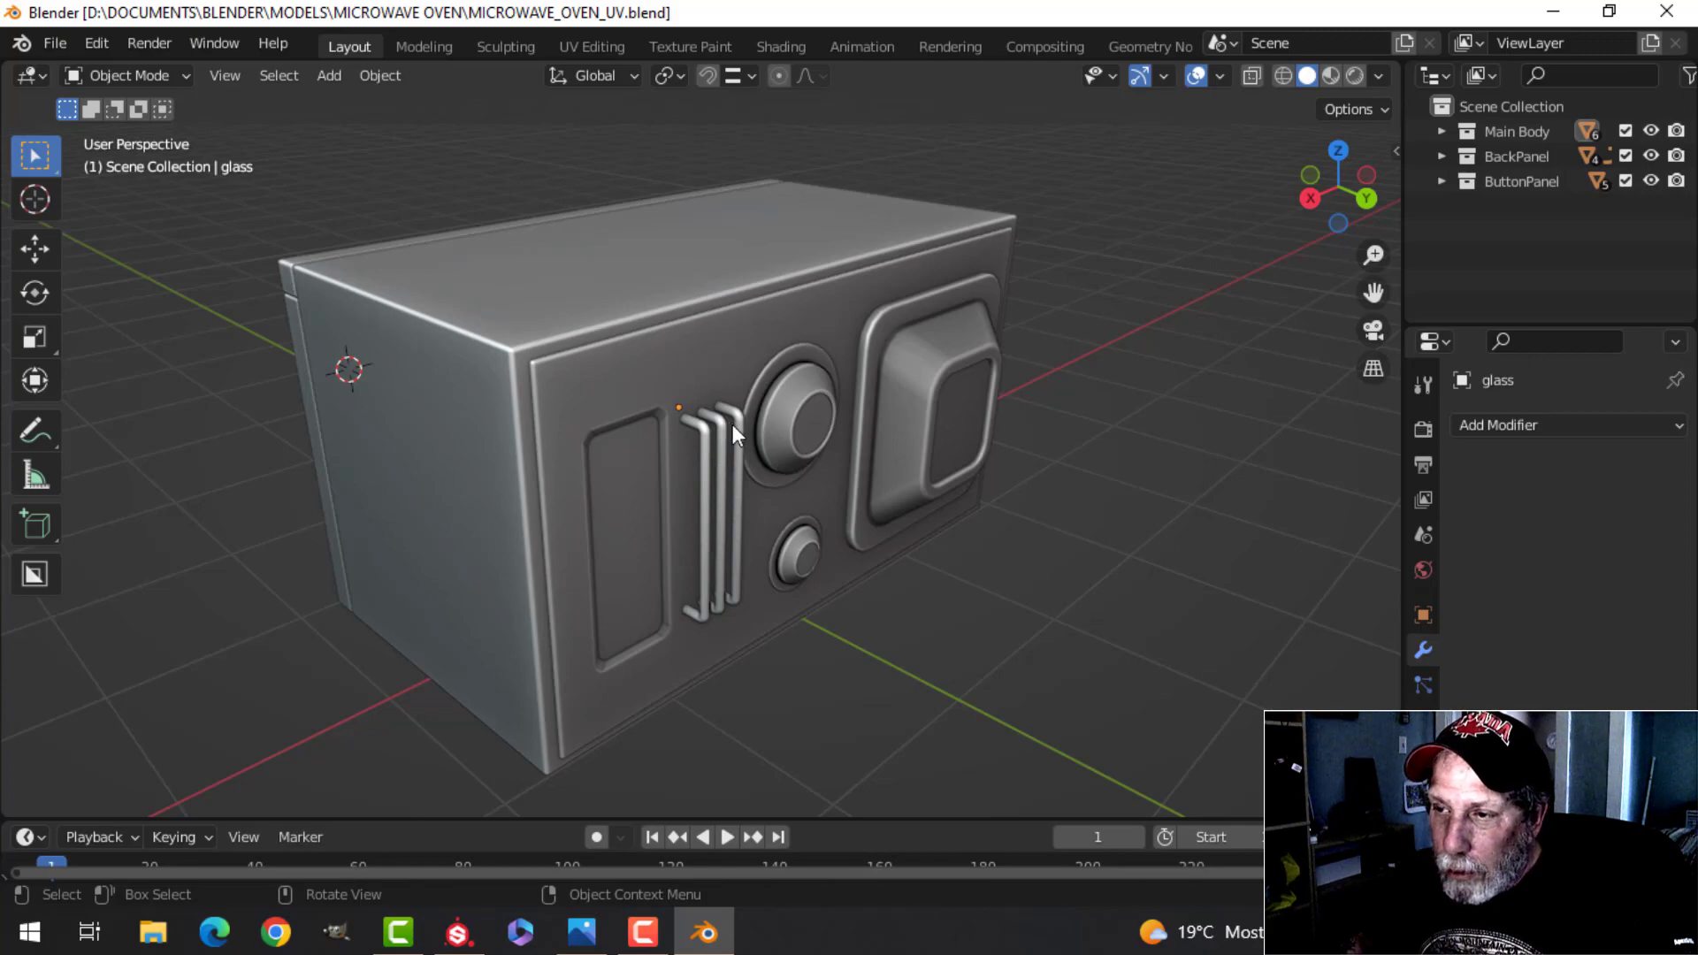
{"action": "middle_click_drag", "start_coordinate": [727, 426], "coordinate": [858, 428]}
{"action": "scroll", "coordinate": [986, 401], "scroll_direction": "up", "scroll_amount": 2}
{"action": "middle_click_drag", "start_coordinate": [858, 428], "coordinate": [802, 437]}
{"action": "scroll", "coordinate": [756, 347], "scroll_direction": "up", "scroll_amount": 2}
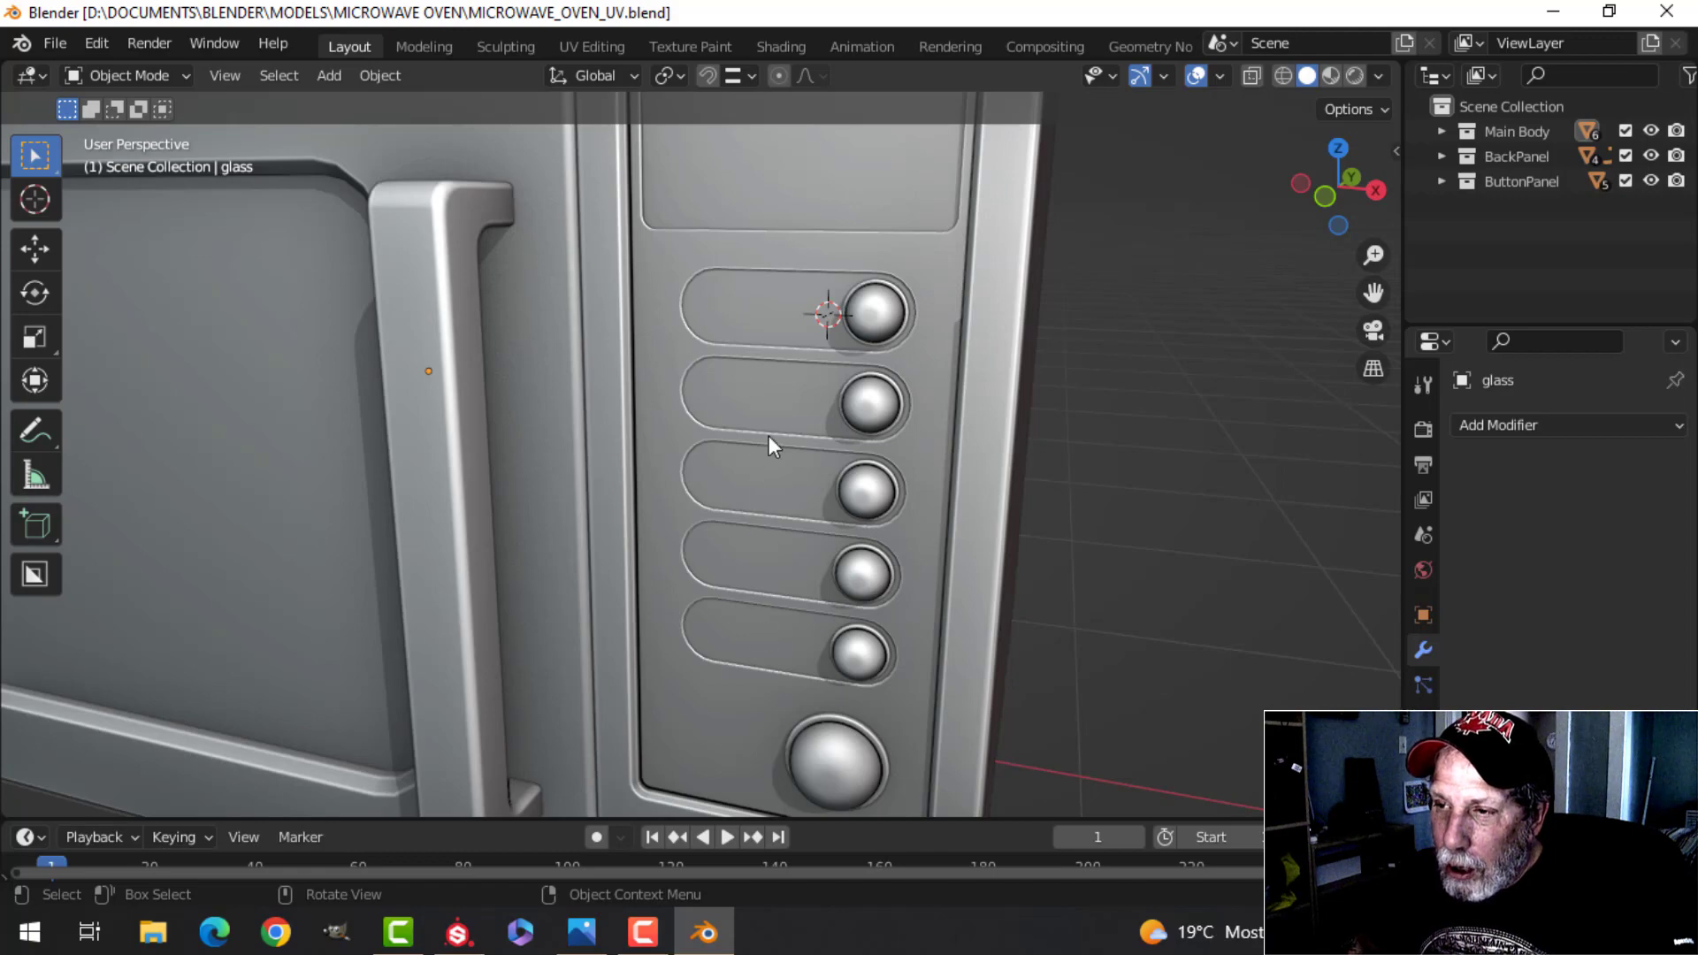
{"action": "scroll", "coordinate": [796, 334], "scroll_direction": "down", "scroll_amount": 2}
{"action": "scroll", "coordinate": [773, 326], "scroll_direction": "up", "scroll_amount": 5}
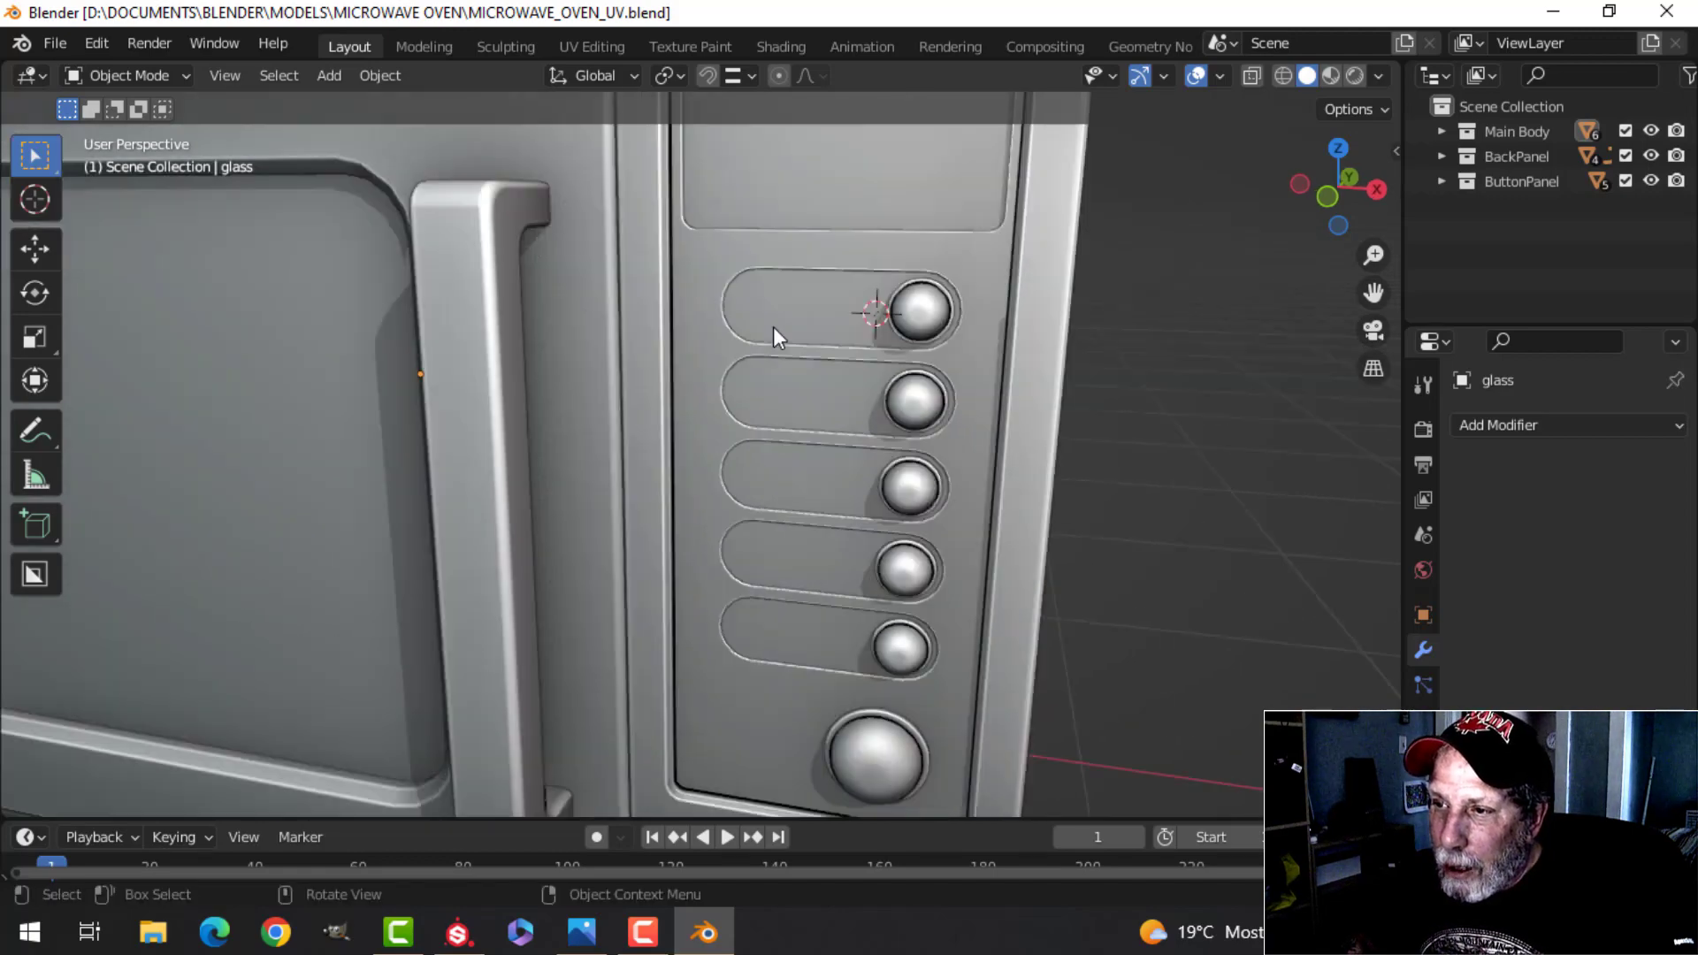
{"action": "scroll", "coordinate": [969, 228], "scroll_direction": "down", "scroll_amount": 7}
{"action": "middle_click_drag", "start_coordinate": [826, 377], "coordinate": [892, 359]}
{"action": "scroll", "coordinate": [891, 359], "scroll_direction": "down", "scroll_amount": 1}
{"action": "middle_click_drag", "start_coordinate": [632, 407], "coordinate": [890, 402], "text": "shift"}
{"action": "left_click", "coordinate": [742, 376]}
{"action": "key", "text": "alt+a"}
{"action": "scroll", "coordinate": [882, 371], "scroll_direction": "down", "scroll_amount": 2}
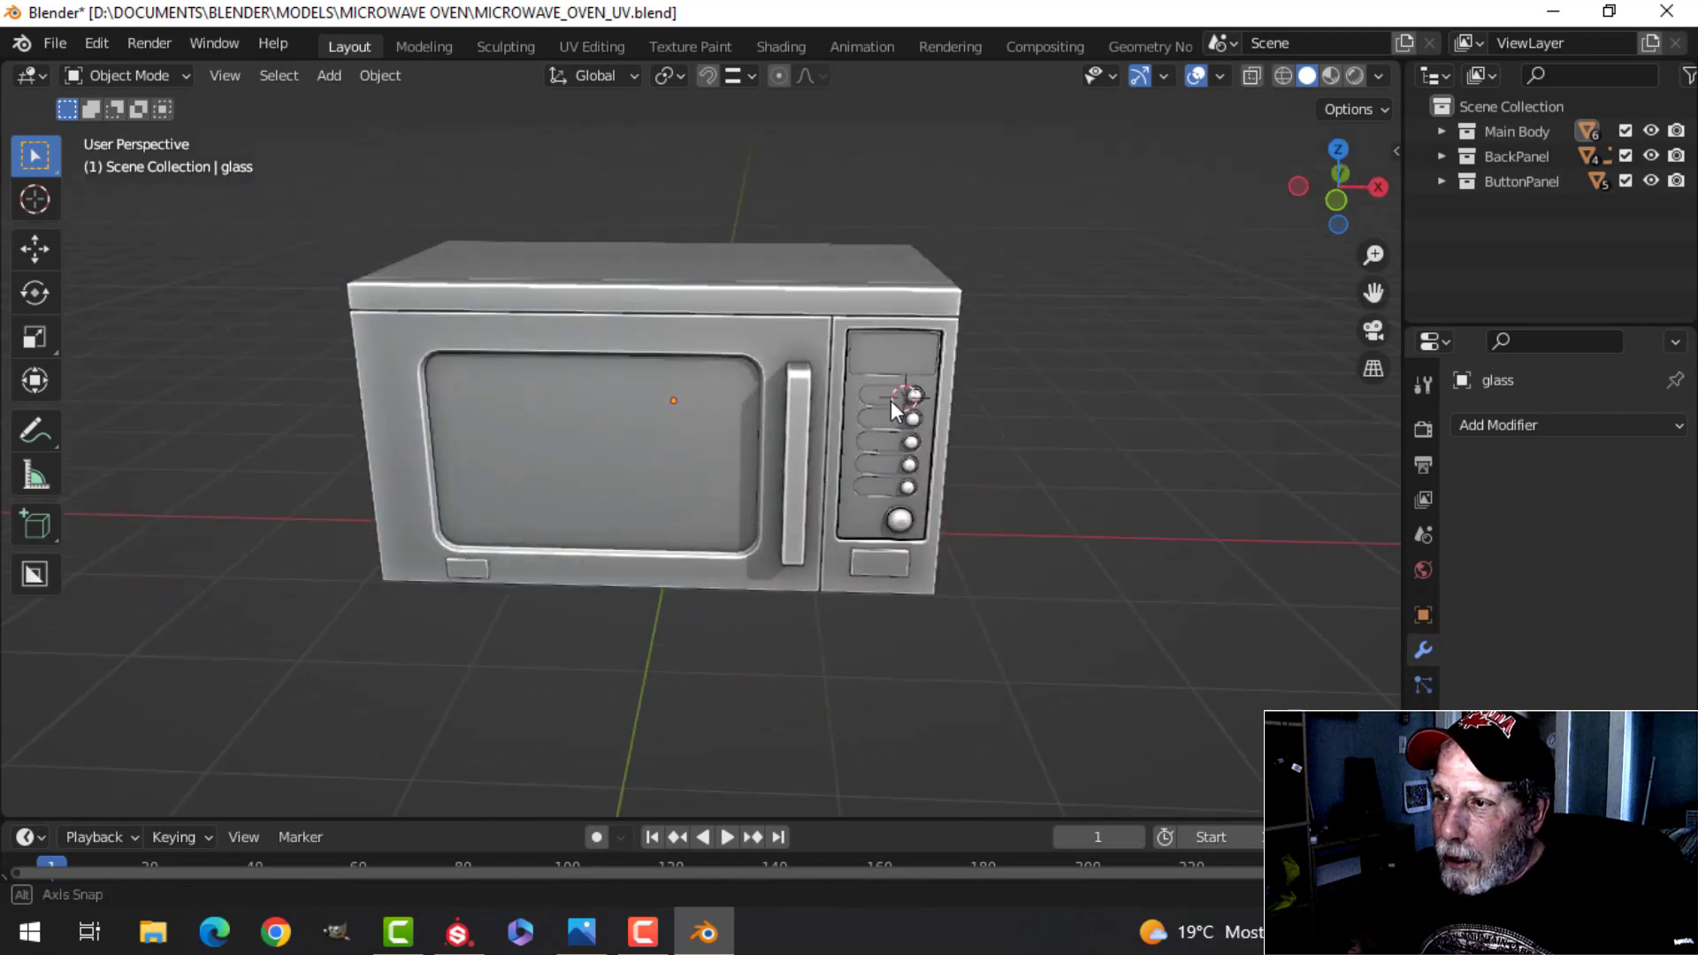
{"action": "scroll", "coordinate": [891, 402], "scroll_direction": "up", "scroll_amount": 1}
Step: Hide the BackPanel collection in the UV Editing workspace and return the glass object to Object Mode
{"action": "left_click", "coordinate": [597, 53]}
{"action": "scroll", "coordinate": [1229, 420], "scroll_direction": "down", "scroll_amount": 2}
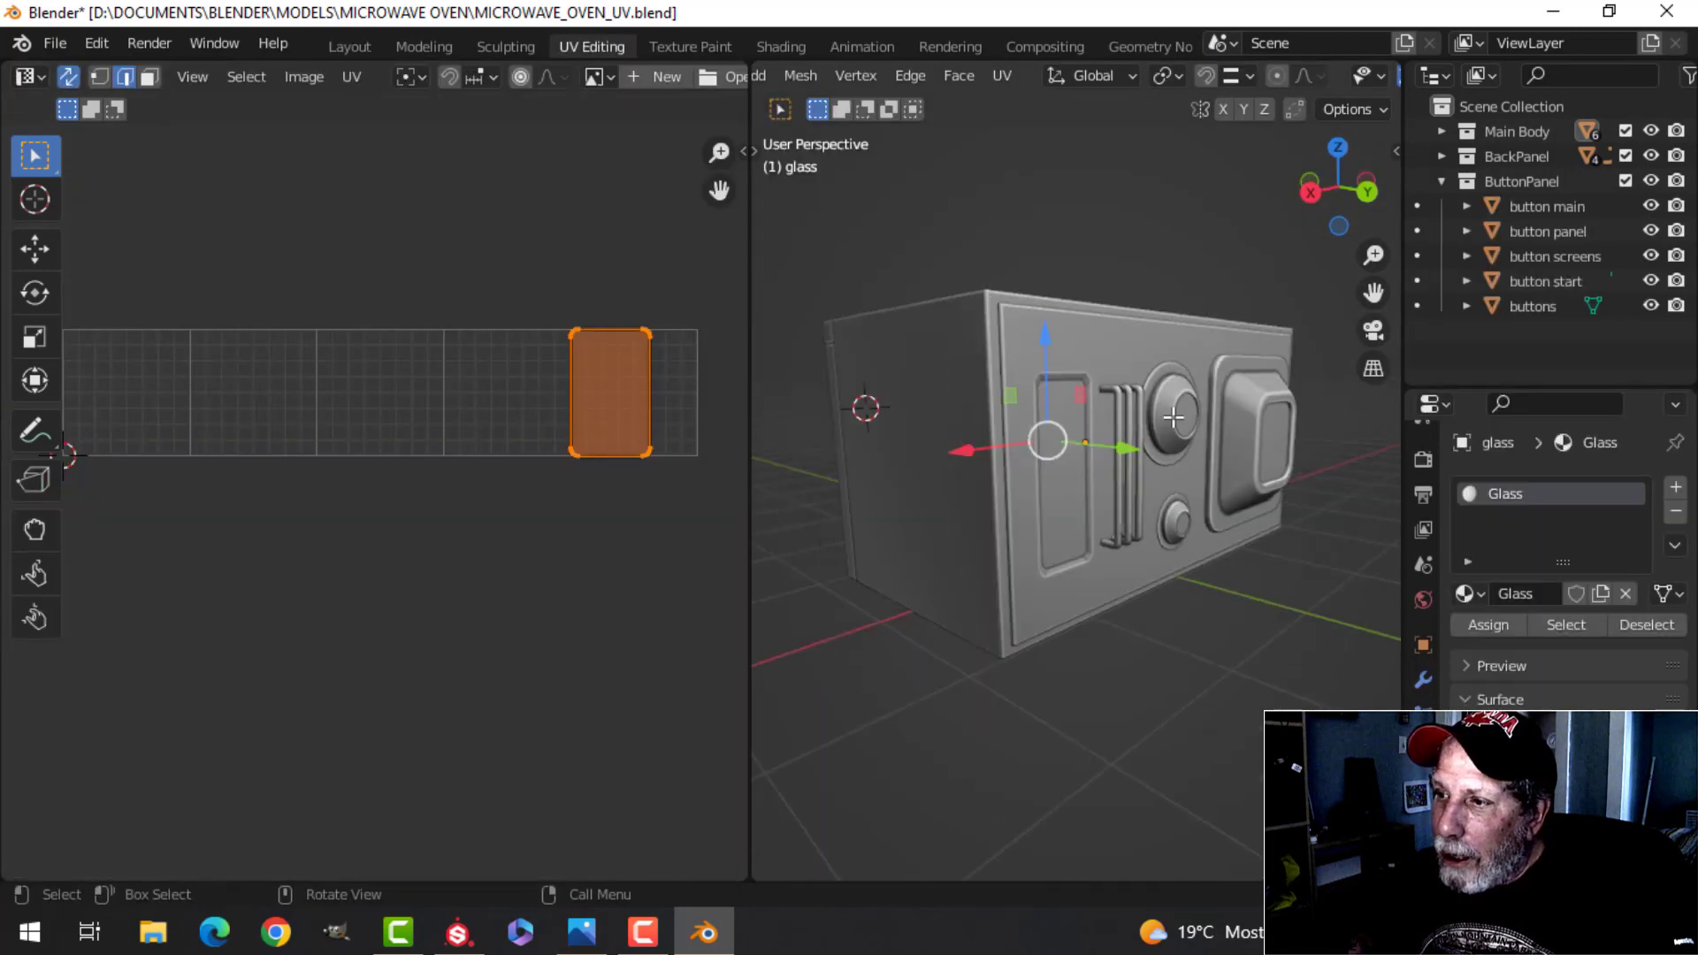
{"action": "middle_click_drag", "start_coordinate": [1068, 383], "coordinate": [1238, 375]}
{"action": "left_click", "coordinate": [1442, 180]}
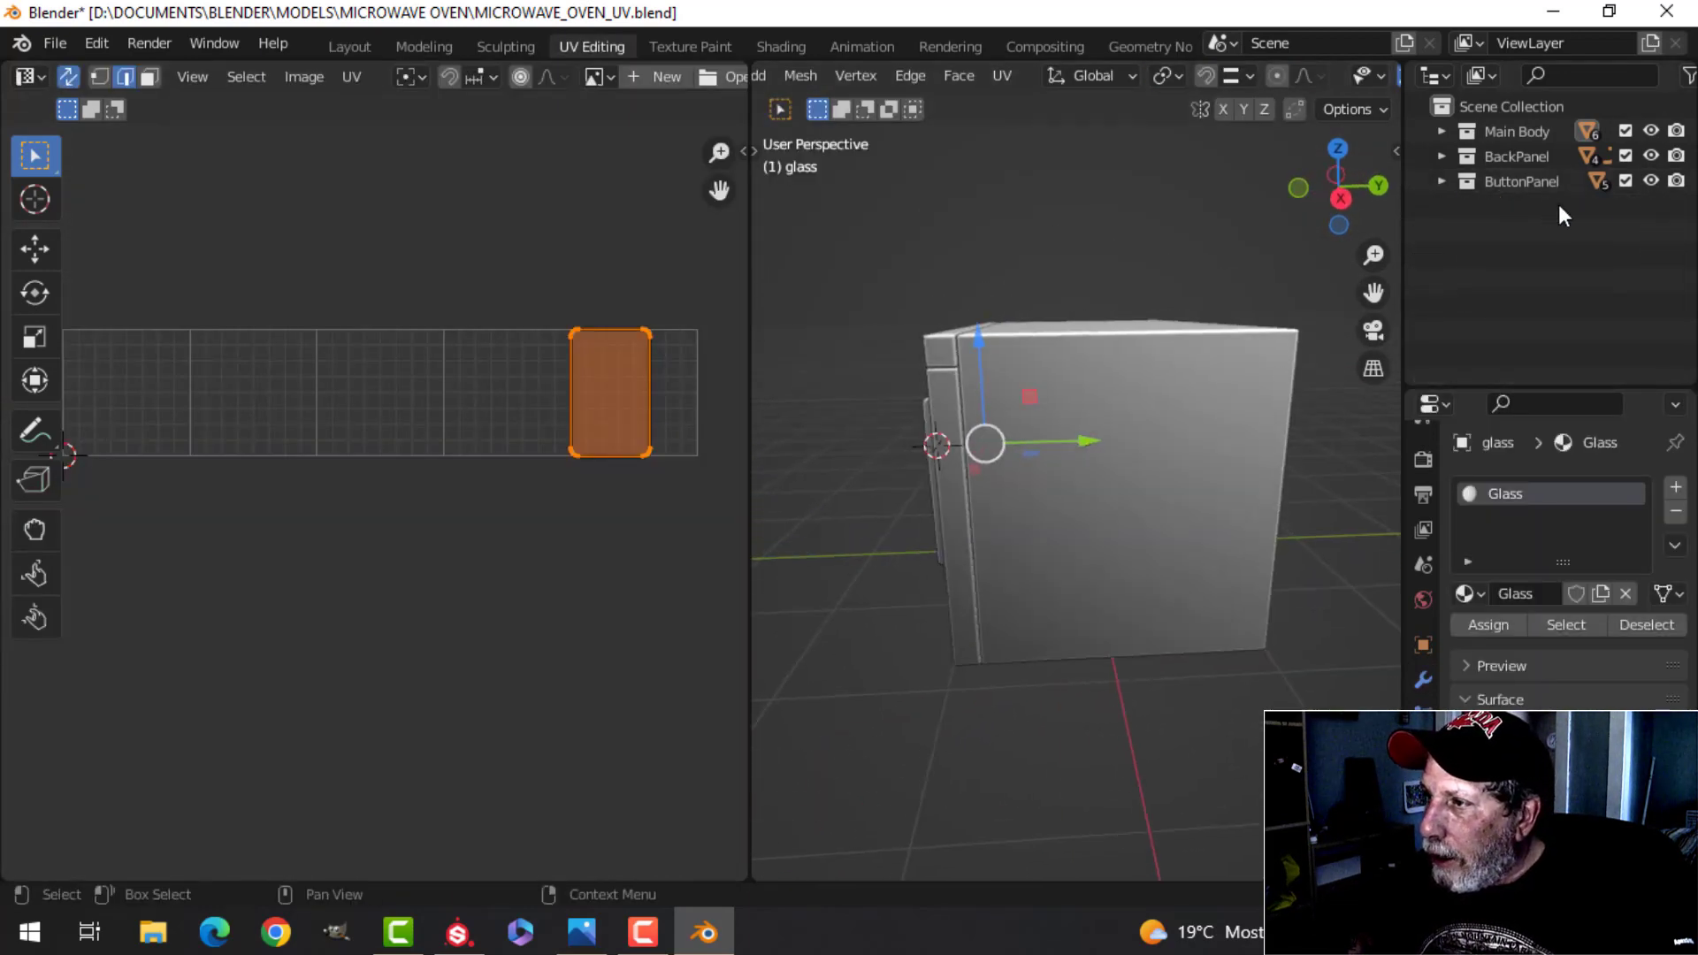
{"action": "left_click", "coordinate": [1650, 155]}
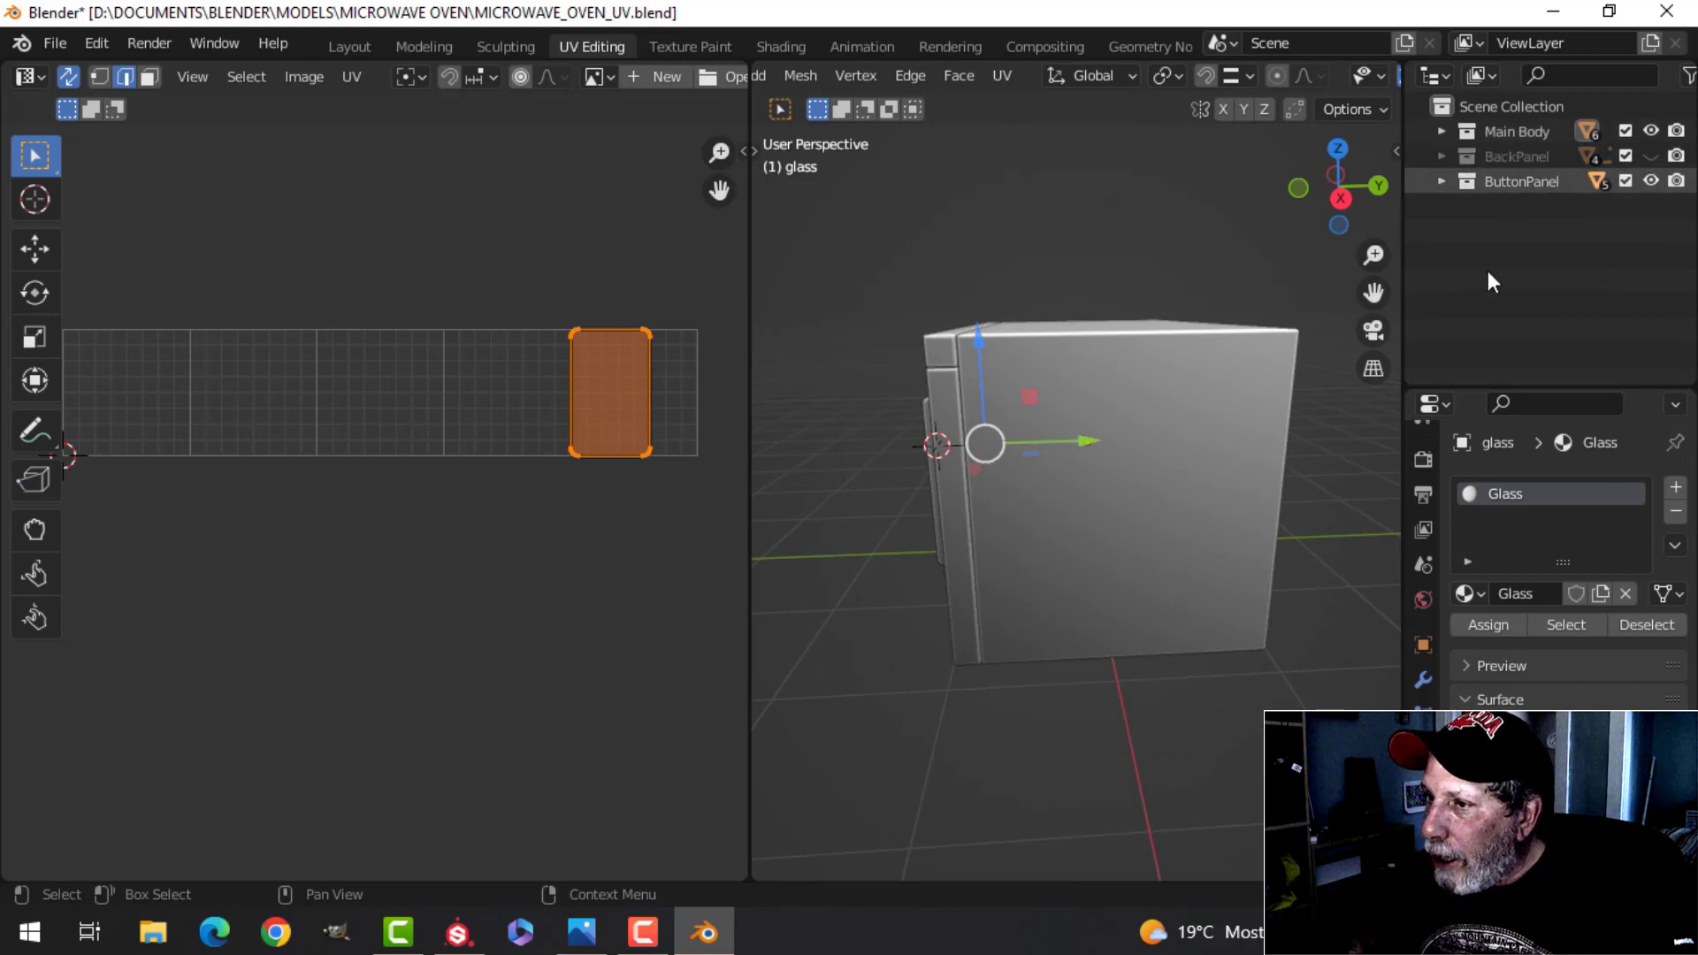
{"action": "middle_click_drag", "start_coordinate": [1048, 435], "coordinate": [1167, 452]}
{"action": "key", "text": "alt+a"}
{"action": "scroll", "coordinate": [1145, 474], "scroll_direction": "down", "scroll_amount": 3}
{"action": "key", "text": "Tab"}
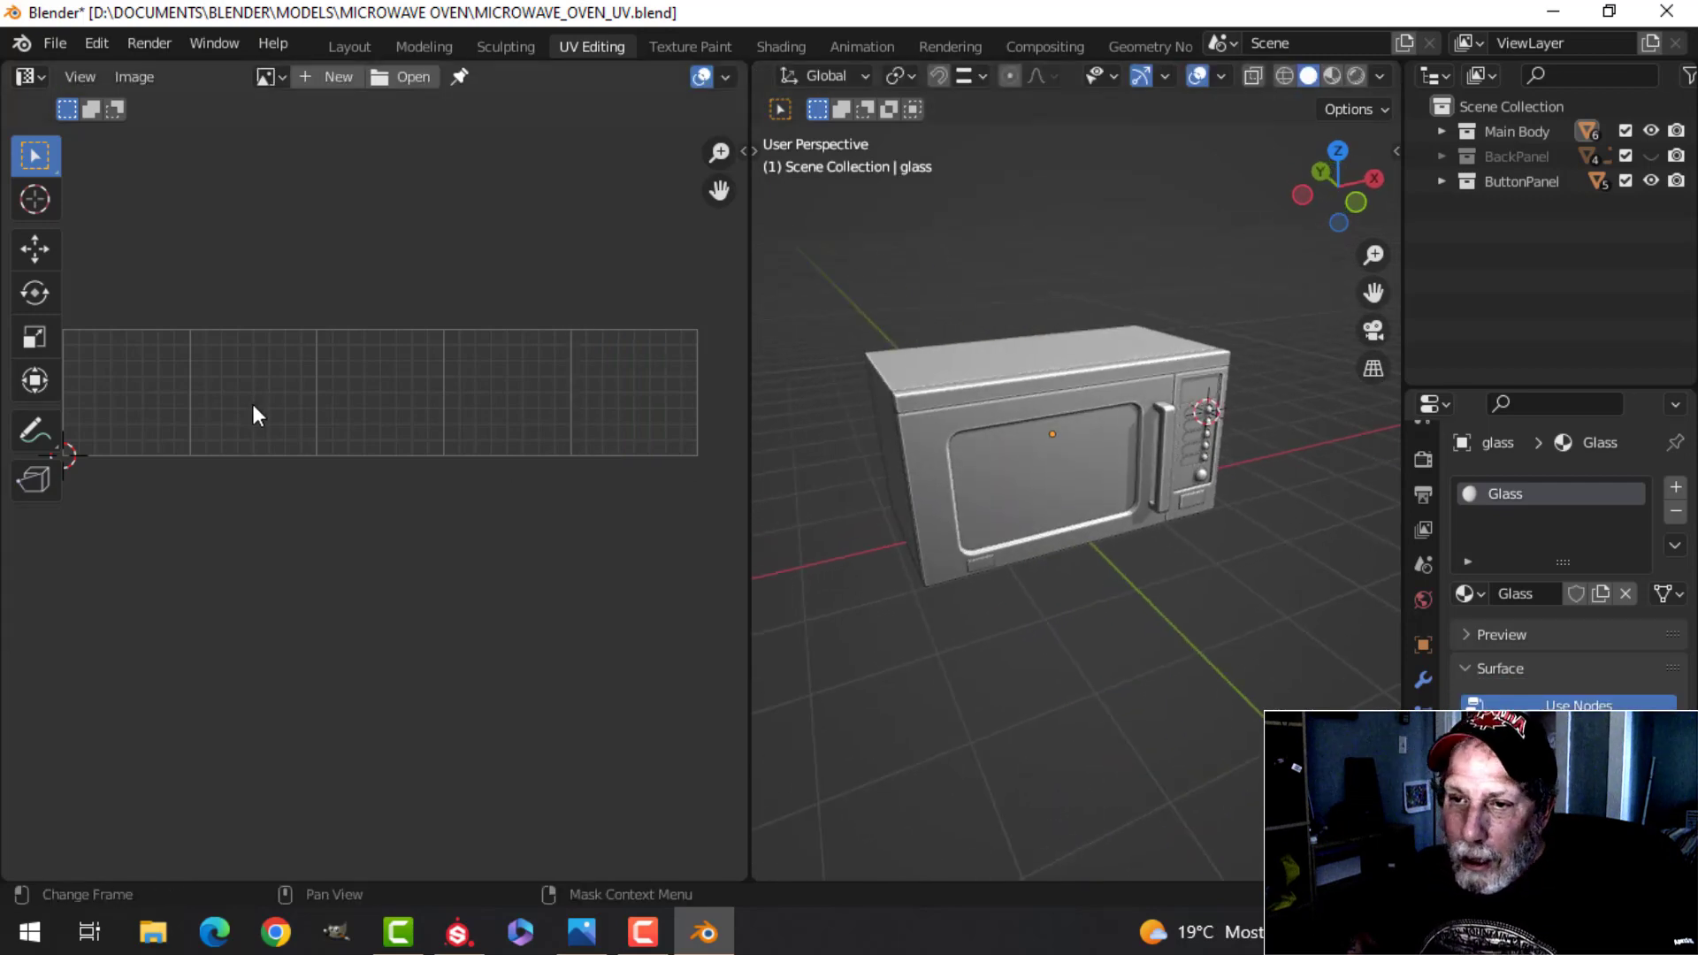
Step: Inspect the UV islands of the microwave's main body in the first UV tile
{"action": "scroll", "coordinate": [221, 418], "scroll_direction": "down", "scroll_amount": 1}
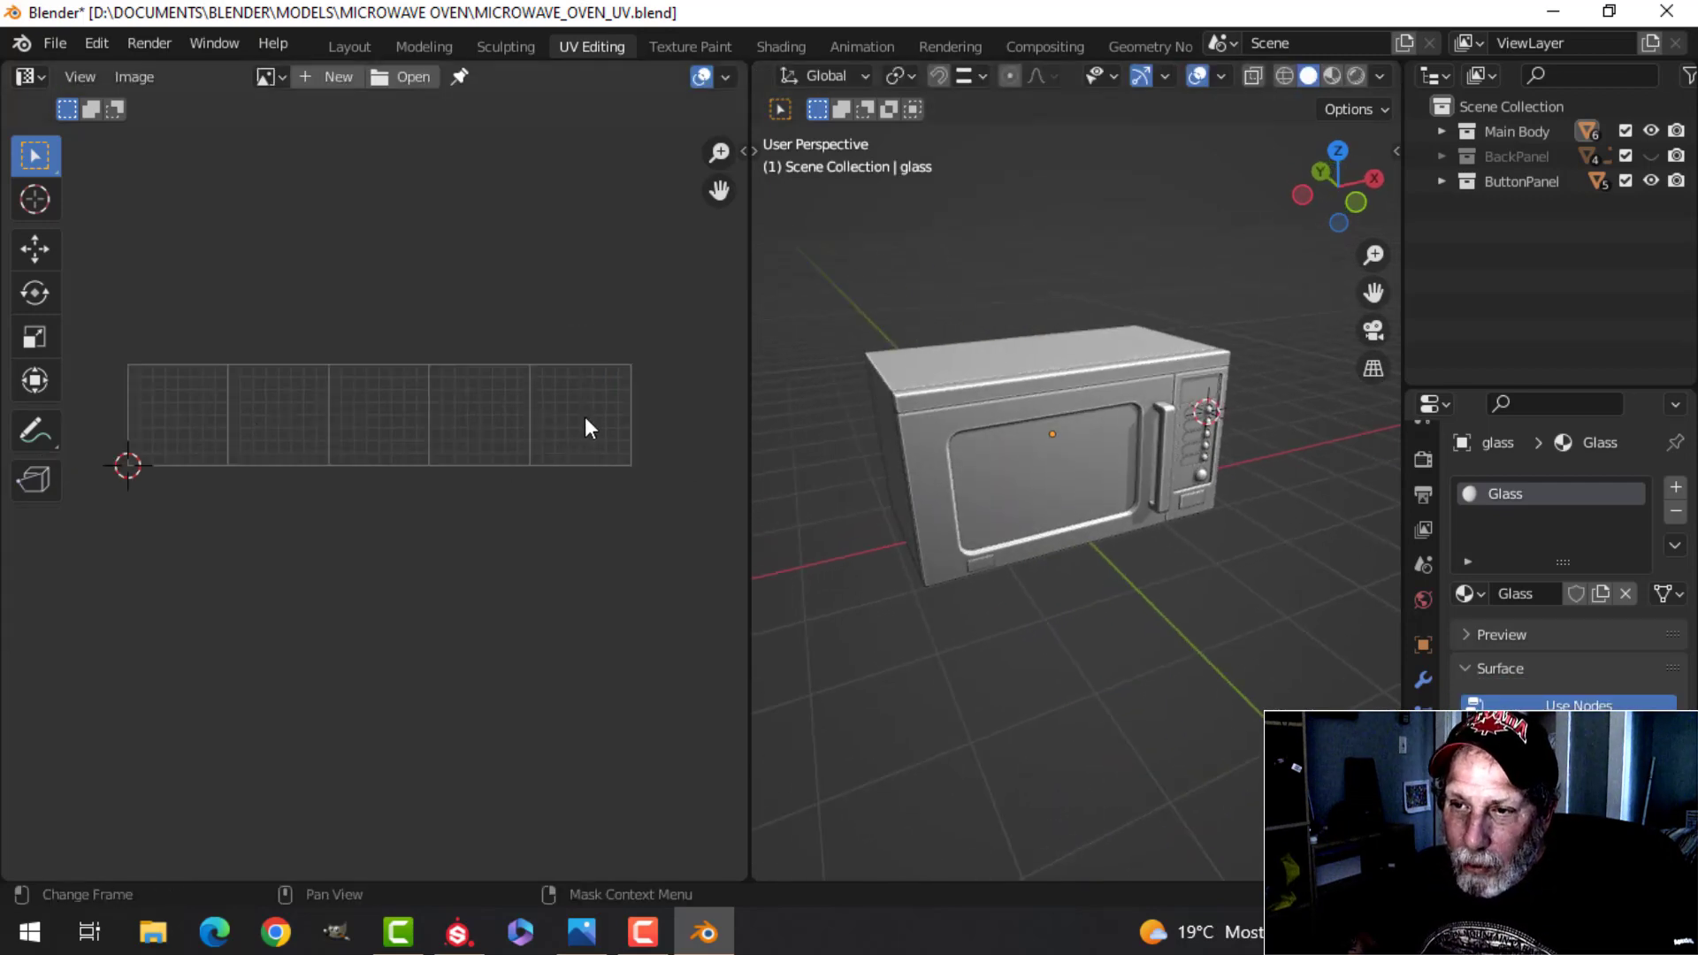
{"action": "middle_click_drag", "start_coordinate": [1086, 495], "coordinate": [883, 477]}
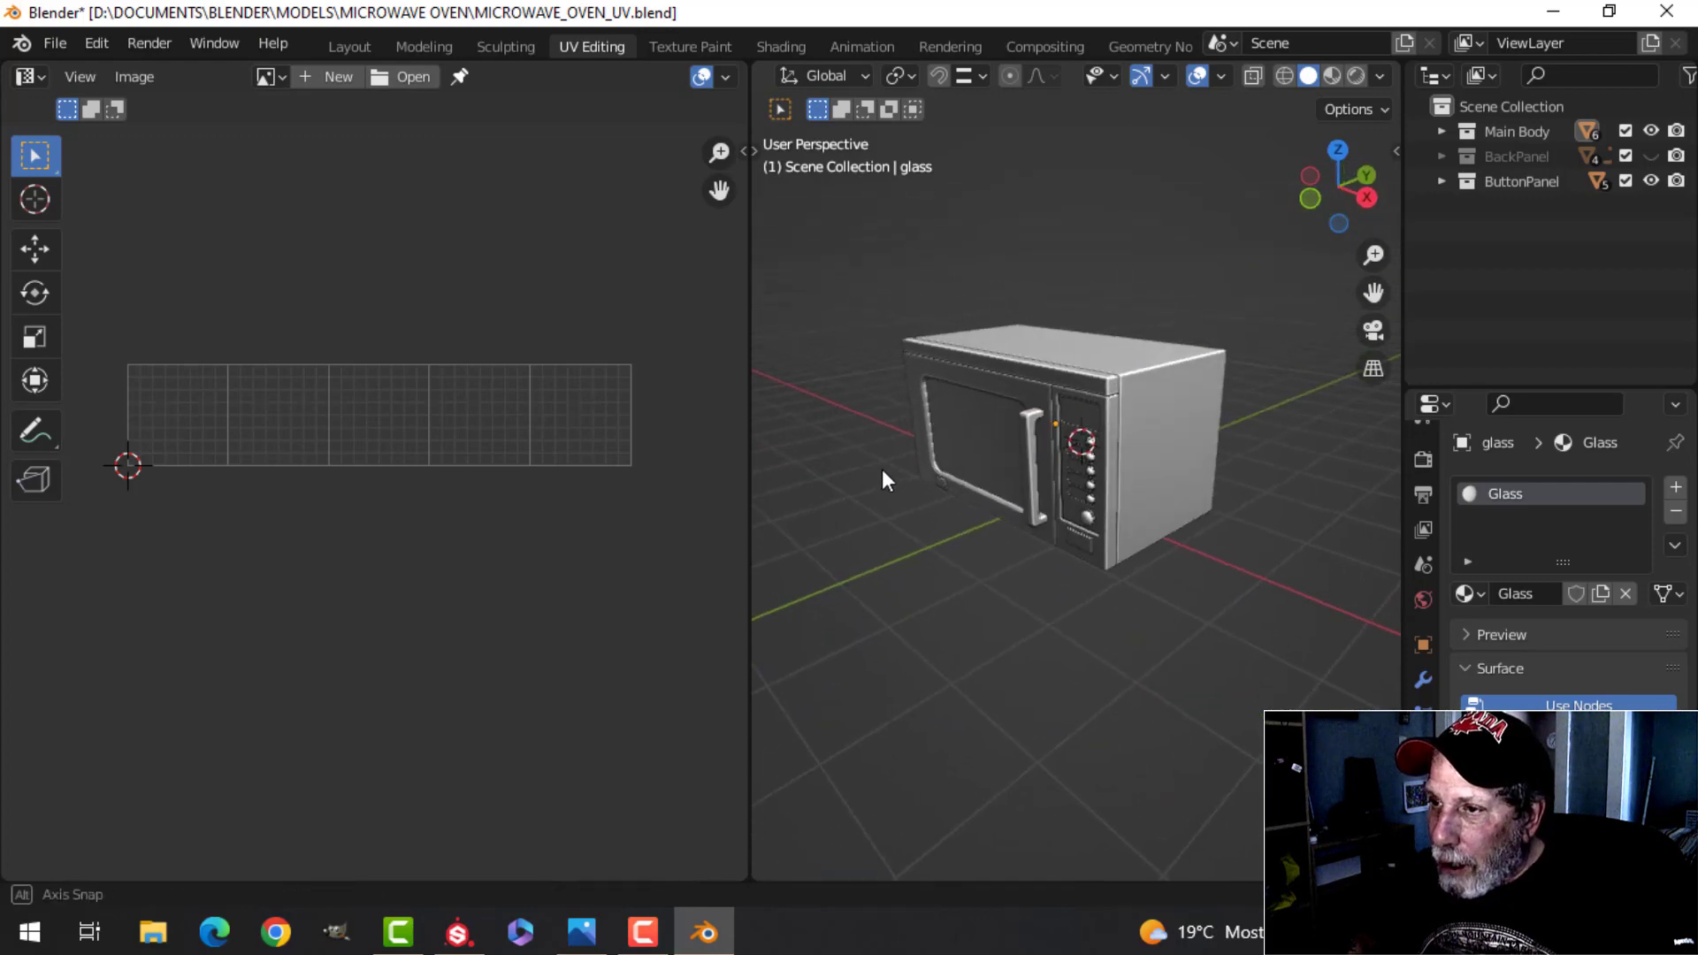
{"action": "left_click", "coordinate": [1143, 417]}
{"action": "key", "text": "Tab"}
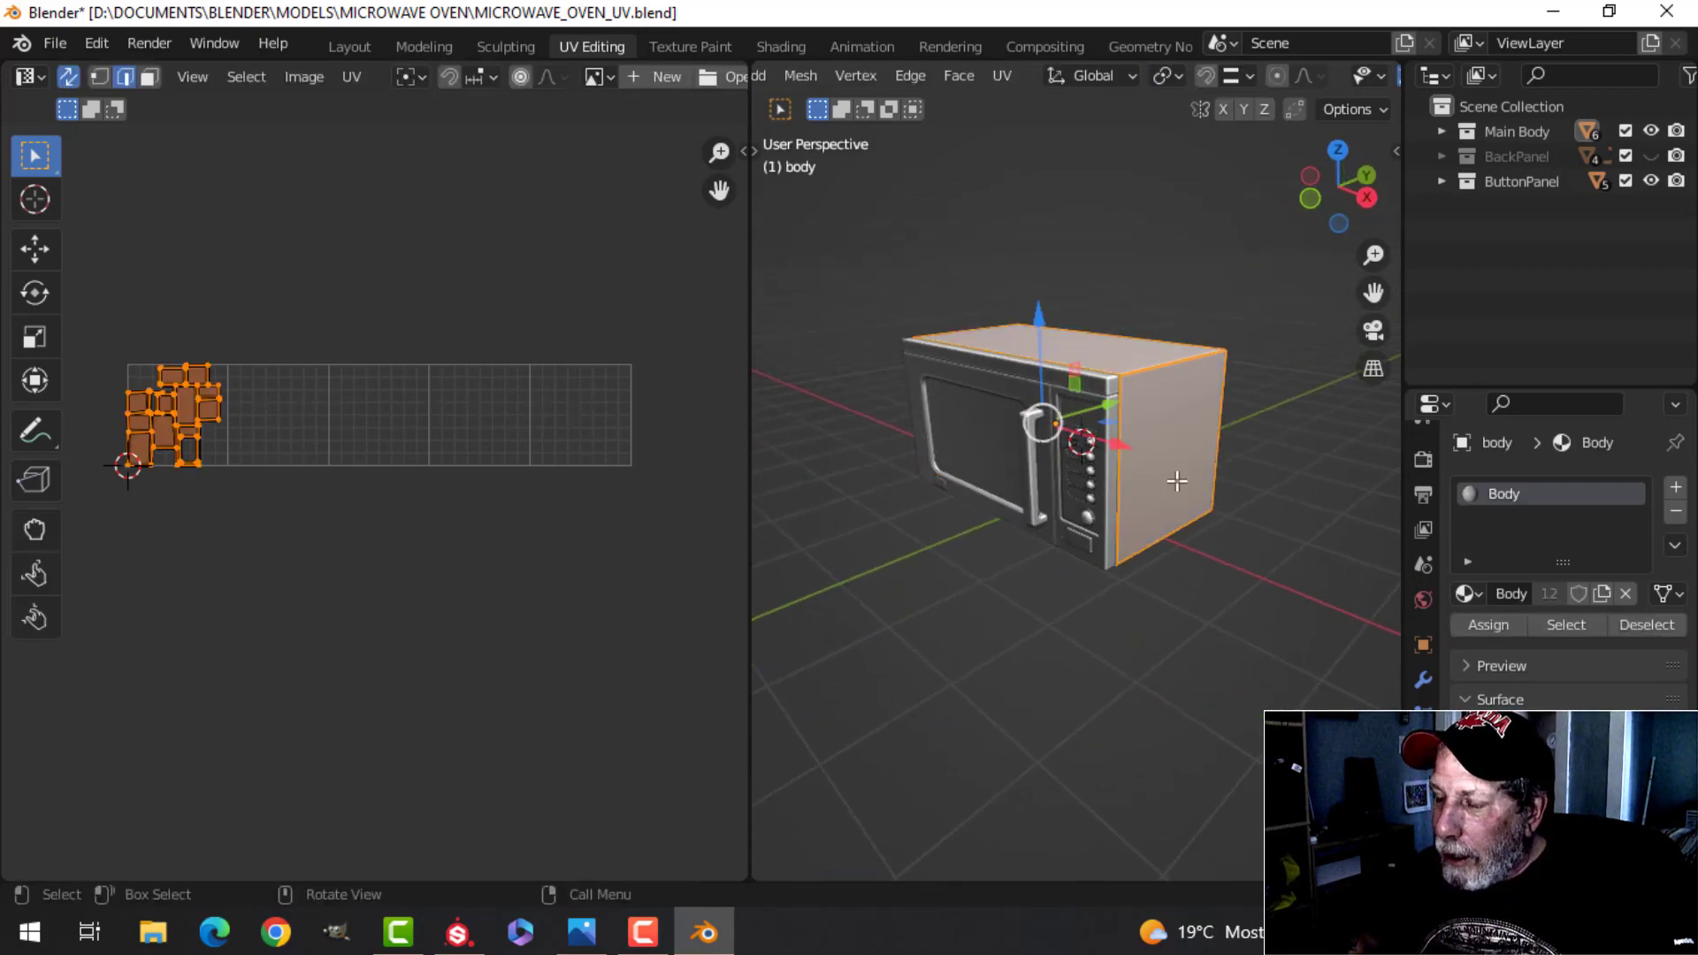
{"action": "middle_click_drag", "start_coordinate": [1169, 476], "coordinate": [1229, 476]}
{"action": "scroll", "coordinate": [374, 494], "scroll_direction": "up", "scroll_amount": 4}
{"action": "scroll", "coordinate": [239, 470], "scroll_direction": "down", "scroll_amount": 1}
{"action": "middle_click_drag", "start_coordinate": [120, 439], "coordinate": [447, 533]}
{"action": "scroll", "coordinate": [349, 494], "scroll_direction": "up", "scroll_amount": 2}
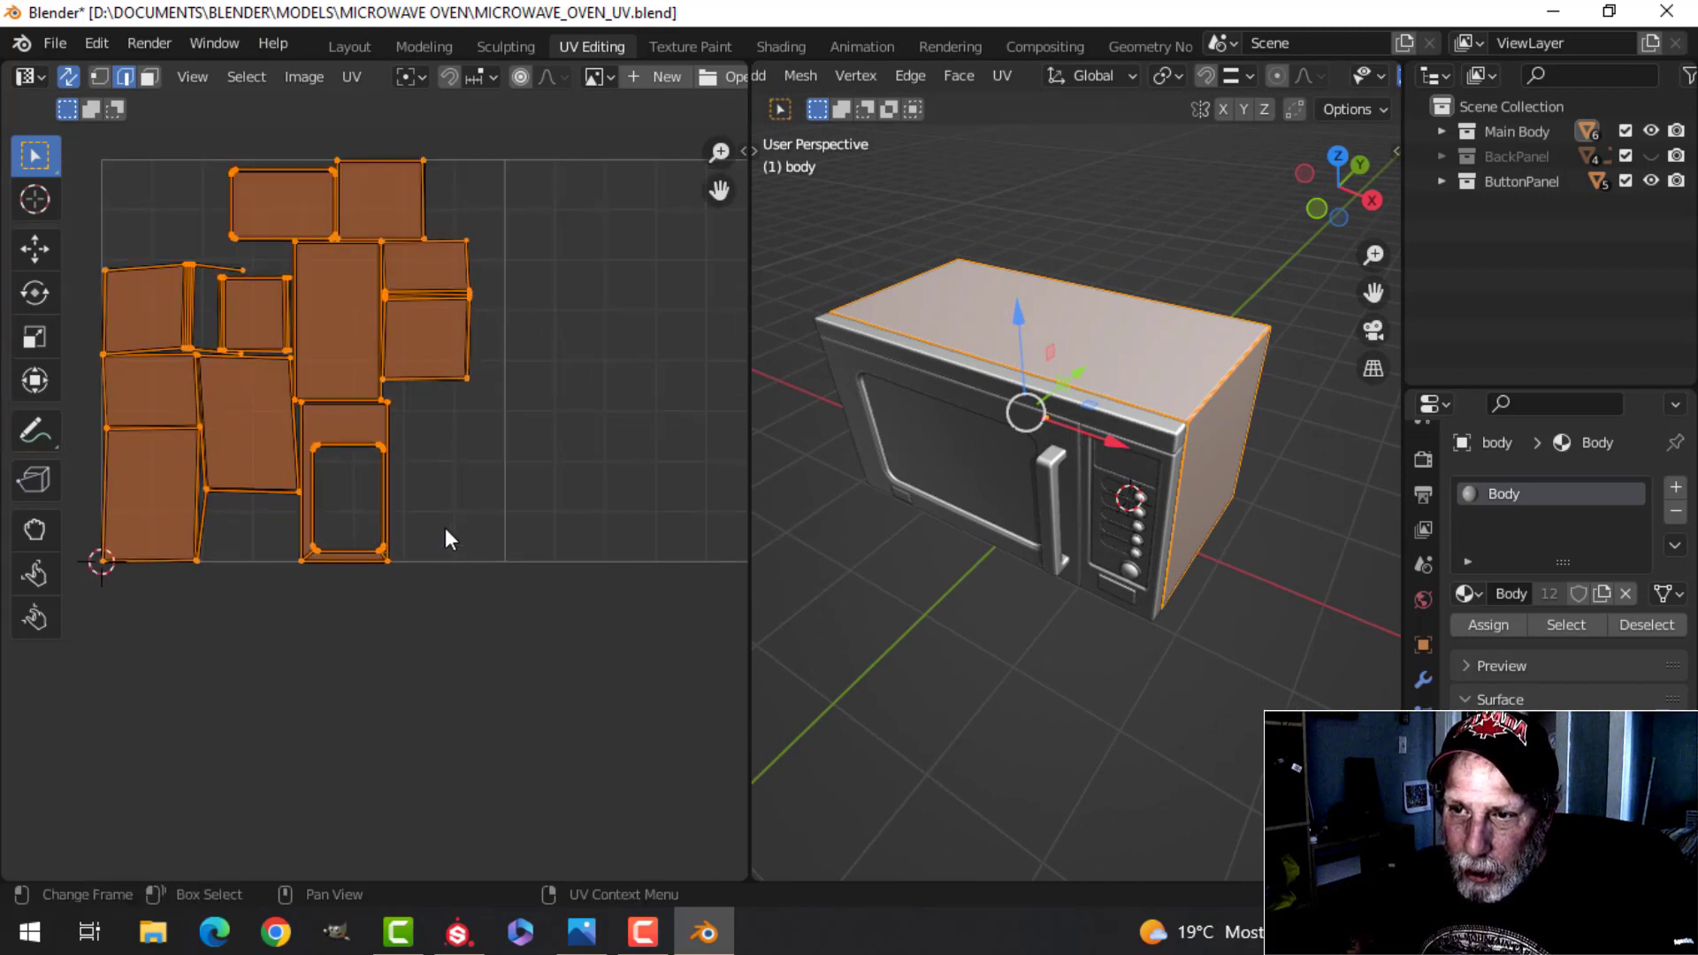
{"action": "scroll", "coordinate": [390, 481], "scroll_direction": "down", "scroll_amount": 2}
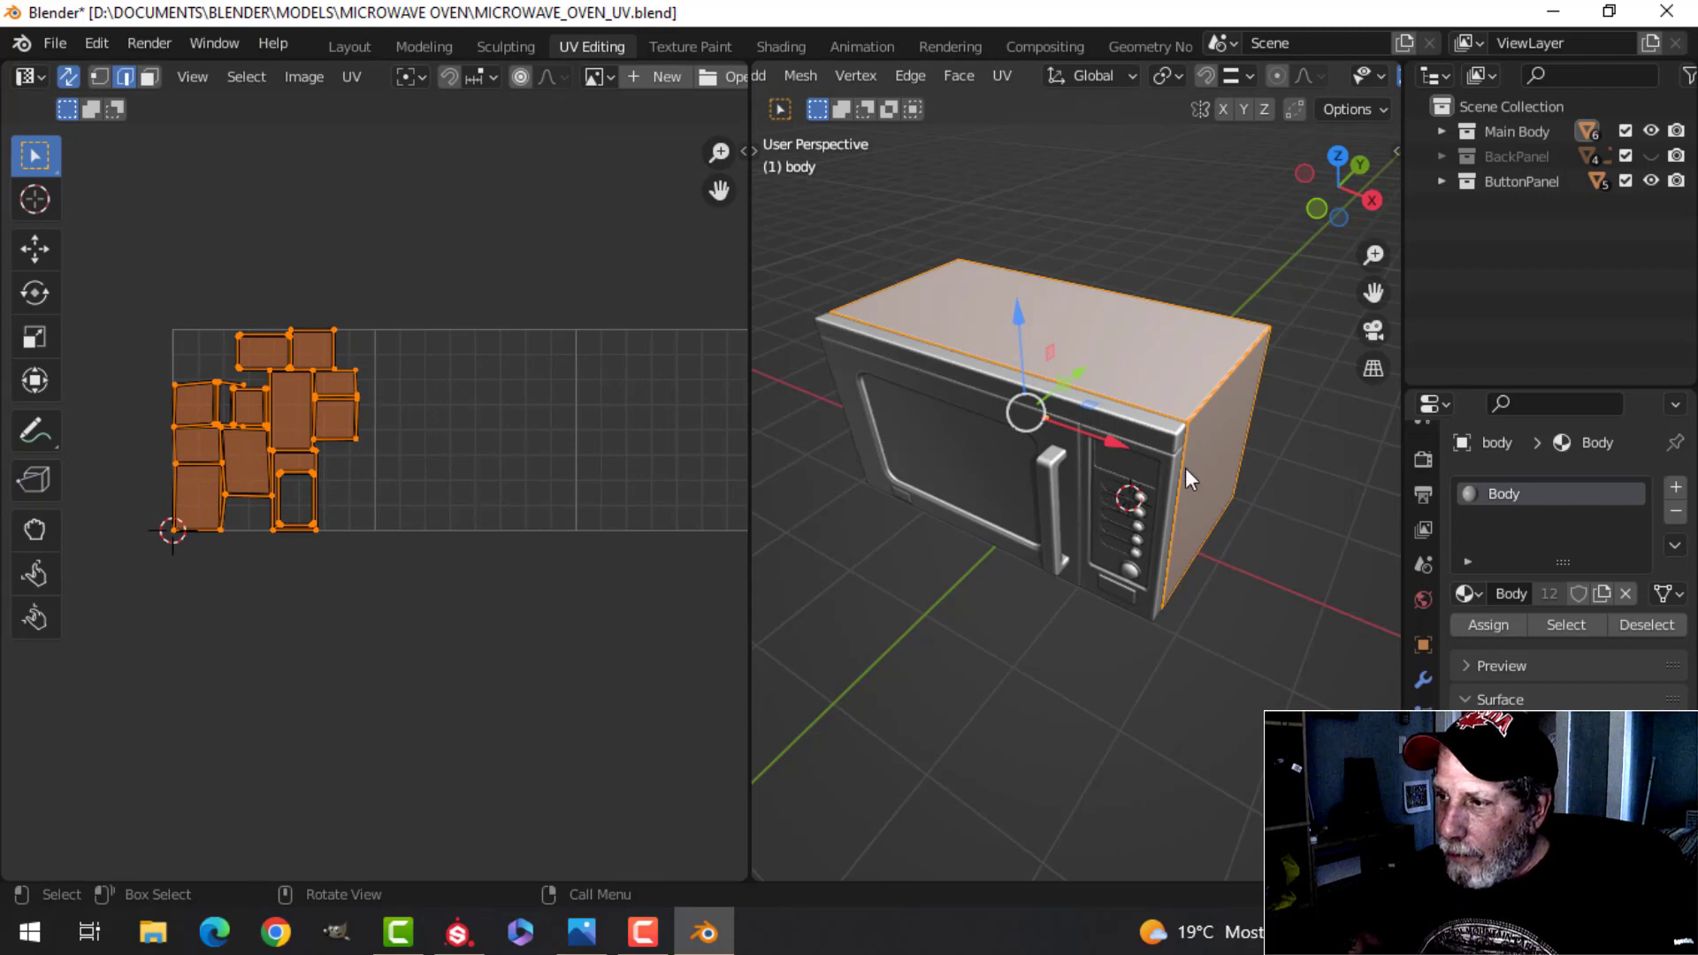
Step: Check the UV layouts of the top bar and the door one after the other
{"action": "key", "text": "Tab"}
{"action": "left_click", "coordinate": [1161, 434]}
{"action": "key", "text": "Tab"}
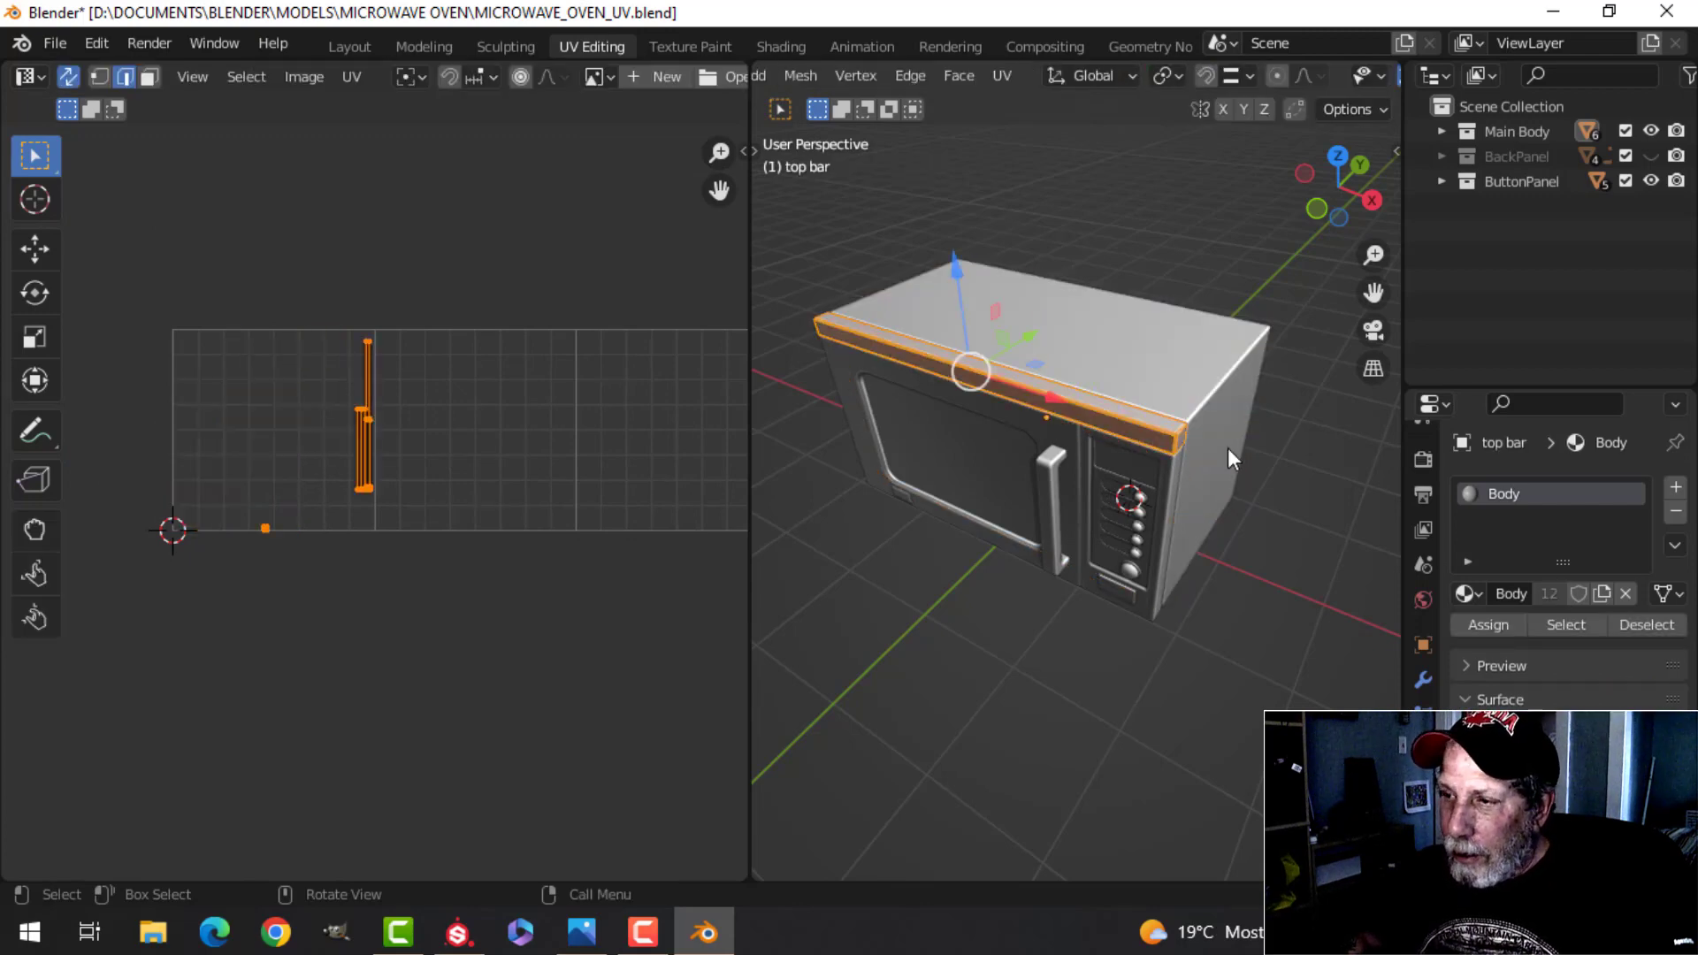
{"action": "key", "text": "Tab"}
{"action": "middle_click_drag", "start_coordinate": [1202, 462], "coordinate": [1175, 427]}
{"action": "scroll", "coordinate": [1037, 376], "scroll_direction": "up", "scroll_amount": 3}
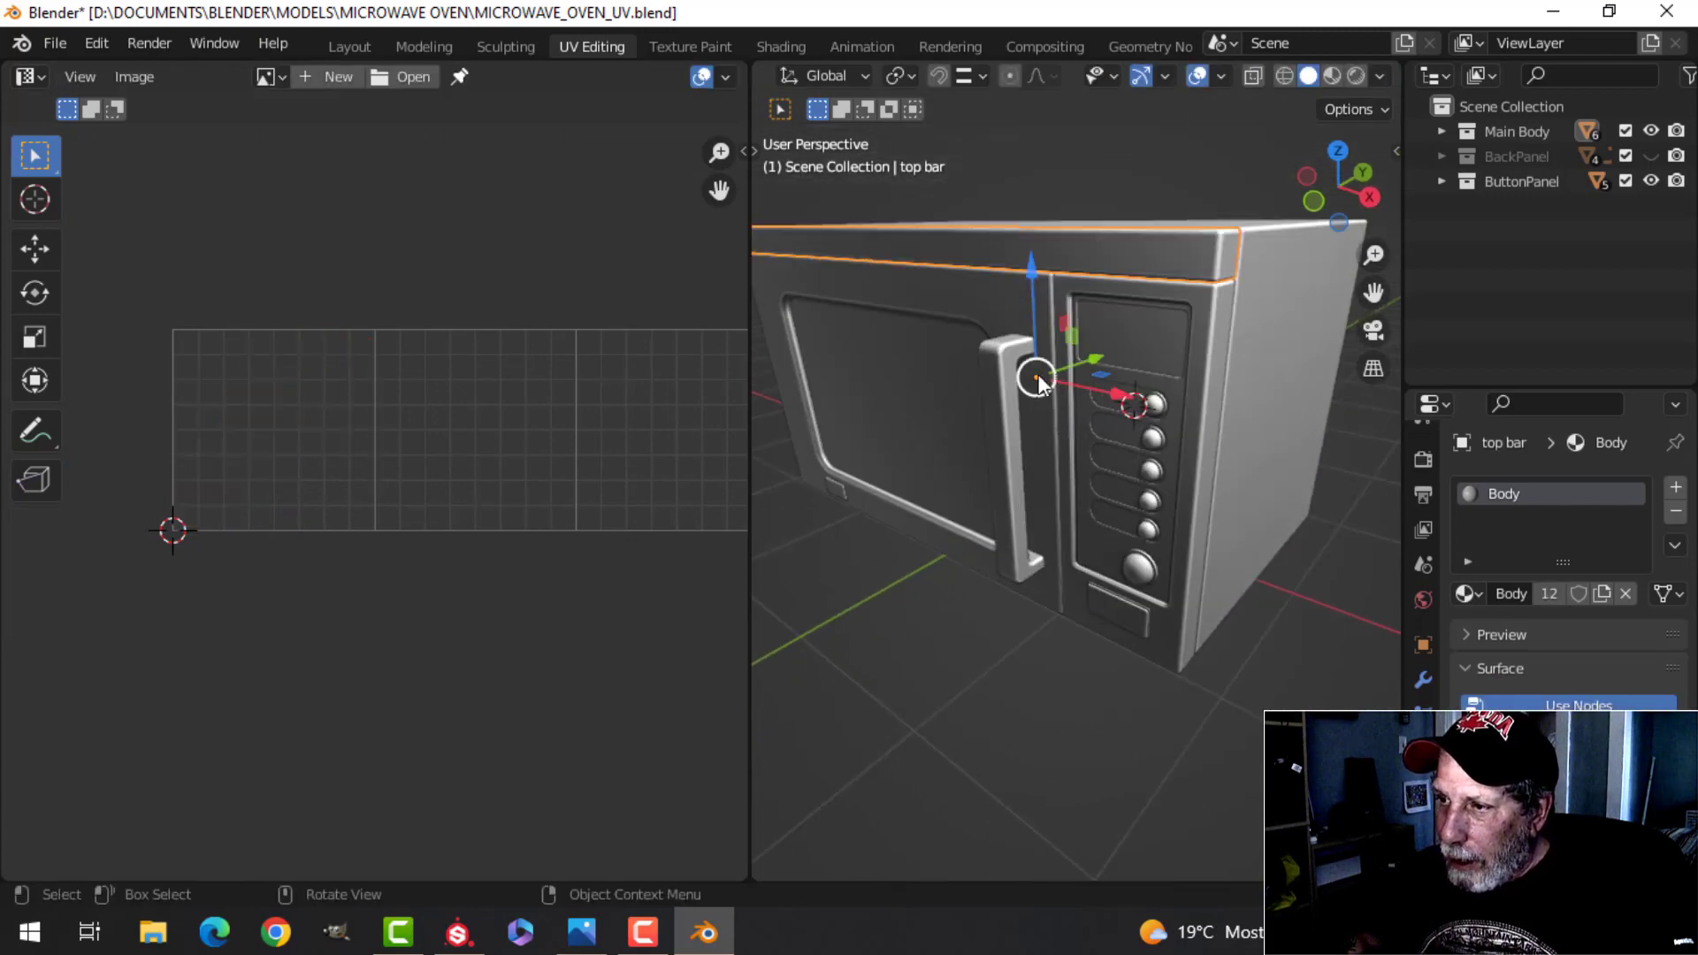
{"action": "left_click", "coordinate": [1012, 301]}
{"action": "key", "text": "Tab"}
{"action": "key", "text": "Tab"}
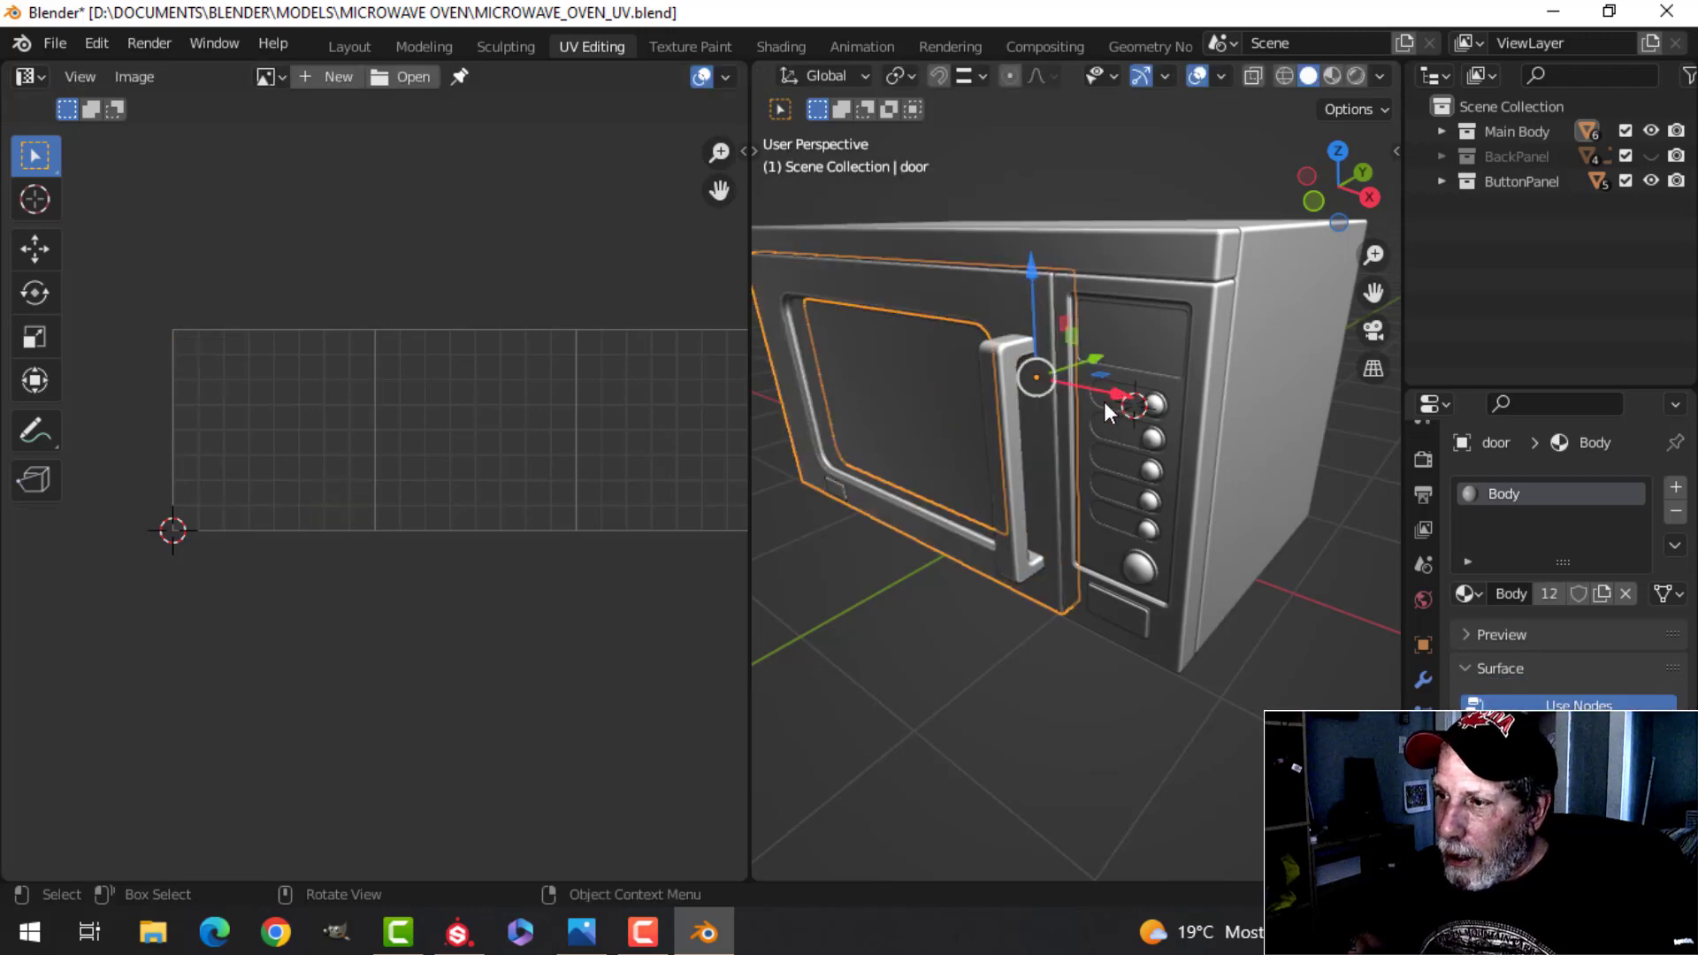
Step: Check the UV layouts of the door handle and the button panel
{"action": "left_click", "coordinate": [1005, 393]}
{"action": "key", "text": "Tab"}
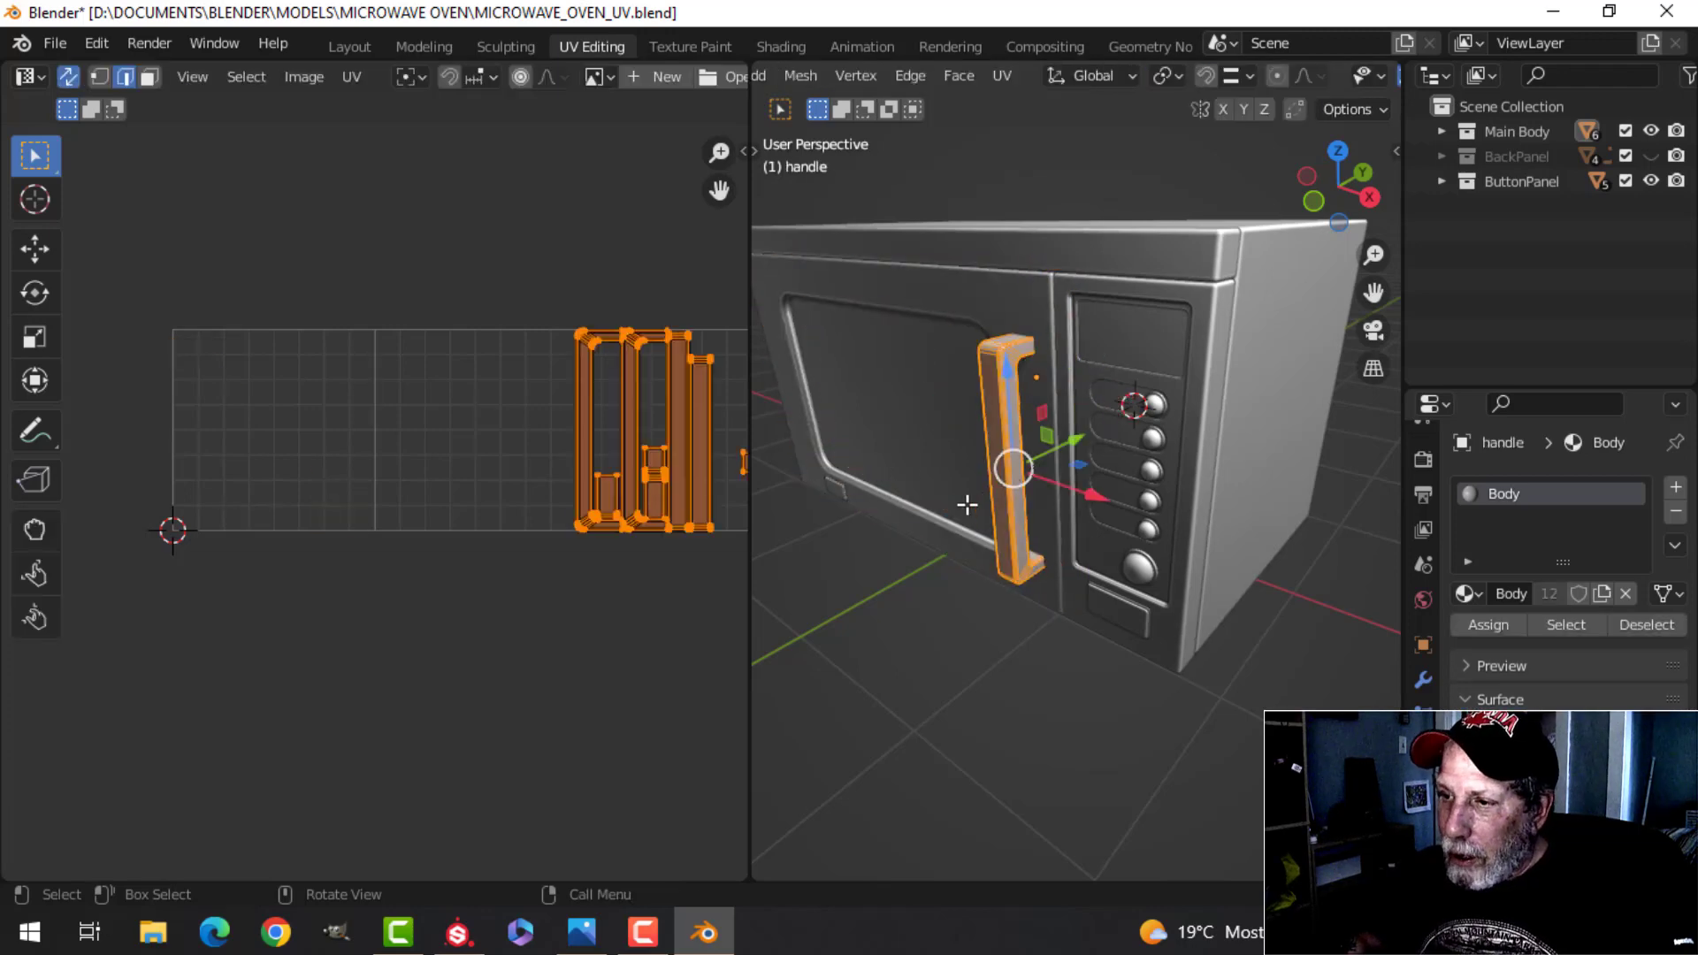
{"action": "key", "text": "Tab"}
{"action": "left_click", "coordinate": [1191, 350]}
{"action": "key", "text": "Tab"}
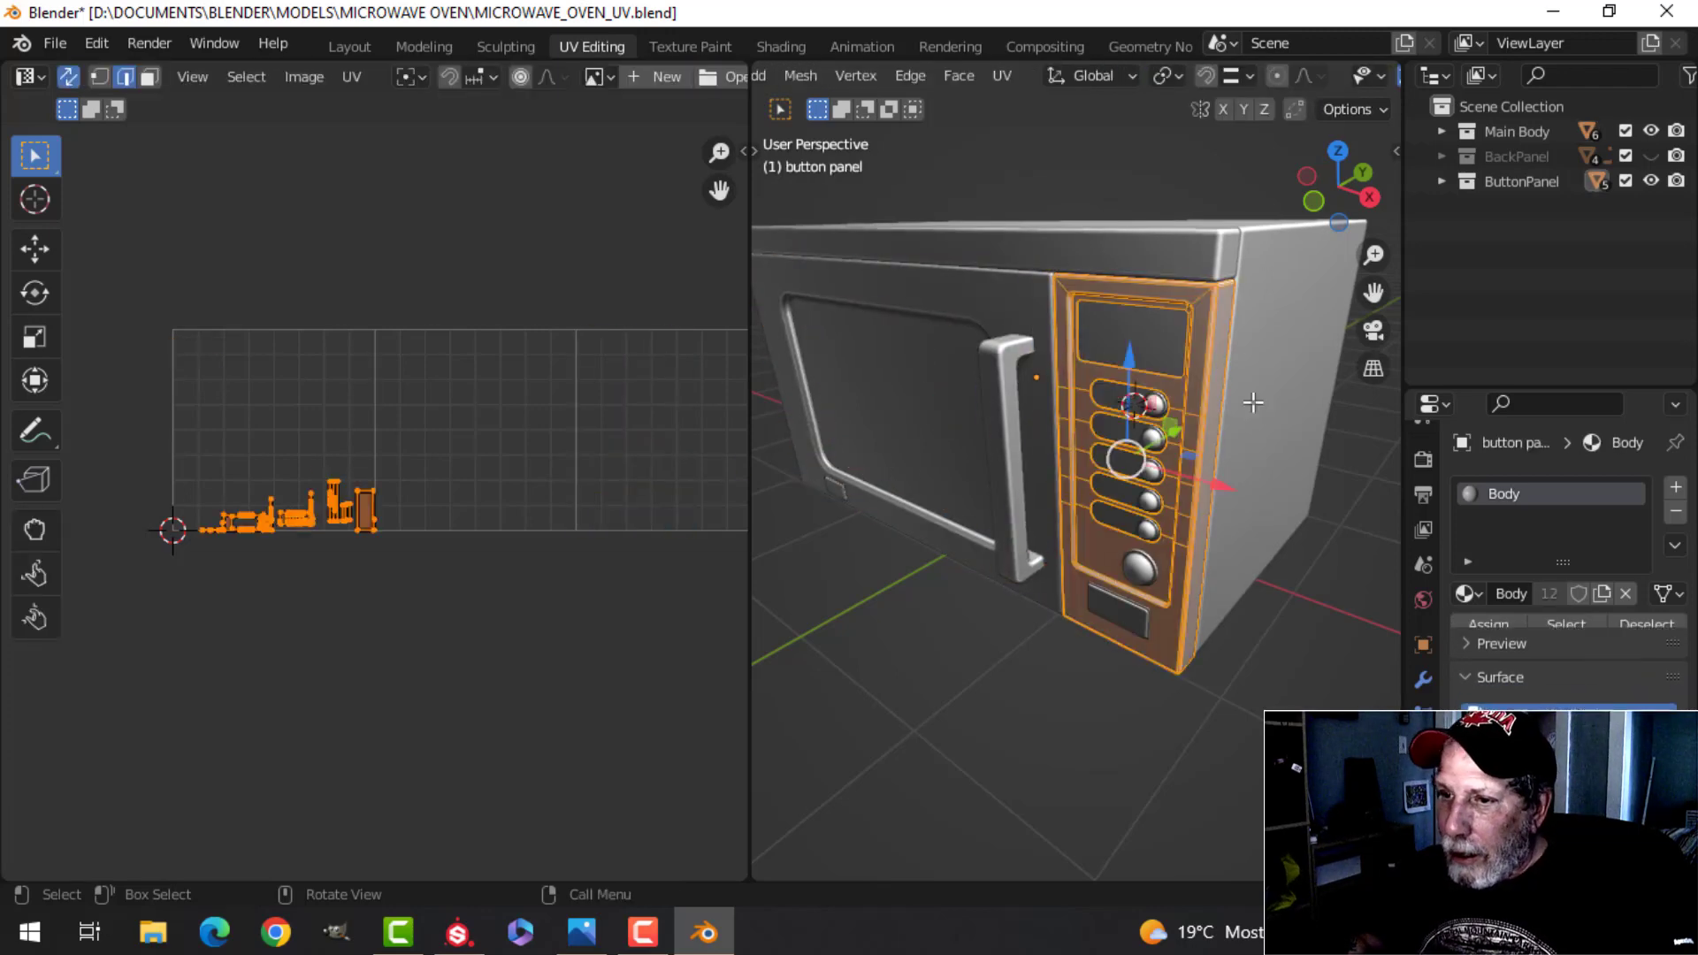
{"action": "key", "text": "Tab"}
Step: Inspect the UV islands of the round control buttons on the button panel
{"action": "scroll", "coordinate": [1221, 460], "scroll_direction": "up", "scroll_amount": 4}
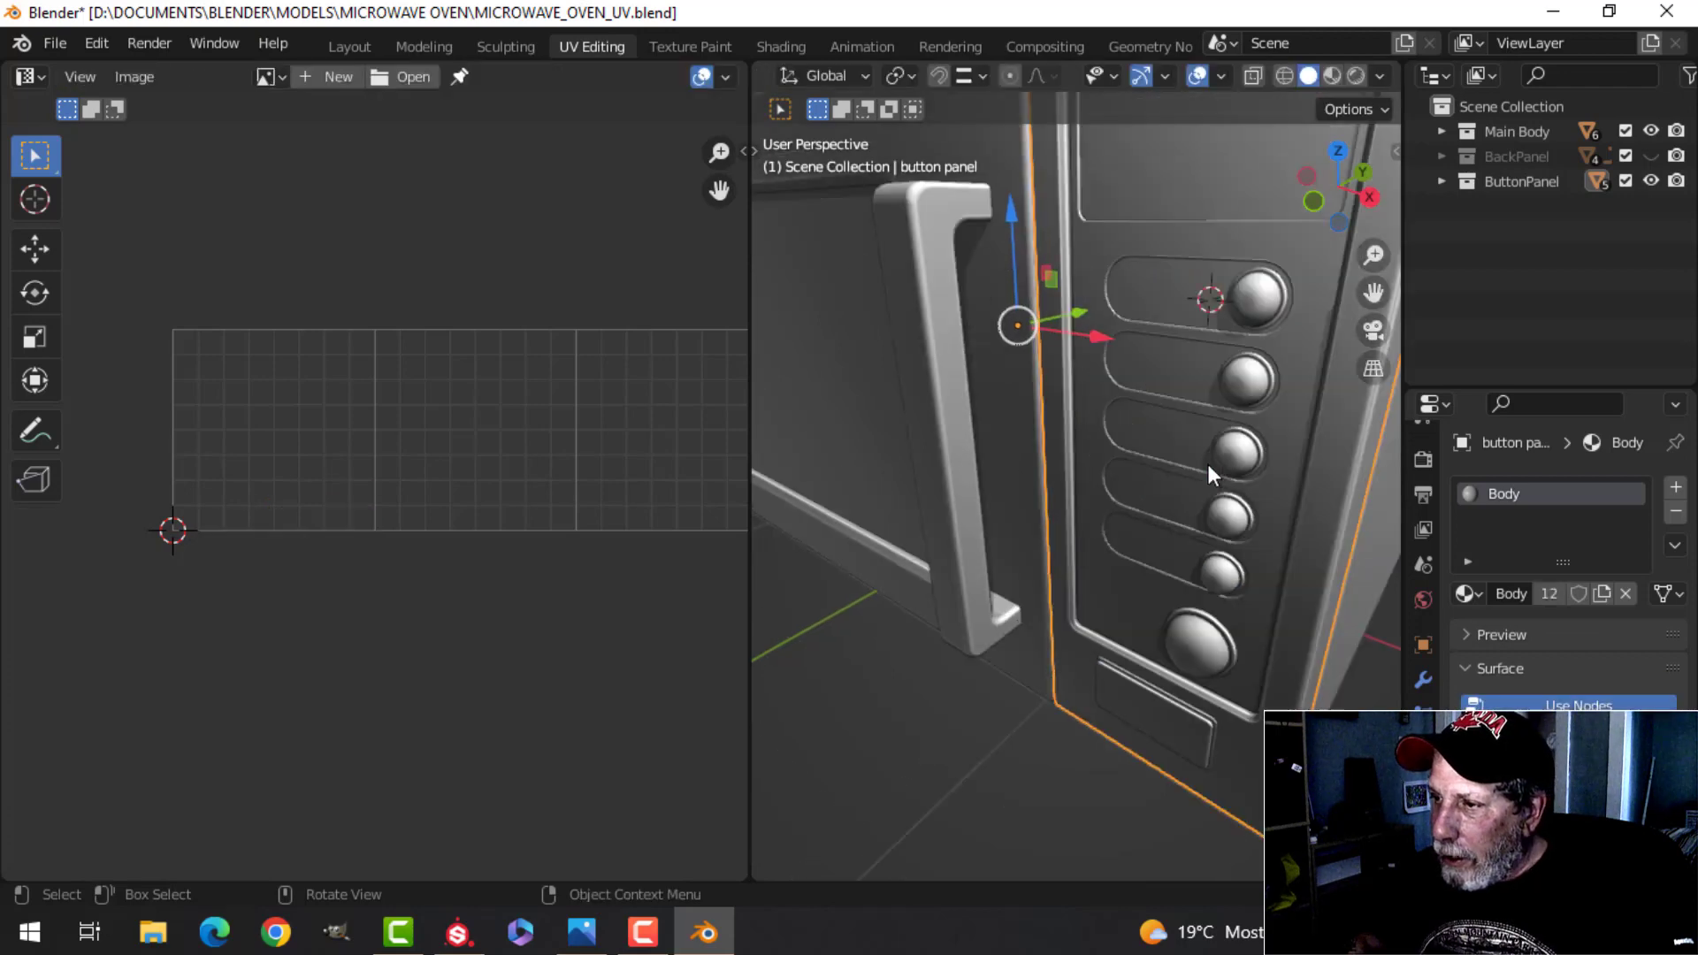
{"action": "left_click", "coordinate": [1251, 326]}
{"action": "left_click", "coordinate": [1203, 655]}
{"action": "key", "text": "Tab"}
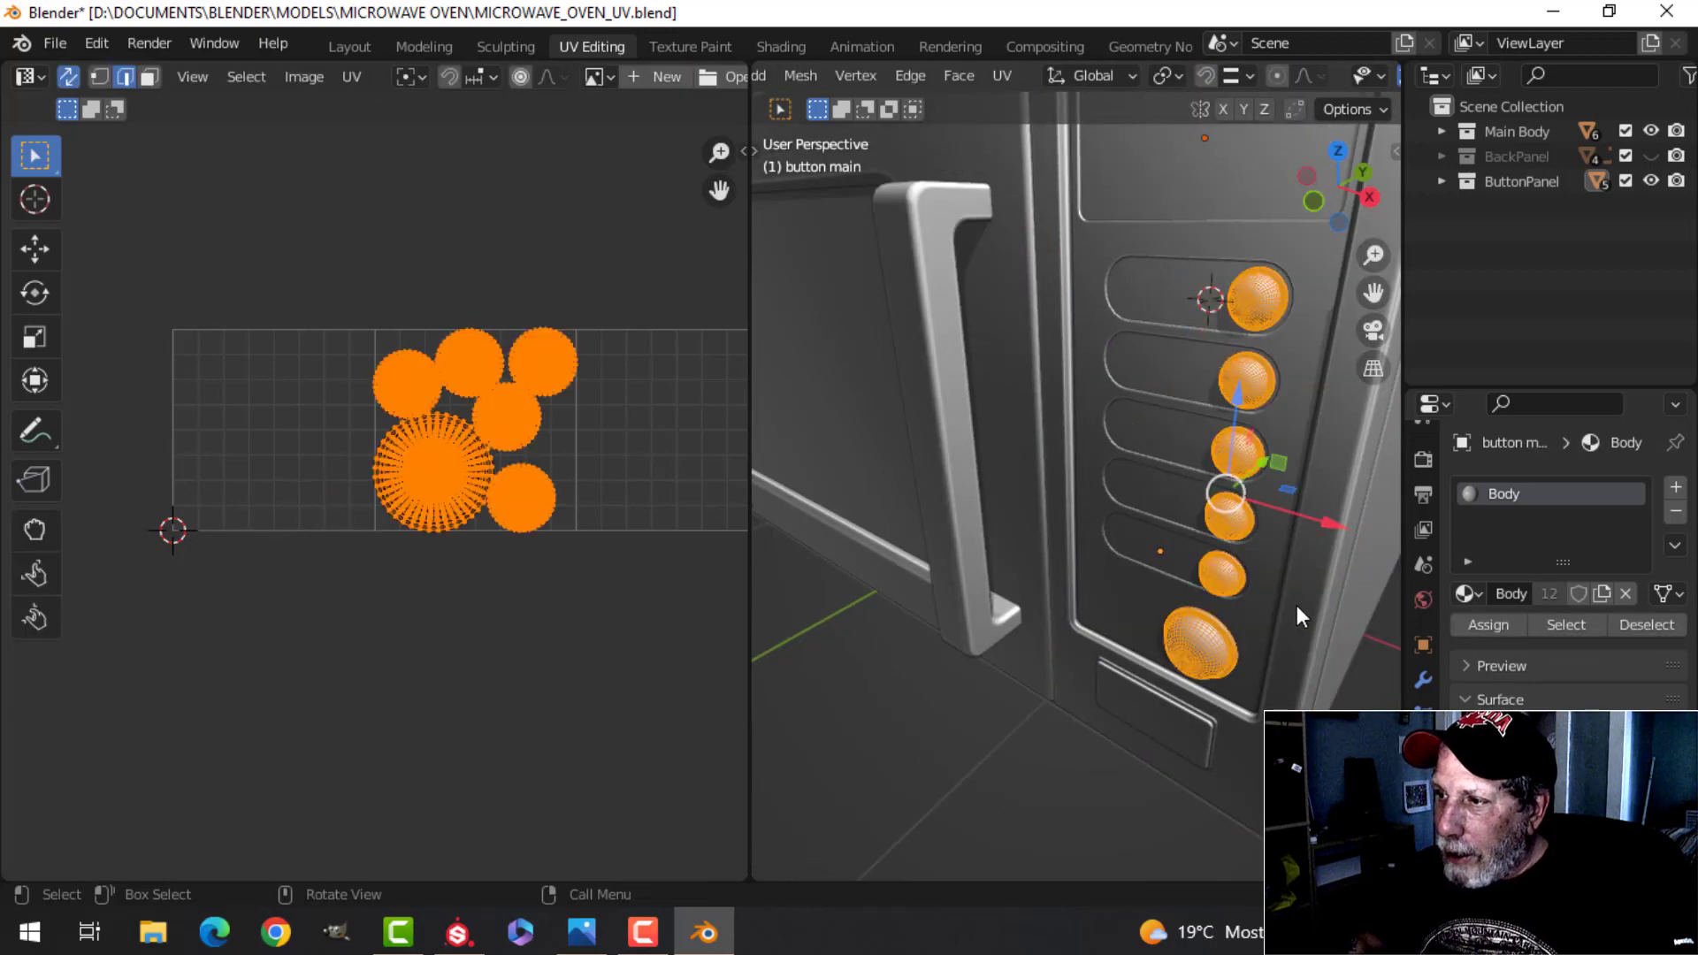
Step: Inspect the UV islands of the rectangular start button at the bottom of the control panel
{"action": "middle_click_drag", "start_coordinate": [1298, 544], "coordinate": [1186, 451]}
{"action": "scroll", "coordinate": [538, 506], "scroll_direction": "up", "scroll_amount": 4}
{"action": "scroll", "coordinate": [538, 506], "scroll_direction": "down", "scroll_amount": 2}
{"action": "scroll", "coordinate": [1186, 451], "scroll_direction": "up", "scroll_amount": 2}
{"action": "key", "text": "Tab"}
{"action": "left_click", "coordinate": [1096, 450]}
{"action": "key", "text": "Tab"}
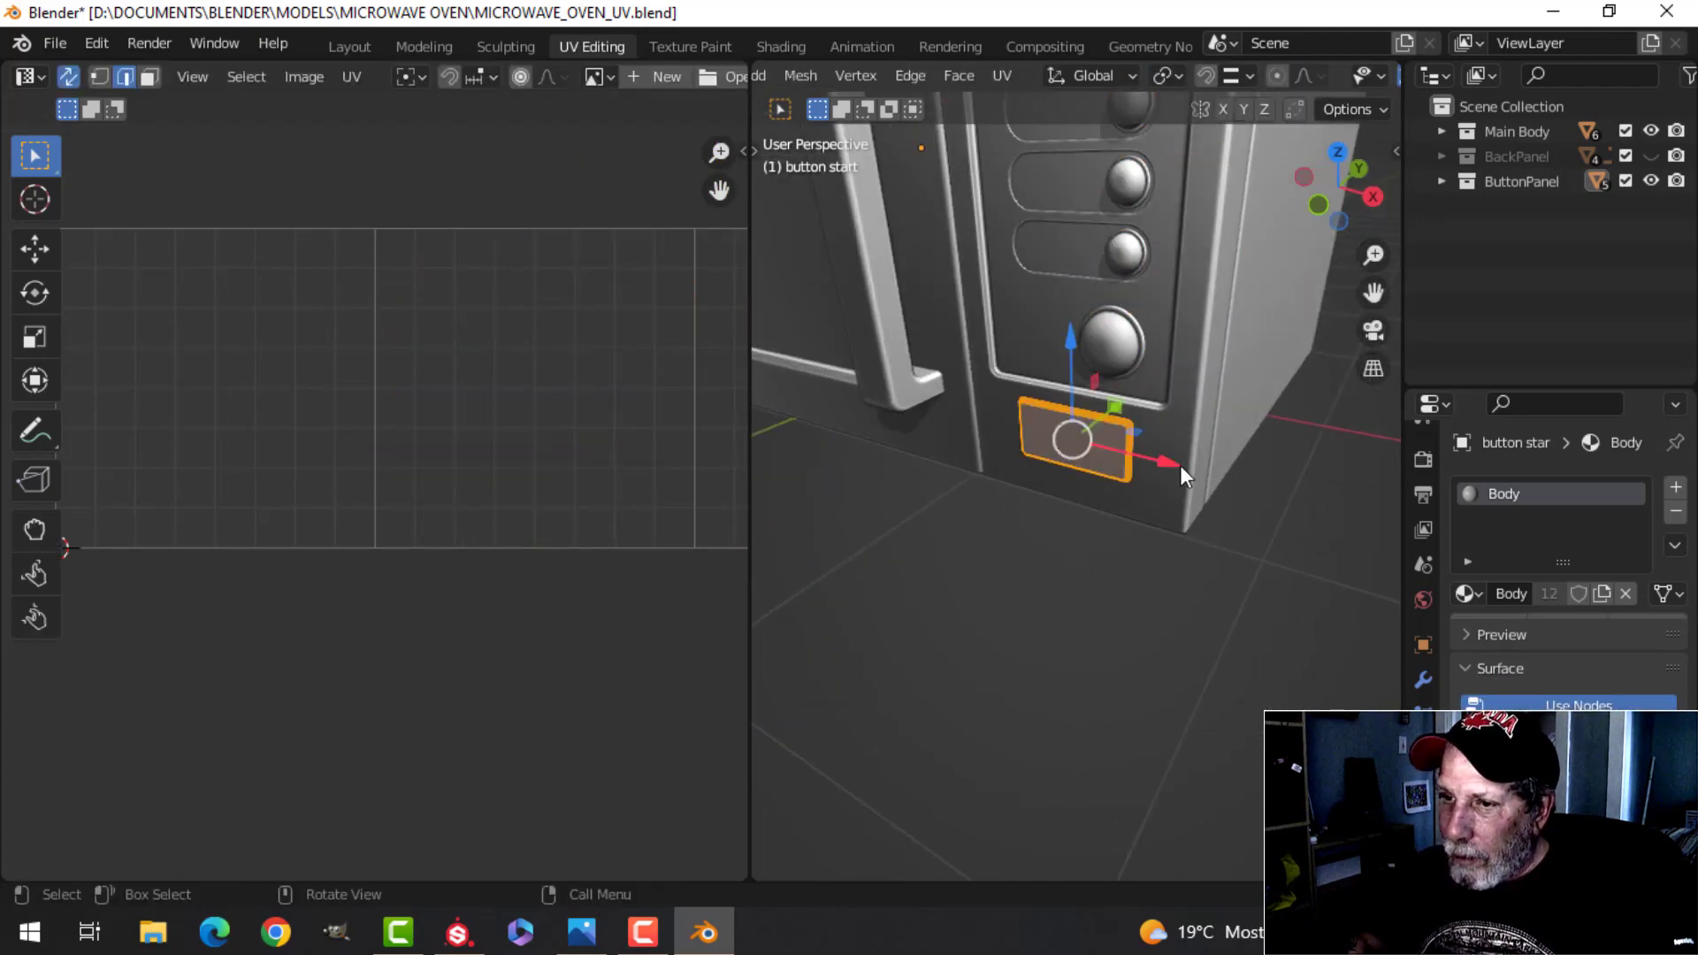
{"action": "scroll", "coordinate": [358, 504], "scroll_direction": "down", "scroll_amount": 5}
{"action": "middle_click_drag", "start_coordinate": [498, 515], "coordinate": [439, 521]}
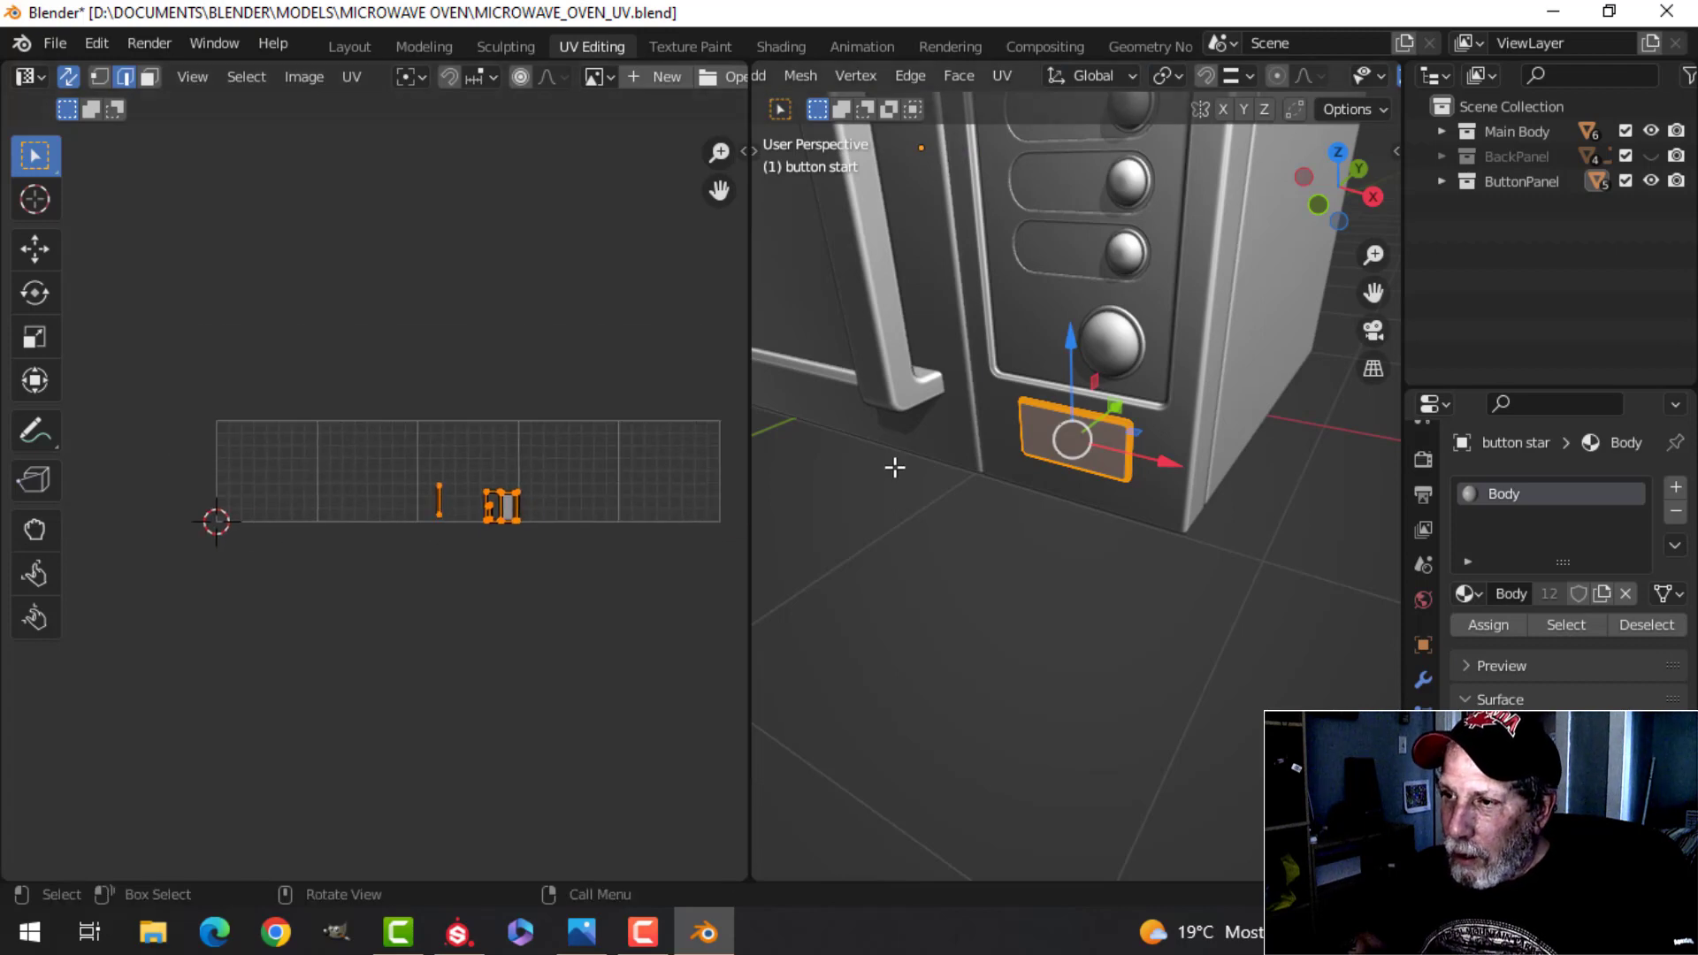
Step: Select all visible microwave parts and show their UVs together in Edit Mode
{"action": "scroll", "coordinate": [897, 468], "scroll_direction": "down", "scroll_amount": 2}
{"action": "middle_click_drag", "start_coordinate": [904, 475], "coordinate": [926, 490]}
{"action": "scroll", "coordinate": [926, 489], "scroll_direction": "down", "scroll_amount": 6}
{"action": "middle_click_drag", "start_coordinate": [1069, 428], "coordinate": [1111, 418]}
{"action": "key", "text": "a"}
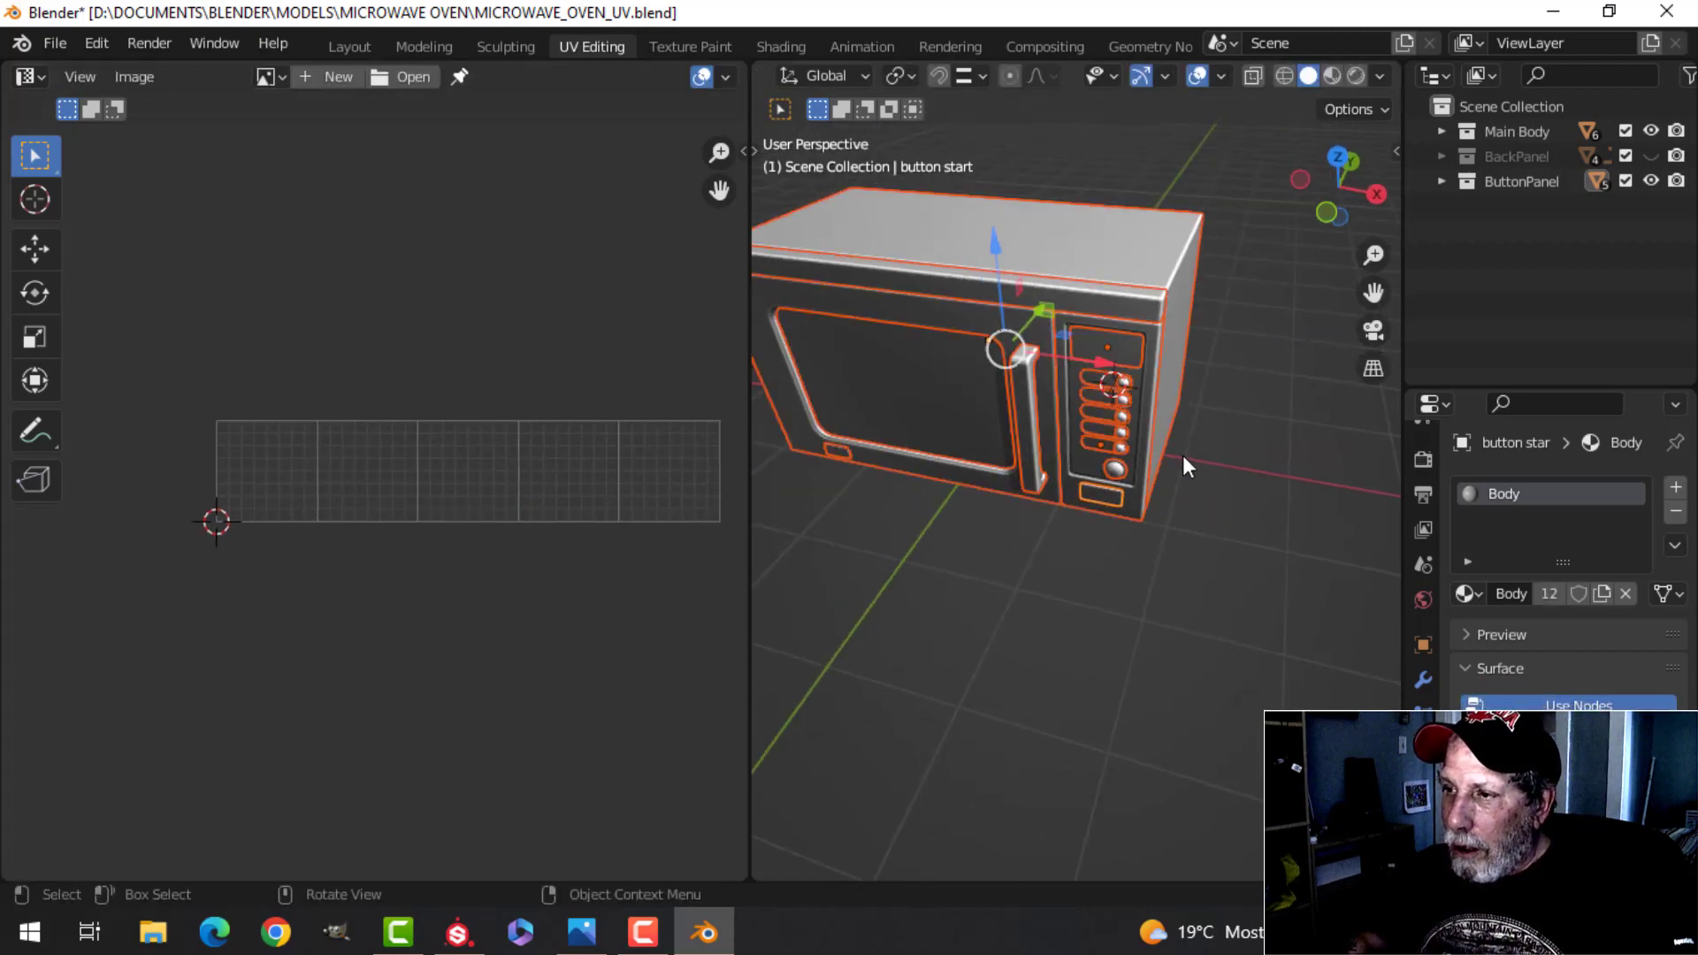
{"action": "key", "text": "a"}
{"action": "scroll", "coordinate": [626, 604], "scroll_direction": "up", "scroll_amount": 1}
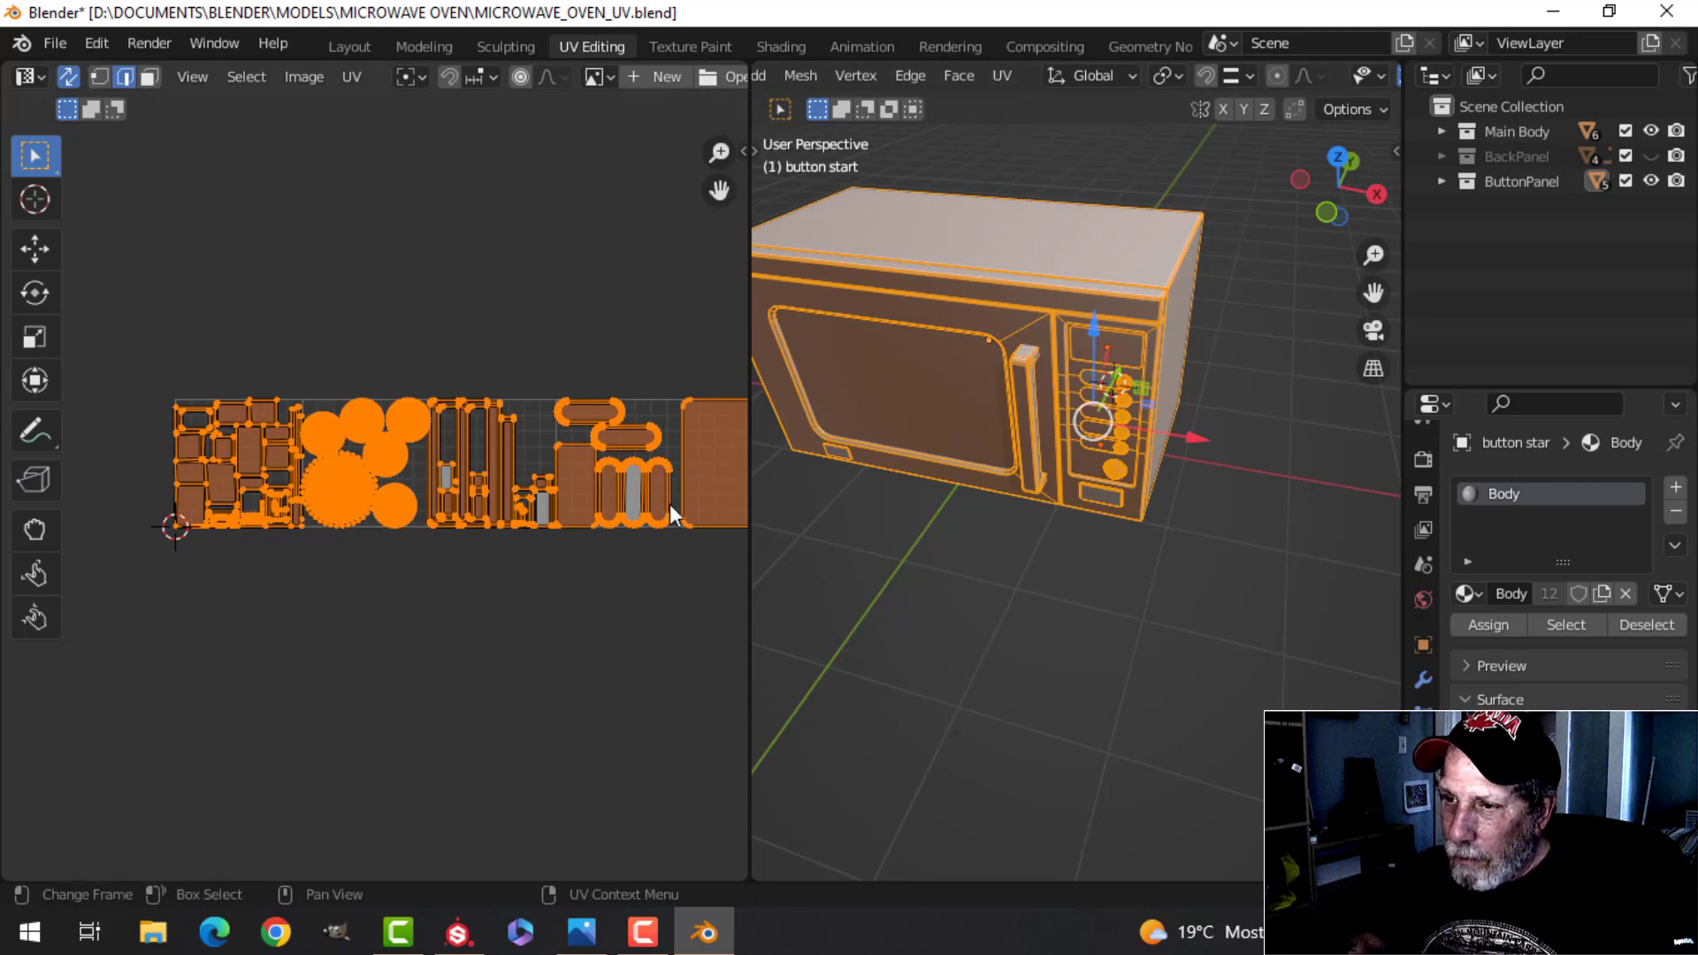
Step: Examine how the UV islands of all visible parts are distributed across the UV tiles, then return to Object Mode
{"action": "scroll", "coordinate": [670, 504], "scroll_direction": "down", "scroll_amount": 1}
{"action": "scroll", "coordinate": [555, 512], "scroll_direction": "up", "scroll_amount": 3}
{"action": "scroll", "coordinate": [555, 511], "scroll_direction": "up", "scroll_amount": 2}
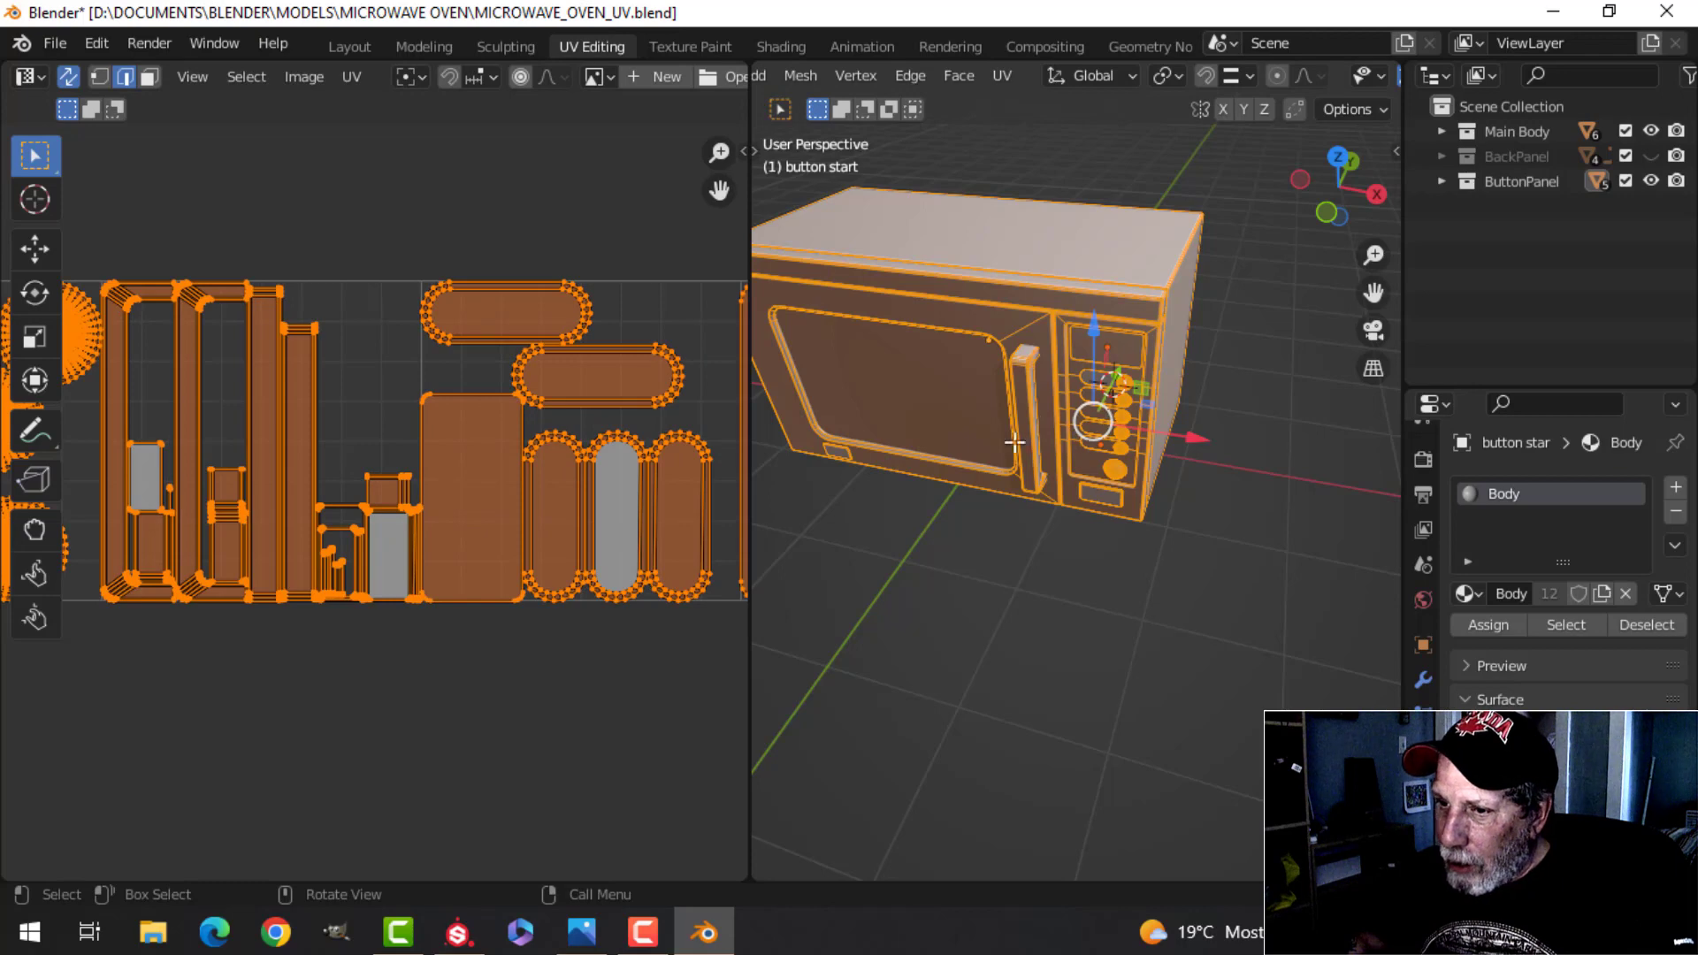
{"action": "scroll", "coordinate": [496, 560], "scroll_direction": "down", "scroll_amount": 1}
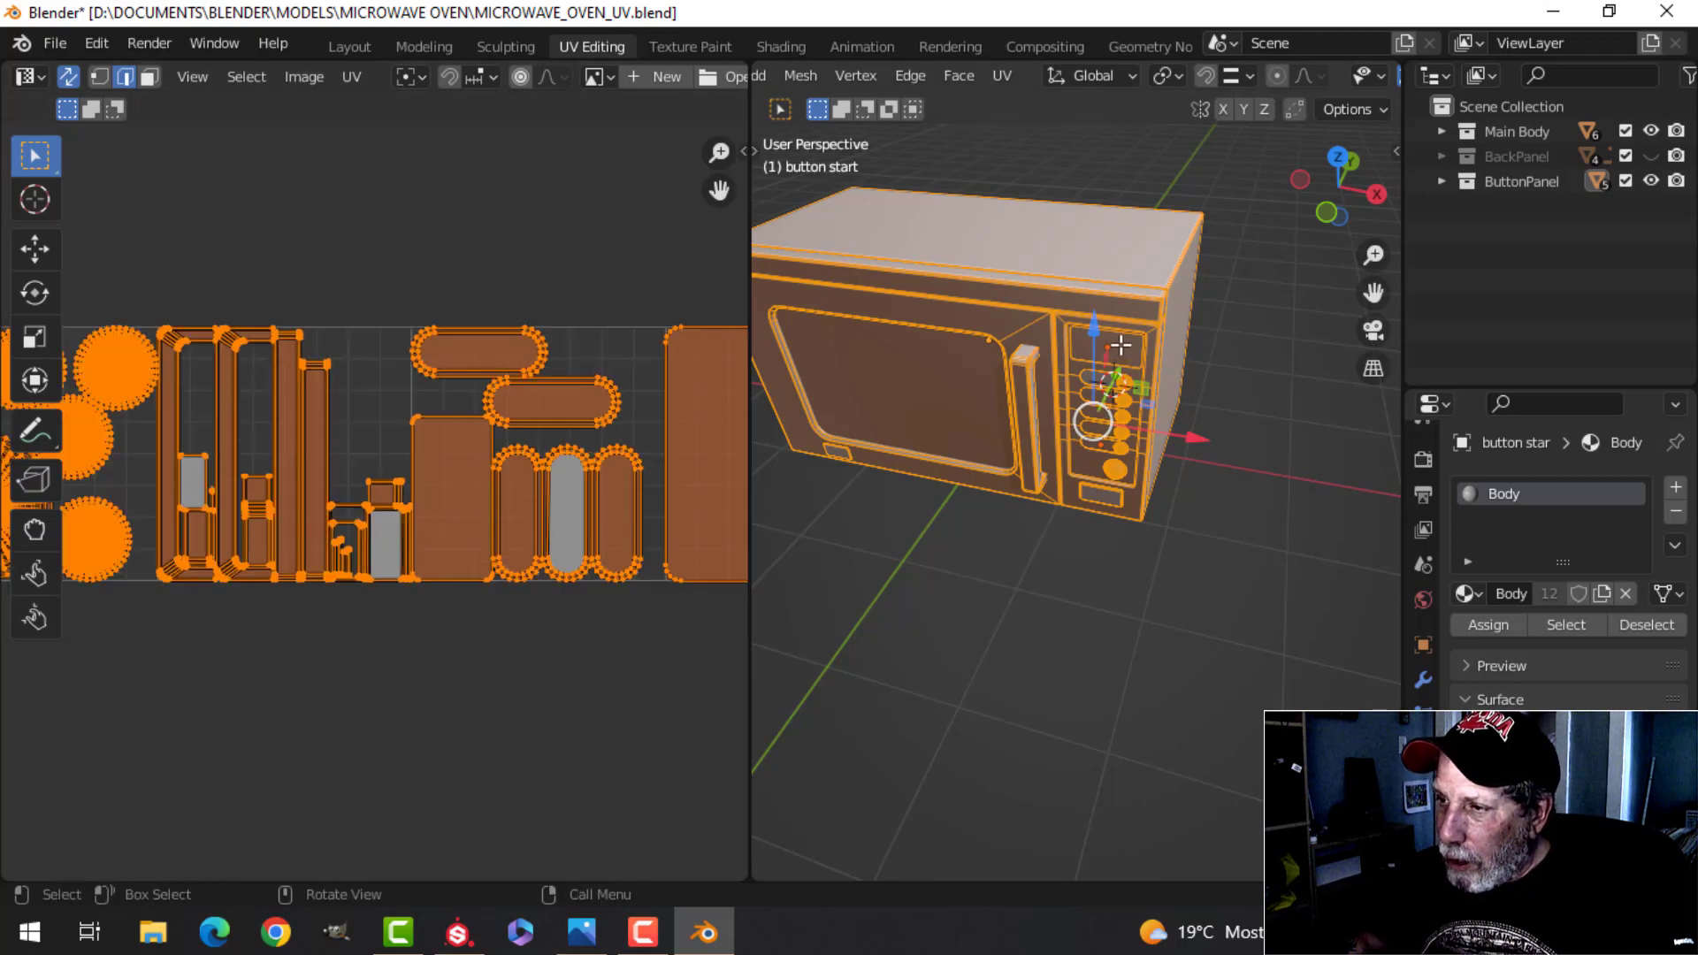
{"action": "middle_click_drag", "start_coordinate": [405, 517], "coordinate": [537, 516]}
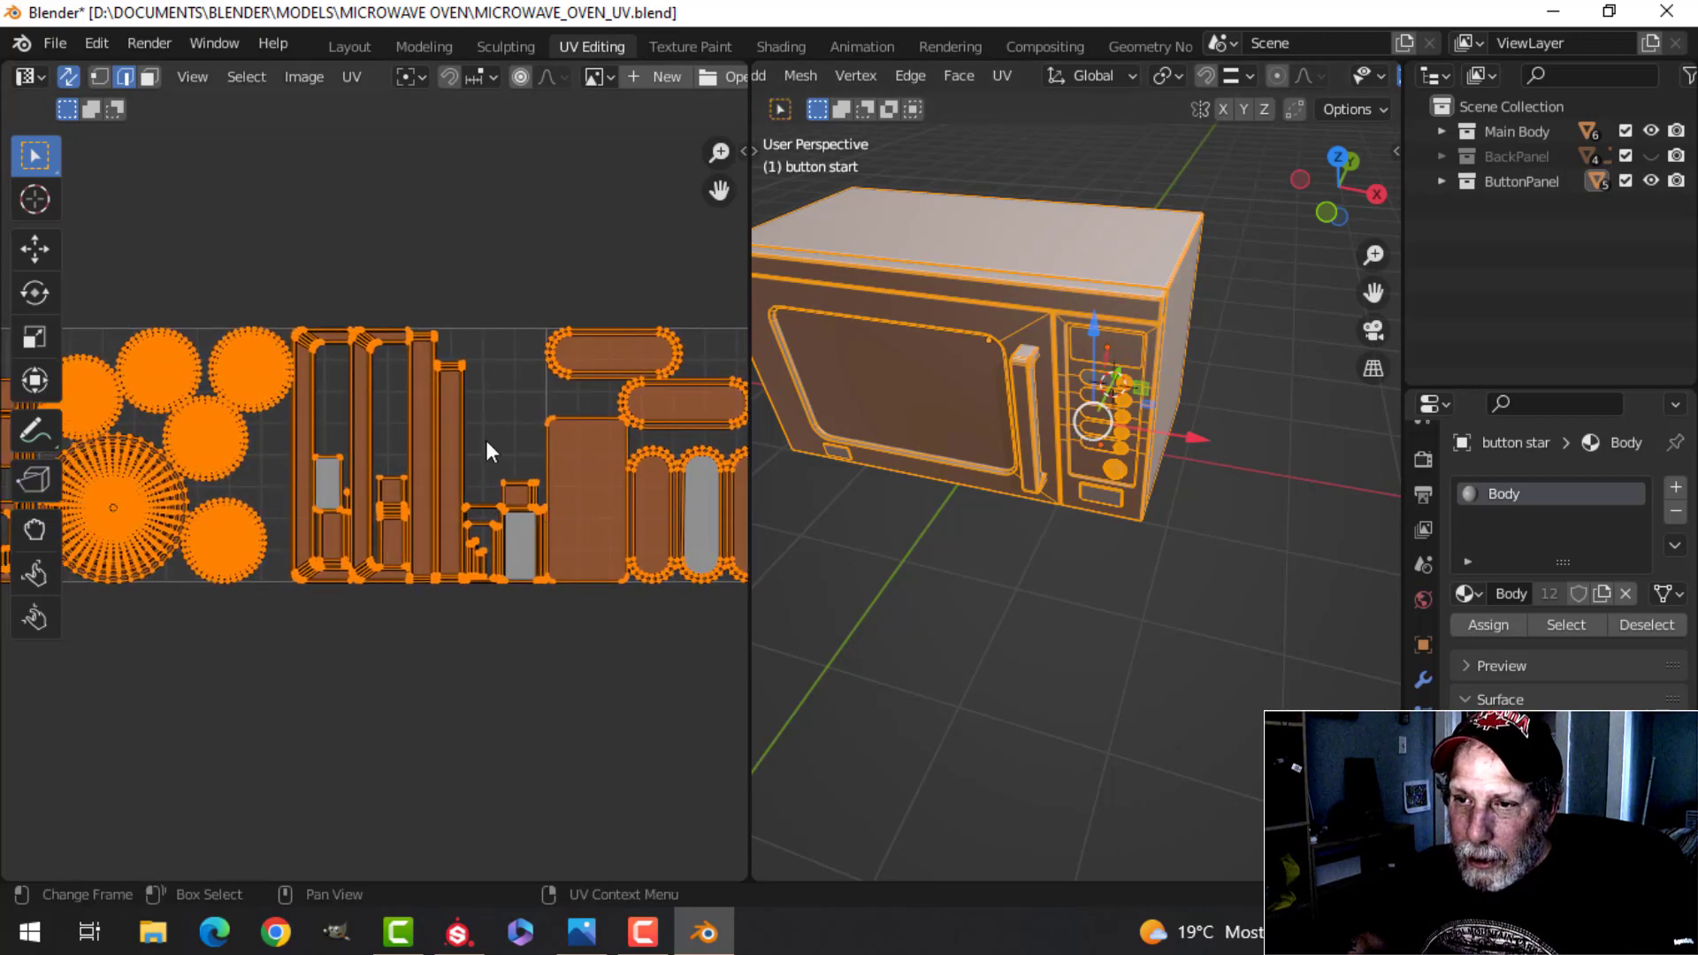
{"action": "scroll", "coordinate": [390, 495], "scroll_direction": "down", "scroll_amount": 2}
{"action": "middle_click_drag", "start_coordinate": [398, 492], "coordinate": [535, 507]}
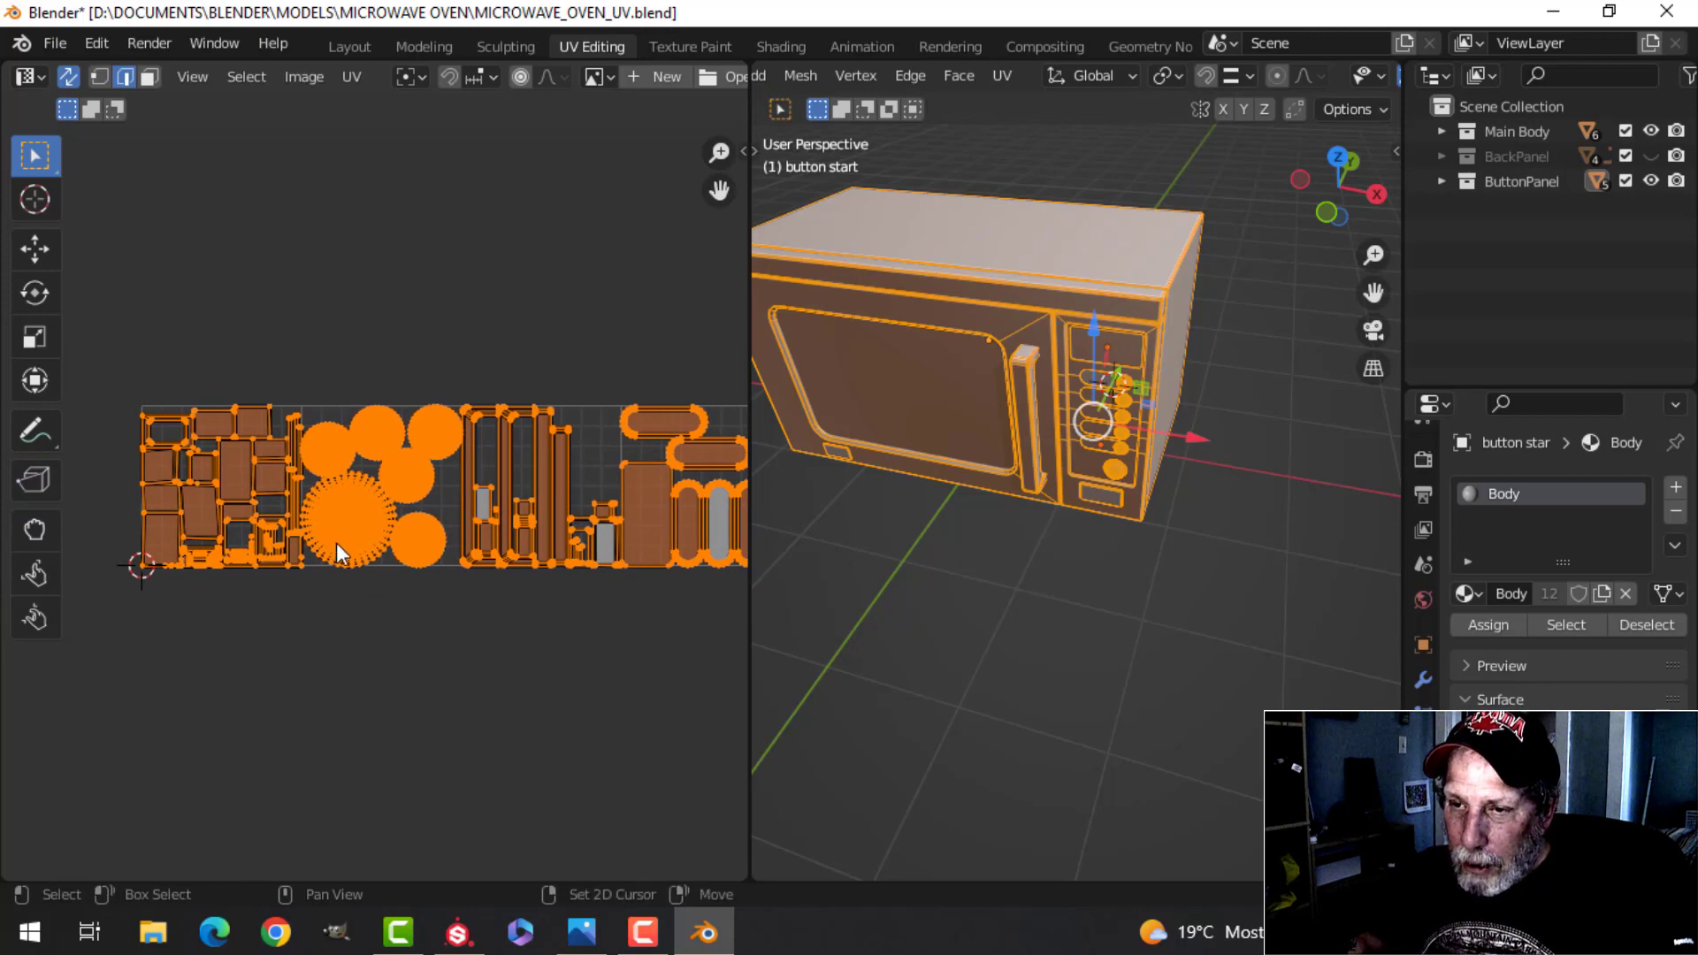
{"action": "middle_click_drag", "start_coordinate": [337, 543], "coordinate": [357, 562], "text": "shift"}
{"action": "scroll", "coordinate": [410, 653], "scroll_direction": "up", "scroll_amount": 1}
{"action": "scroll", "coordinate": [478, 661], "scroll_direction": "down", "scroll_amount": 3}
{"action": "middle_click_drag", "start_coordinate": [549, 661], "coordinate": [460, 619]}
{"action": "scroll", "coordinate": [460, 619], "scroll_direction": "up", "scroll_amount": 1}
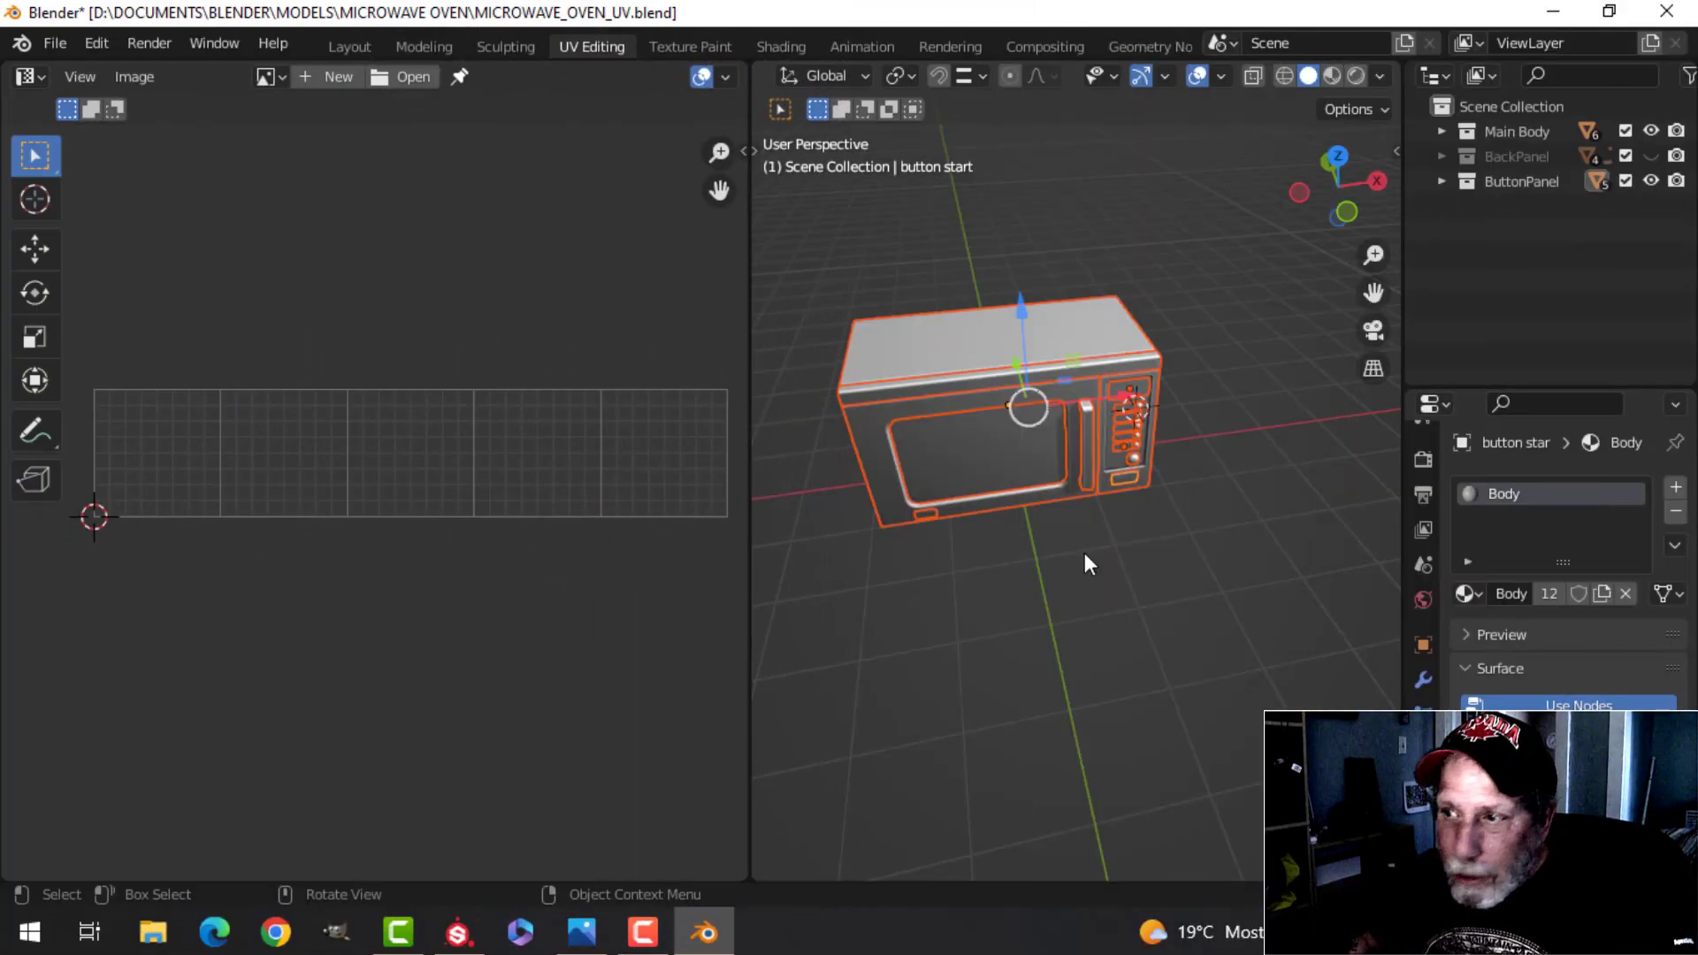
{"action": "scroll", "coordinate": [1117, 522], "scroll_direction": "down", "scroll_amount": 1}
{"action": "middle_click_drag", "start_coordinate": [1117, 519], "coordinate": [1169, 480]}
{"action": "scroll", "coordinate": [1145, 448], "scroll_direction": "up", "scroll_amount": 3}
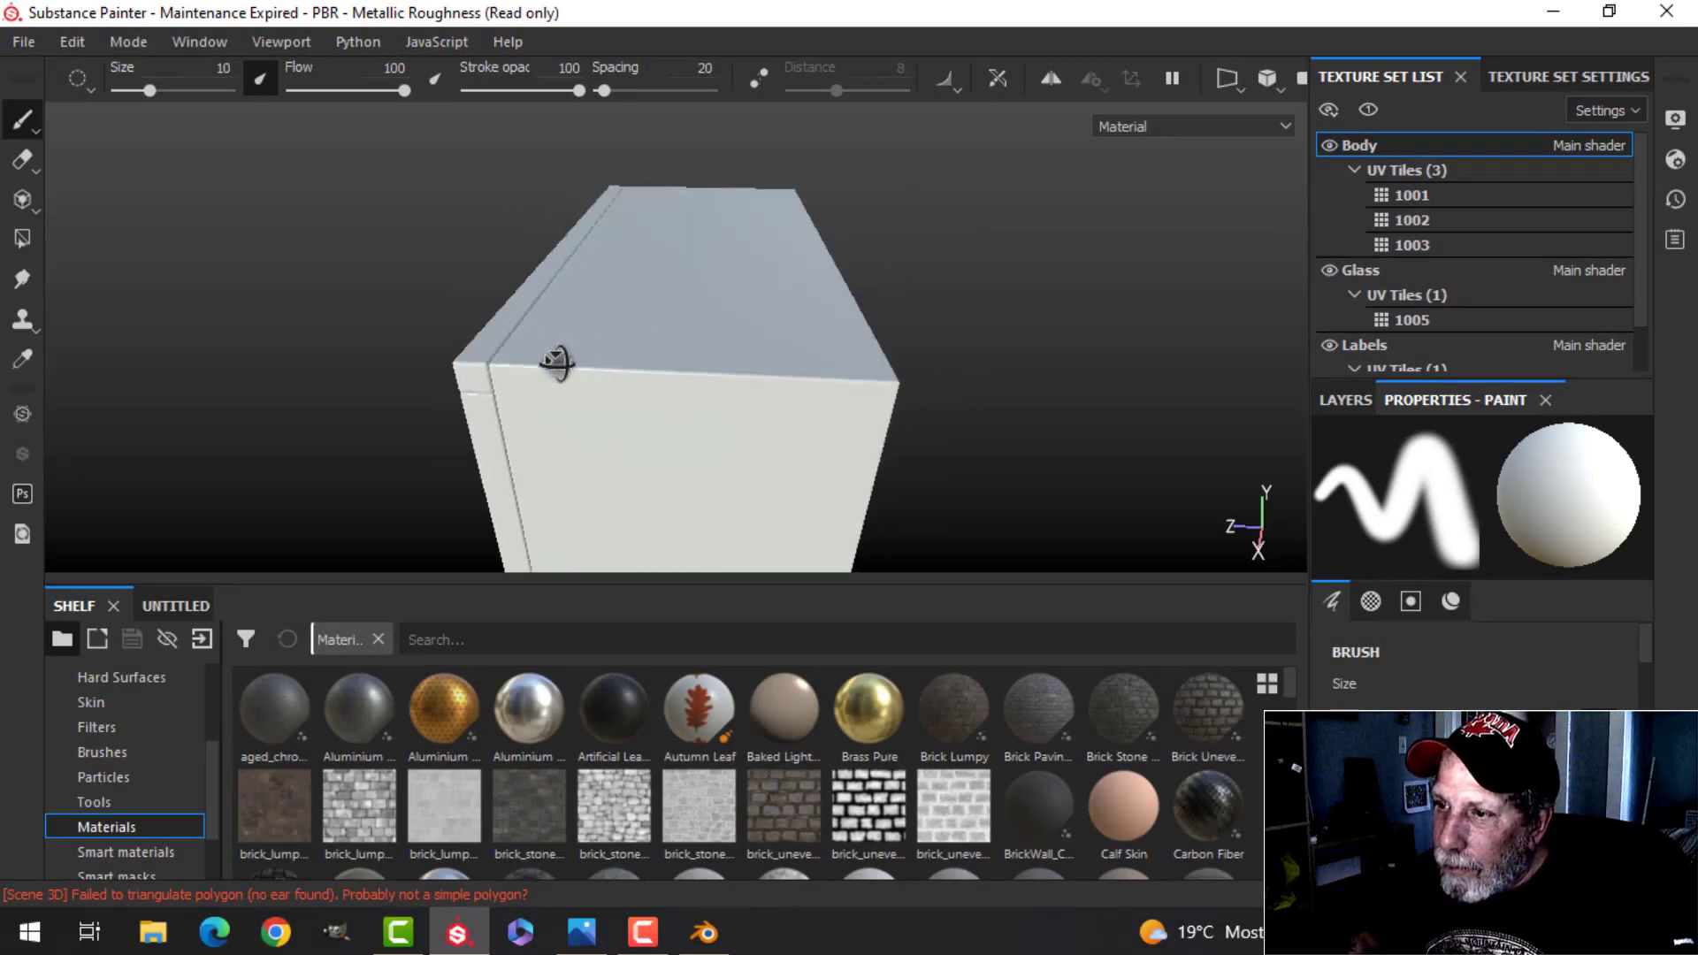
Step: Switch to Substance Painter and examine the untextured microwave mesh from several sides
{"action": "left_click_drag", "start_coordinate": [558, 362], "coordinate": [935, 336], "text": "alt"}
{"action": "scroll", "coordinate": [820, 409], "scroll_direction": "up", "scroll_amount": 2}
{"action": "left_click_drag", "start_coordinate": [816, 413], "coordinate": [981, 425], "text": "alt"}
{"action": "middle_click_drag", "start_coordinate": [929, 431], "coordinate": [951, 352], "text": "alt"}
{"action": "scroll", "coordinate": [982, 345], "scroll_direction": "down", "scroll_amount": 2}
{"action": "left_click_drag", "start_coordinate": [981, 345], "coordinate": [834, 387], "text": "alt"}
{"action": "middle_click_drag", "start_coordinate": [1014, 348], "coordinate": [986, 373], "text": "alt"}
{"action": "left_click_drag", "start_coordinate": [986, 372], "coordinate": [950, 376], "text": "alt"}
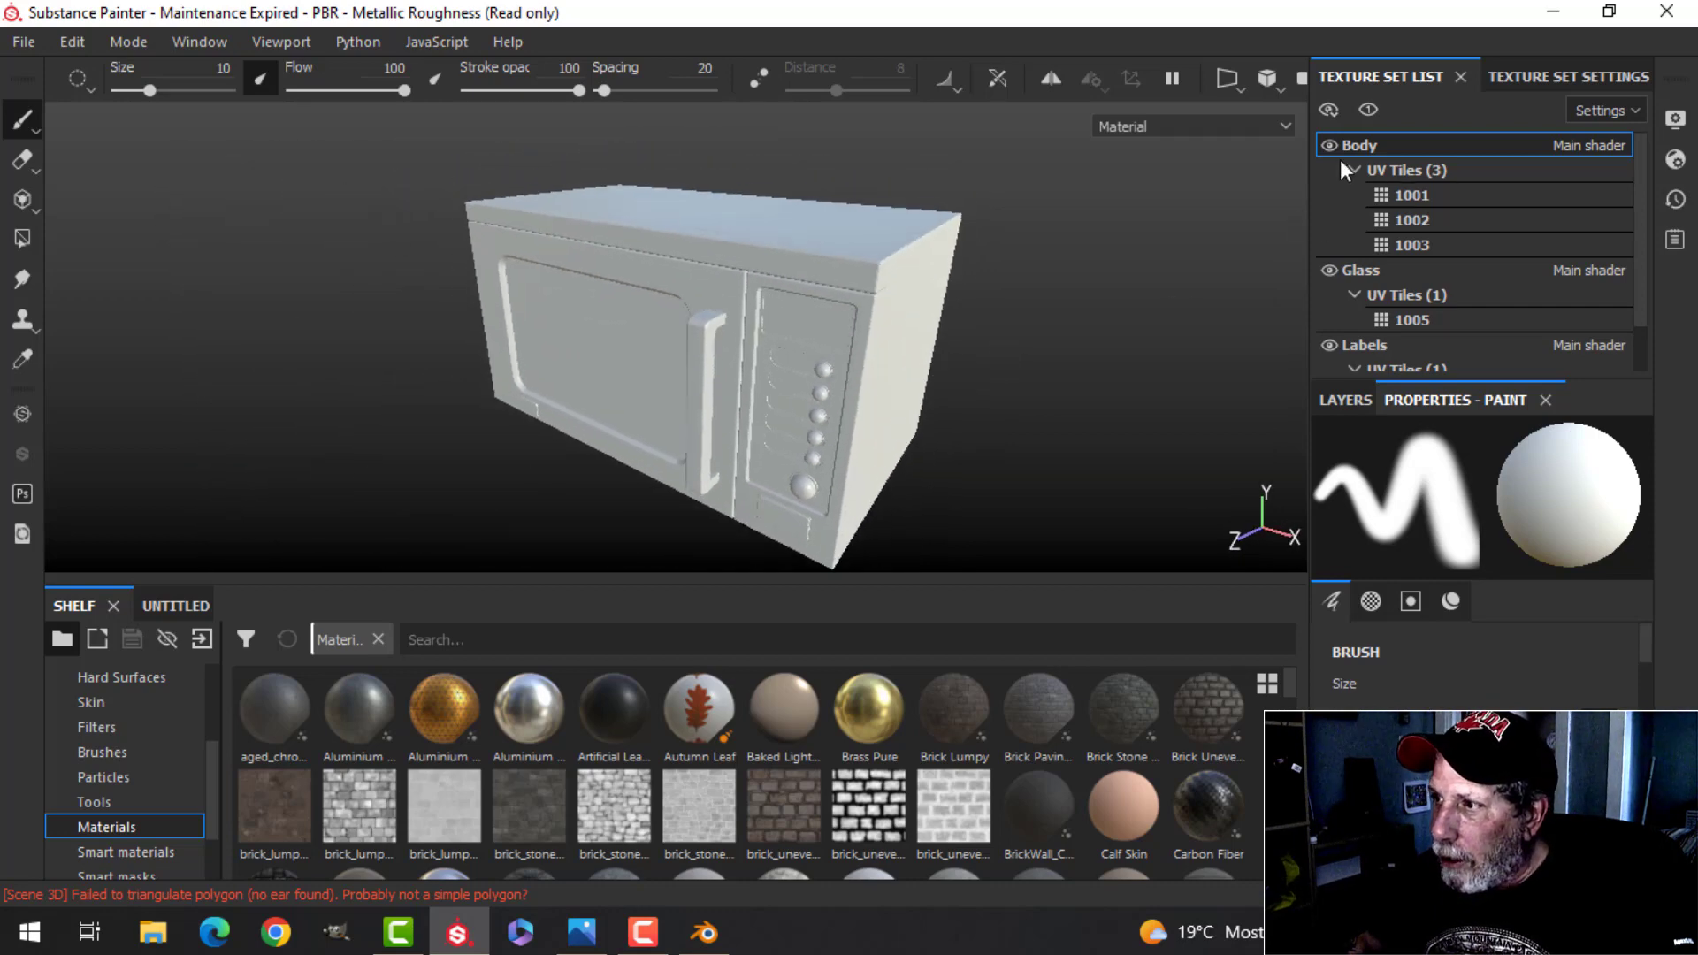
Step: Toggle the visibility of the Body, Glass and Labels texture sets to check which parts each one covers
{"action": "left_click", "coordinate": [1330, 146]}
{"action": "left_click", "coordinate": [1329, 146]}
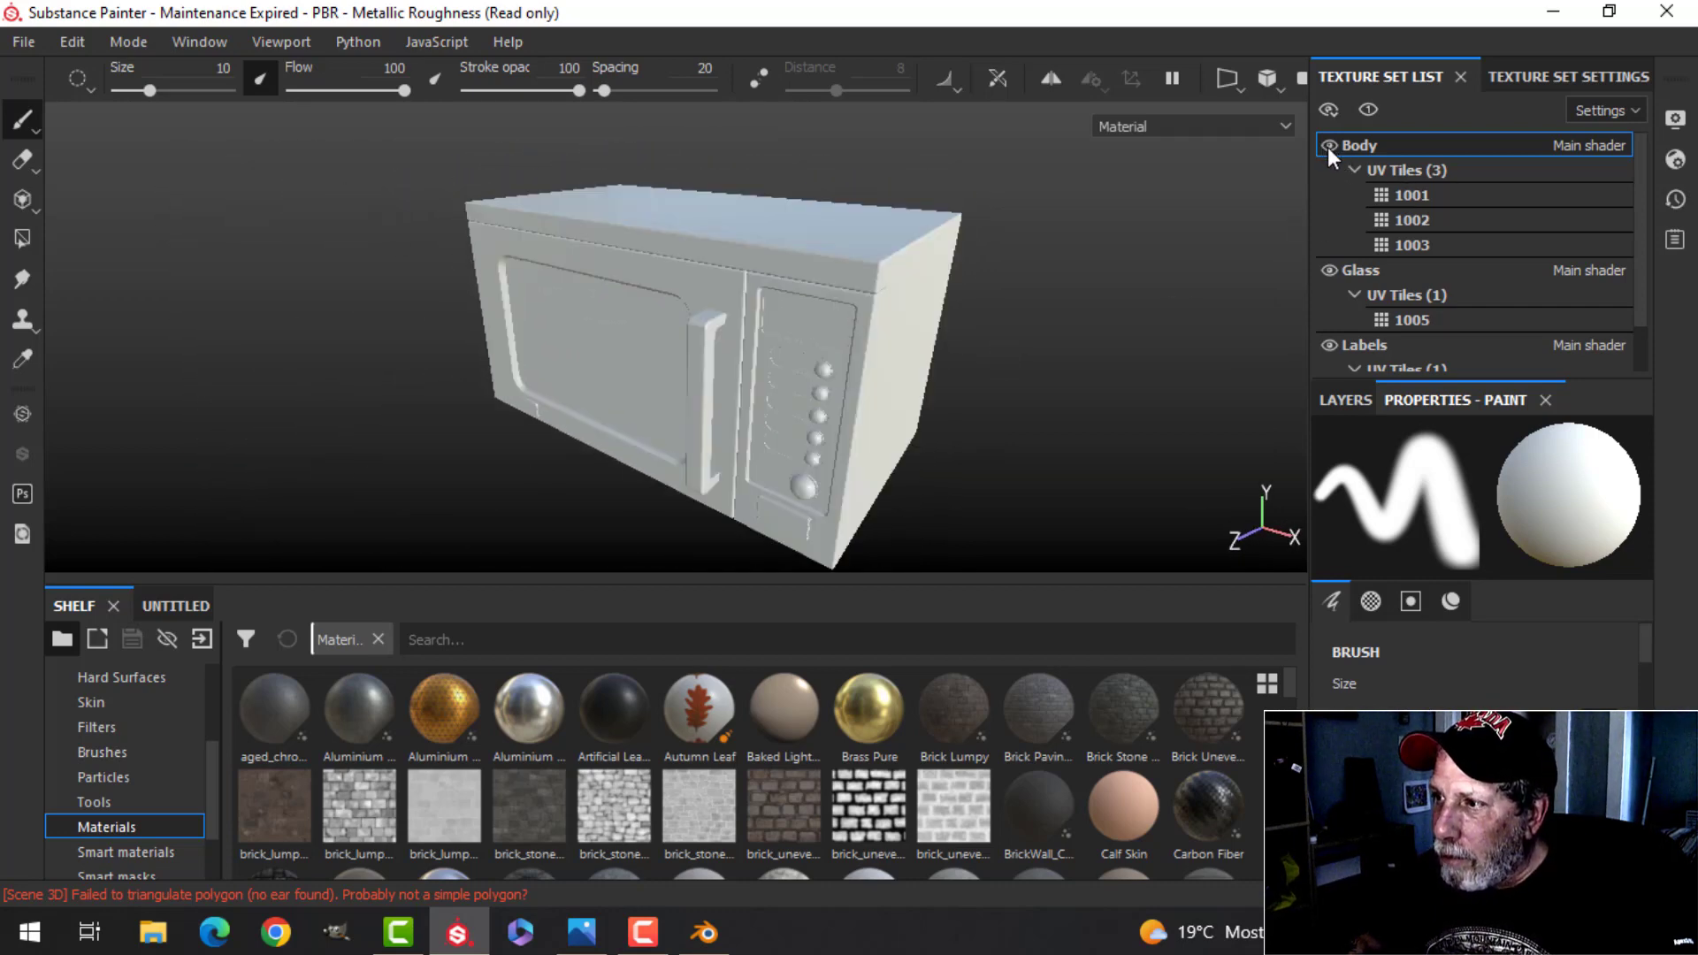
{"action": "left_click", "coordinate": [1329, 270]}
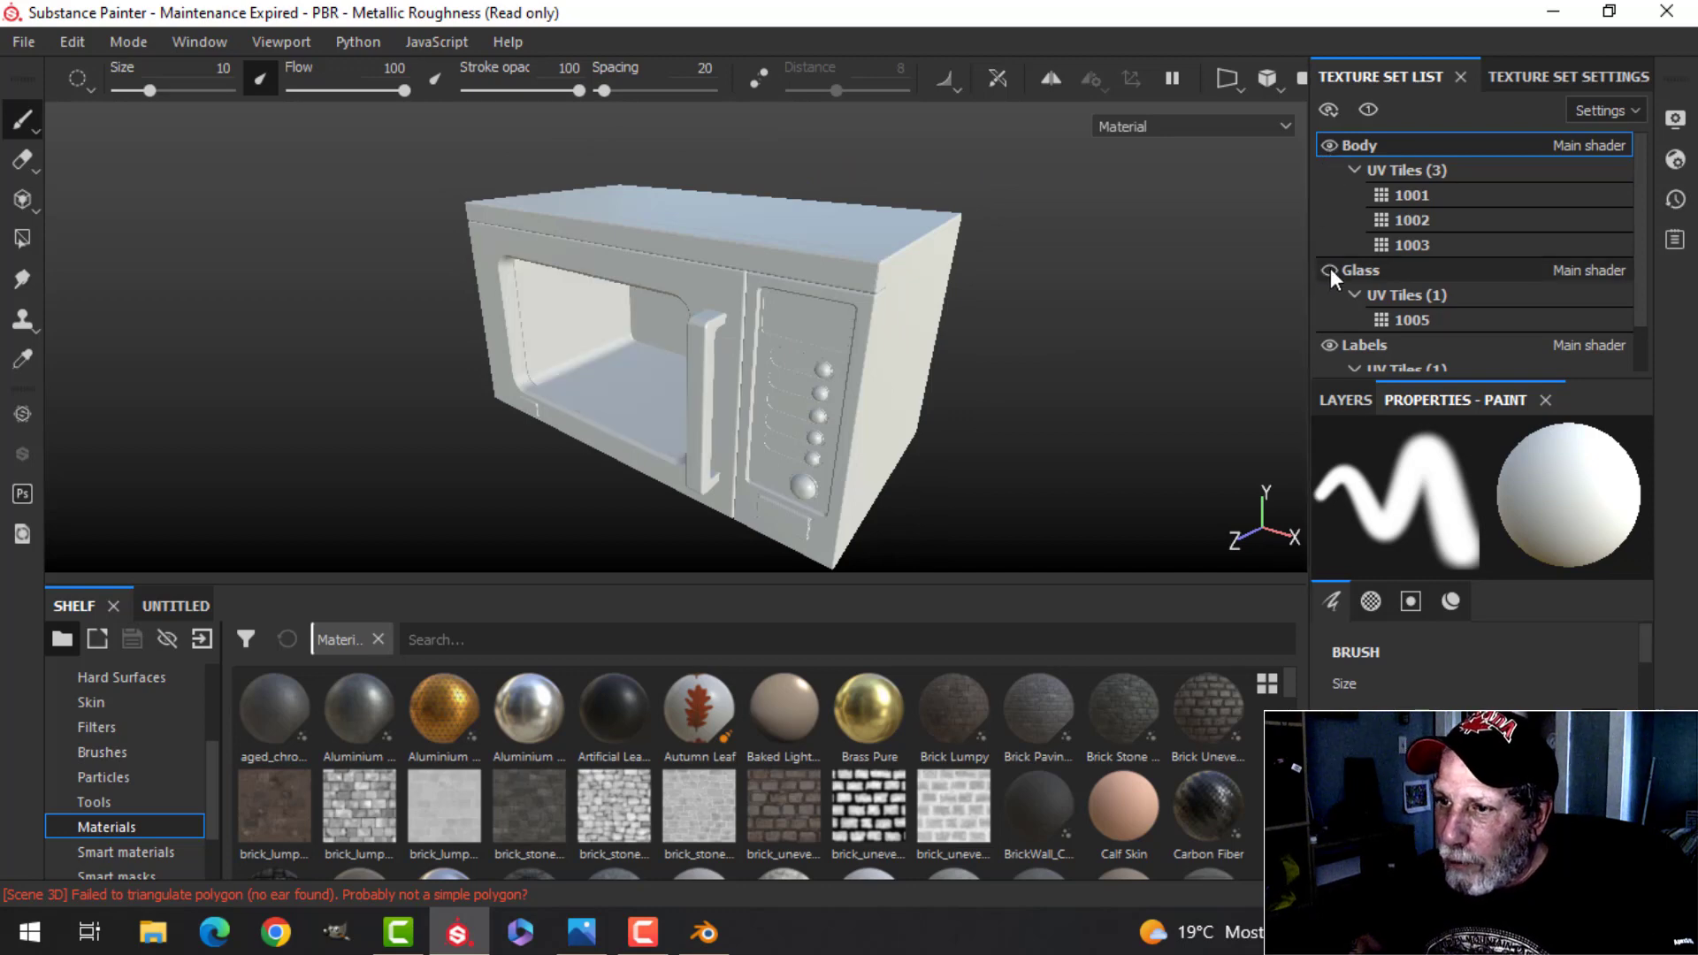
{"action": "left_click", "coordinate": [1330, 270]}
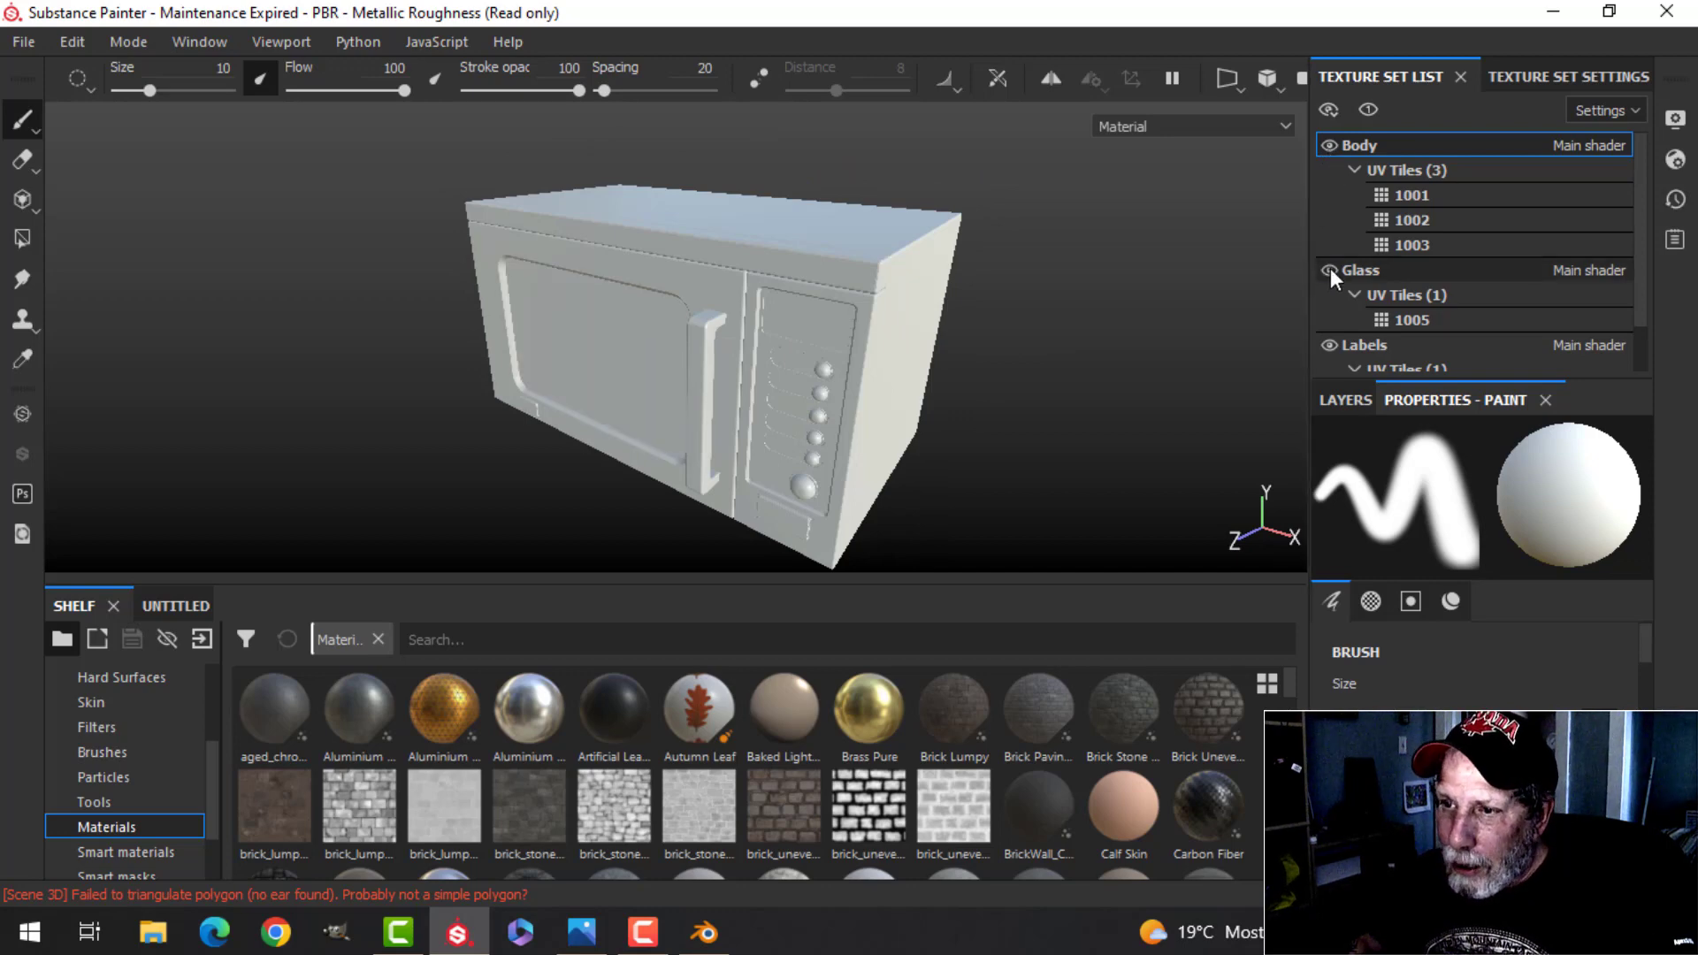
{"action": "left_click", "coordinate": [1329, 346]}
{"action": "scroll", "coordinate": [1002, 441], "scroll_direction": "down", "scroll_amount": 2}
{"action": "scroll", "coordinate": [1000, 440], "scroll_direction": "up", "scroll_amount": 3}
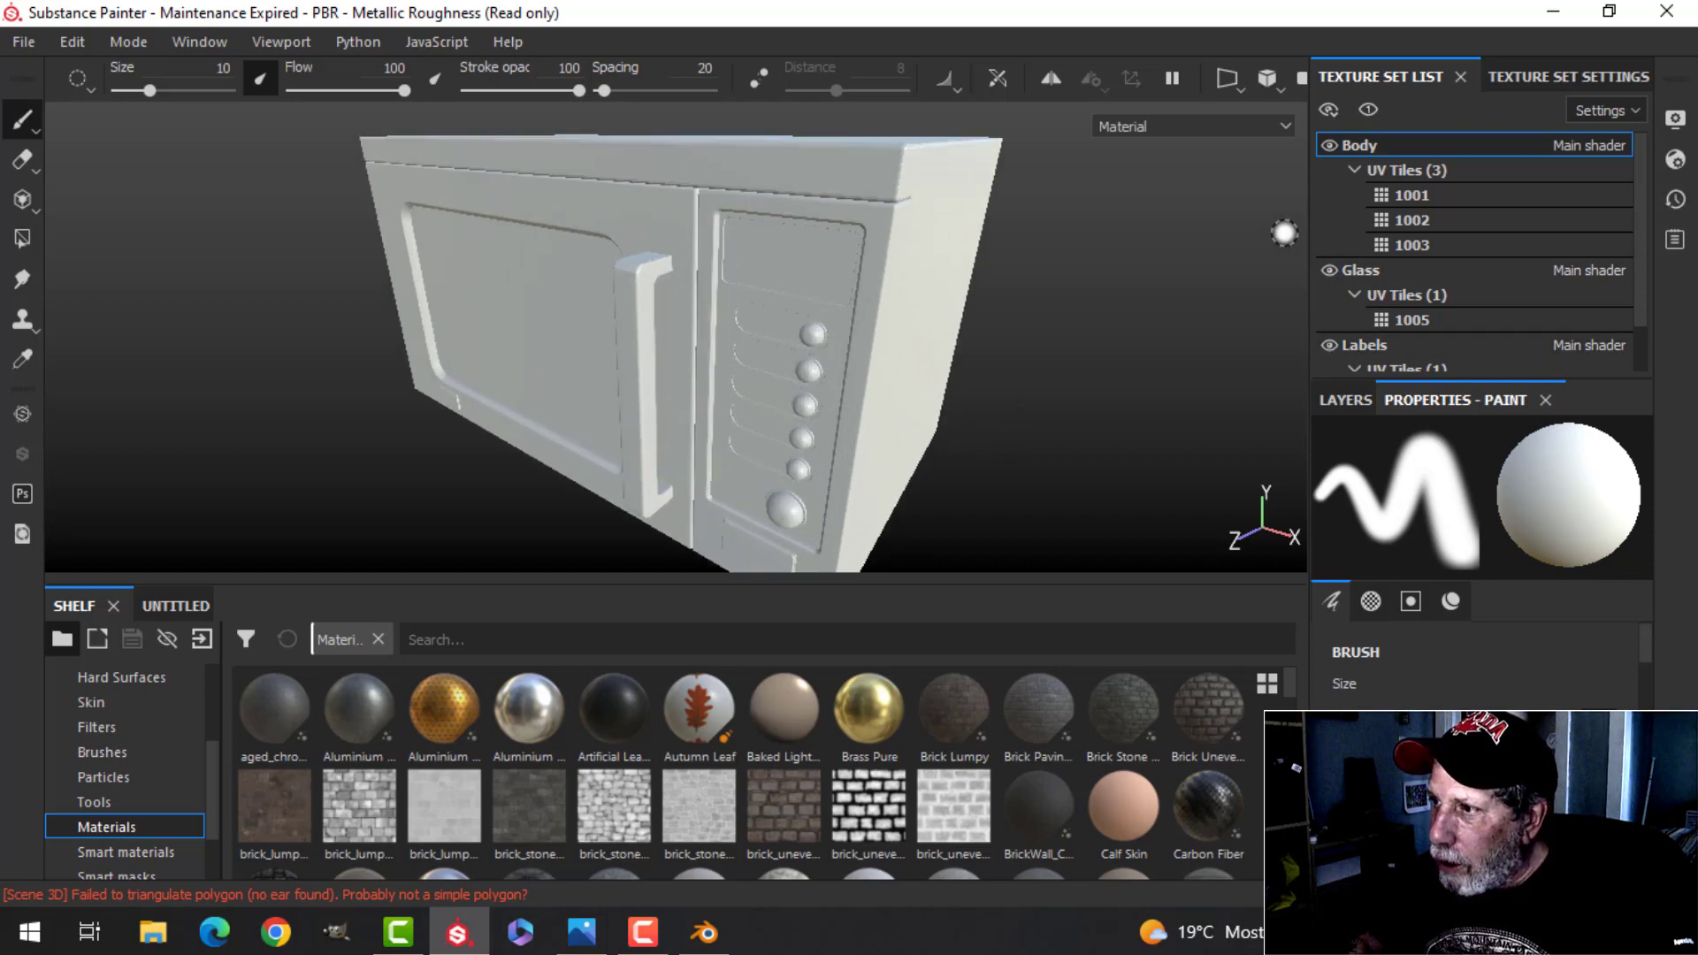
Step: Hide Body and toggle Labels to tell the glass and label pieces apart, restore both sets, and review their UV tile list
{"action": "left_click", "coordinate": [1330, 144]}
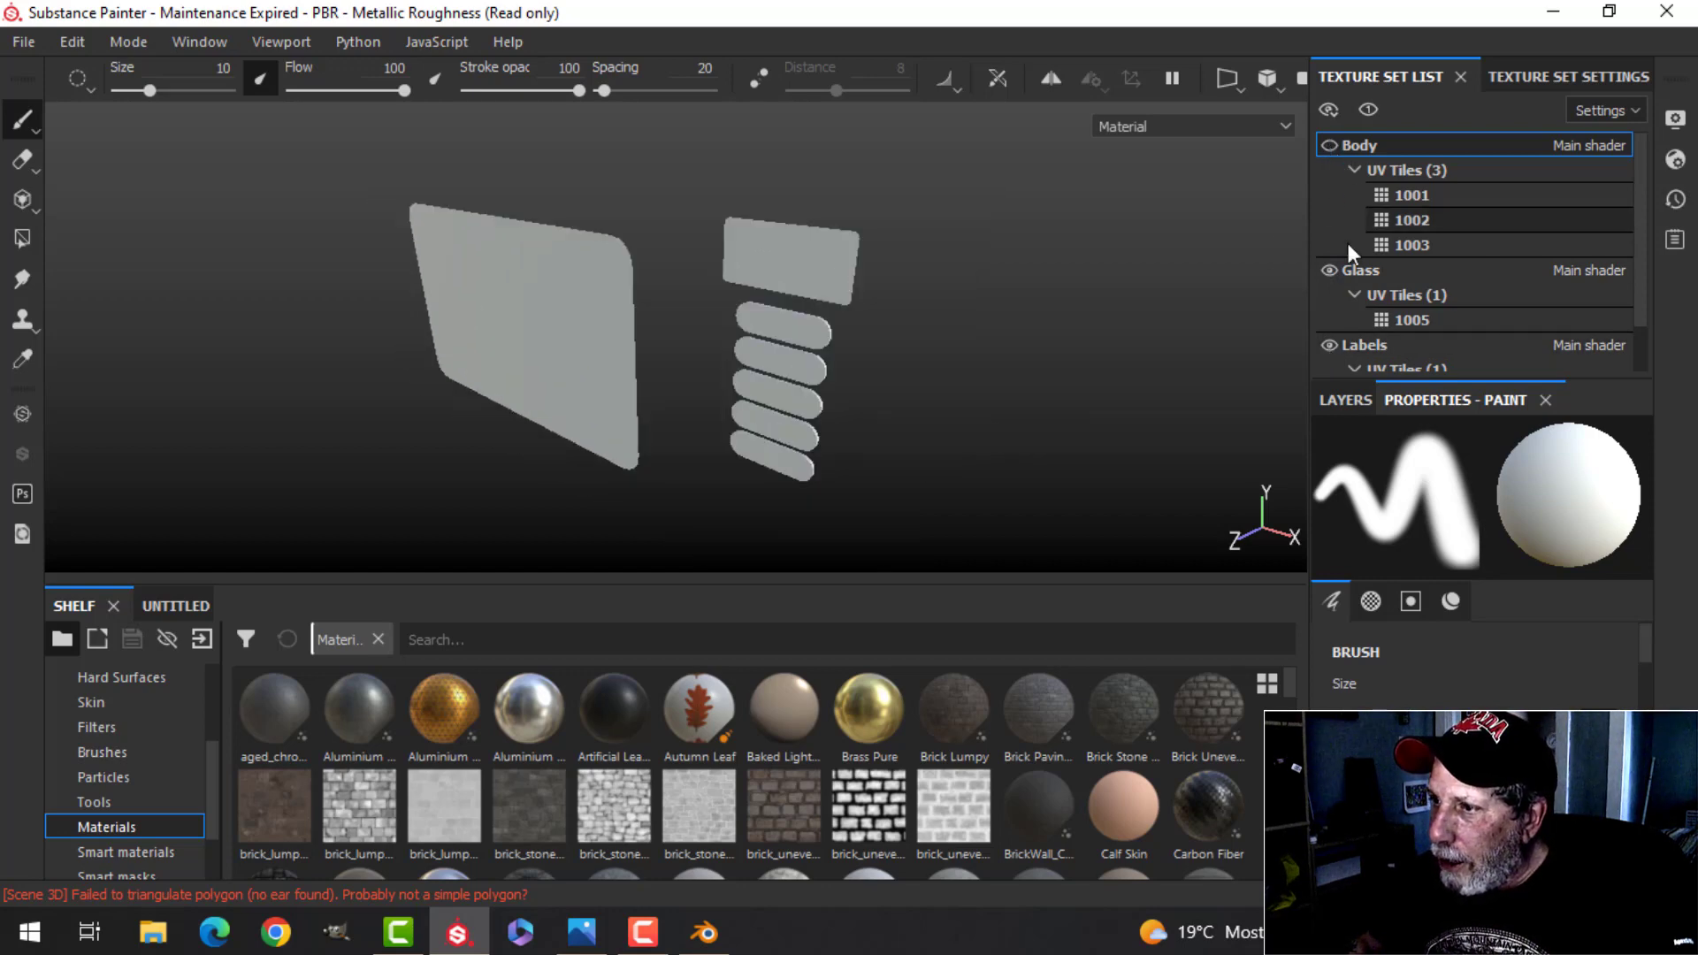
{"action": "left_click", "coordinate": [1328, 345]}
{"action": "left_click", "coordinate": [1327, 345]}
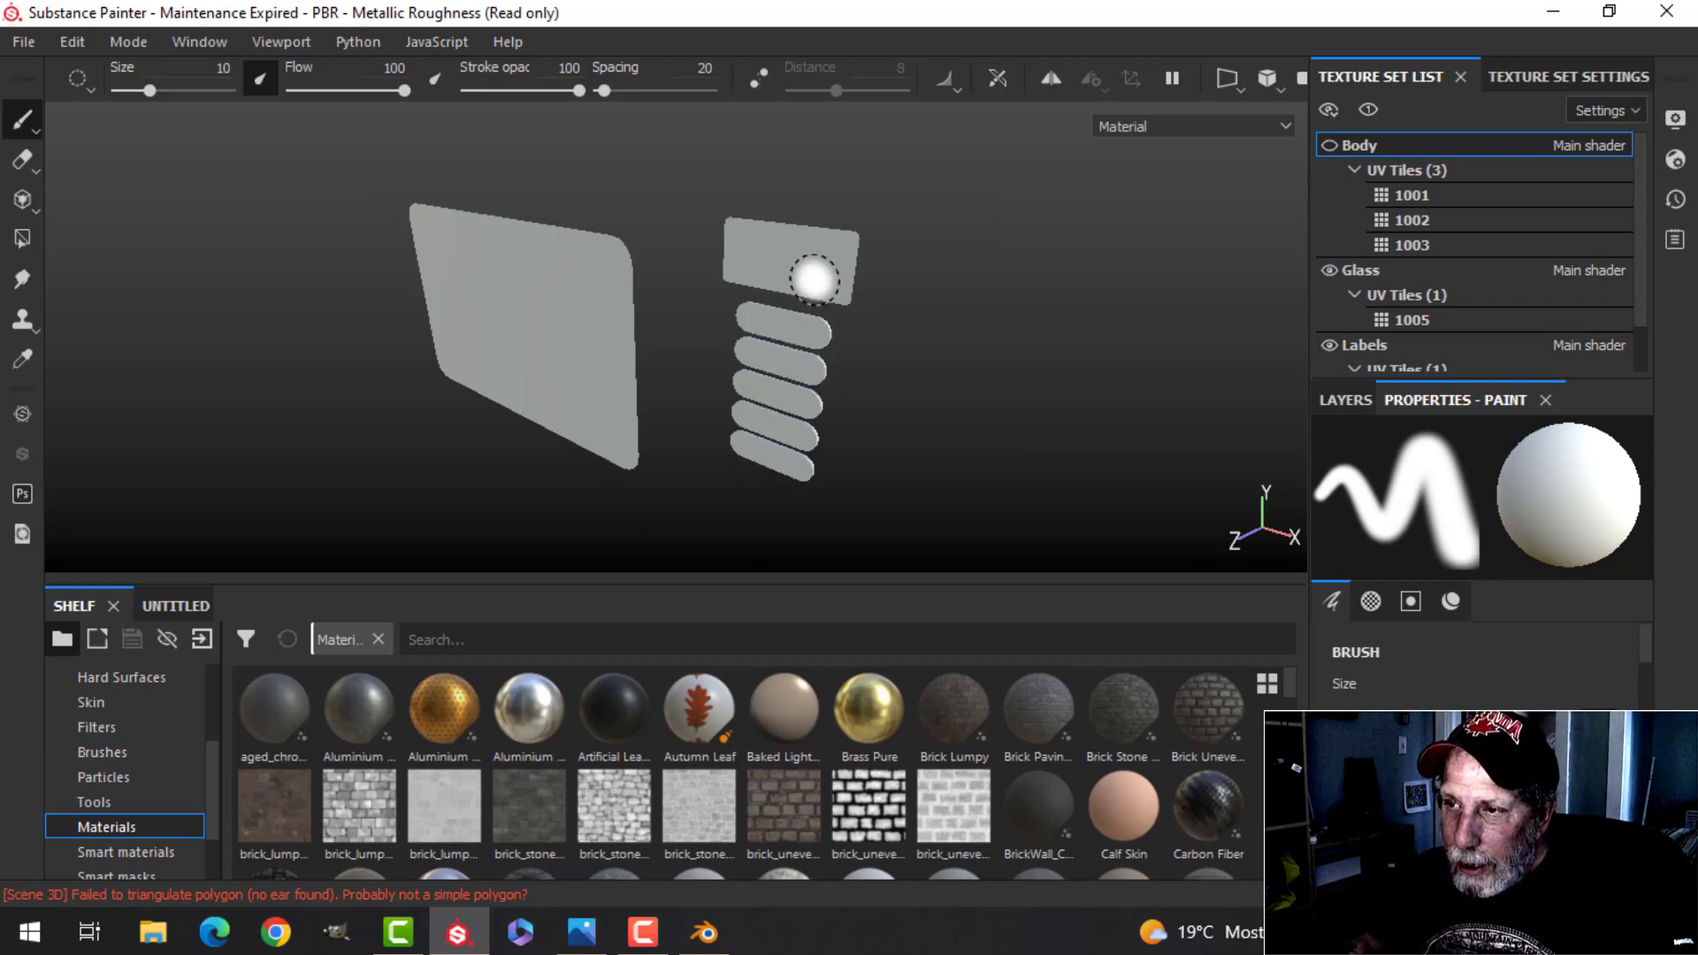
{"action": "left_click", "coordinate": [1329, 345]}
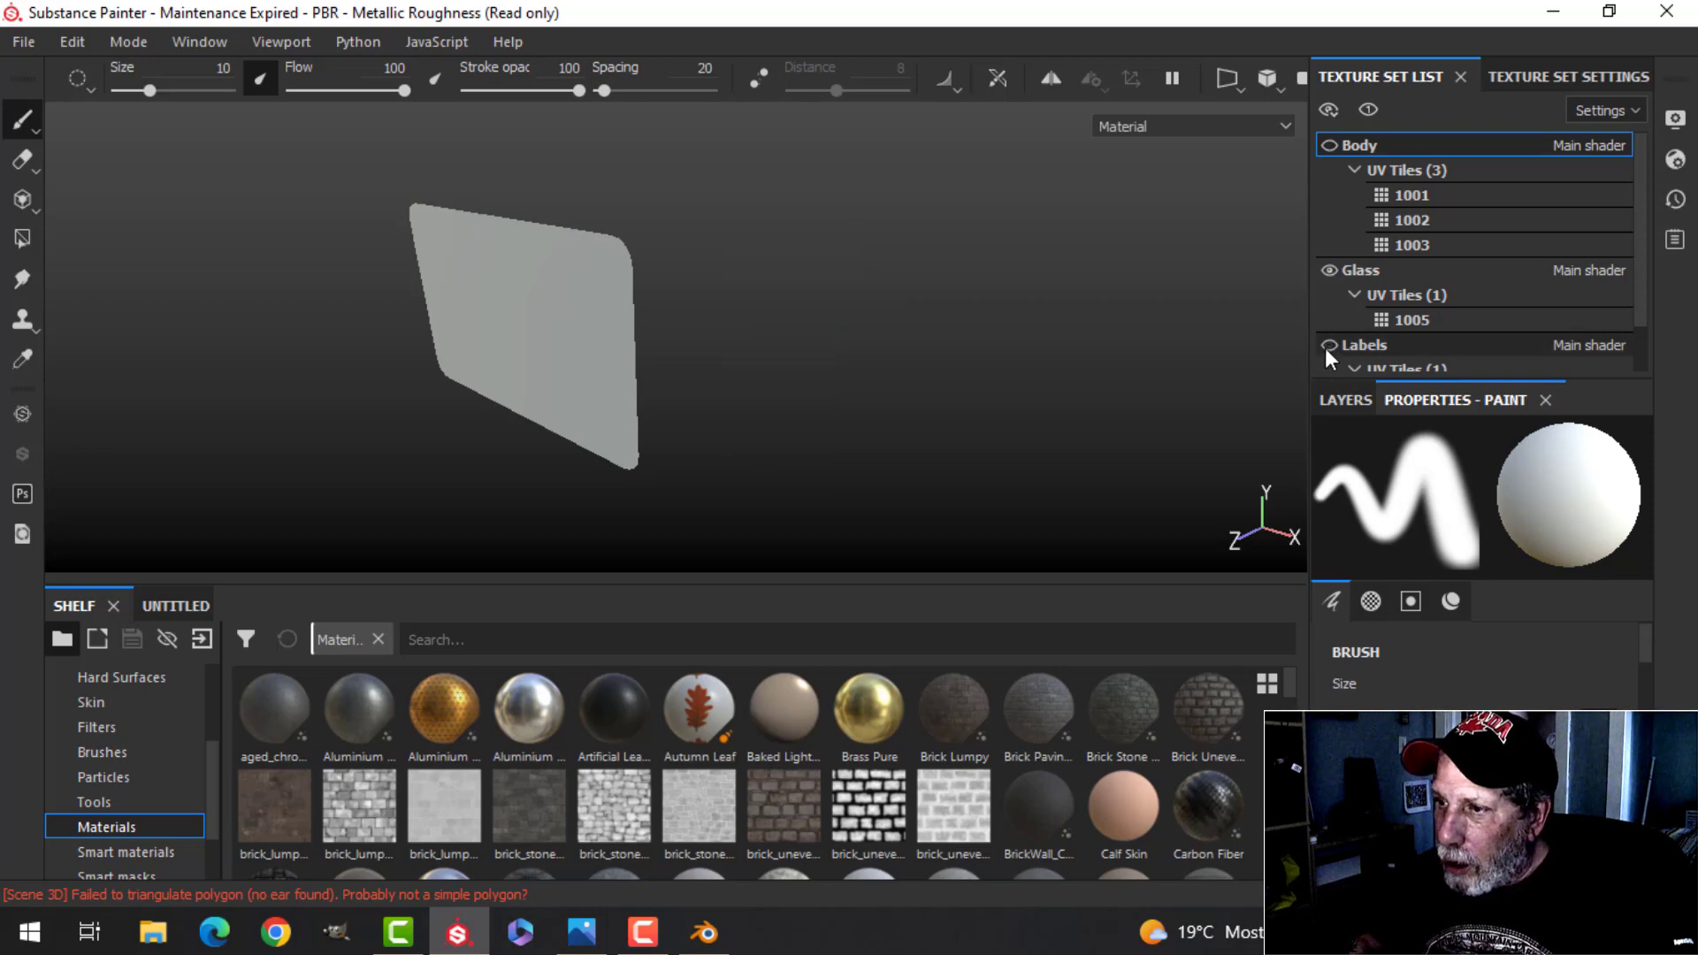
{"action": "left_click", "coordinate": [1327, 346]}
{"action": "left_click", "coordinate": [1329, 145]}
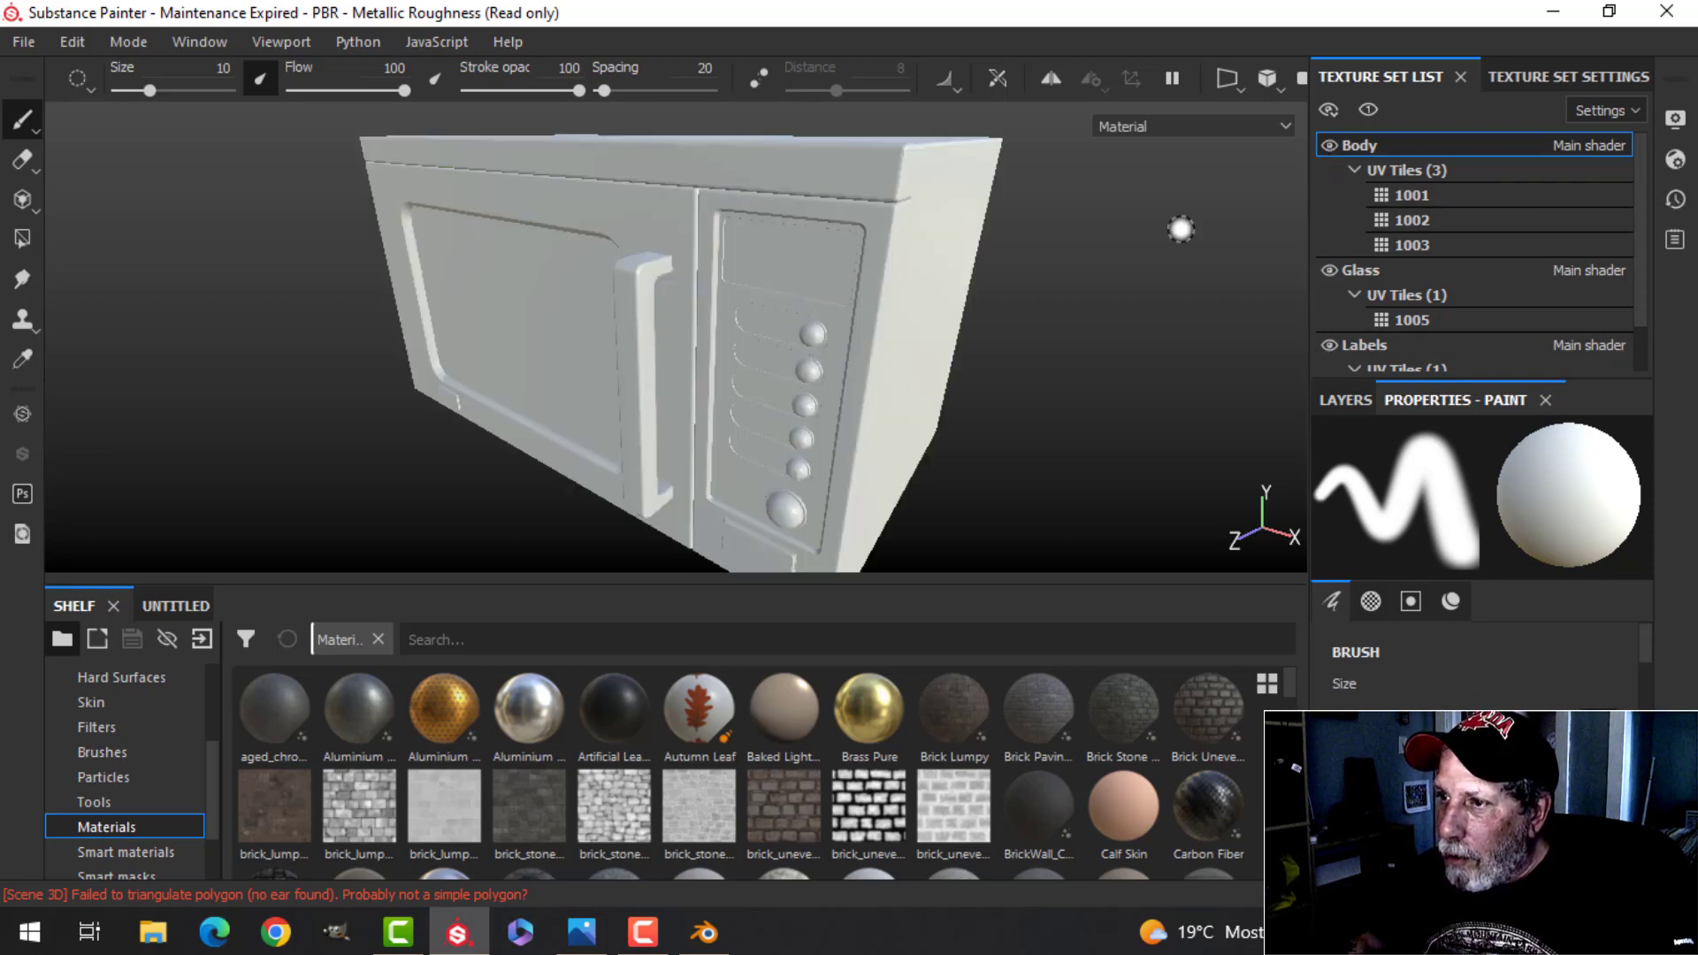
{"action": "mouse_move", "coordinate": [964, 335]}
{"action": "left_mouse_down", "text": "alt"}
{"action": "mouse_move", "coordinate": [985, 371]}
{"action": "mouse_move", "coordinate": [1023, 372]}
{"action": "mouse_move", "coordinate": [1016, 274]}
{"action": "mouse_move", "coordinate": [1019, 327]}
{"action": "left_mouse_up", "text": "alt"}
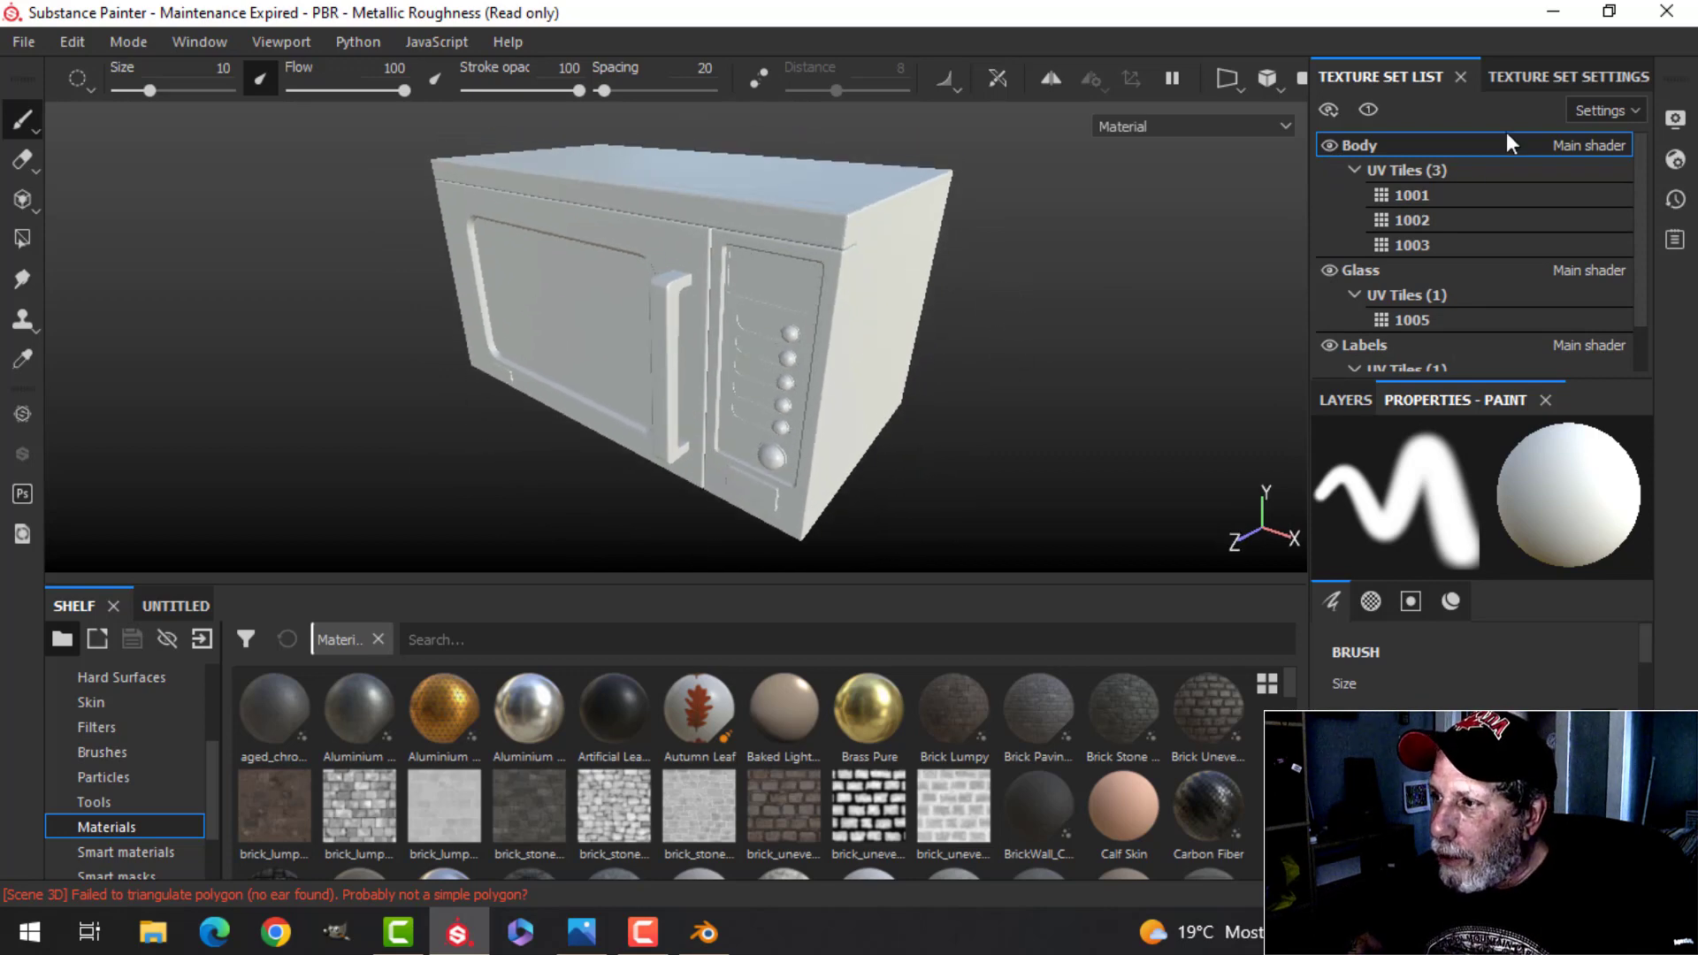
{"action": "scroll", "coordinate": [1409, 175], "scroll_direction": "down", "scroll_amount": 1}
{"action": "scroll", "coordinate": [1399, 168], "scroll_direction": "up", "scroll_amount": 1}
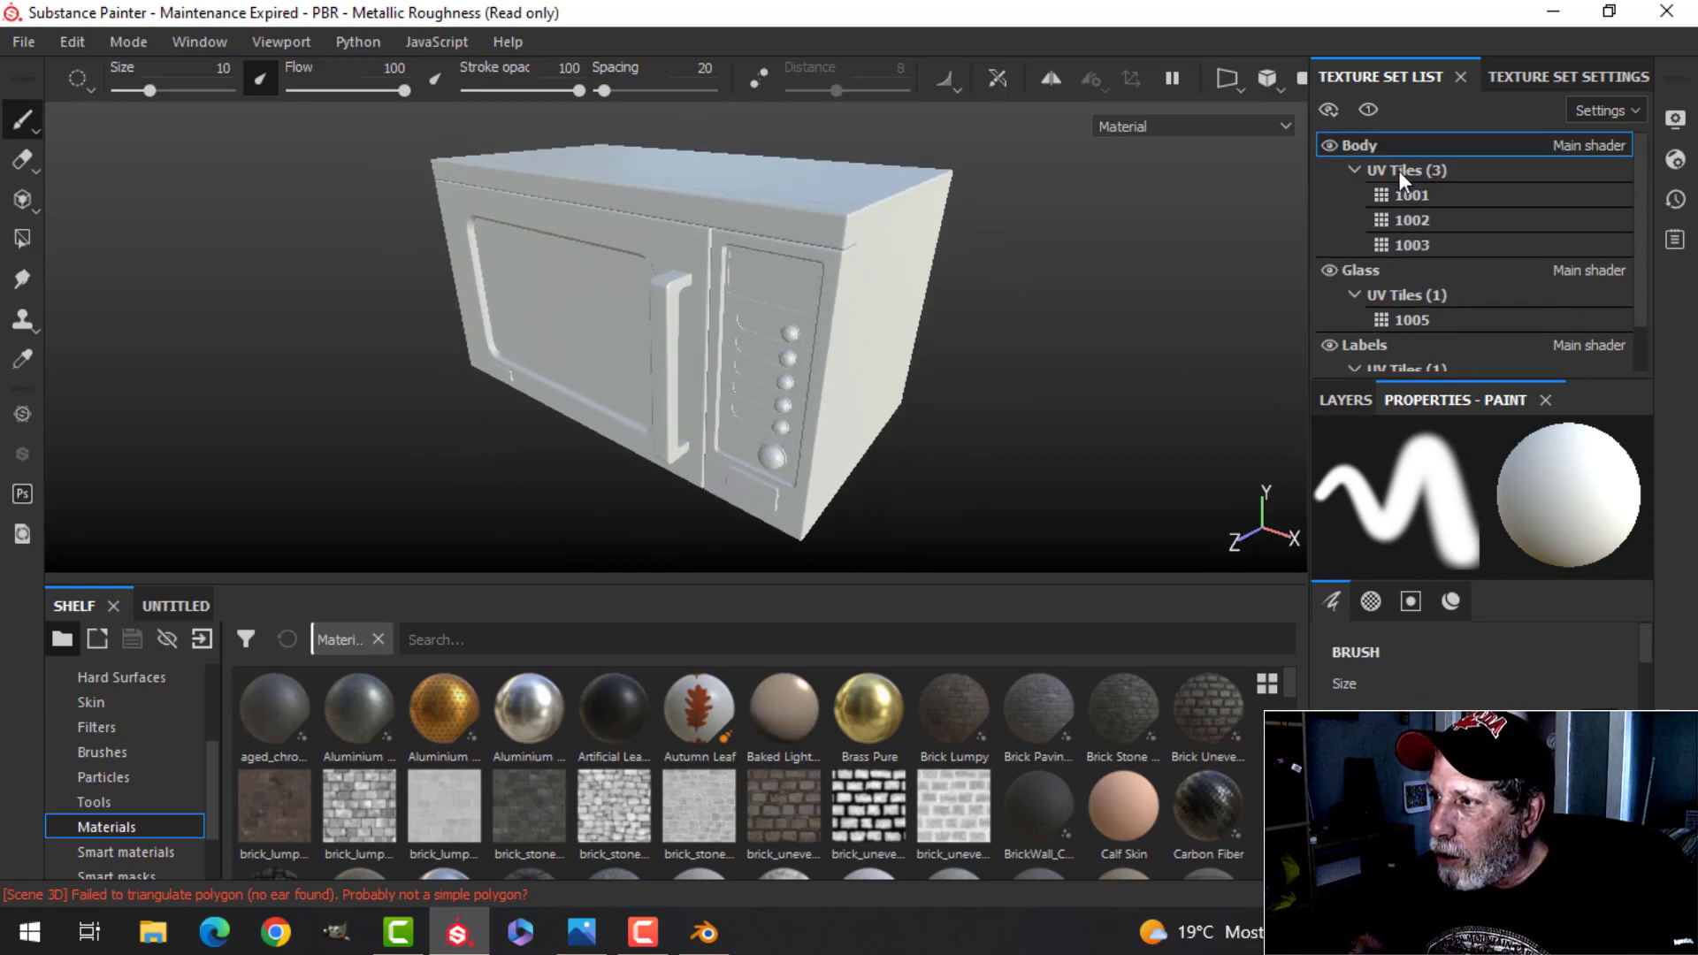
{"action": "scroll", "coordinate": [1399, 172], "scroll_direction": "down", "scroll_amount": 1}
{"action": "scroll", "coordinate": [1397, 172], "scroll_direction": "up", "scroll_amount": 1}
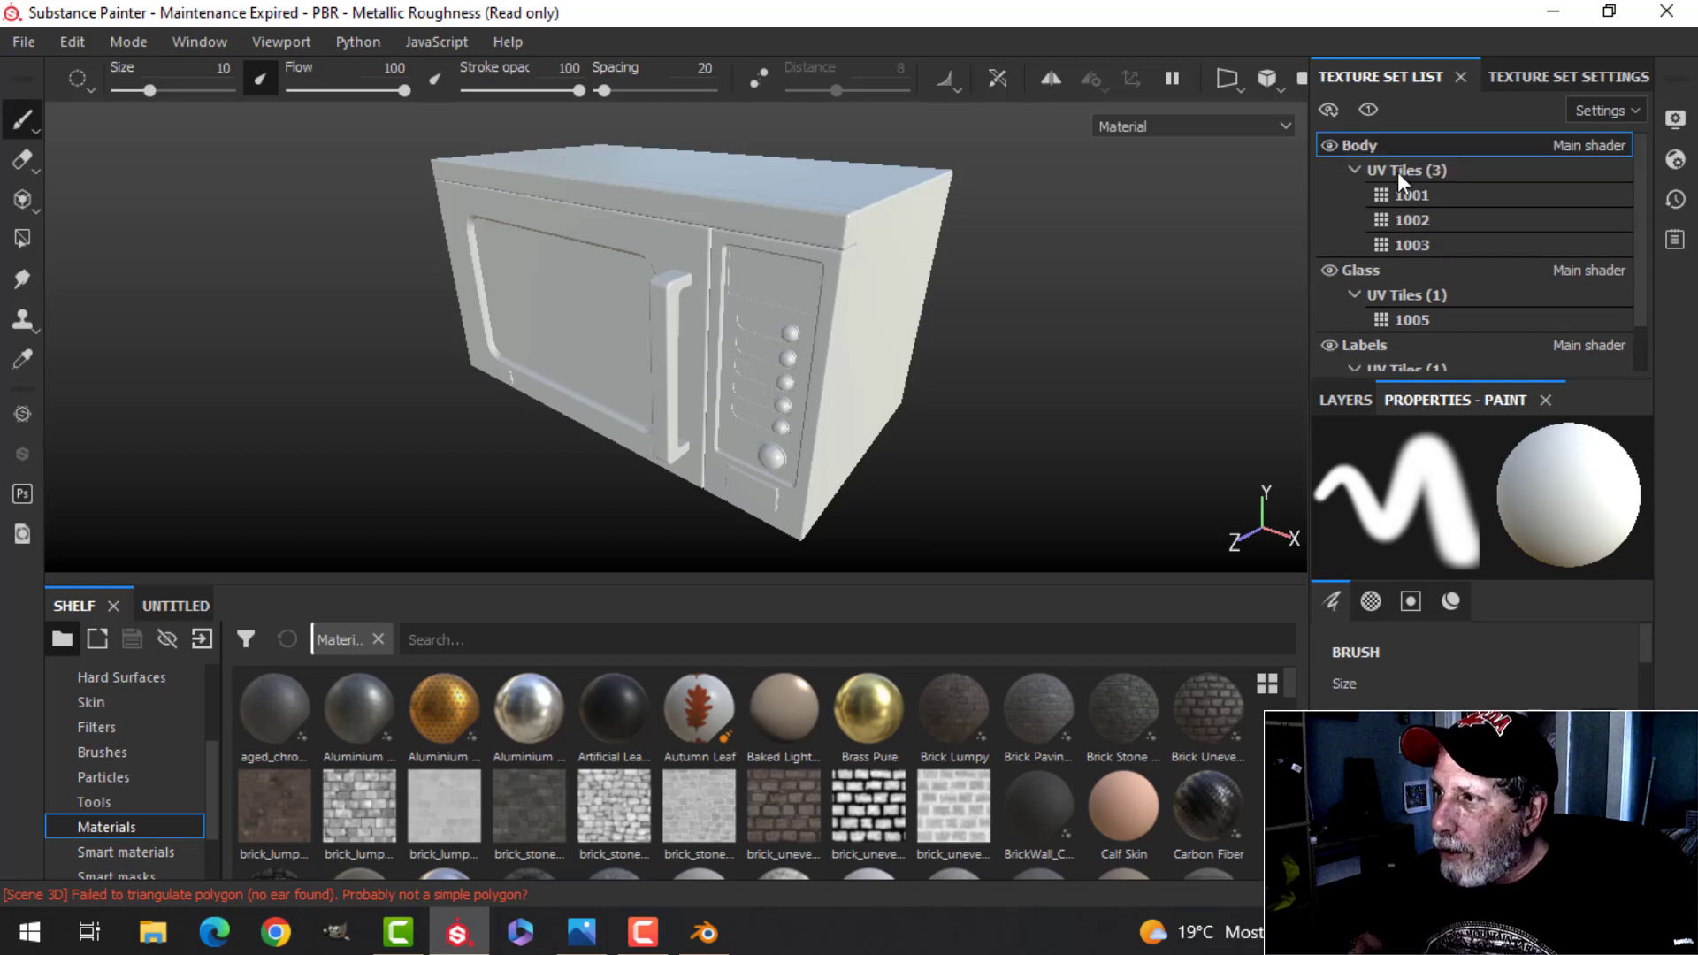
Step: Bake the mesh maps for all texture sets at an output size of 2048, leaving out the ID map
{"action": "left_click", "coordinate": [1523, 81]}
{"action": "left_click_drag", "start_coordinate": [1649, 166], "coordinate": [1640, 301]}
{"action": "left_click", "coordinate": [1547, 248]}
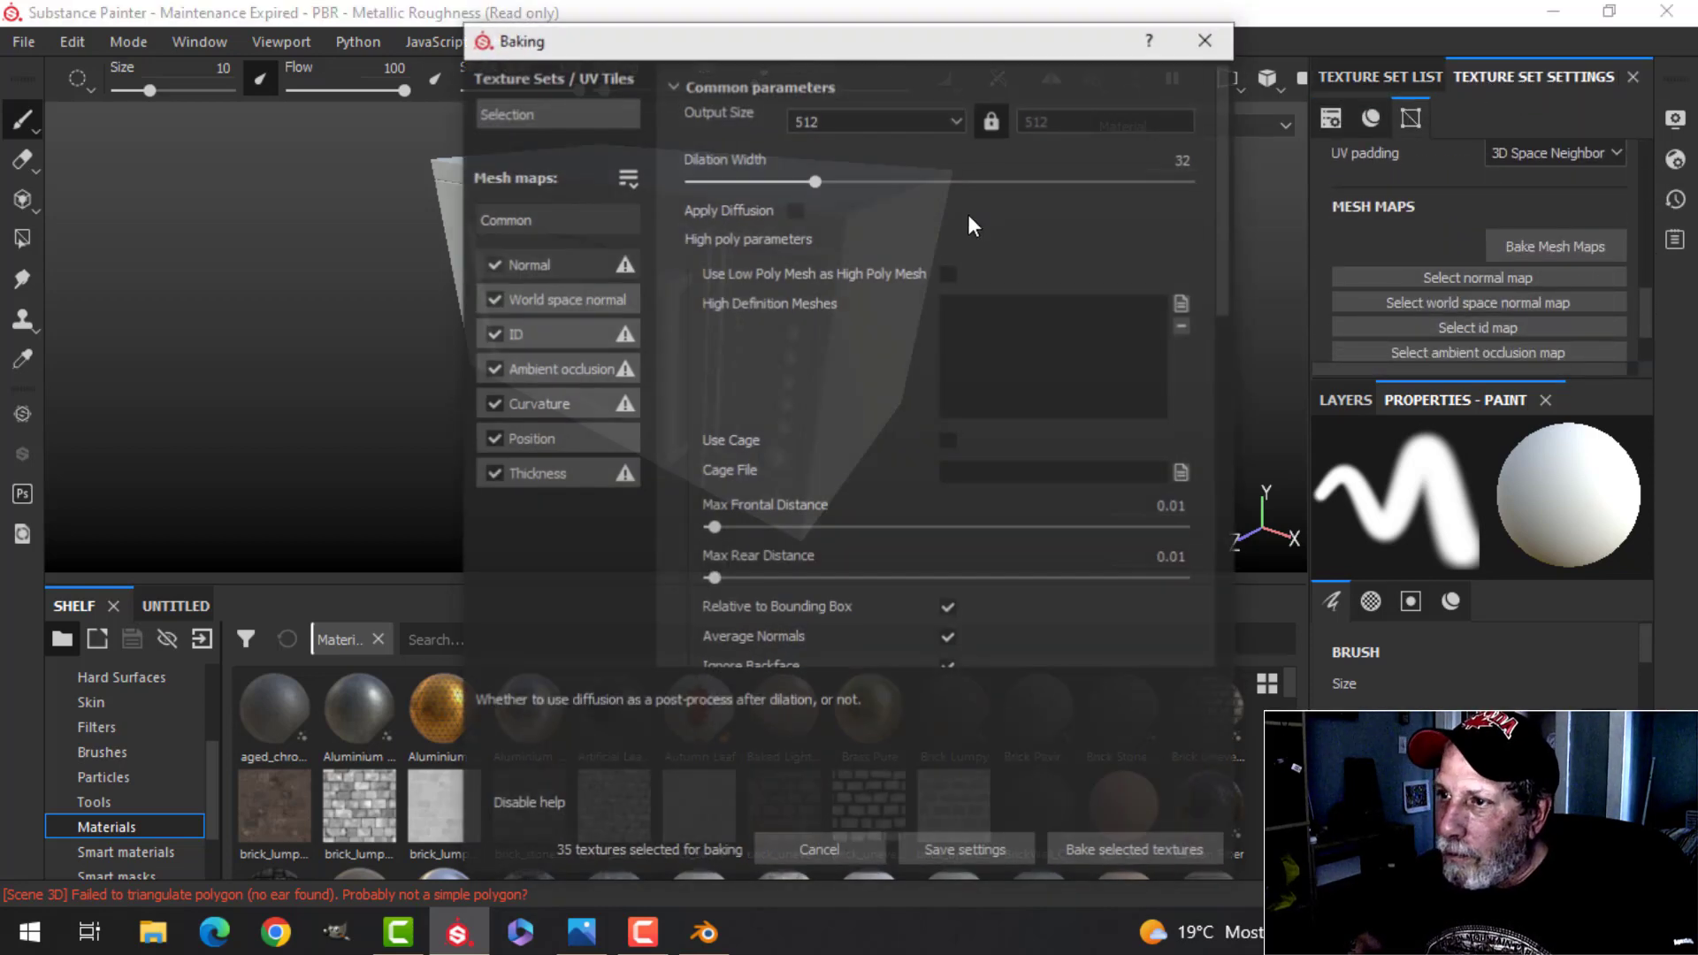
{"action": "left_click", "coordinate": [827, 115]}
{"action": "left_click", "coordinate": [816, 239]}
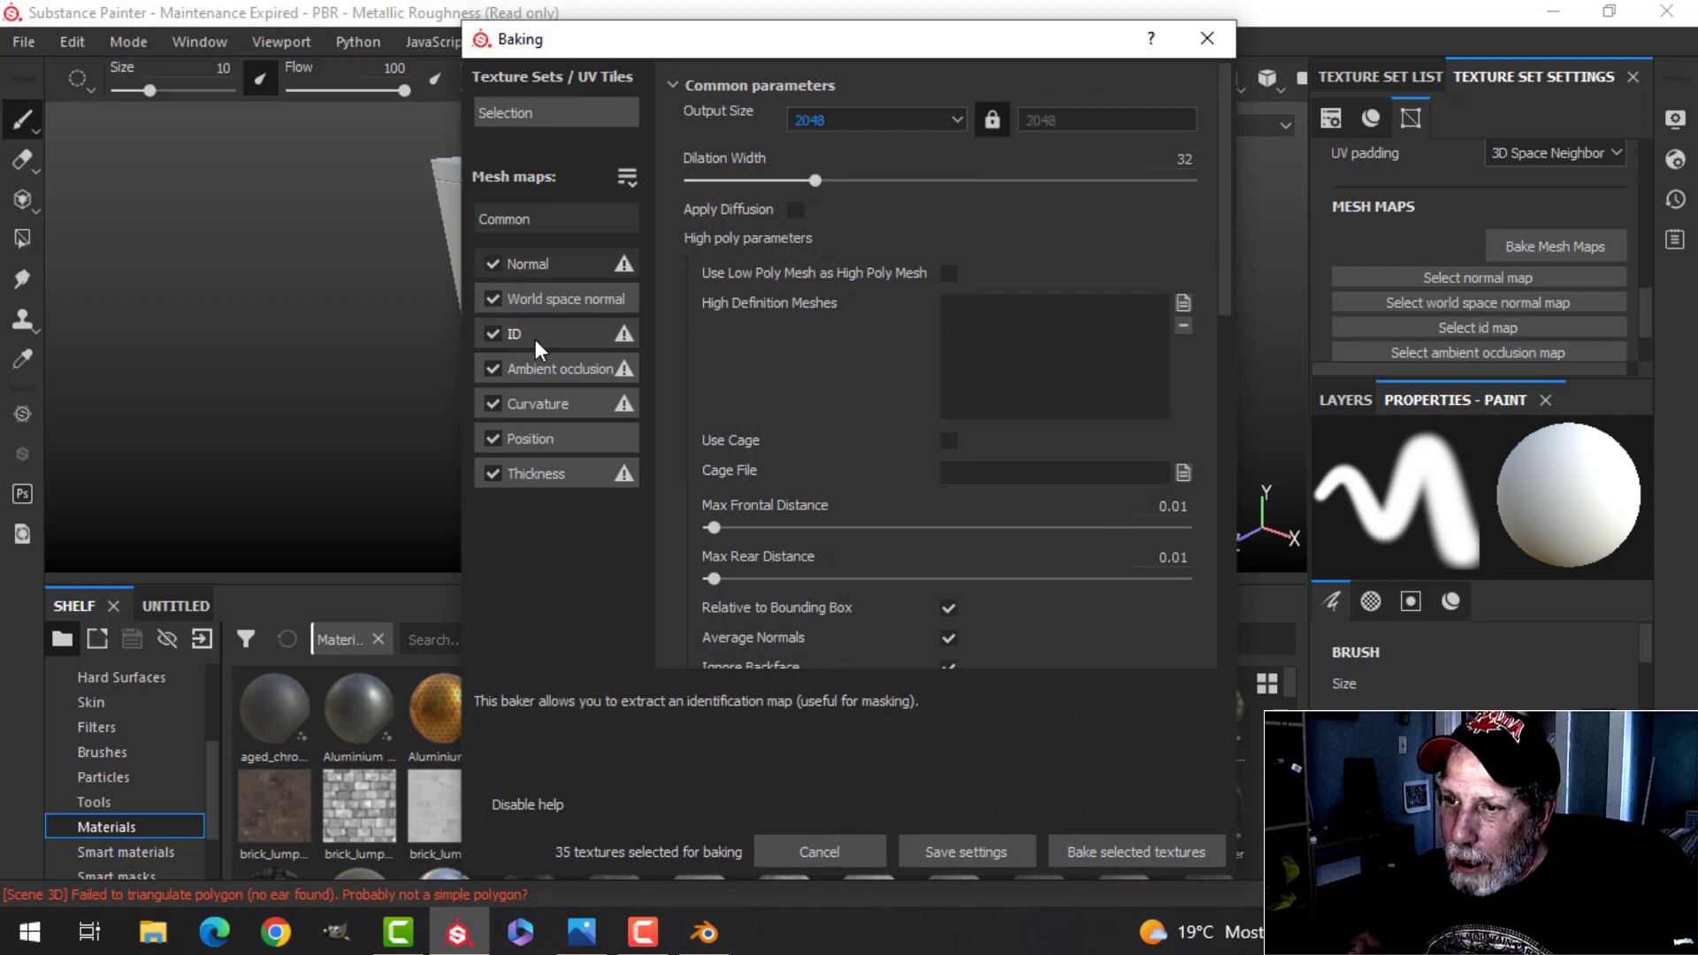
{"action": "left_click", "coordinate": [492, 335]}
{"action": "left_click", "coordinate": [1097, 855]}
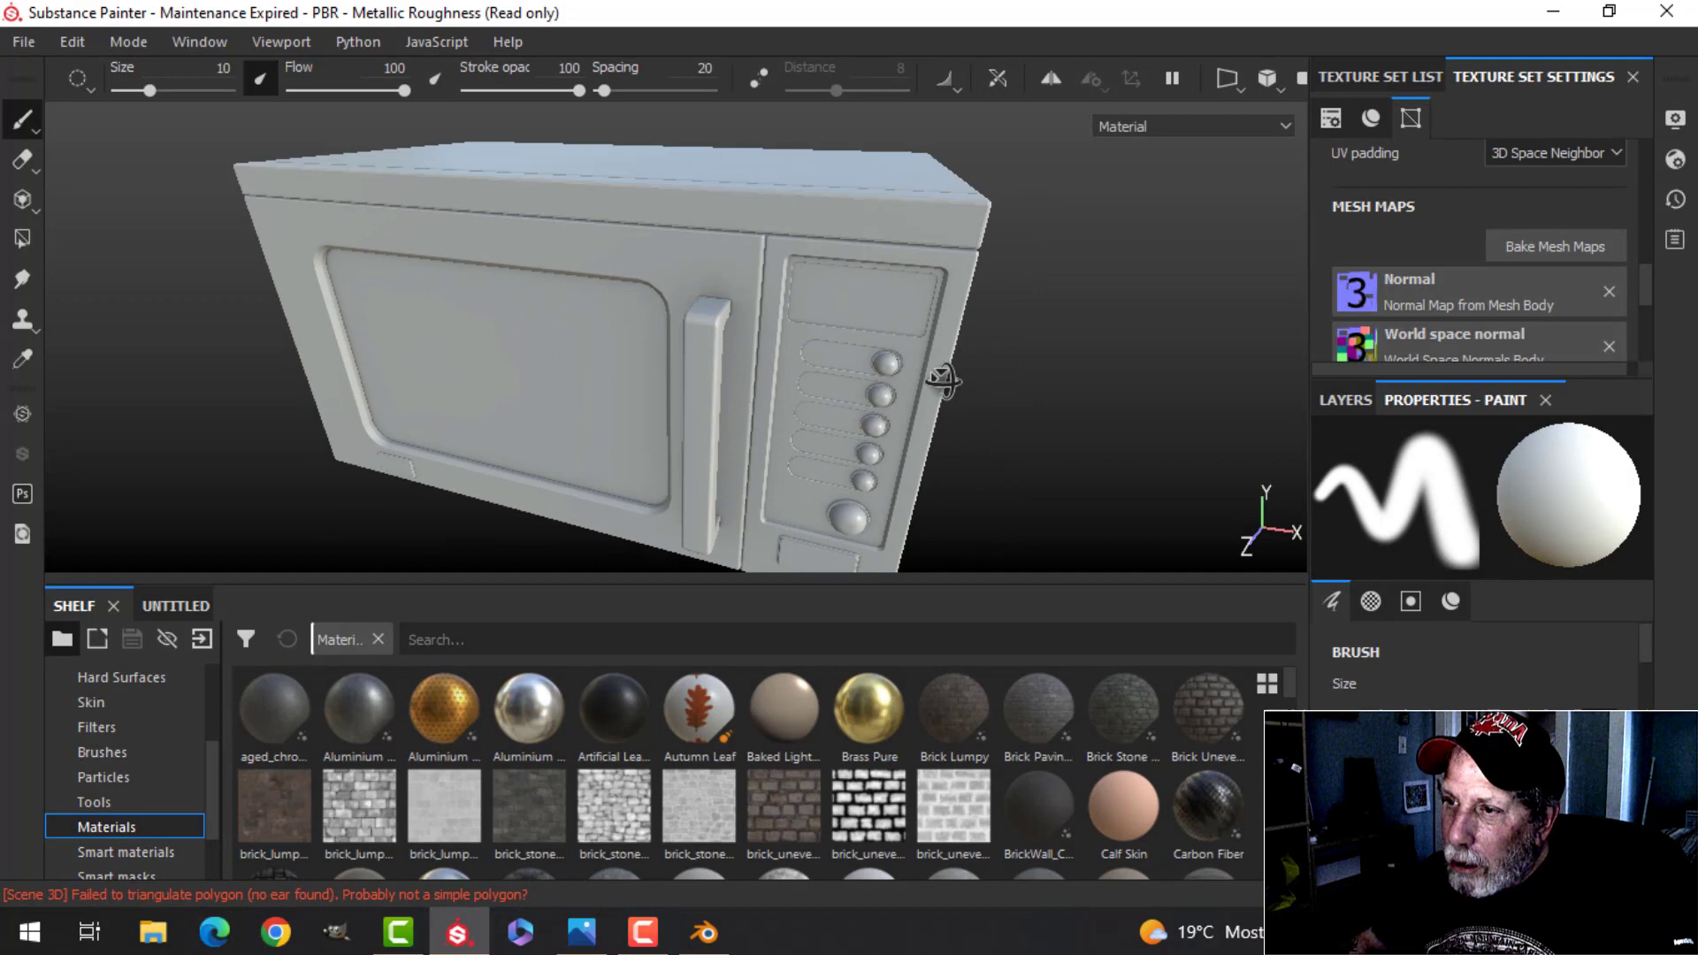
{"action": "left_click_drag", "start_coordinate": [943, 380], "coordinate": [1030, 367], "text": "alt"}
Step: Delete the default Layer 1 from the Body texture set
{"action": "left_click", "coordinate": [1413, 76]}
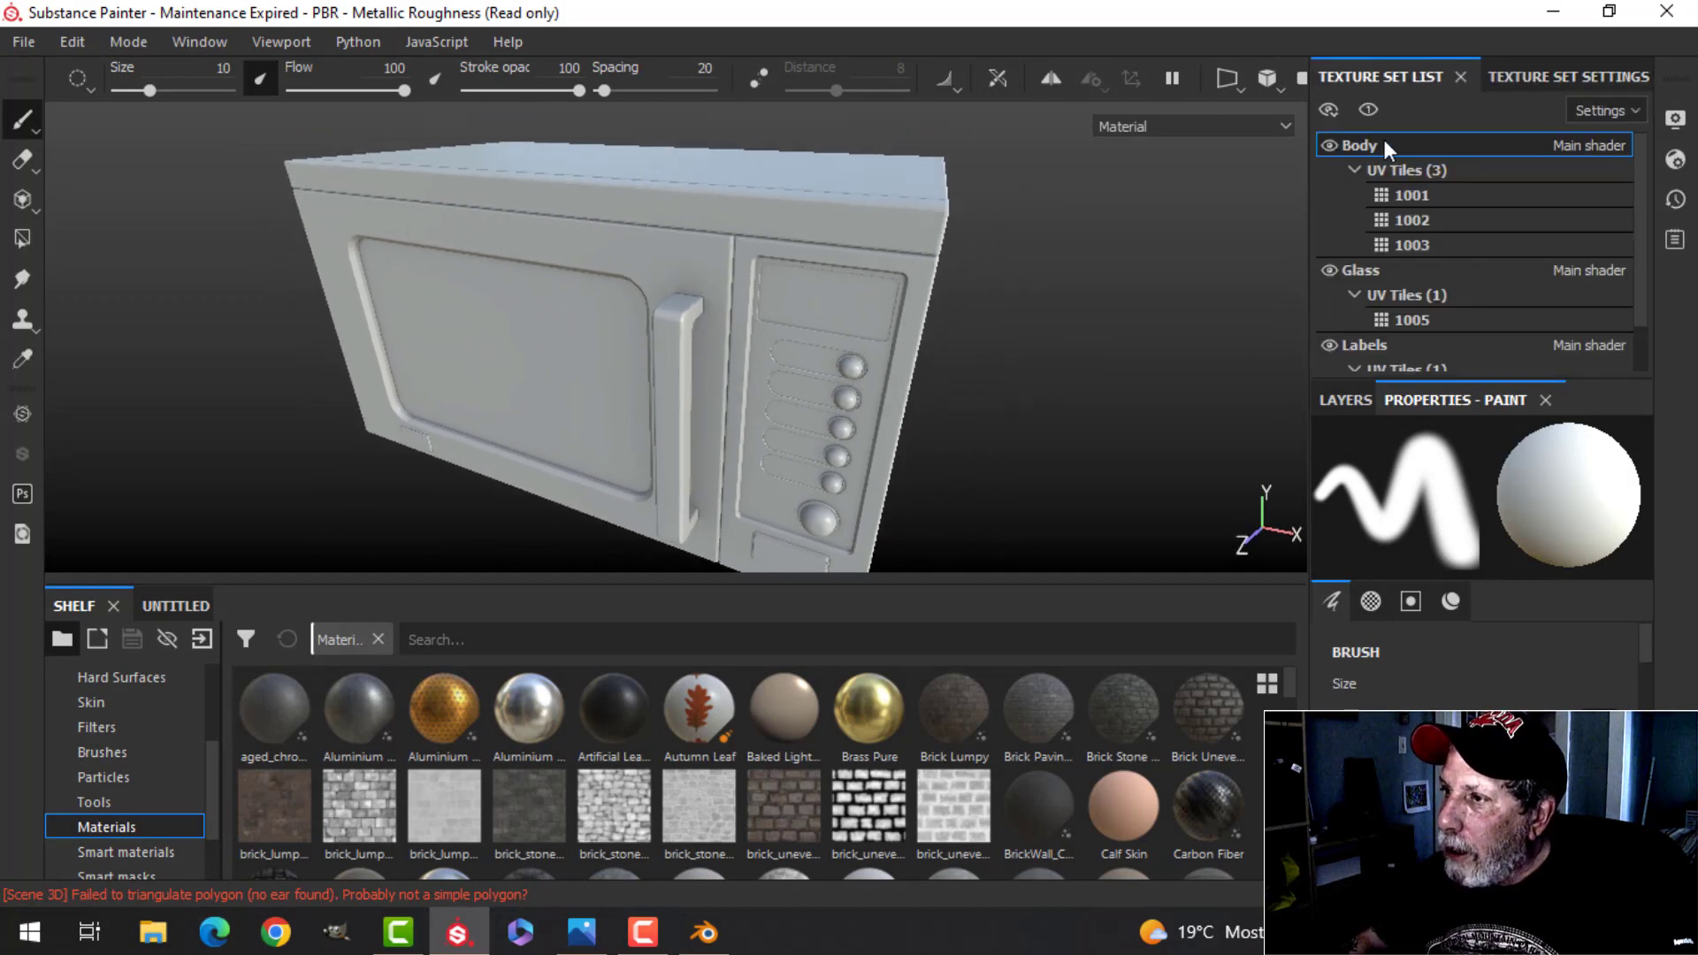
{"action": "left_click", "coordinate": [1341, 399]}
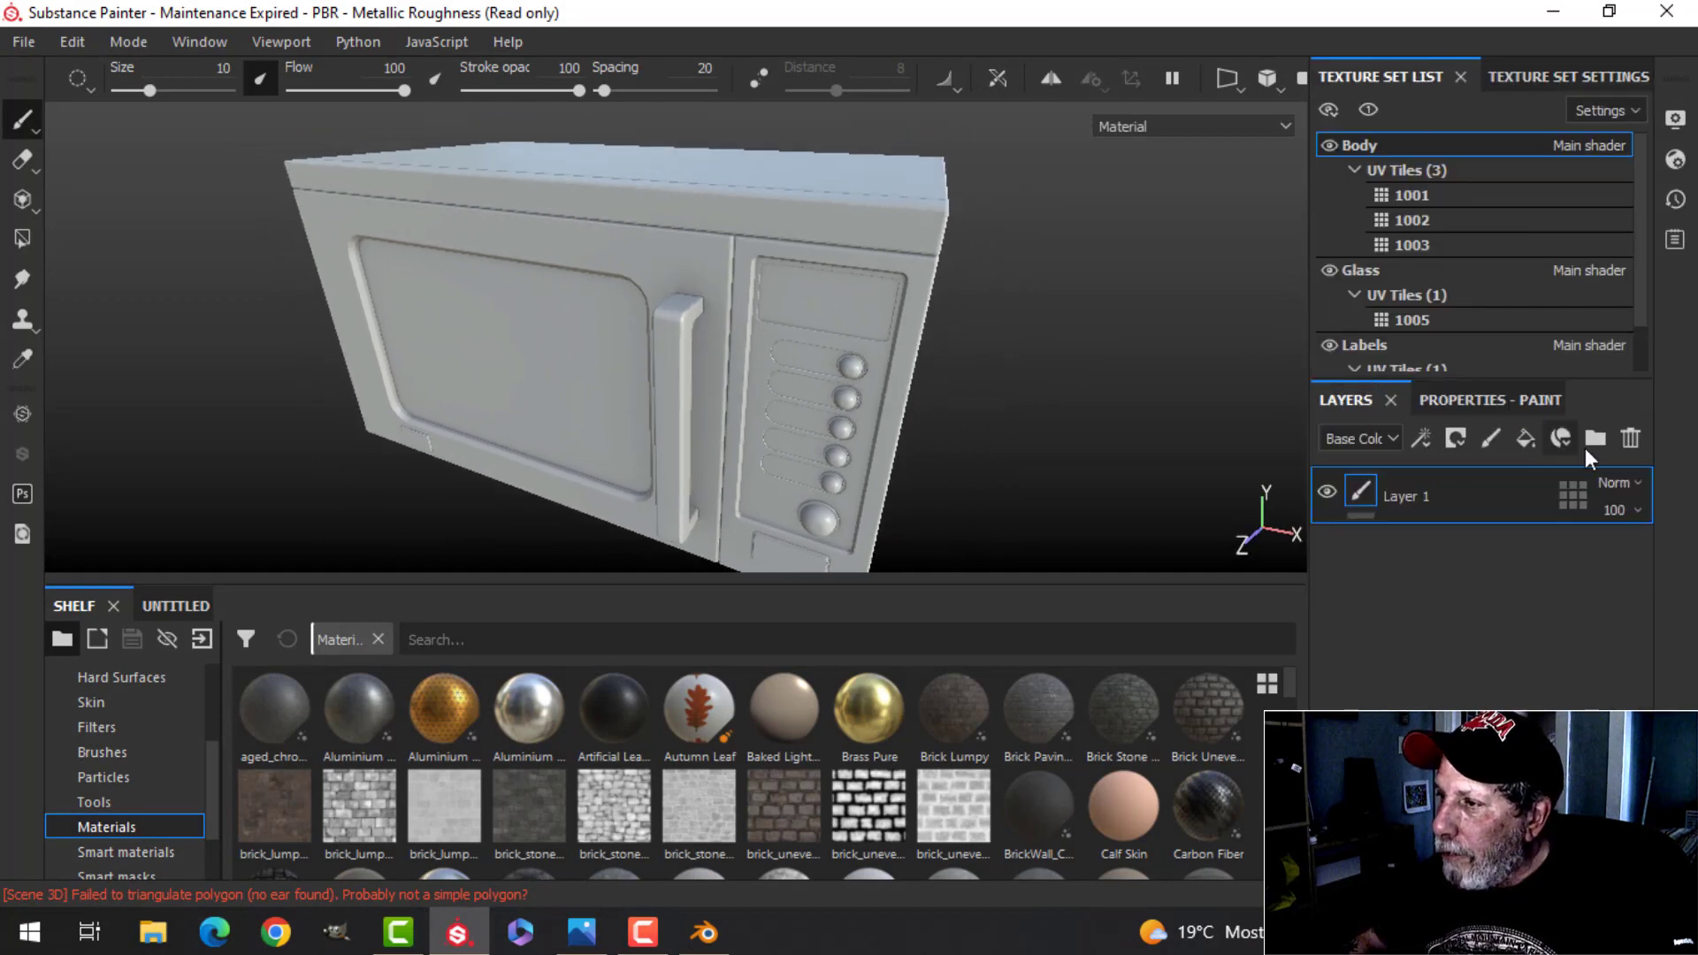
{"action": "left_click", "coordinate": [1635, 436]}
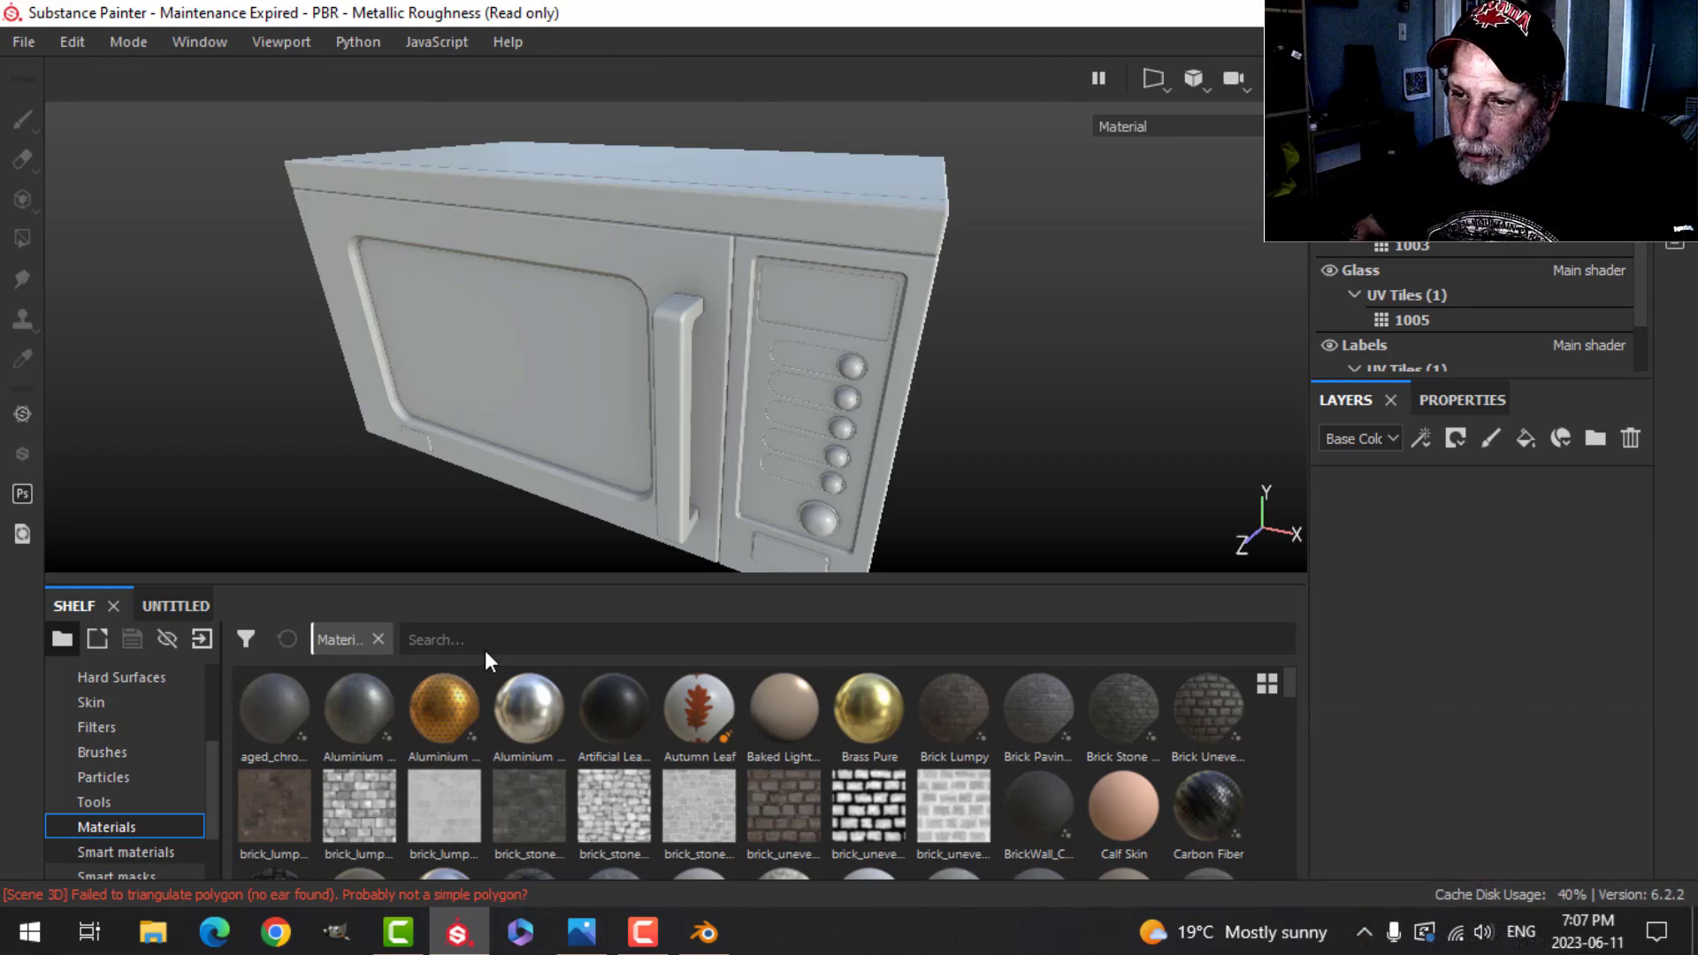
Step: Search the smart materials for "pl" and apply PlanIncubatorWhite as a layer to the Body texture set
{"action": "left_click", "coordinate": [97, 851]}
{"action": "left_click", "coordinate": [545, 639]}
{"action": "type", "text": "p"}
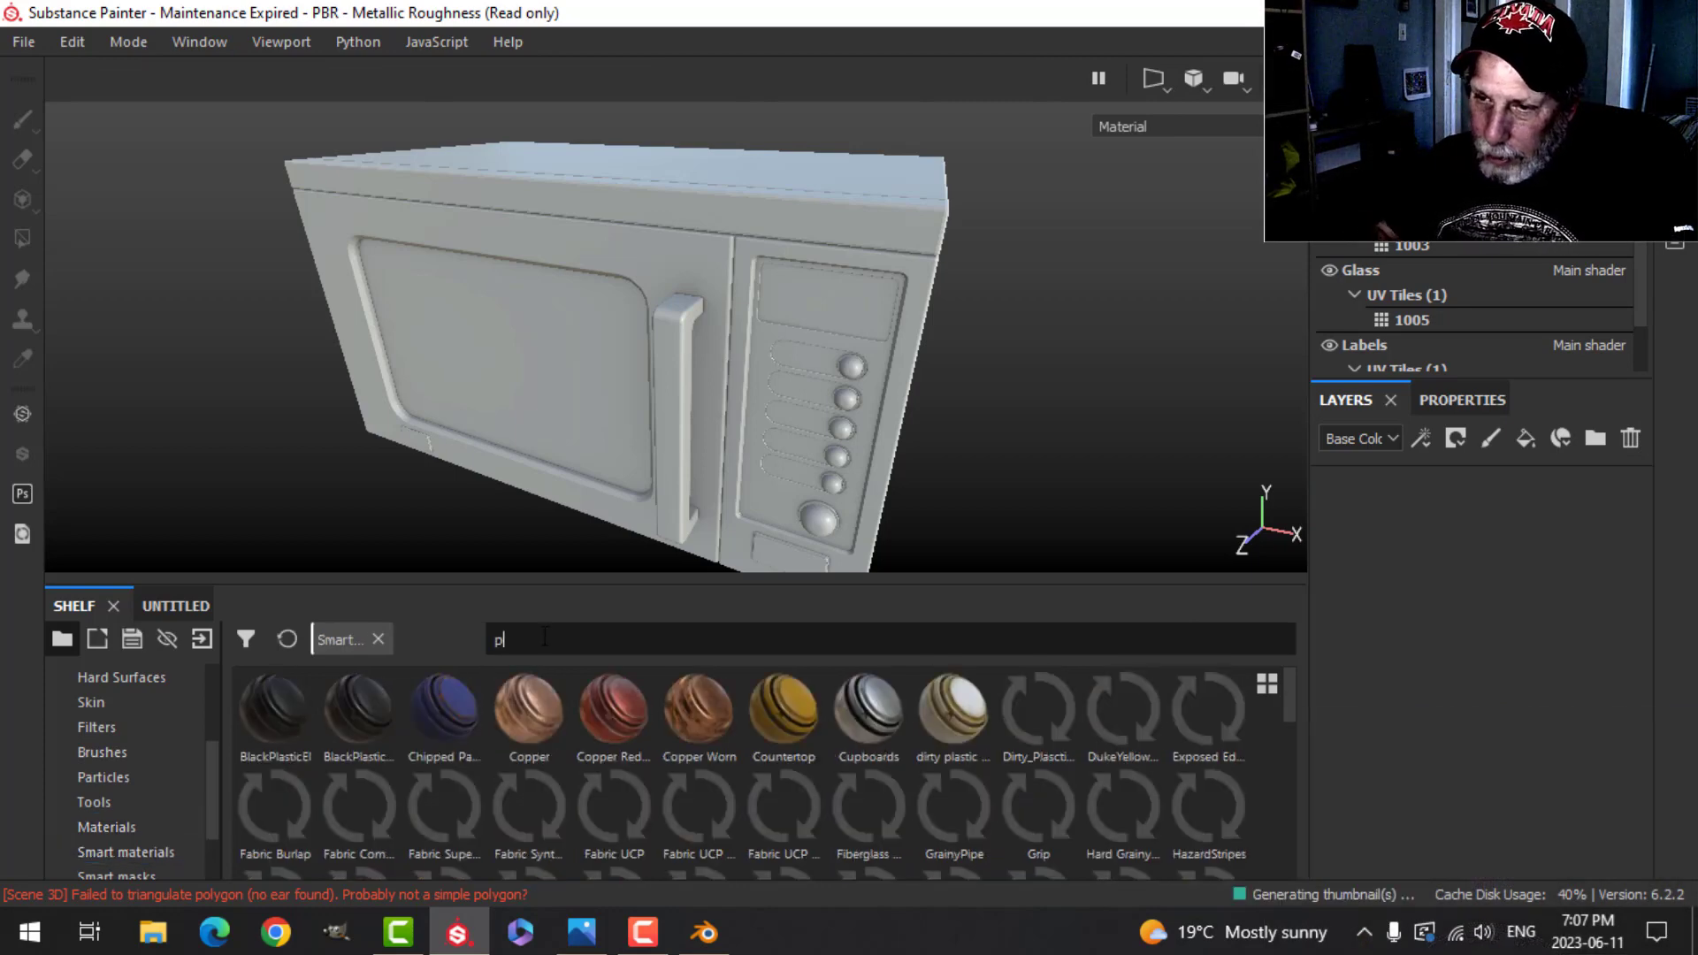
{"action": "type", "text": "l"}
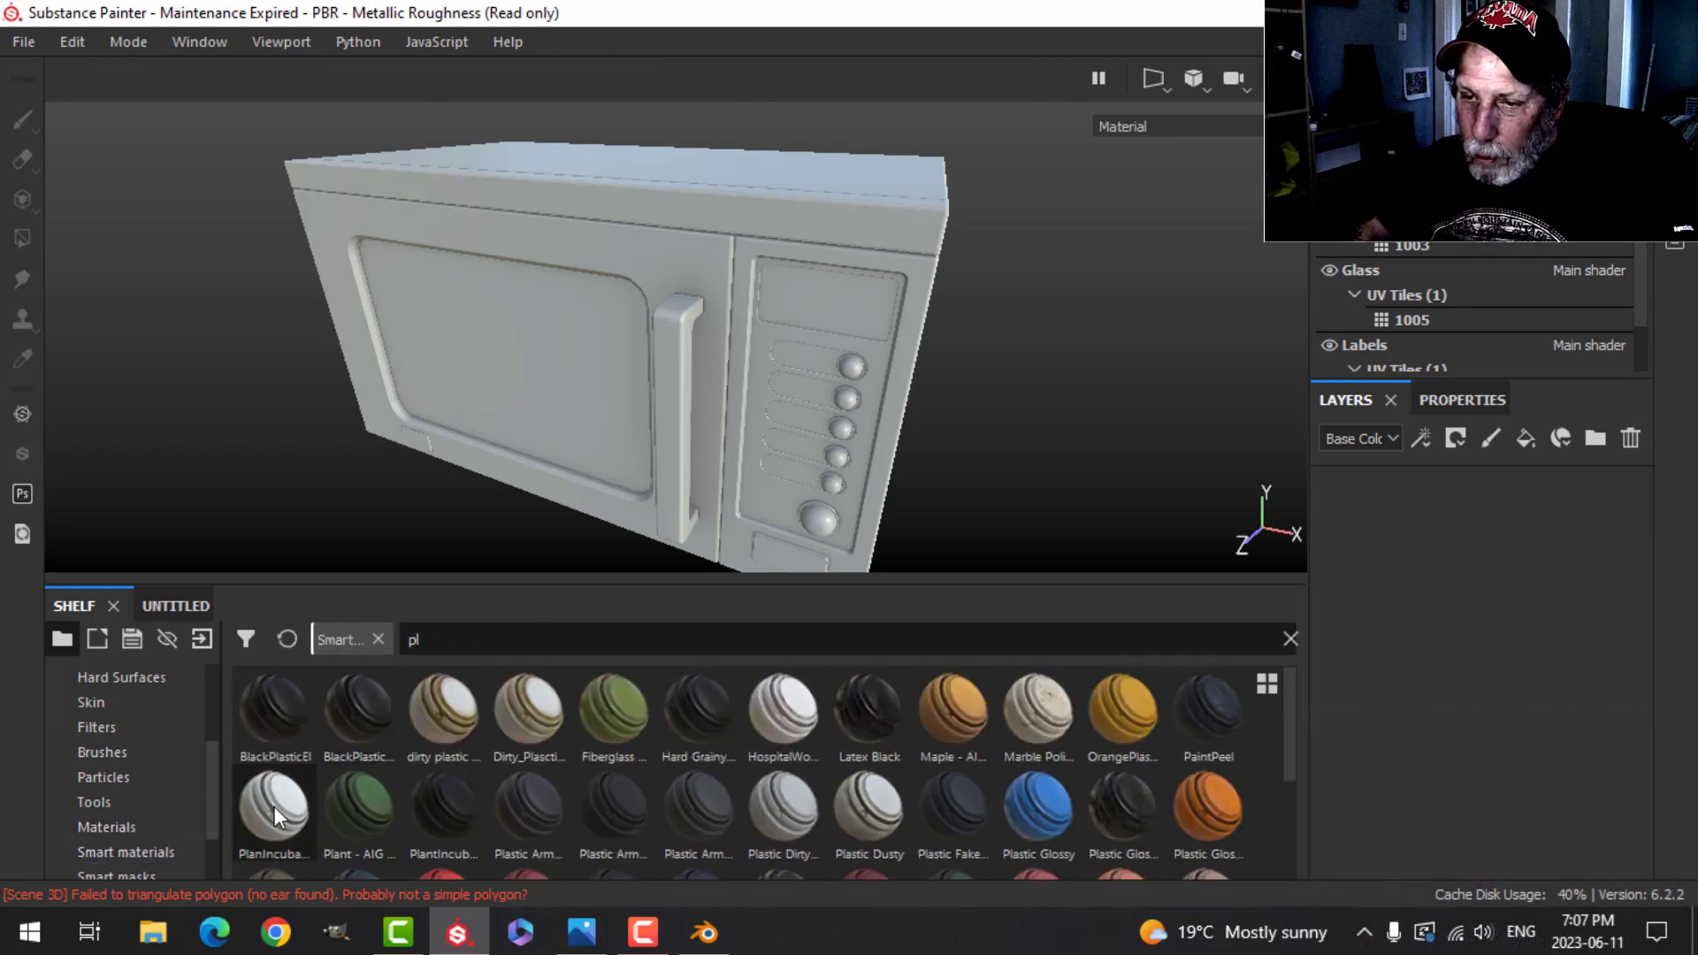
{"action": "left_click_drag", "start_coordinate": [277, 818], "coordinate": [1362, 610]}
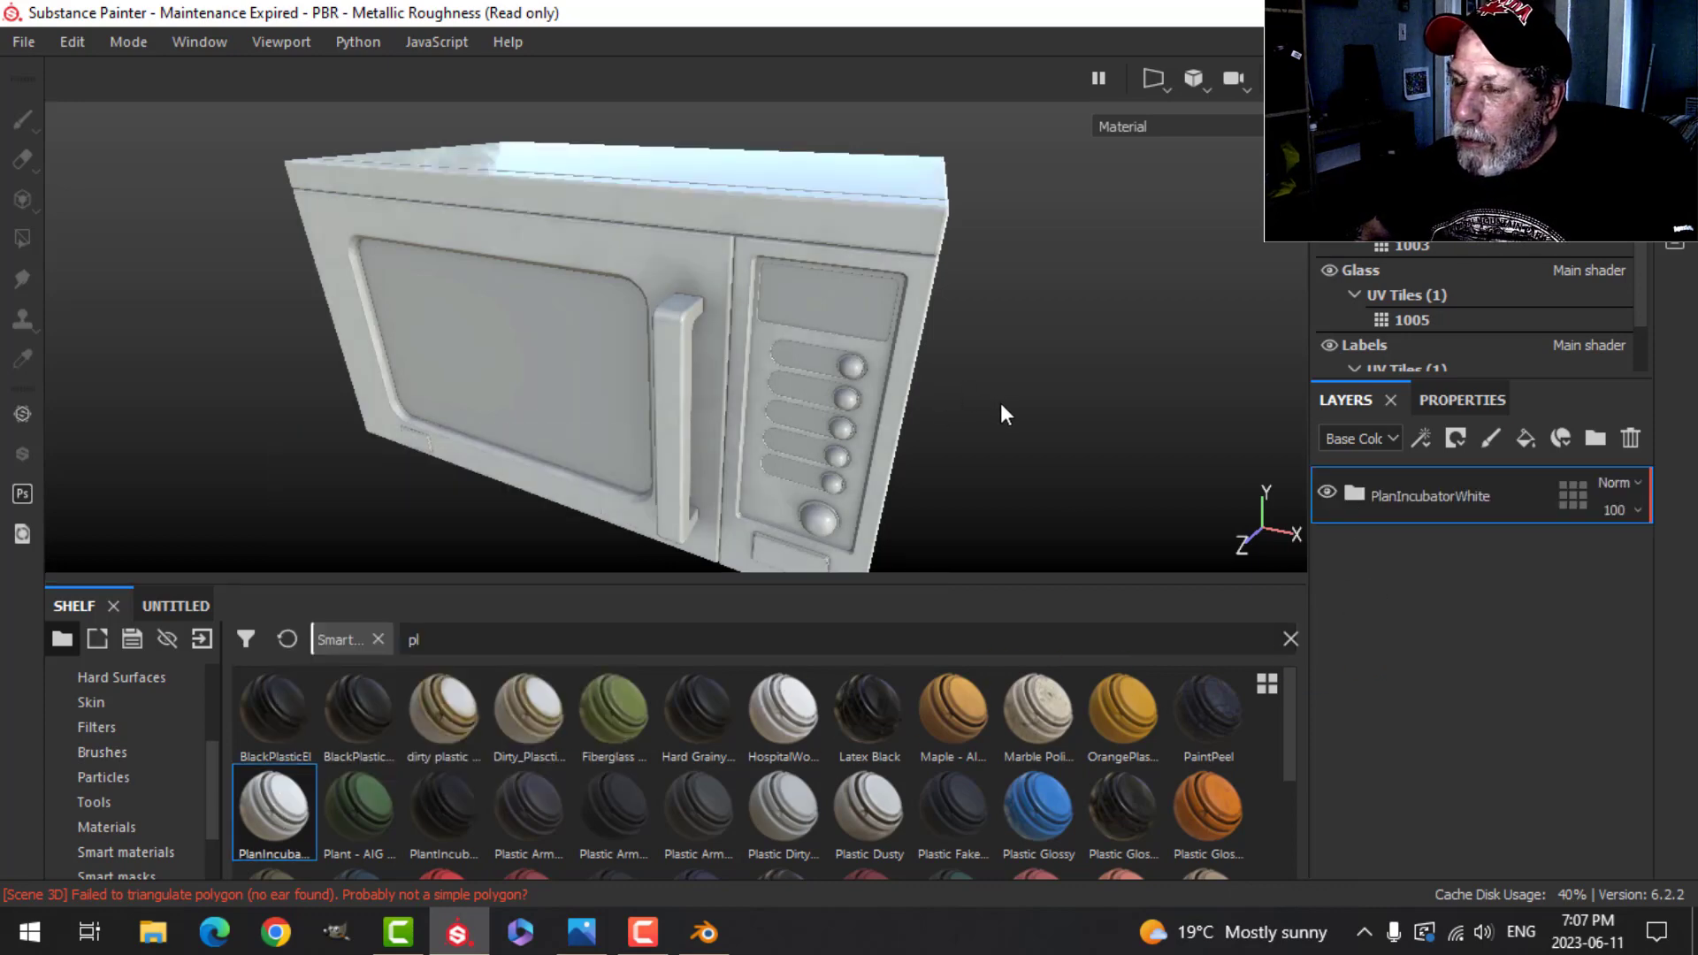
{"action": "left_click_drag", "start_coordinate": [1004, 414], "coordinate": [867, 394], "text": "alt"}
Step: Search the regular materials for "plas", preview the plastic options, and inspect the white microwave body from several sides
{"action": "left_click", "coordinate": [121, 827]}
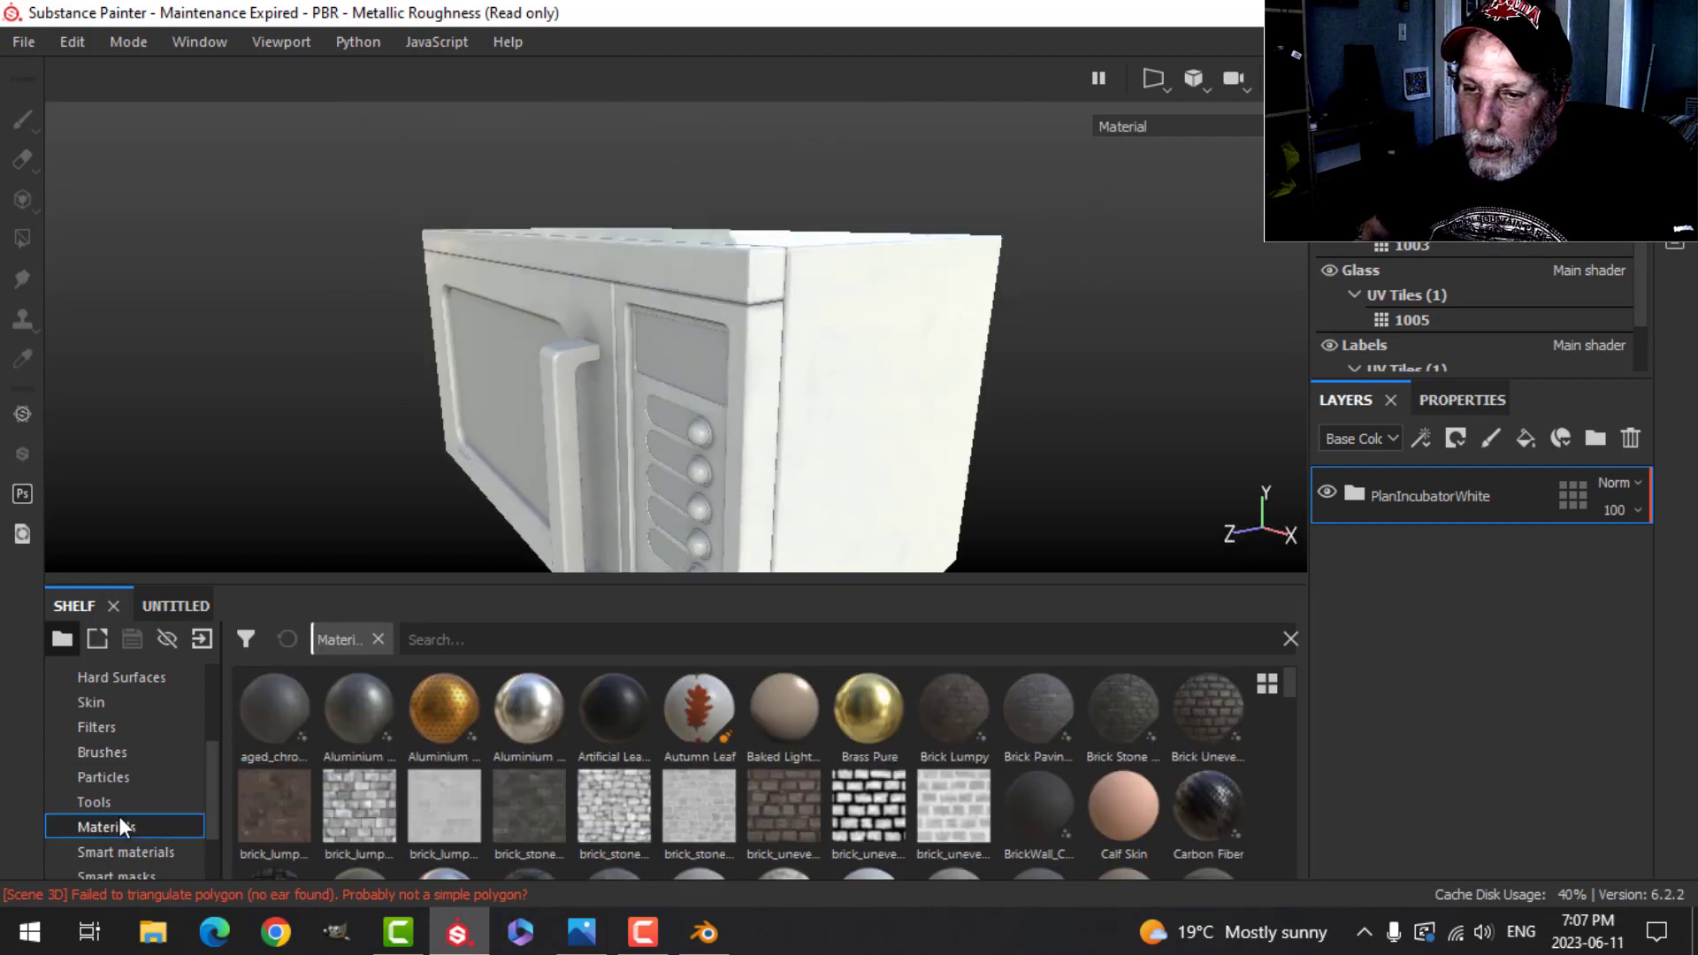
{"action": "left_click", "coordinate": [508, 633]}
{"action": "type", "text": "plas"}
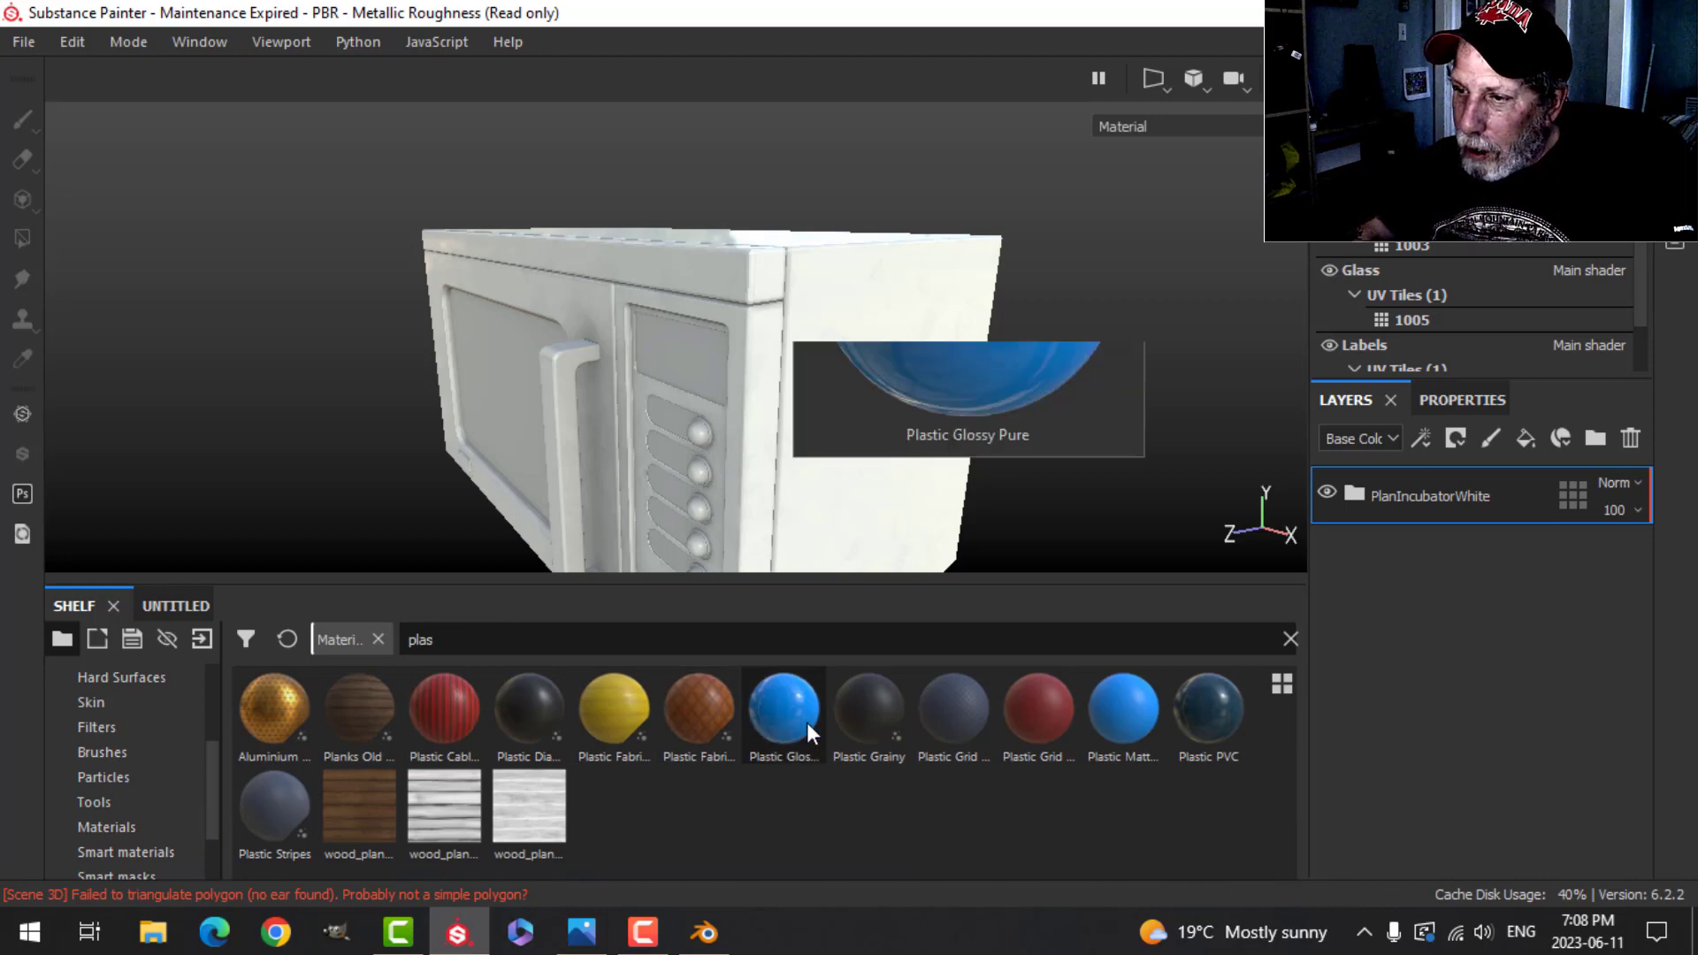
{"action": "mouse_move", "coordinate": [1121, 727]}
{"action": "left_click_drag", "start_coordinate": [937, 452], "coordinate": [793, 356], "text": "alt"}
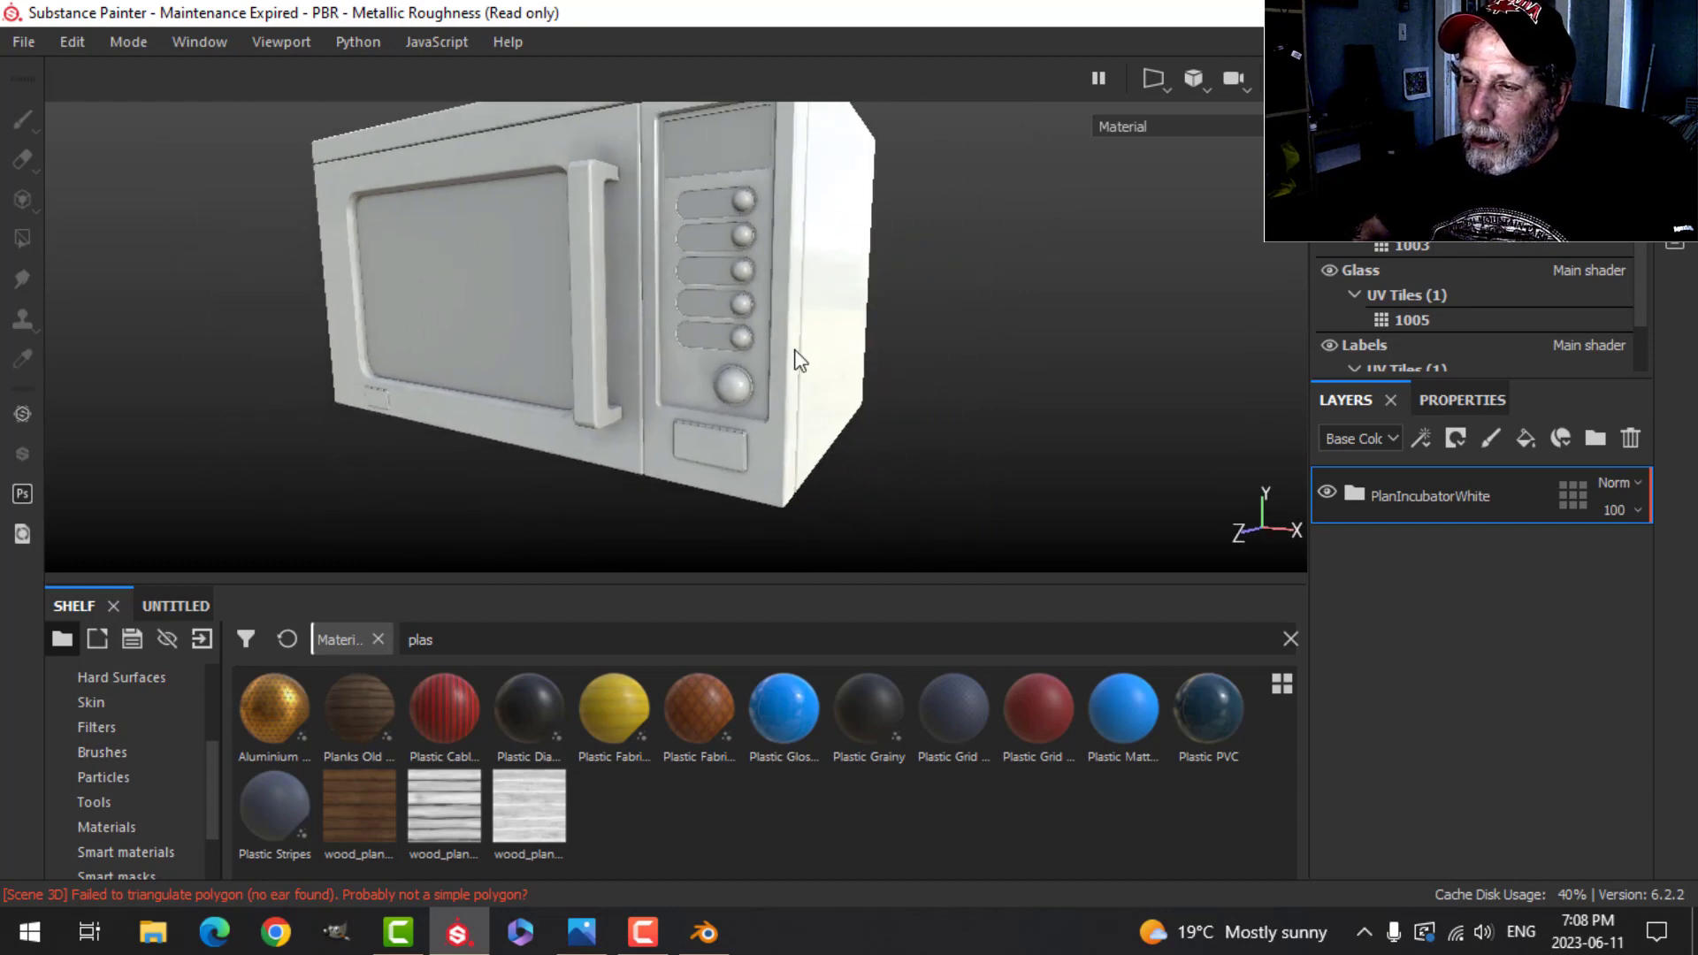
{"action": "middle_click_drag", "start_coordinate": [793, 356], "coordinate": [864, 398], "text": "alt"}
{"action": "left_click_drag", "start_coordinate": [864, 398], "coordinate": [803, 405], "text": "alt"}
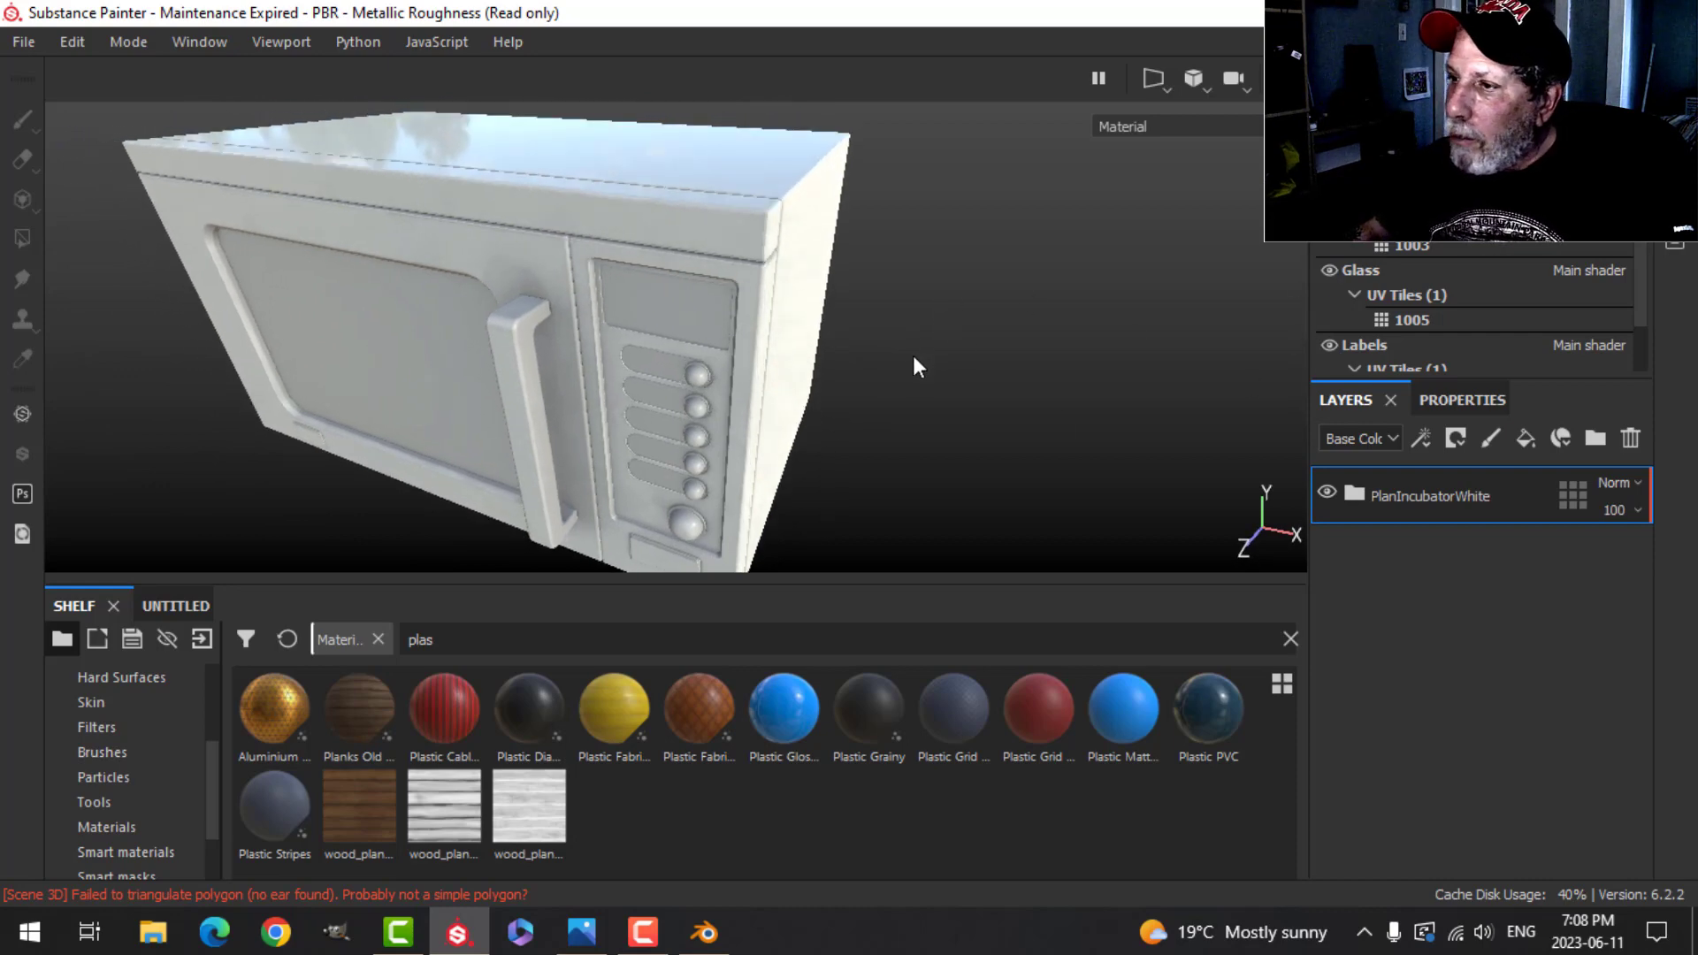
Step: Give the Labels texture set a fill layer with a mask, and add a fill effect to that mask
{"action": "left_click", "coordinate": [1482, 349]}
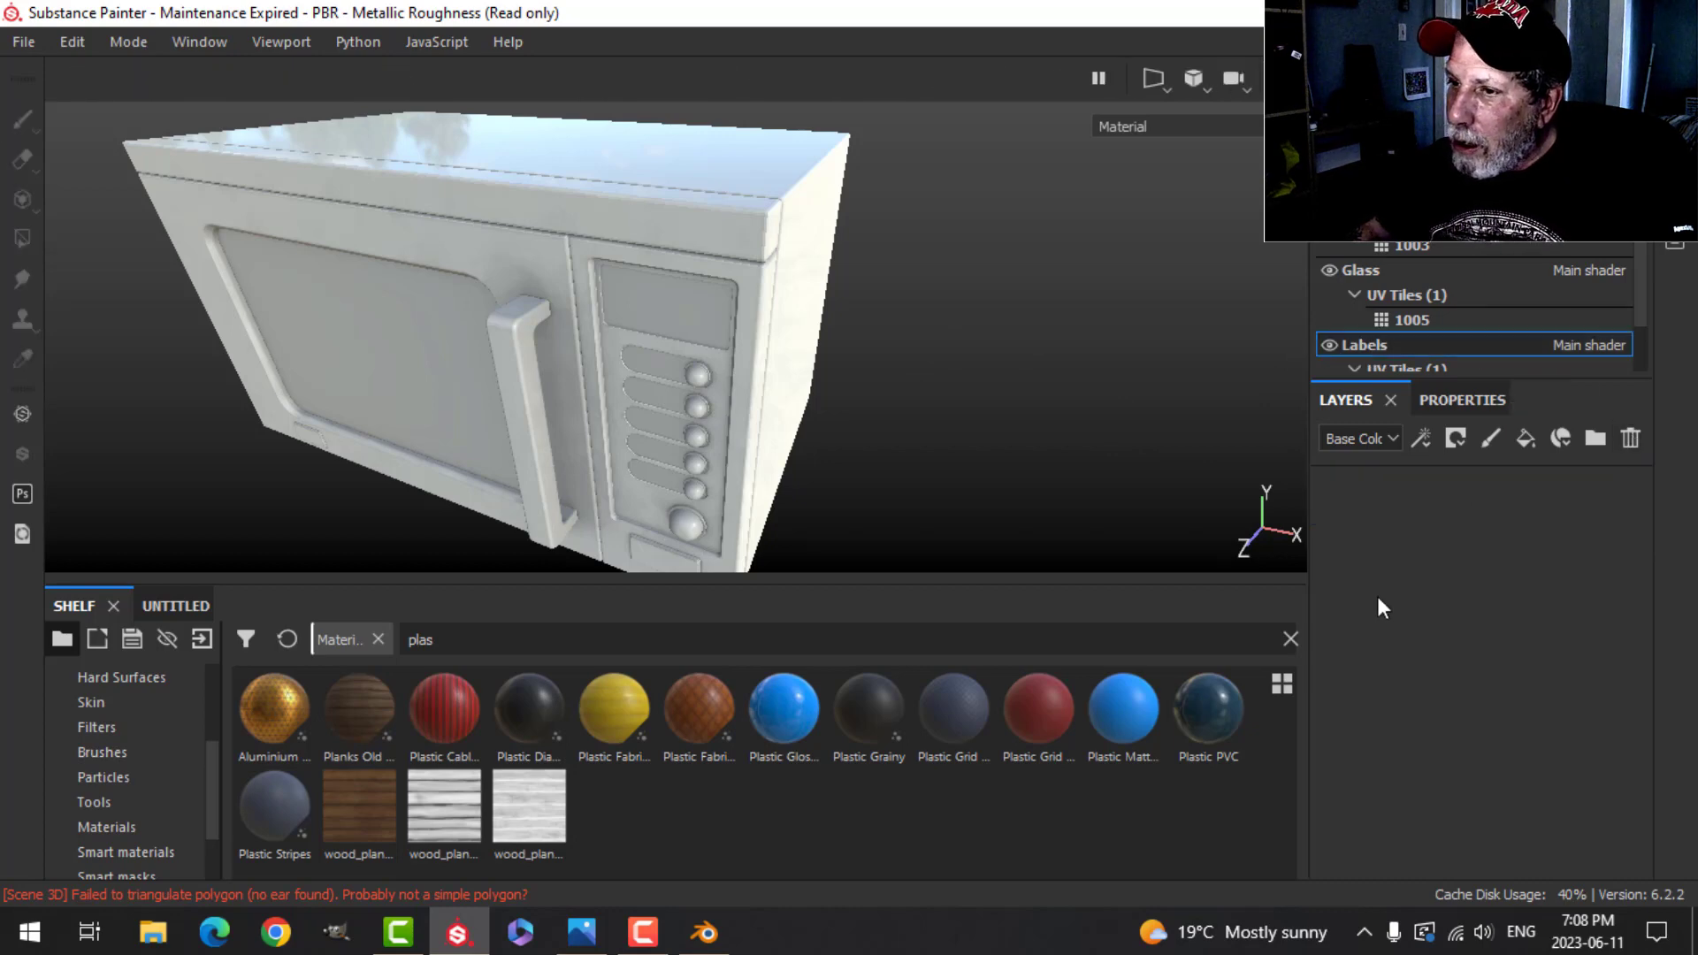
{"action": "left_click_drag", "start_coordinate": [1037, 428], "coordinate": [888, 373], "text": "alt"}
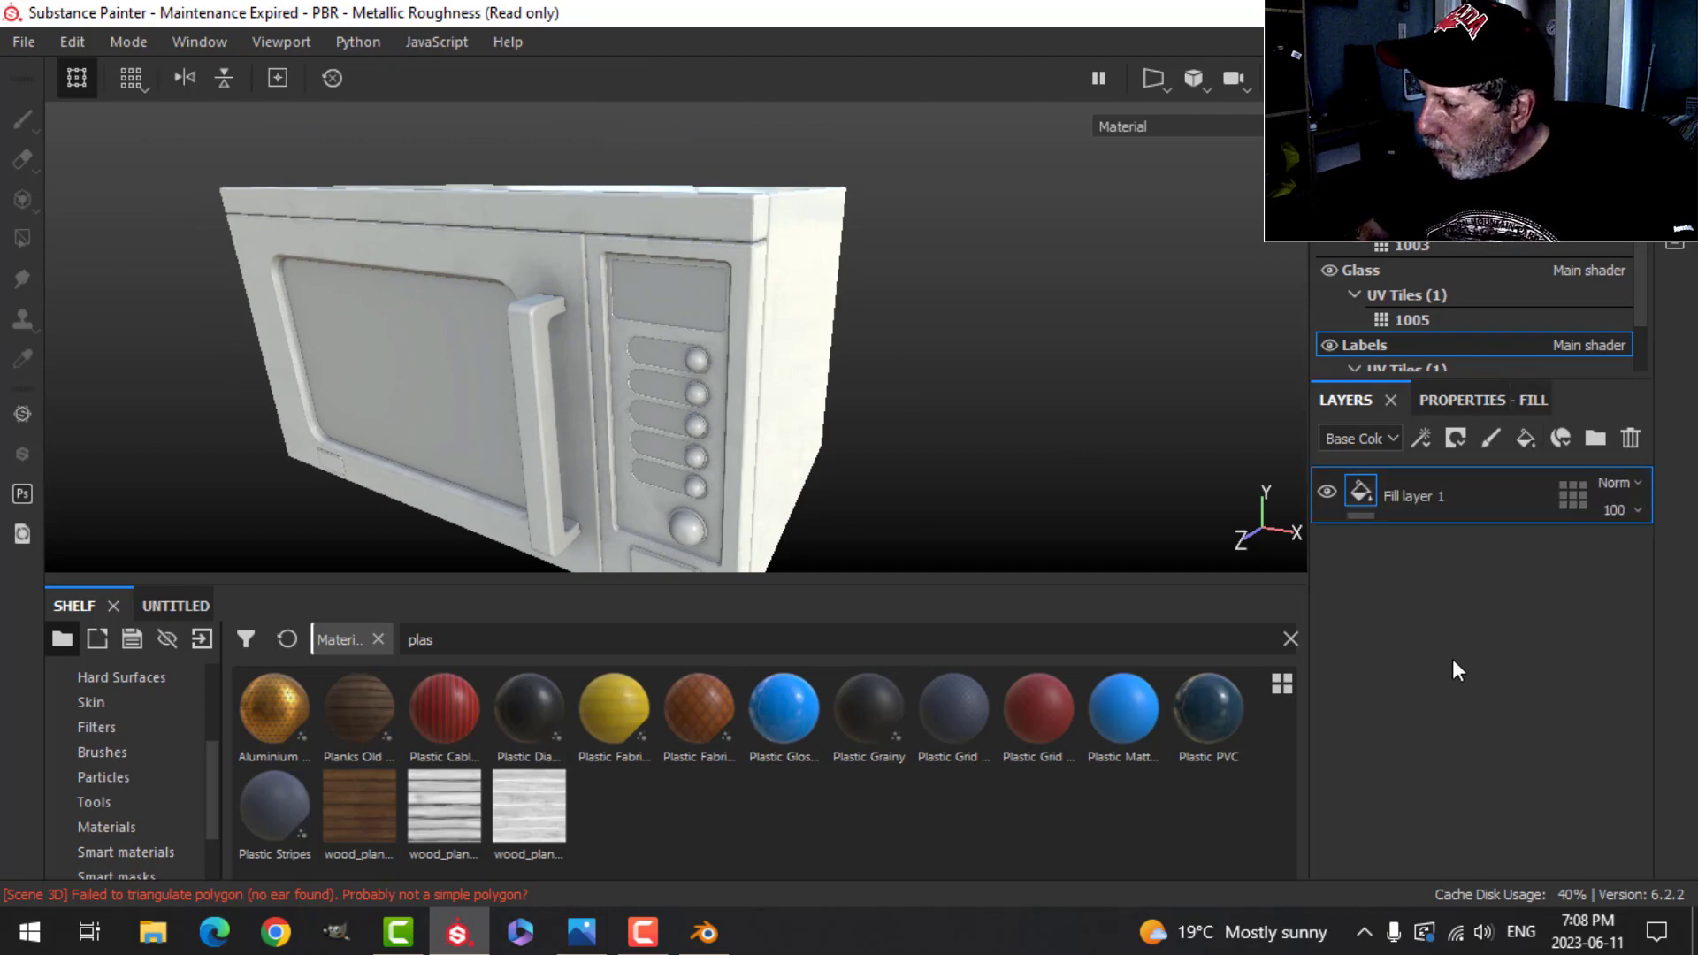
{"action": "left_click", "coordinate": [1455, 435]}
{"action": "left_click", "coordinate": [1477, 495]}
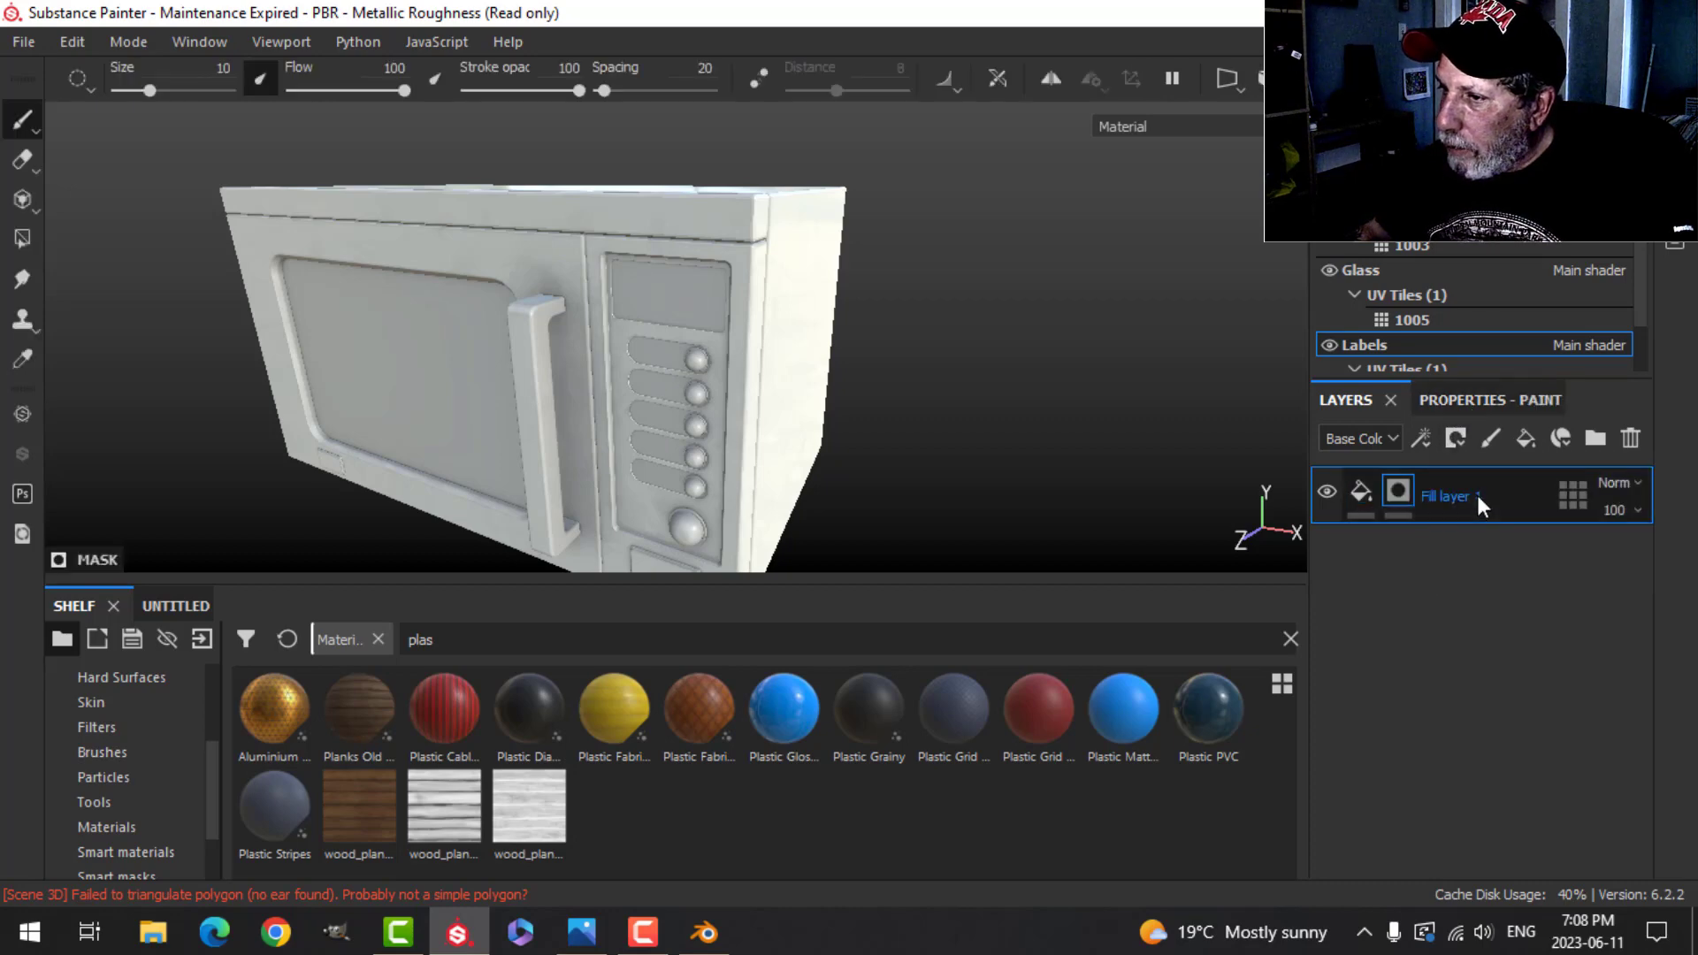
{"action": "left_click", "coordinate": [1420, 441]}
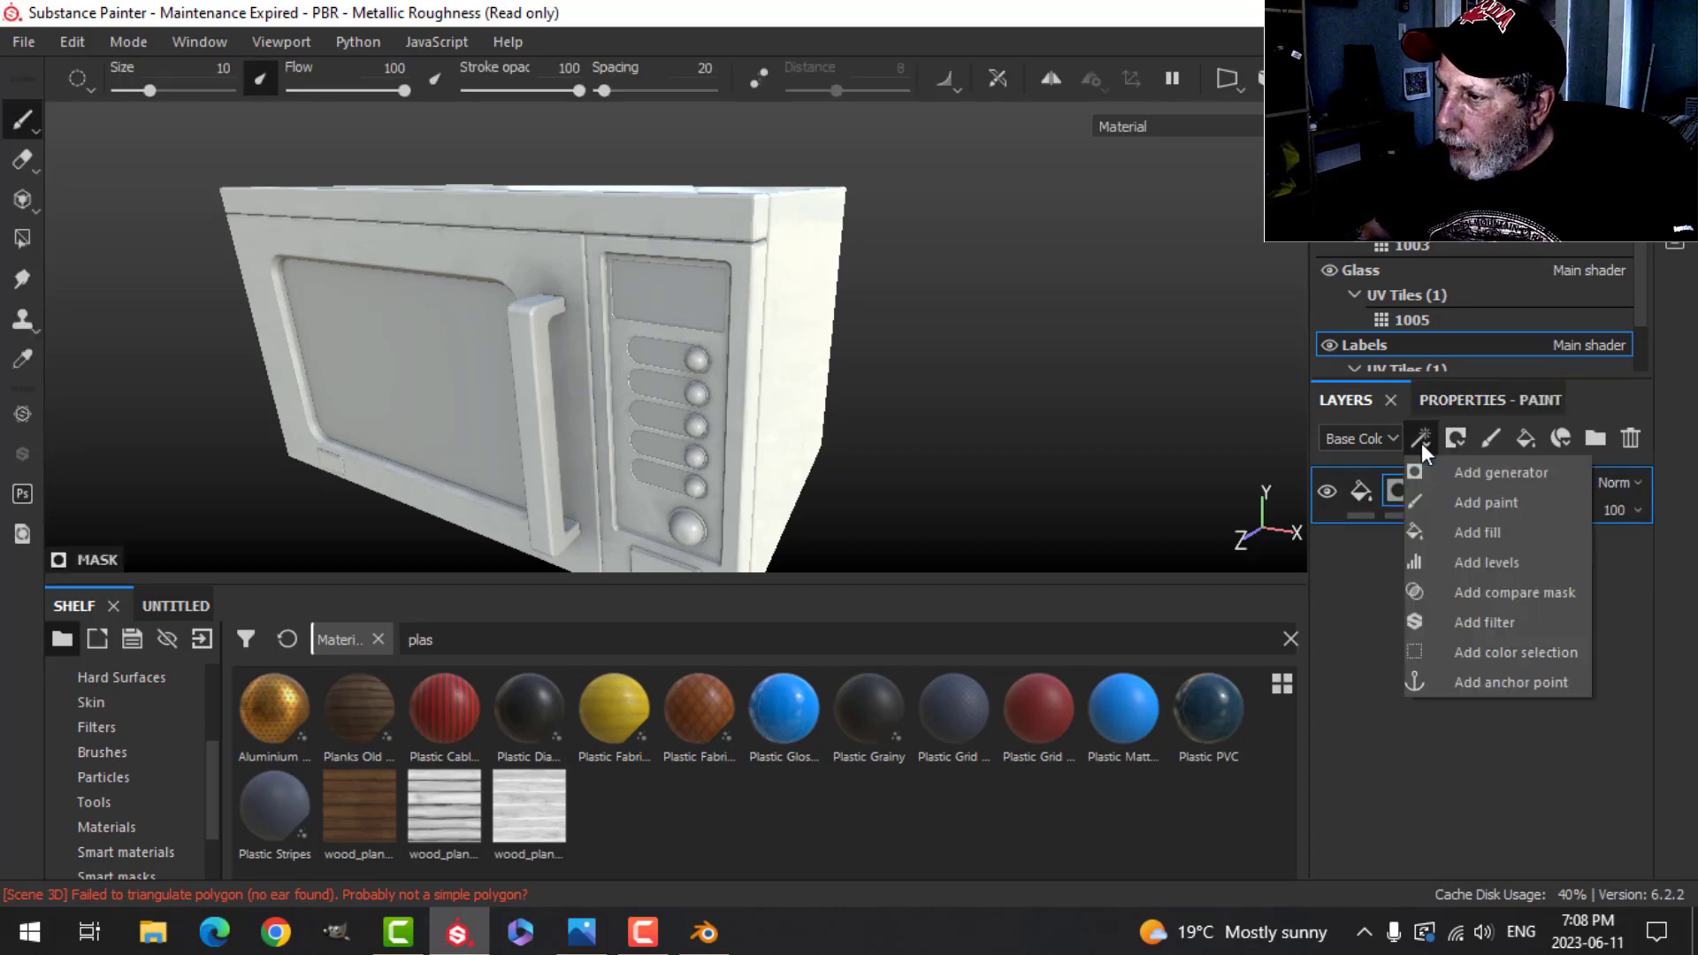
{"action": "left_click", "coordinate": [1461, 539]}
Step: Search the procedurals for "hex" and assign Hexagon Branch to the grayscale of the mask's fill effect
{"action": "left_click", "coordinate": [1464, 398]}
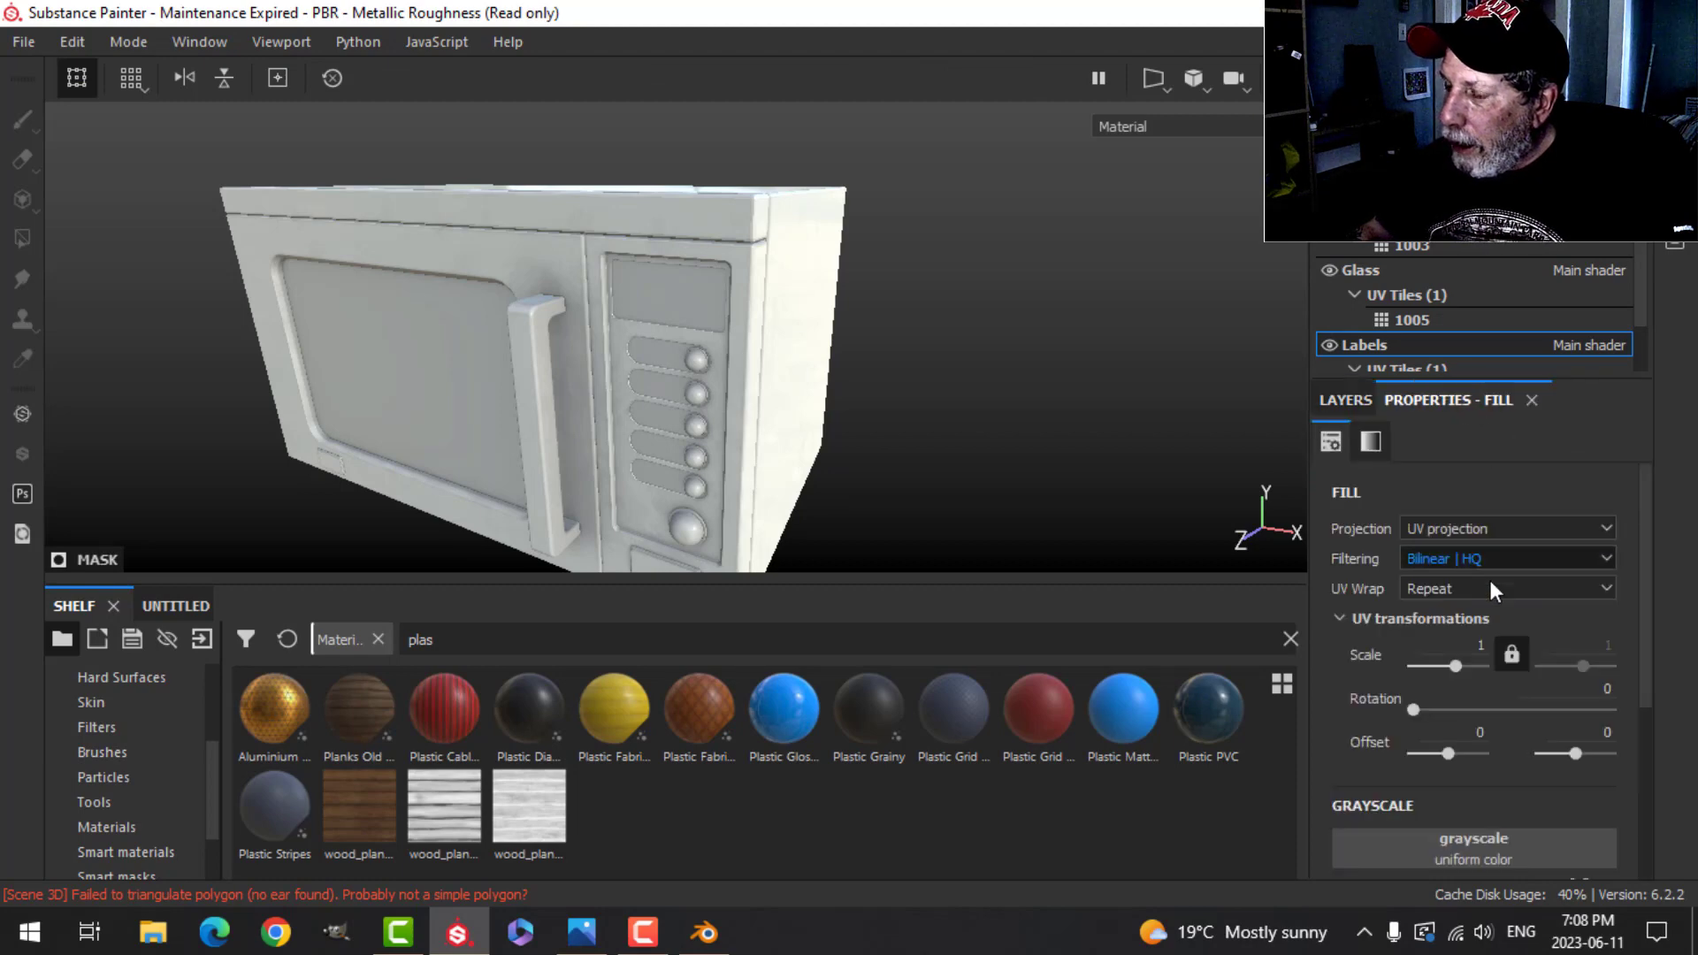
{"action": "scroll", "coordinate": [1522, 731], "scroll_direction": "down", "scroll_amount": 3}
{"action": "scroll", "coordinate": [156, 838], "scroll_direction": "up", "scroll_amount": 3}
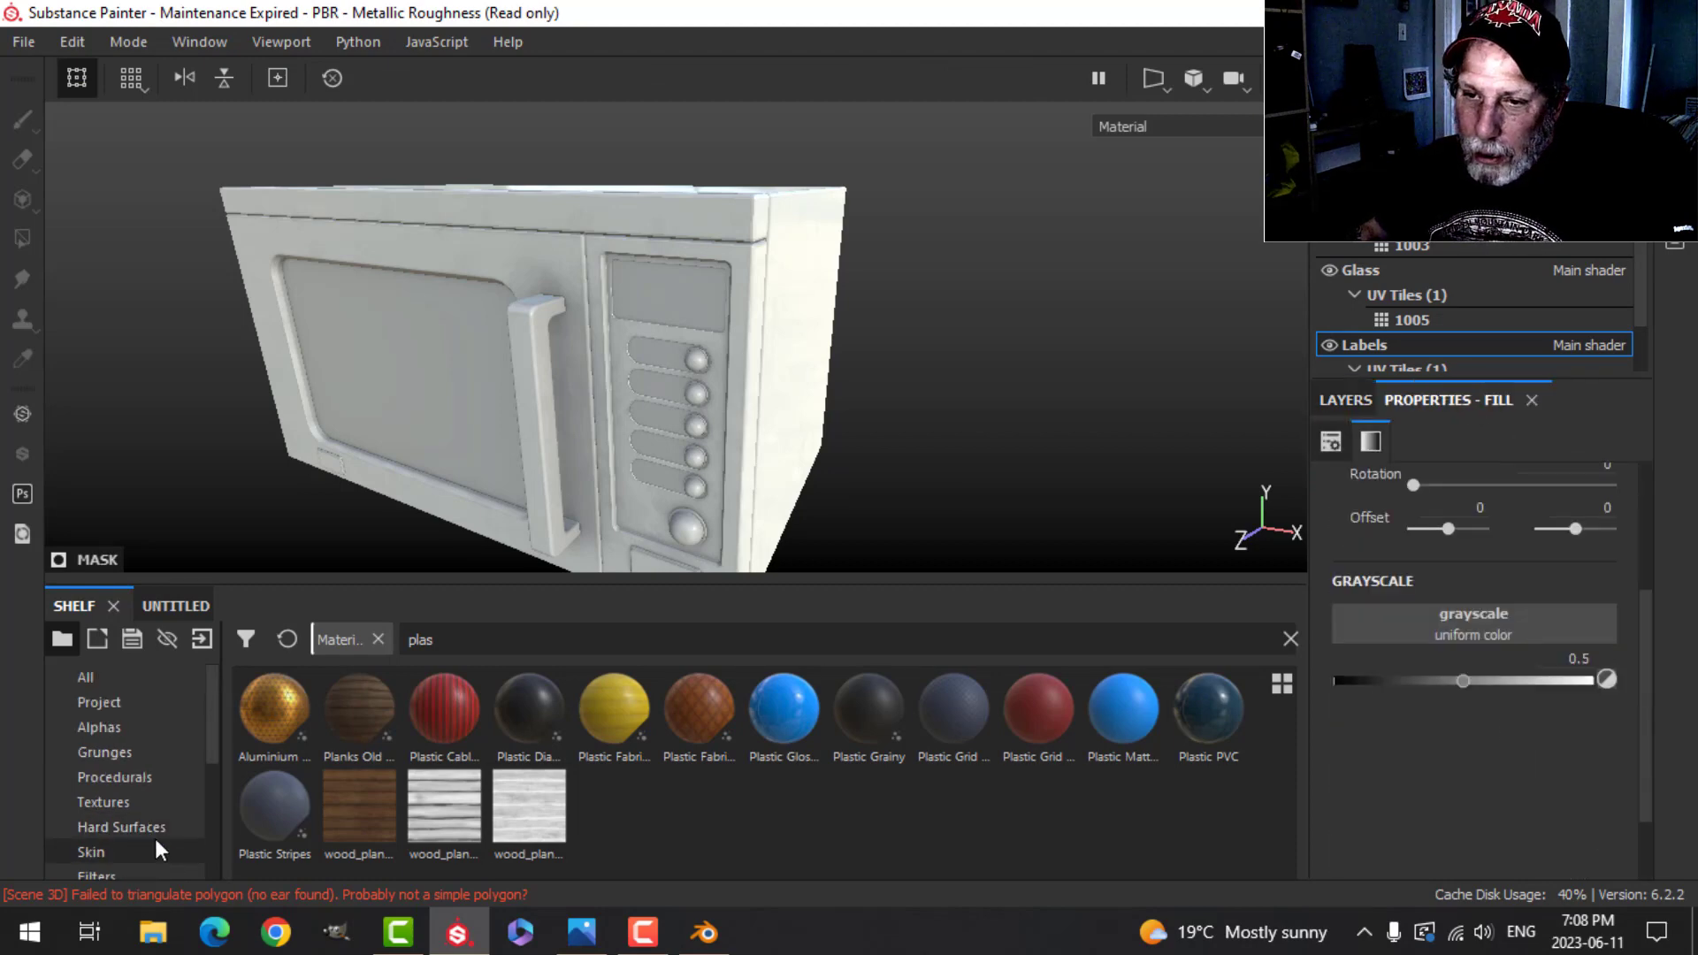
{"action": "left_click", "coordinate": [124, 777]}
{"action": "left_click", "coordinate": [466, 641]}
{"action": "type", "text": "hex"}
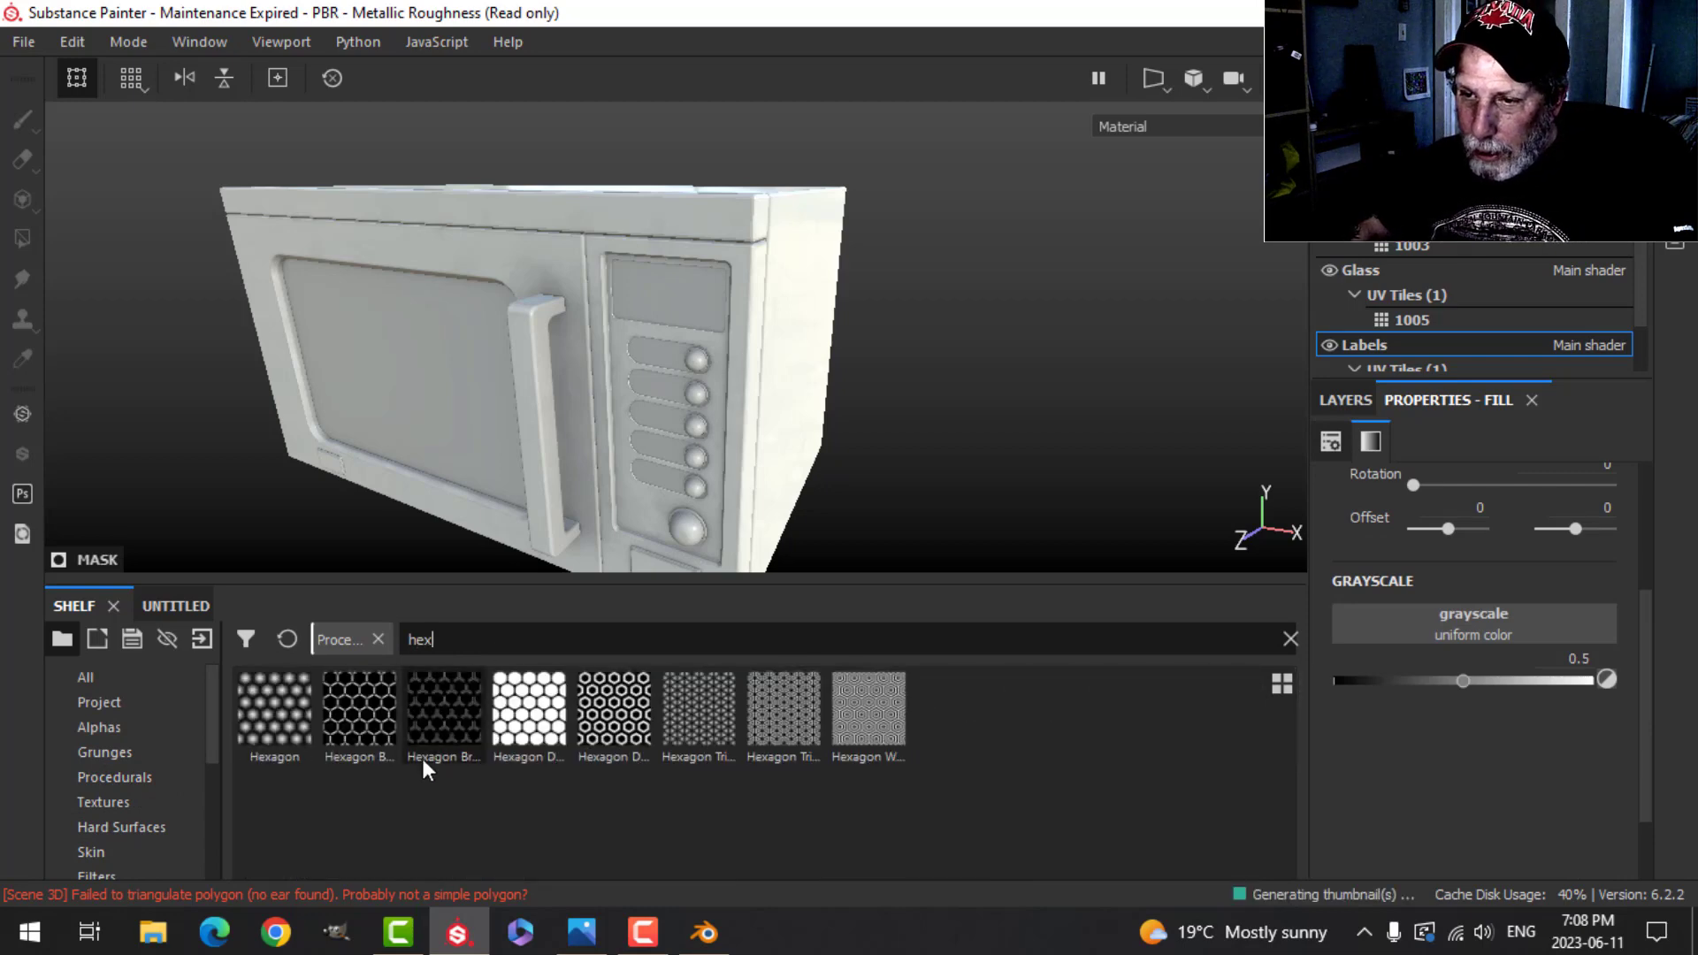
{"action": "mouse_move", "coordinate": [439, 718]}
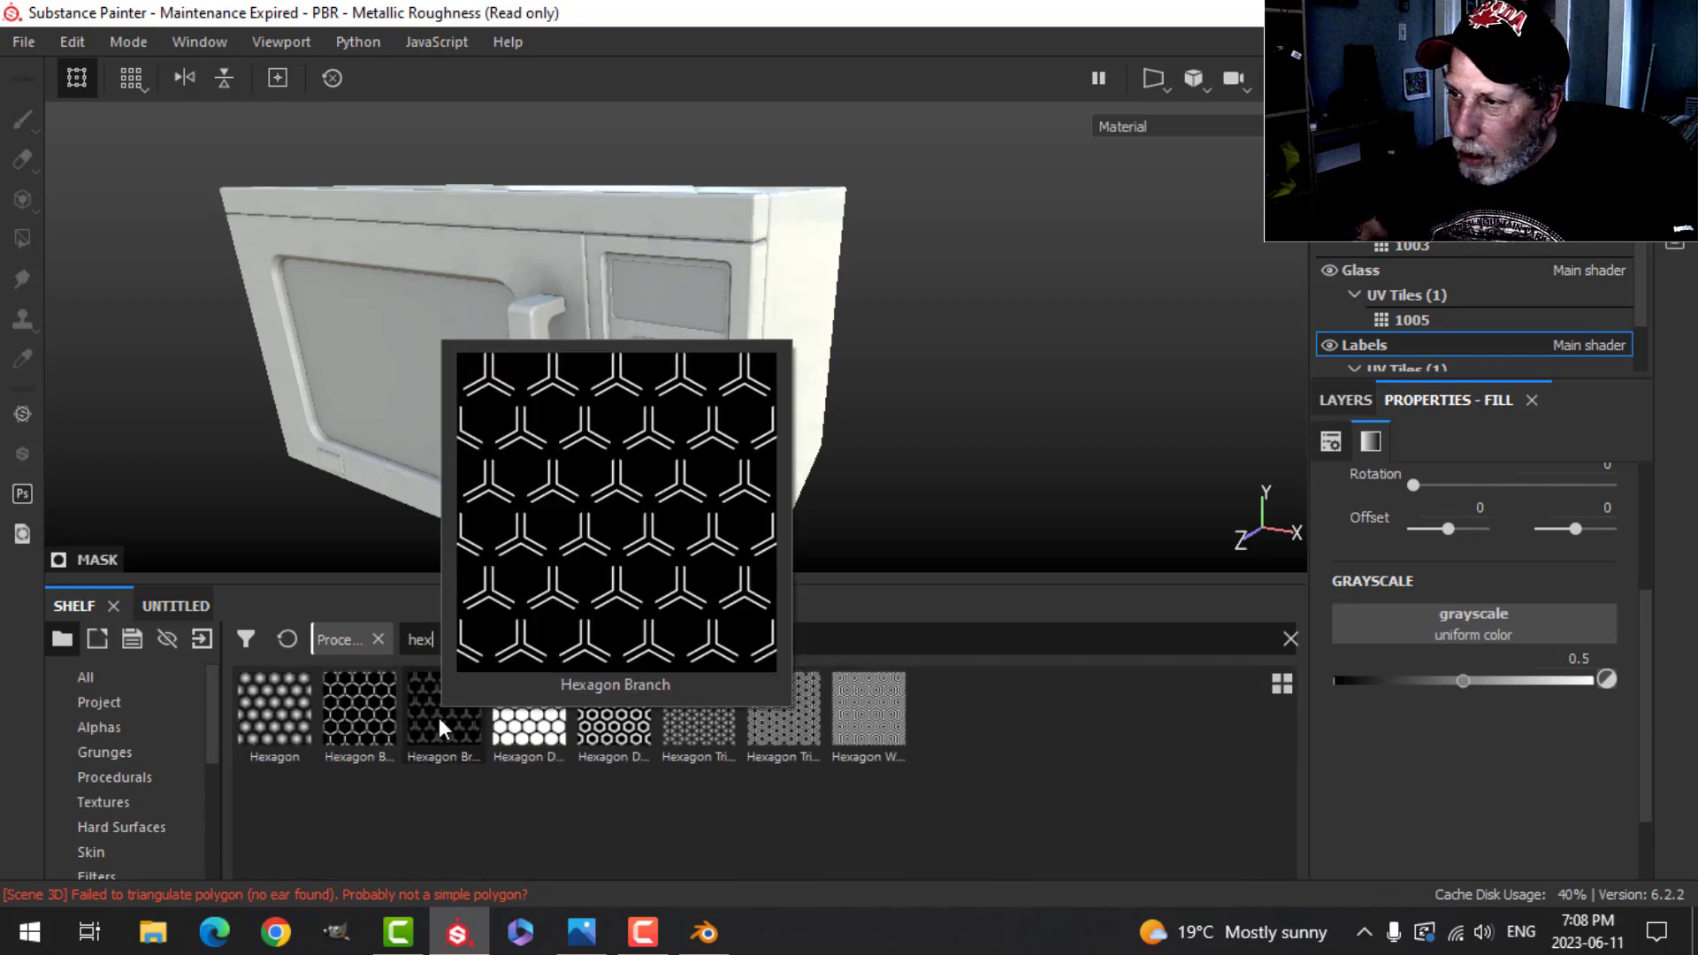
{"action": "left_click_drag", "start_coordinate": [439, 718], "coordinate": [1382, 624]}
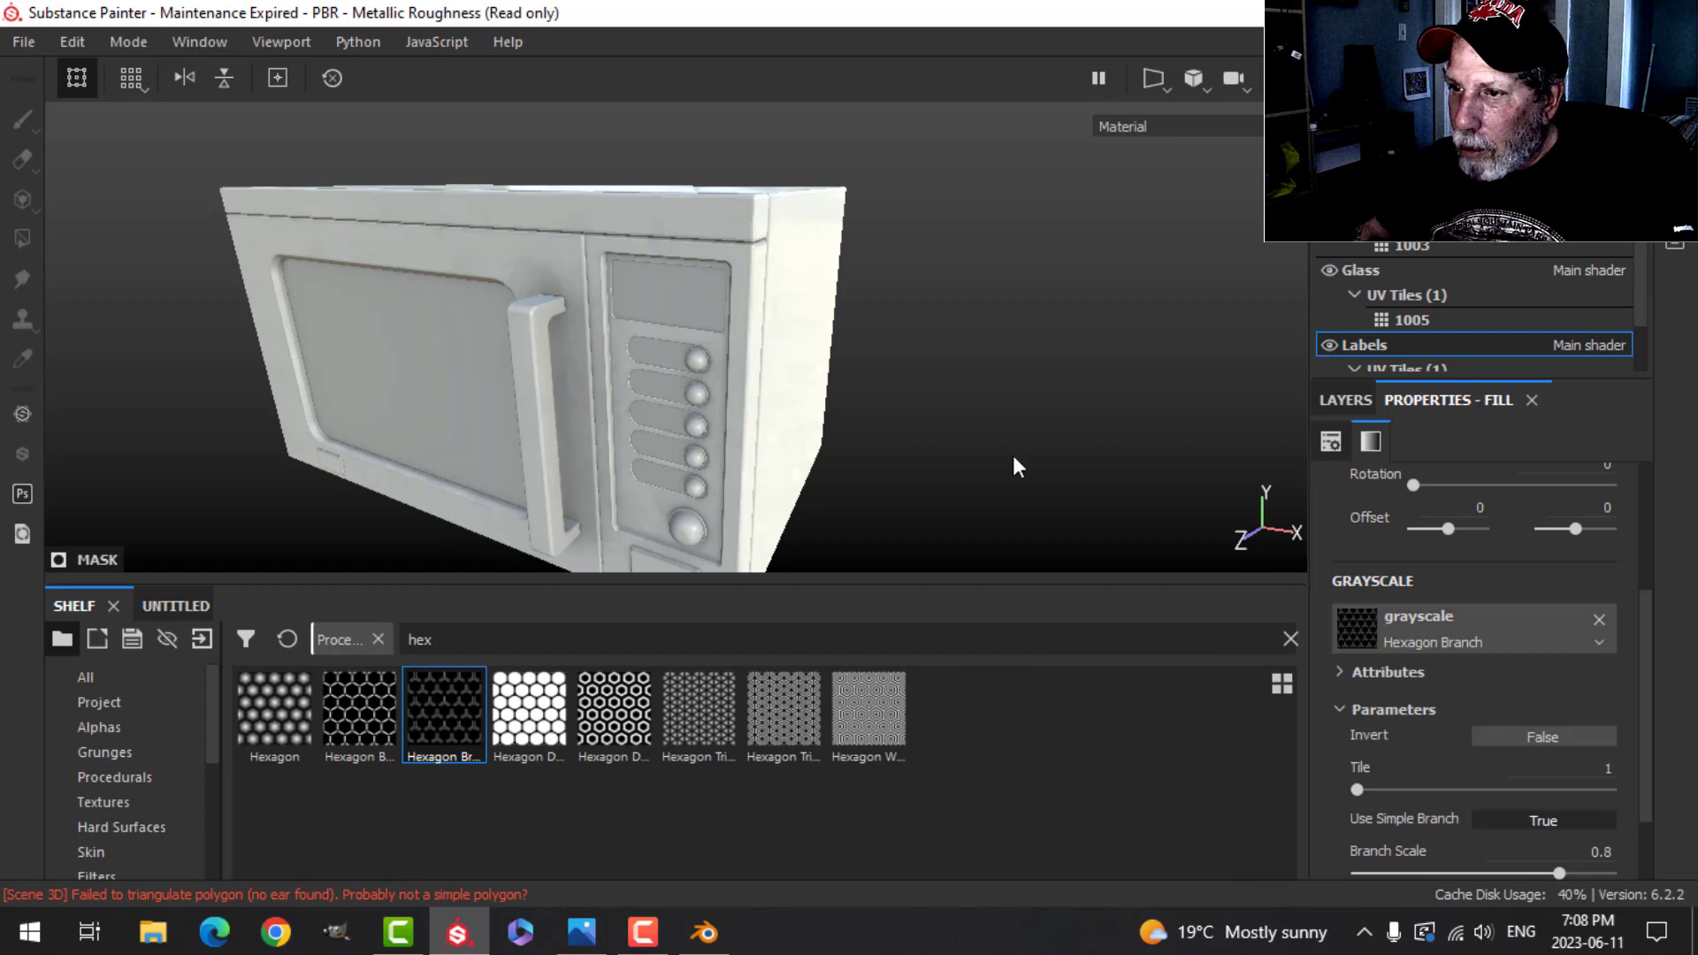
Step: Disable the Labels fill layer's normal channel and set its base color to a near-black with value 0.014
{"action": "scroll", "coordinate": [948, 427], "scroll_direction": "up", "scroll_amount": 5}
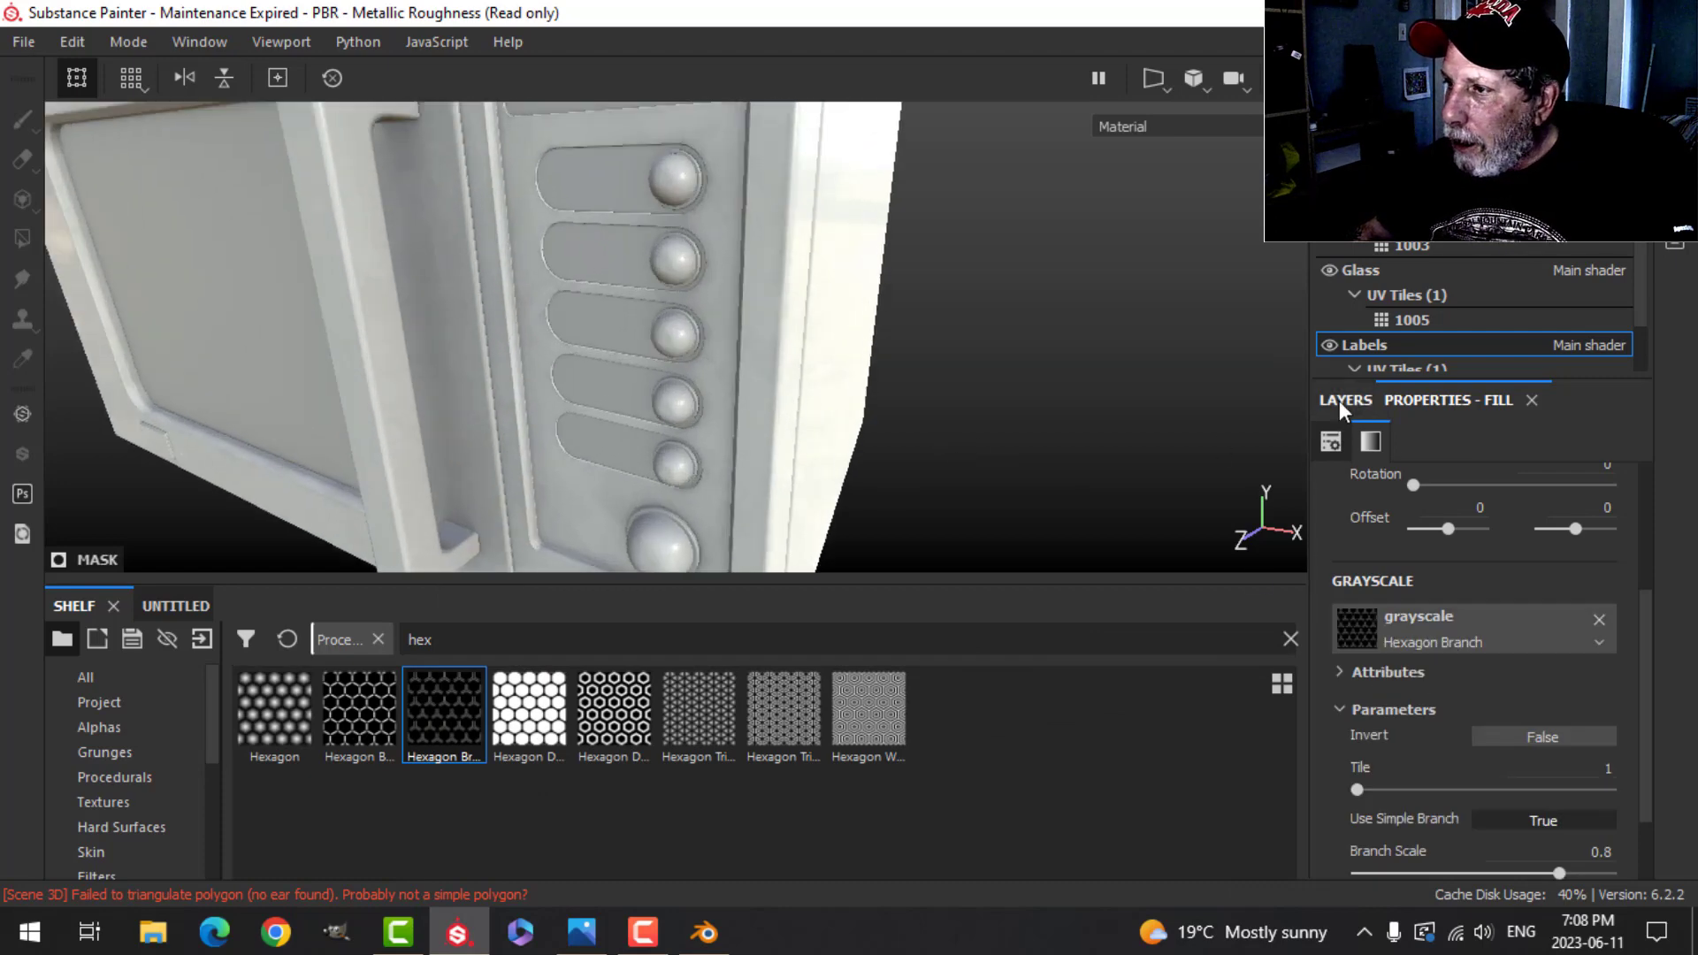
{"action": "left_click", "coordinate": [1343, 399]}
{"action": "left_click", "coordinate": [1361, 485]}
{"action": "left_click", "coordinate": [1439, 400]}
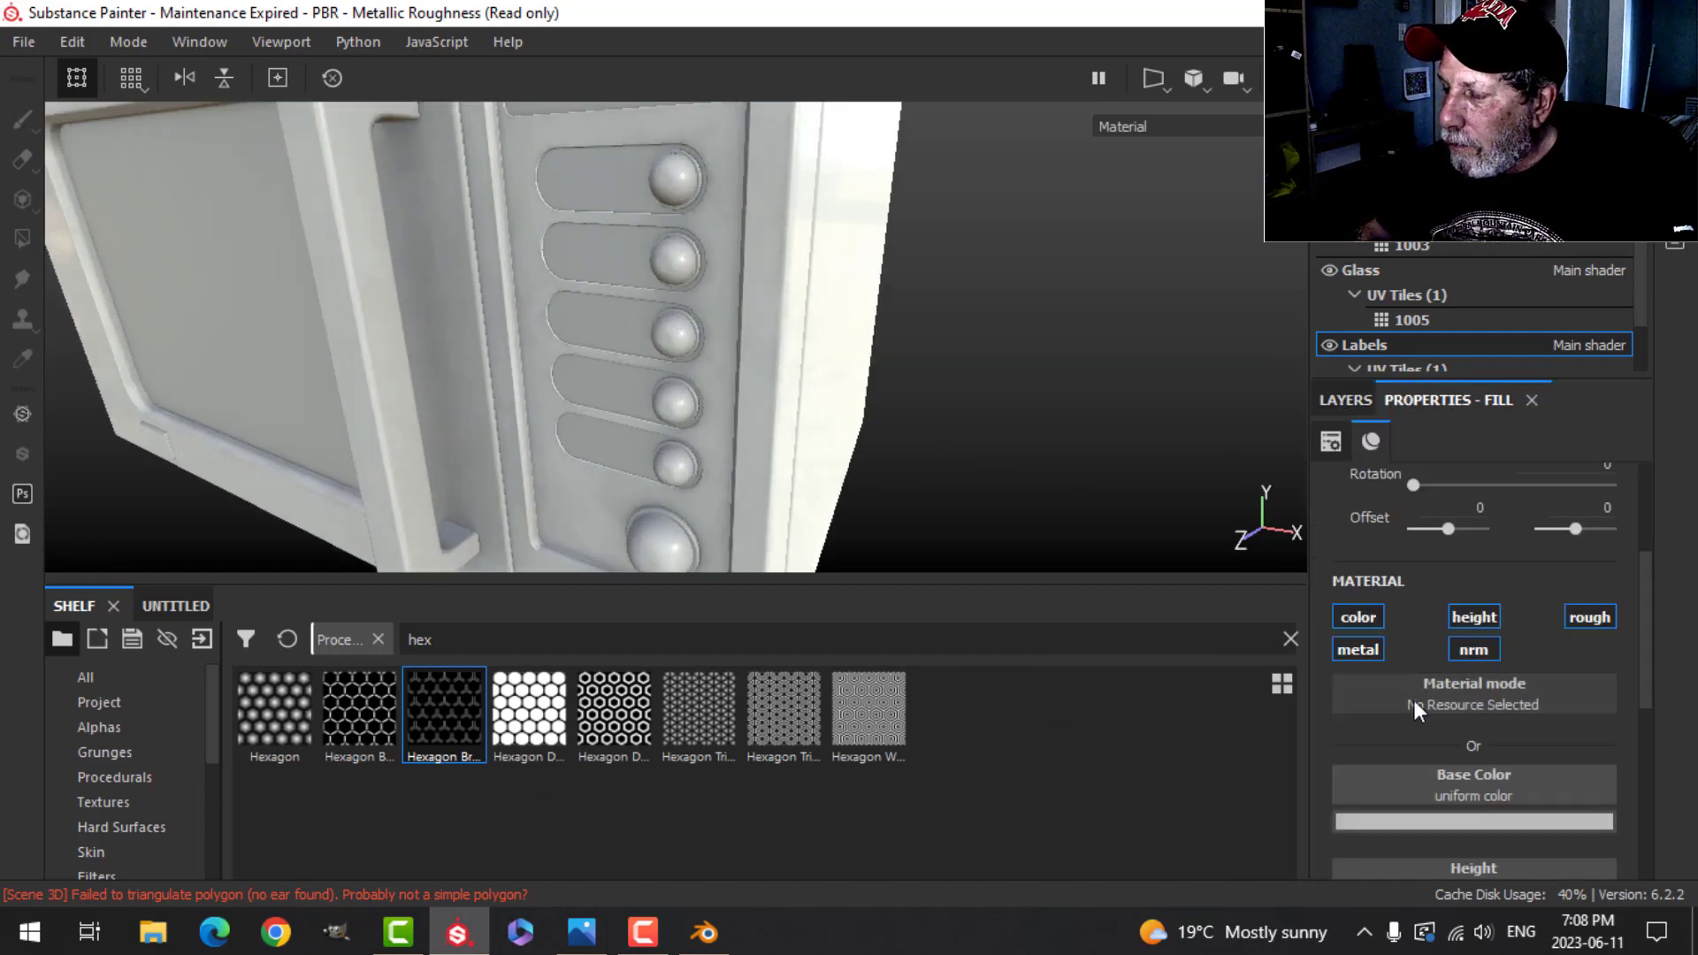
{"action": "scroll", "coordinate": [1431, 760], "scroll_direction": "down", "scroll_amount": 1}
{"action": "left_click", "coordinate": [1482, 575]}
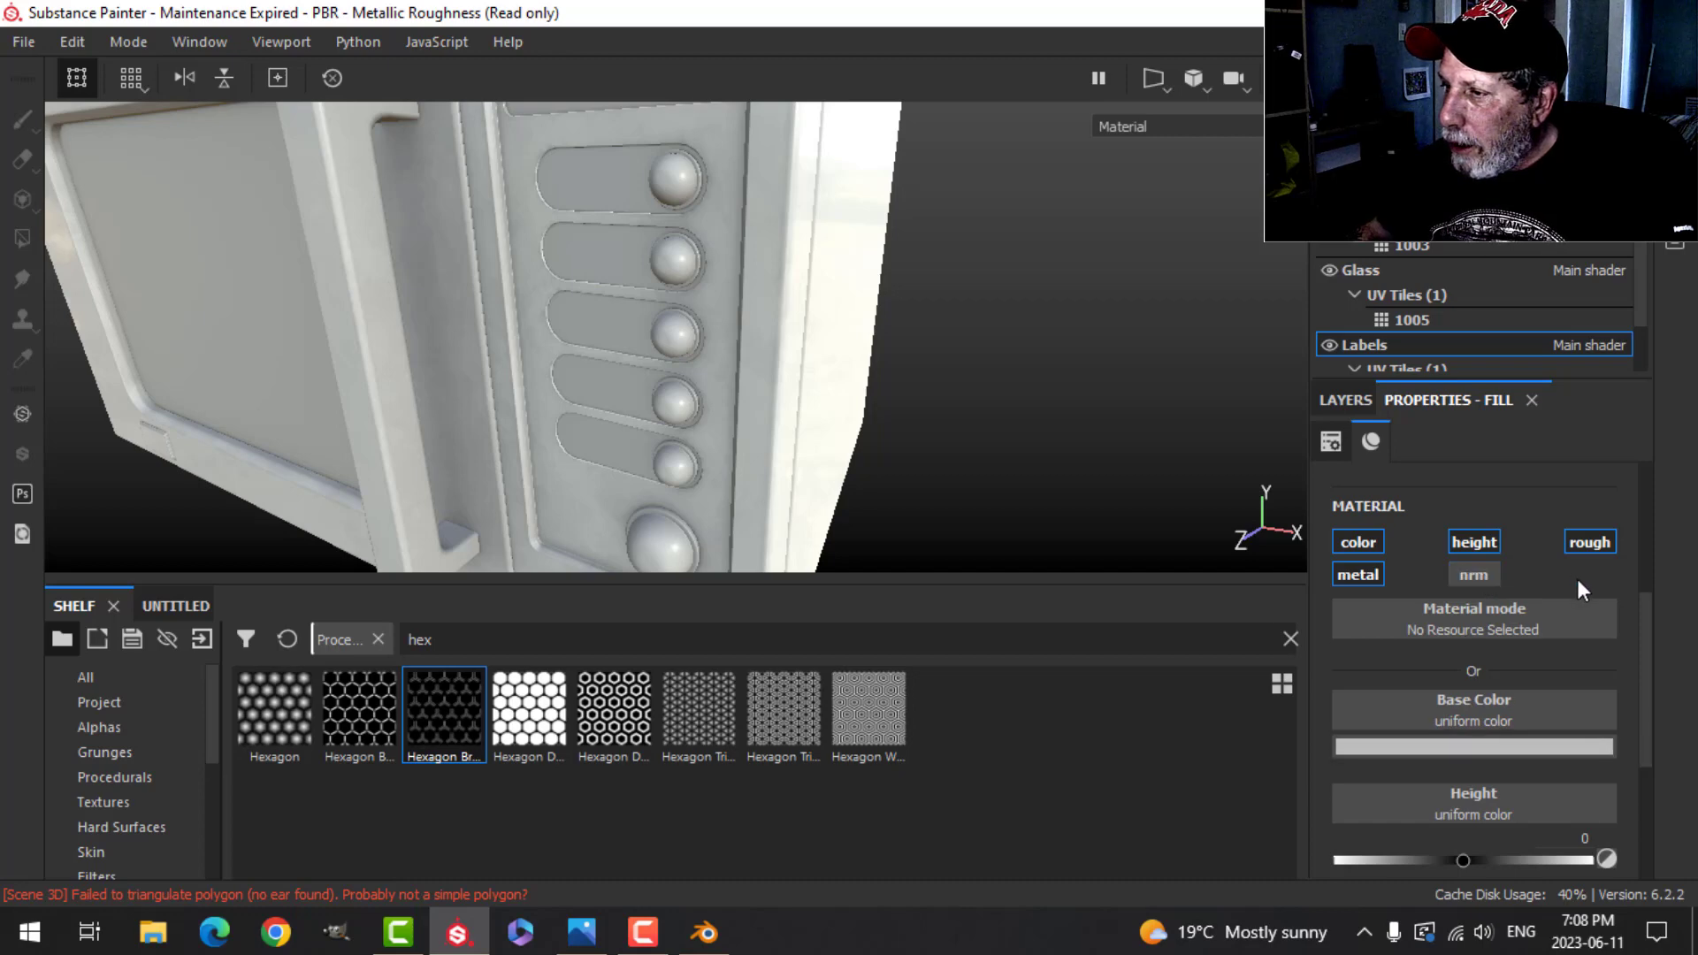
{"action": "left_click", "coordinate": [1430, 746]}
{"action": "left_click", "coordinate": [1369, 644]}
{"action": "left_click_drag", "start_coordinate": [1366, 649], "coordinate": [1348, 662]}
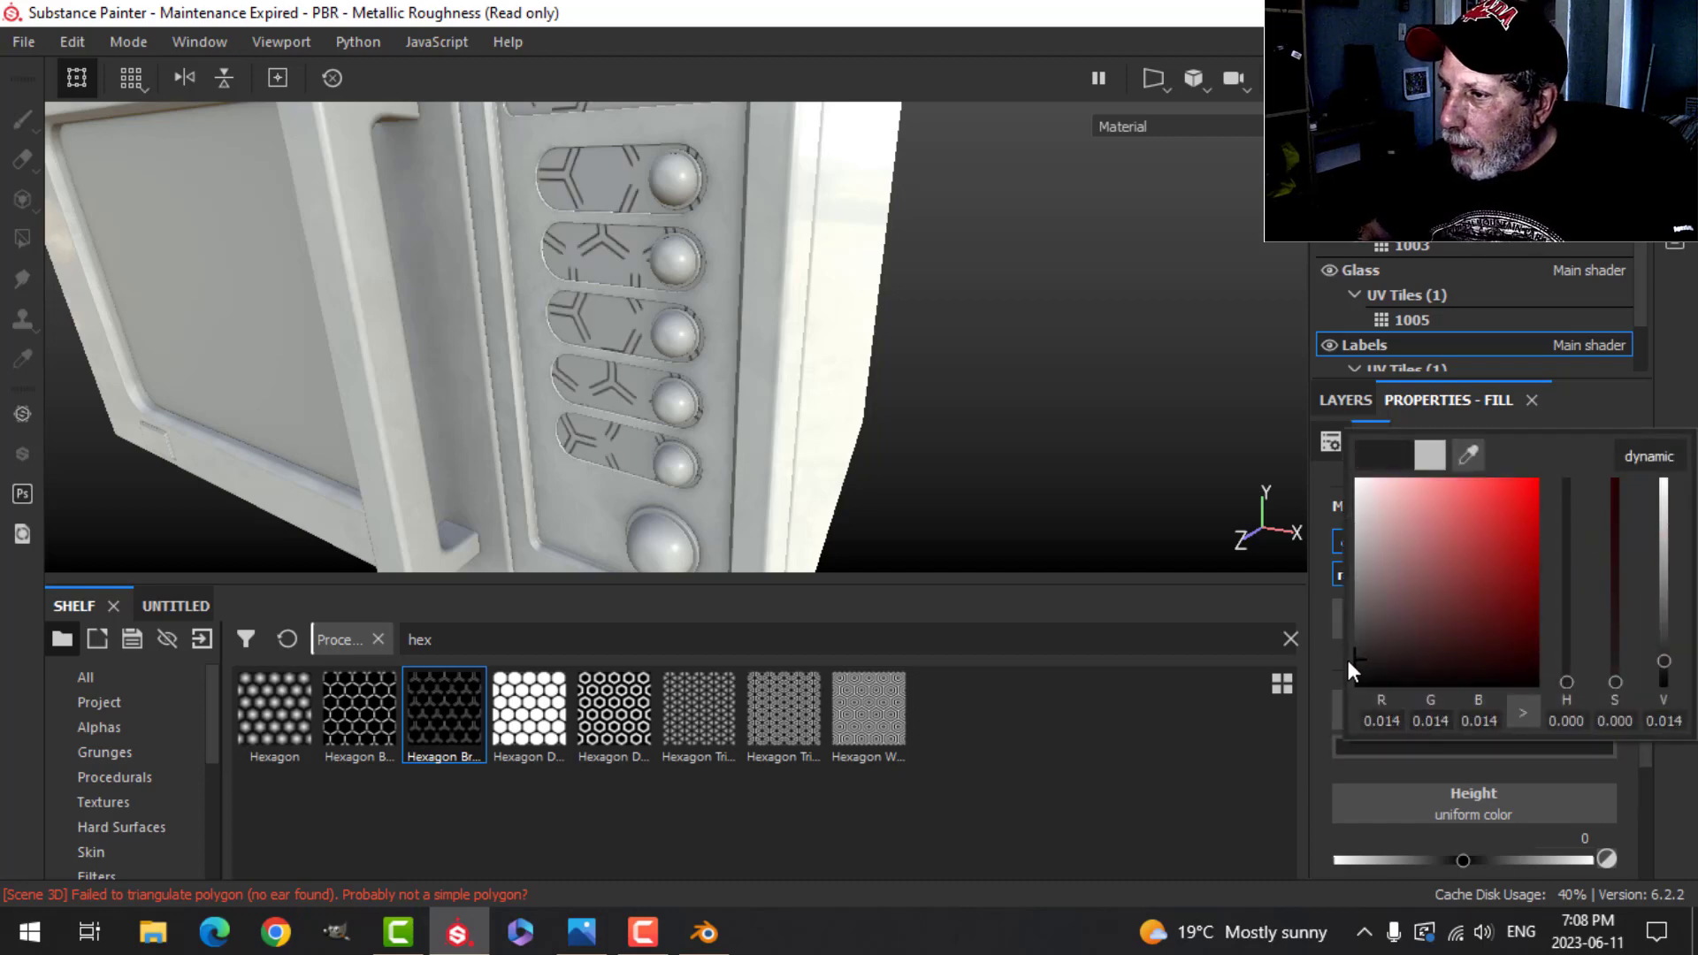
Step: Set the tile count of the Hexagon Branch fill in the Labels mask to 6 and invert the pattern
{"action": "left_click", "coordinate": [1349, 403]}
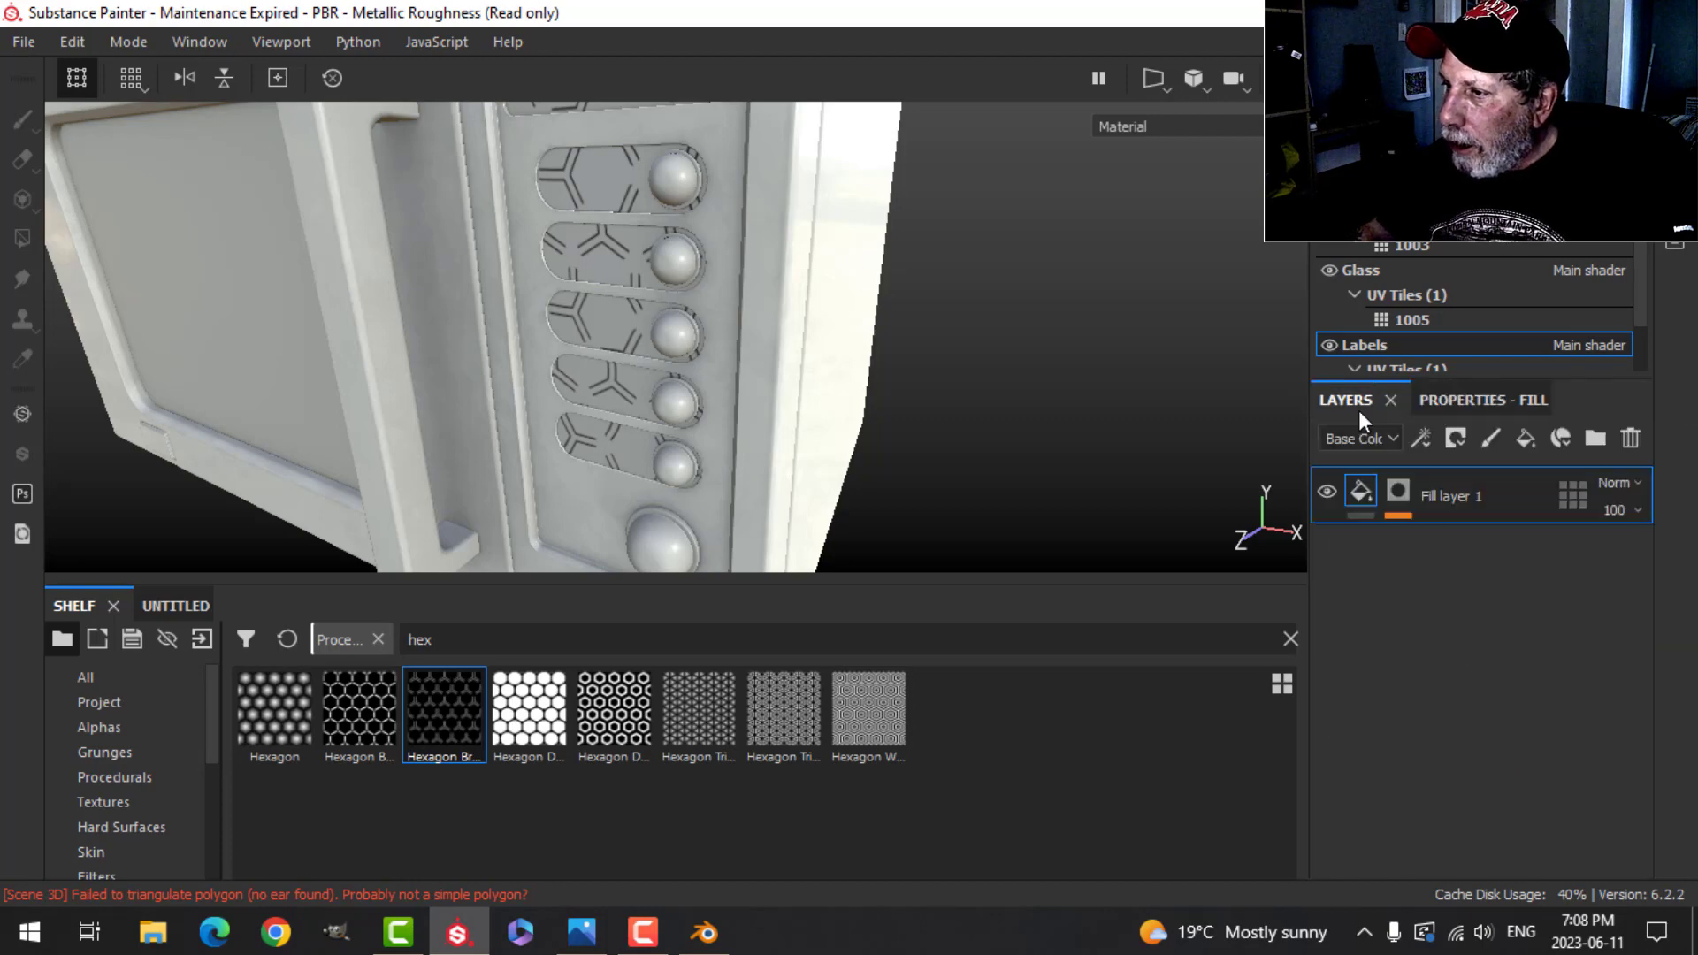
{"action": "left_click", "coordinate": [1404, 495]}
{"action": "left_click", "coordinate": [1446, 543]}
{"action": "left_click", "coordinate": [1473, 405]}
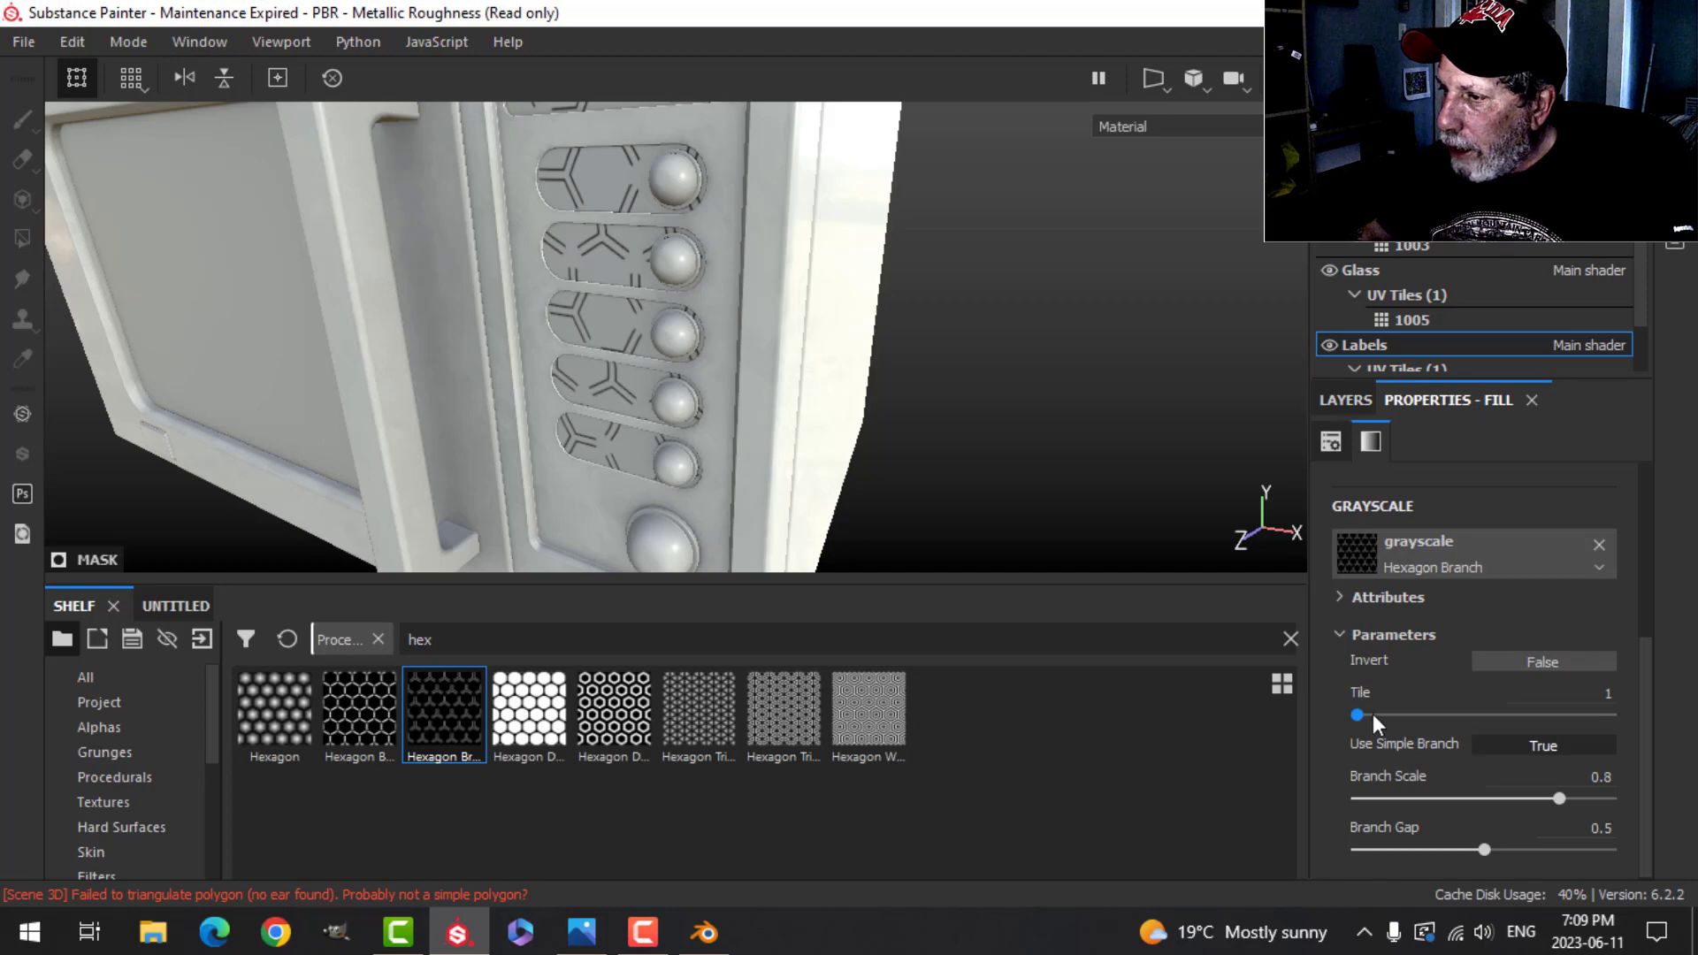
{"action": "left_click_drag", "start_coordinate": [1361, 709], "coordinate": [1440, 708]}
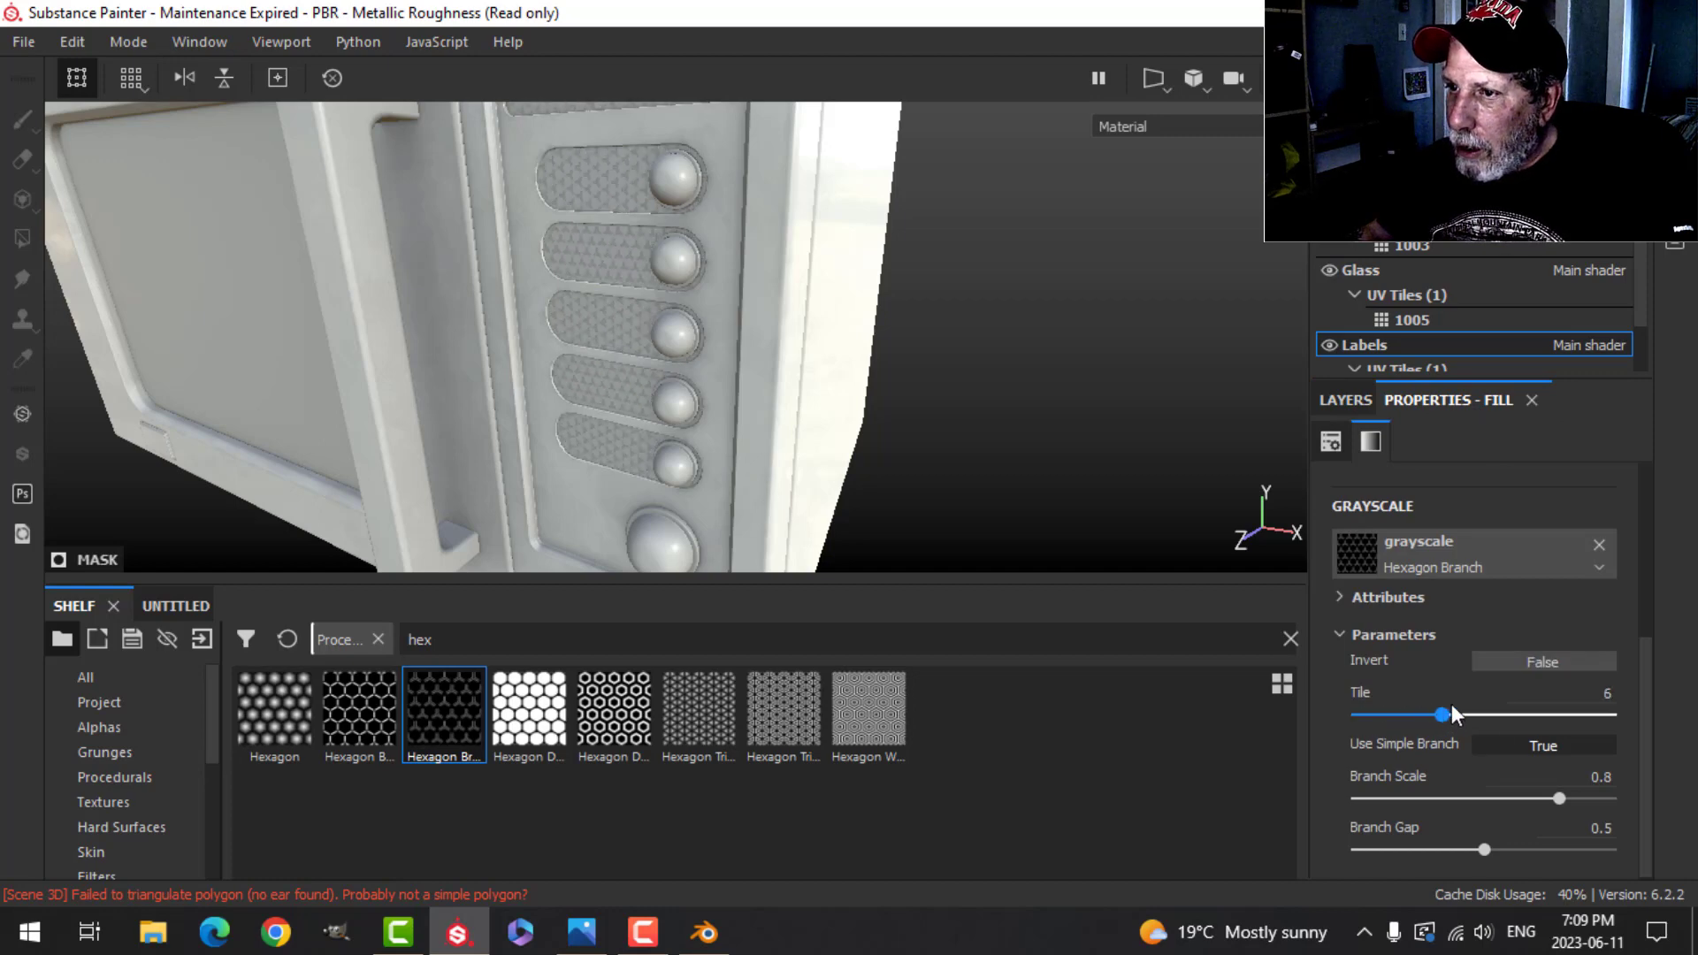
{"action": "left_click", "coordinate": [1523, 667]}
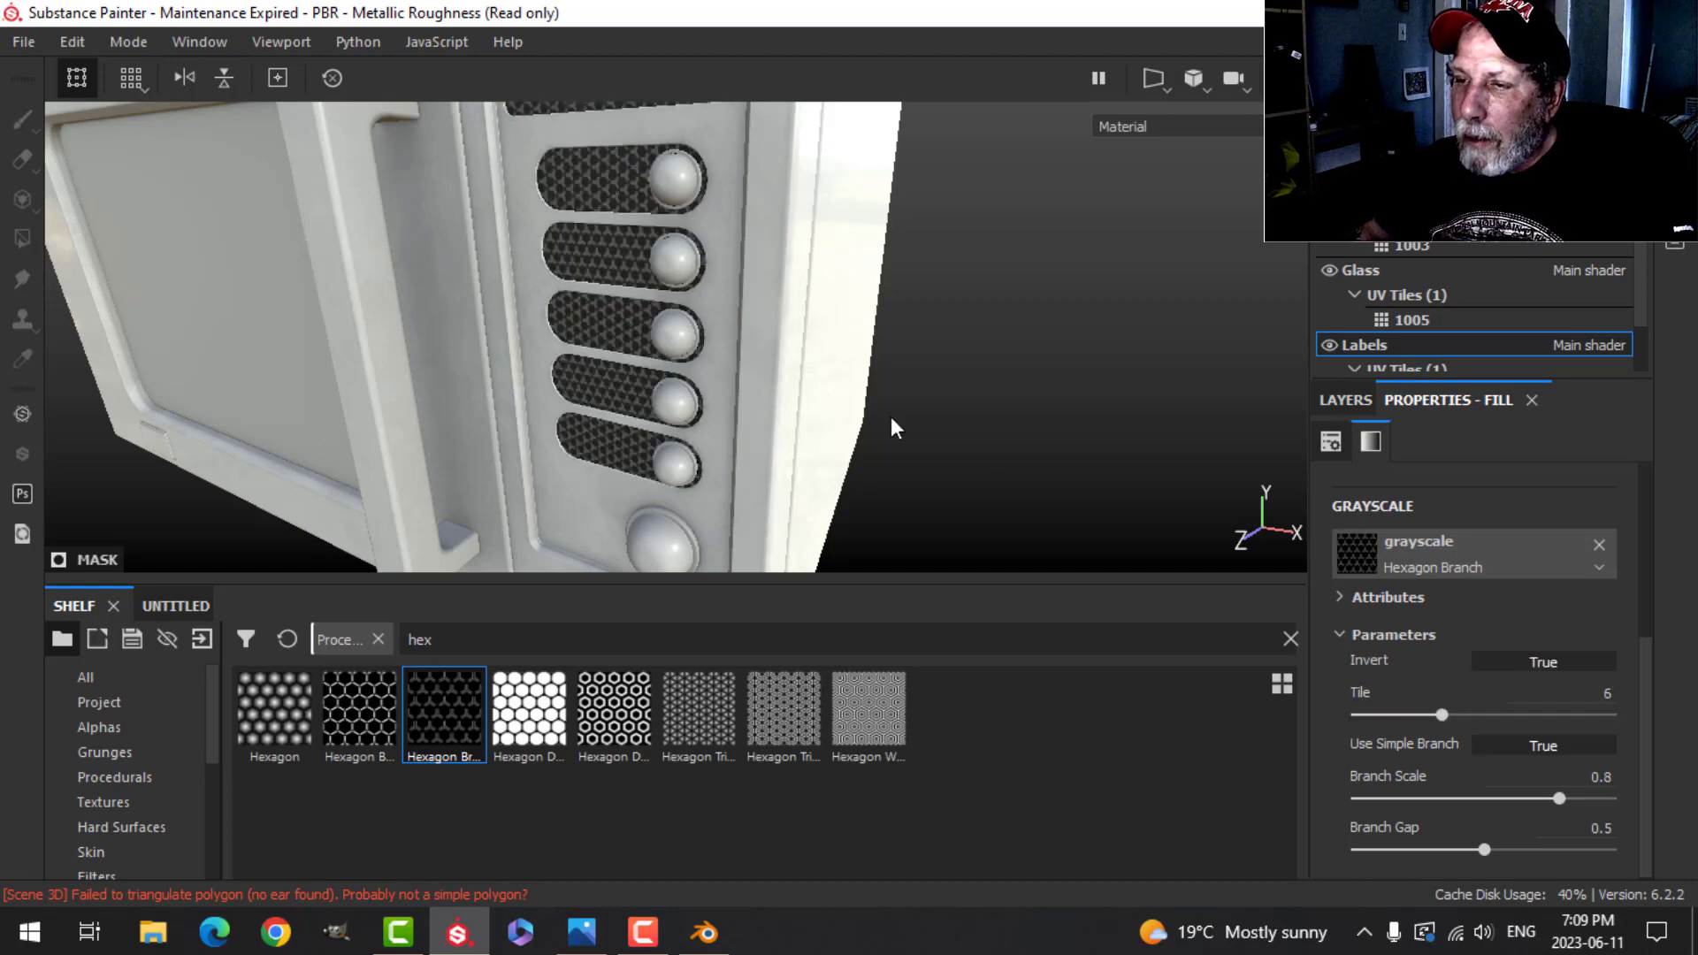
Step: Raise the Hexagon Branch pattern's tile count to 9 and slightly reduce its branch gap
{"action": "scroll", "coordinate": [792, 416], "scroll_direction": "up", "scroll_amount": 3}
{"action": "left_click_drag", "start_coordinate": [705, 394], "coordinate": [834, 415], "text": "alt"}
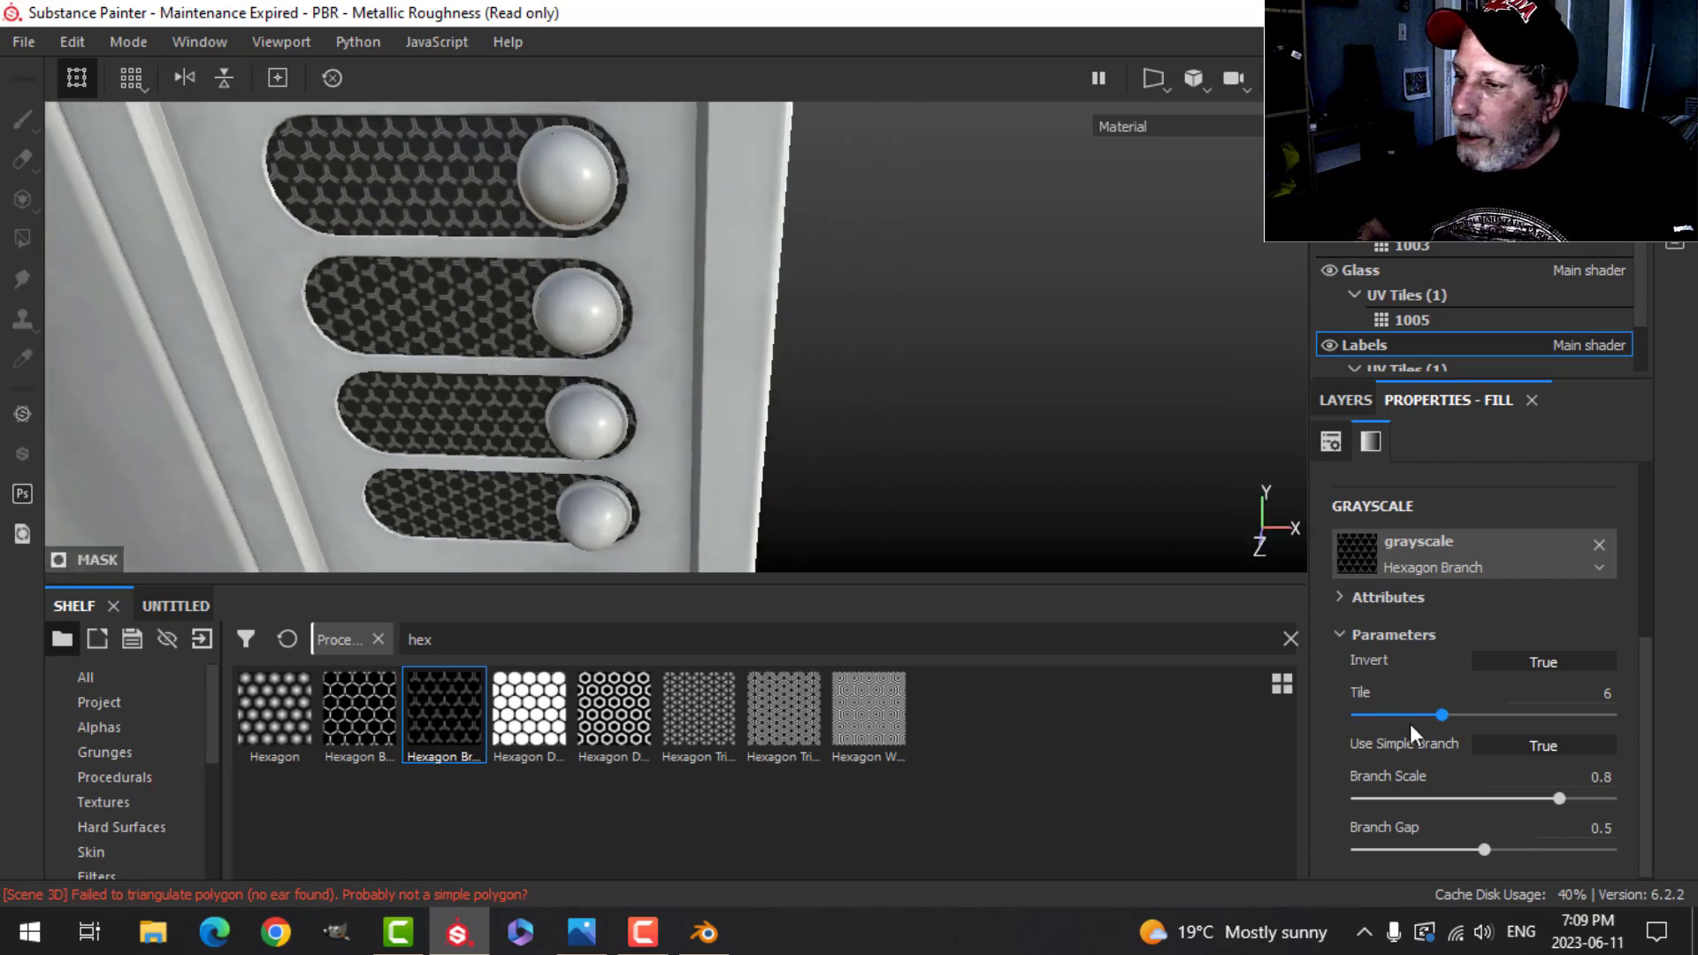
{"action": "left_click_drag", "start_coordinate": [1439, 718], "coordinate": [1497, 714]}
{"action": "scroll", "coordinate": [809, 495], "scroll_direction": "down", "scroll_amount": 2}
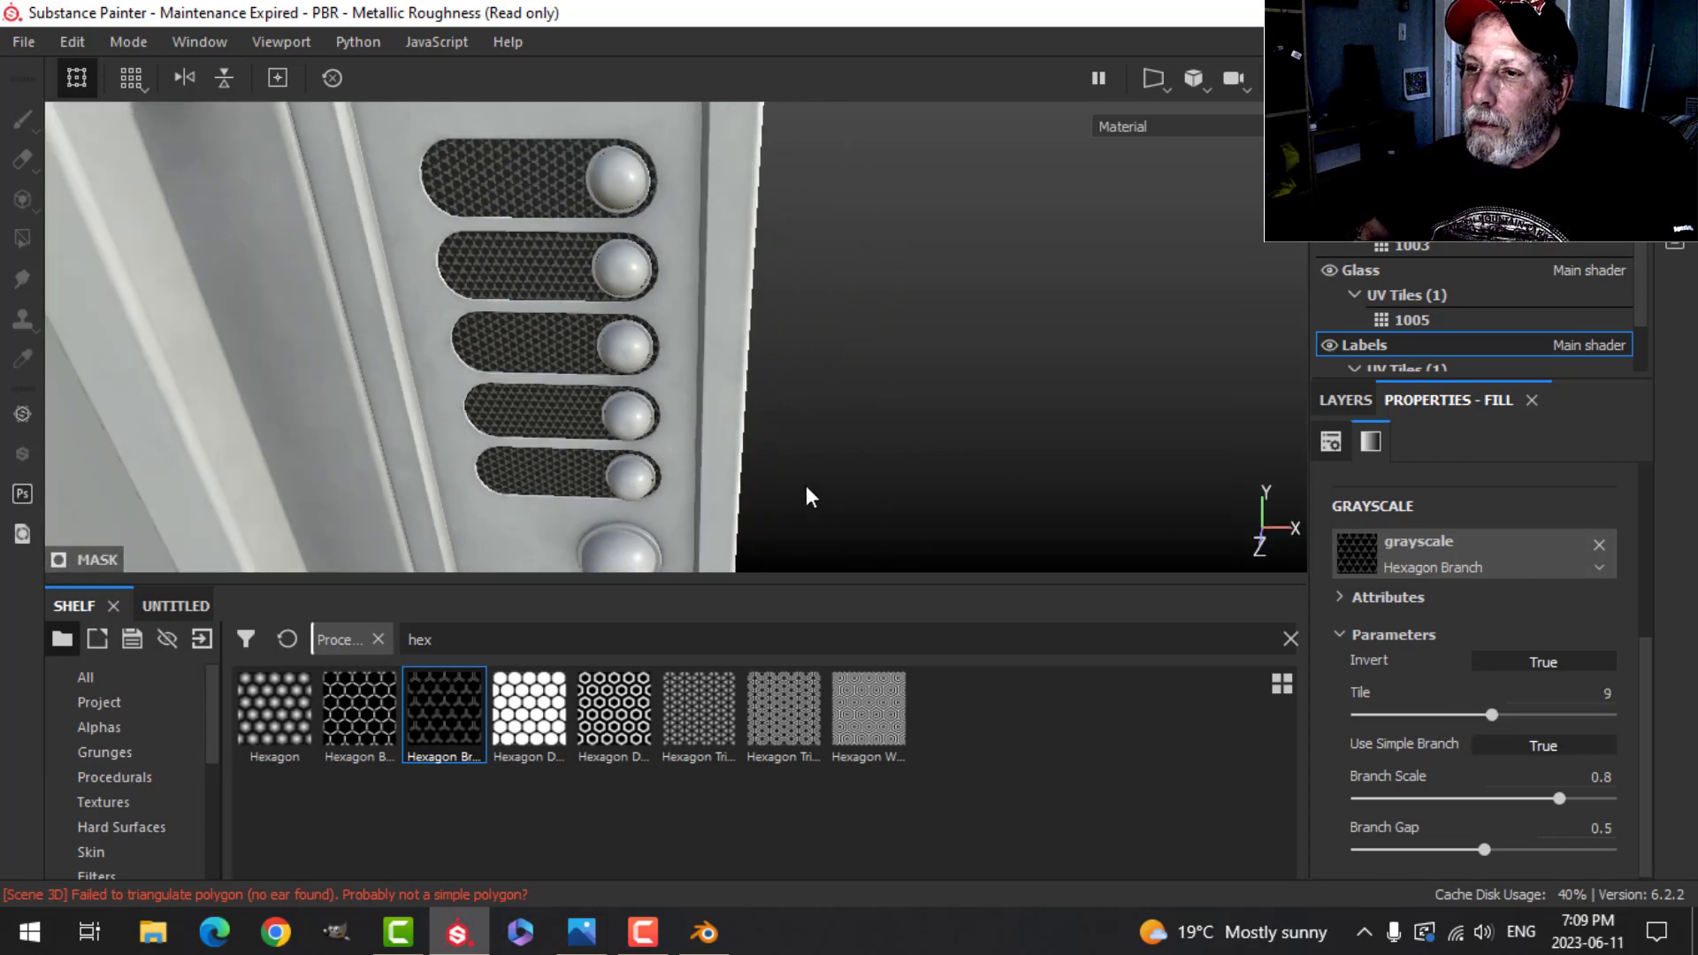
{"action": "left_click_drag", "start_coordinate": [807, 492], "coordinate": [800, 431], "text": "alt"}
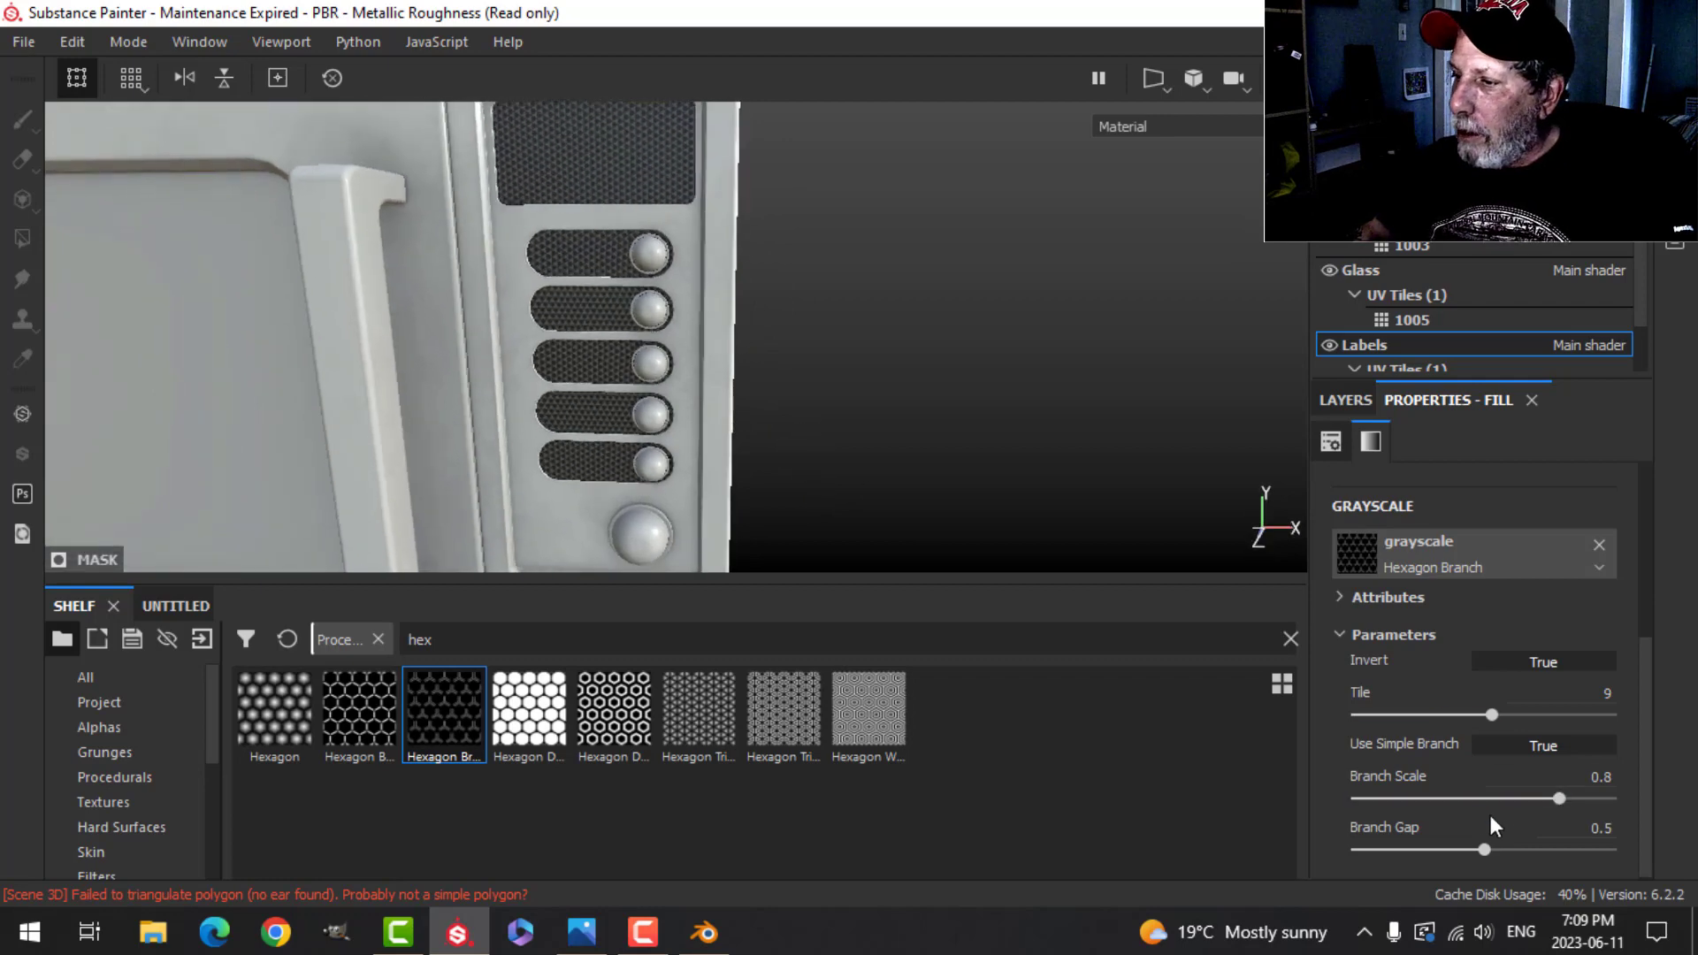
{"action": "left_click_drag", "start_coordinate": [1483, 851], "coordinate": [1450, 850]}
Step: Disable the height channel on the Labels fill layer, and set its roughness to about 0.053 and metallic to about 0.82
{"action": "left_click", "coordinate": [1344, 400]}
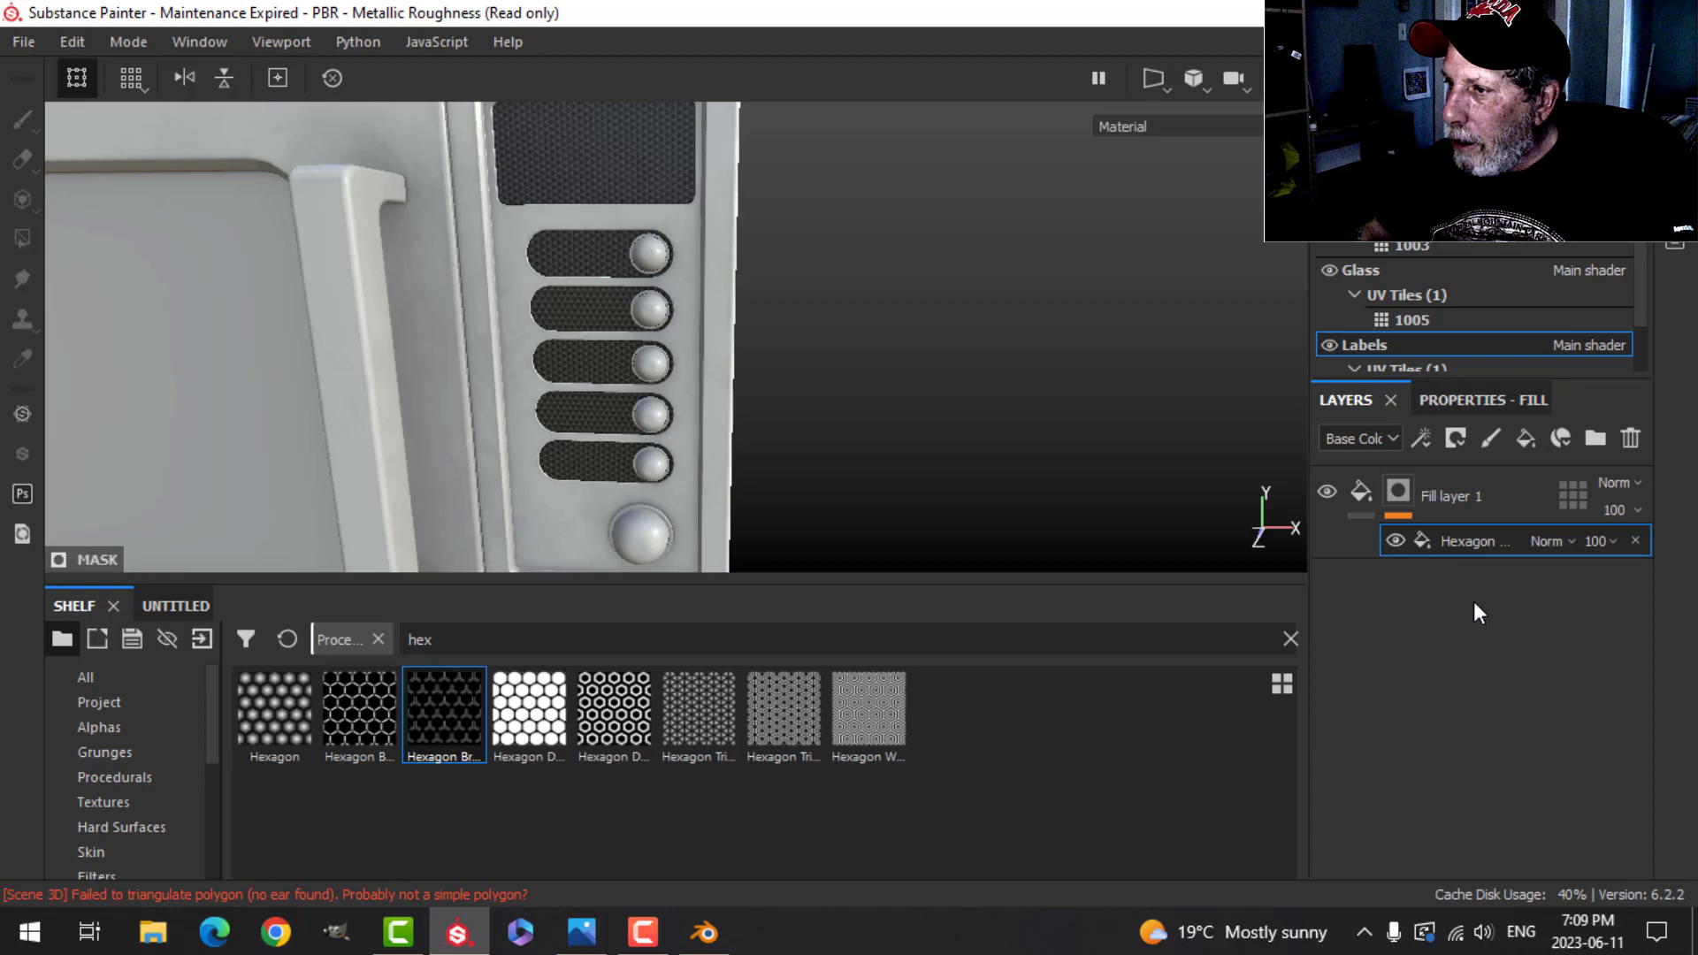
{"action": "left_click", "coordinate": [1367, 490]}
{"action": "left_click", "coordinate": [1456, 403]}
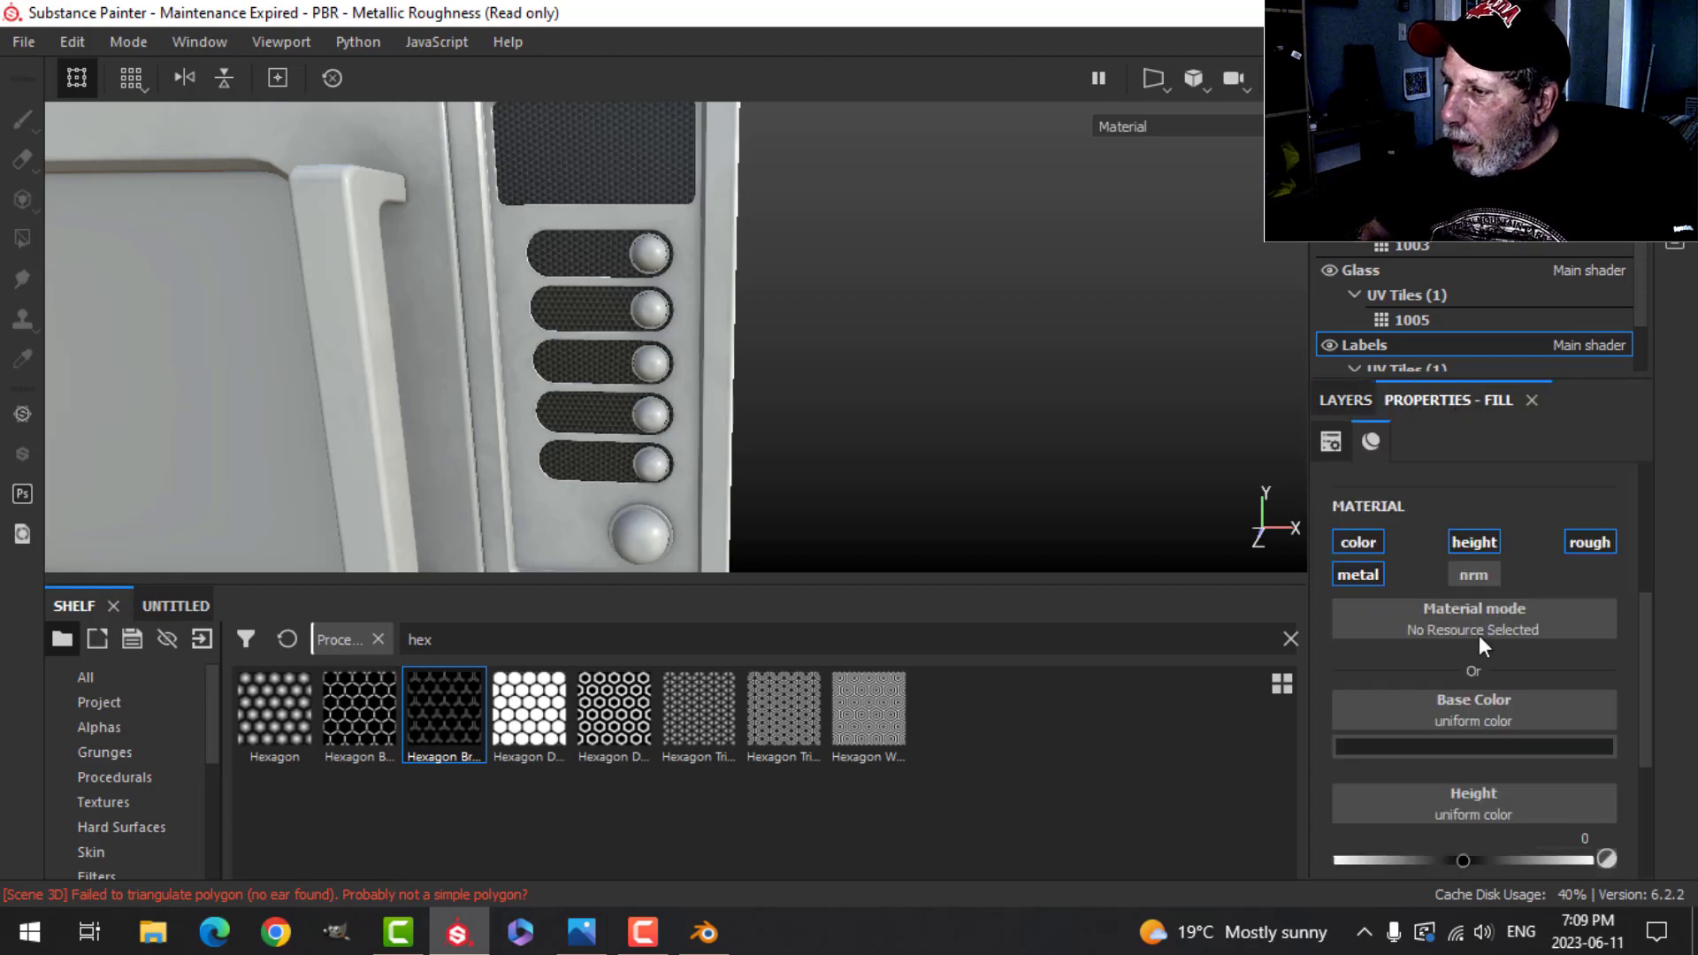
{"action": "left_click", "coordinate": [1484, 541]}
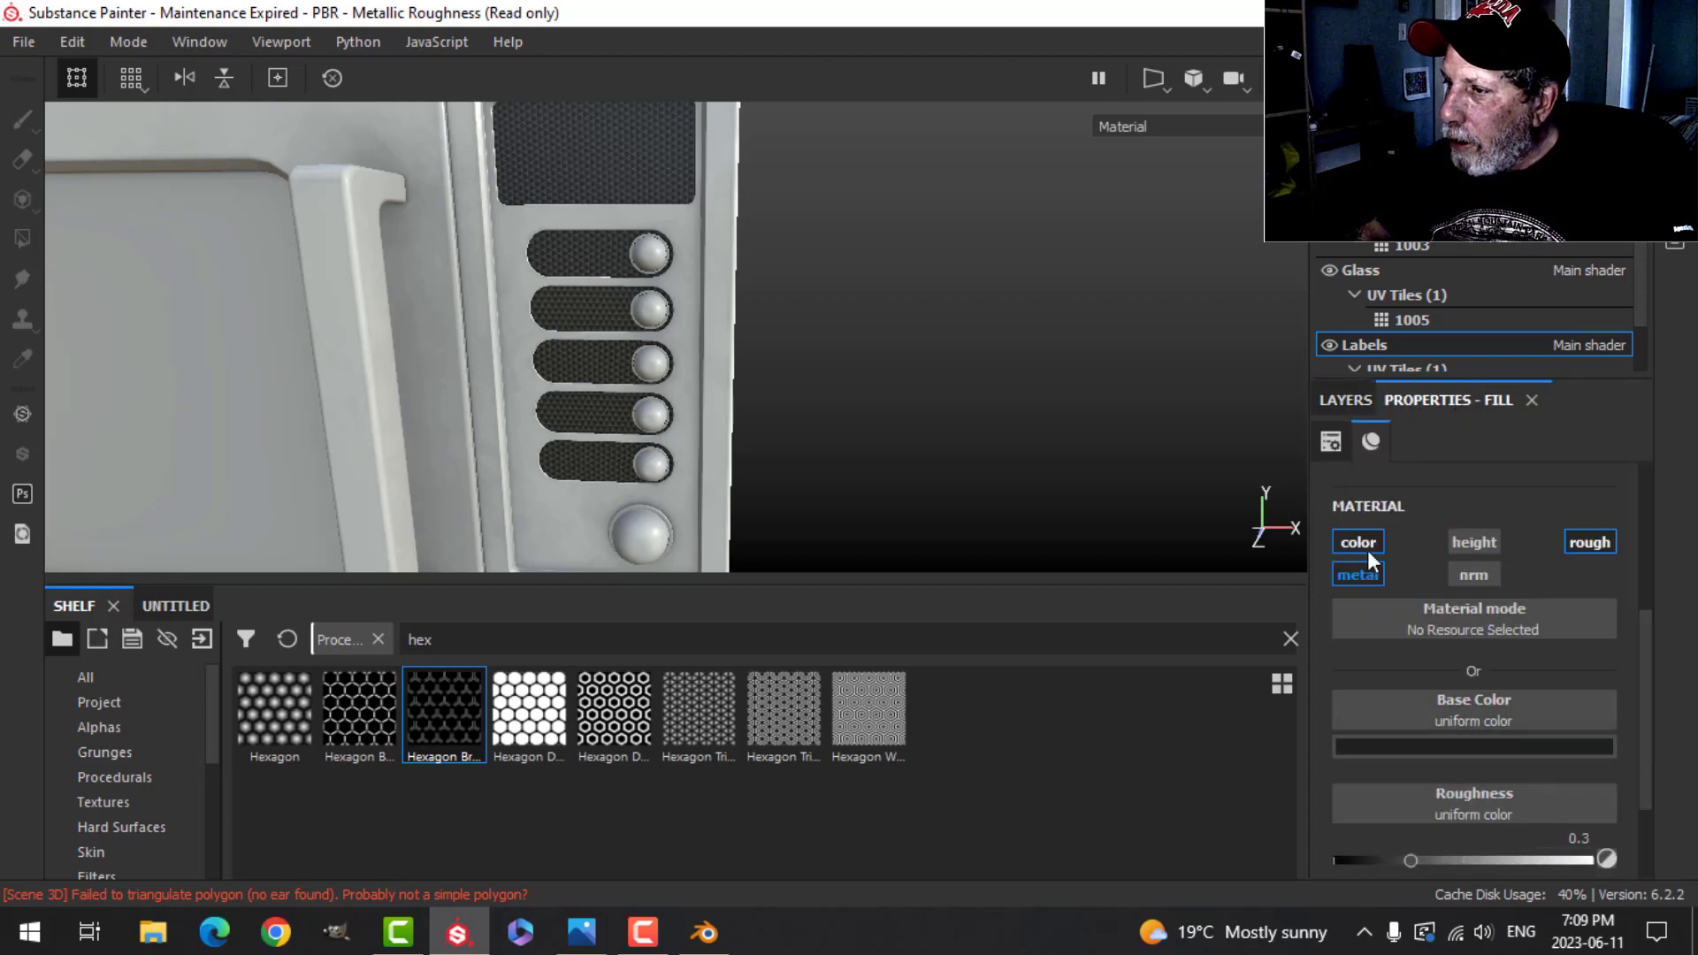
{"action": "scroll", "coordinate": [1503, 698], "scroll_direction": "down", "scroll_amount": 1}
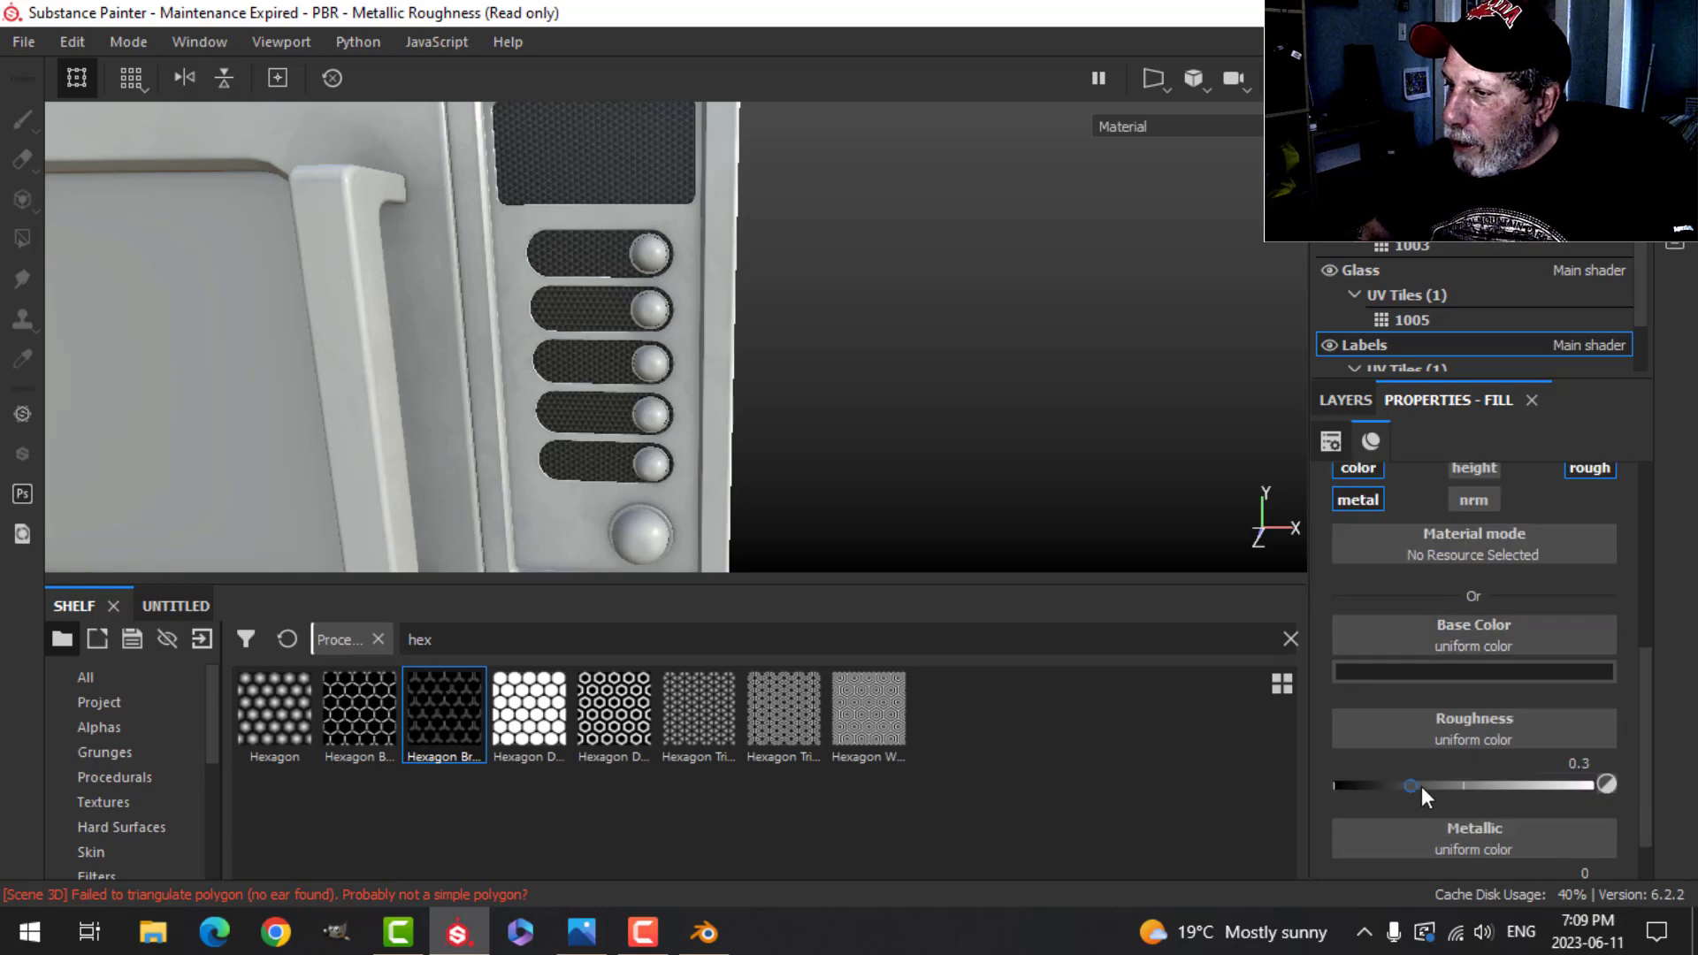
{"action": "left_click_drag", "start_coordinate": [1420, 788], "coordinate": [1347, 780]}
{"action": "scroll", "coordinate": [1494, 793], "scroll_direction": "down", "scroll_amount": 1}
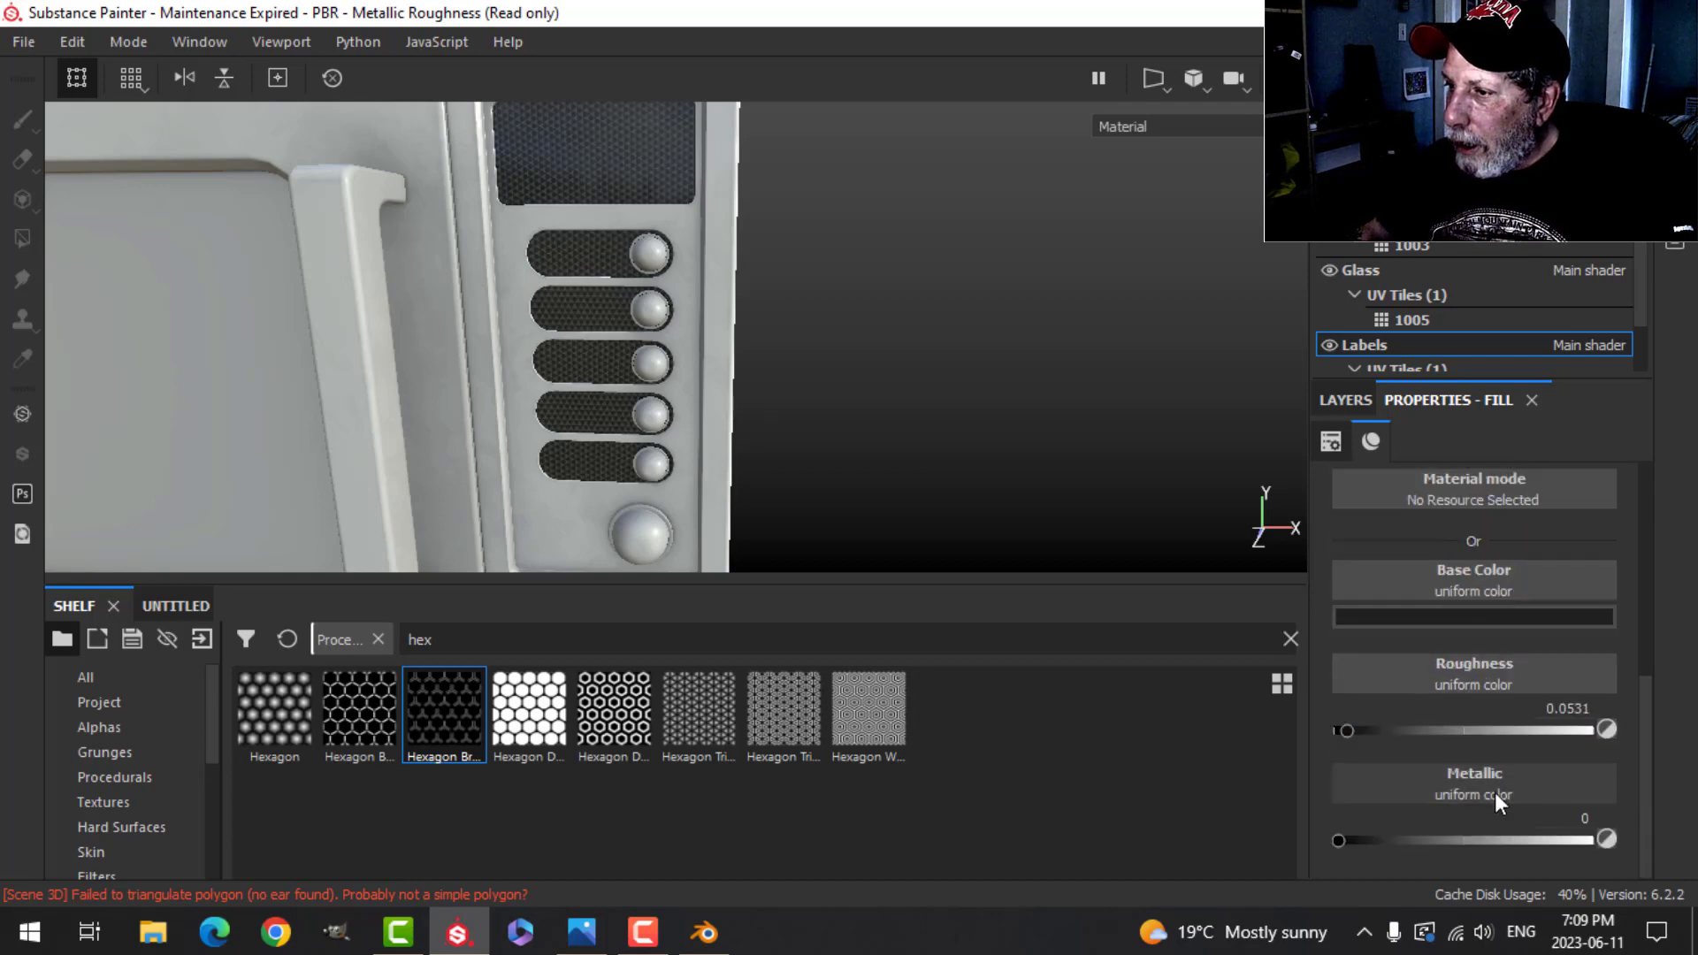
{"action": "left_click_drag", "start_coordinate": [1350, 843], "coordinate": [1547, 835]}
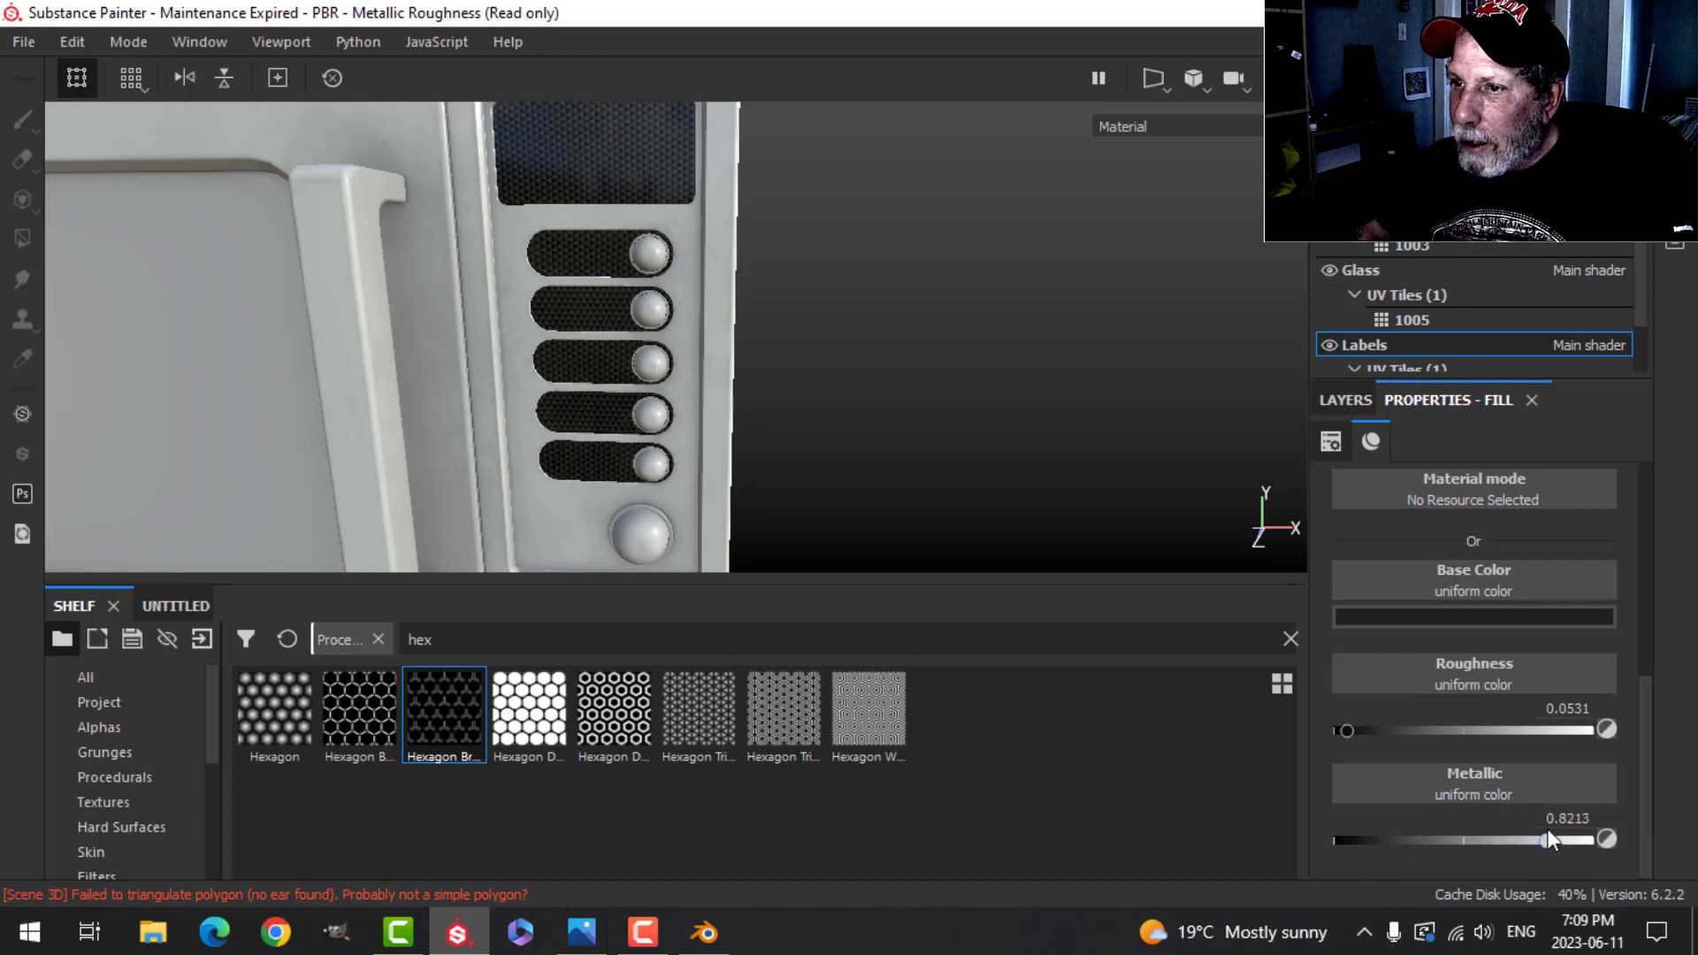
Step: Rename the Labels fill layer as Base
{"action": "left_click_drag", "start_coordinate": [845, 180], "coordinate": [849, 405], "text": "alt"}
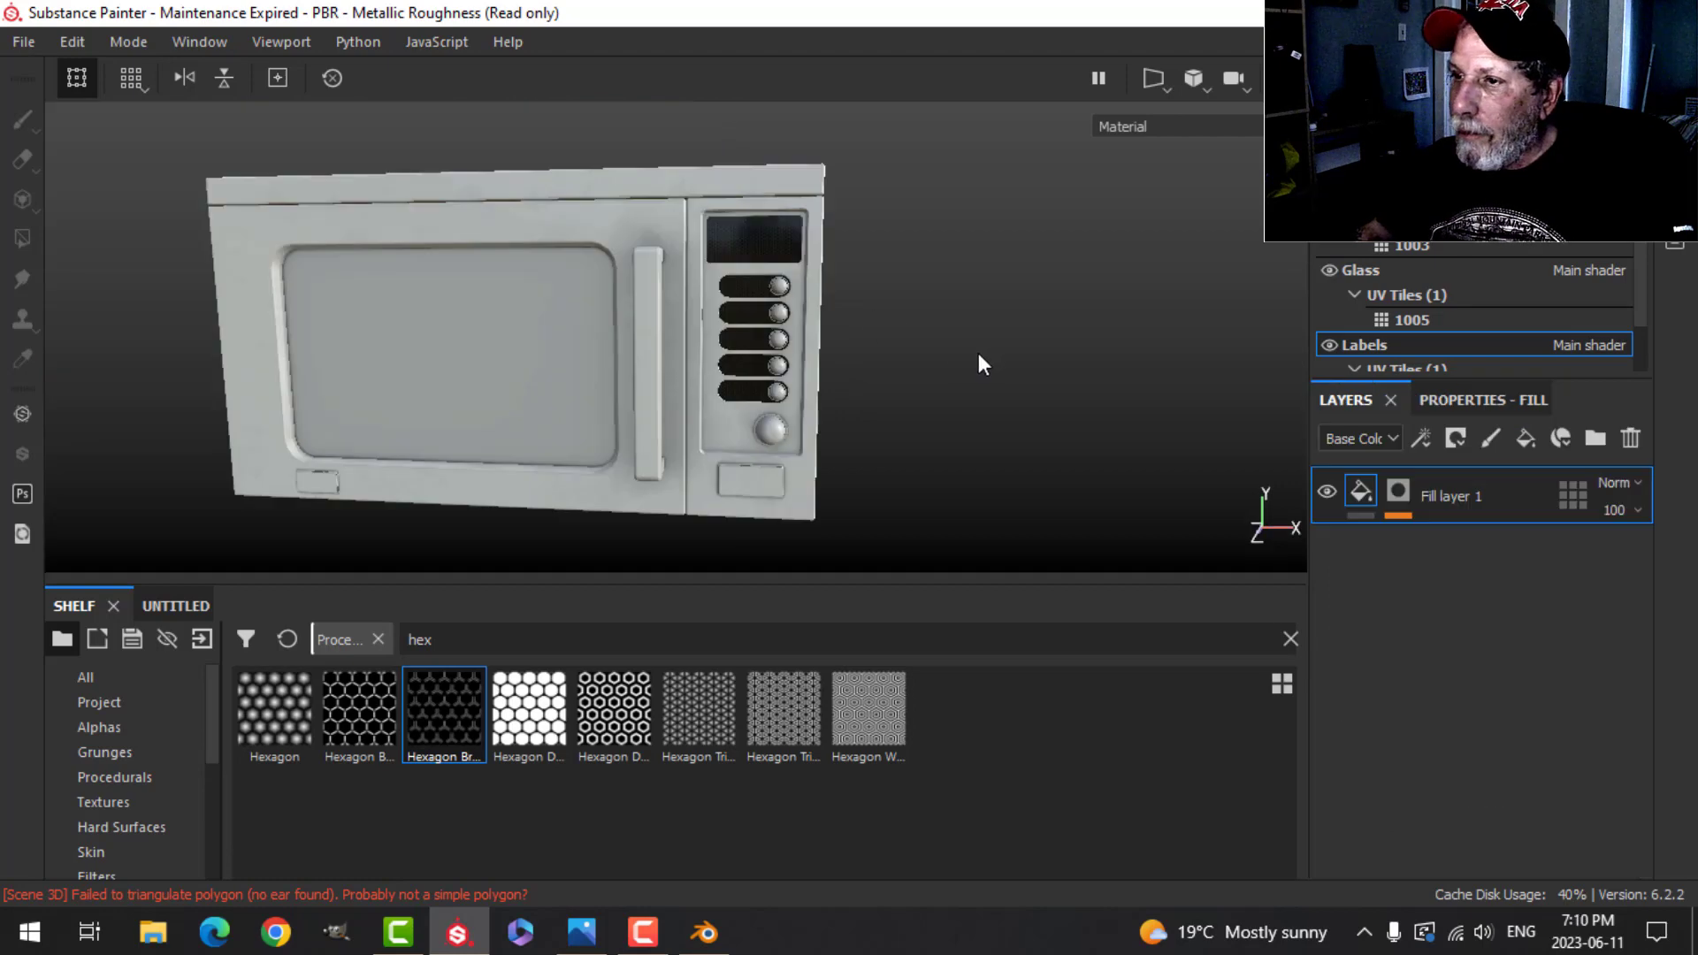
{"action": "left_click_drag", "start_coordinate": [978, 353], "coordinate": [979, 392], "text": "alt"}
{"action": "scroll", "coordinate": [978, 380], "scroll_direction": "up", "scroll_amount": 3}
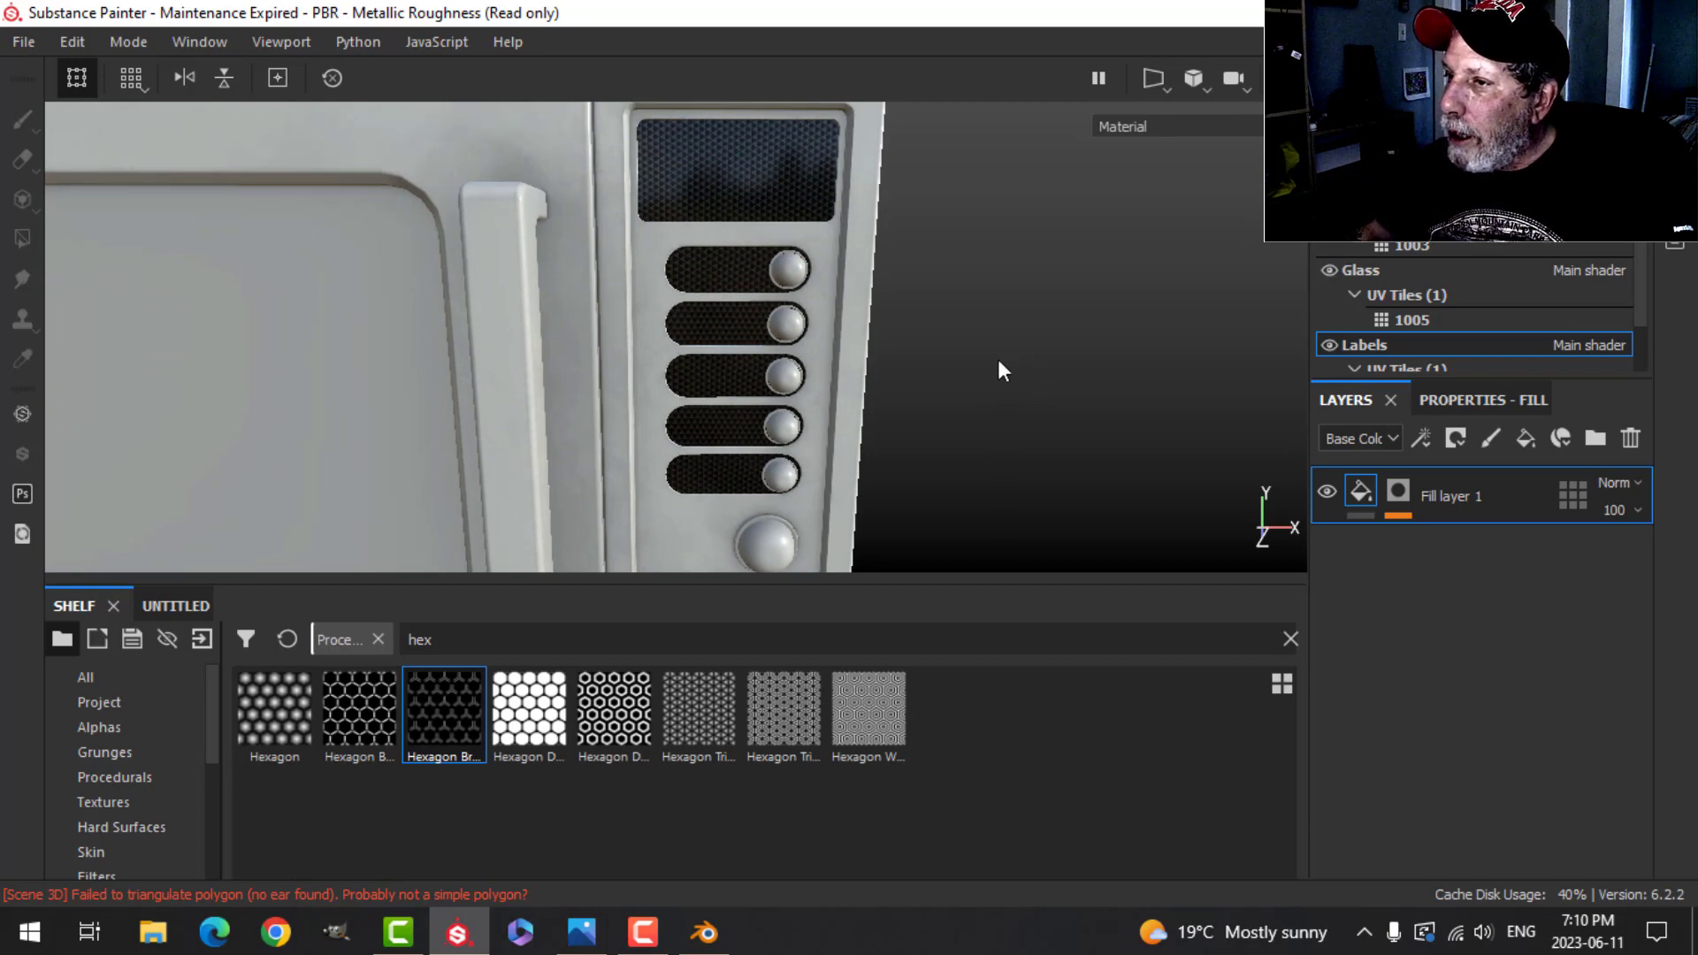
{"action": "double_click", "coordinate": [1455, 497]}
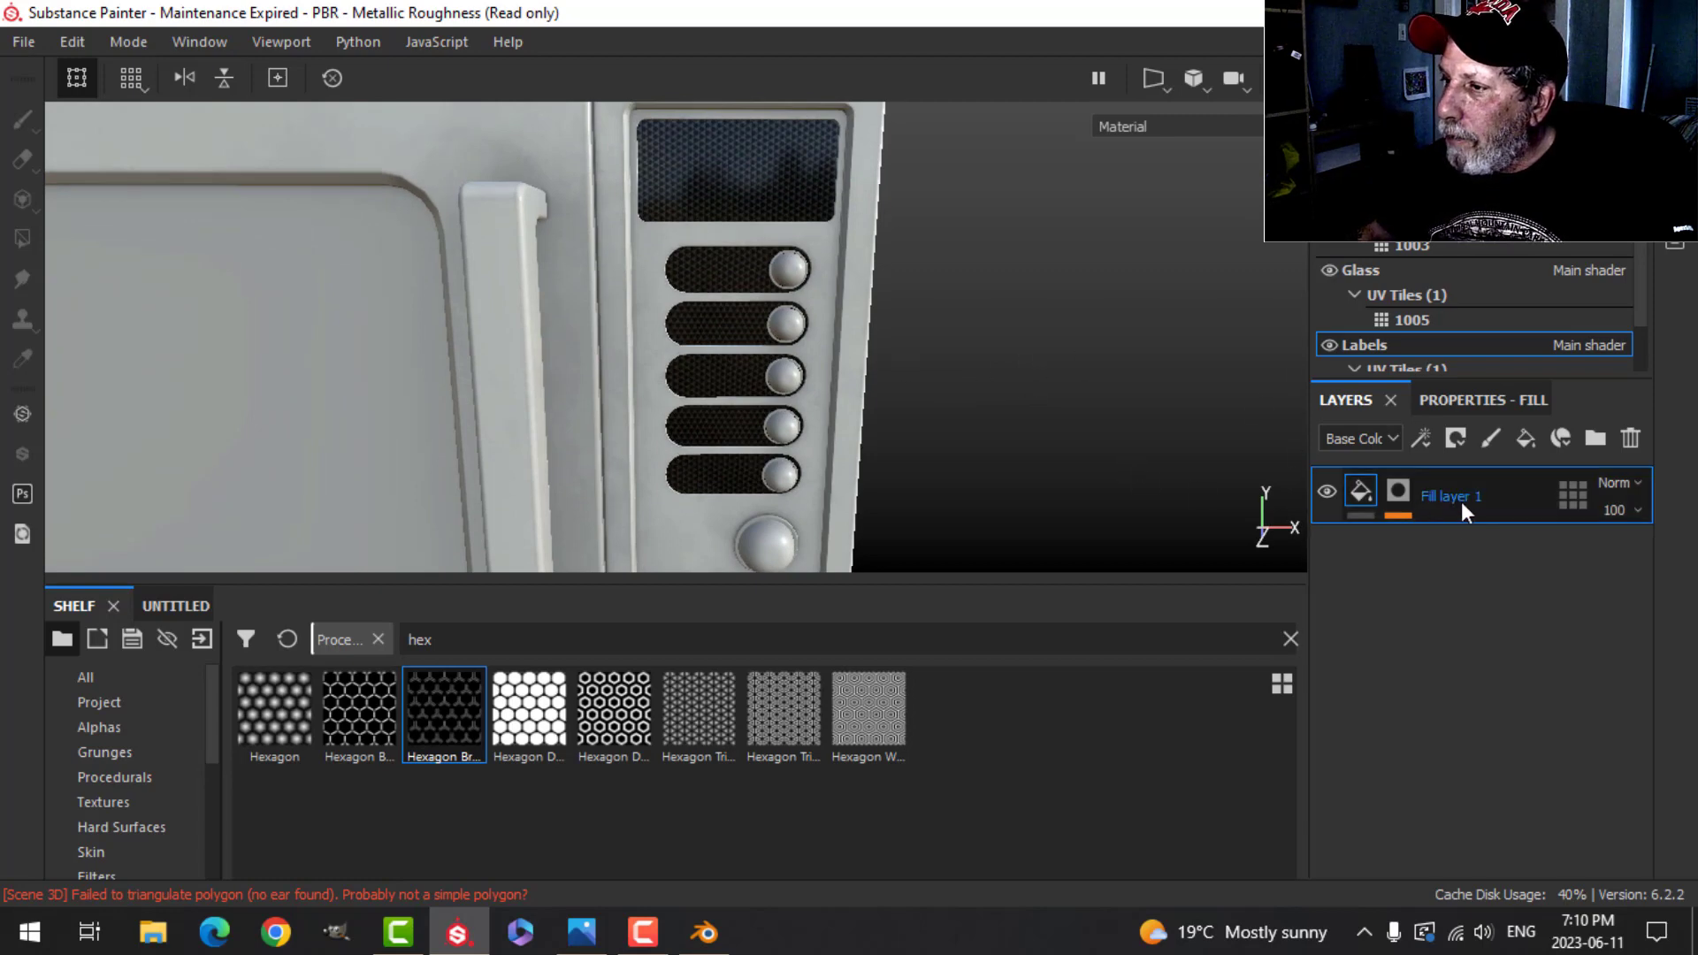
{"action": "type", "text": "Base"}
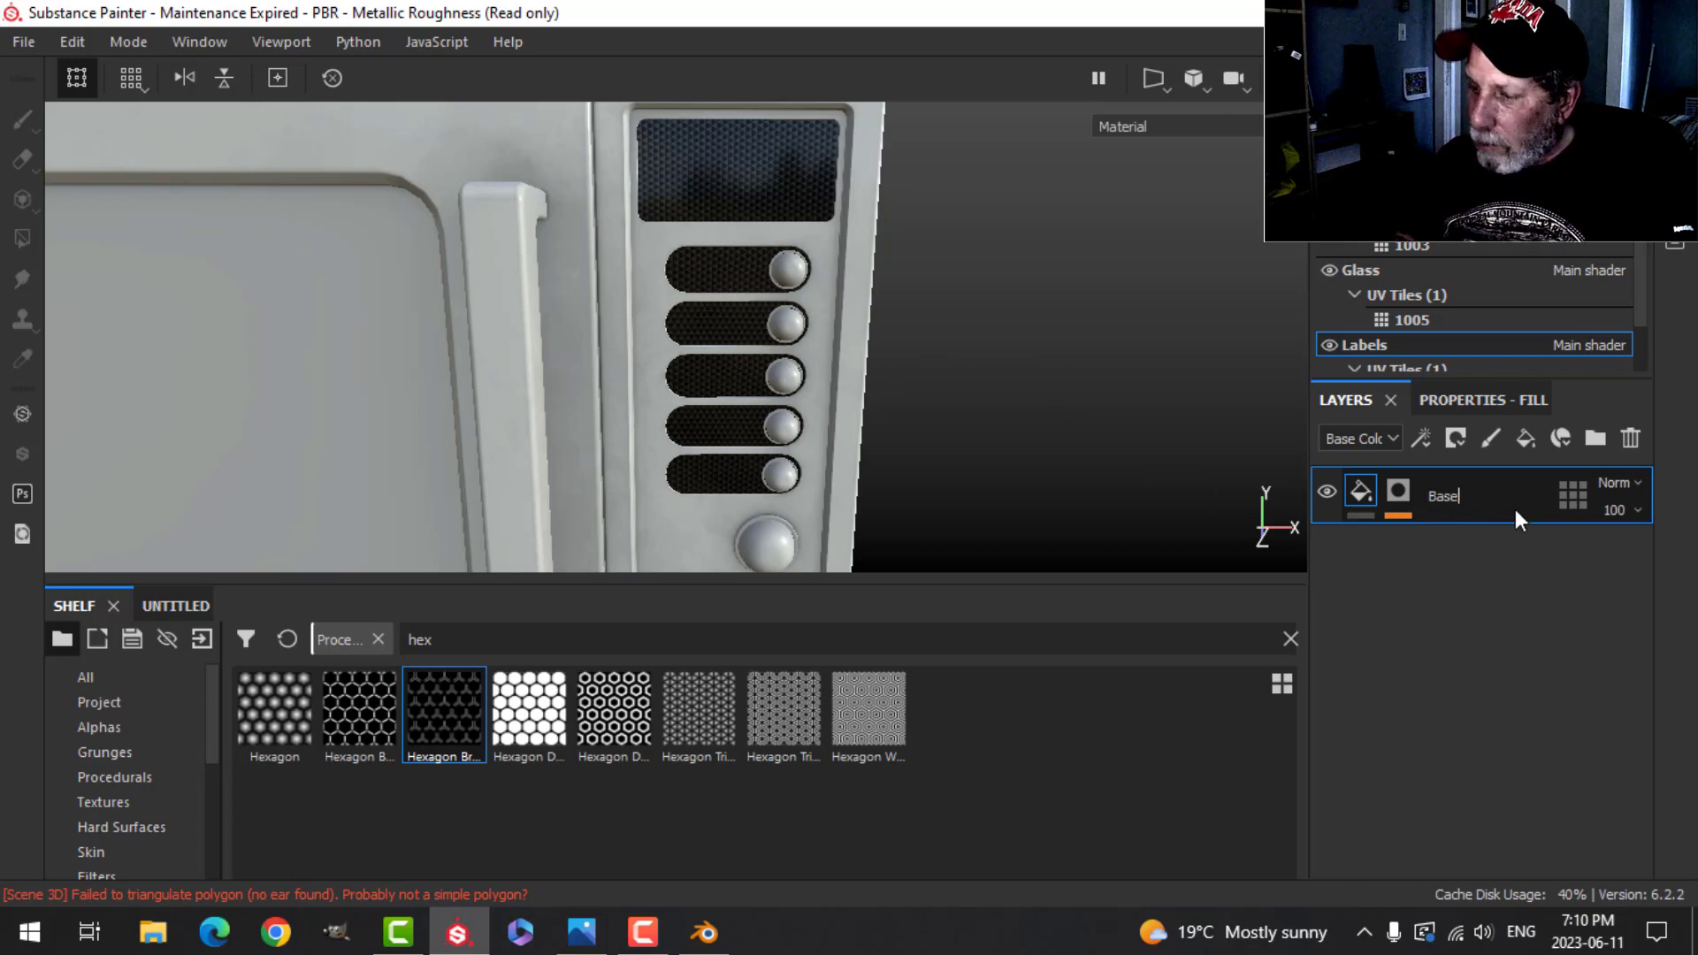
{"action": "key", "text": "Return"}
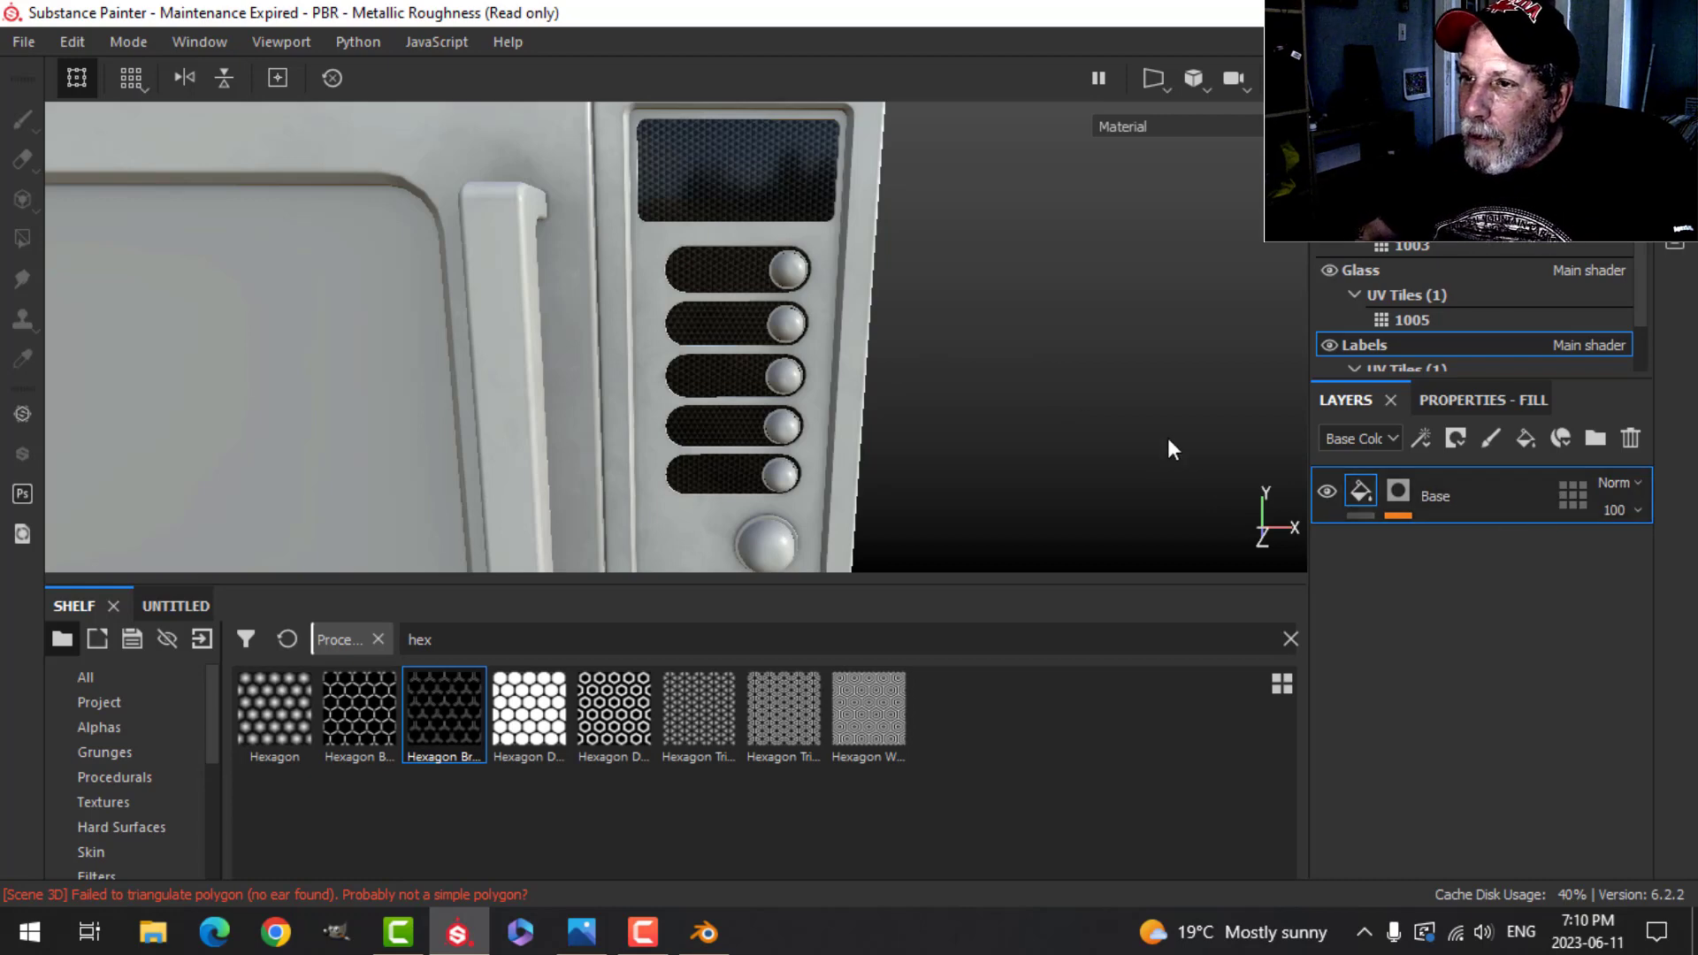
Step: Add a paint layer above Base and add an Emissive channel to the Labels texture set
{"action": "left_click_drag", "start_coordinate": [999, 423], "coordinate": [995, 416], "text": "alt"}
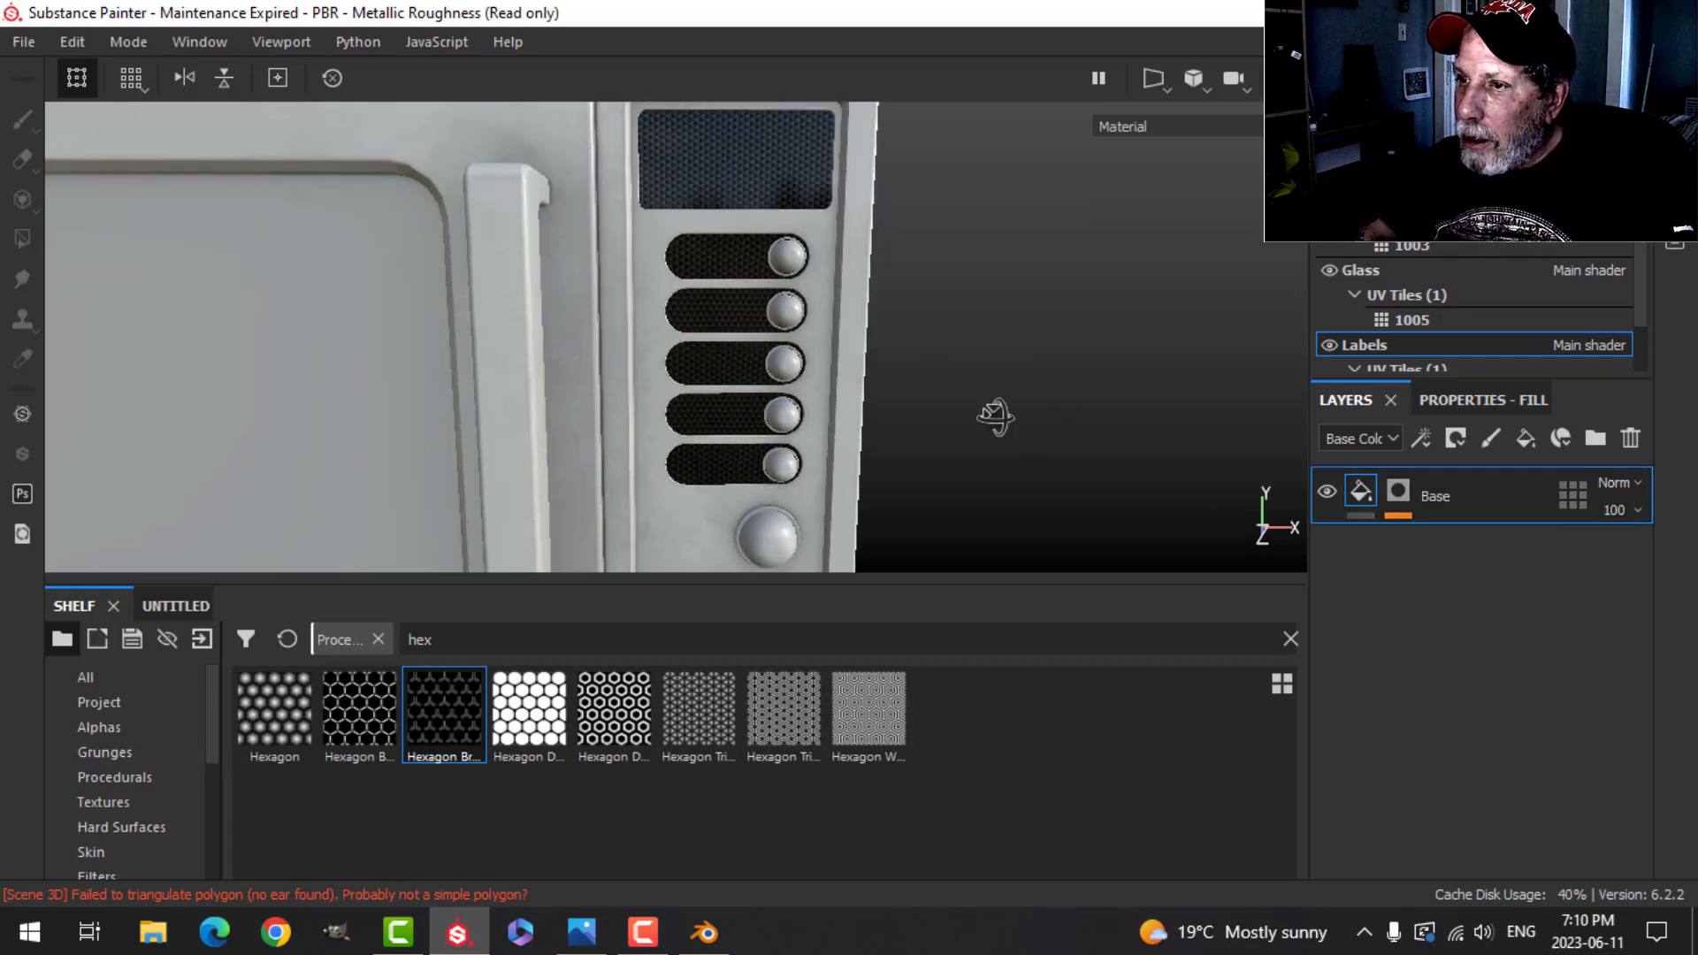
{"action": "left_click", "coordinate": [1492, 438]}
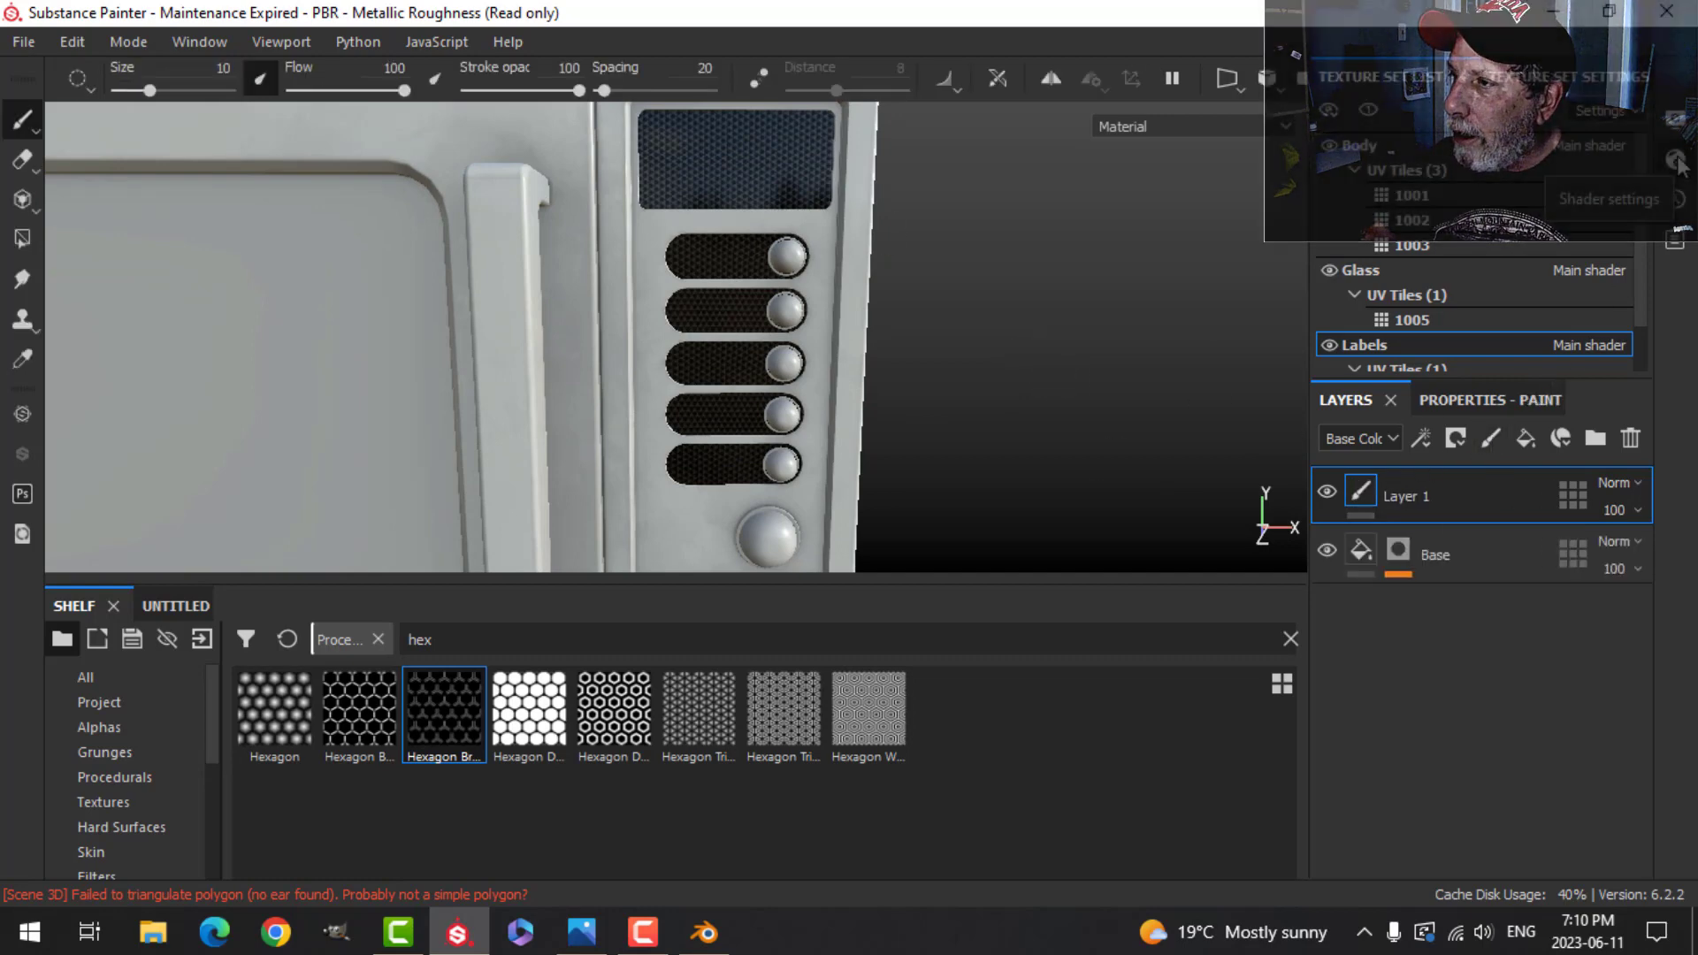
{"action": "left_click", "coordinate": [1535, 84]}
{"action": "scroll", "coordinate": [1634, 250], "scroll_direction": "up", "scroll_amount": 5}
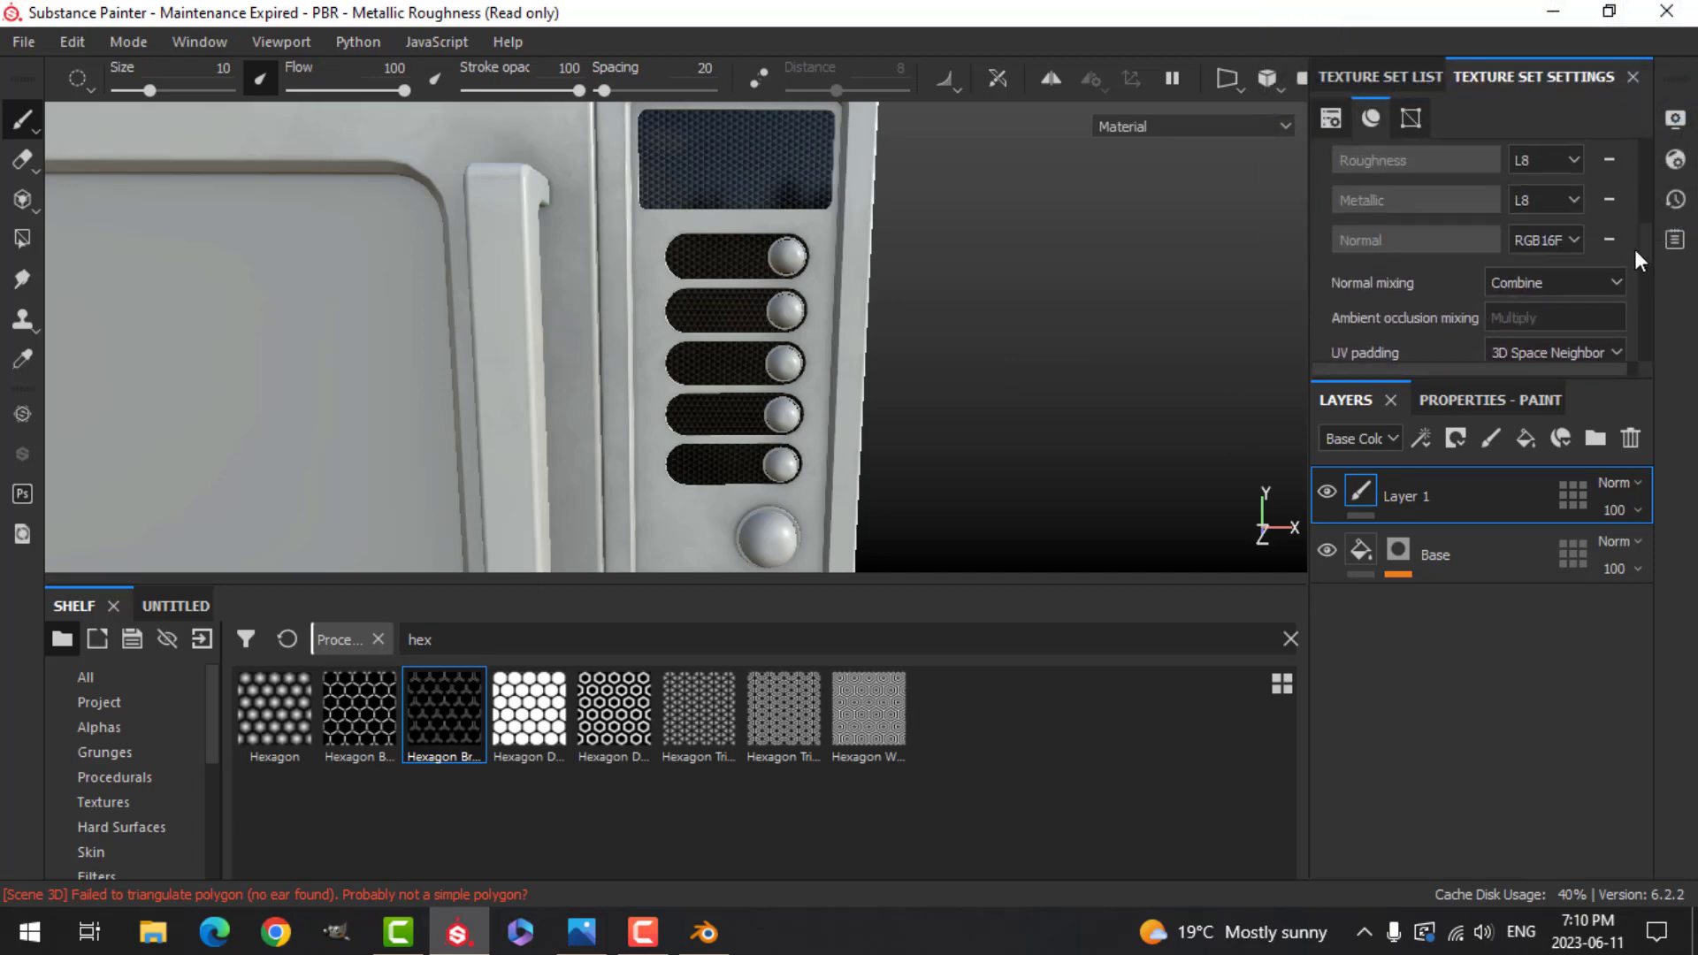
{"action": "left_click", "coordinate": [1610, 193]}
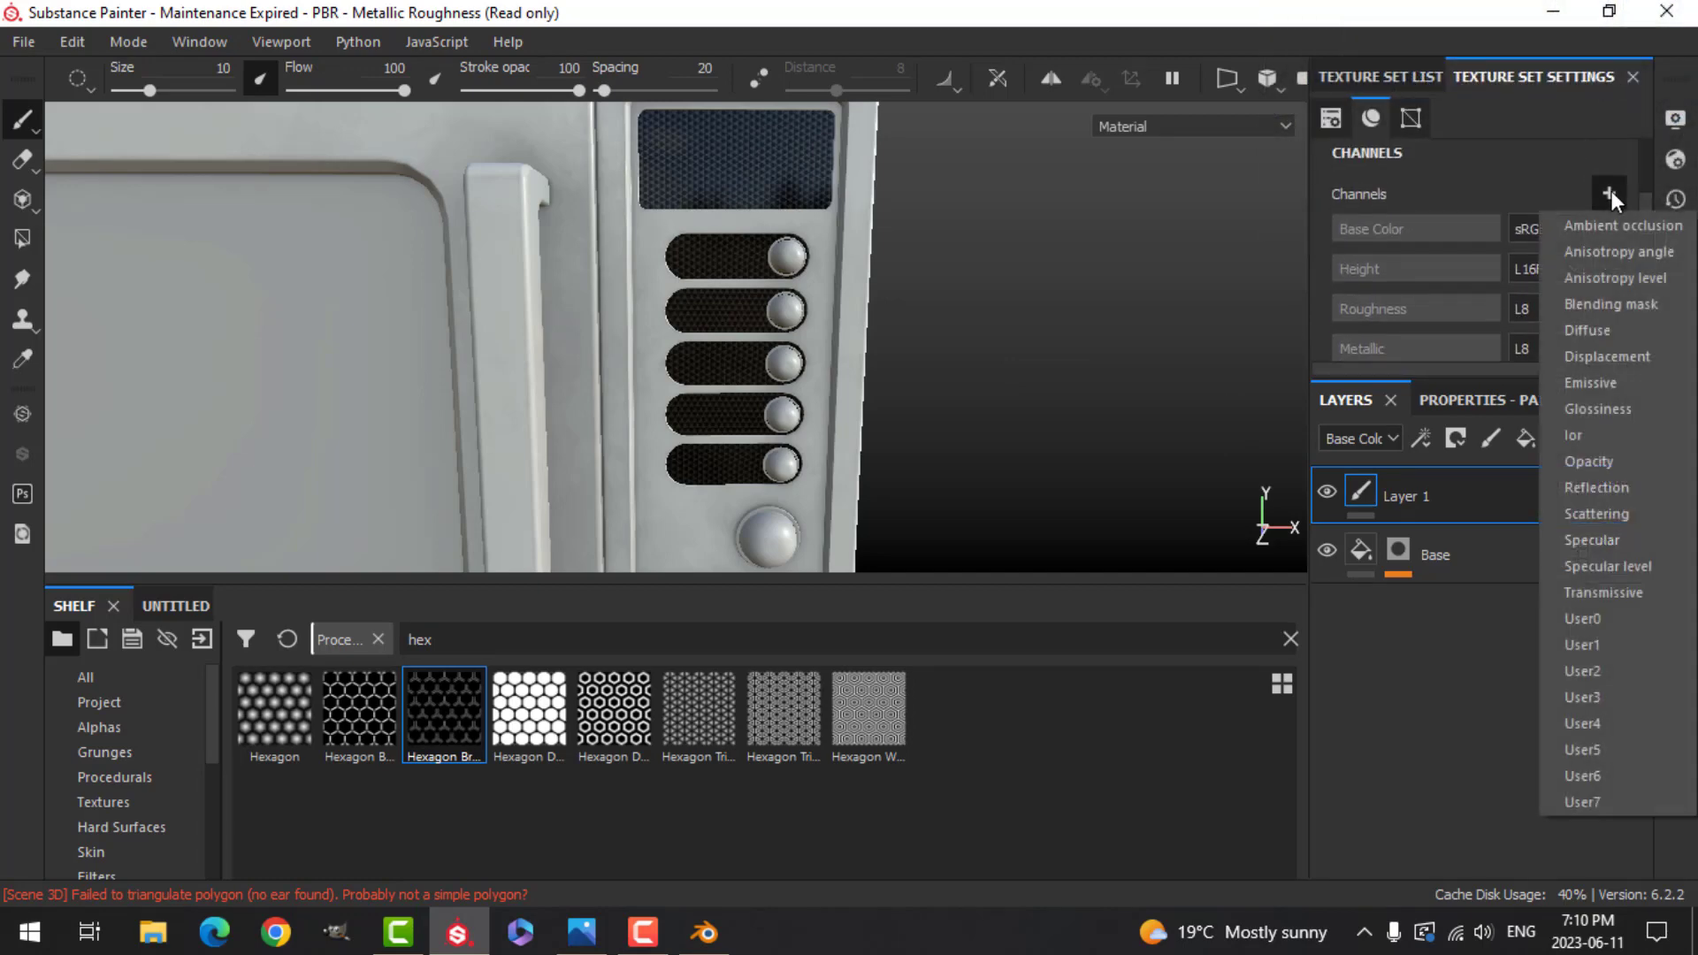
{"action": "left_click", "coordinate": [1593, 381]}
Step: Set the main shader's emissive intensity to about 8.77
{"action": "left_click", "coordinate": [1675, 160]}
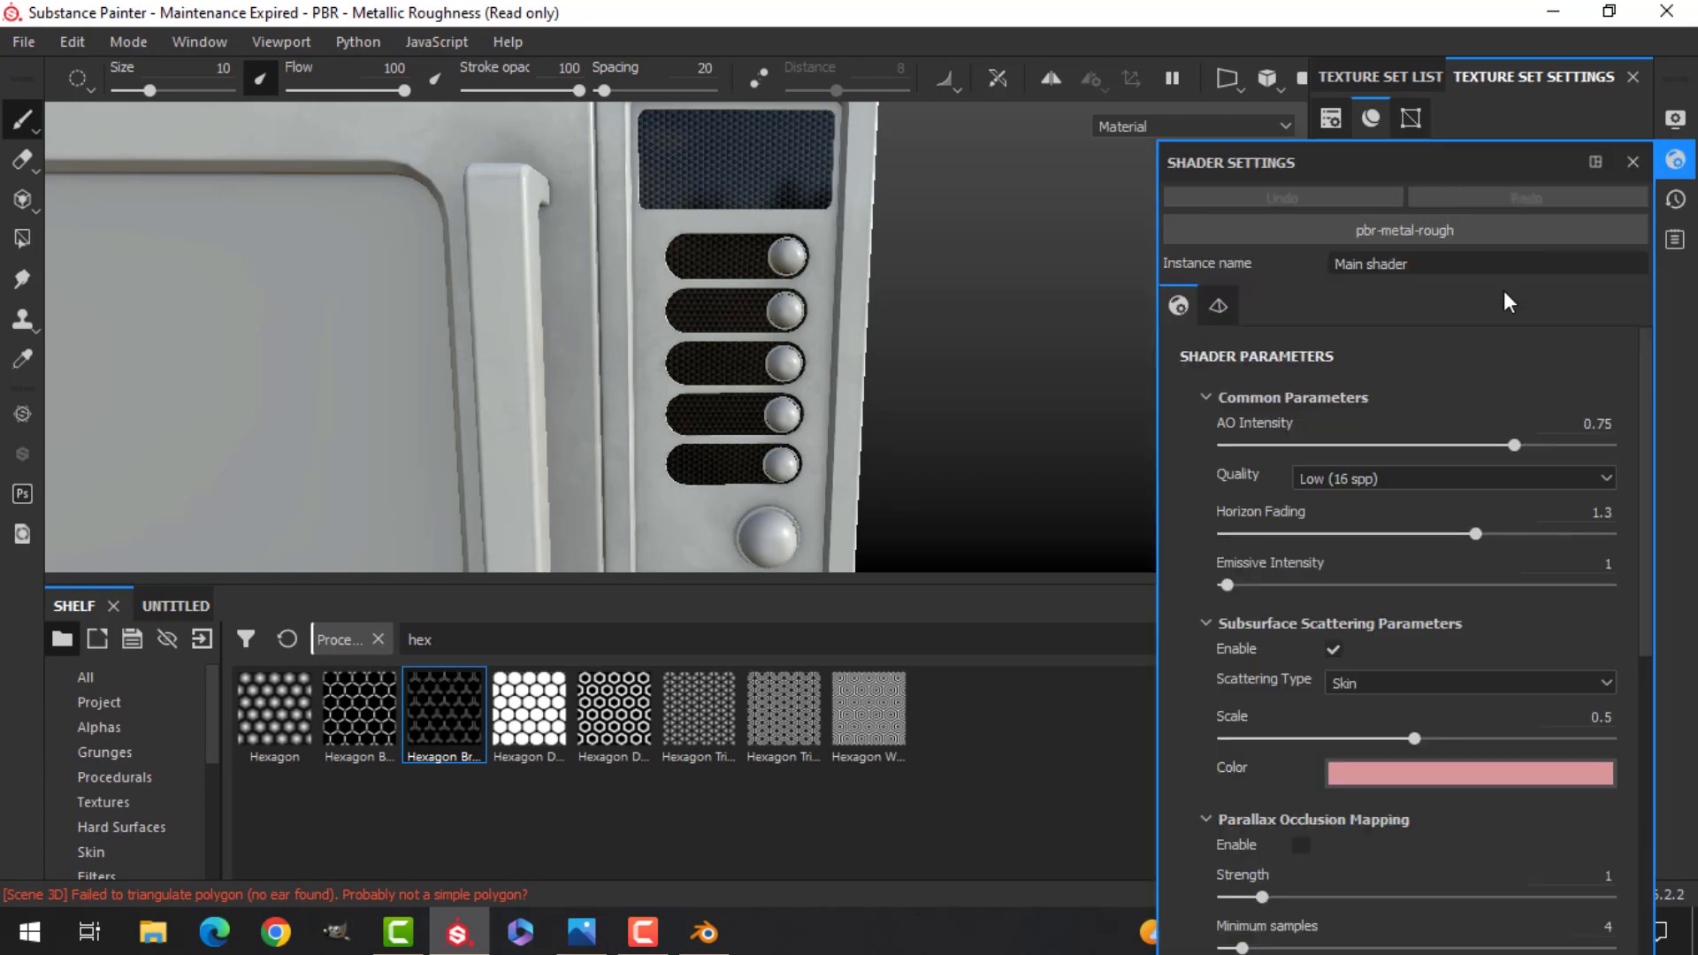
{"action": "left_click_drag", "start_coordinate": [1231, 586], "coordinate": [1256, 575]}
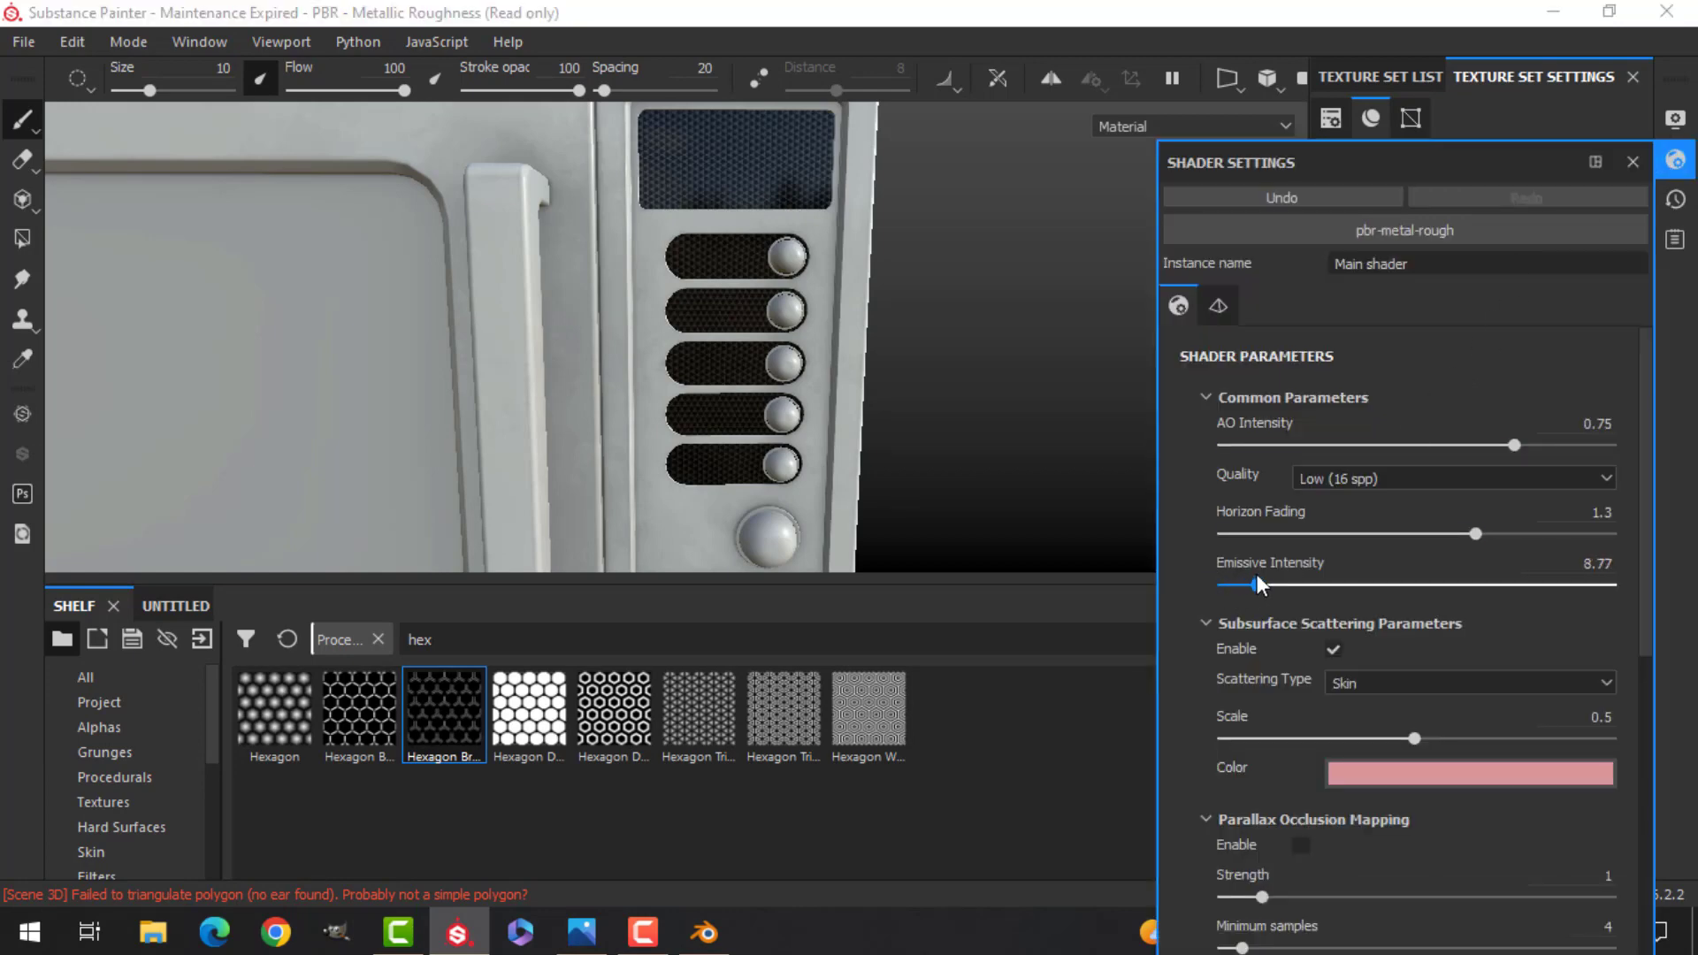
{"action": "left_click", "coordinate": [1676, 162]}
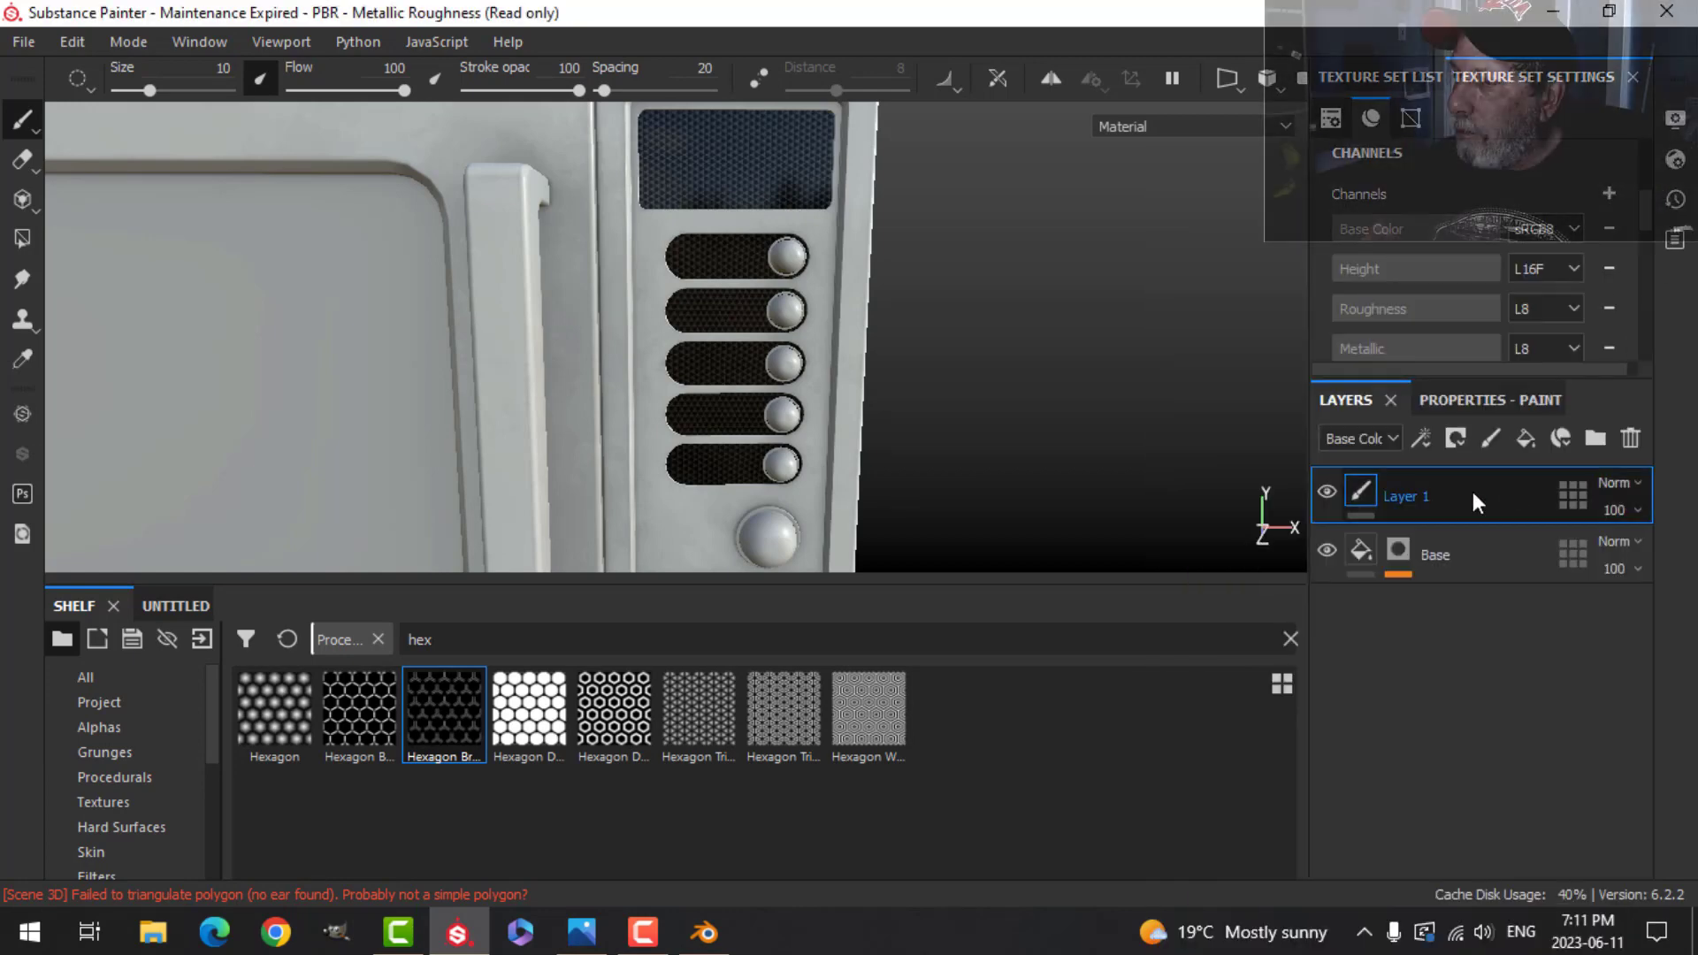
Step: Make the new layer's brush paint only the emissive channel, using a bright green emissive color
{"action": "left_click", "coordinate": [1455, 400]}
{"action": "scroll", "coordinate": [1543, 650], "scroll_direction": "down", "scroll_amount": 10}
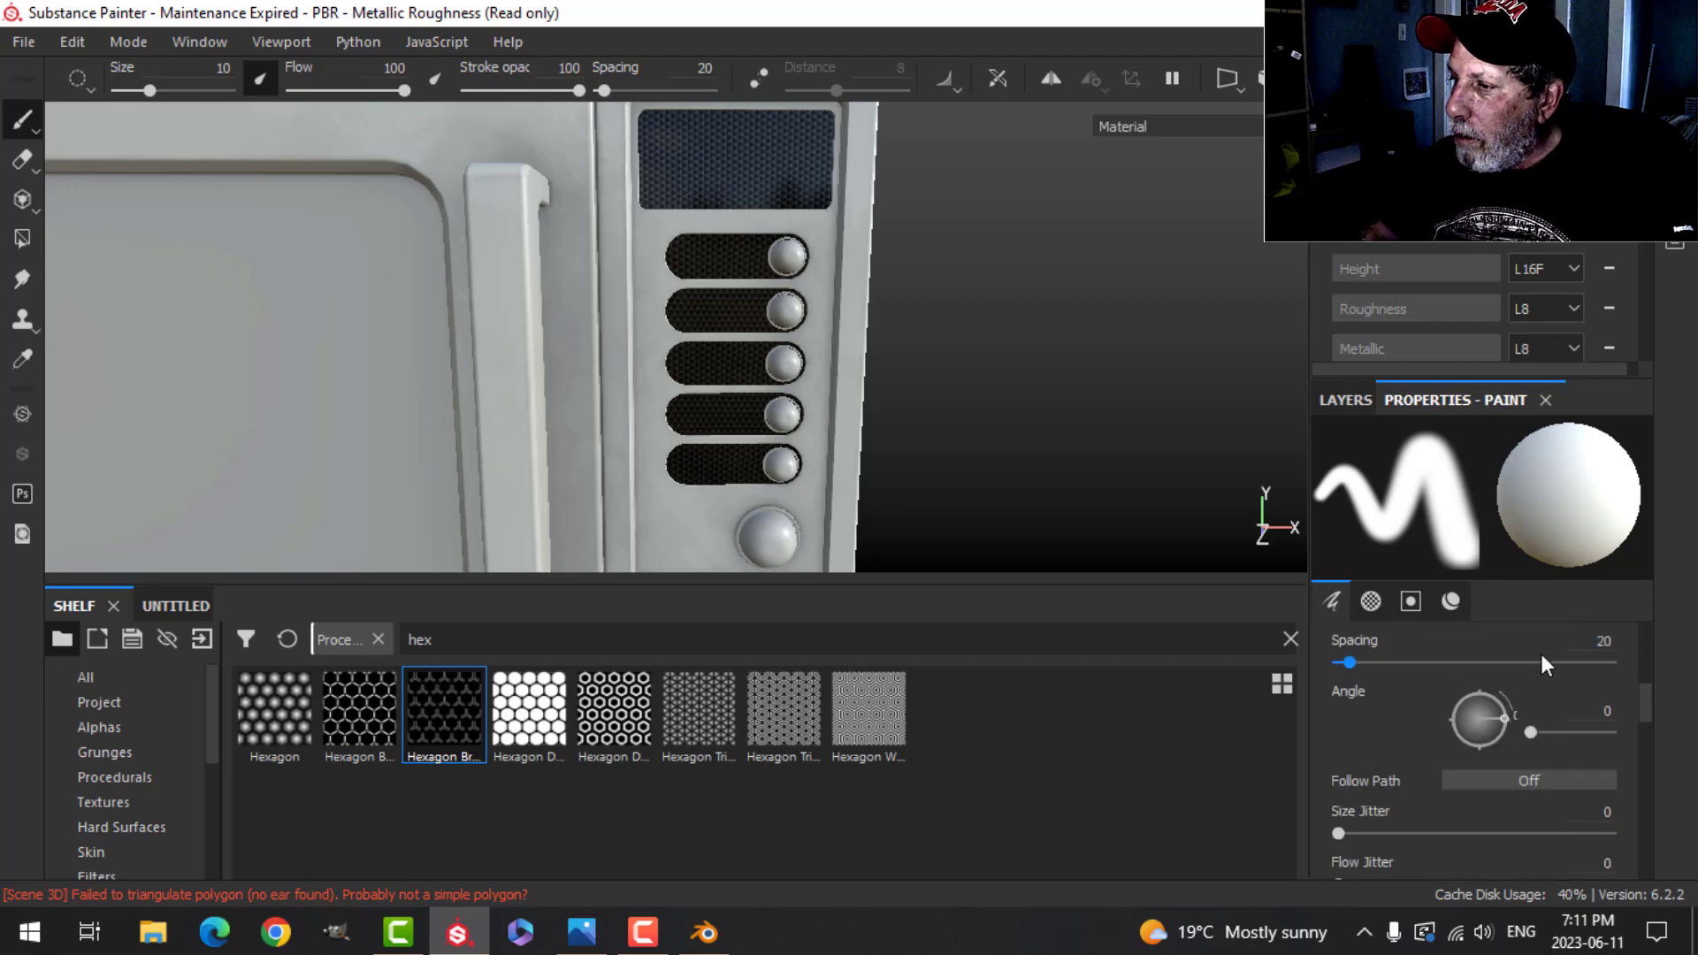
{"action": "scroll", "coordinate": [1534, 681], "scroll_direction": "down", "scroll_amount": 10}
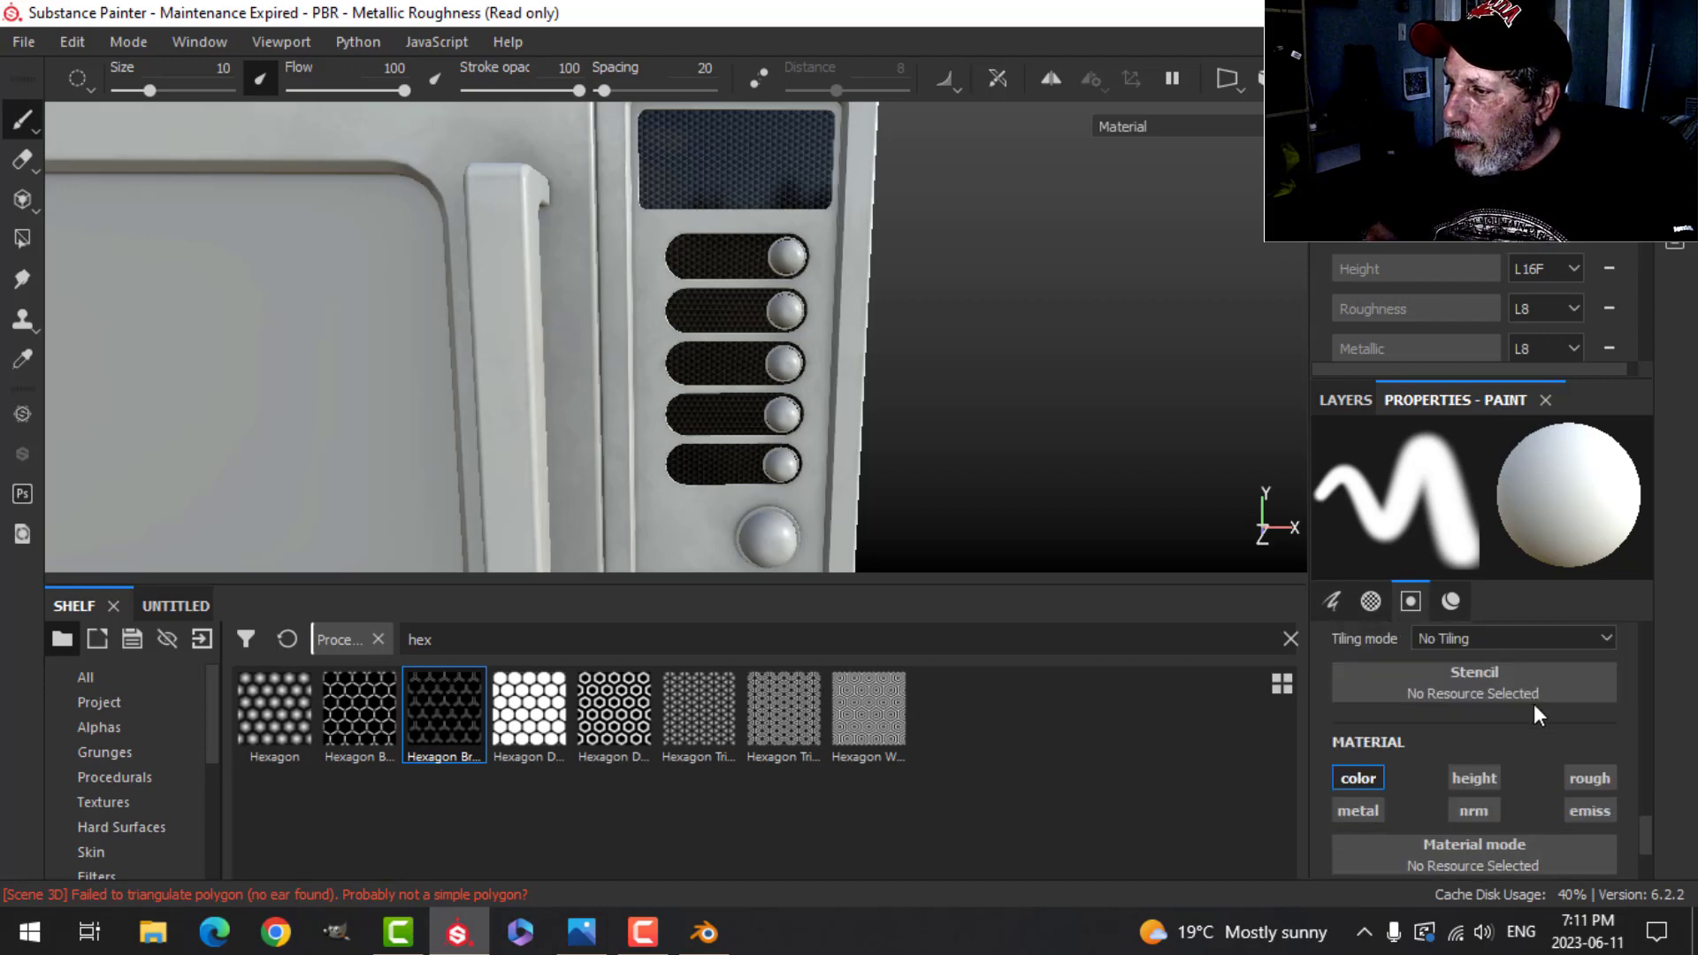
{"action": "left_click", "coordinate": [1590, 671]}
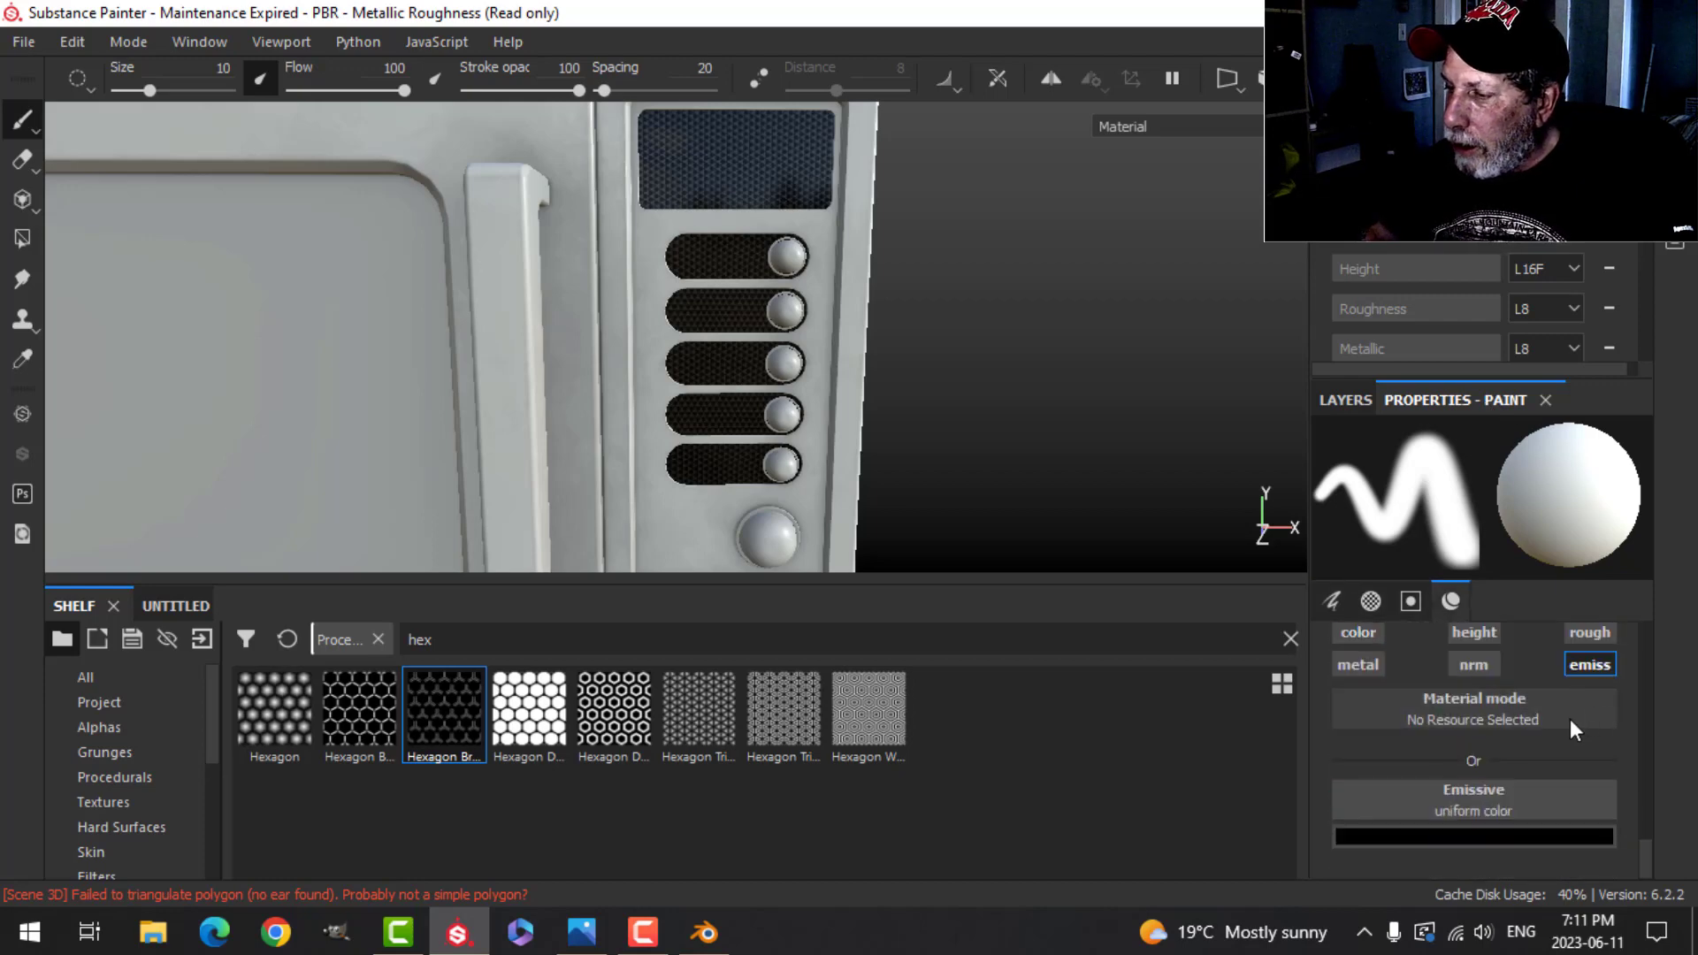
{"action": "left_click", "coordinate": [1528, 835]}
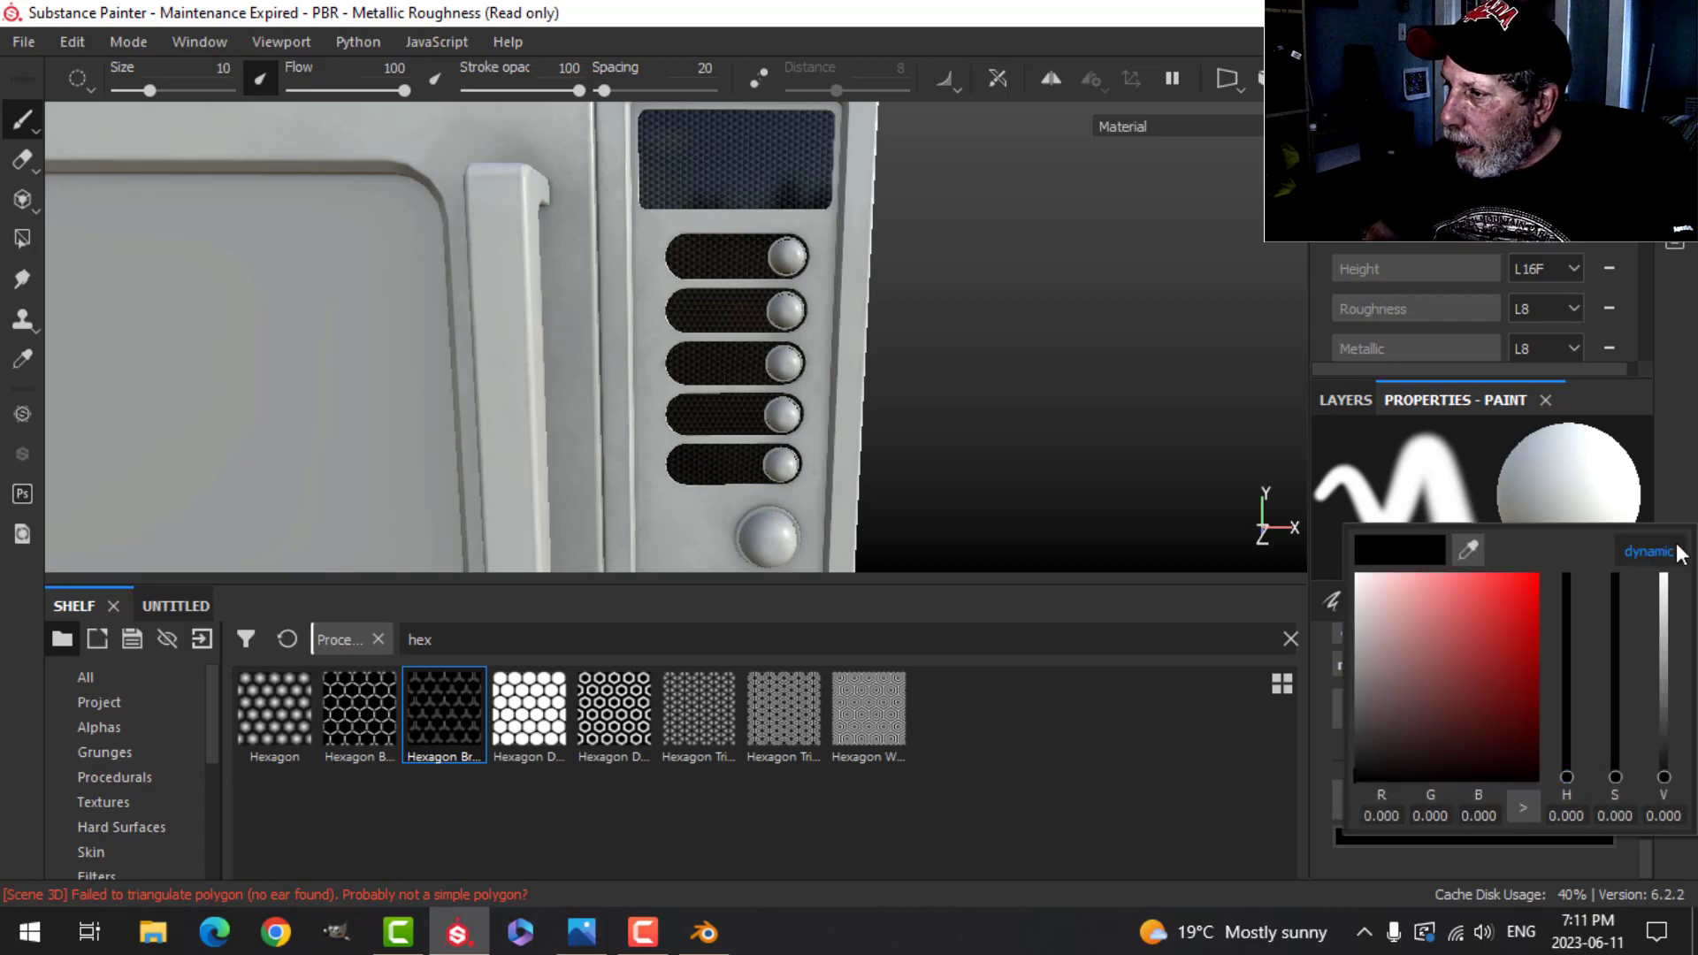
{"action": "left_click_drag", "start_coordinate": [1571, 766], "coordinate": [1561, 729]}
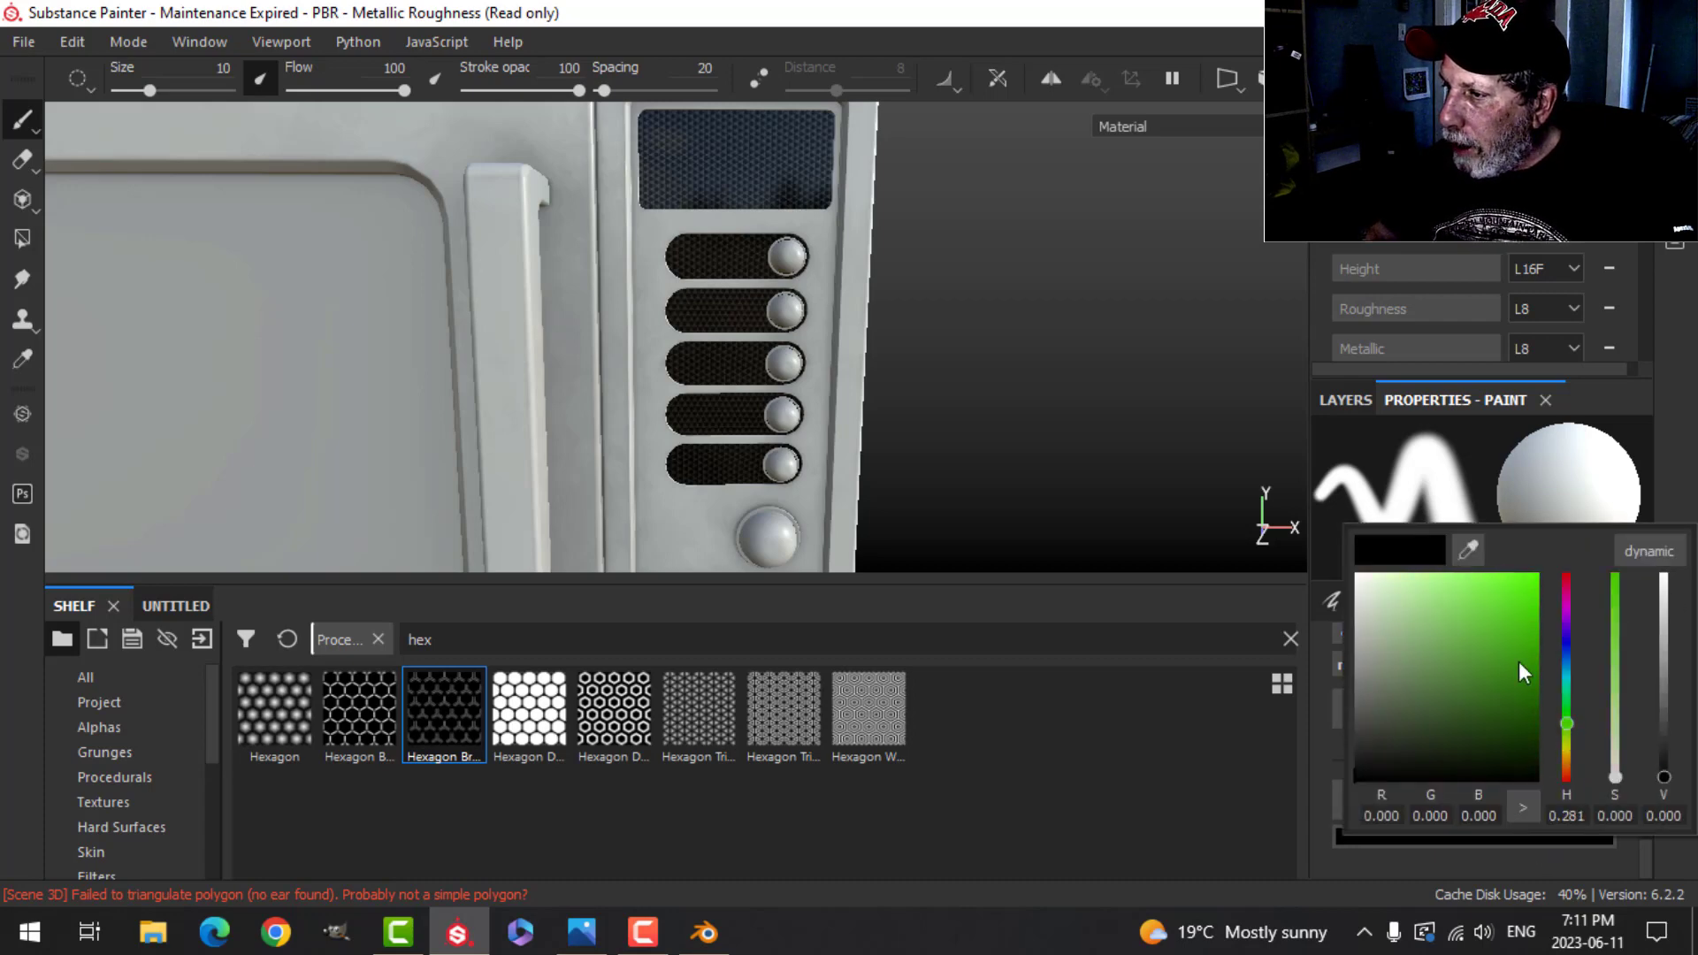
{"action": "left_click", "coordinate": [1493, 603]}
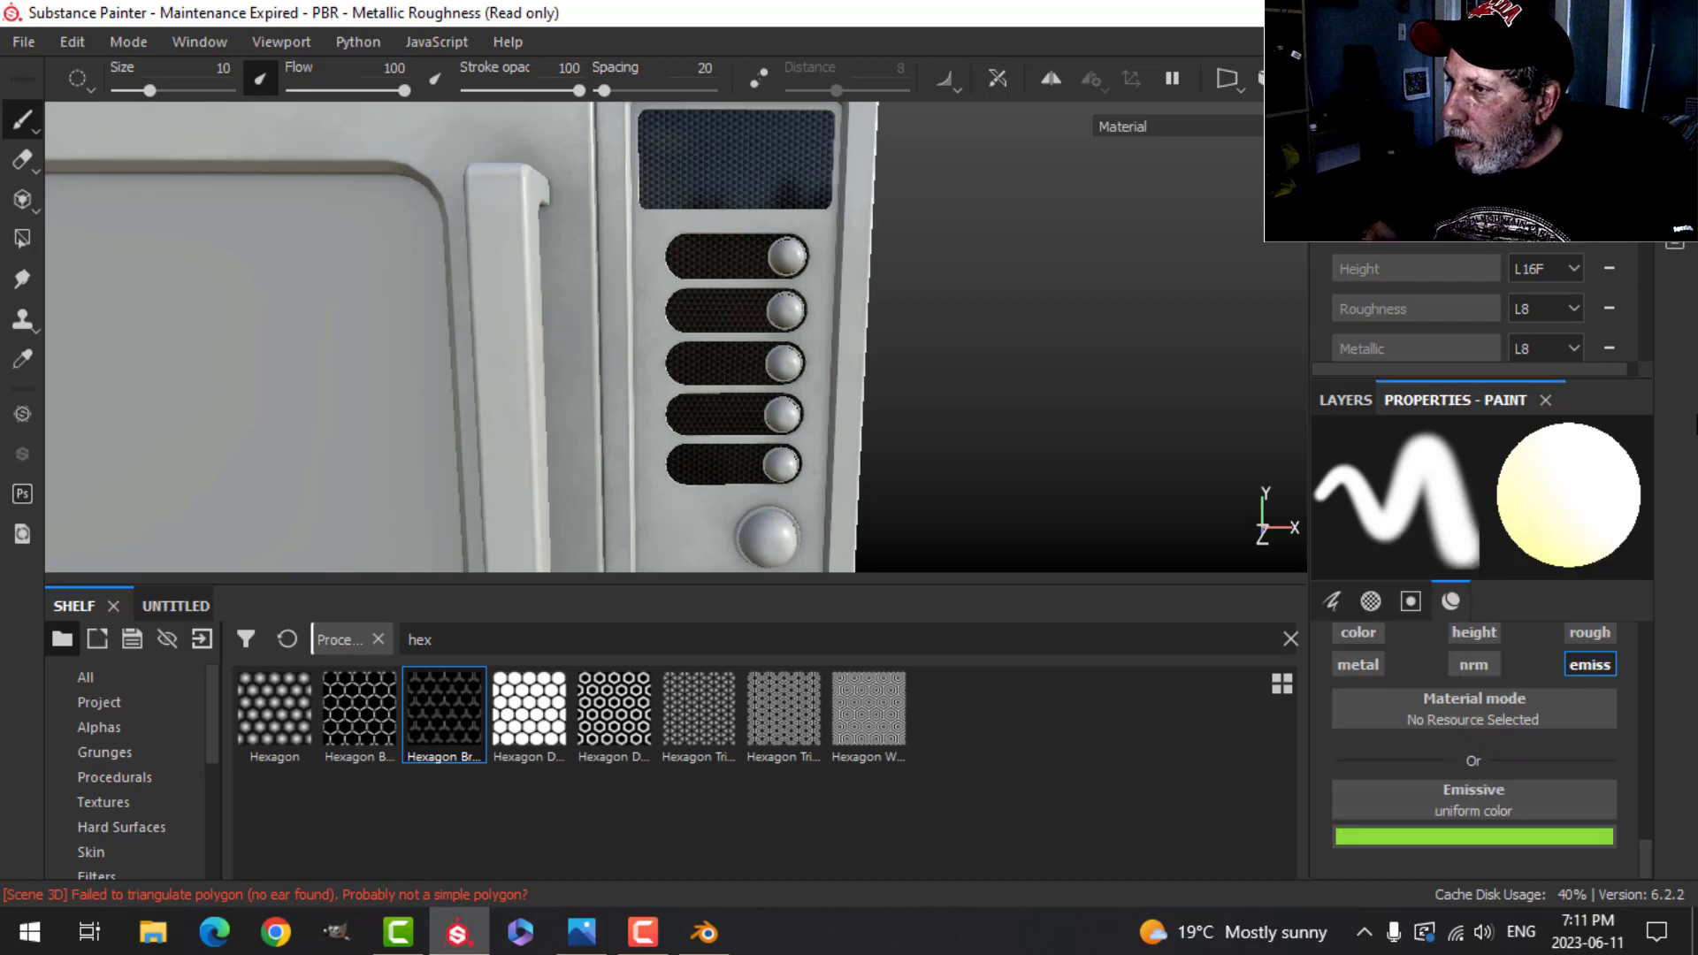
{"action": "left_click", "coordinate": [1337, 399]}
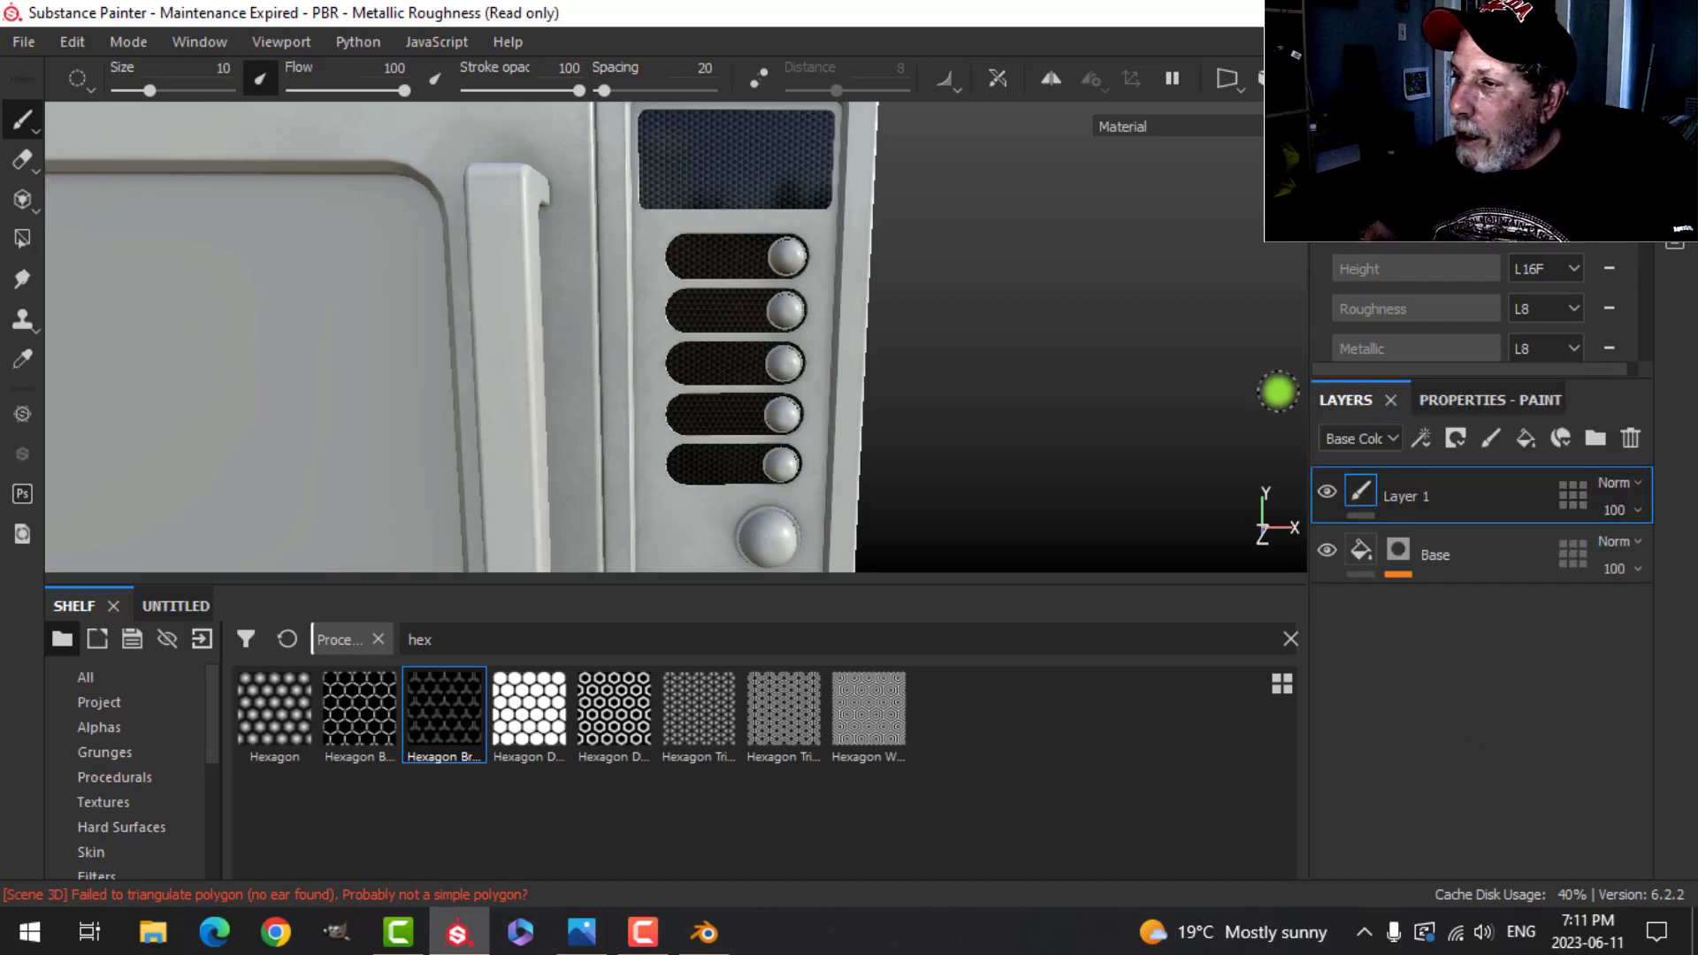
Step: Search the alphas for "font" and choose the Courier font alpha for the brush
{"action": "left_click", "coordinate": [102, 725]}
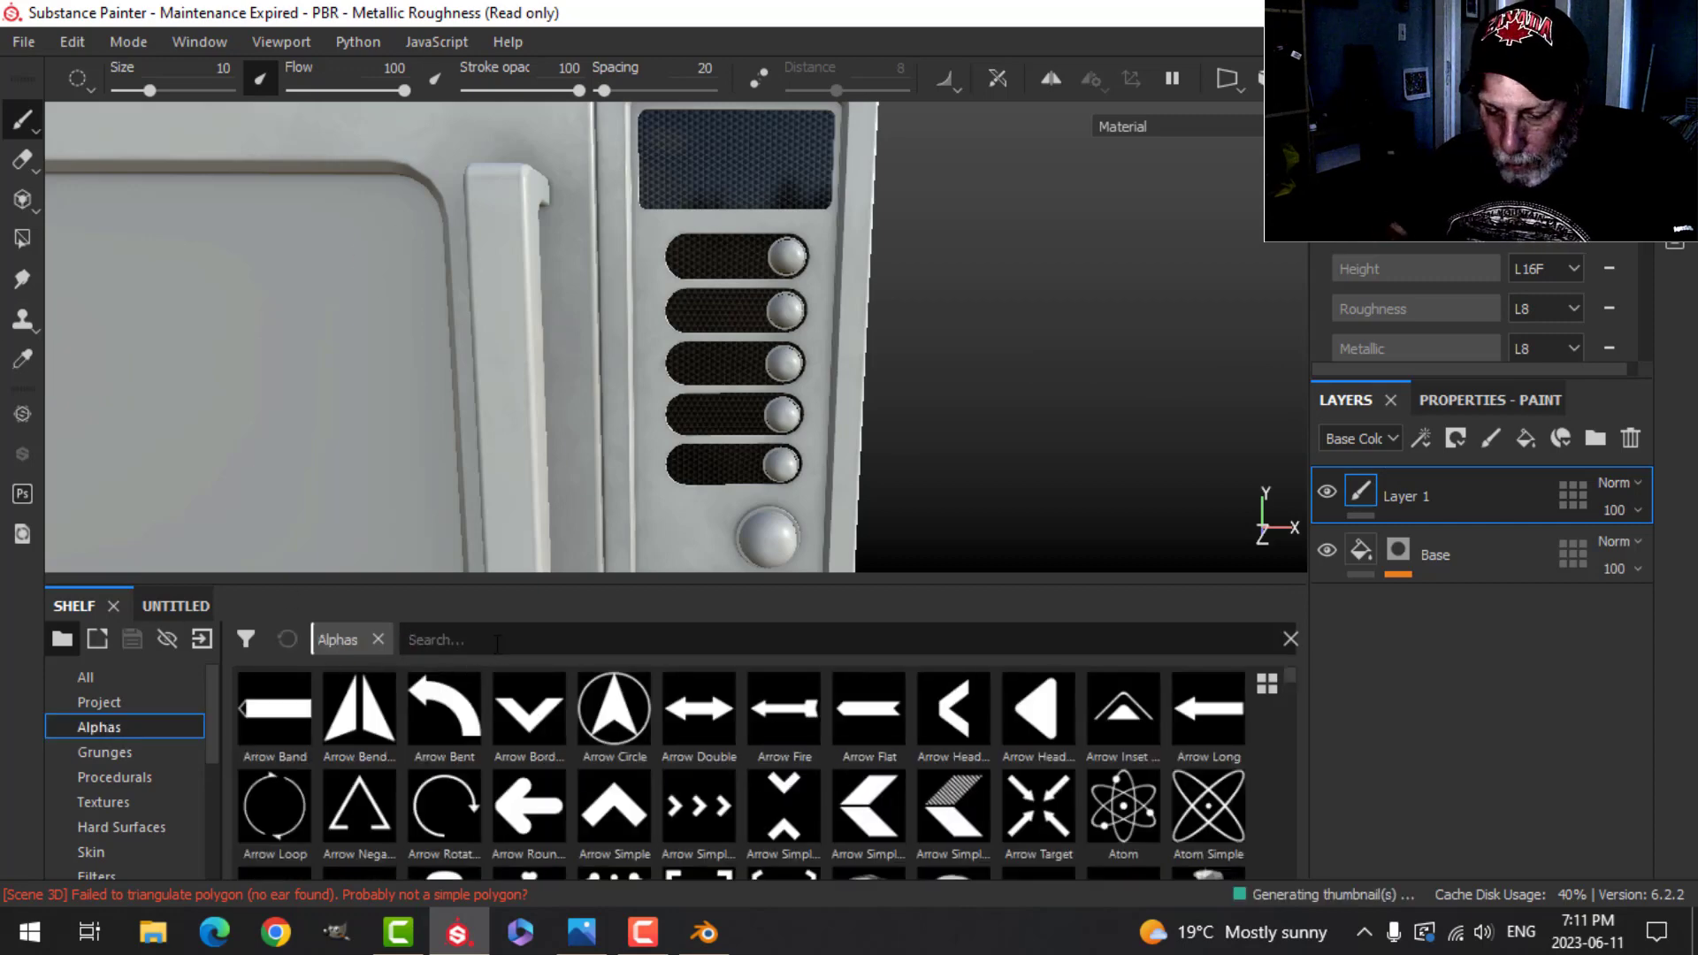
{"action": "type", "text": "font"}
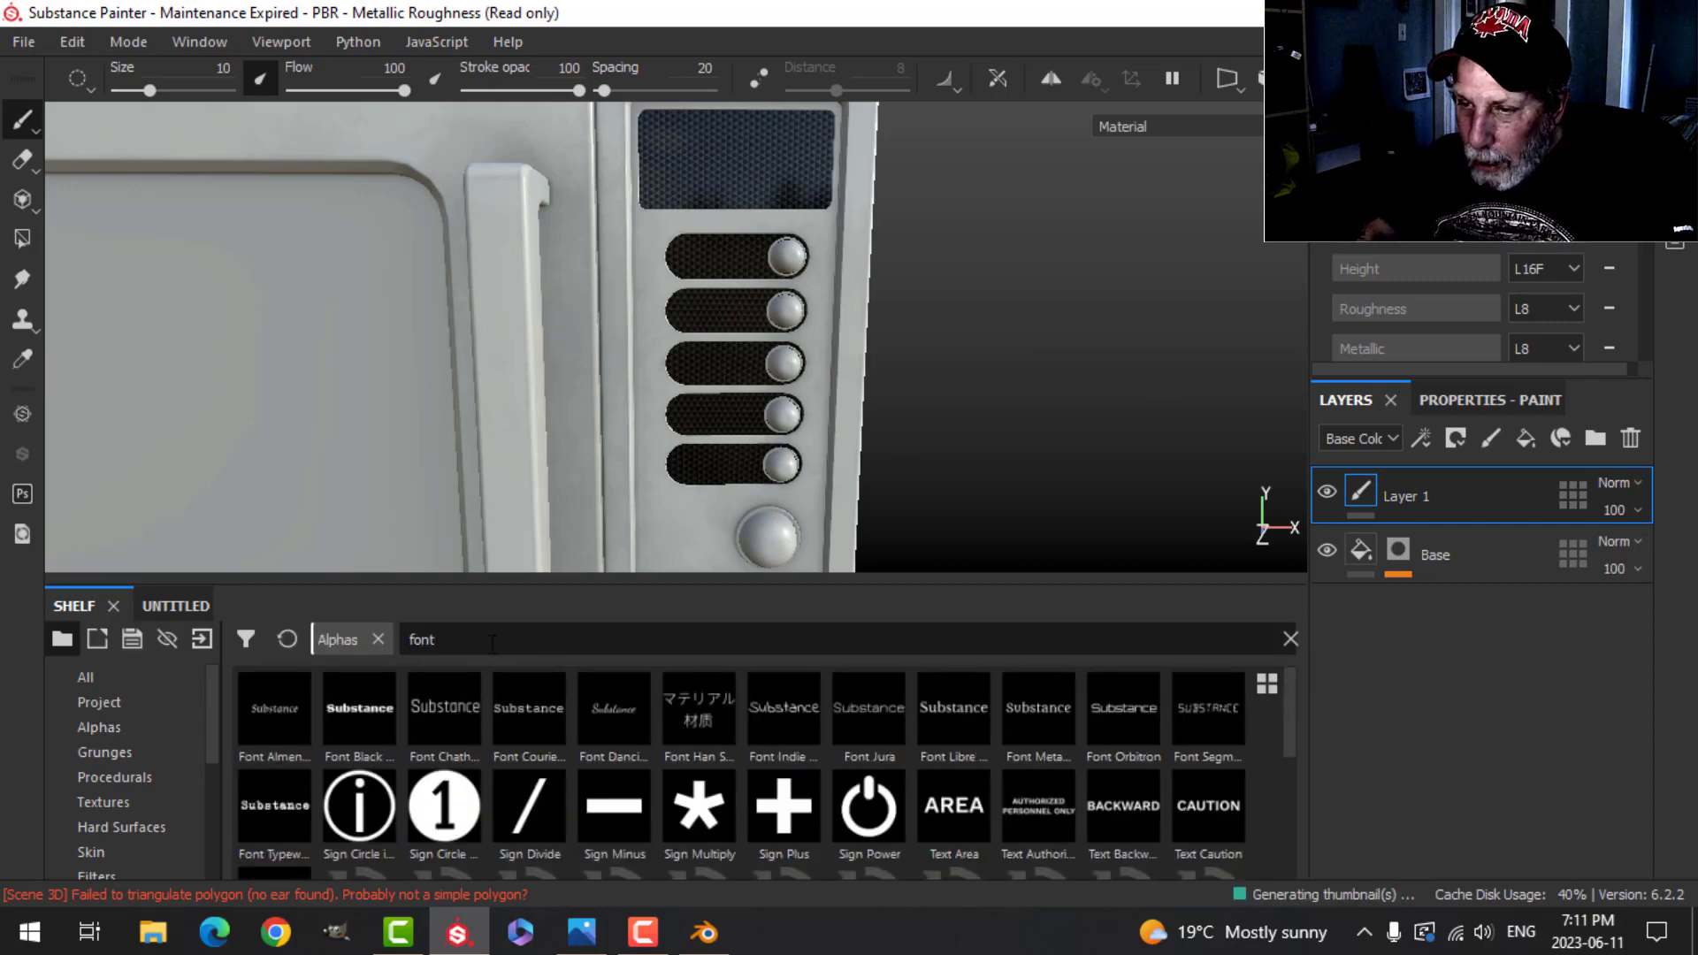
{"action": "left_click", "coordinate": [529, 725]}
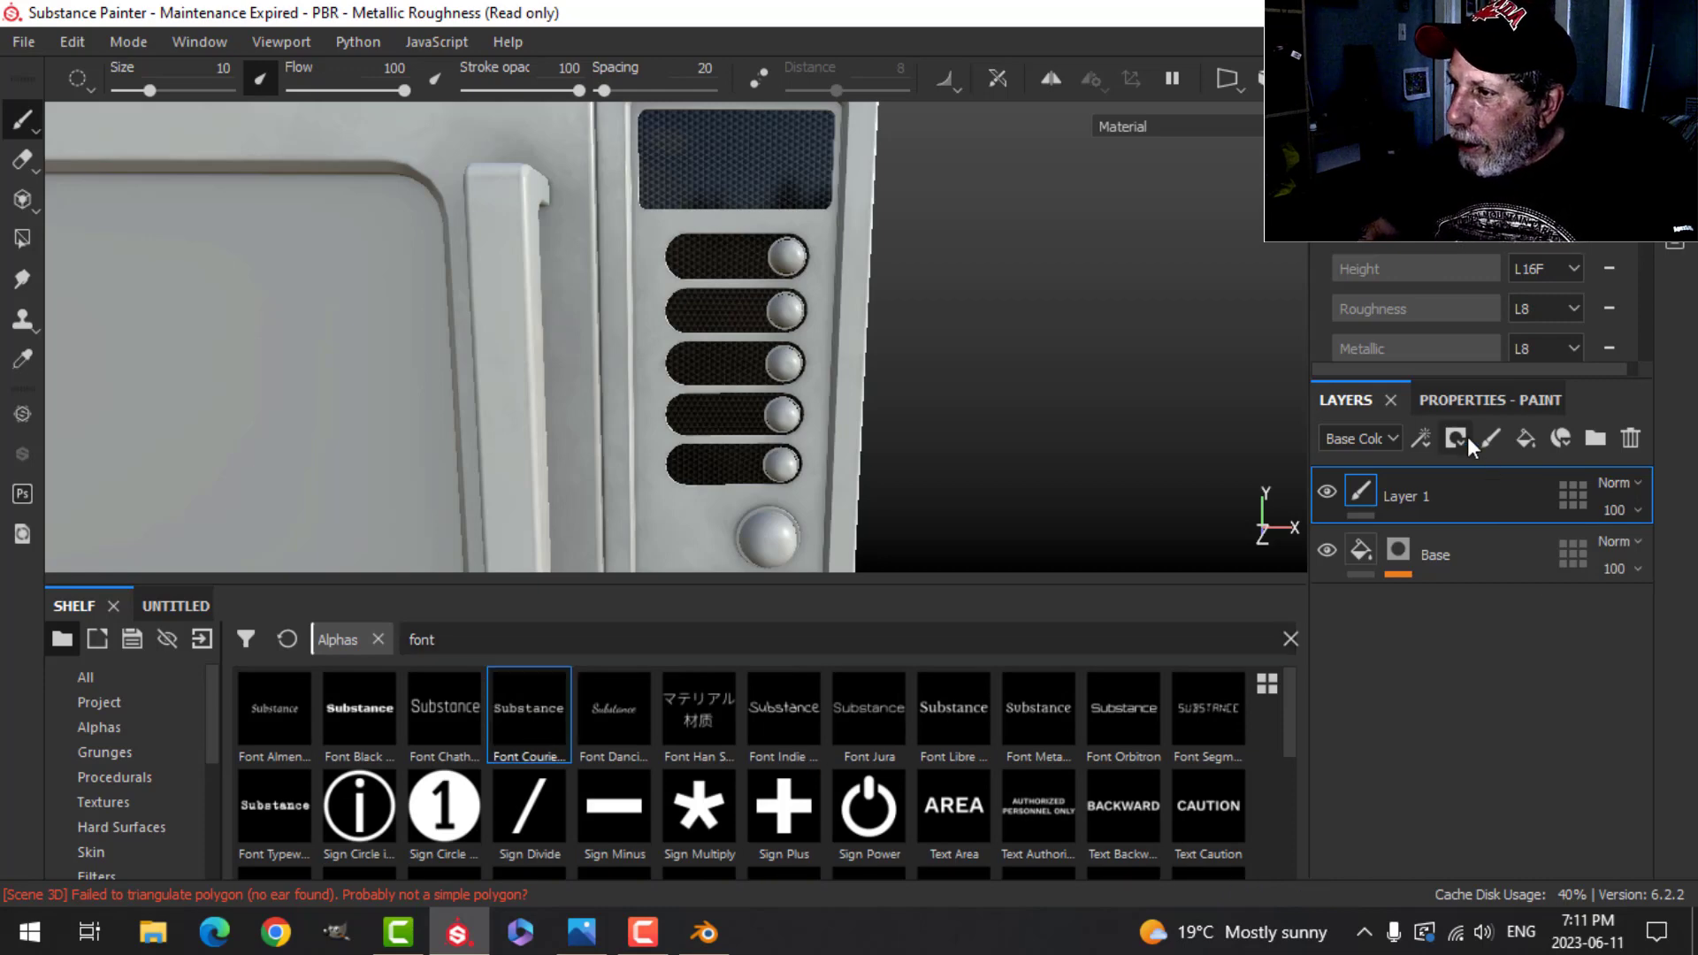
Step: Replace the Courier font alpha's text with 12:05
{"action": "left_click", "coordinate": [1458, 399]}
{"action": "scroll", "coordinate": [1531, 744], "scroll_direction": "up", "scroll_amount": 5}
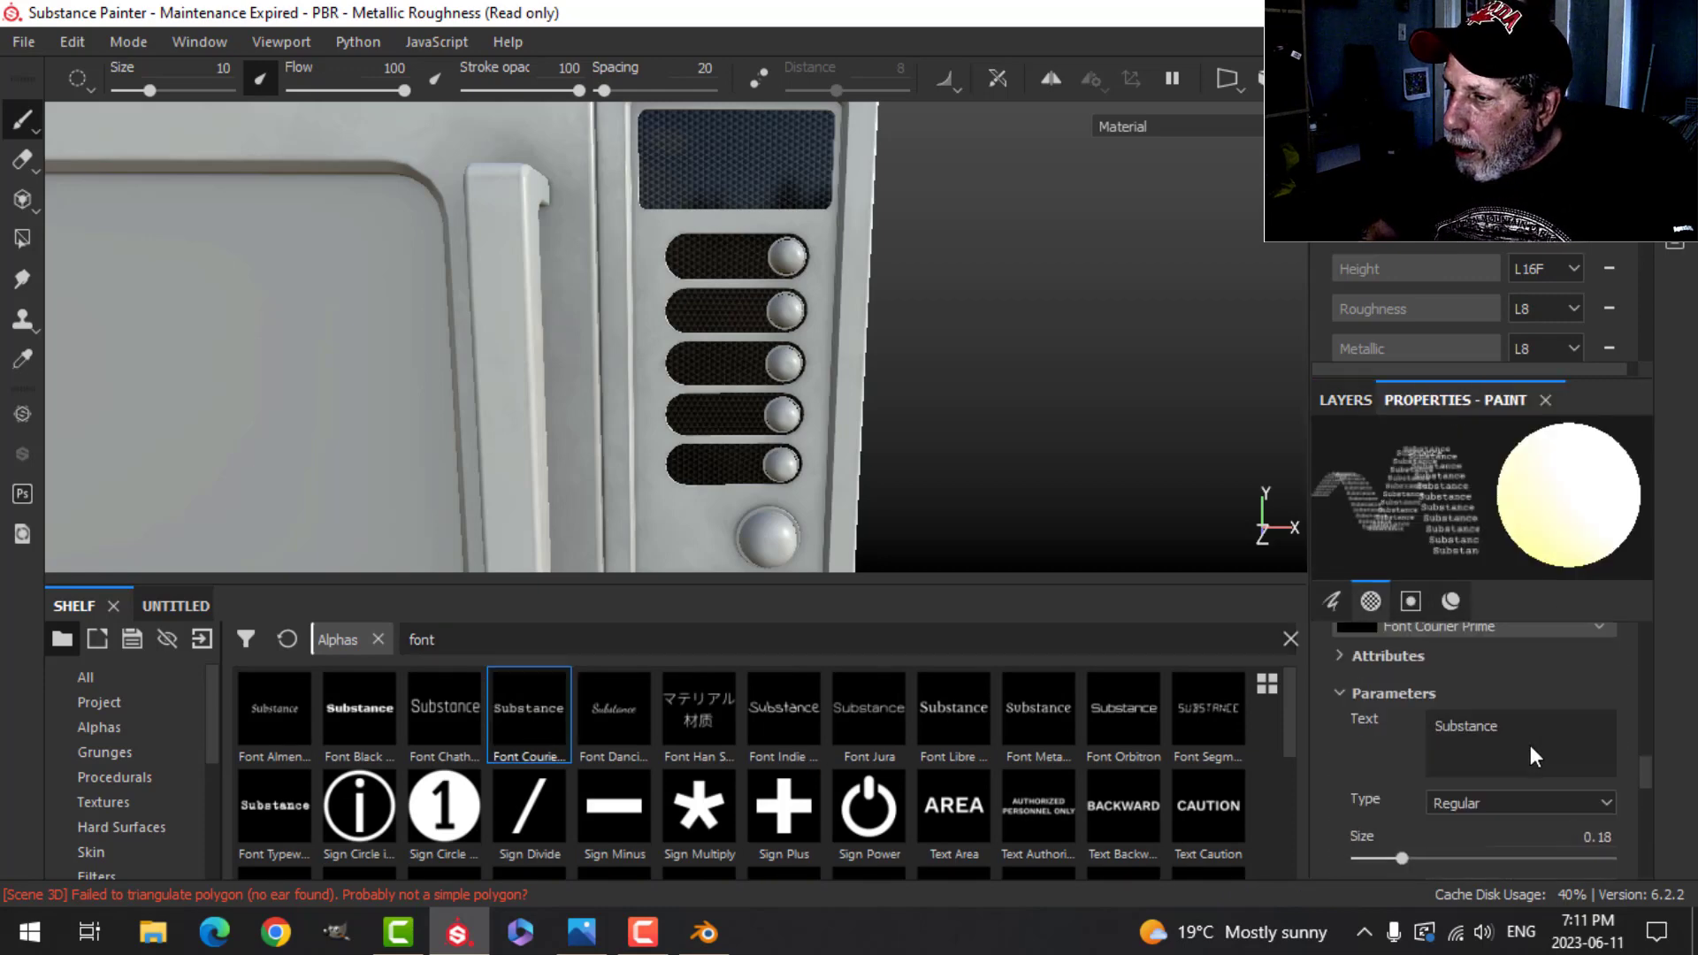
{"action": "scroll", "coordinate": [1530, 744], "scroll_direction": "down", "scroll_amount": 3}
{"action": "left_click_drag", "start_coordinate": [1499, 726], "coordinate": [1344, 728]}
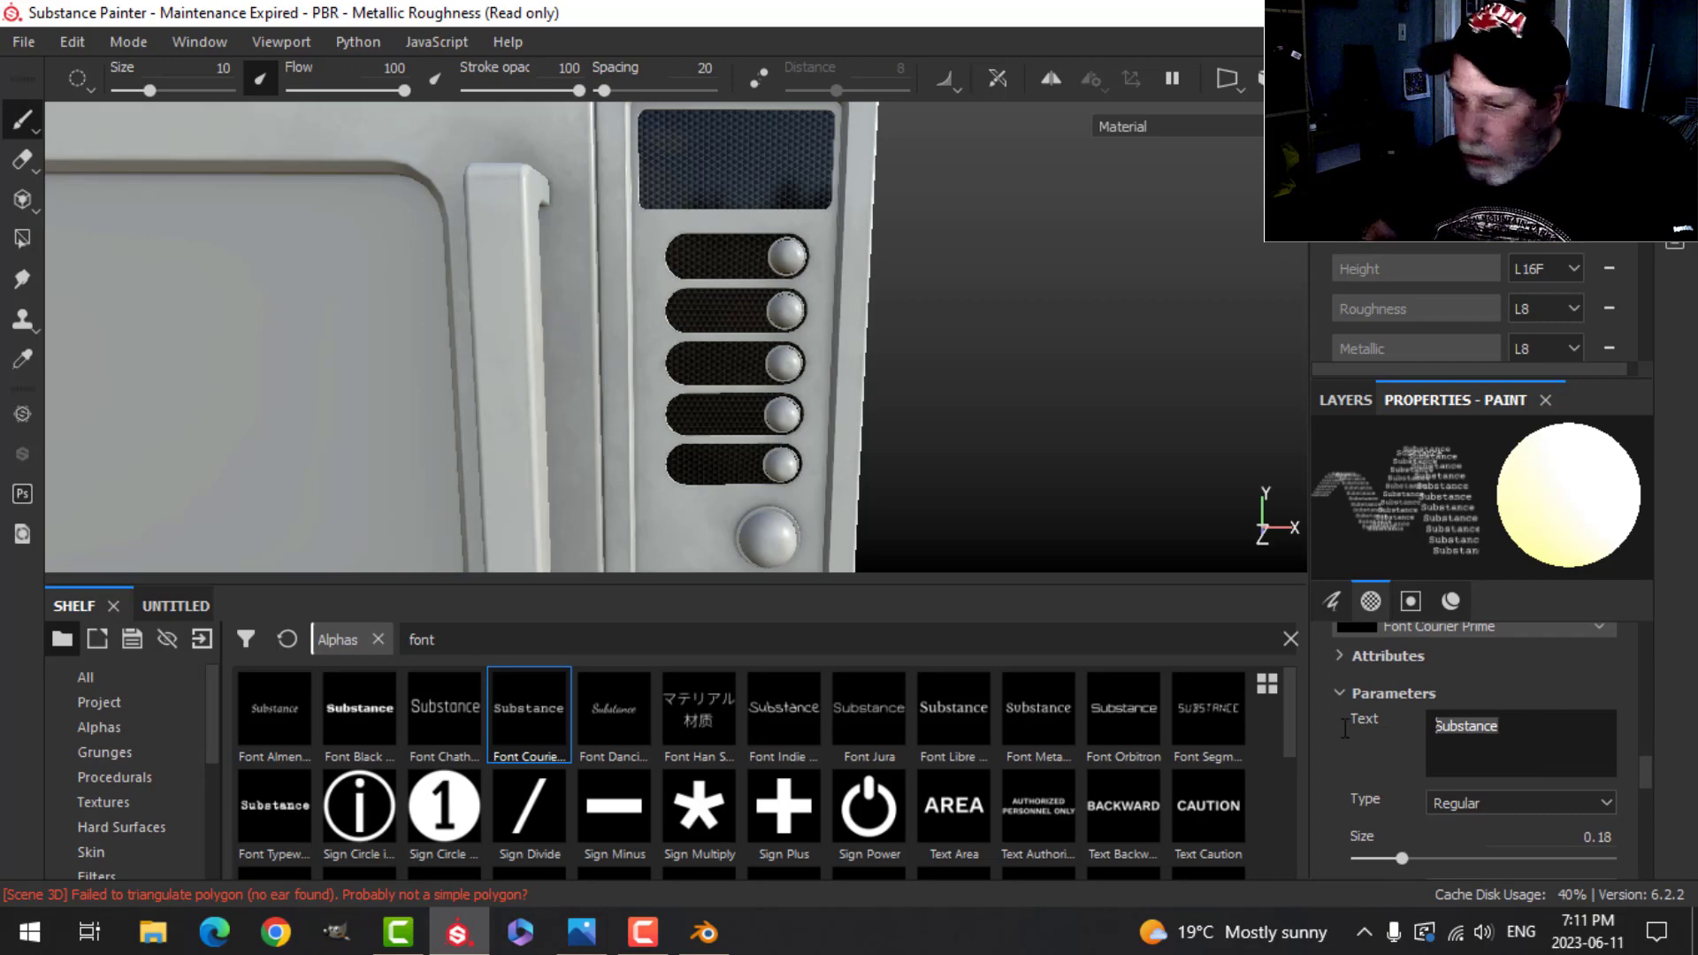
{"action": "type", "text": "12:"}
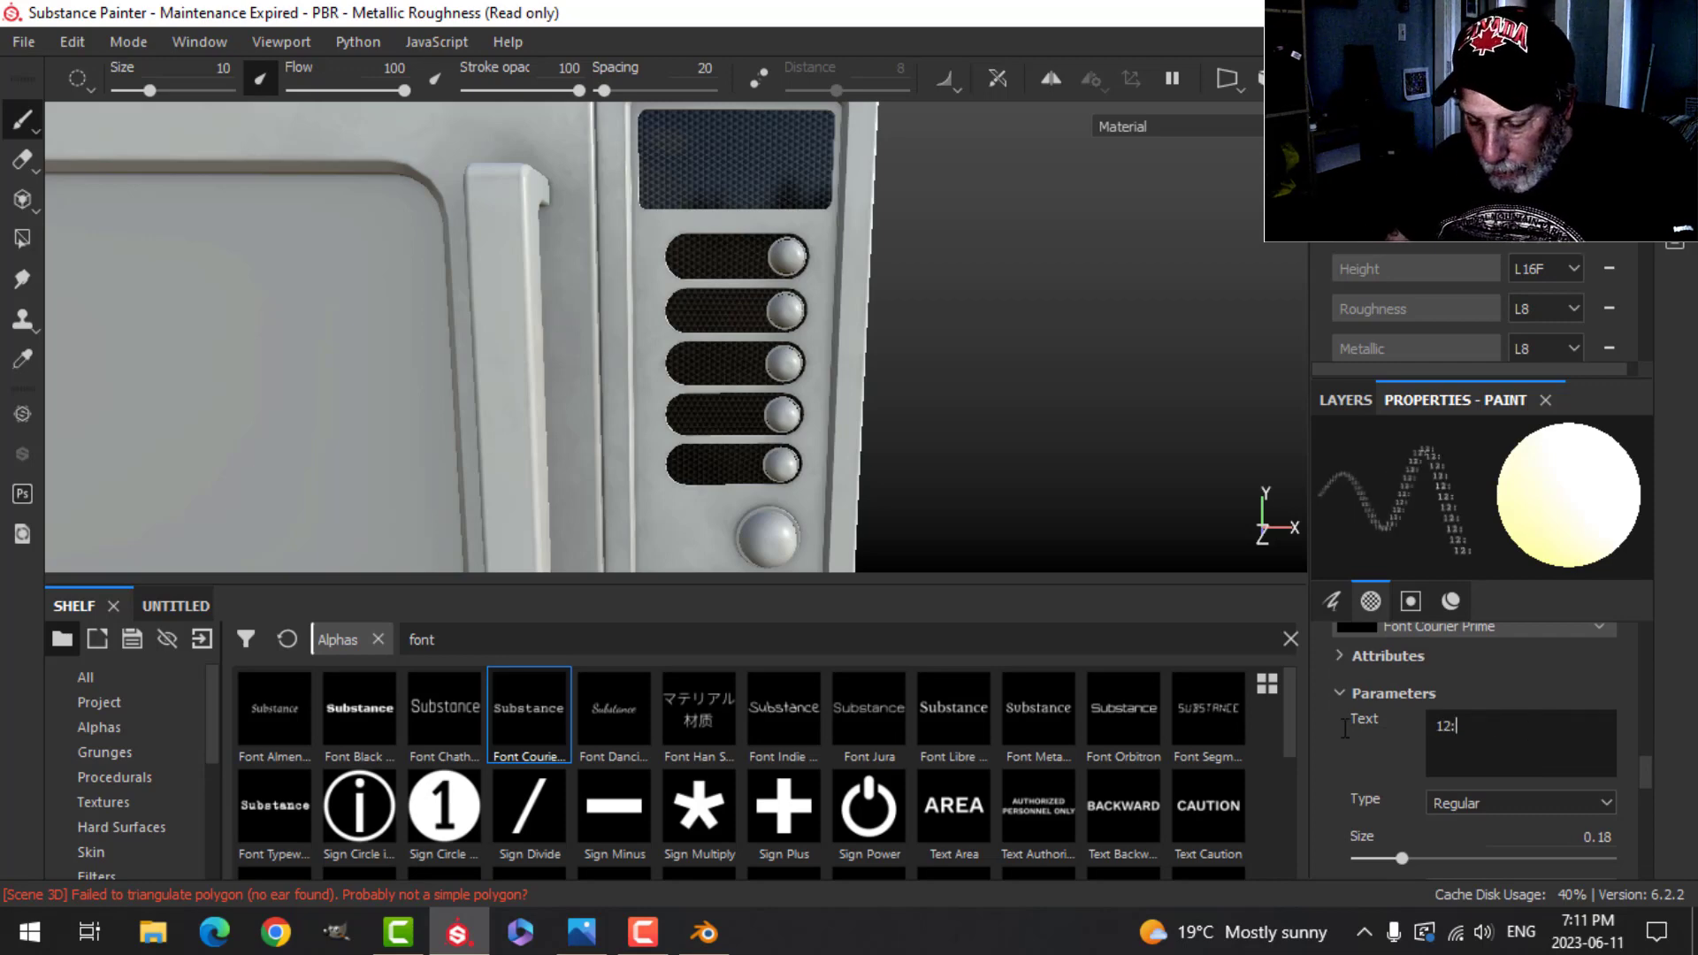
{"action": "type", "text": "05"}
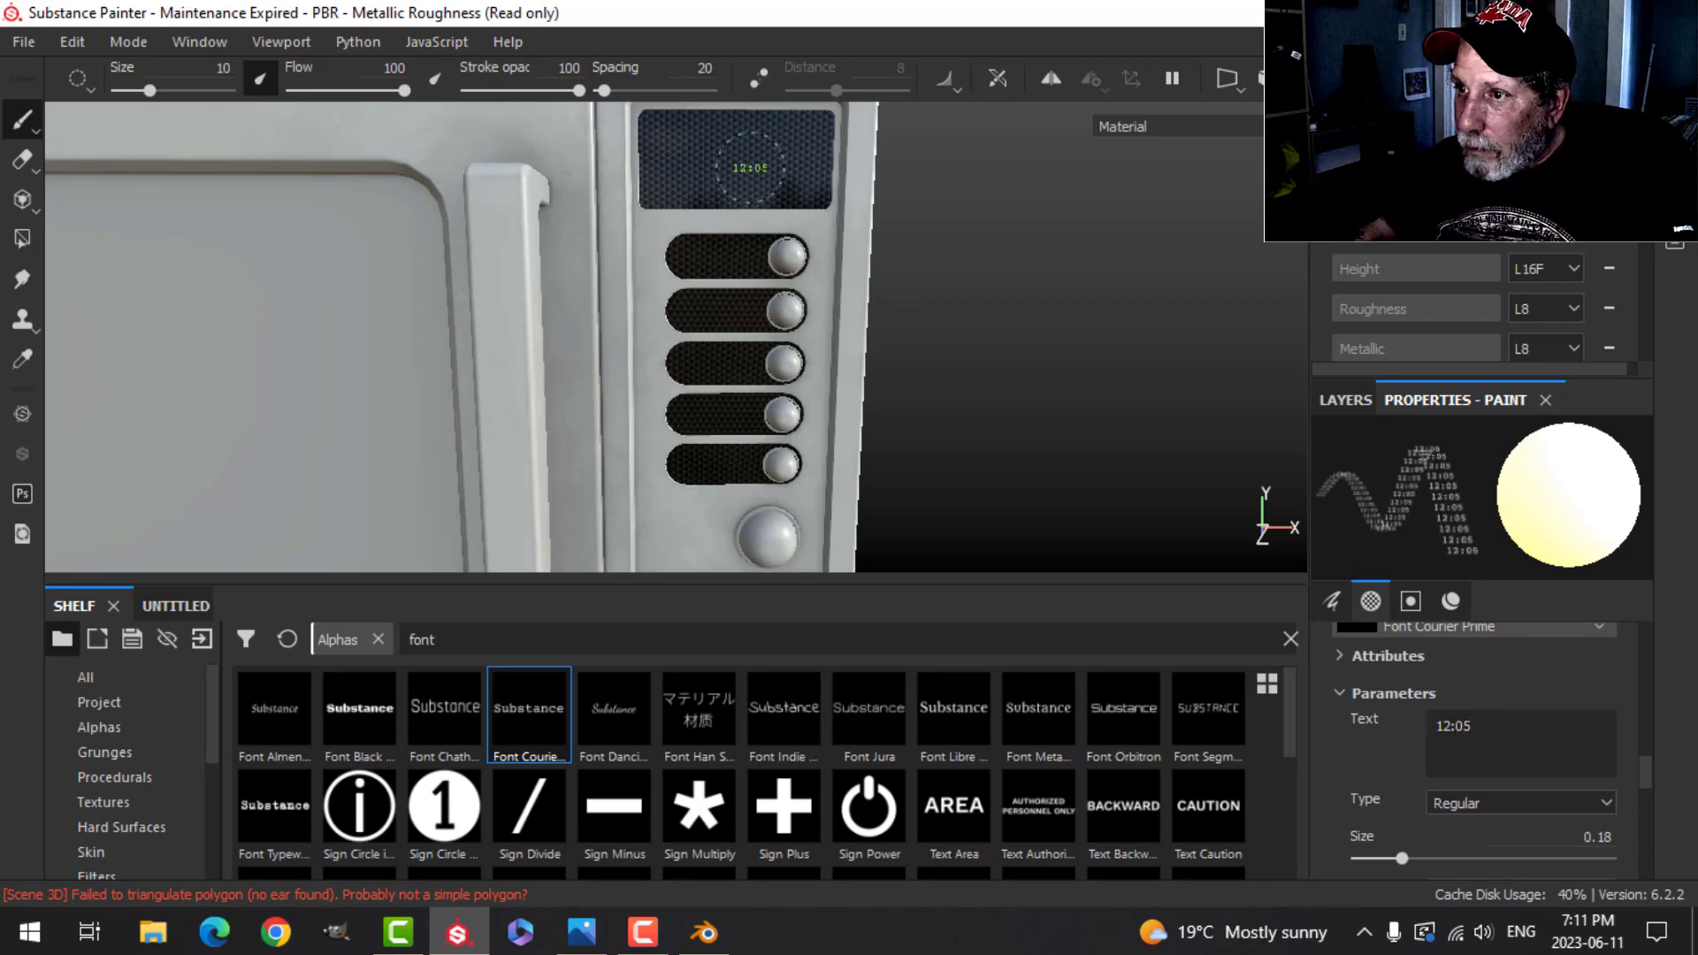
Step: Enlarge the brush to a size of about 39.78 and stamp 12:05 centered on the control panel's display
{"action": "mouse_move", "coordinate": [742, 161]}
{"action": "right_mouse_down", "text": "ctrl"}
{"action": "mouse_move", "coordinate": [1053, 141]}
{"action": "mouse_move", "coordinate": [1061, 118]}
{"action": "right_mouse_up", "text": "ctrl"}
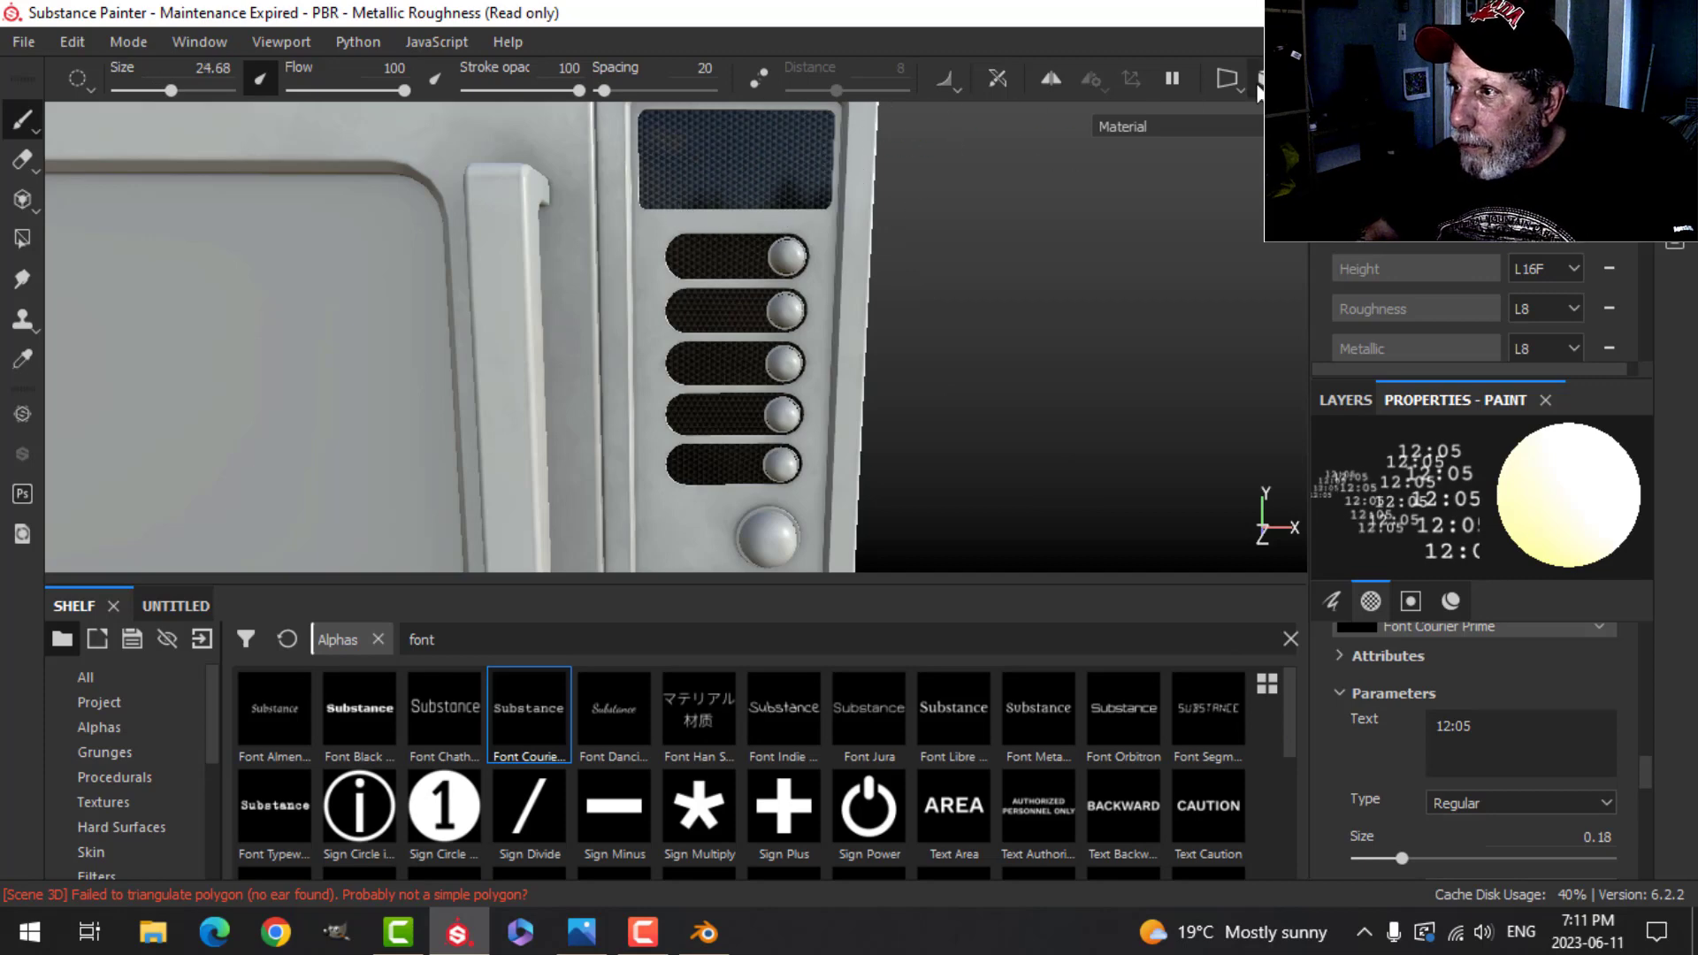
{"action": "left_click", "coordinate": [1258, 144]}
{"action": "left_click_drag", "start_coordinate": [933, 354], "coordinate": [924, 283], "text": "alt+shift"}
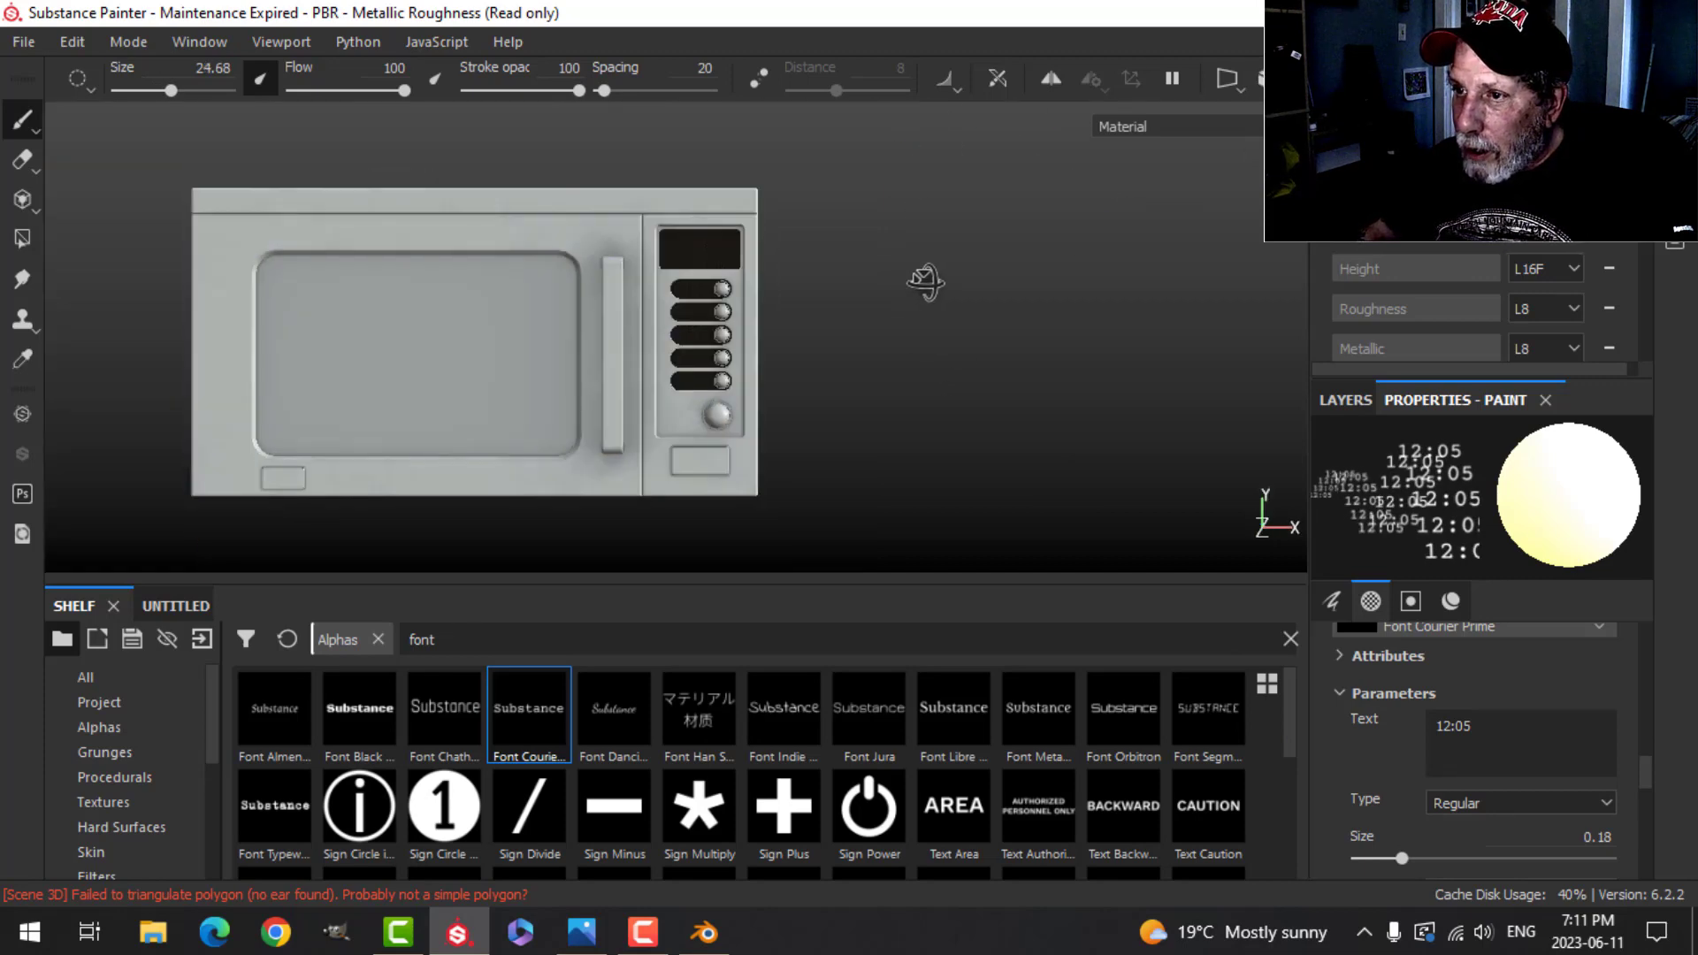
{"action": "scroll", "coordinate": [895, 333], "scroll_direction": "up", "scroll_amount": 4}
{"action": "middle_click_drag", "start_coordinate": [803, 266], "coordinate": [1040, 458], "text": "alt"}
{"action": "scroll", "coordinate": [978, 410], "scroll_direction": "up", "scroll_amount": 2}
{"action": "right_click_drag", "start_coordinate": [815, 270], "coordinate": [803, 269], "text": "ctrl"}
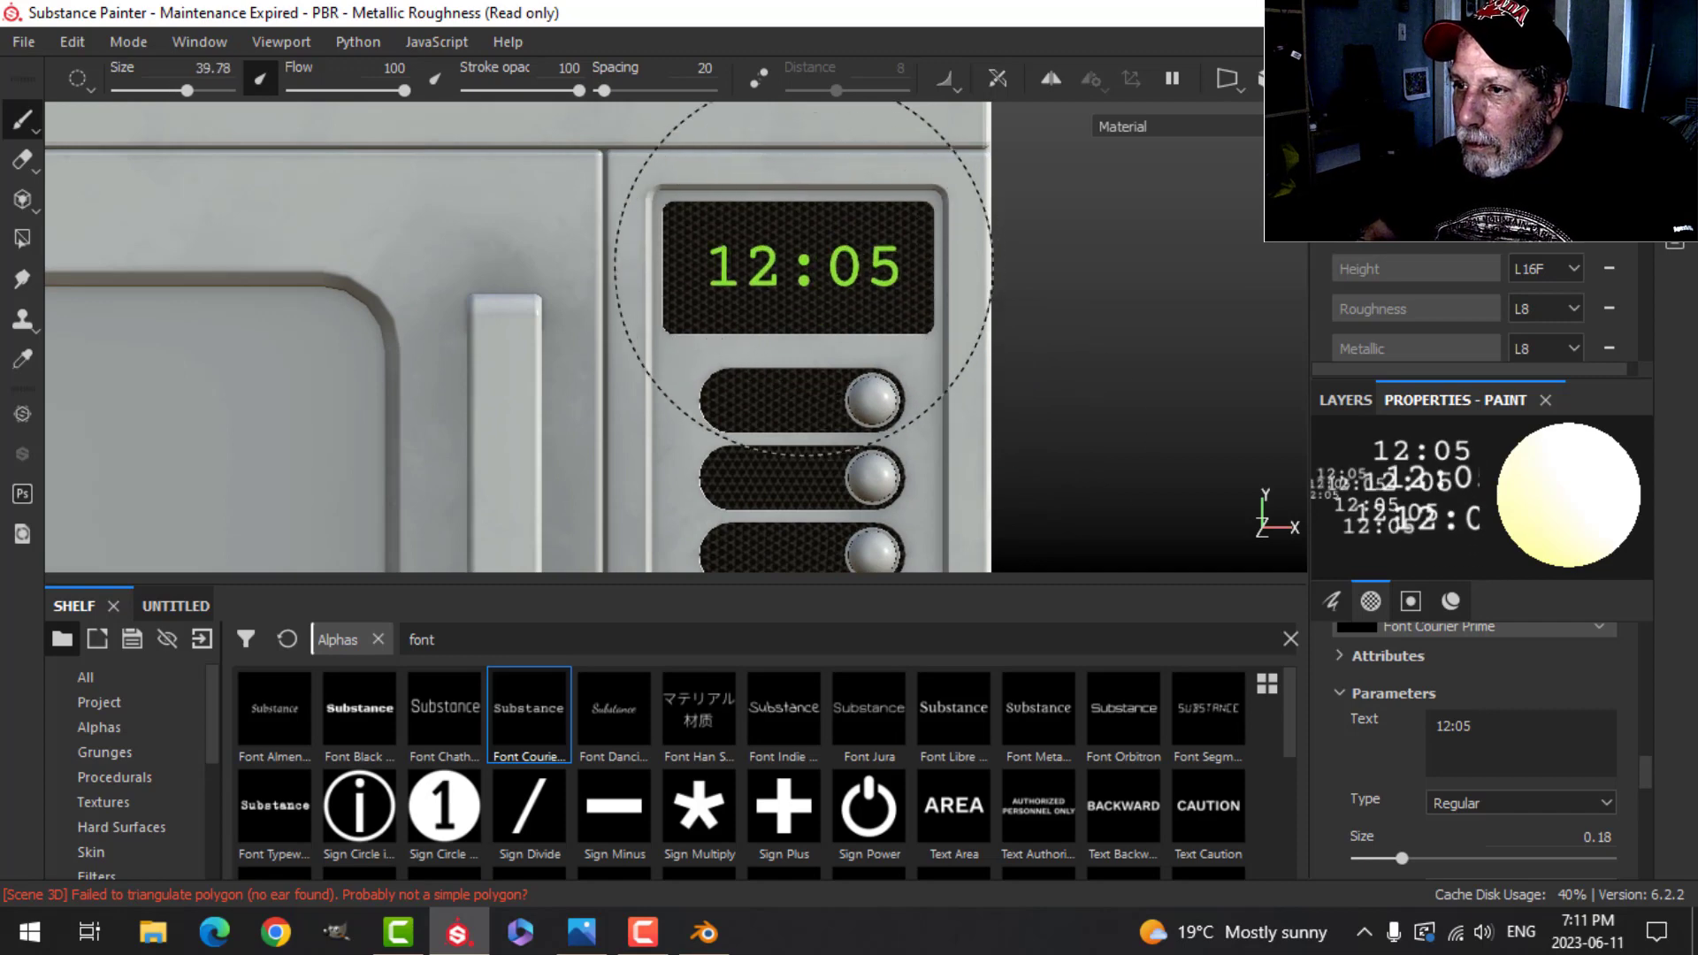
{"action": "left_click", "coordinate": [801, 270]}
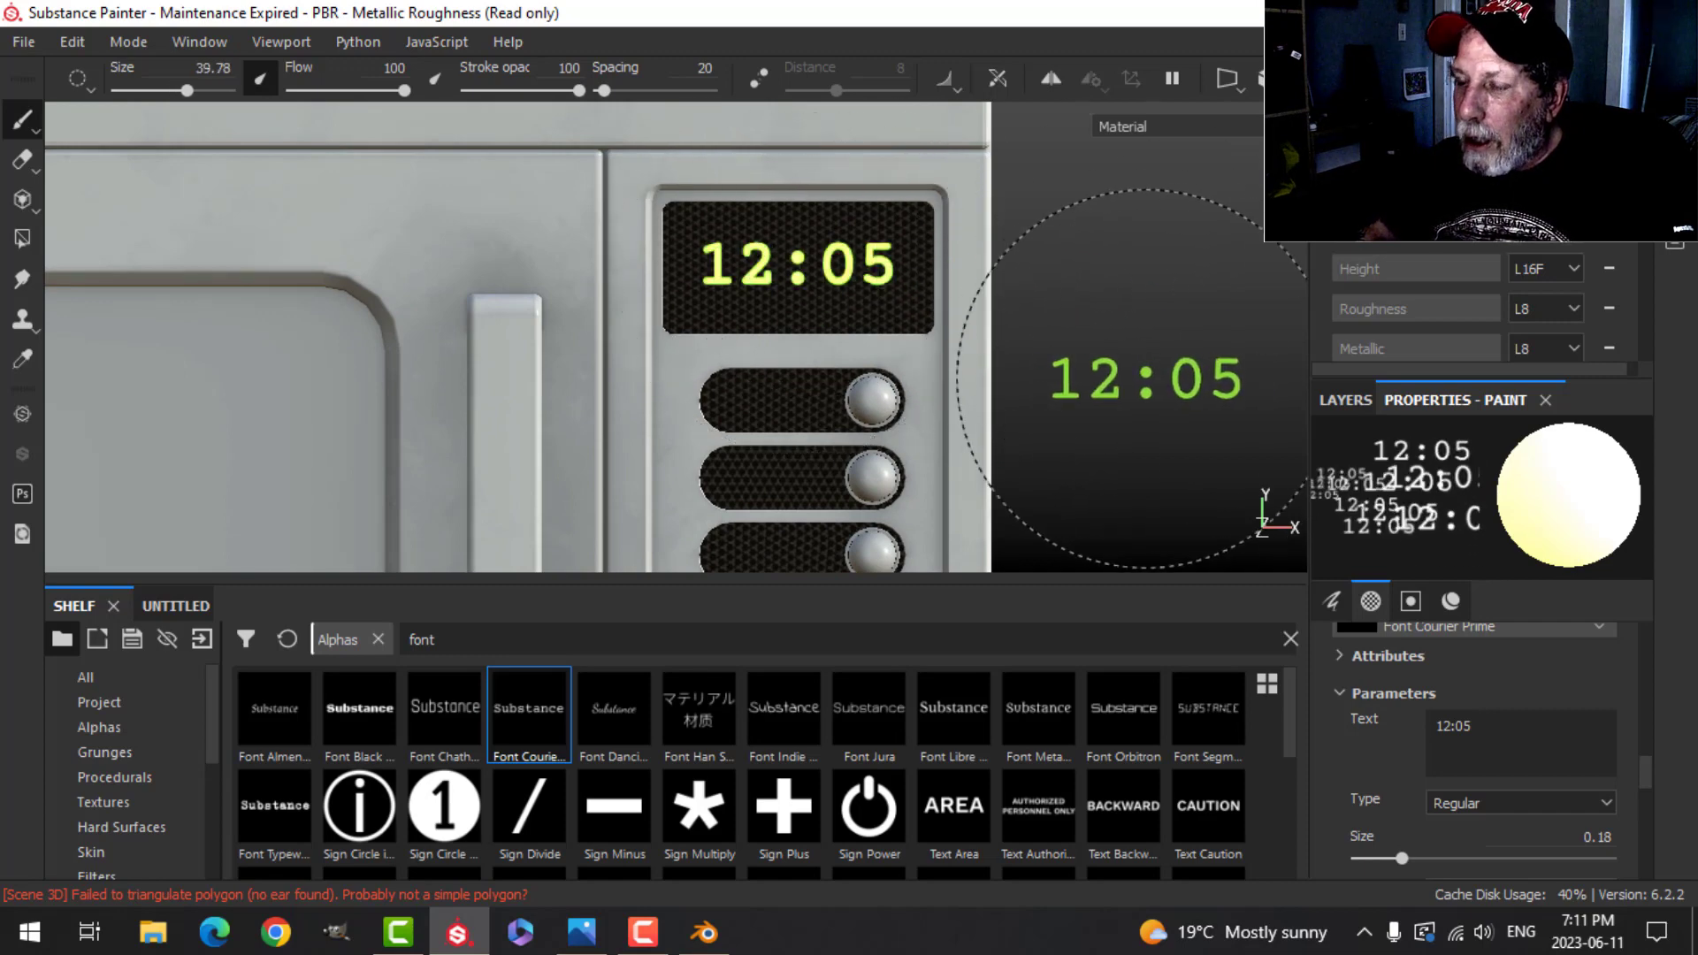
Step: Activate the viewport's post effects and enable Glare
{"action": "scroll", "coordinate": [1084, 380], "scroll_direction": "down", "scroll_amount": 2}
{"action": "left_click_drag", "start_coordinate": [1079, 381], "coordinate": [1123, 381], "text": "alt"}
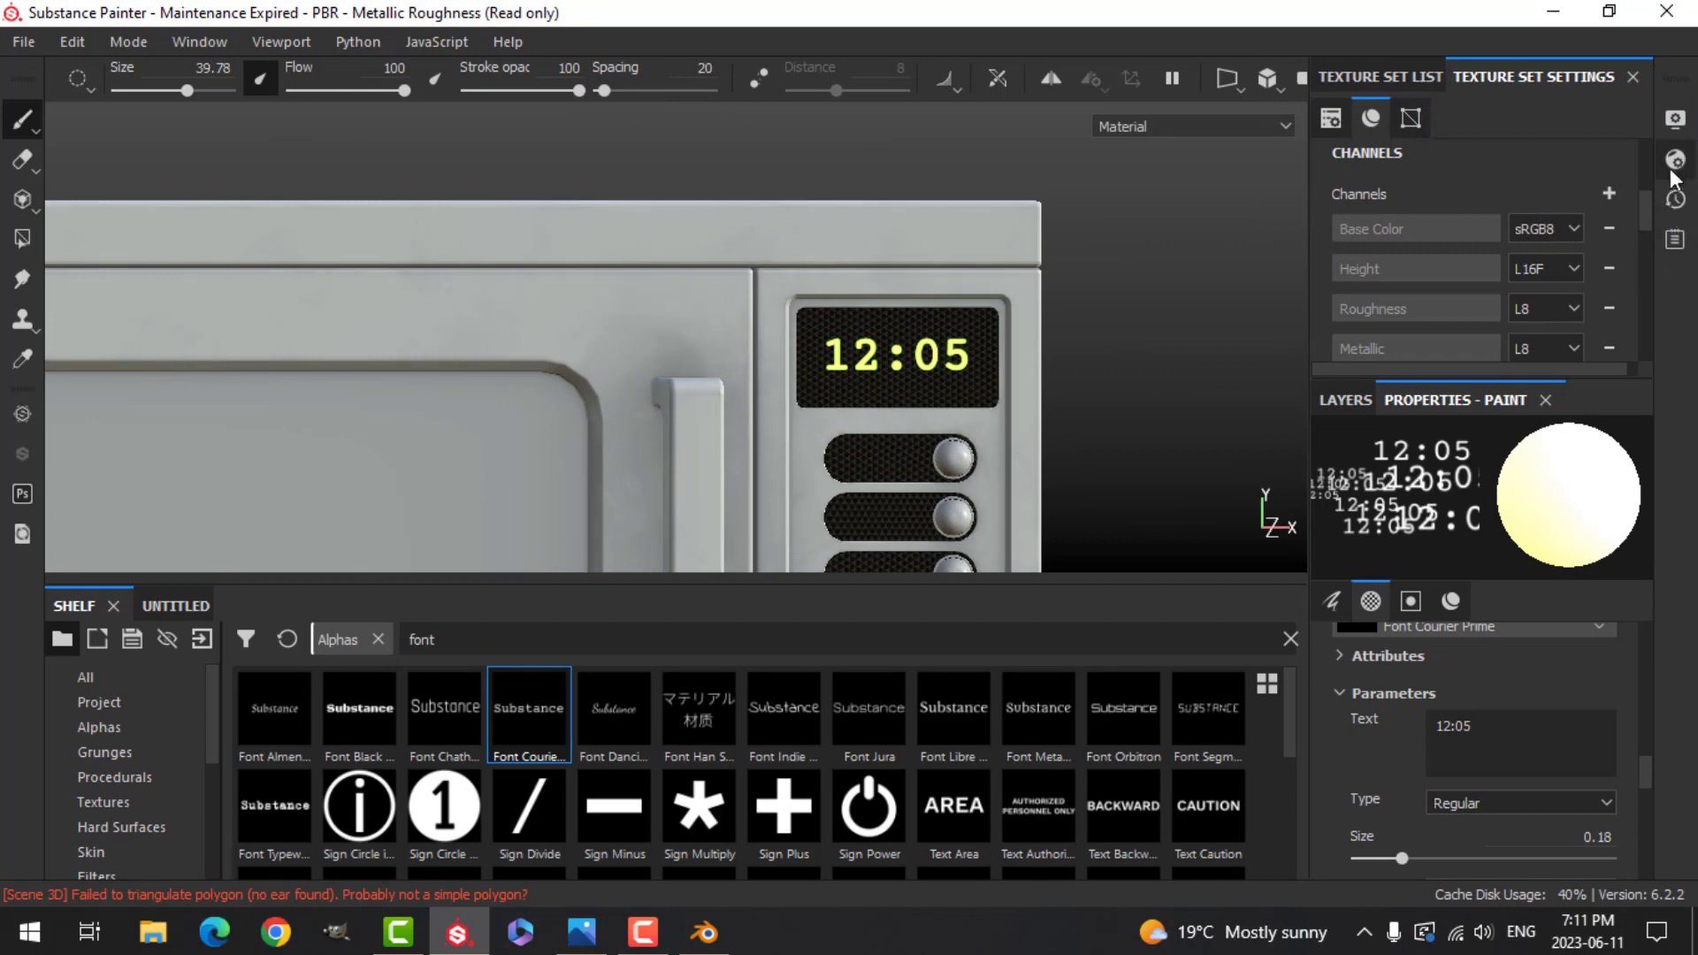
{"action": "left_click", "coordinate": [1674, 118]}
{"action": "scroll", "coordinate": [1312, 518], "scroll_direction": "down", "scroll_amount": 6}
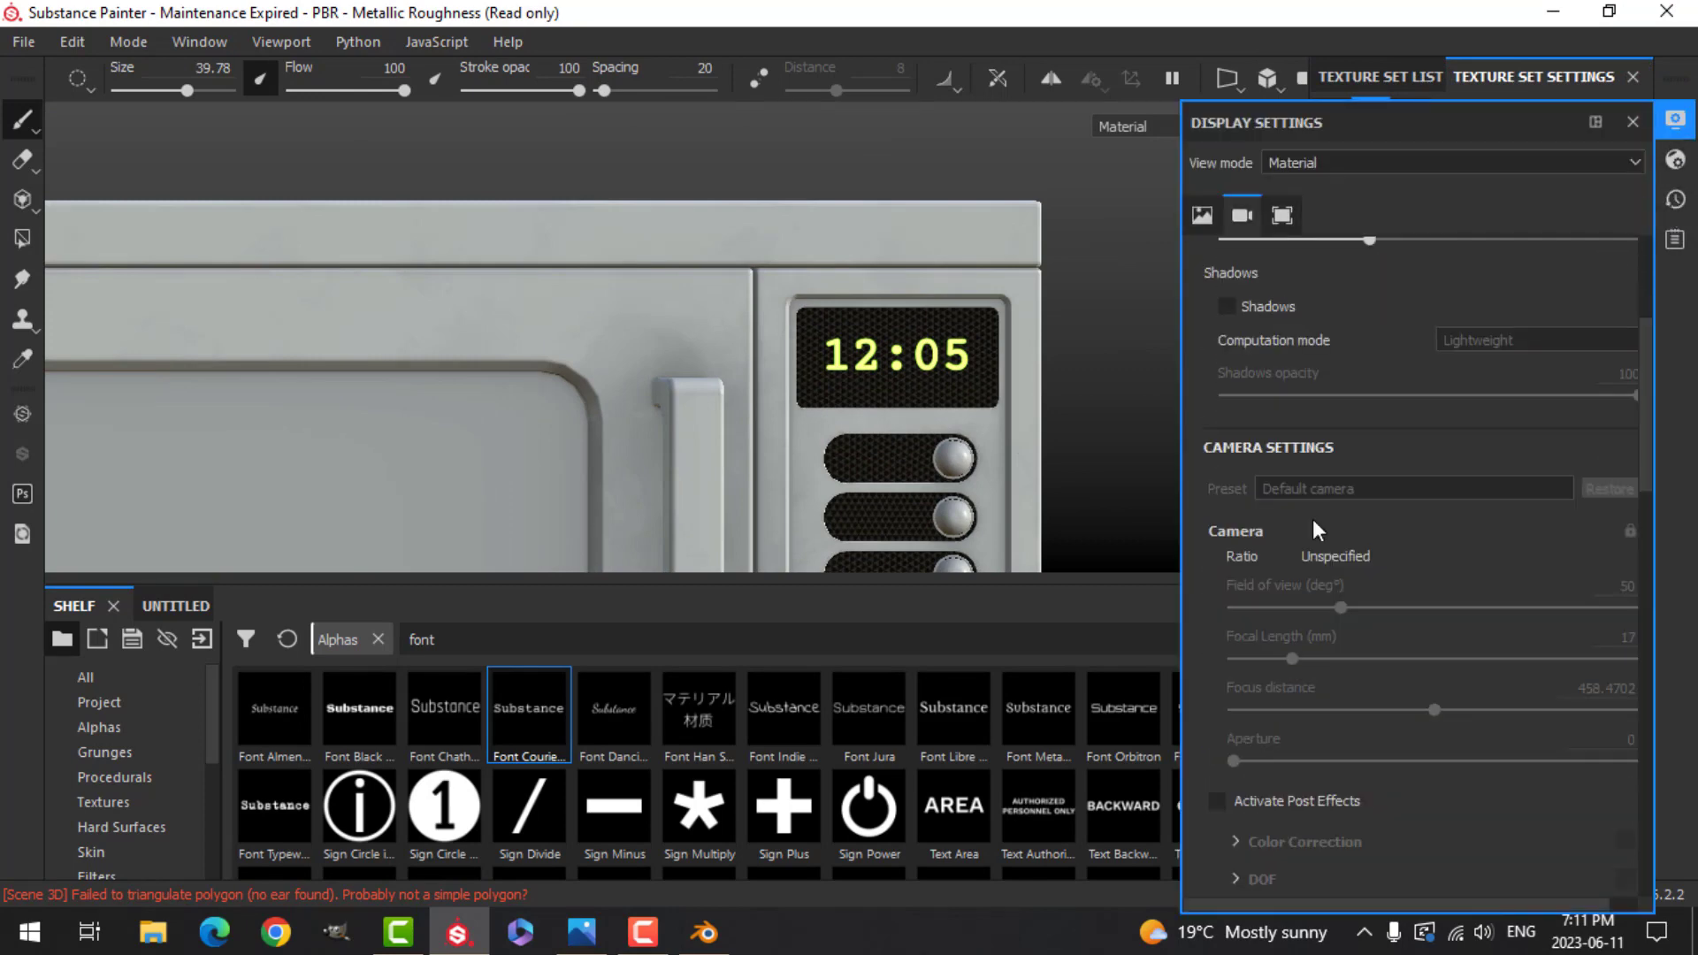
{"action": "left_click", "coordinate": [1224, 504]}
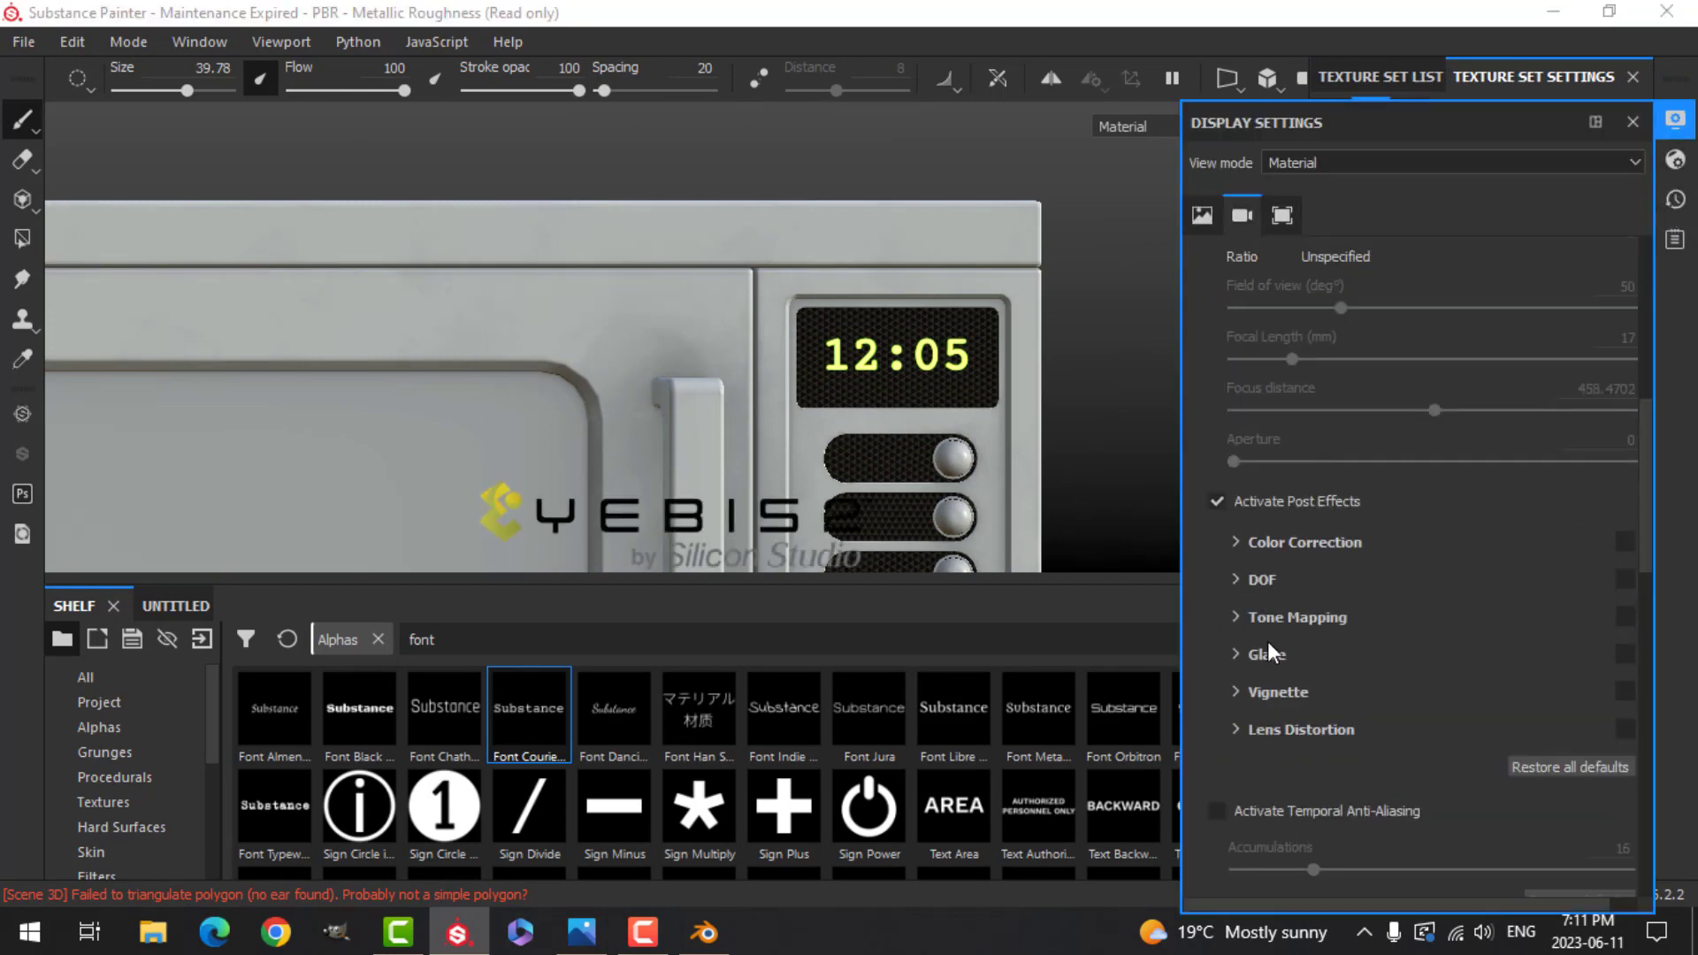
{"action": "left_click", "coordinate": [1624, 655]}
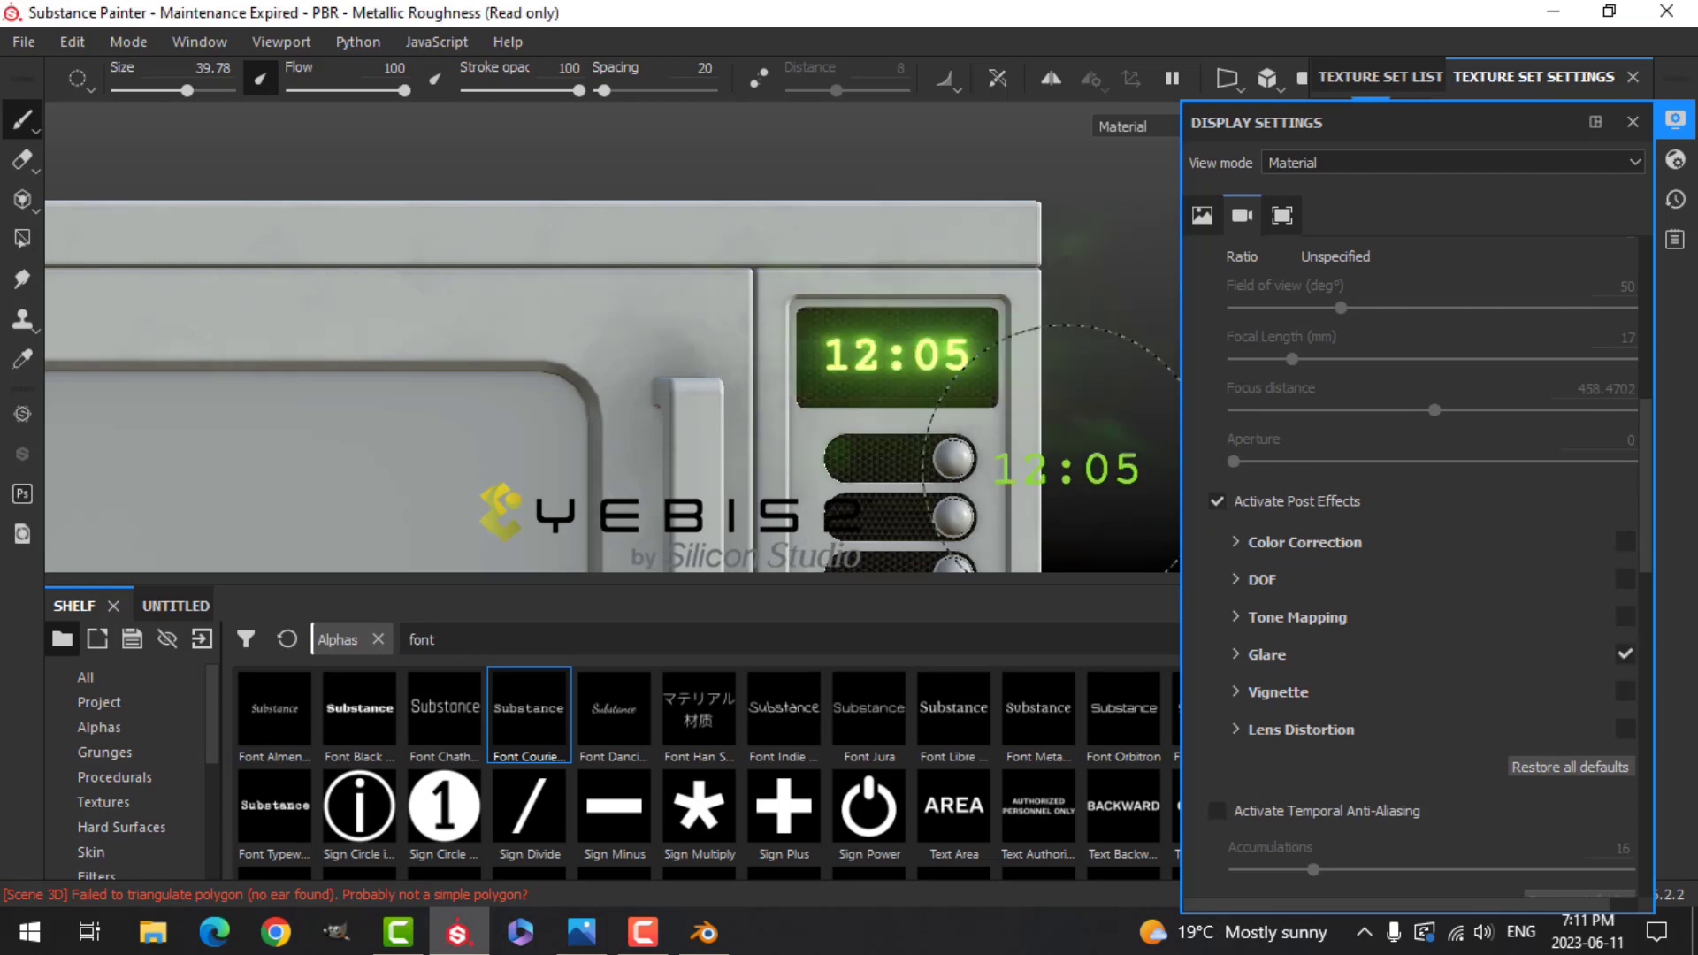
Step: Choose a different shape for the Glare effect and check the glowing display from another angle
{"action": "left_click", "coordinate": [1239, 653]}
{"action": "left_click", "coordinate": [1552, 835]}
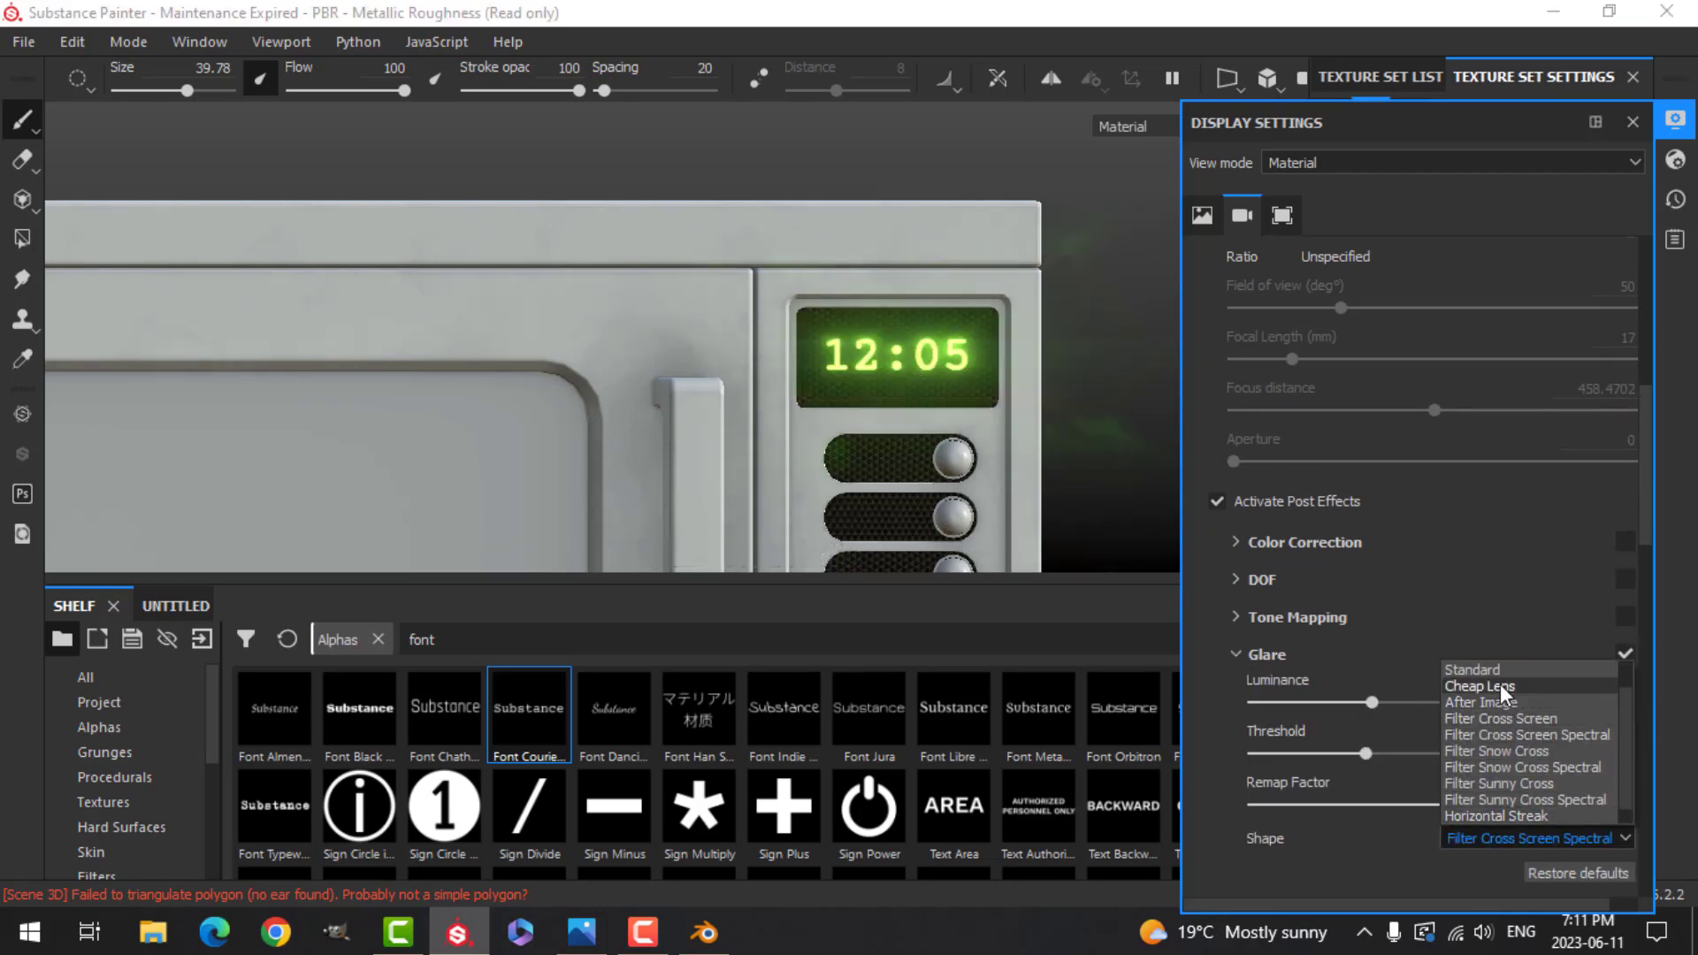
{"action": "scroll", "coordinate": [1498, 671], "scroll_direction": "up", "scroll_amount": 1}
{"action": "left_click", "coordinate": [1484, 674]}
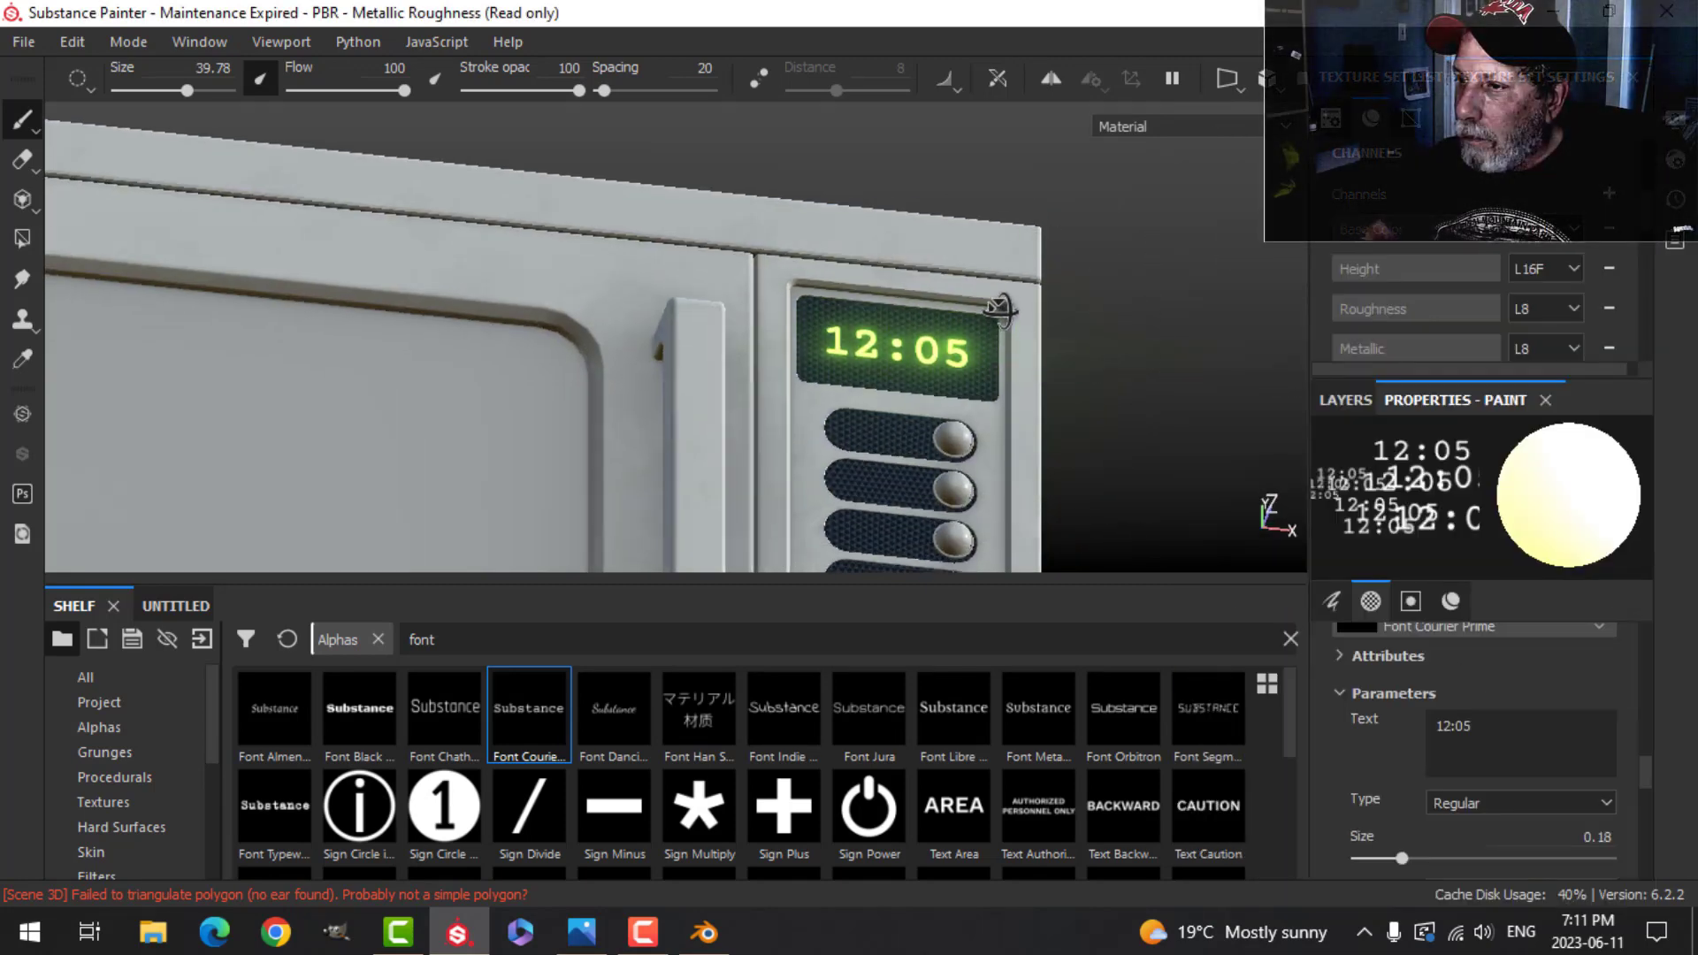
{"action": "mouse_move", "coordinate": [999, 310]}
{"action": "left_mouse_down", "text": "alt"}
{"action": "mouse_move", "coordinate": [1053, 424]}
{"action": "mouse_move", "coordinate": [1005, 292]}
{"action": "mouse_move", "coordinate": [993, 360]}
{"action": "mouse_move", "coordinate": [1024, 351]}
{"action": "mouse_move", "coordinate": [970, 345]}
{"action": "left_mouse_up", "text": "alt"}
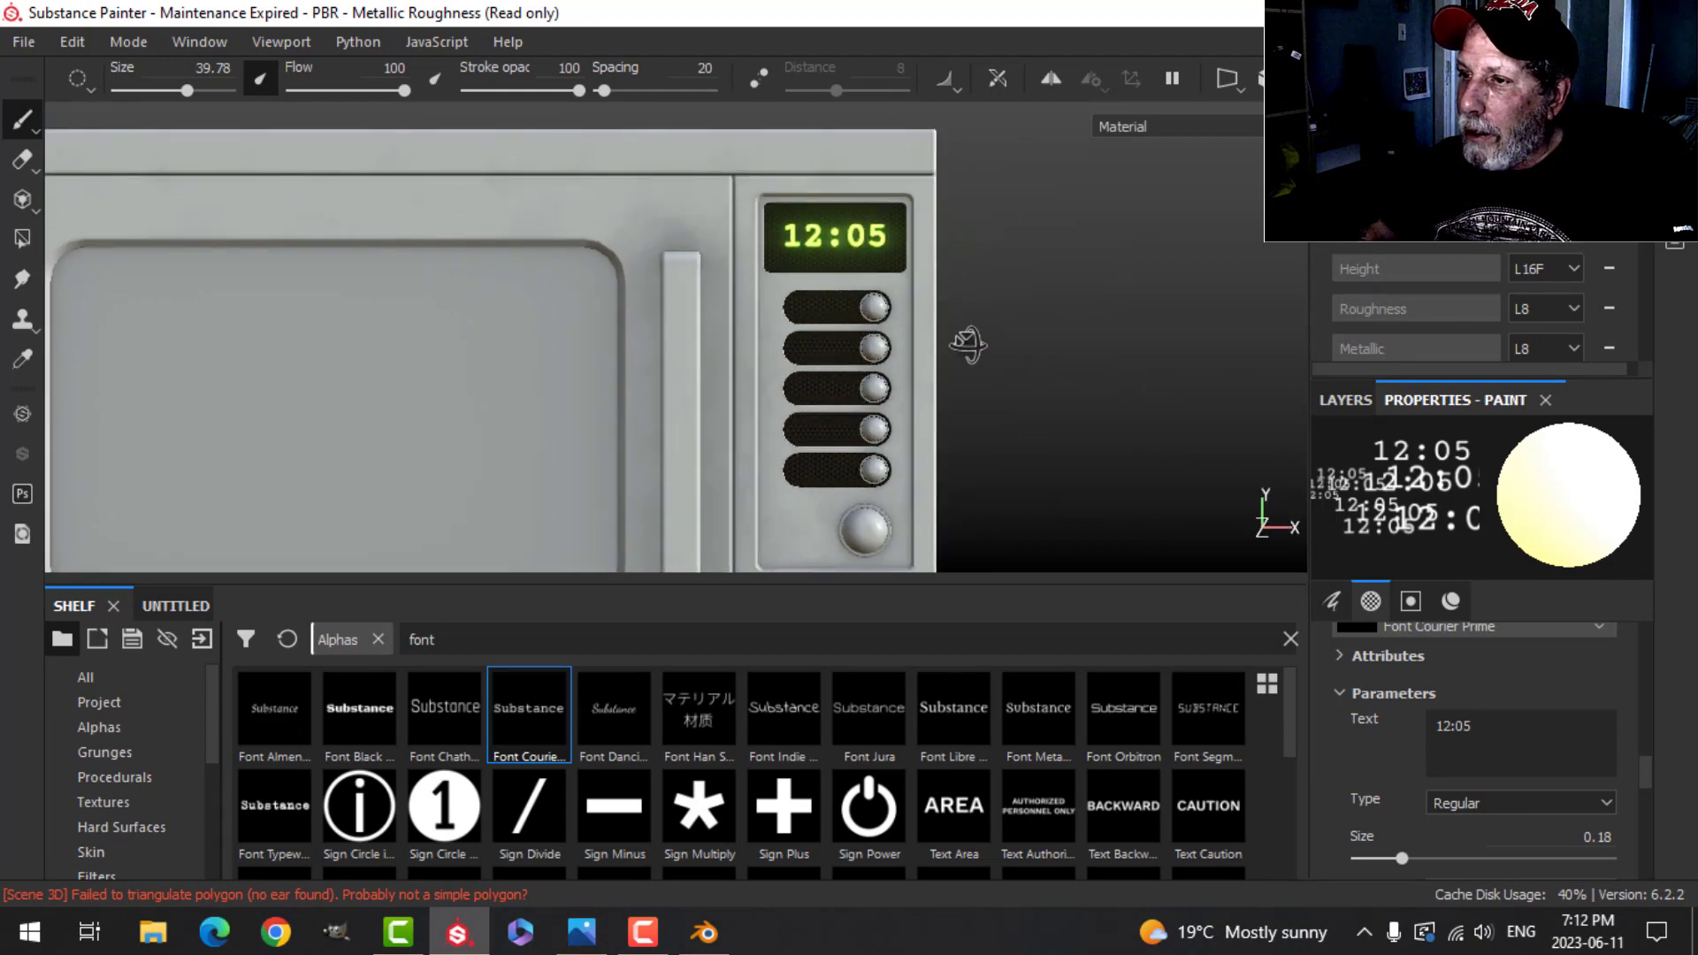
Step: Rename the clock text's paint layer as time and add a new paint layer above it
{"action": "left_click", "coordinate": [1345, 400]}
{"action": "double_click", "coordinate": [1408, 495]}
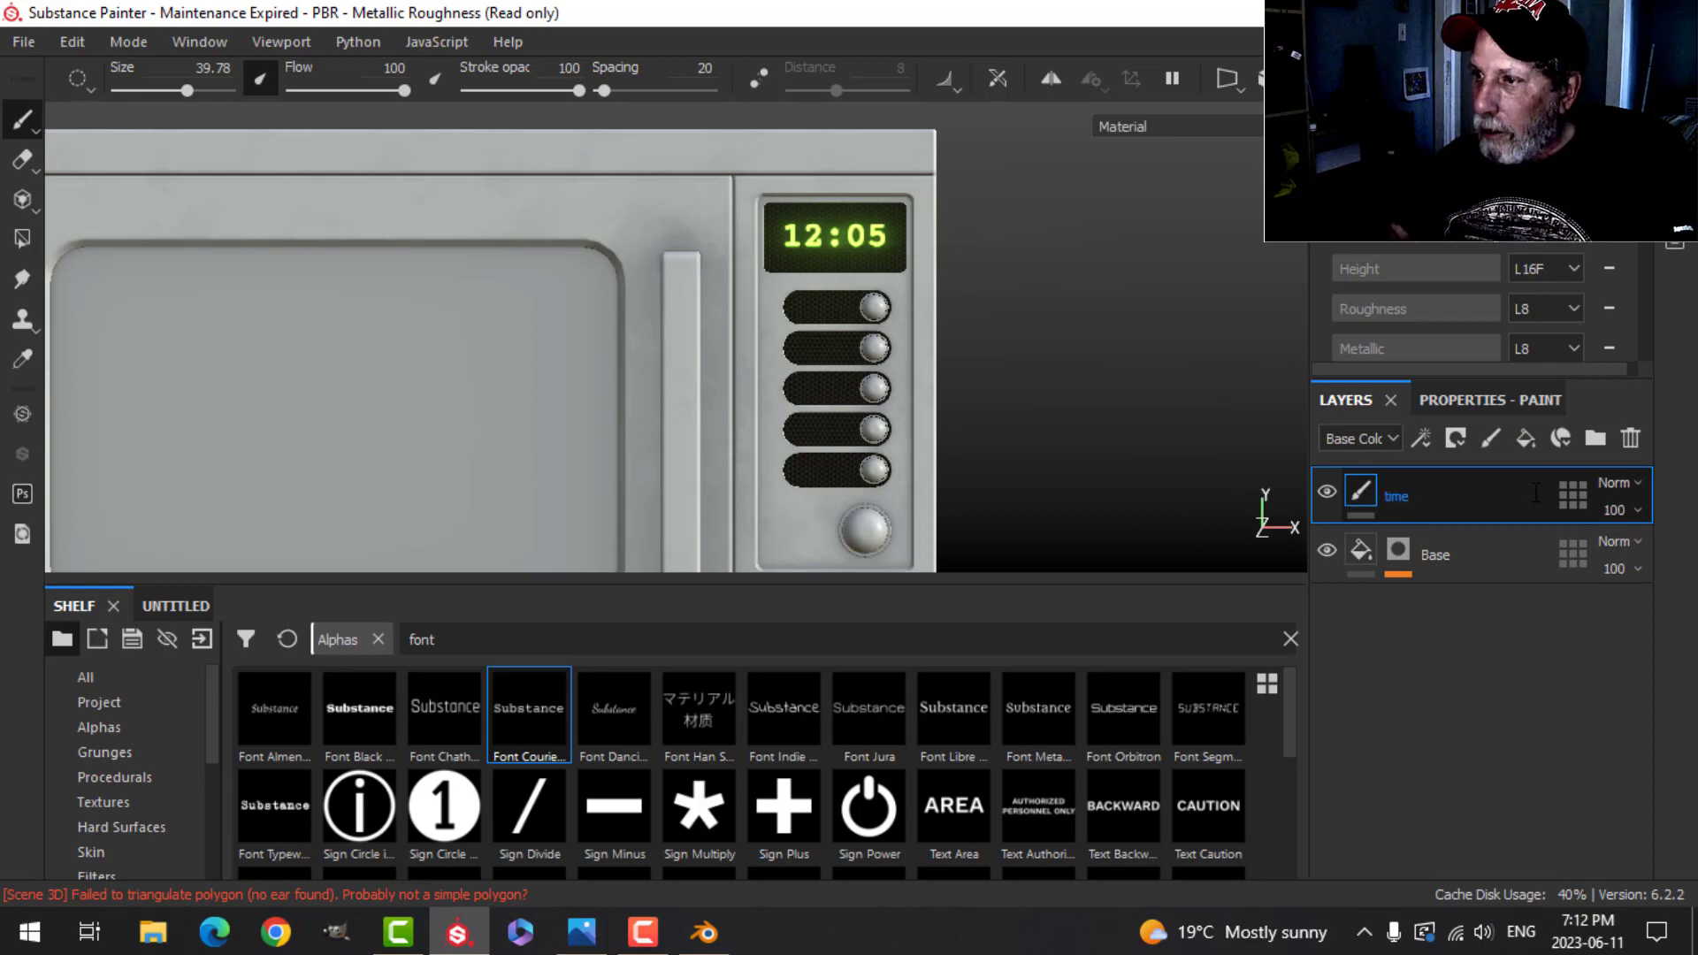
{"action": "key", "text": "Return"}
{"action": "scroll", "coordinate": [887, 398], "scroll_direction": "up", "scroll_amount": 2}
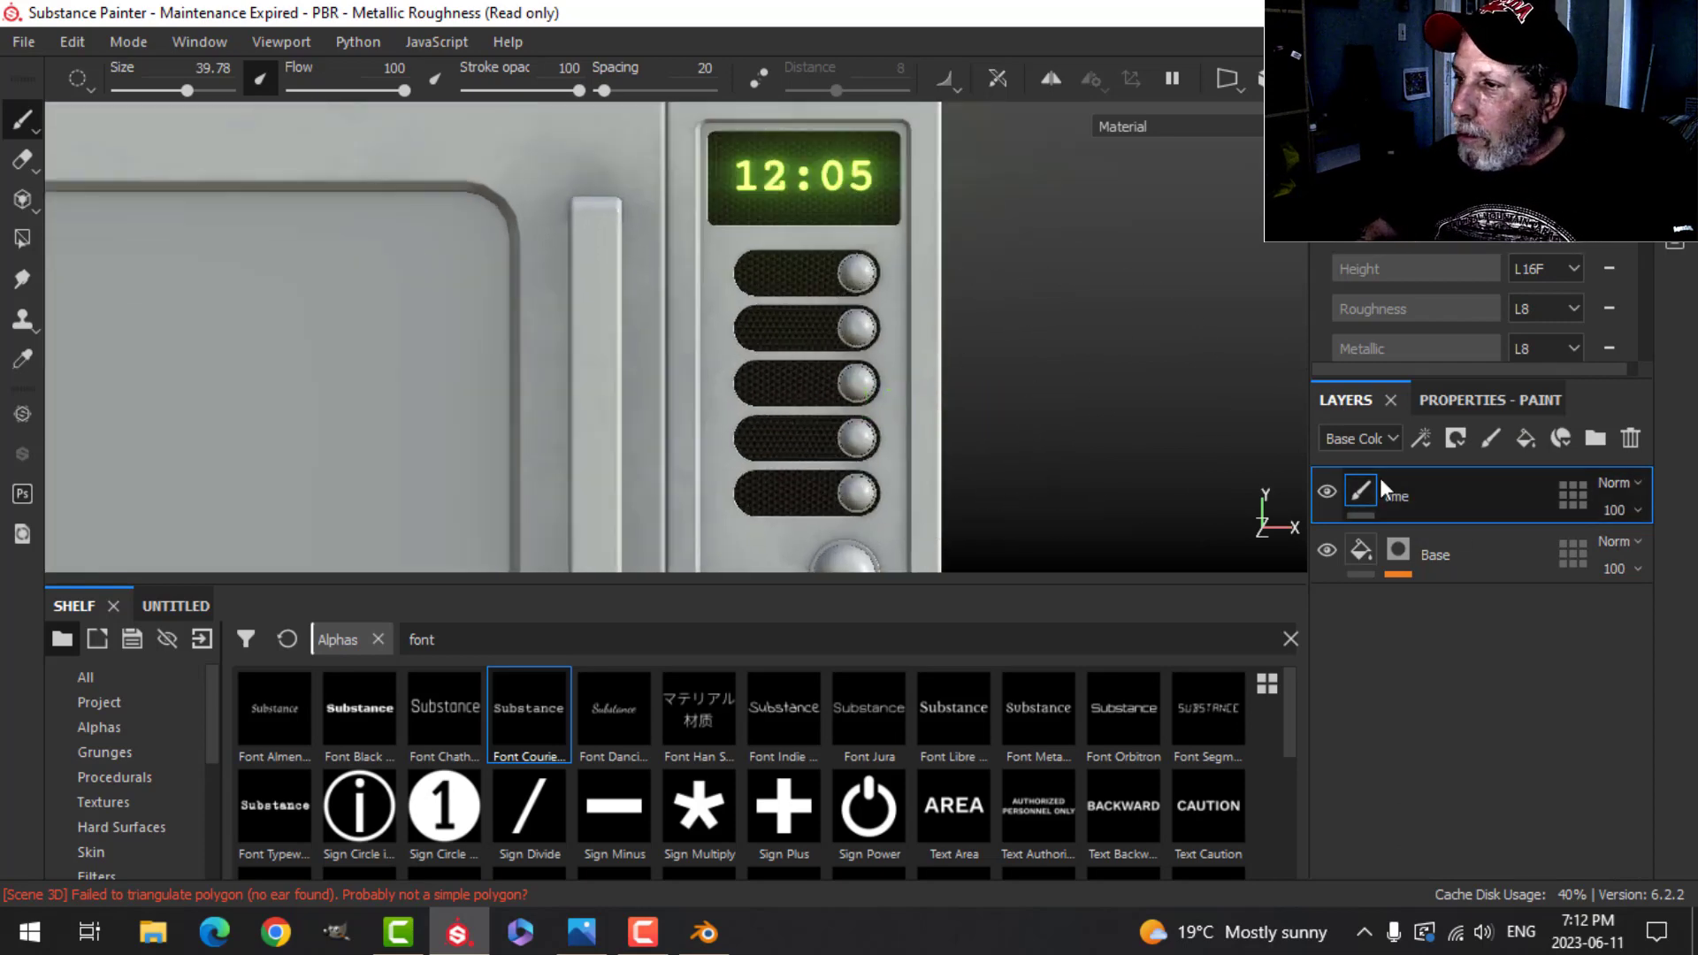
{"action": "left_click", "coordinate": [1492, 440]}
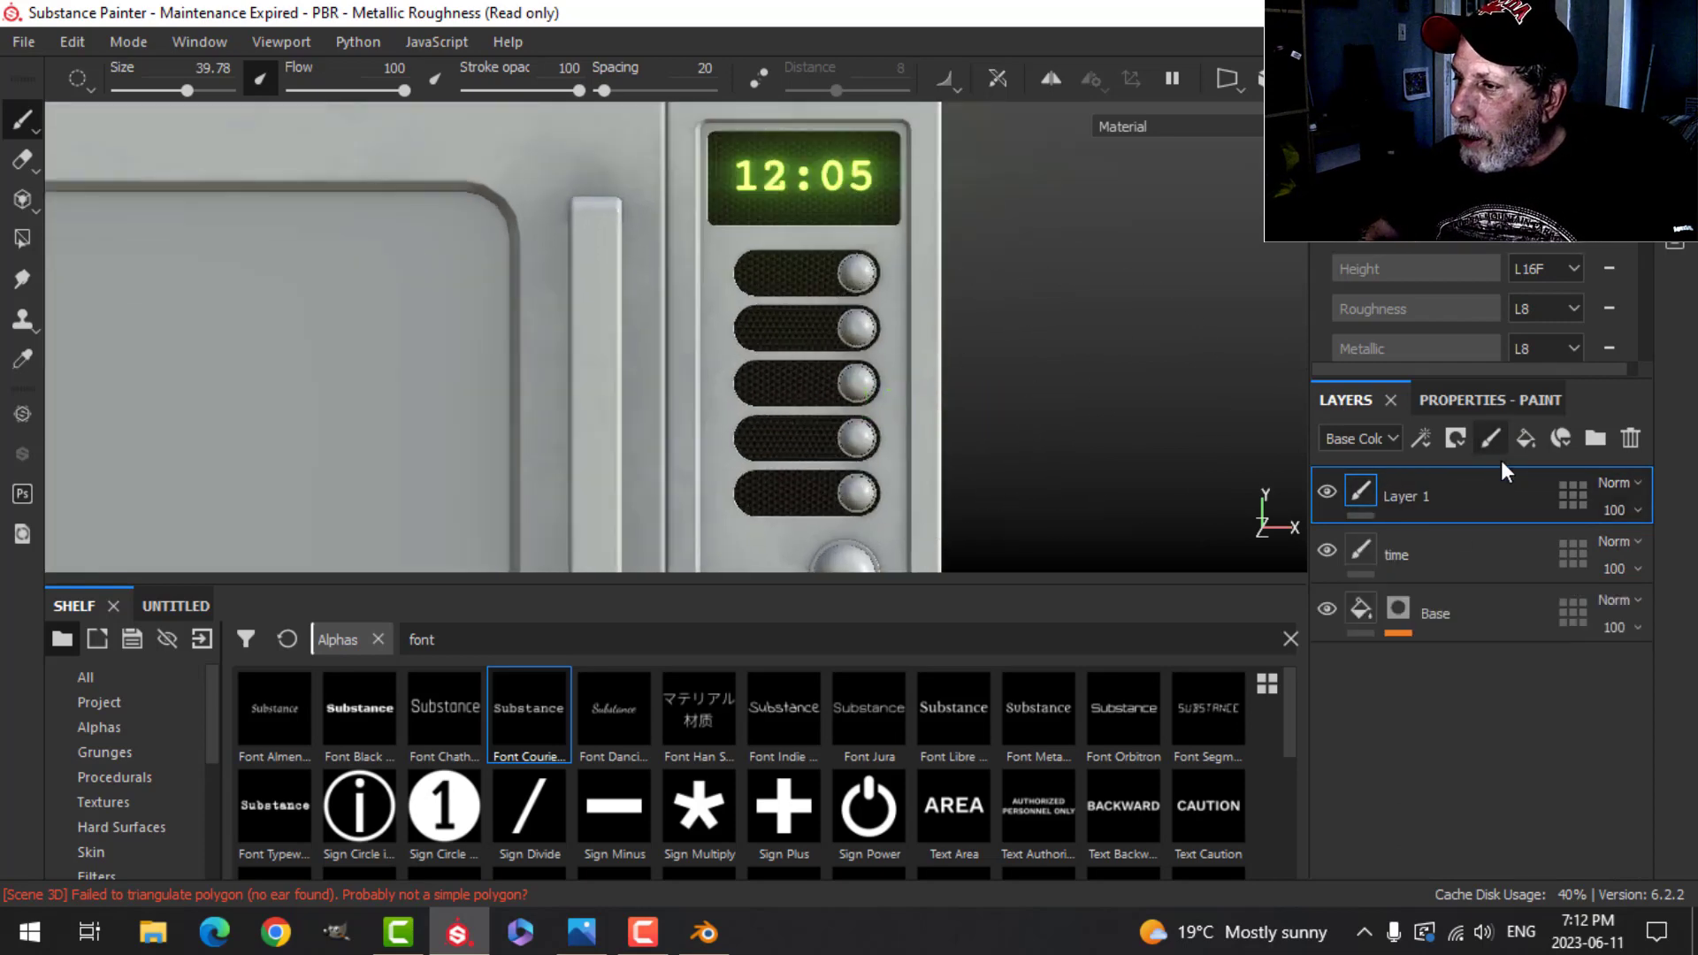
Step: Make the new layer's brush paint only the color channel, using a light grey base color
{"action": "left_click", "coordinate": [1494, 400]}
{"action": "scroll", "coordinate": [1500, 779], "scroll_direction": "up", "scroll_amount": 5}
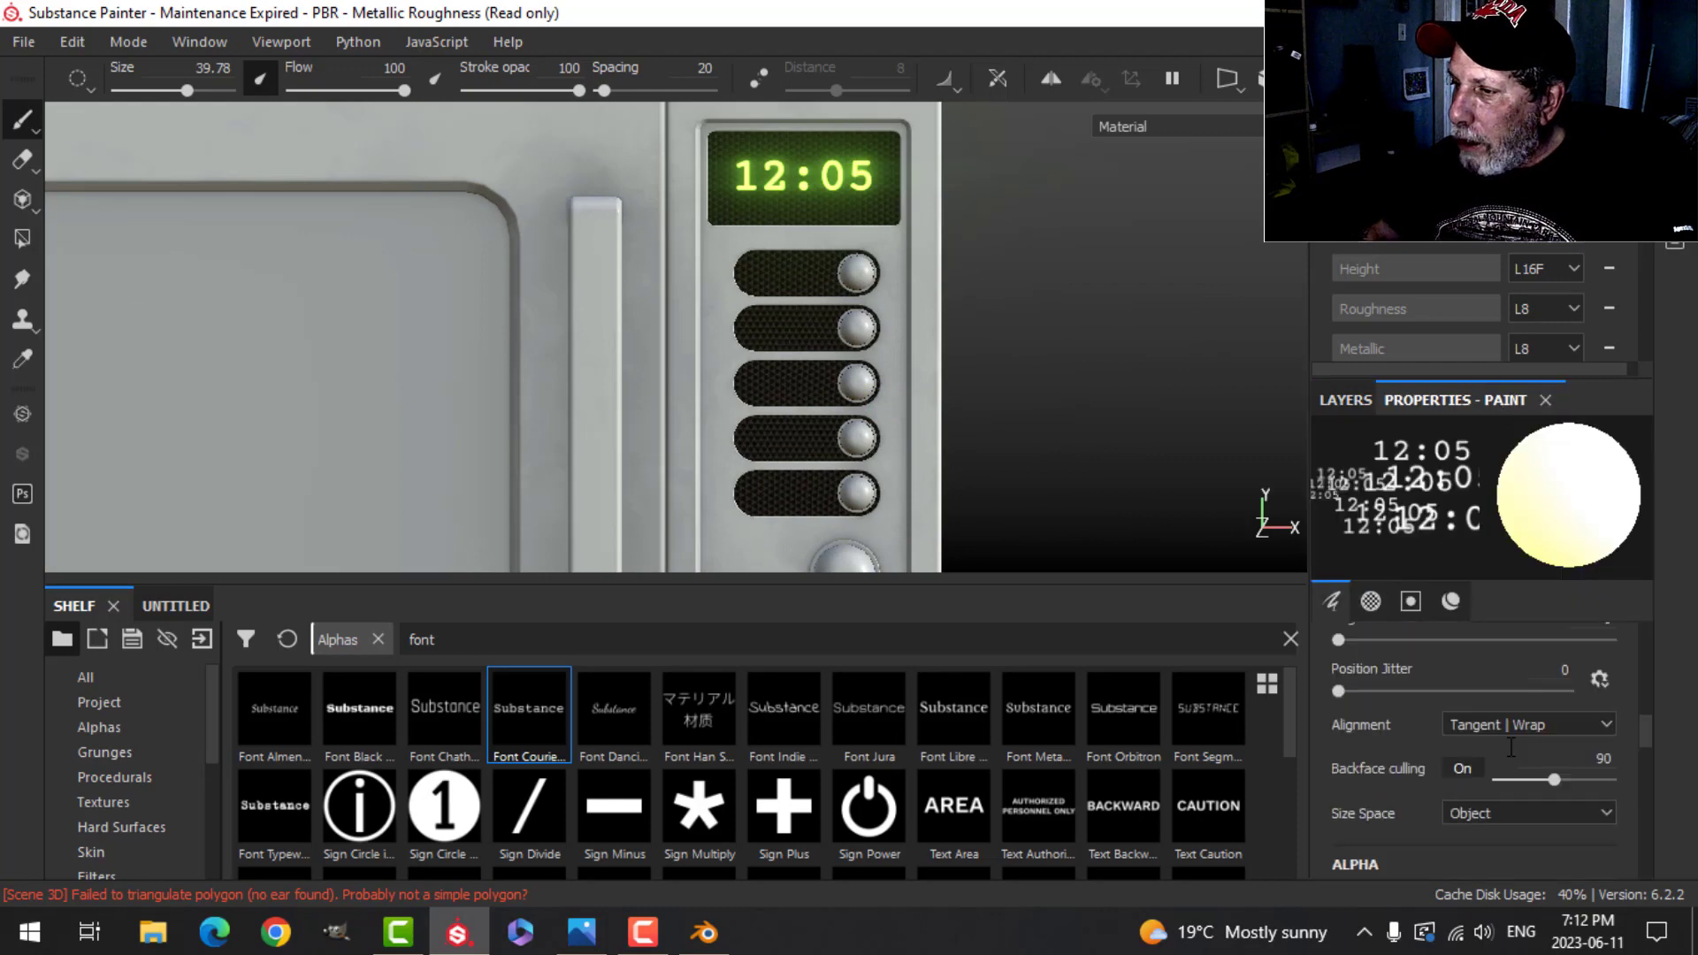
{"action": "scroll", "coordinate": [1511, 747], "scroll_direction": "down", "scroll_amount": 10}
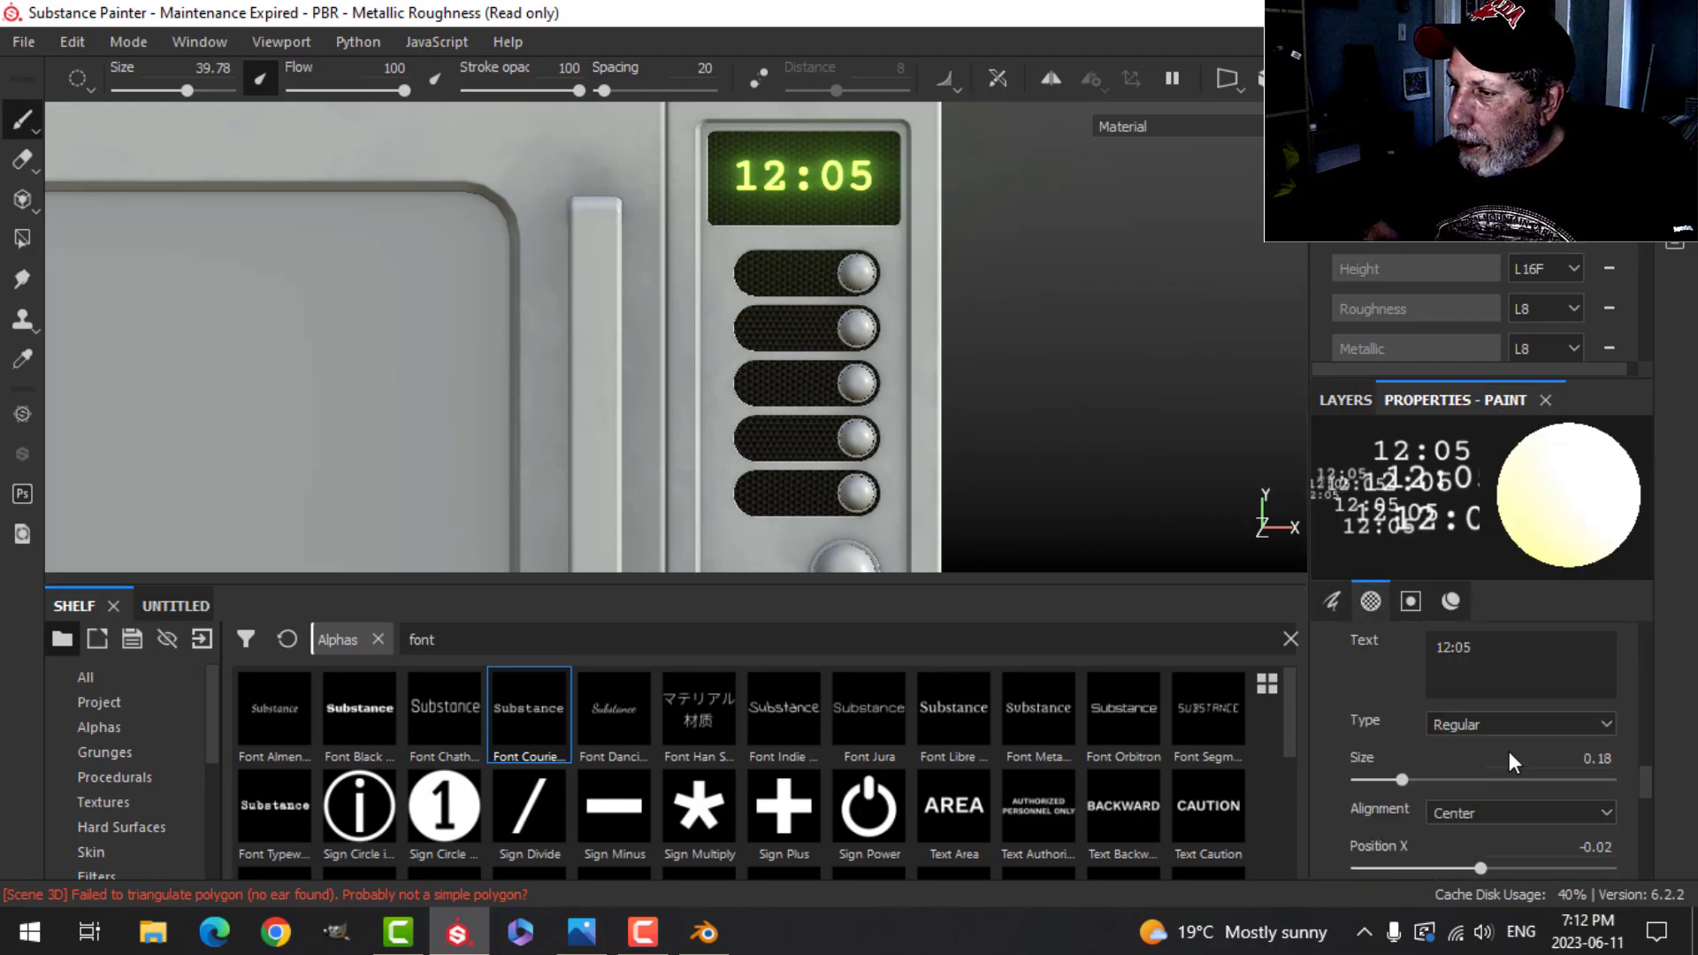
{"action": "scroll", "coordinate": [1508, 751], "scroll_direction": "down", "scroll_amount": 3}
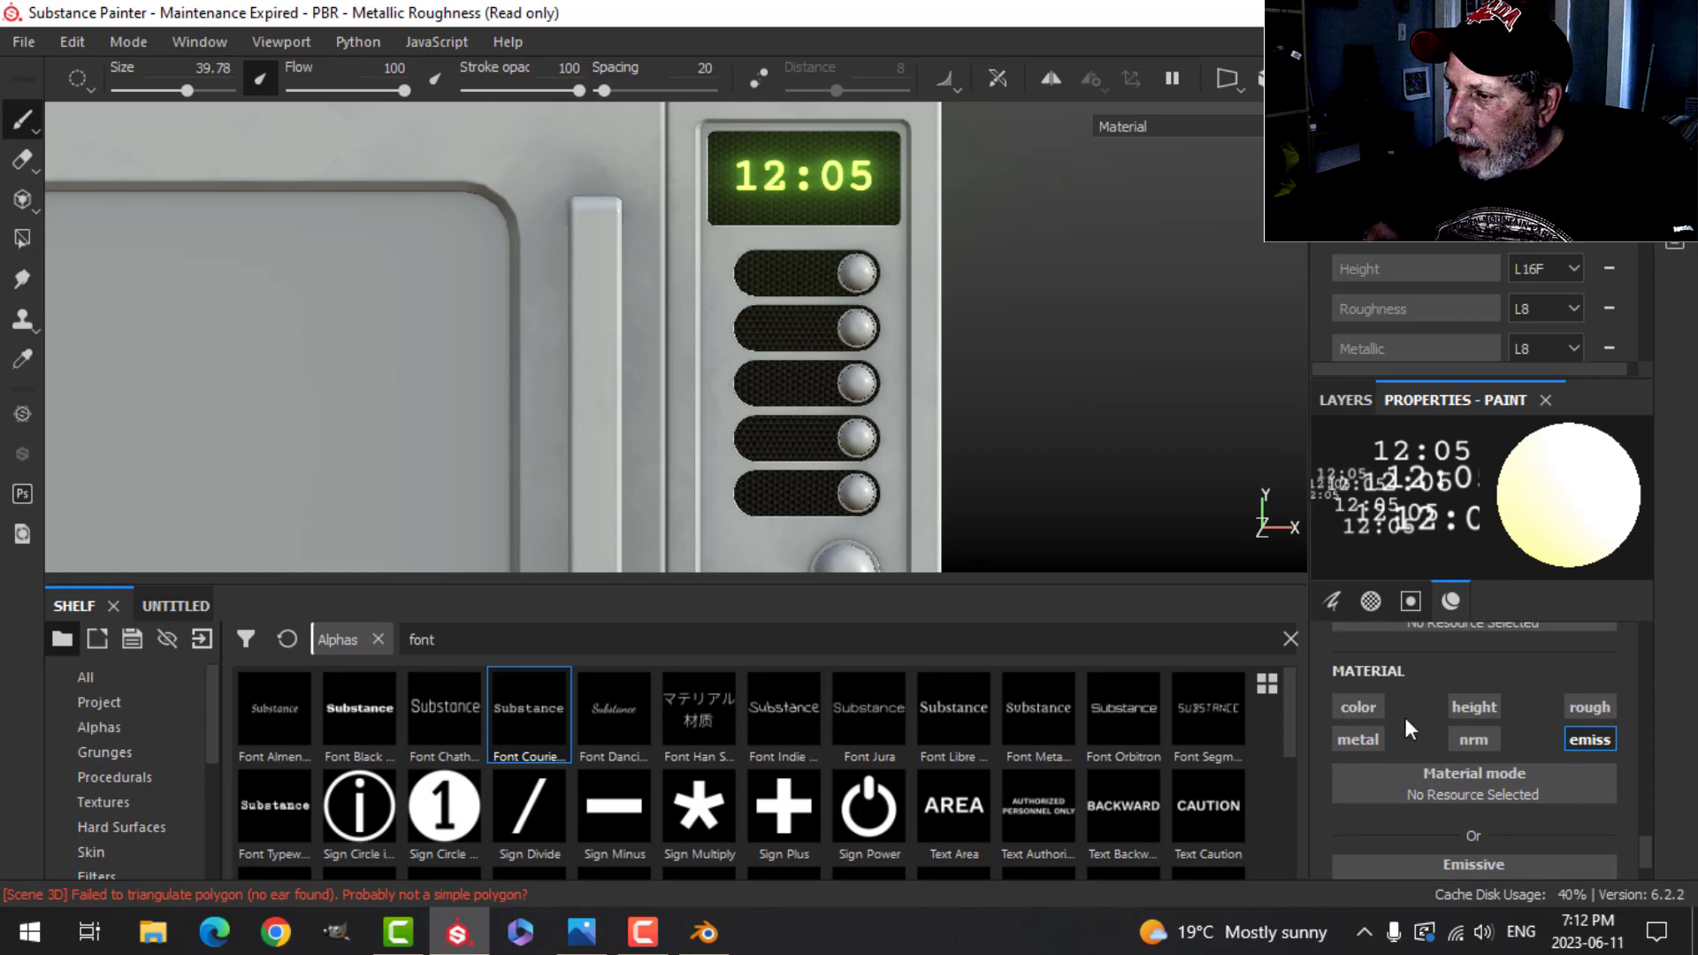
{"action": "left_click", "coordinate": [1367, 705]}
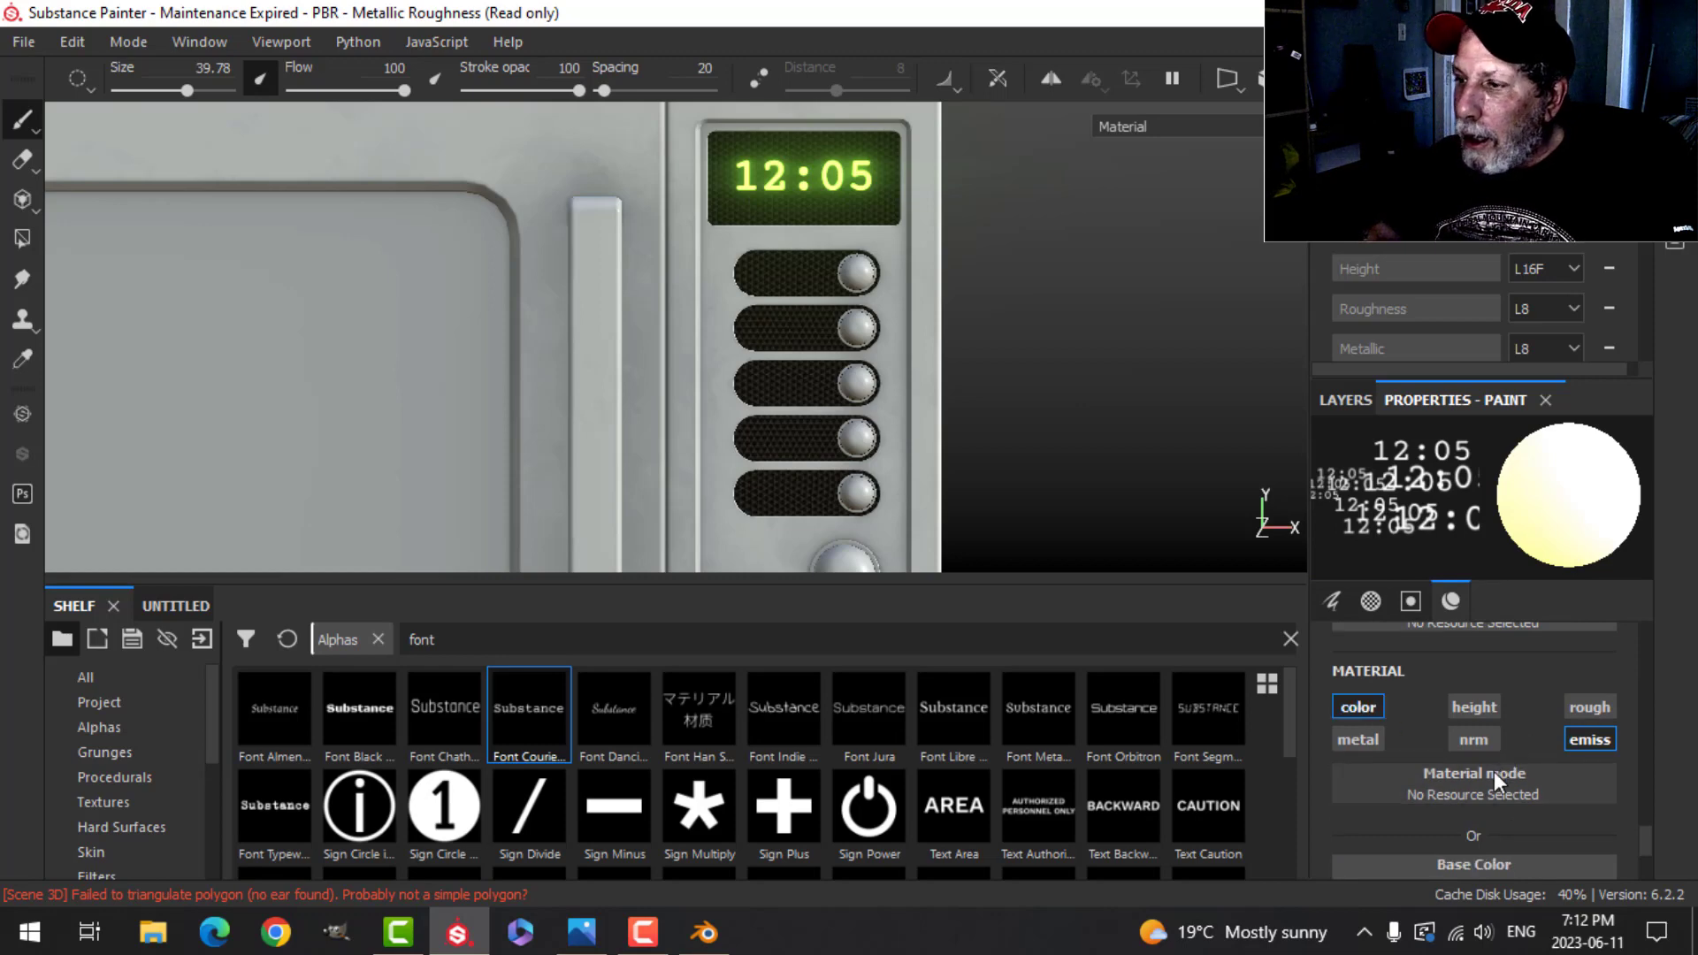
{"action": "scroll", "coordinate": [1494, 771], "scroll_direction": "down", "scroll_amount": 1}
{"action": "scroll", "coordinate": [1483, 767], "scroll_direction": "up", "scroll_amount": 1}
{"action": "left_click", "coordinate": [1591, 738]}
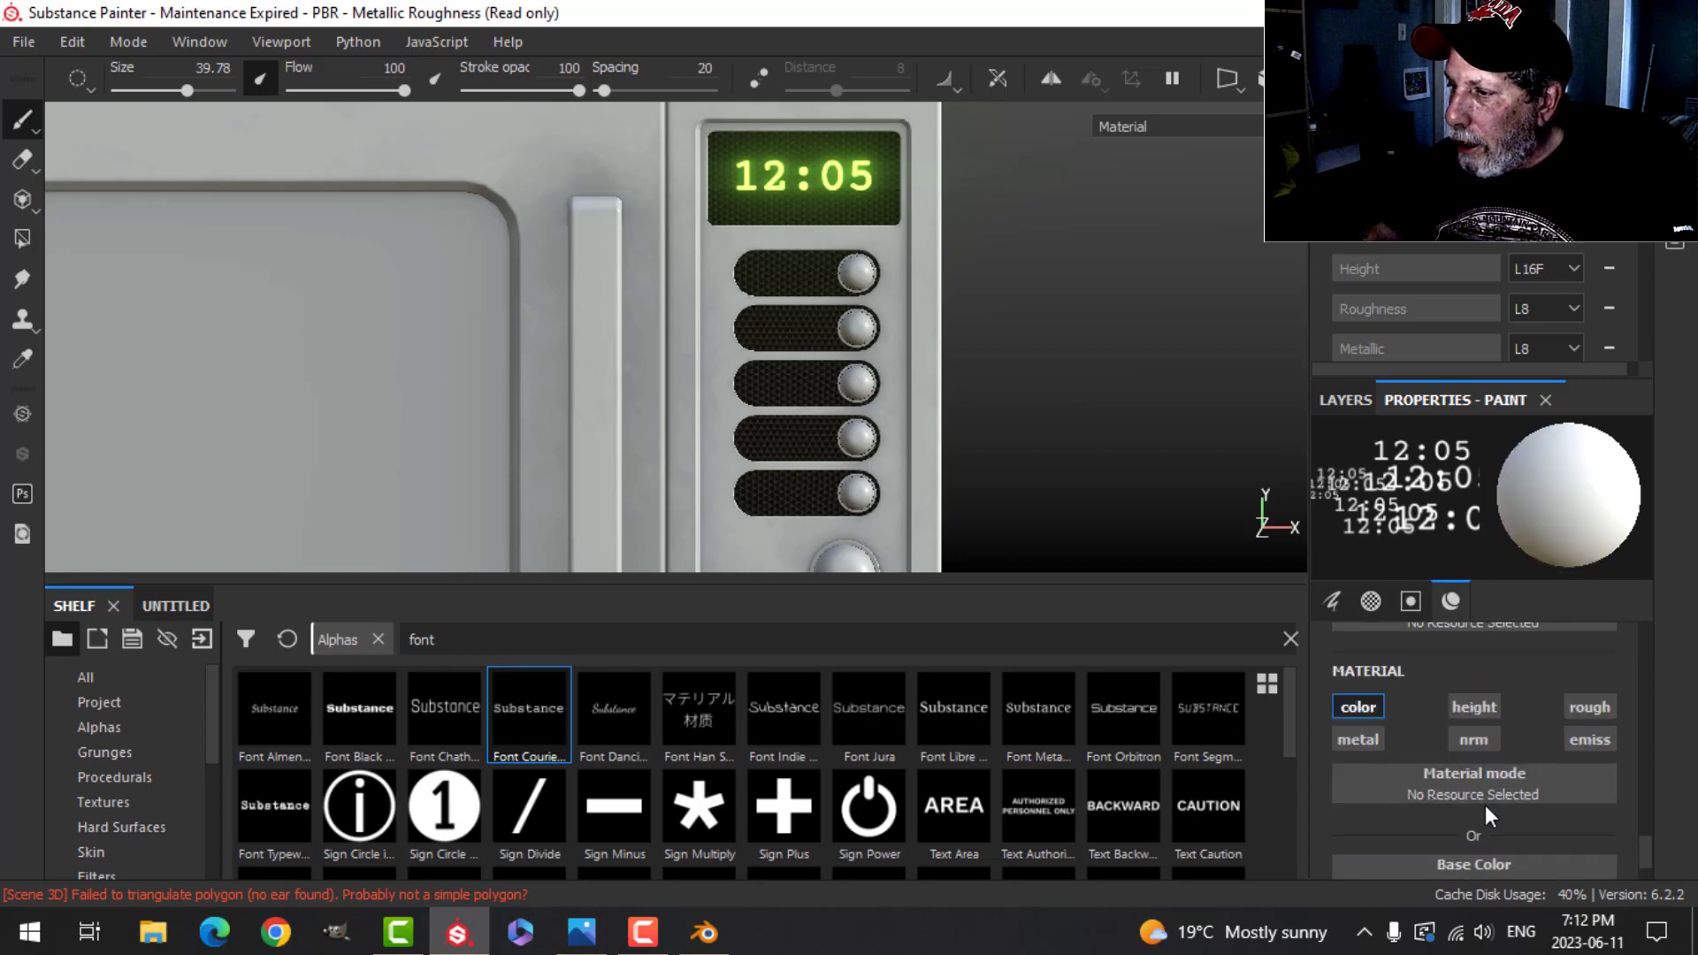
{"action": "scroll", "coordinate": [1484, 814], "scroll_direction": "down", "scroll_amount": 1}
{"action": "left_click", "coordinate": [1463, 834]}
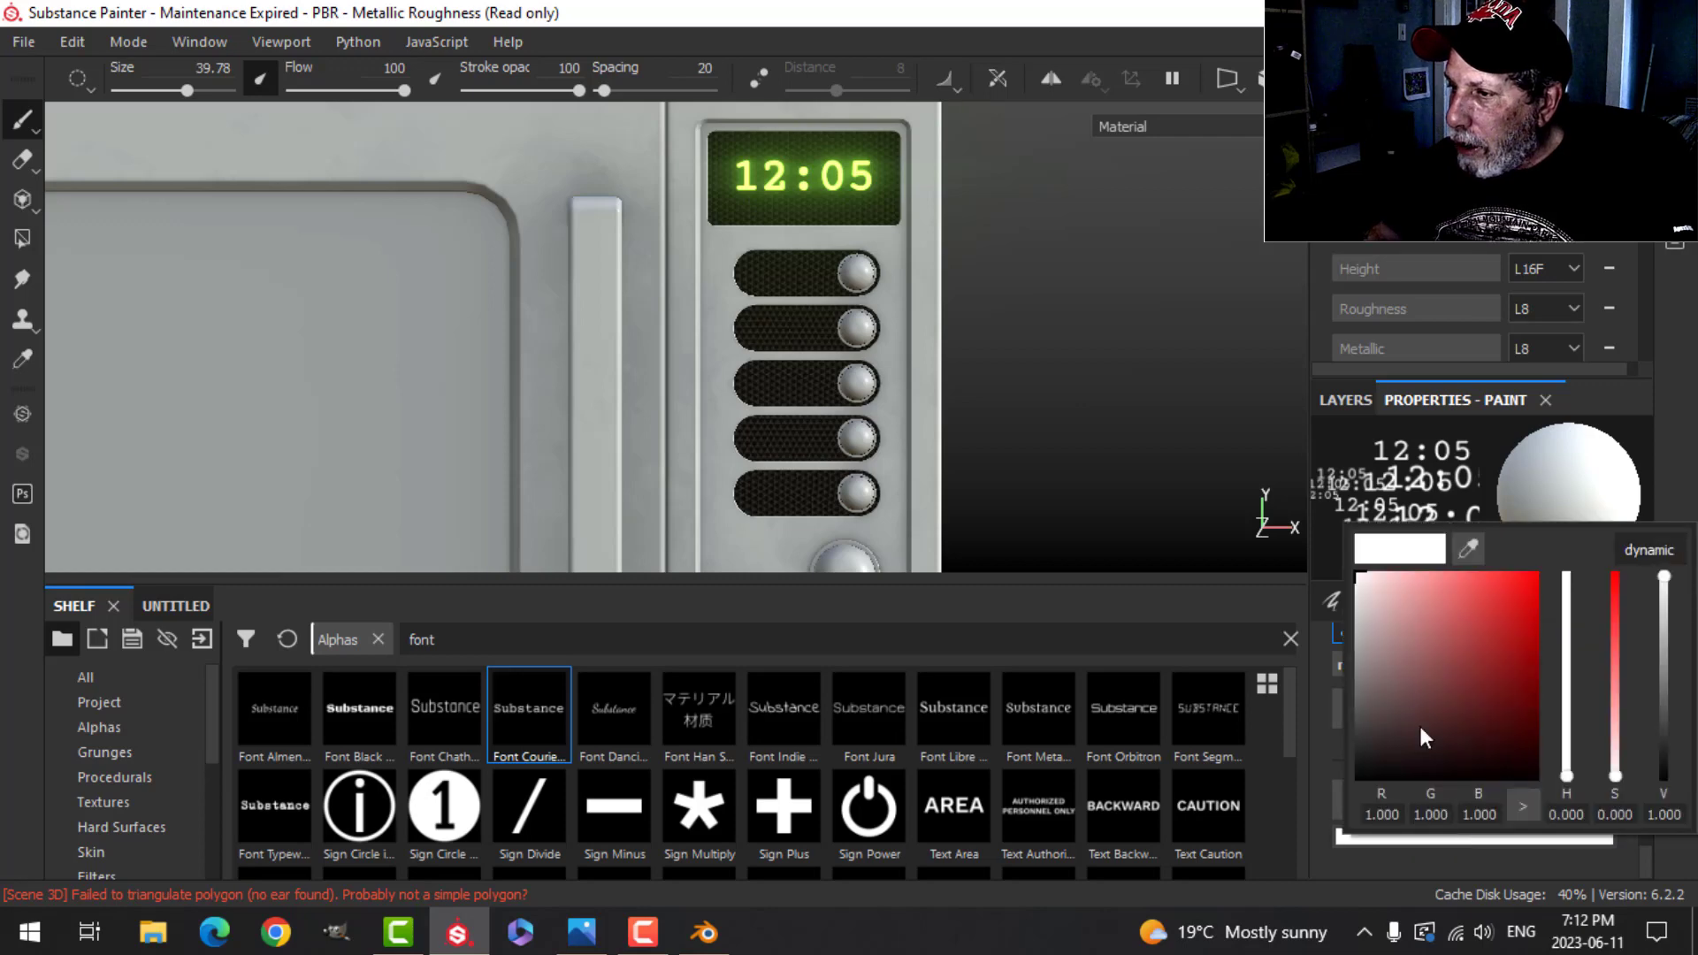
{"action": "left_click", "coordinate": [1680, 400]}
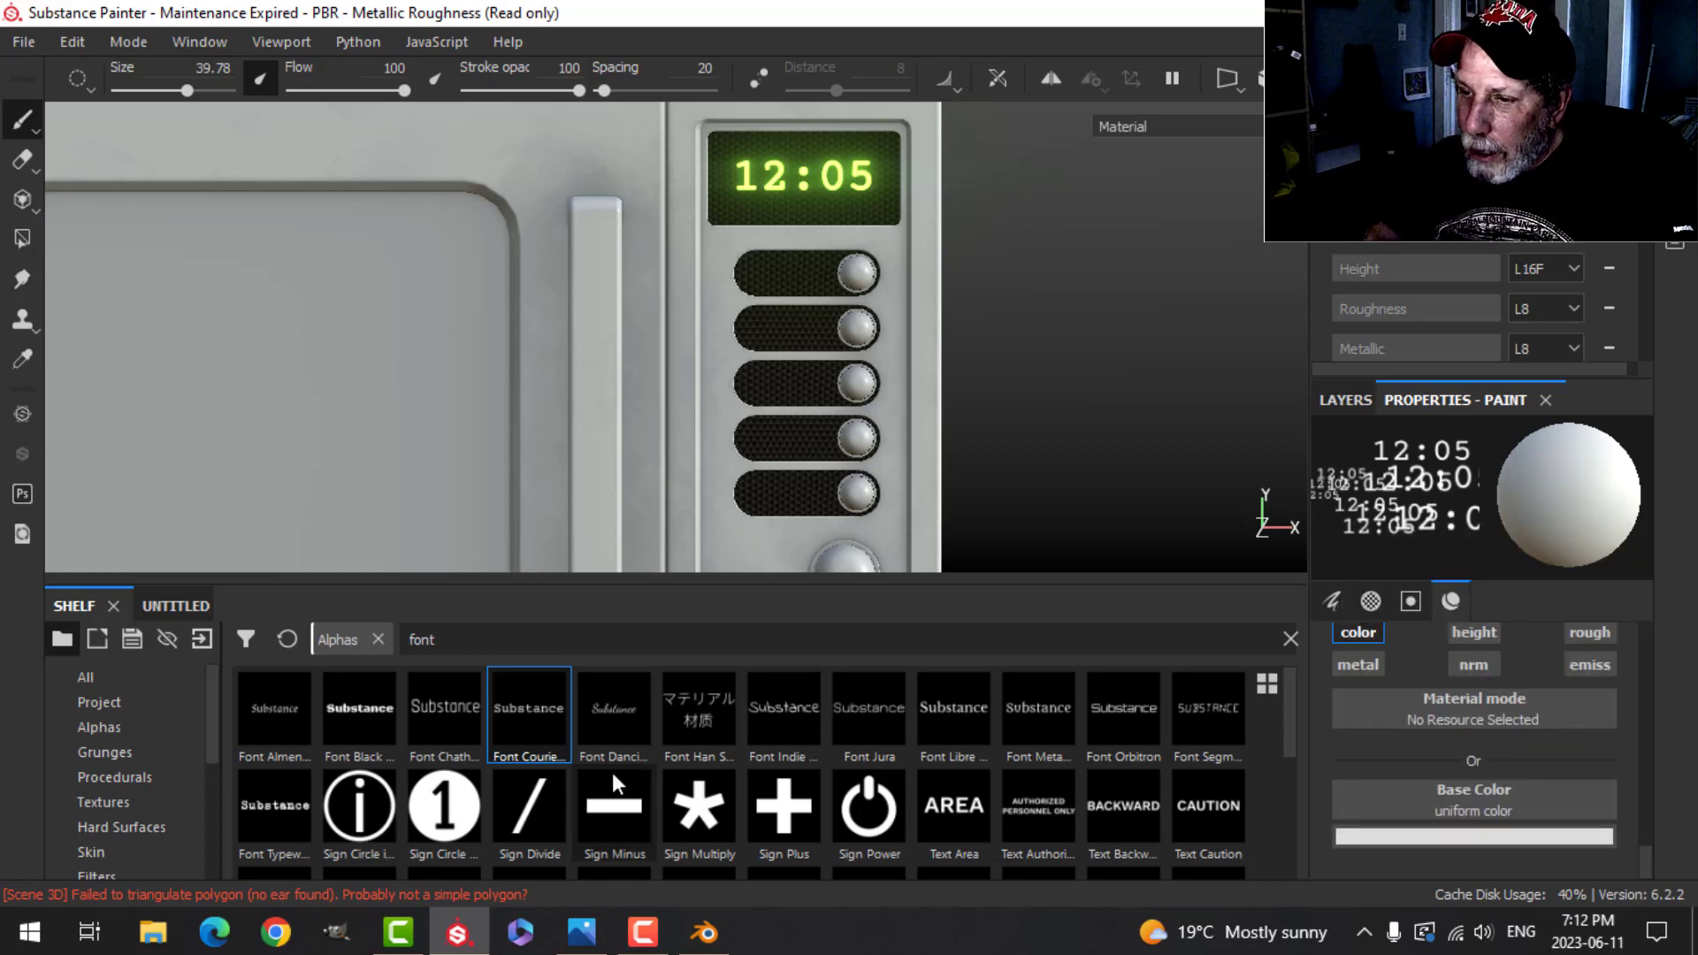
Step: Choose the Font Libre Baskerville alpha for the brush and set its text to LOW
{"action": "mouse_move", "coordinate": [960, 716]}
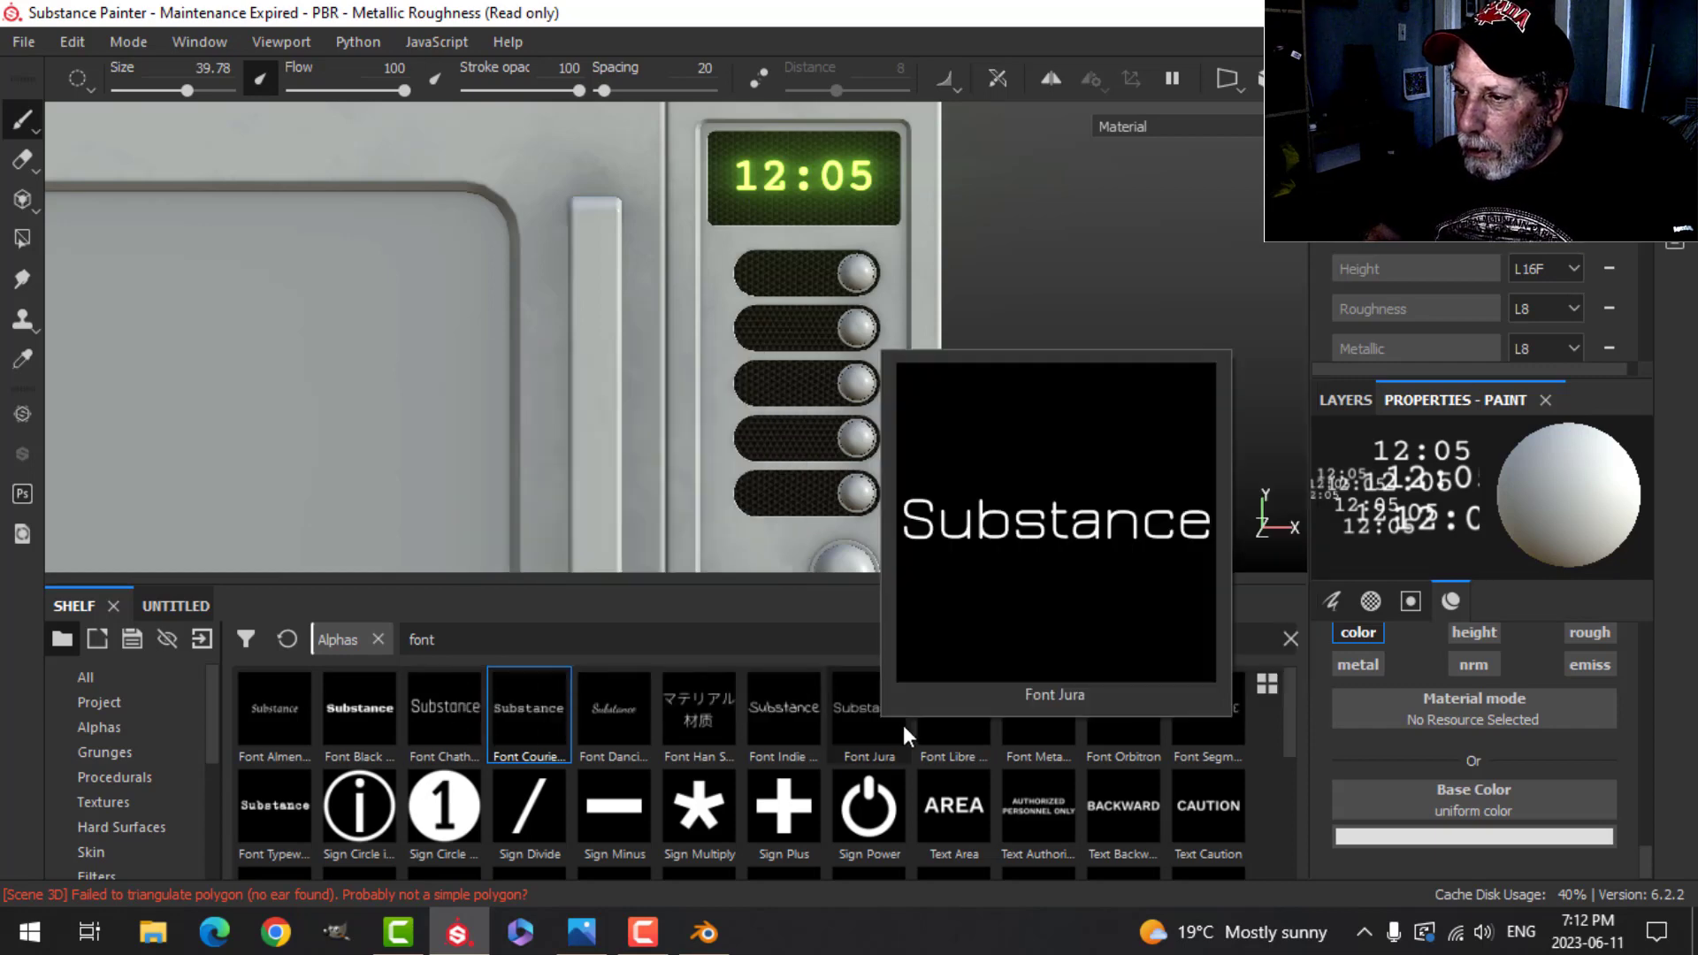
{"action": "left_click", "coordinate": [934, 719]}
{"action": "scroll", "coordinate": [1647, 728], "scroll_direction": "down", "scroll_amount": 3}
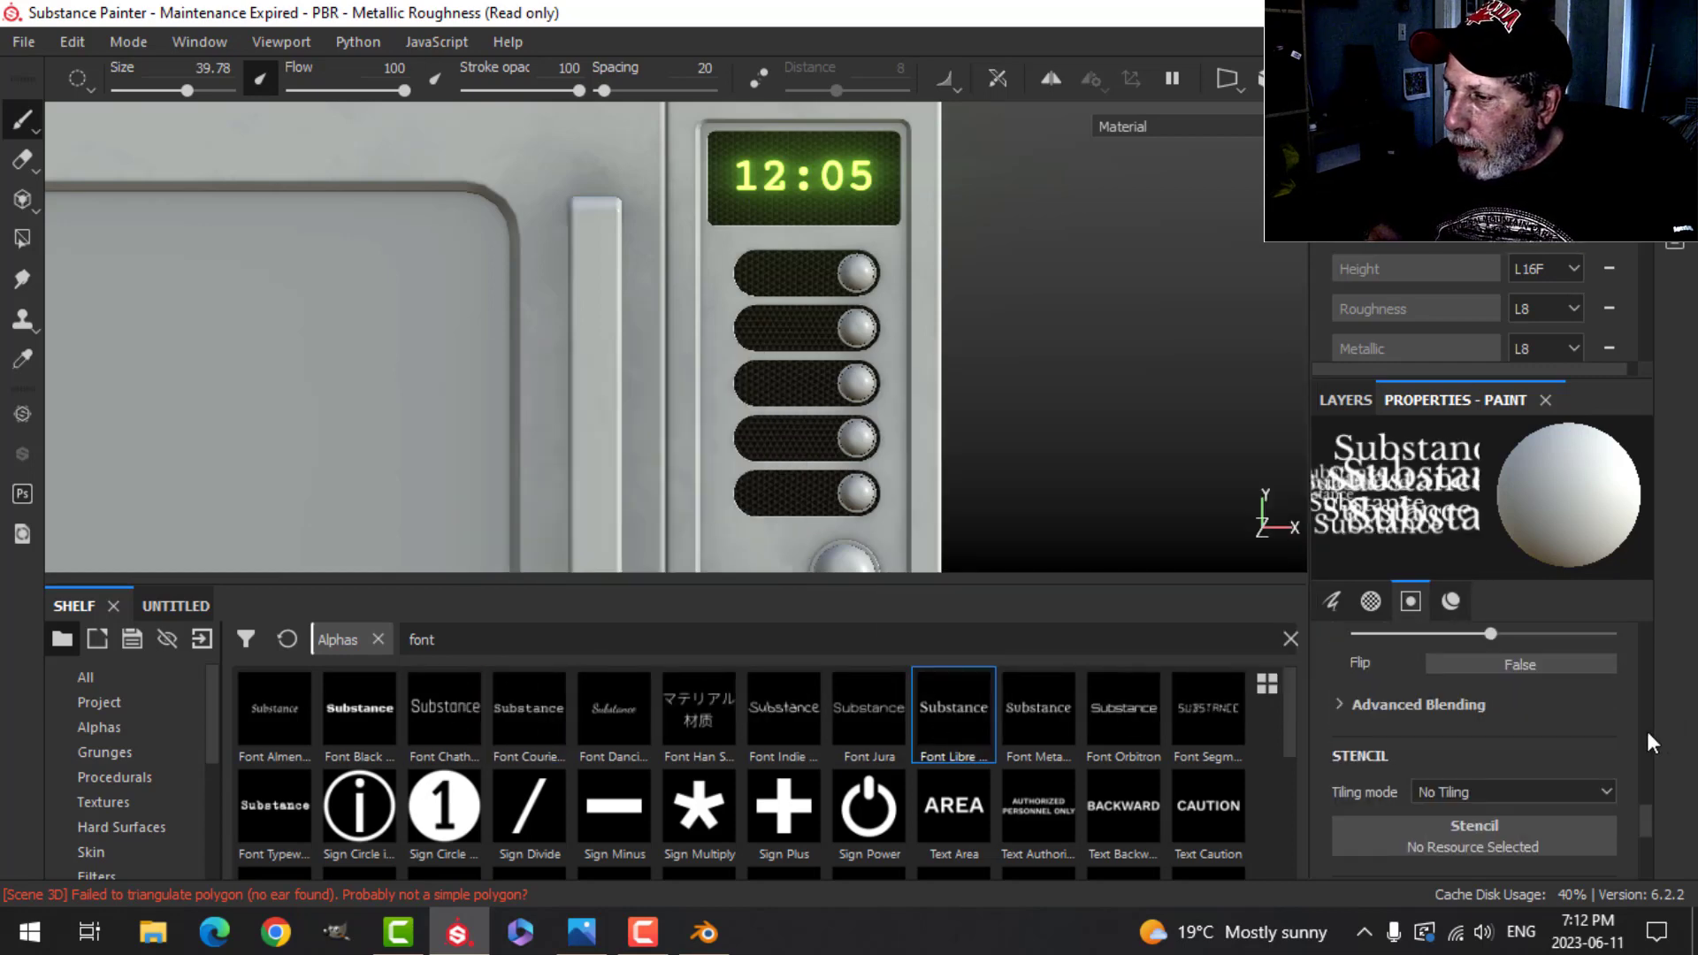
{"action": "scroll", "coordinate": [1636, 736], "scroll_direction": "up", "scroll_amount": 5}
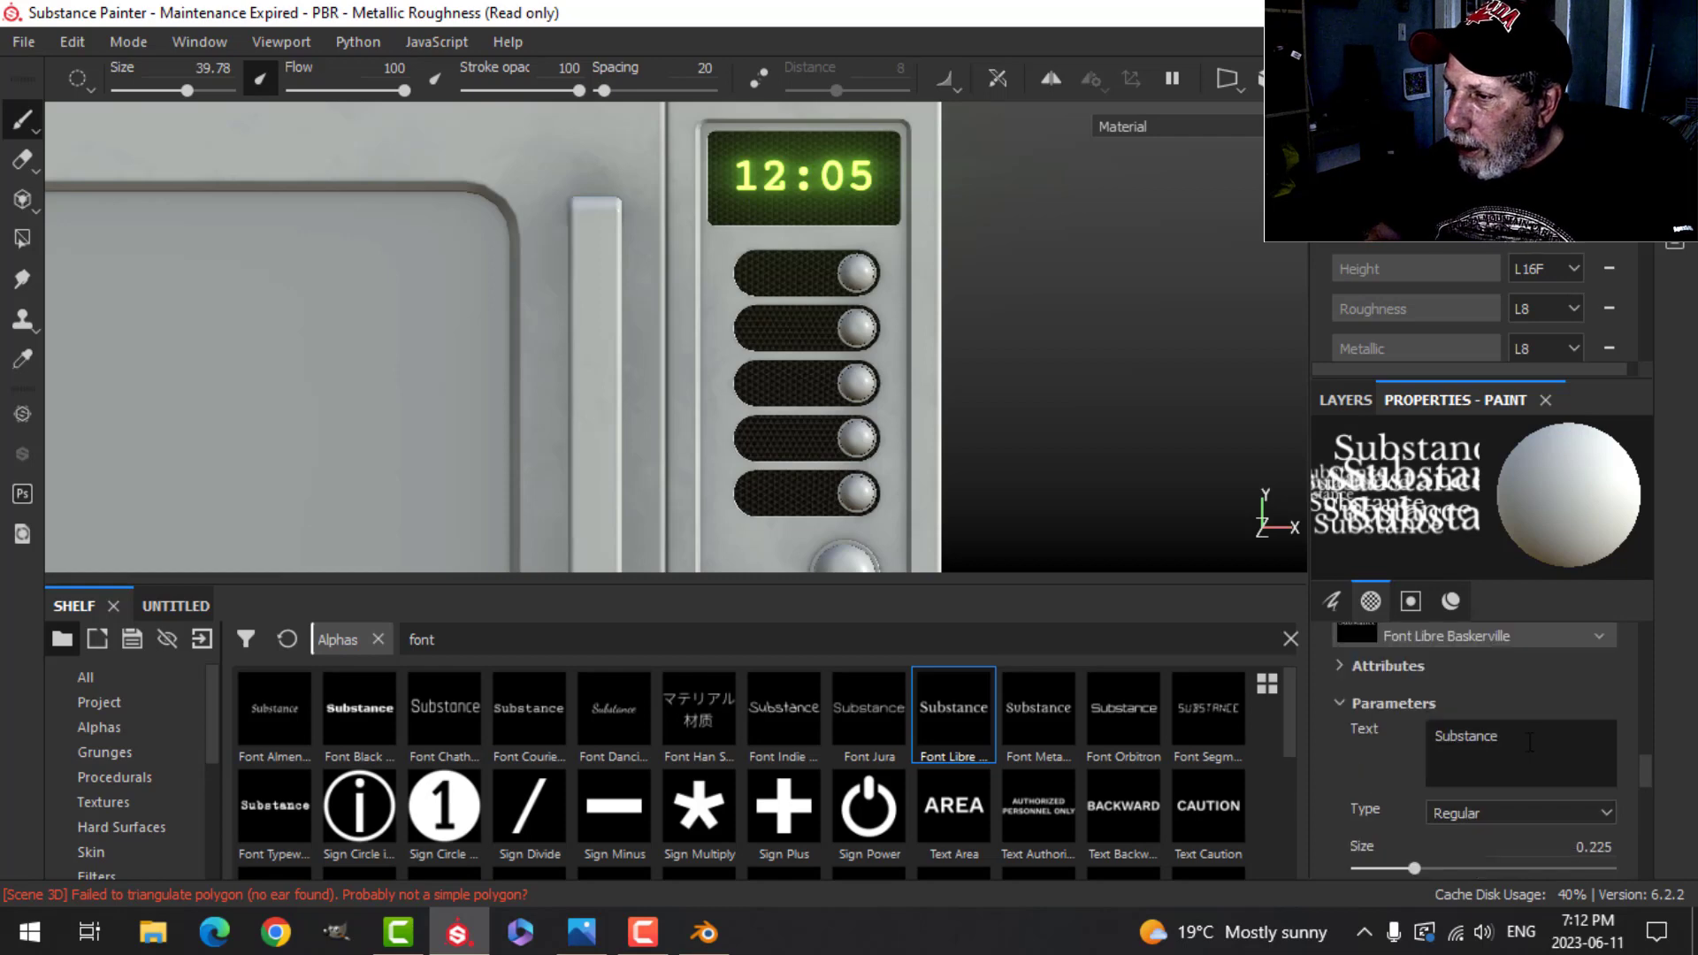
{"action": "key", "text": "Caps_Lock"}
{"action": "type", "text": "LOW"}
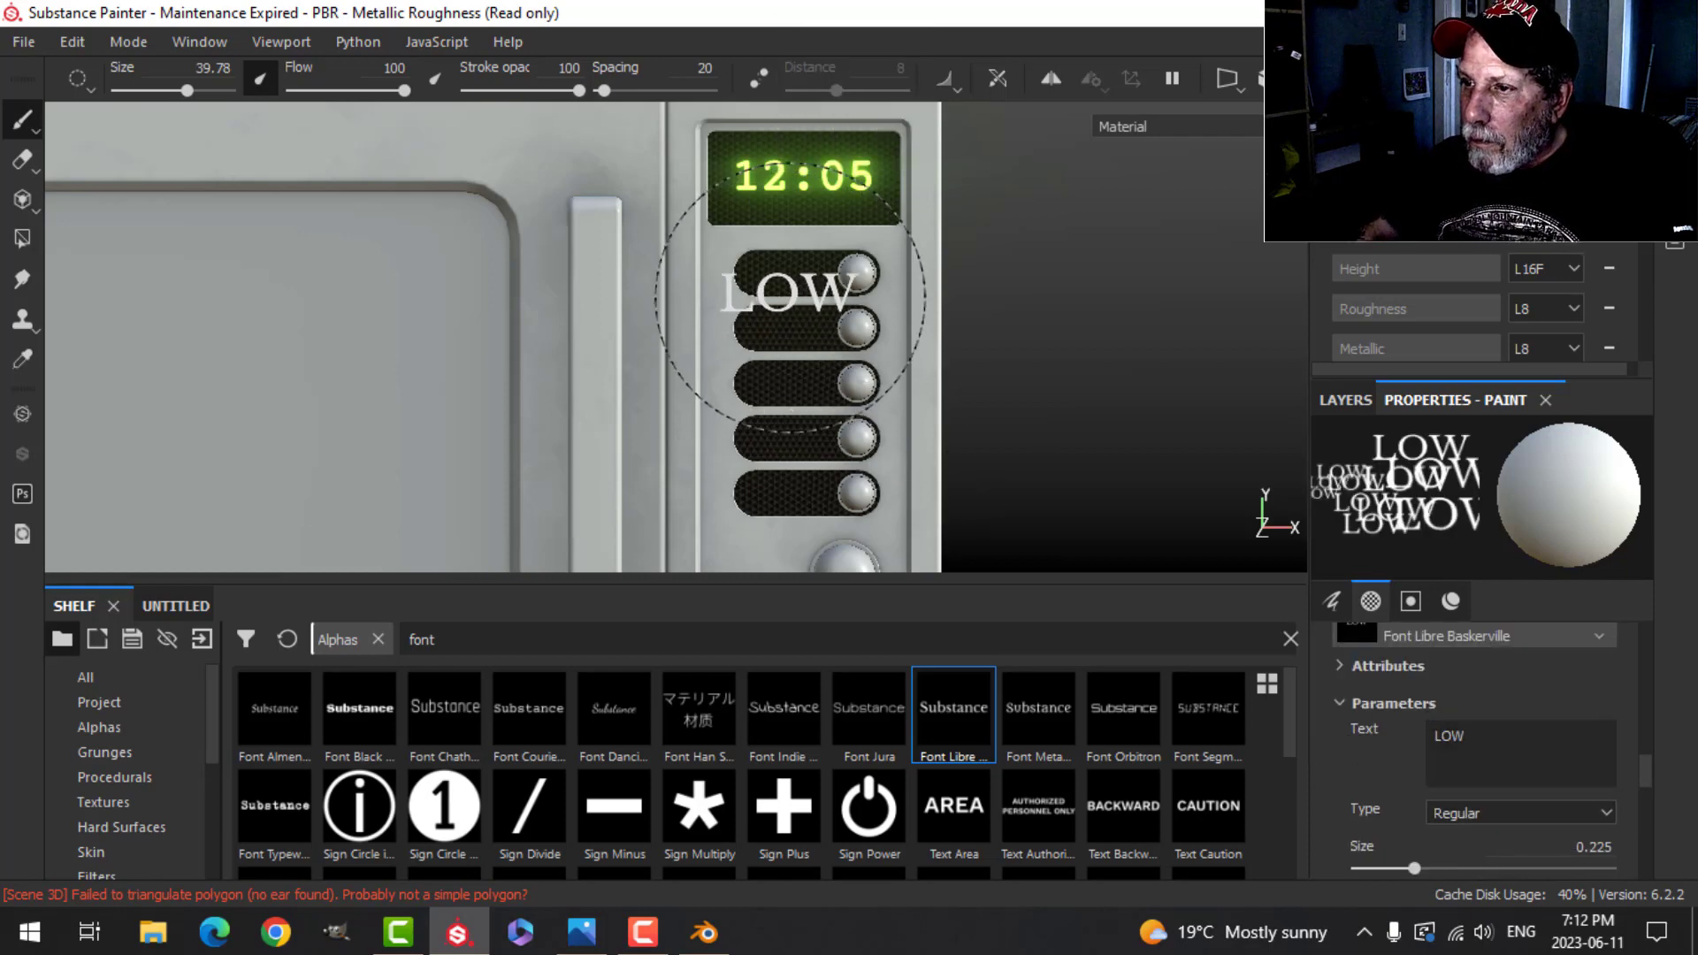
Step: Reduce the brush size to about 15.56 and change the font alpha's text to MED LOW
{"action": "right_click_drag", "start_coordinate": [789, 298], "coordinate": [719, 298], "text": "ctrl"}
{"action": "key", "text": "bracketleft"}
{"action": "key", "text": "bracketleft"}
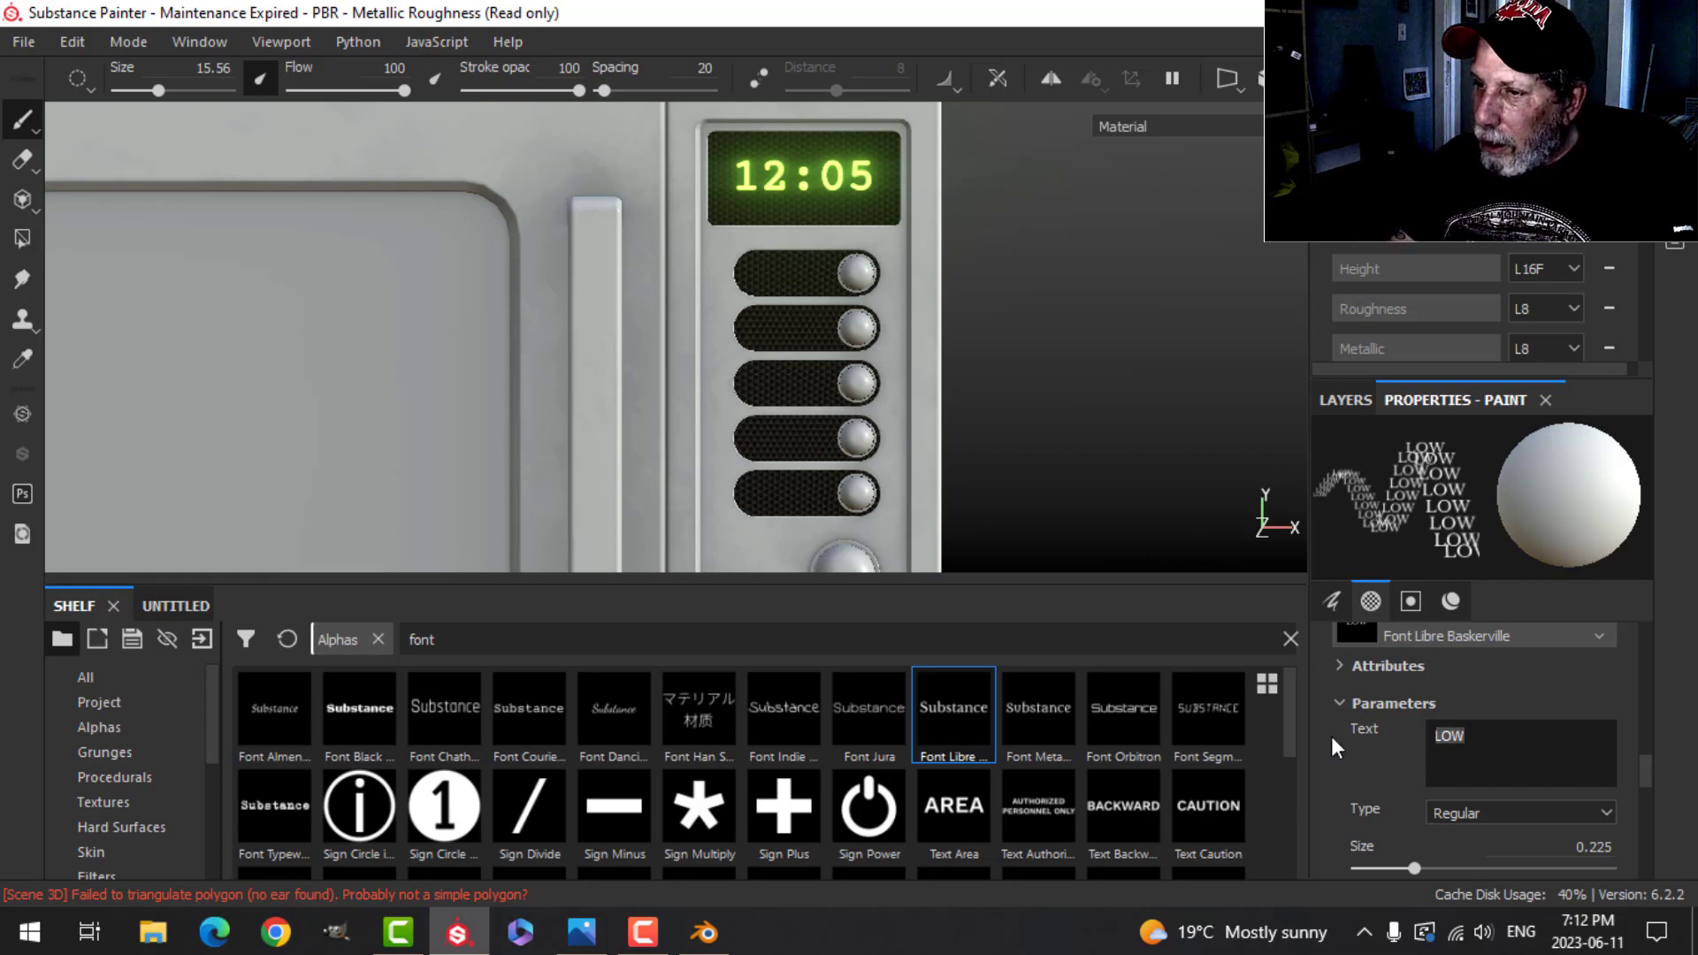
{"action": "type", "text": "ME"}
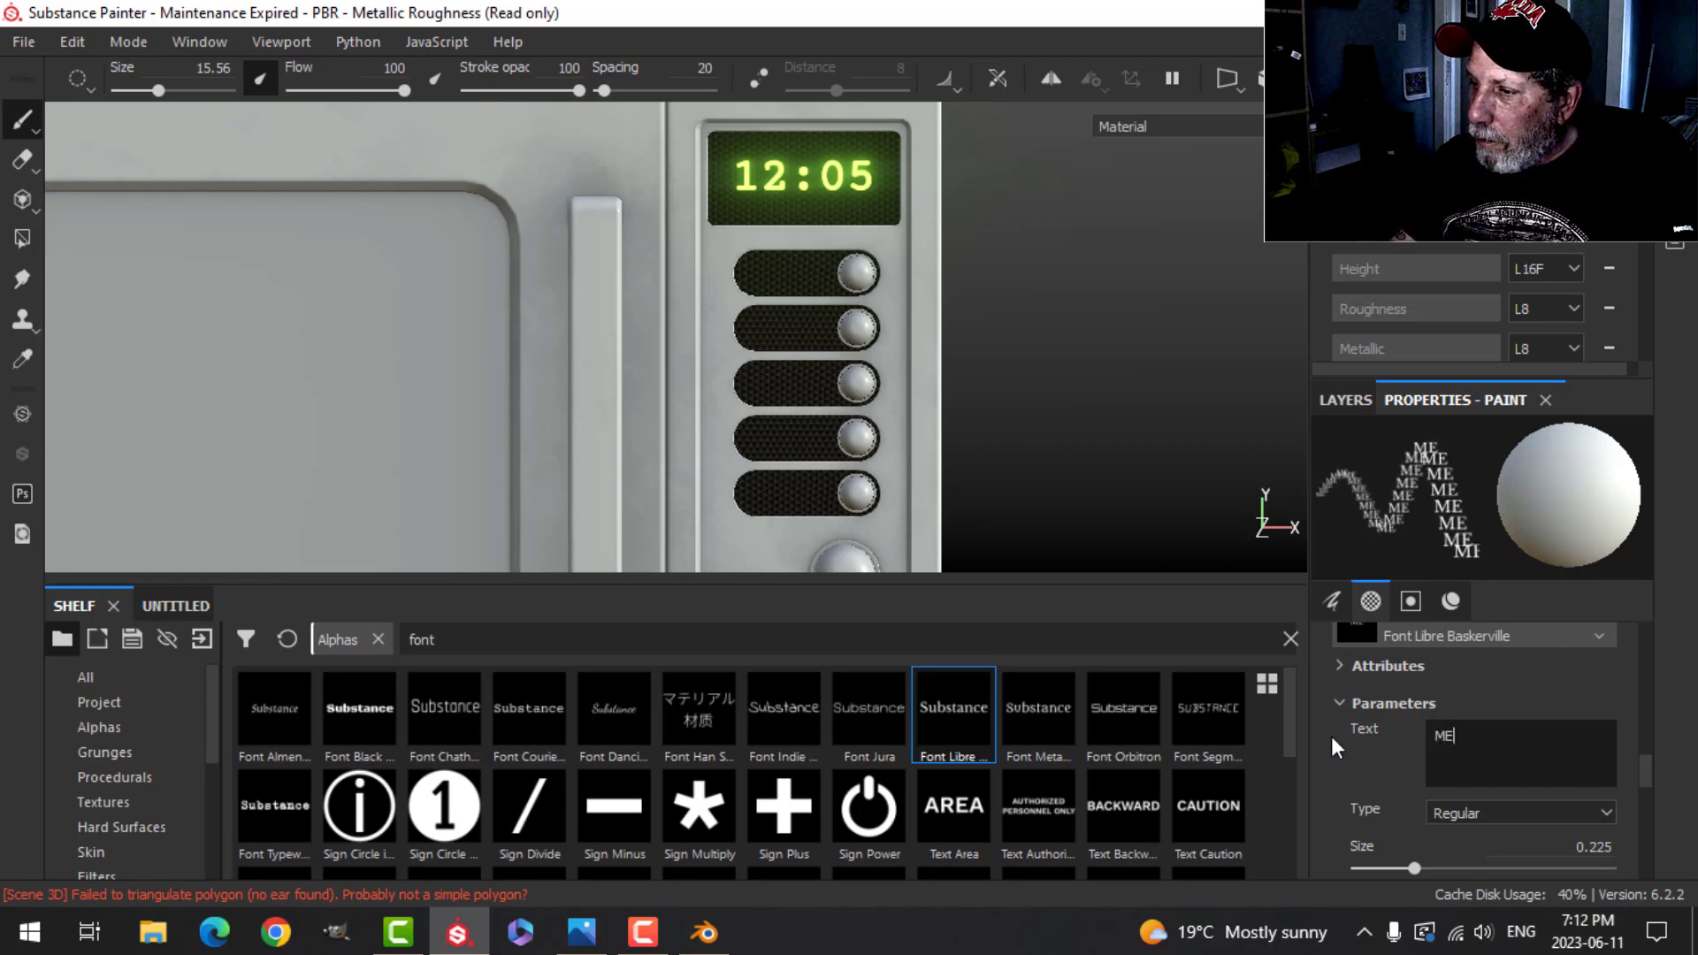
{"action": "type", "text": "D LOW"}
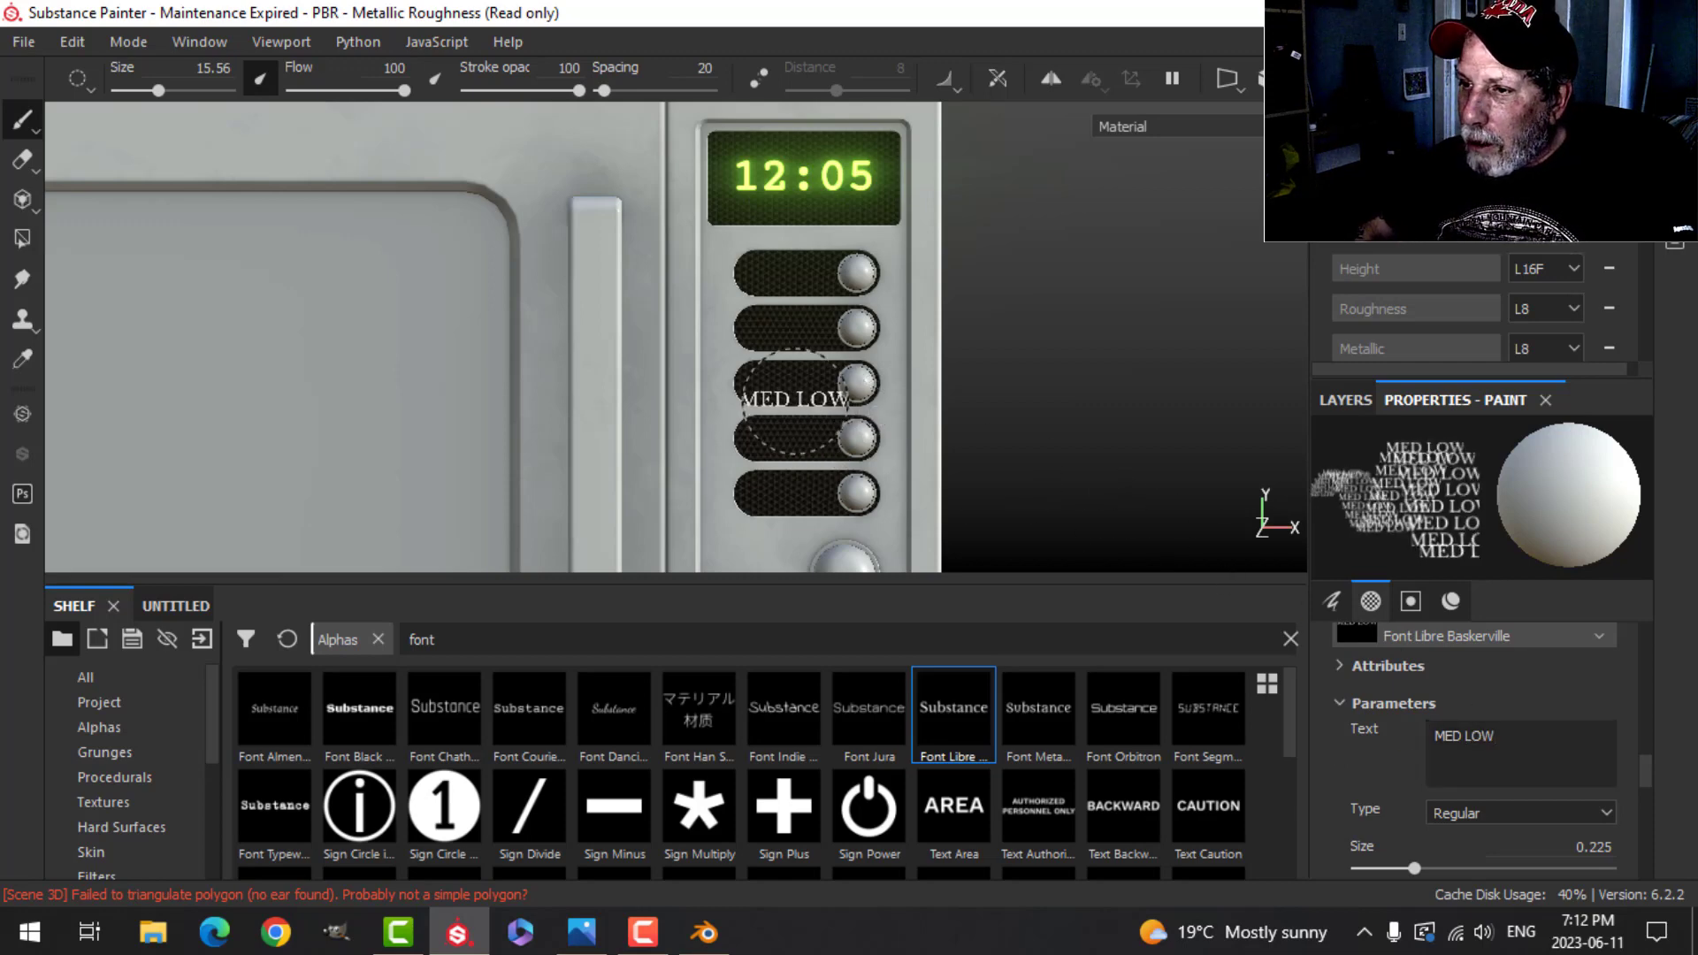
Step: Reduce the brush size to about 12.29 and stamp MED LOW on the third dark label beside its button
{"action": "right_click", "coordinate": [787, 389]}
{"action": "key", "text": "Escape"}
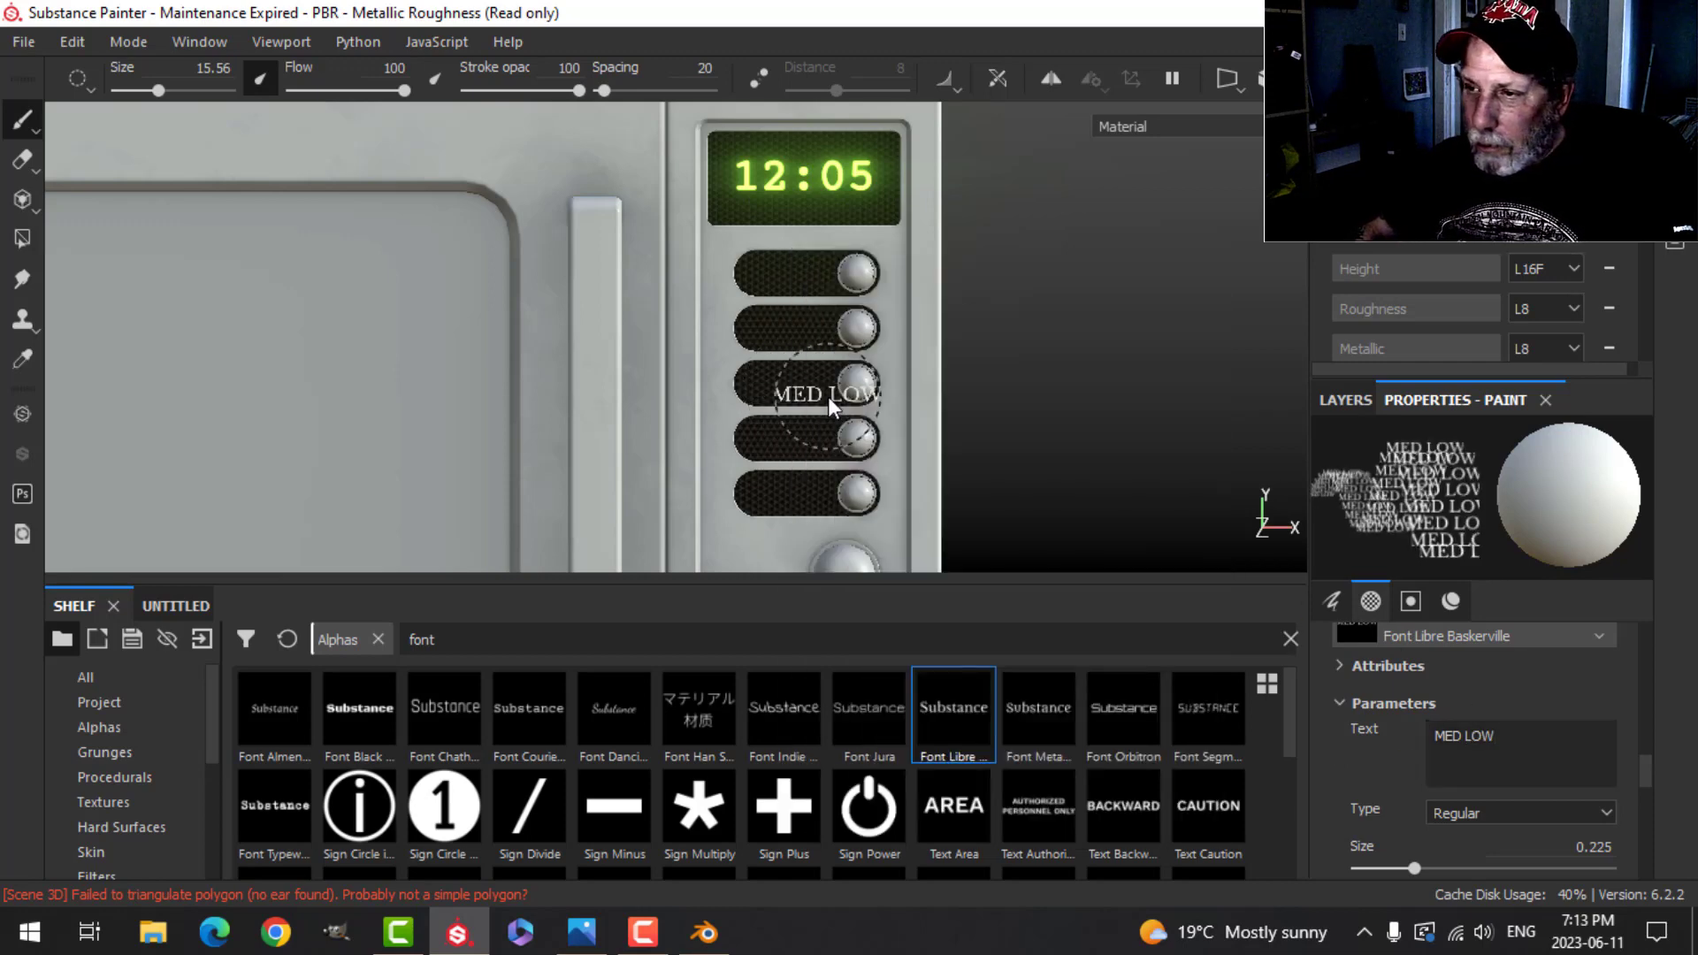
{"action": "right_click_drag", "start_coordinate": [820, 385], "coordinate": [815, 384], "text": "ctrl"}
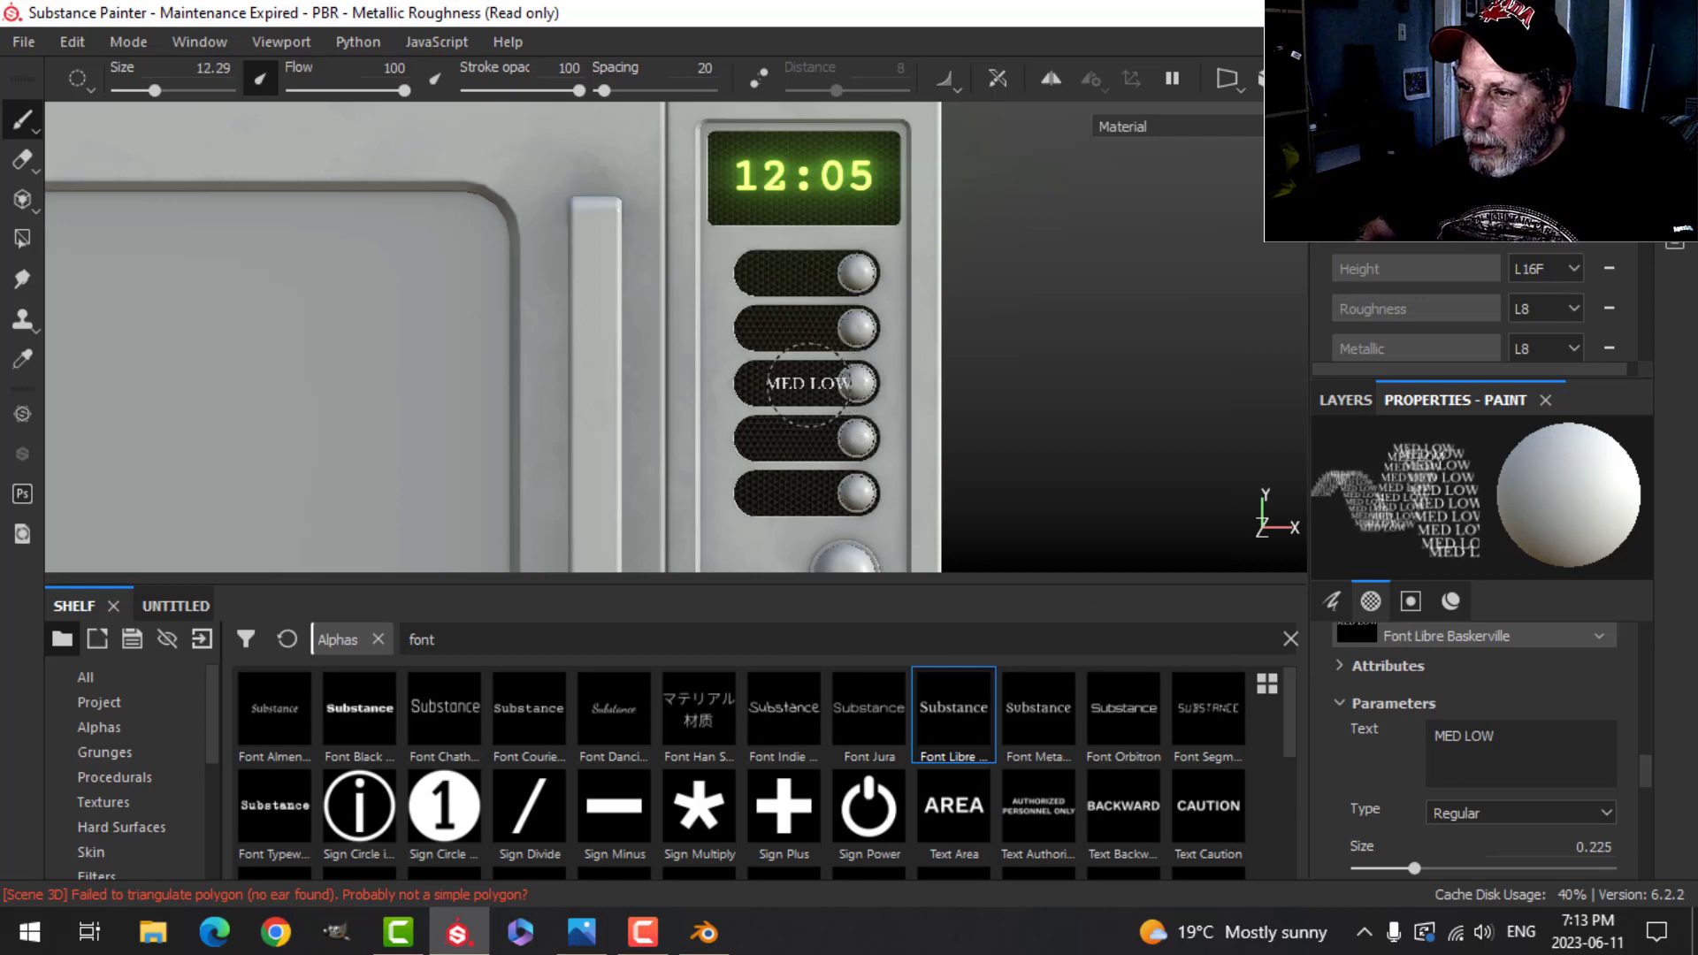
{"action": "left_click", "coordinate": [784, 384]}
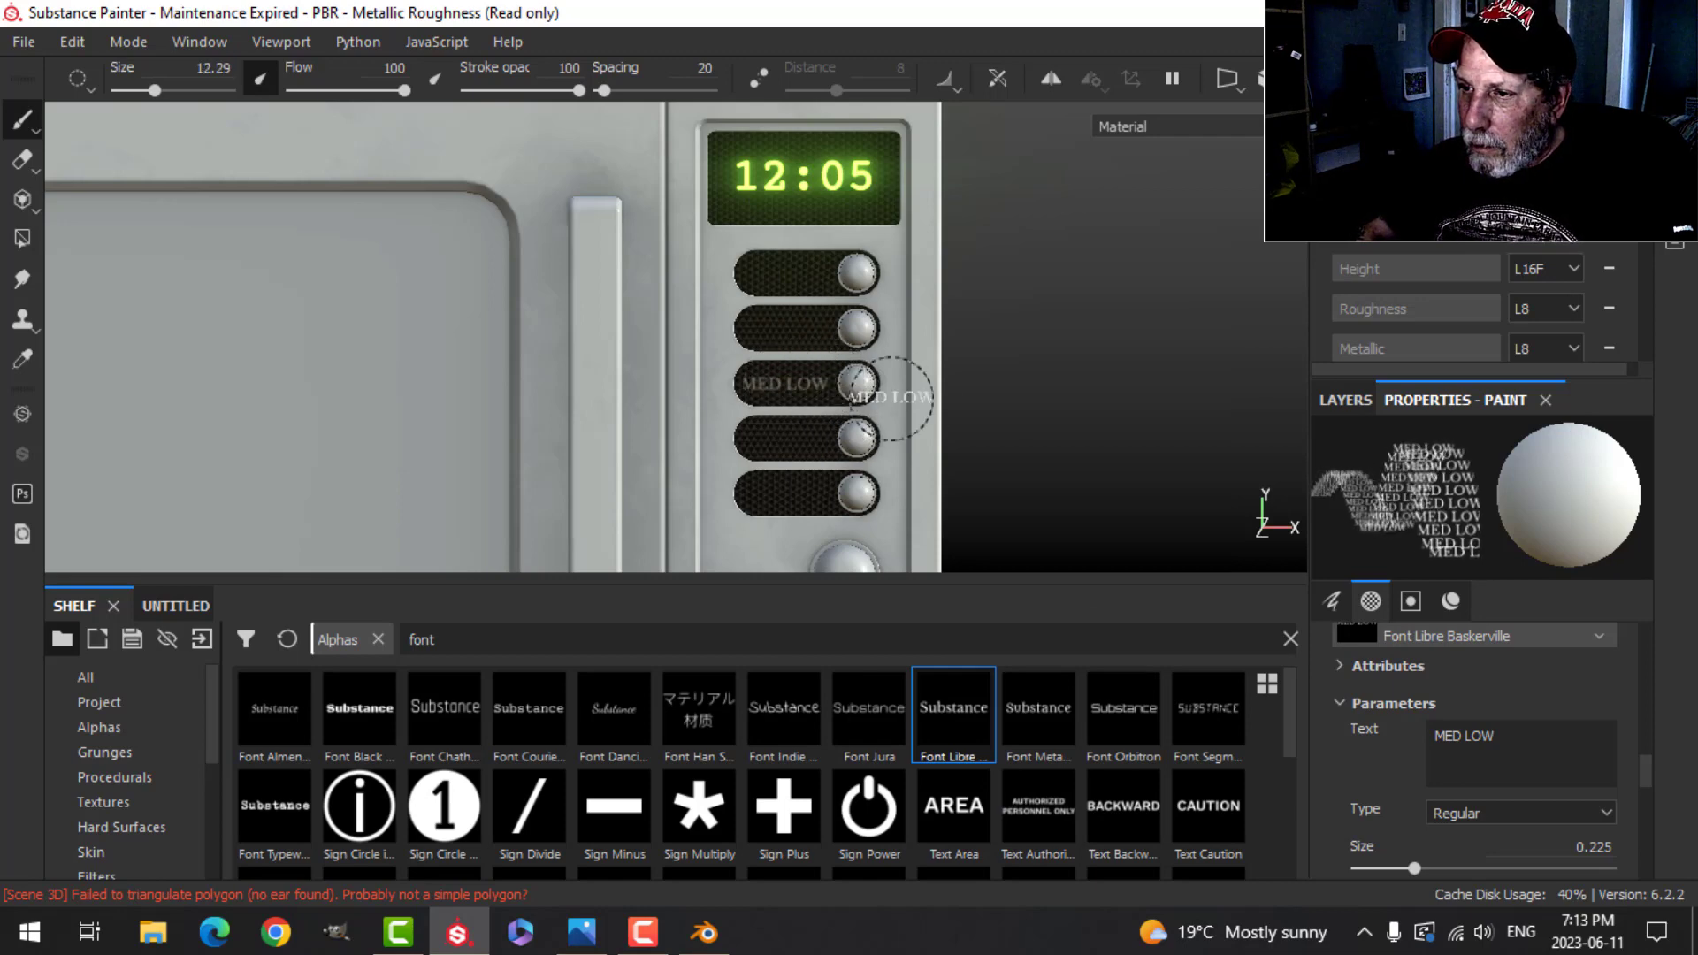
Step: Replace the third label's MED LOW stamp with Bold type, using font size 0.18 and a brush size of about 14.78
{"action": "scroll", "coordinate": [928, 406], "scroll_direction": "up", "scroll_amount": 5}
{"action": "mouse_move", "coordinate": [876, 433]}
{"action": "left_mouse_down", "text": "alt"}
{"action": "mouse_move", "coordinate": [944, 379]}
{"action": "mouse_move", "coordinate": [970, 452]}
{"action": "mouse_move", "coordinate": [983, 415]}
{"action": "left_mouse_up", "text": "alt"}
{"action": "right_click_drag", "start_coordinate": [982, 413], "coordinate": [929, 409], "text": "shift"}
{"action": "scroll", "coordinate": [961, 424], "scroll_direction": "down", "scroll_amount": 3}
{"action": "left_click_drag", "start_coordinate": [961, 424], "coordinate": [928, 394], "text": "alt+shift"}
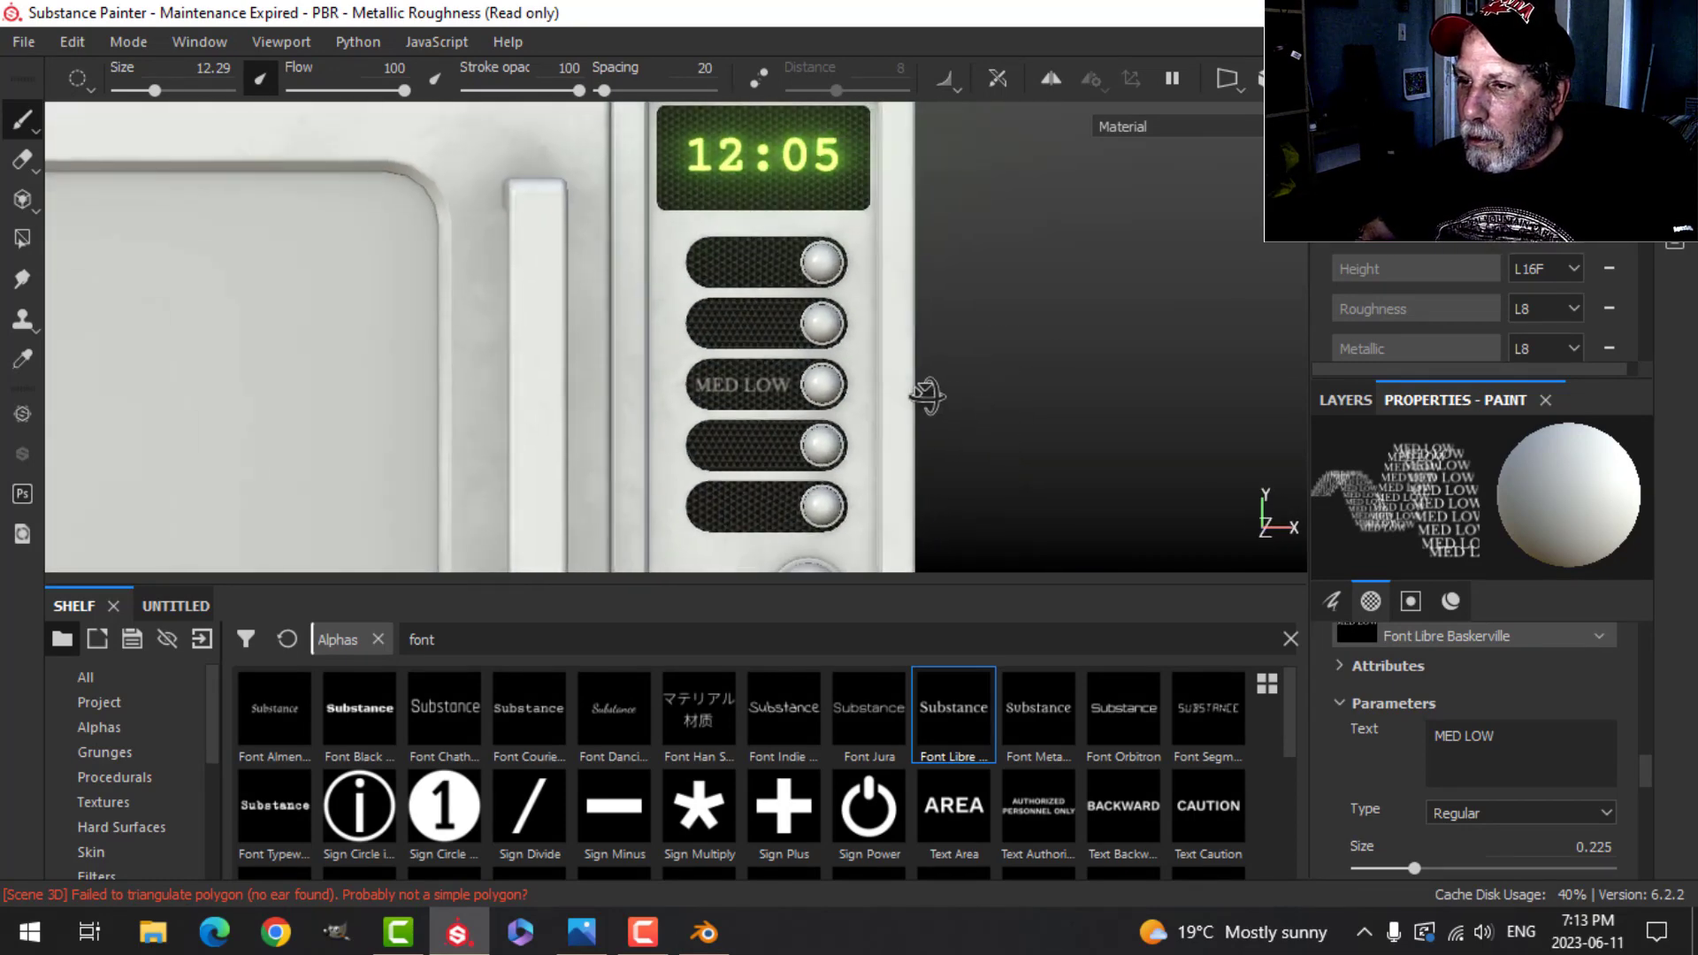
{"action": "left_click", "coordinate": [1486, 814]}
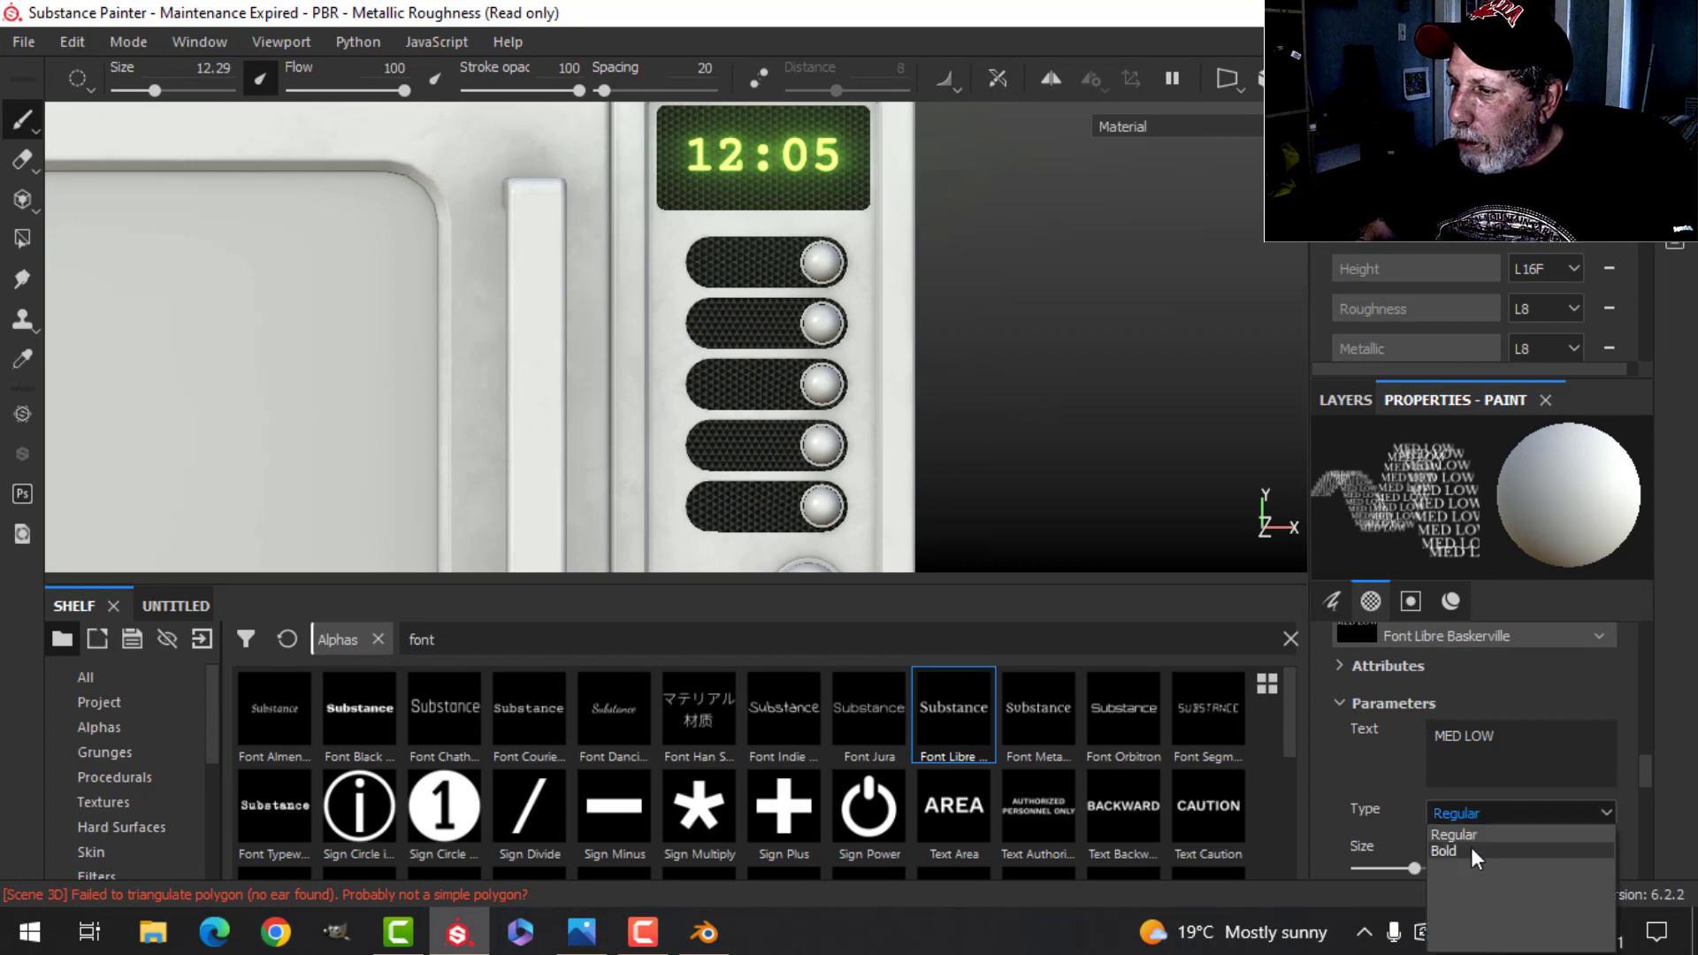
{"action": "left_click", "coordinate": [1471, 847]}
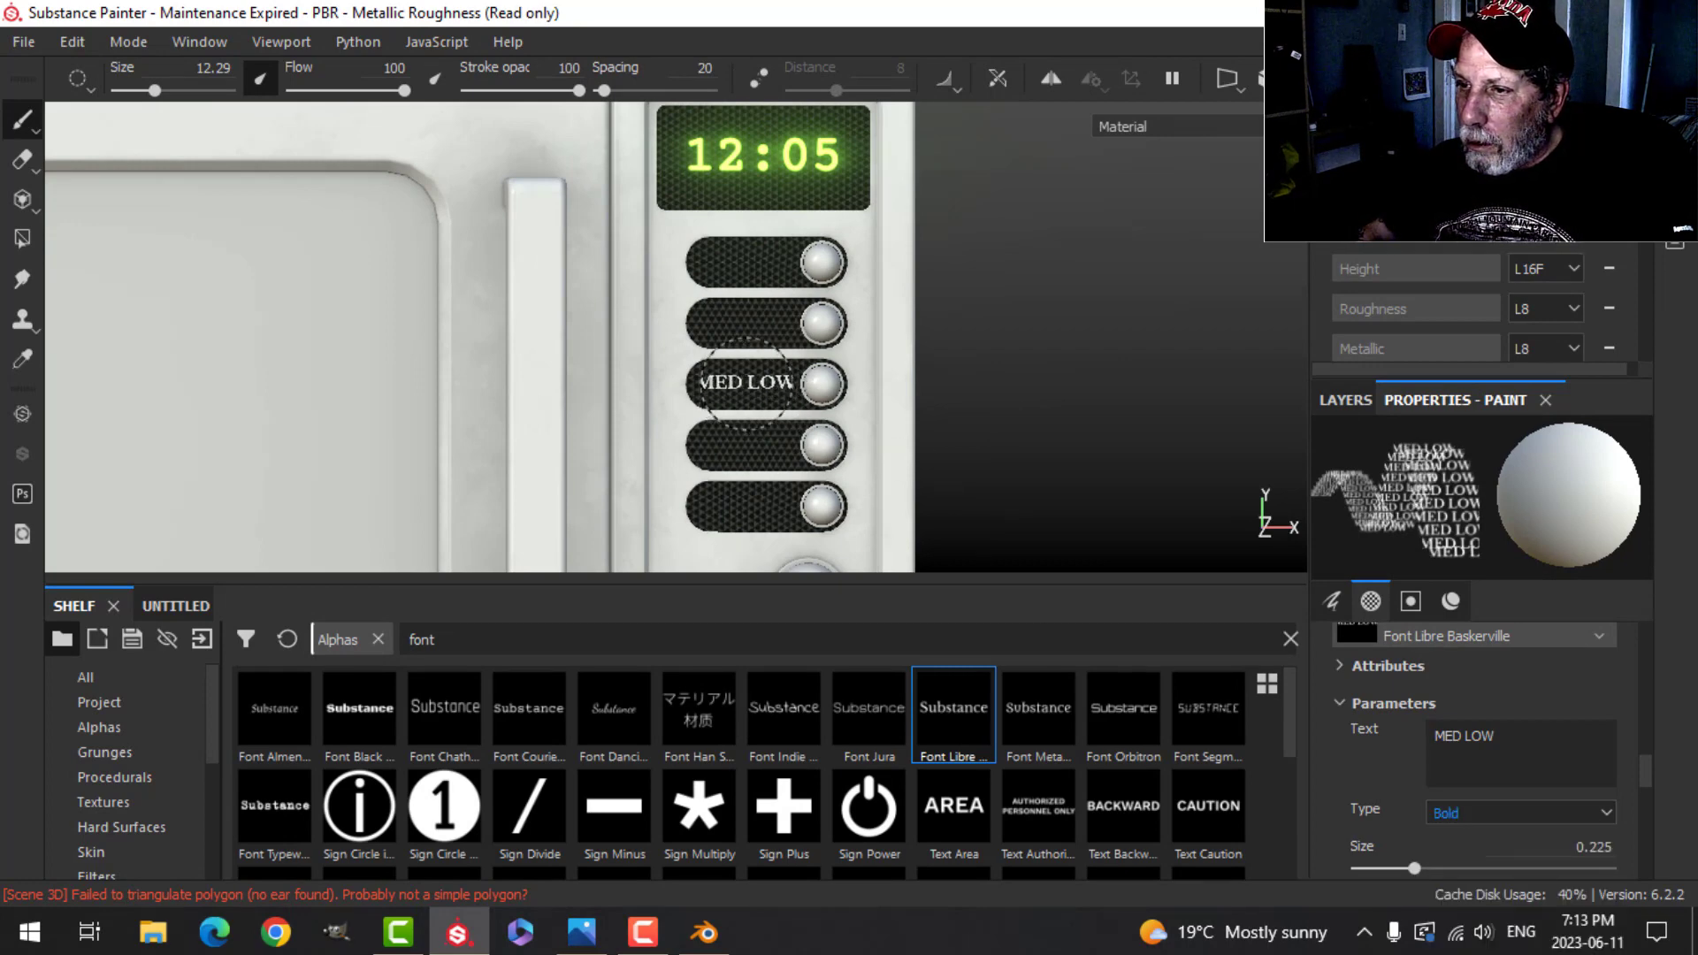
{"action": "left_click_drag", "start_coordinate": [1415, 868], "coordinate": [1402, 868]}
{"action": "right_click_drag", "start_coordinate": [751, 373], "coordinate": [761, 373], "text": "ctrl"}
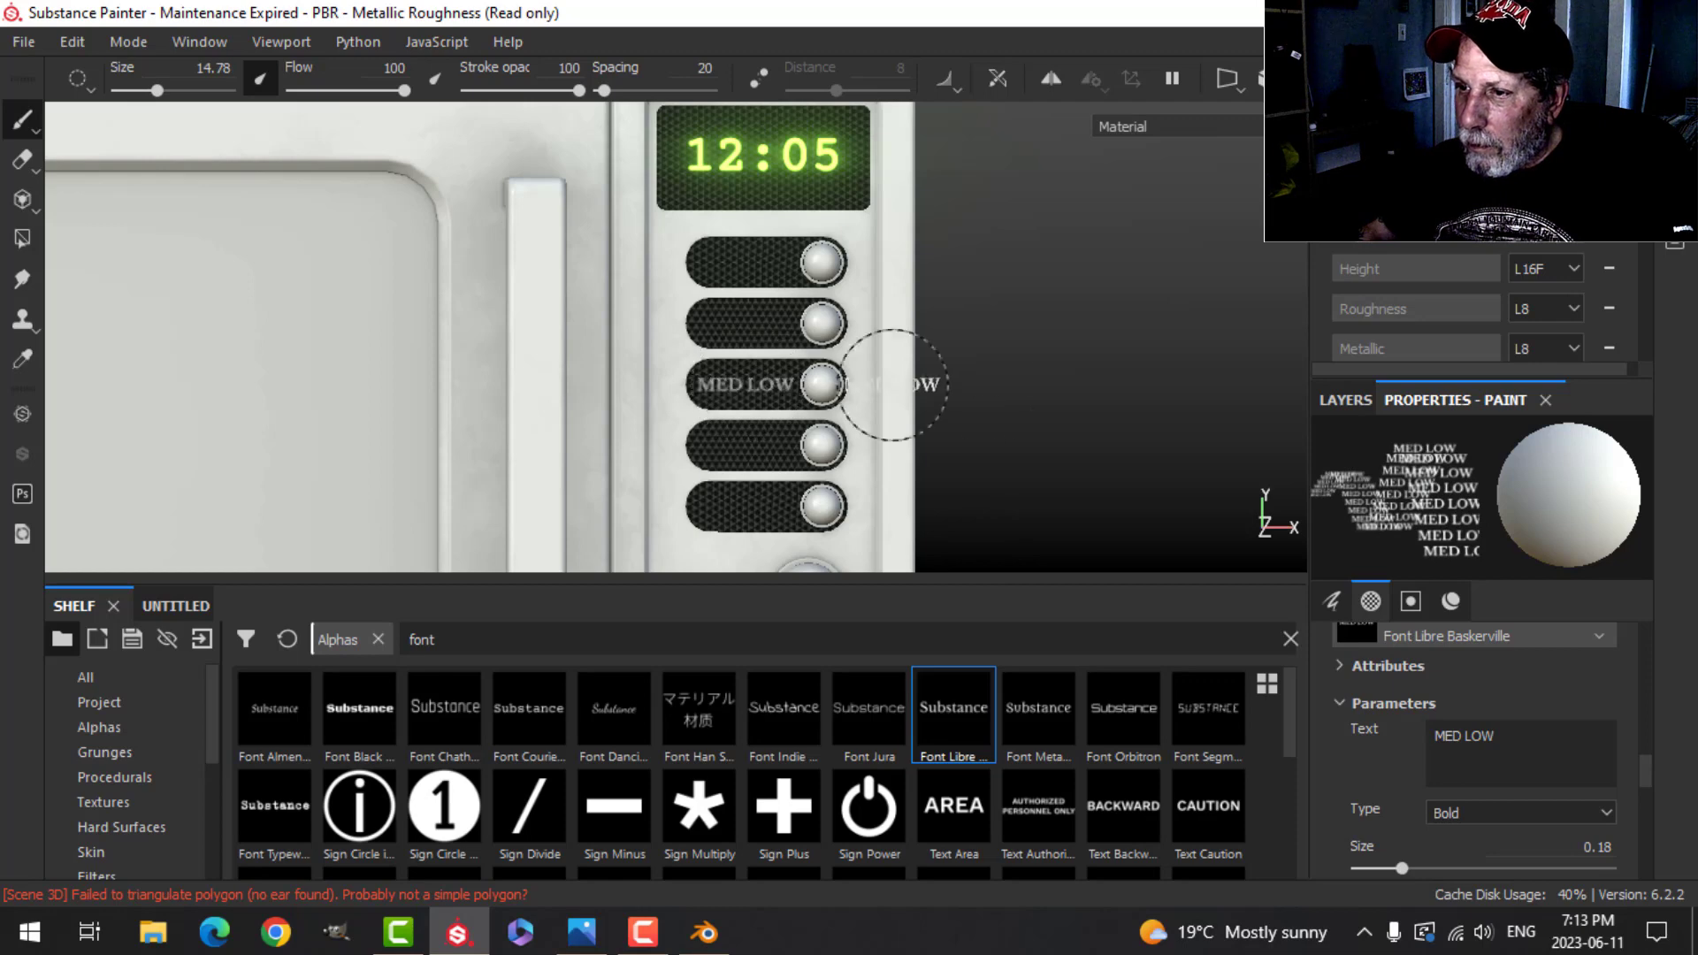
Step: Change the font alpha's text to MEDIUM and stamp it on the second dark label beside its button
{"action": "scroll", "coordinate": [1430, 673], "scroll_direction": "up", "scroll_amount": 5}
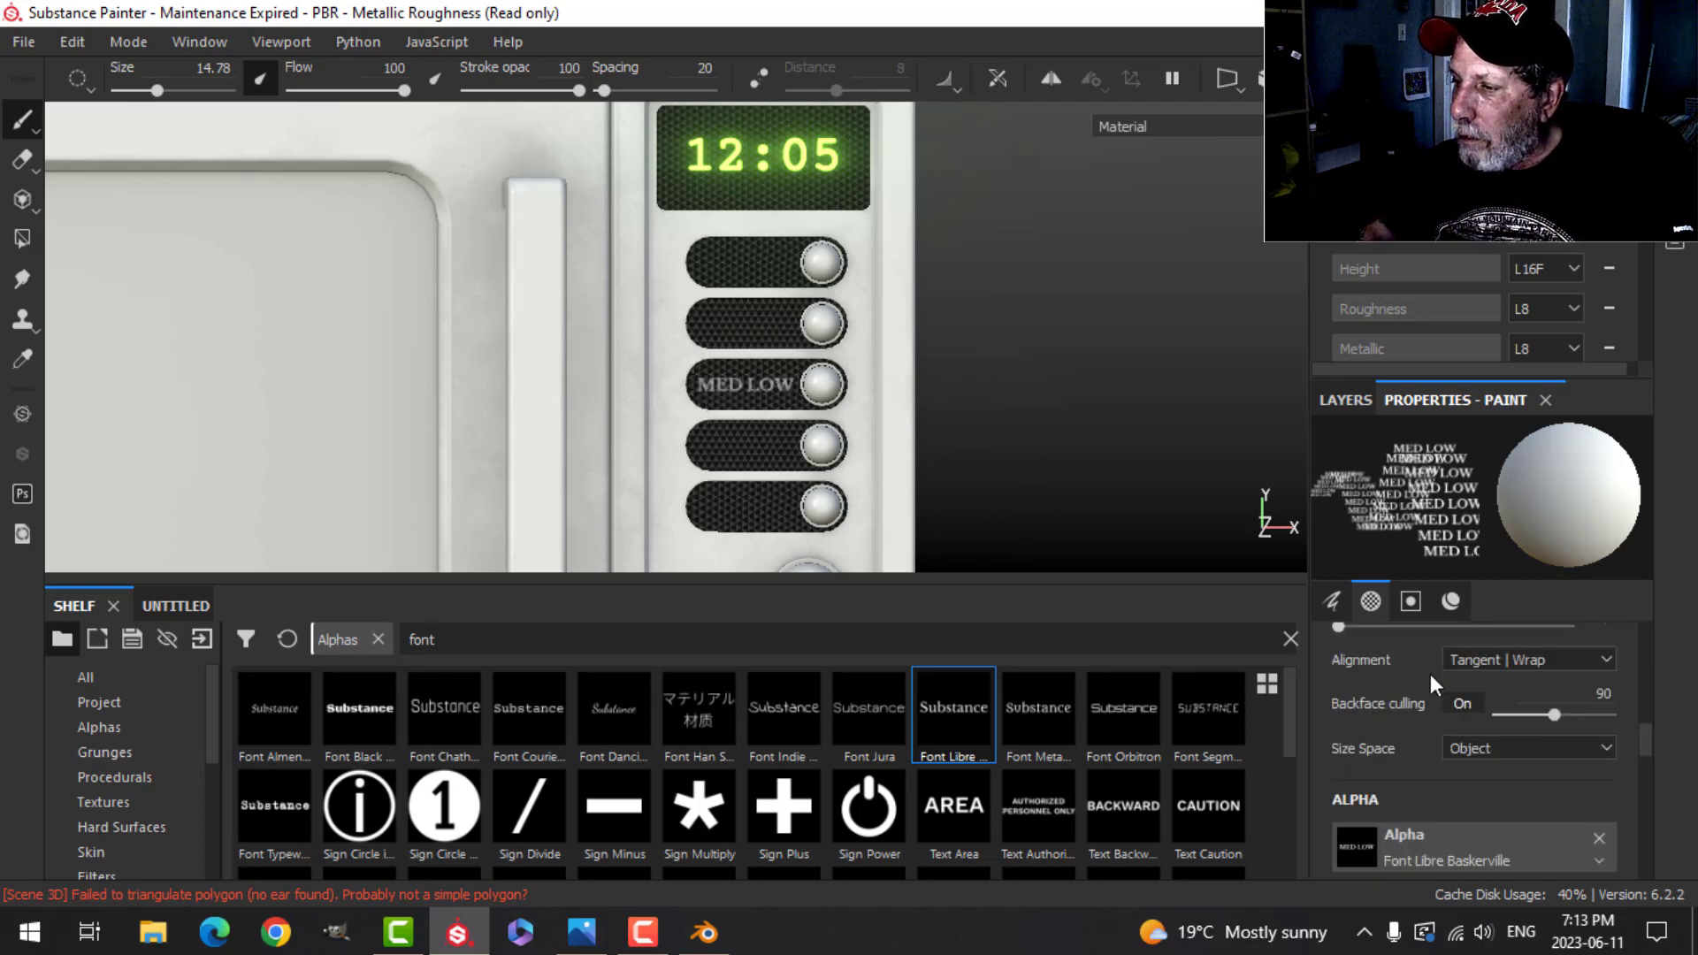
{"action": "scroll", "coordinate": [1470, 716], "scroll_direction": "down", "scroll_amount": 10}
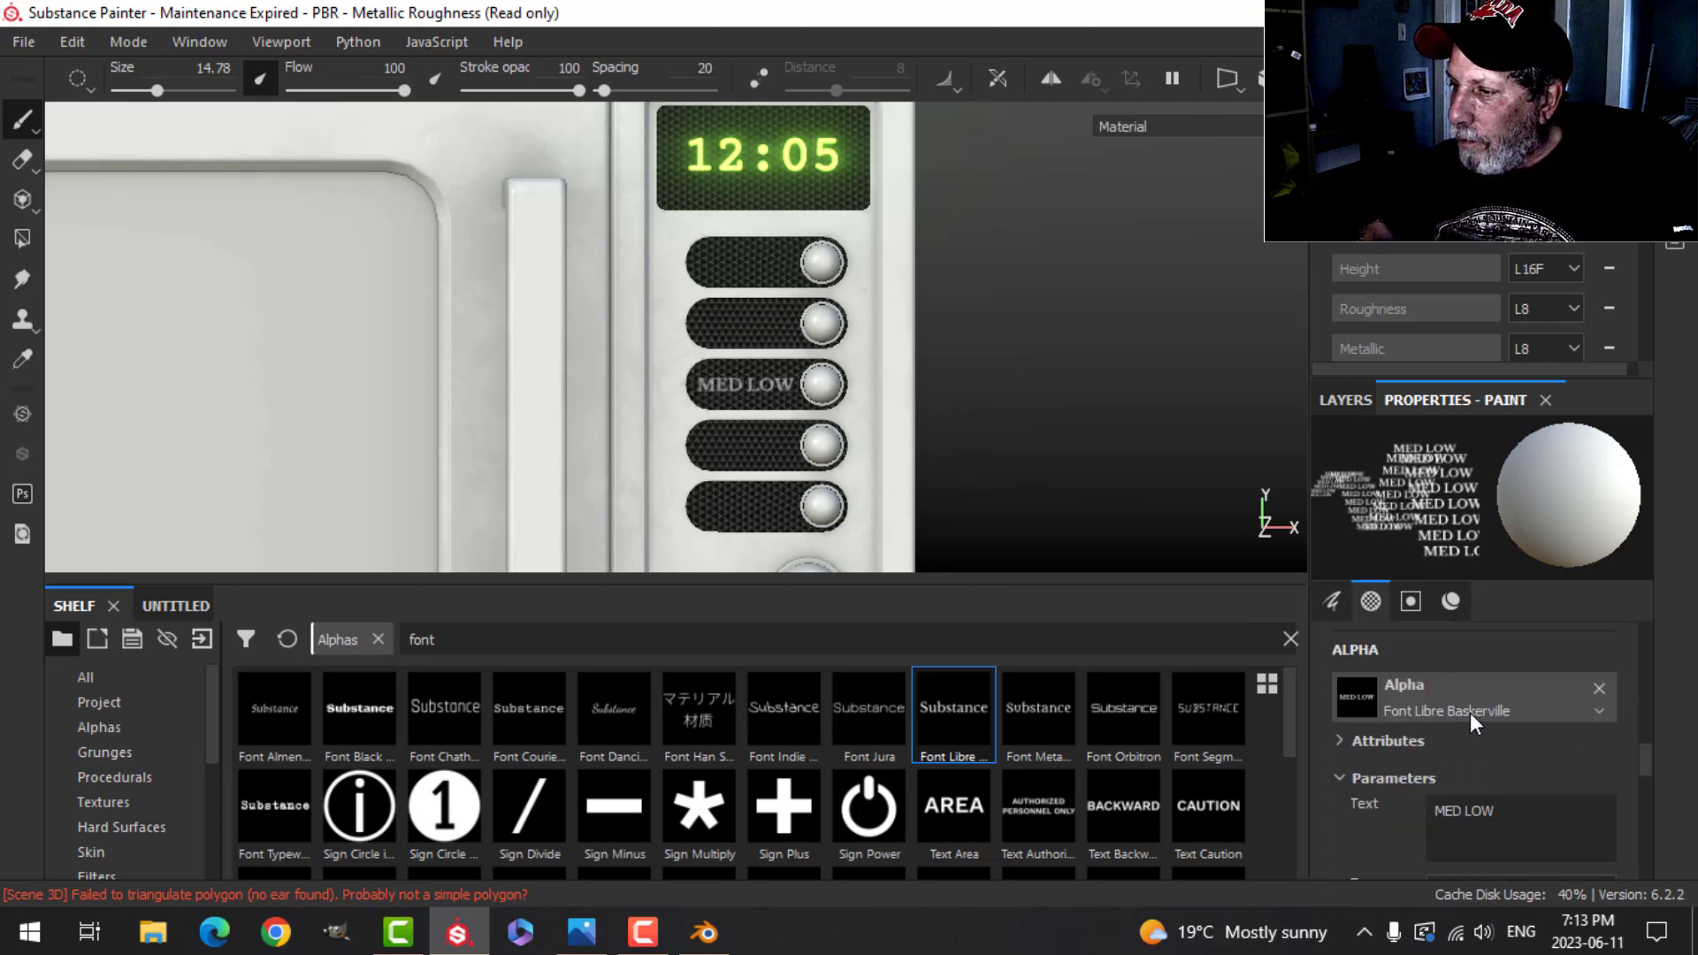
{"action": "scroll", "coordinate": [1467, 710], "scroll_direction": "down", "scroll_amount": 3}
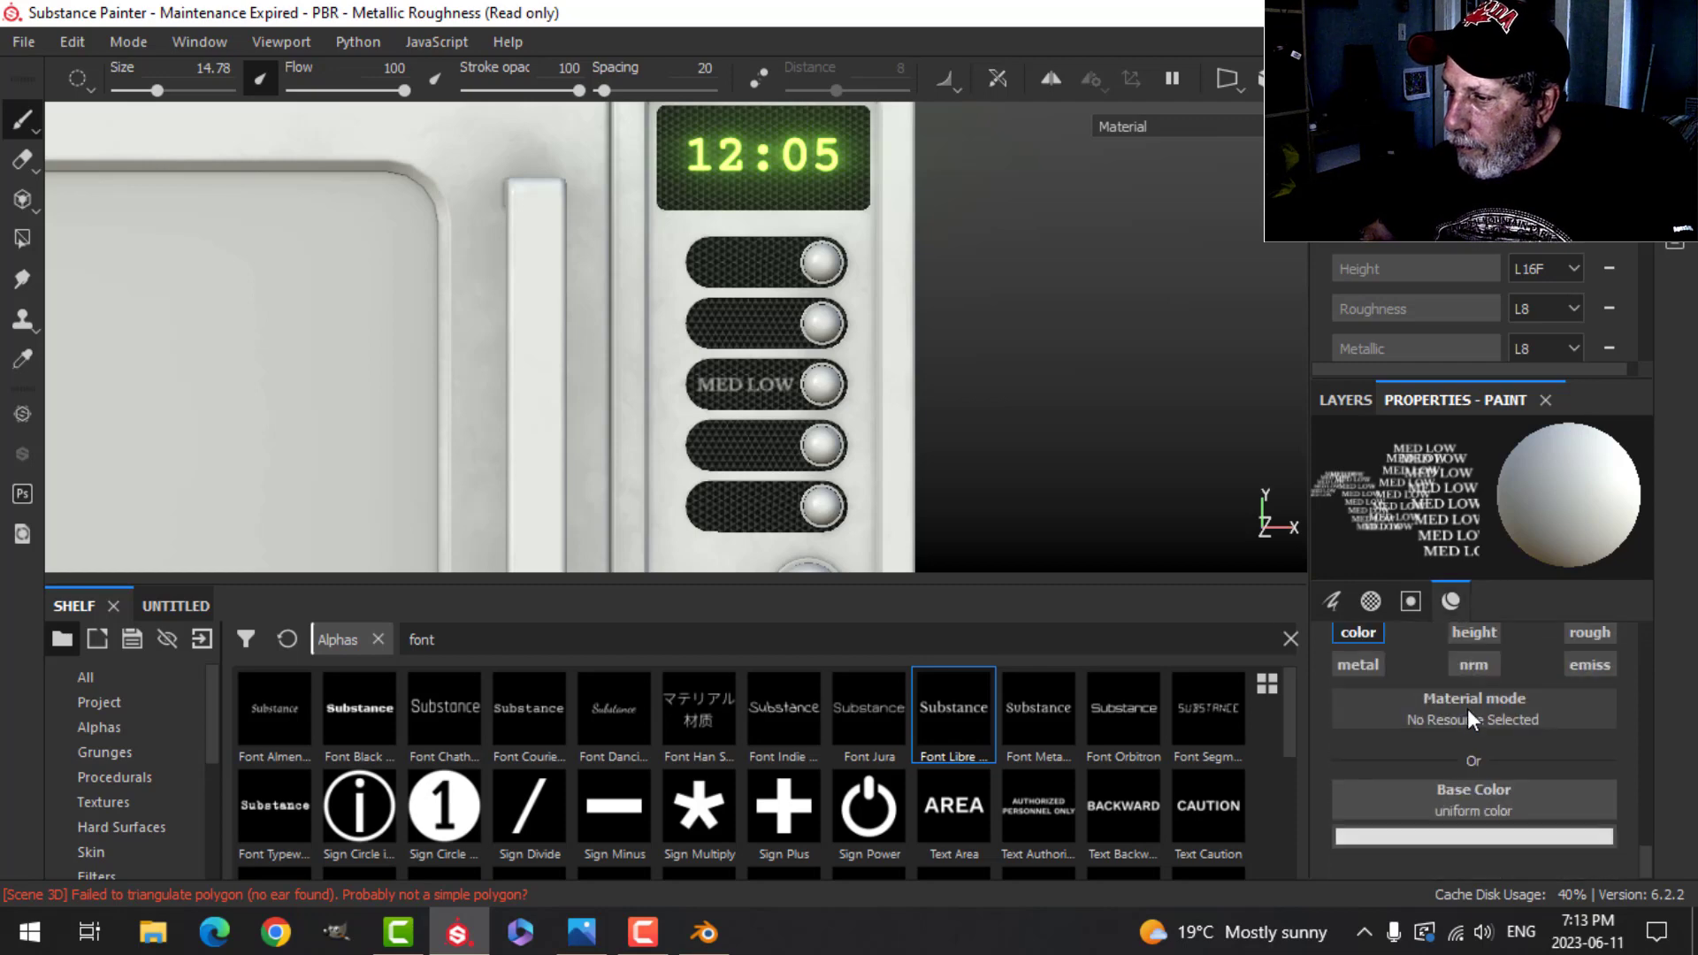
{"action": "scroll", "coordinate": [1476, 713], "scroll_direction": "up", "scroll_amount": 3}
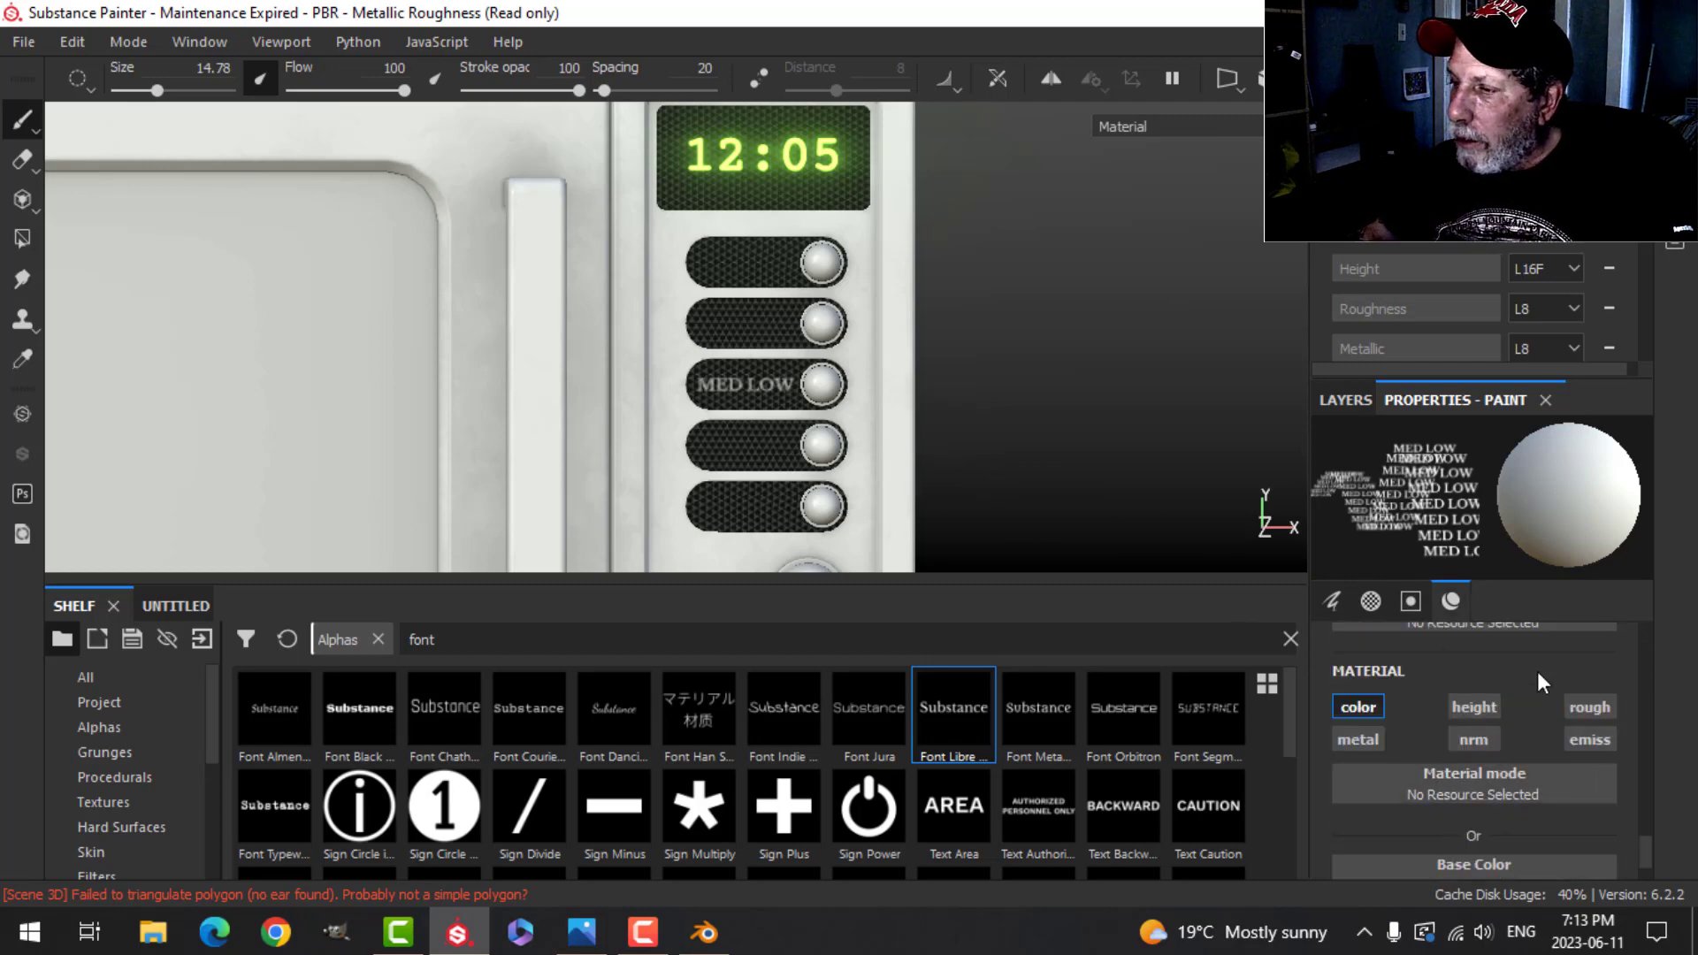
{"action": "scroll", "coordinate": [1459, 690], "scroll_direction": "up", "scroll_amount": 3}
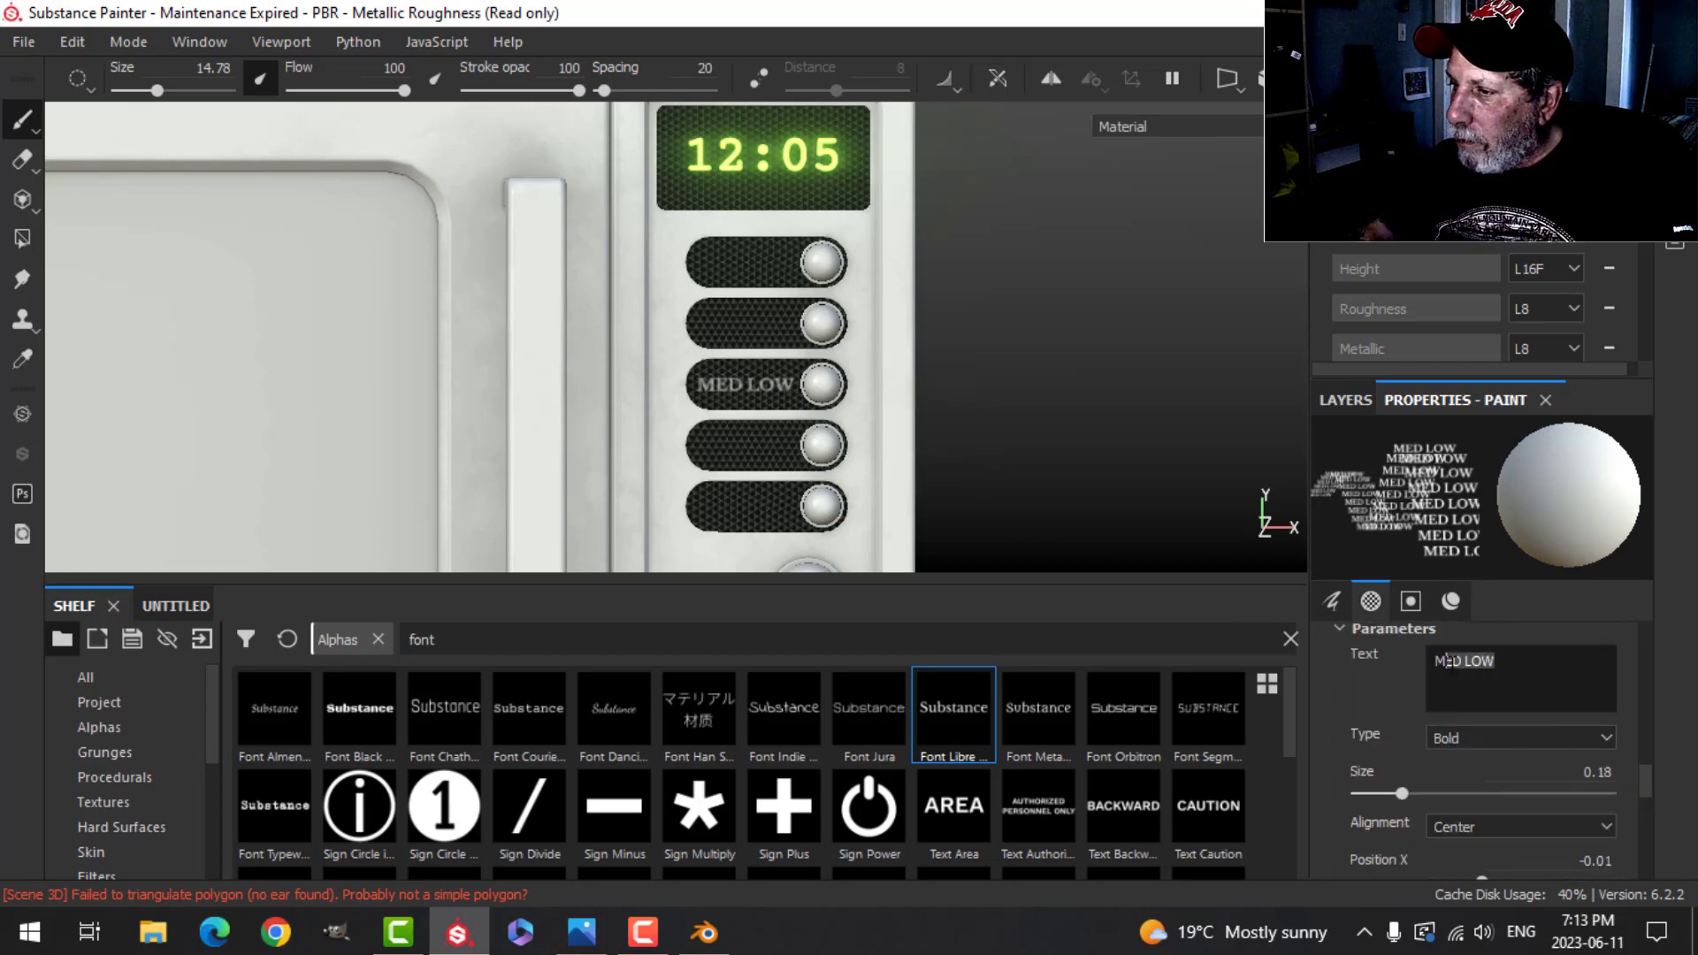
{"action": "type", "text": "IUM"}
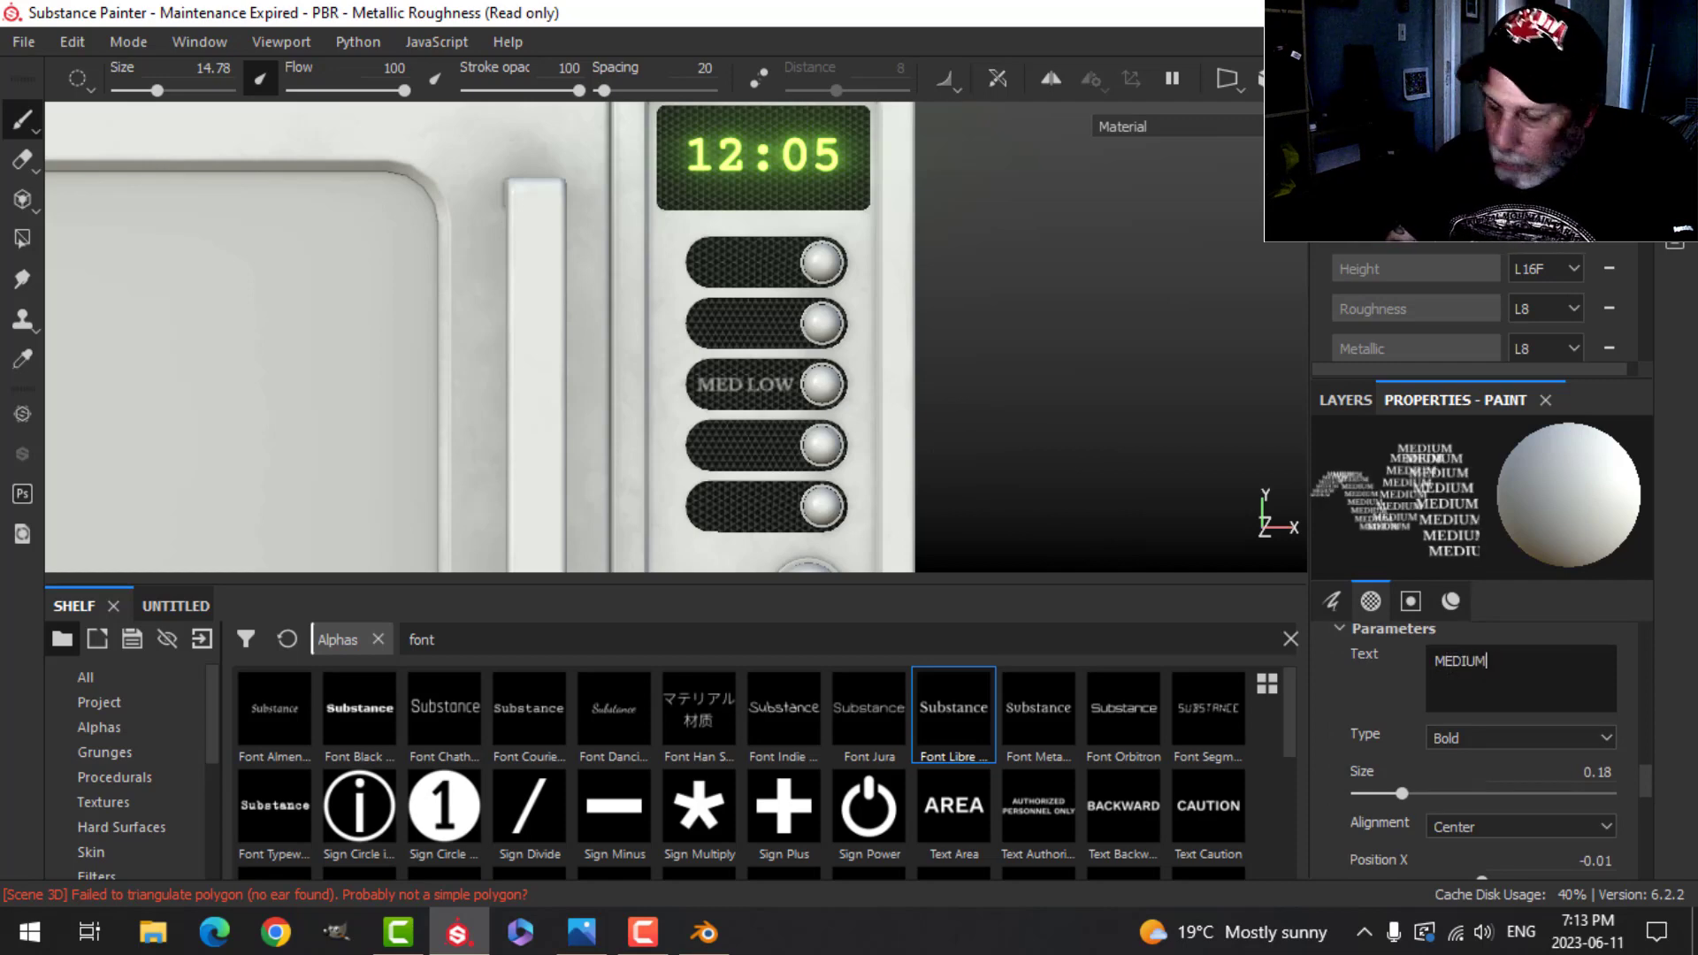
{"action": "left_click", "coordinate": [747, 322]}
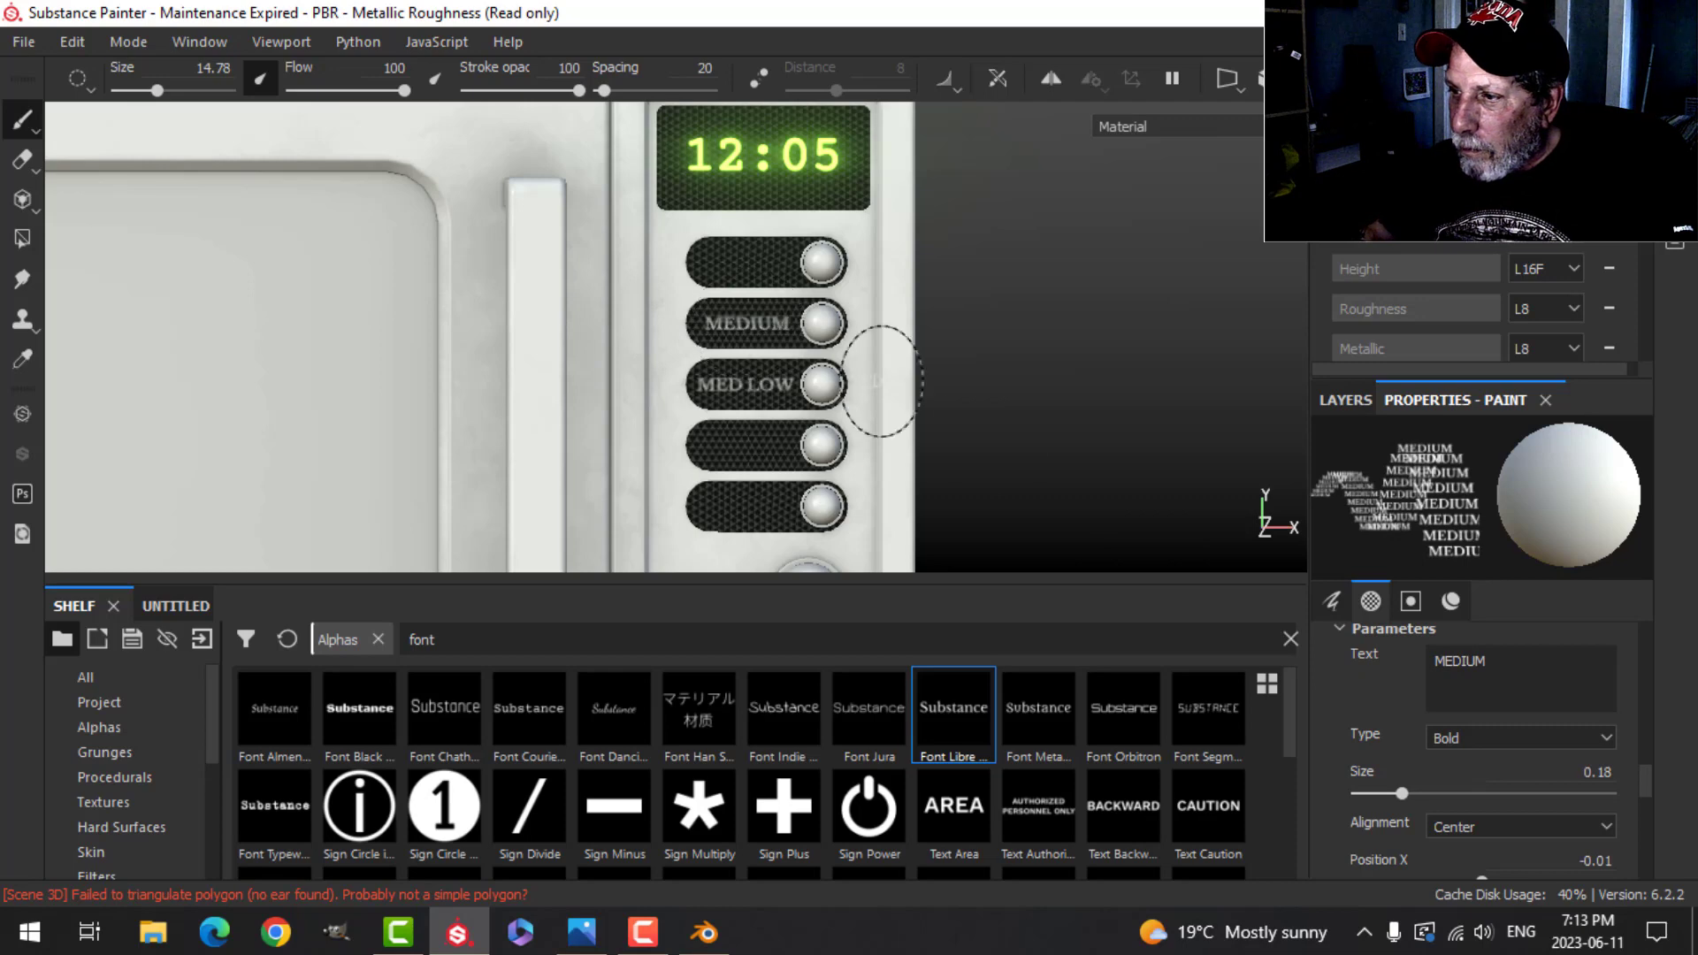
Step: Stamp LOW on the first dark label and HIGH on the fourth, changing the font alpha's text for each
{"action": "type", "text": "LOW"}
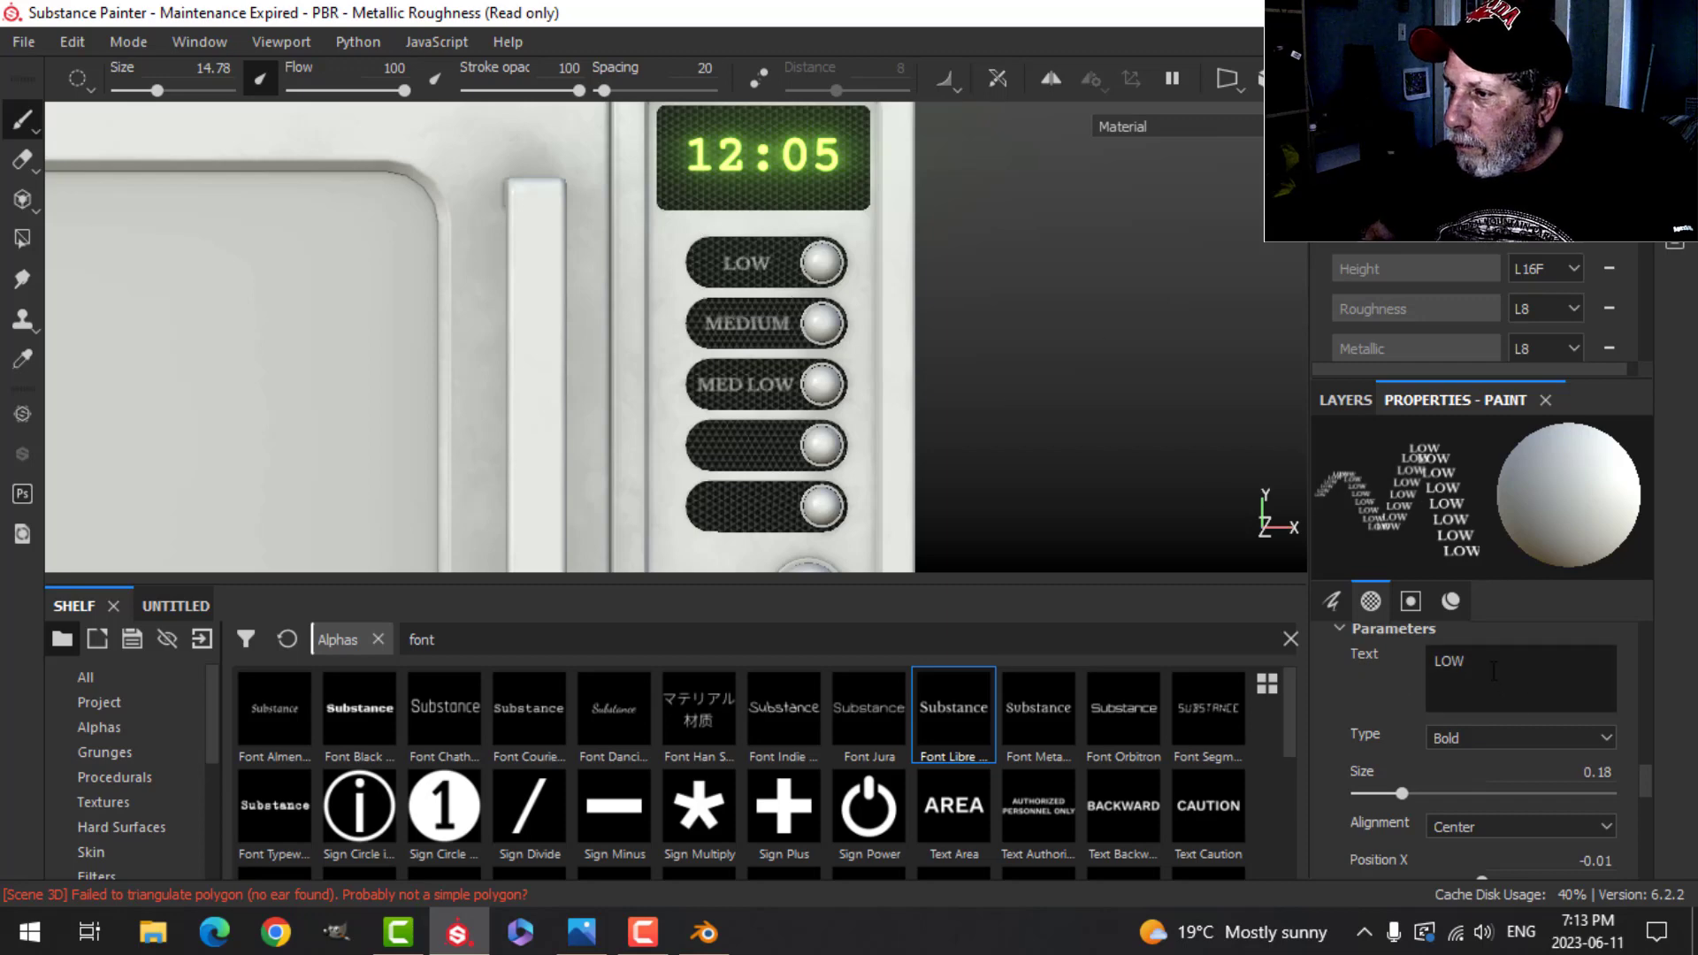
{"action": "type", "text": "HIGH"}
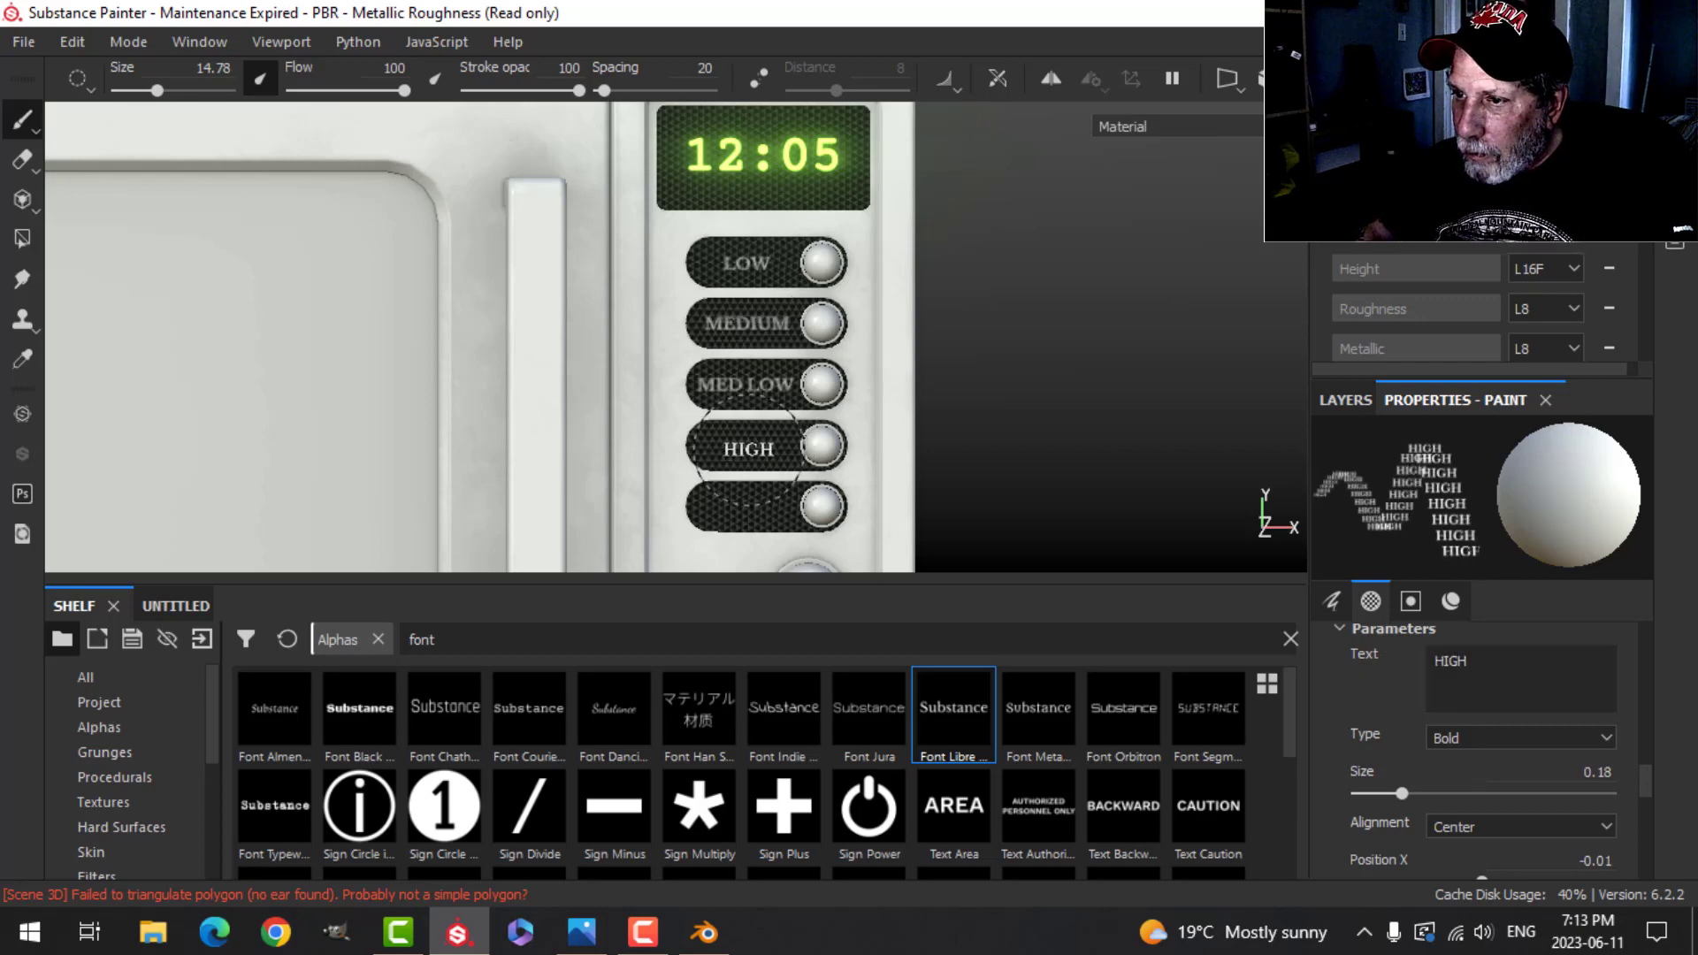
Step: Change the font alpha's text to DEFROST and stamp it on the fifth dark label
{"action": "double_click", "coordinate": [1421, 663]}
{"action": "type", "text": "D"}
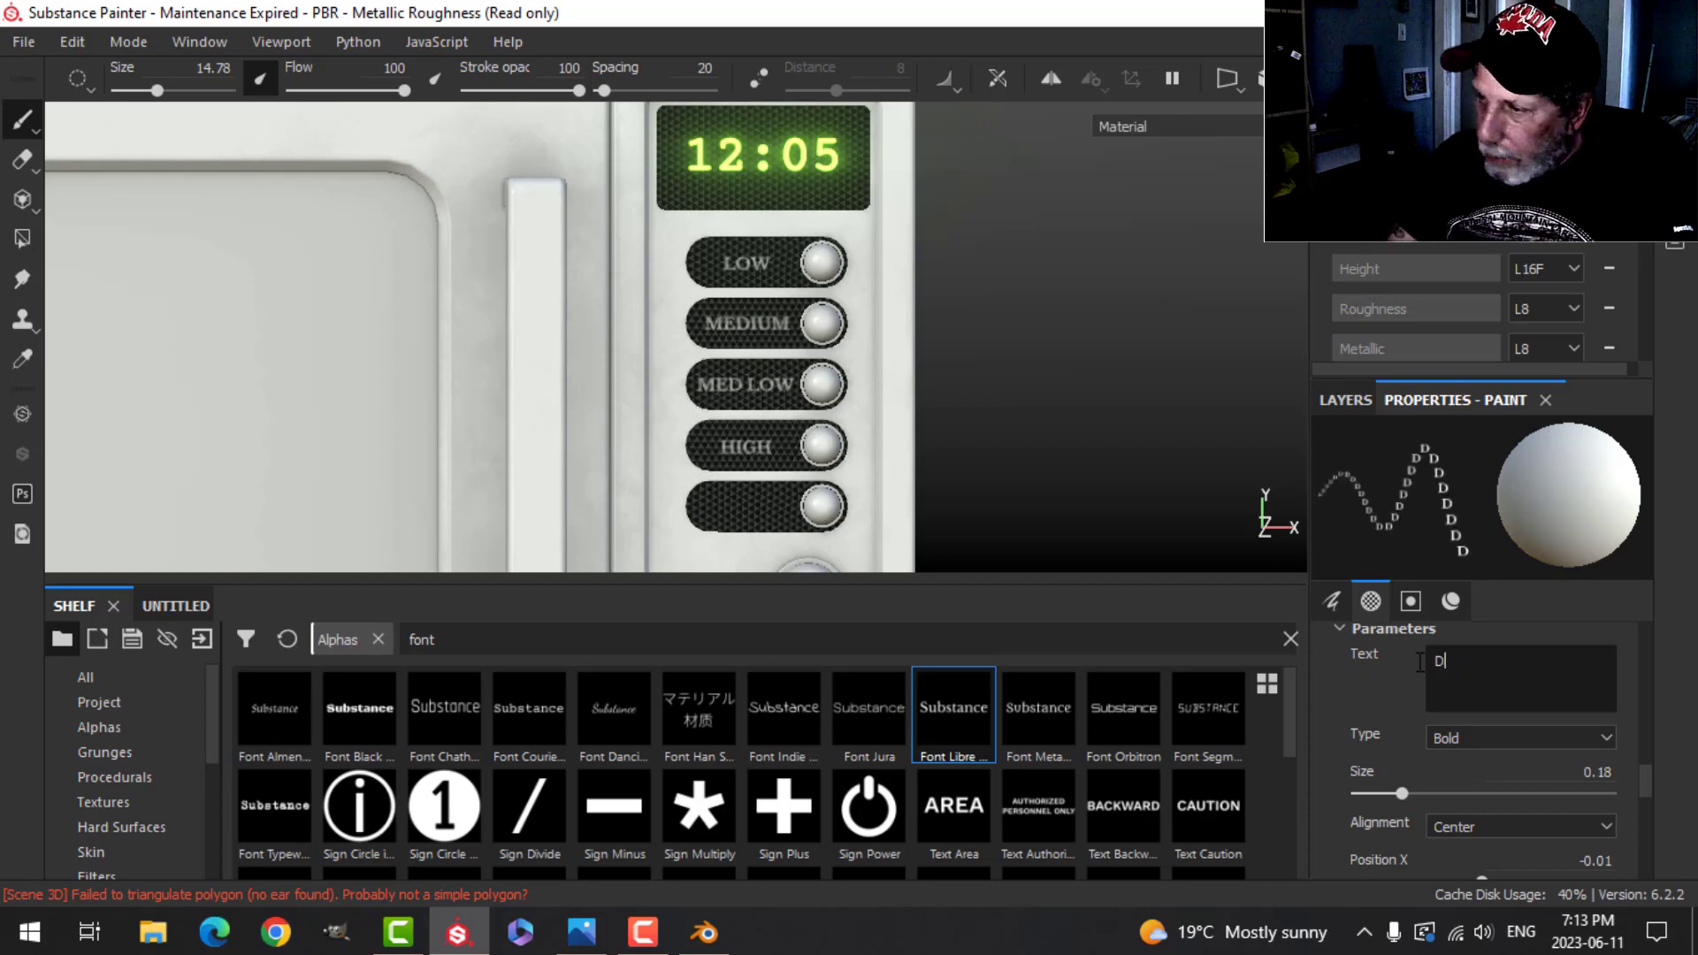
{"action": "type", "text": "EFROST"}
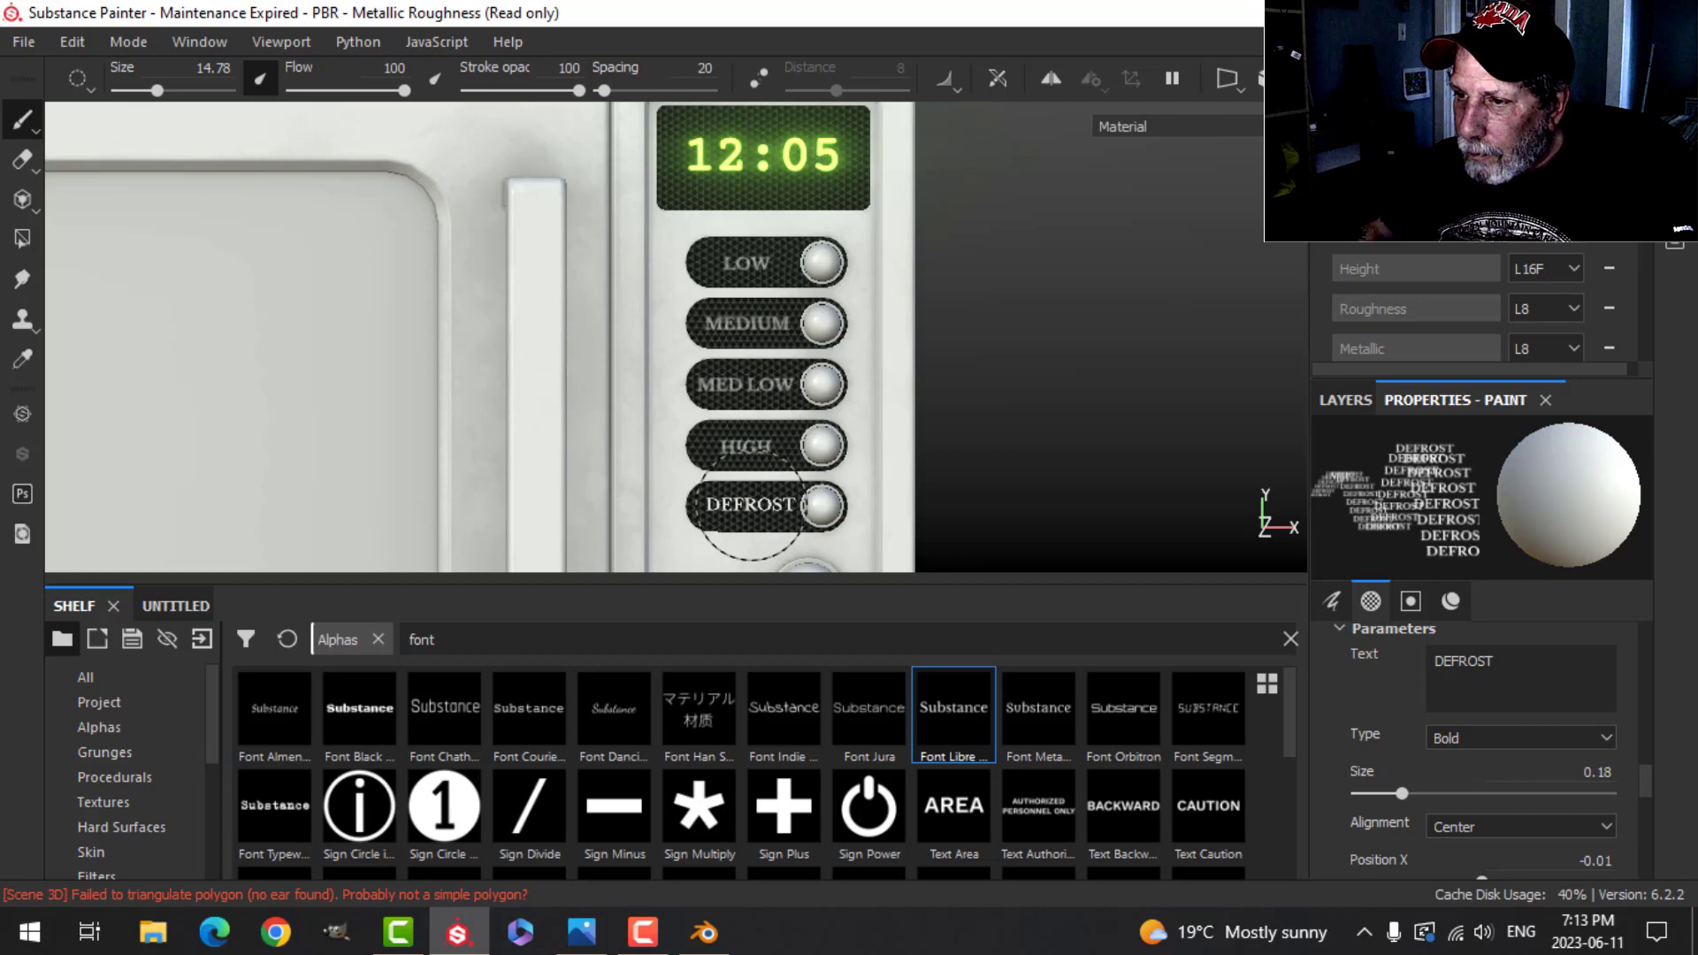
{"action": "left_click", "coordinate": [751, 504]}
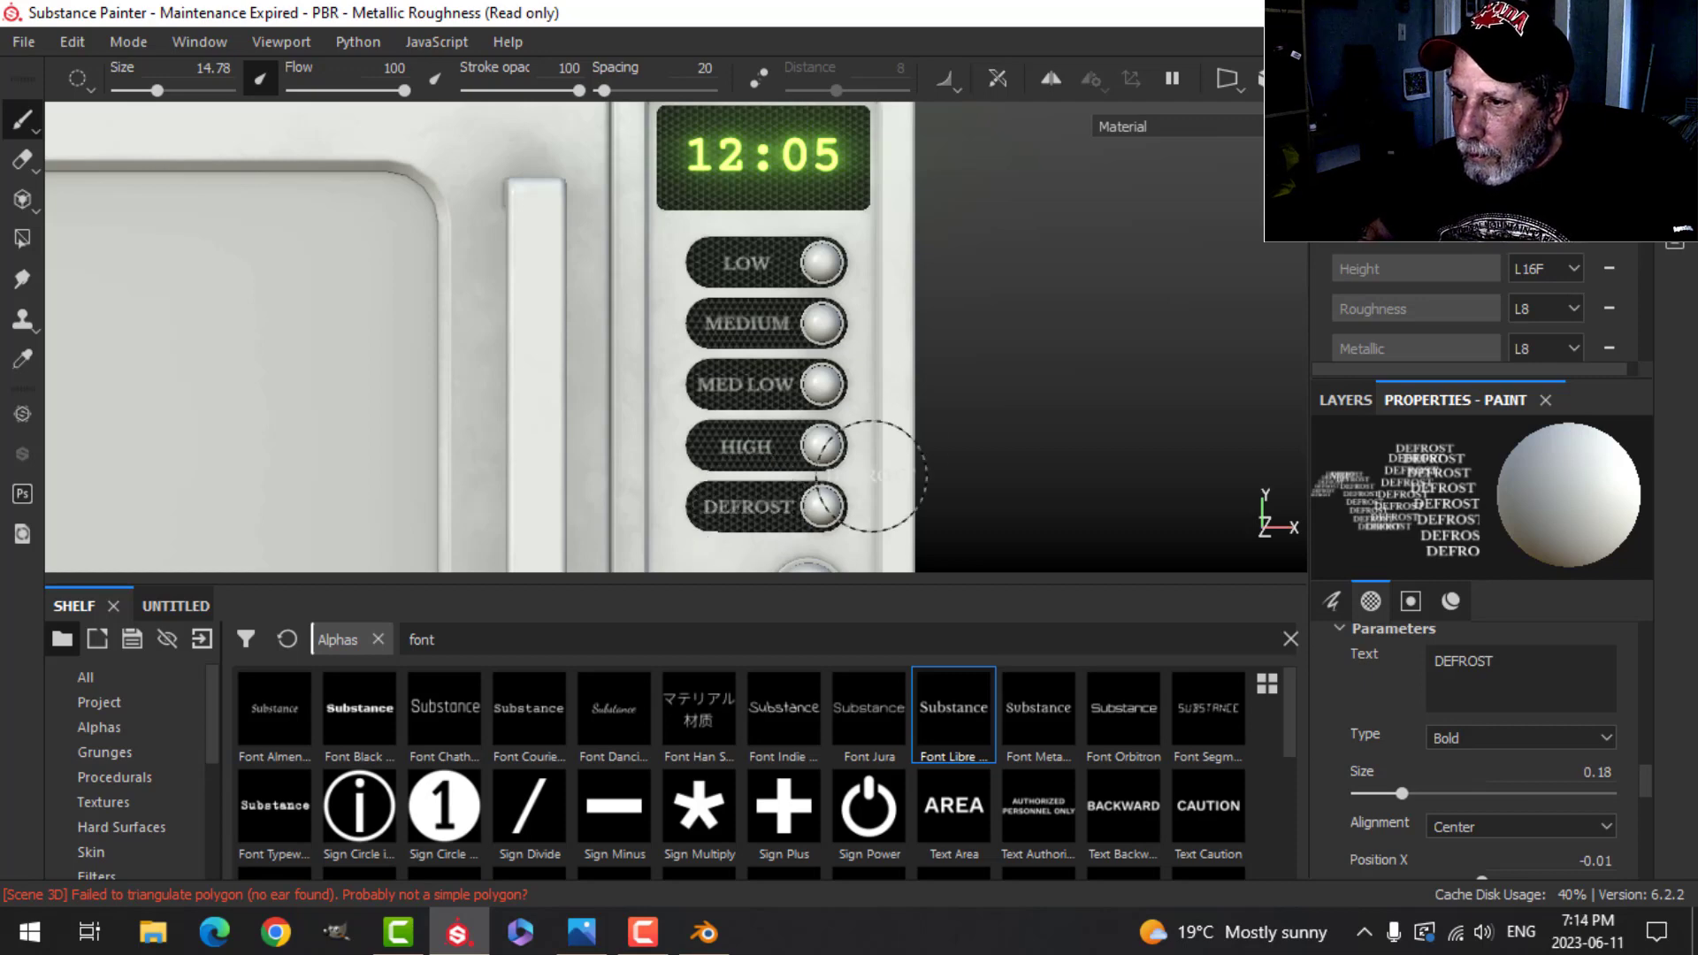
Step: Make the Body texture set the active one
{"action": "scroll", "coordinate": [915, 442], "scroll_direction": "down", "scroll_amount": 2}
{"action": "left_click_drag", "start_coordinate": [951, 432], "coordinate": [1054, 427], "text": "alt"}
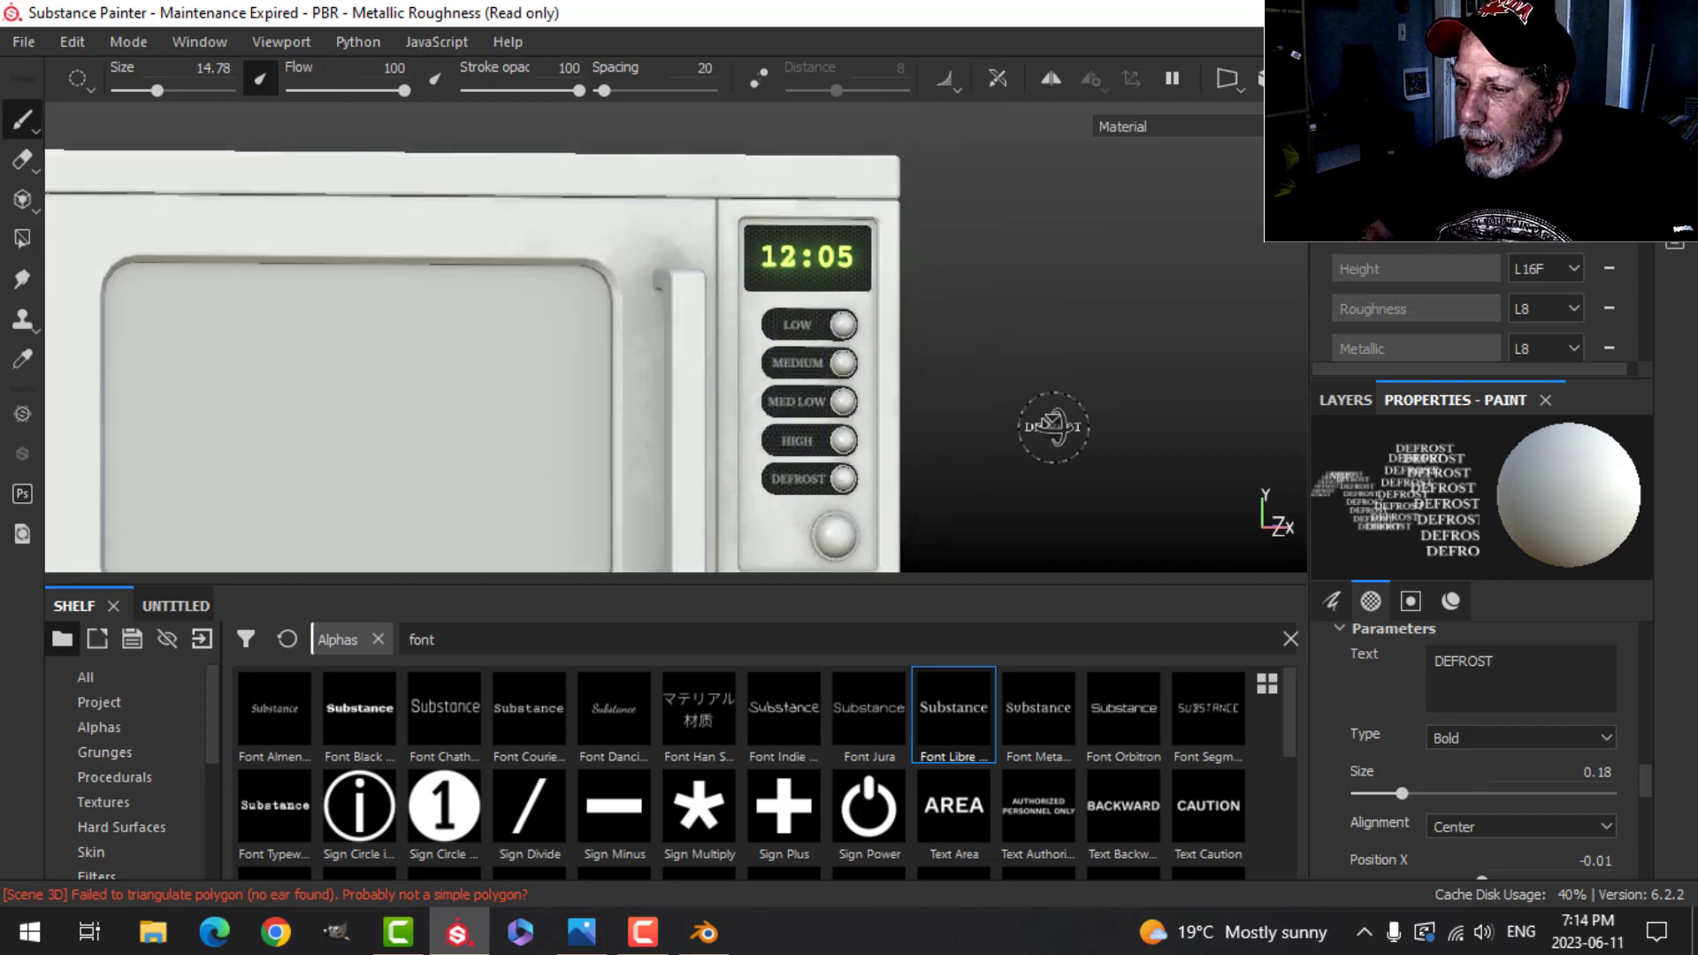
{"action": "middle_click_drag", "start_coordinate": [1053, 428], "coordinate": [1023, 371], "text": "alt"}
{"action": "mouse_move", "coordinate": [1011, 420]}
{"action": "left_mouse_down", "text": "alt"}
{"action": "mouse_move", "coordinate": [990, 432]}
{"action": "mouse_move", "coordinate": [1019, 409]}
{"action": "left_mouse_up", "text": "alt"}
{"action": "scroll", "coordinate": [992, 430], "scroll_direction": "up", "scroll_amount": 1}
{"action": "middle_click_drag", "start_coordinate": [1020, 333], "coordinate": [1043, 405], "text": "alt"}
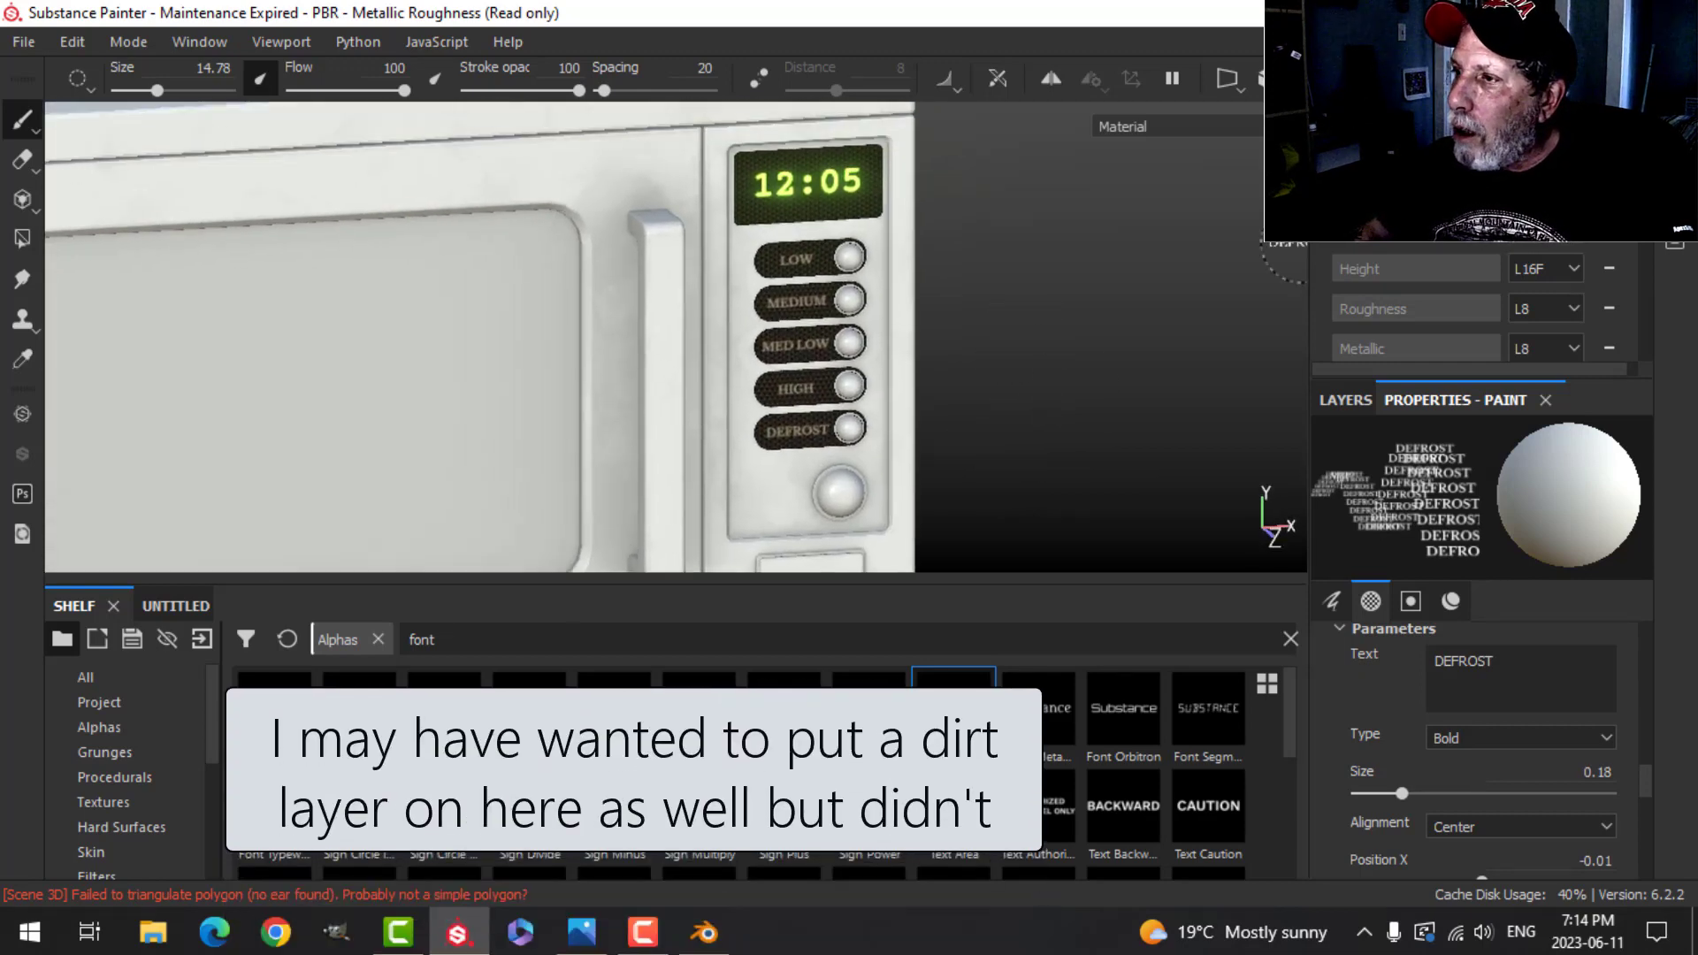
{"action": "left_click", "coordinate": [1379, 77]}
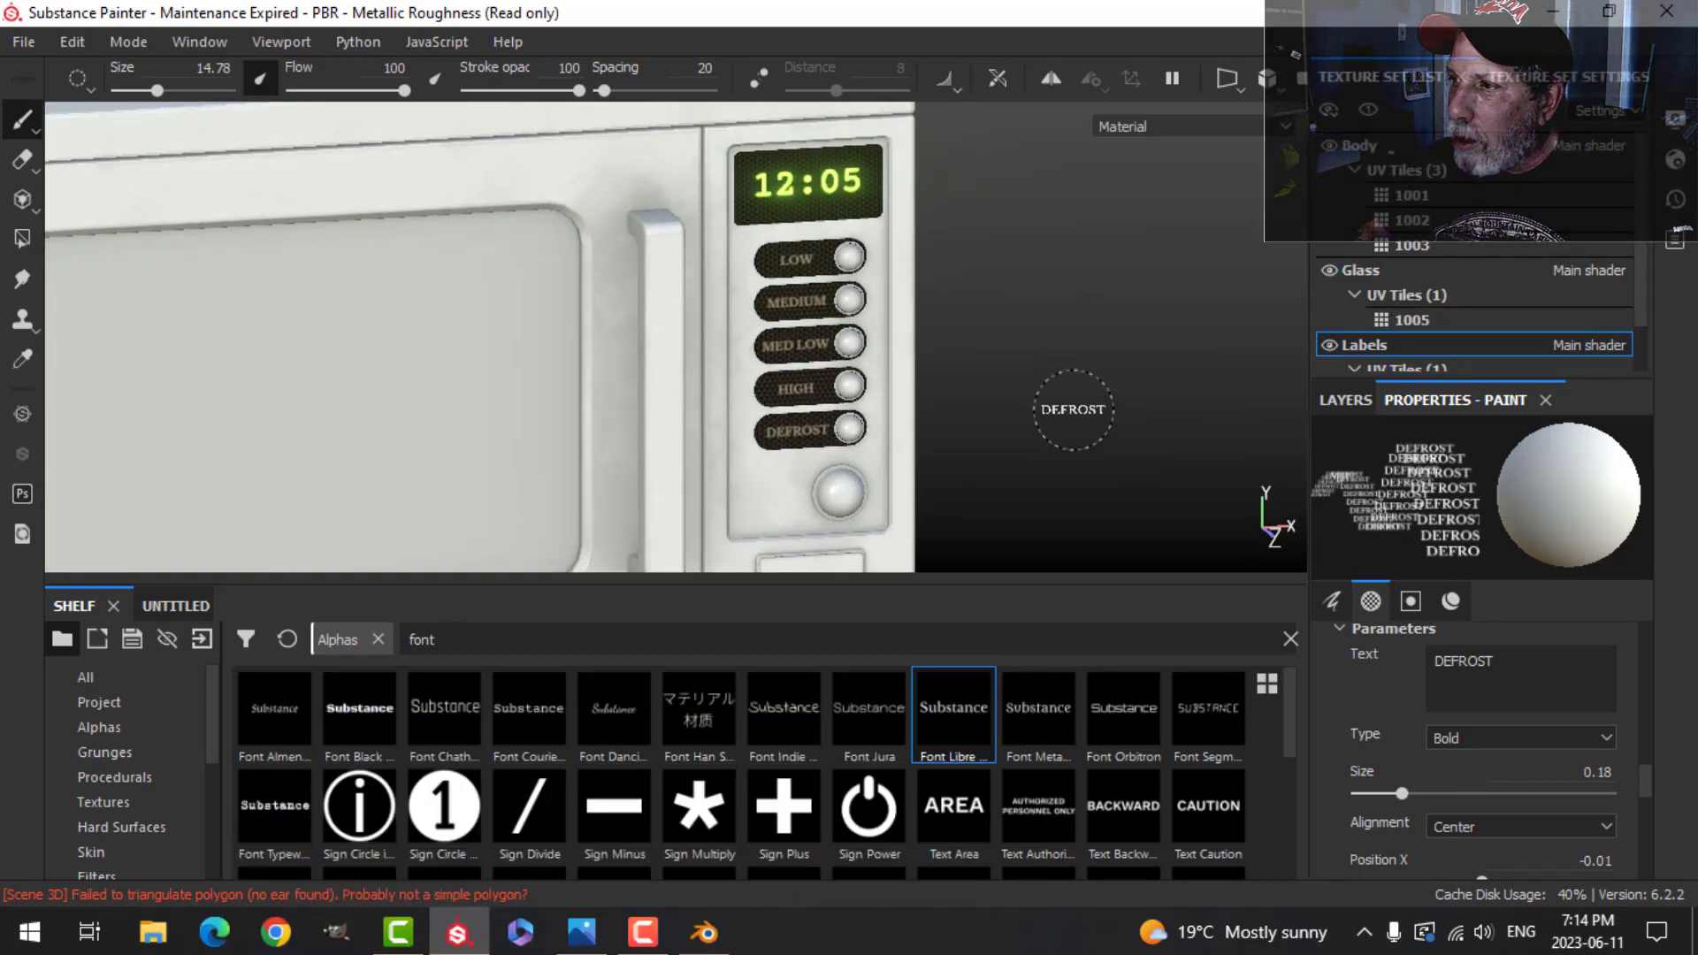
{"action": "left_click", "coordinate": [1377, 143]}
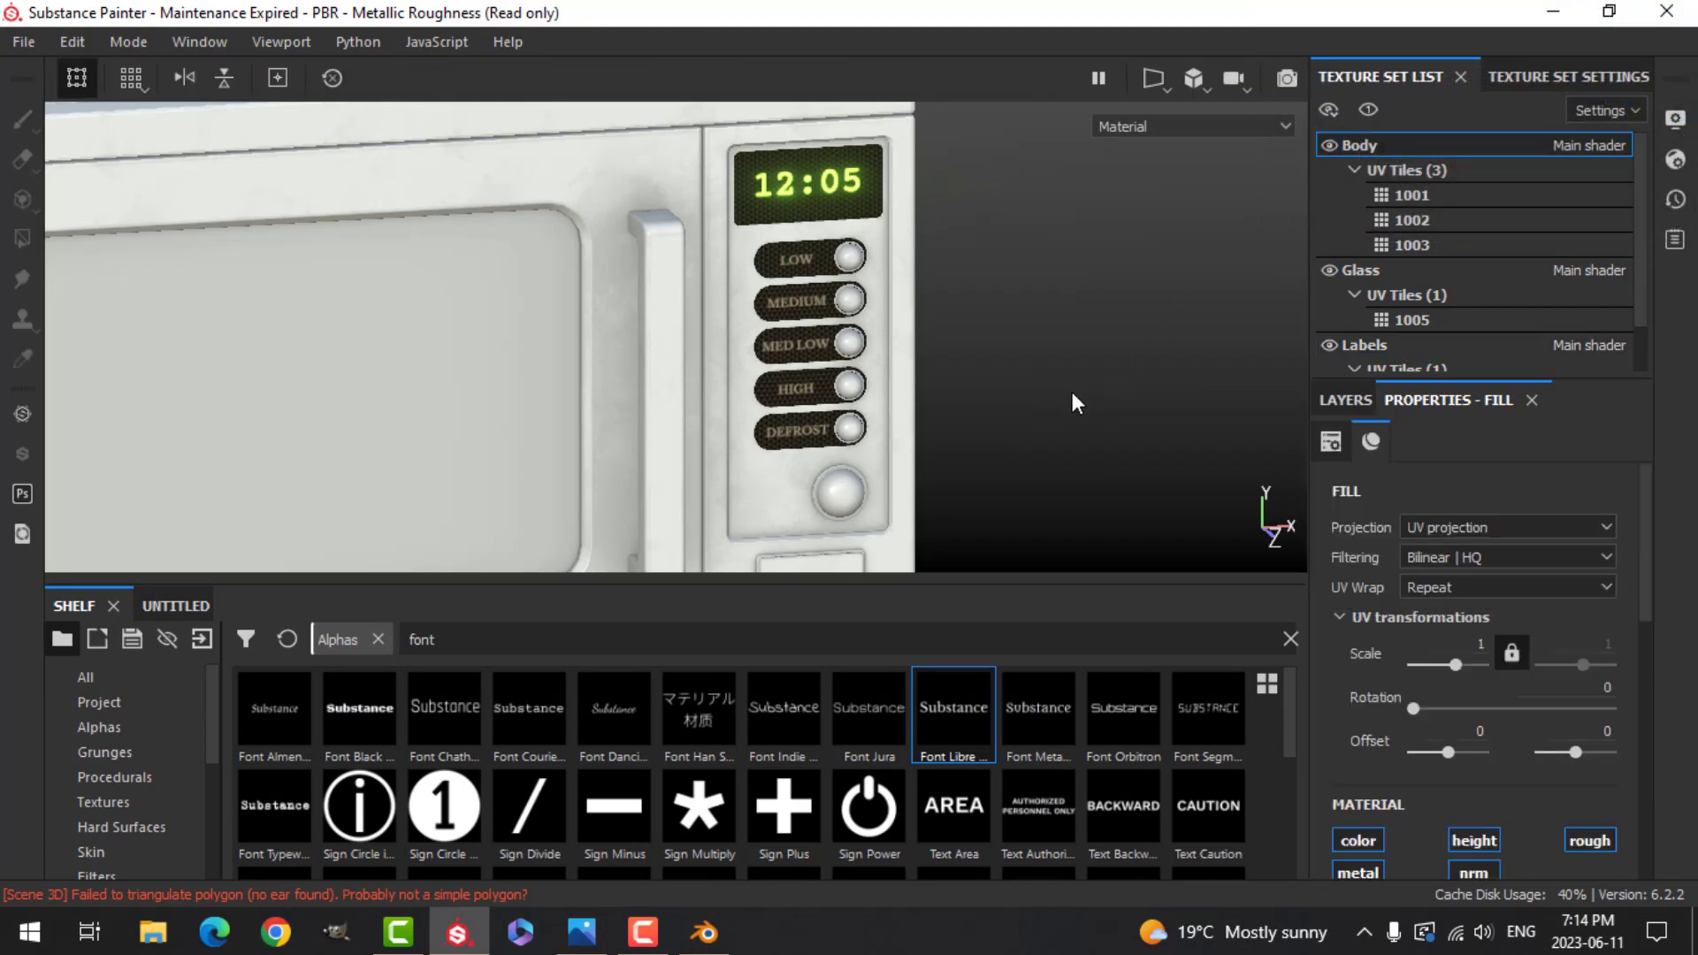
Step: Add a new paint layer above the PlanIncubatorWhite folder
{"action": "left_click_drag", "start_coordinate": [1071, 391], "coordinate": [1053, 361], "text": "alt"}
{"action": "scroll", "coordinate": [1015, 416], "scroll_direction": "up", "scroll_amount": 3}
{"action": "scroll", "coordinate": [1015, 416], "scroll_direction": "down", "scroll_amount": 5}
{"action": "middle_click_drag", "start_coordinate": [1047, 458], "coordinate": [1071, 389], "text": "alt"}
{"action": "left_click", "coordinate": [1343, 402]}
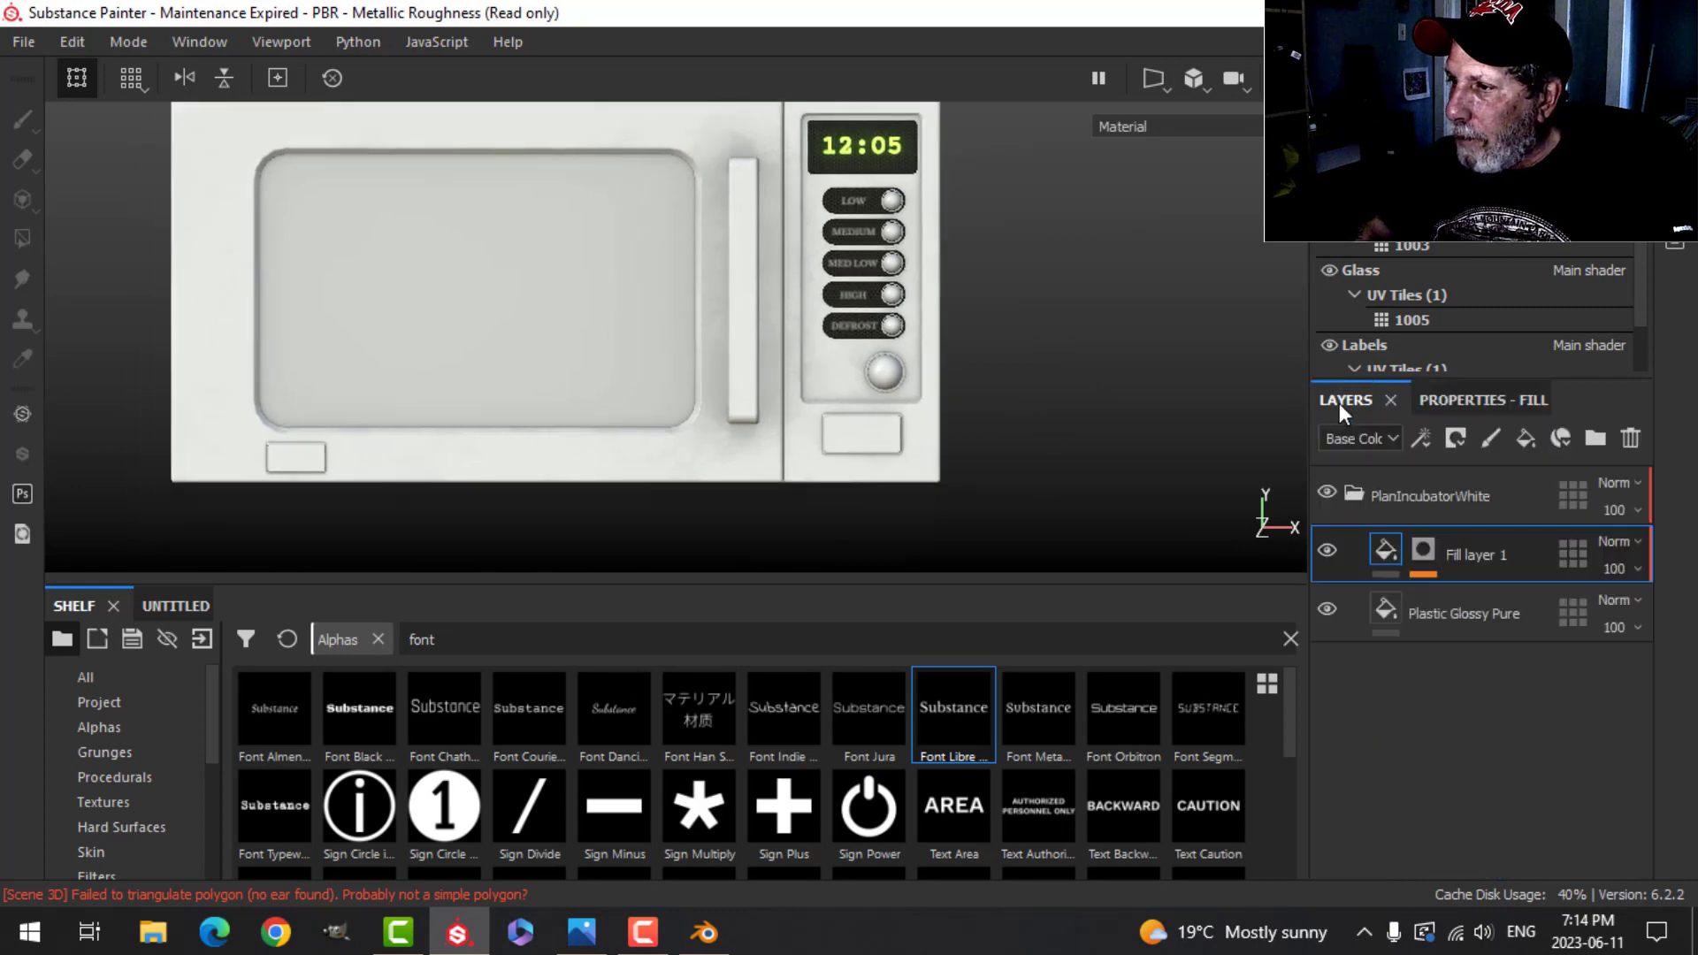
{"action": "left_click", "coordinate": [1359, 492]}
{"action": "left_click", "coordinate": [1491, 439]}
Step: Set the brush's base color to near-black (RGB 0.012) and its height to about -0.0628
{"action": "left_click", "coordinate": [1482, 400]}
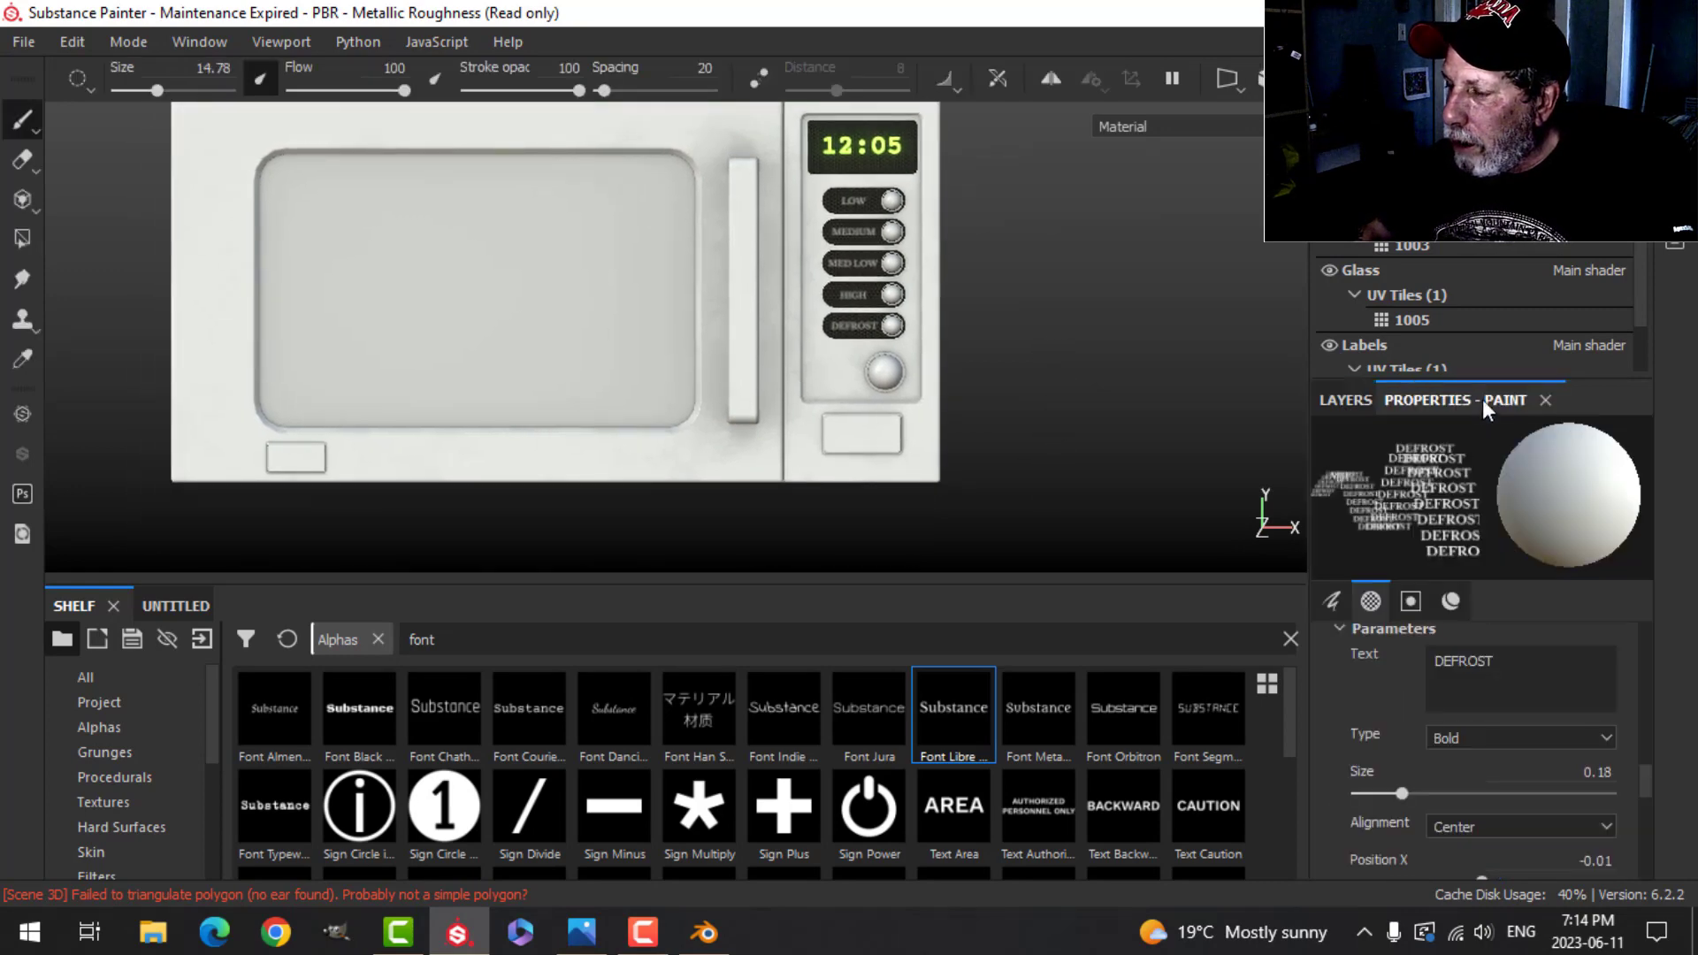
{"action": "scroll", "coordinate": [1542, 789], "scroll_direction": "down", "scroll_amount": 10}
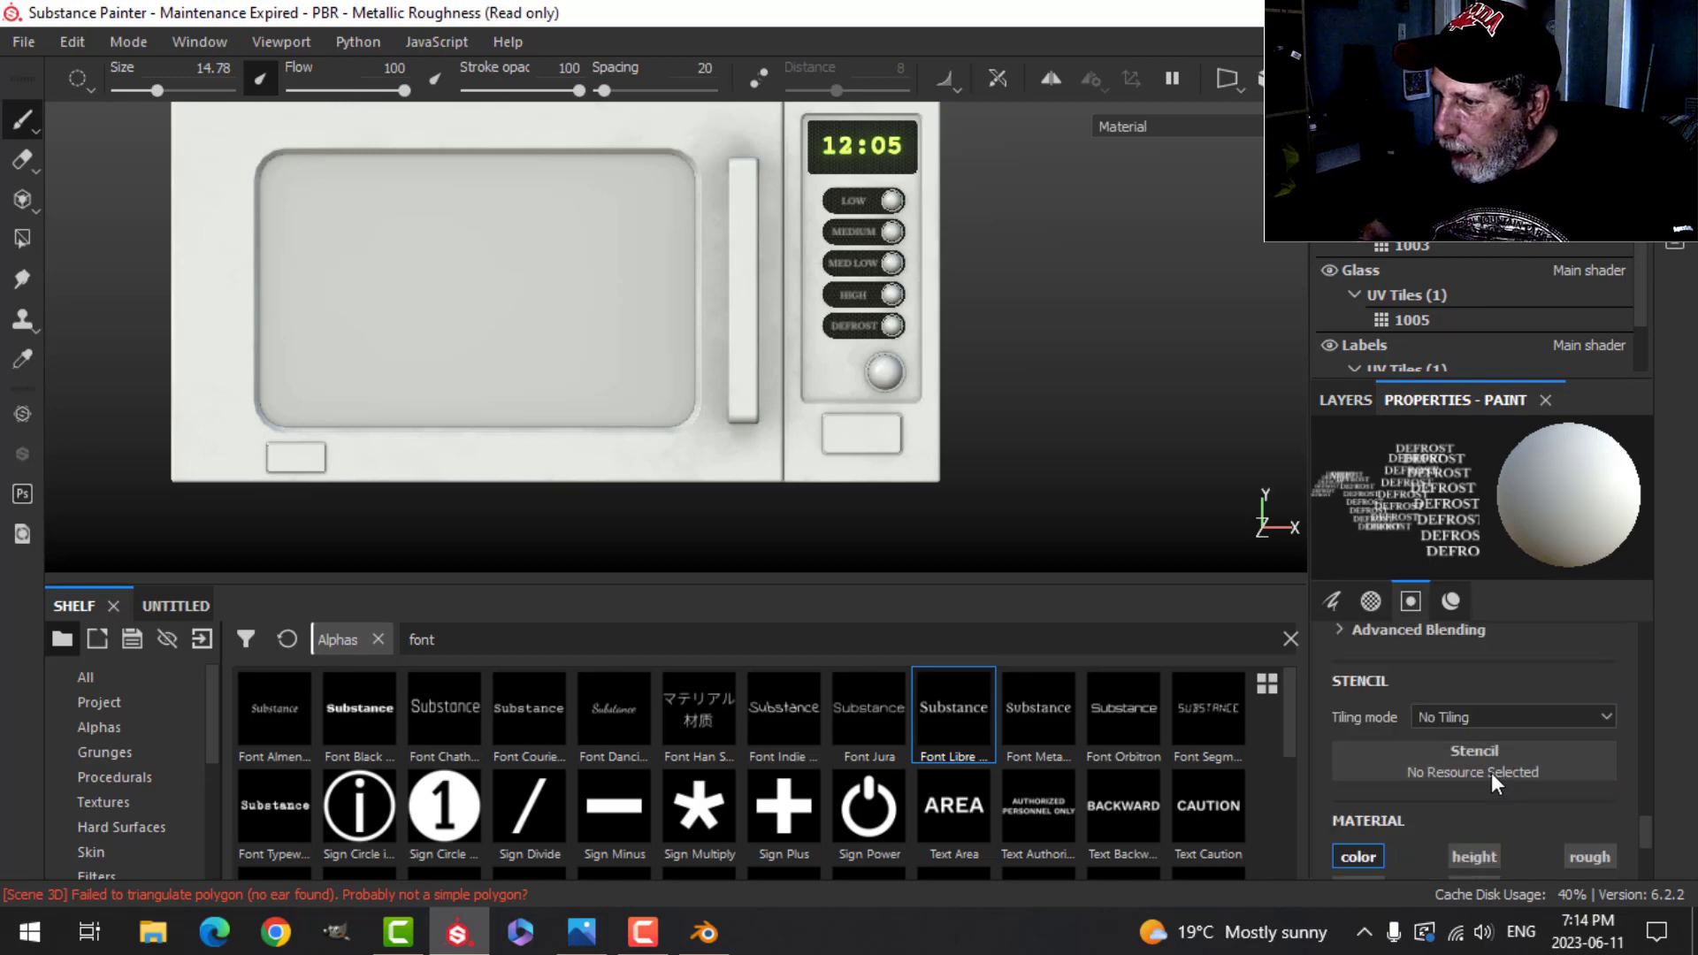
{"action": "scroll", "coordinate": [1495, 832], "scroll_direction": "down", "scroll_amount": 3}
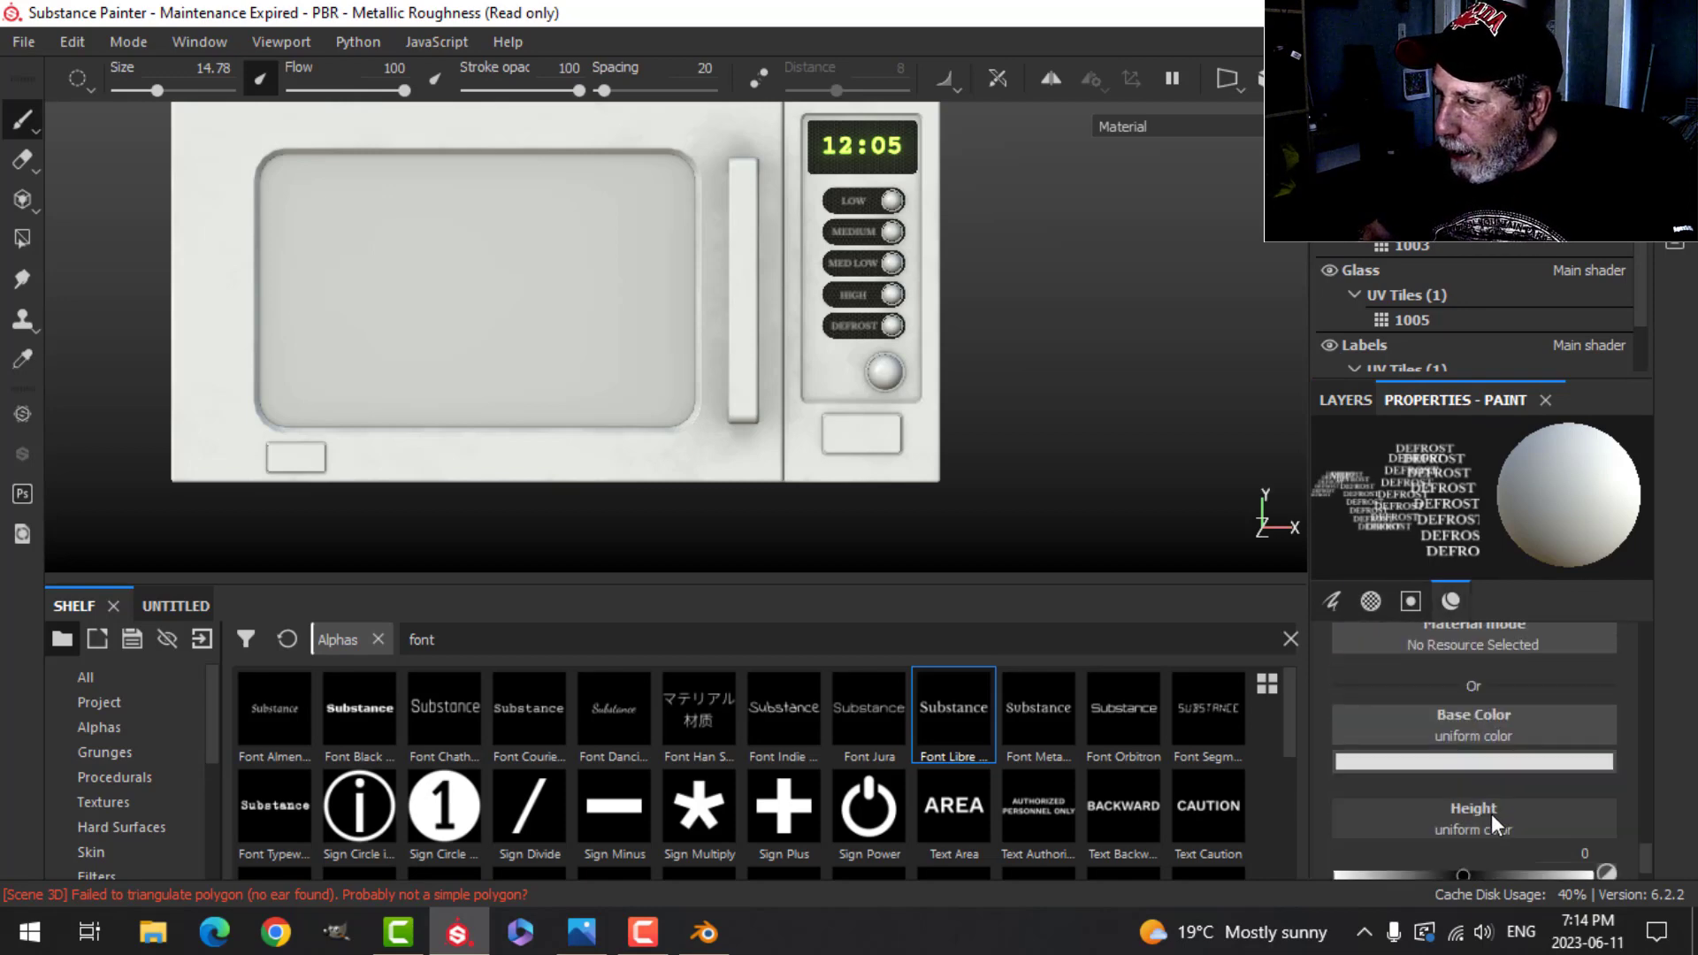
{"action": "left_click", "coordinate": [1461, 725]}
{"action": "left_click_drag", "start_coordinate": [1379, 643], "coordinate": [1351, 646]}
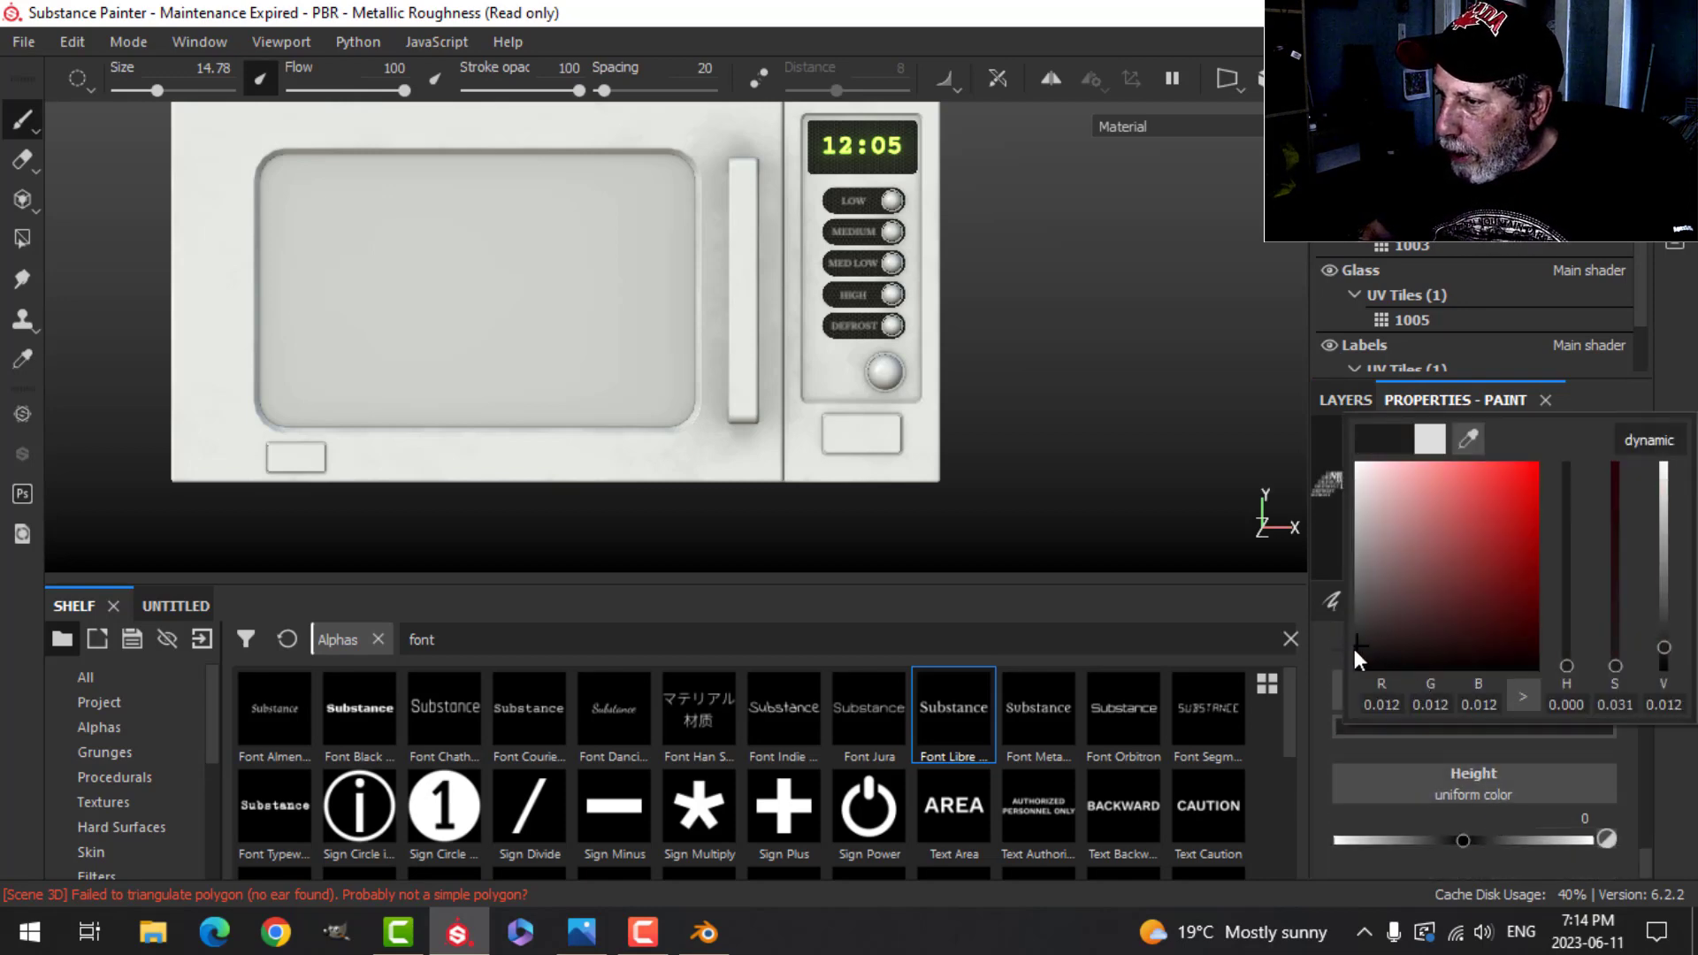
{"action": "left_click", "coordinate": [1678, 350]}
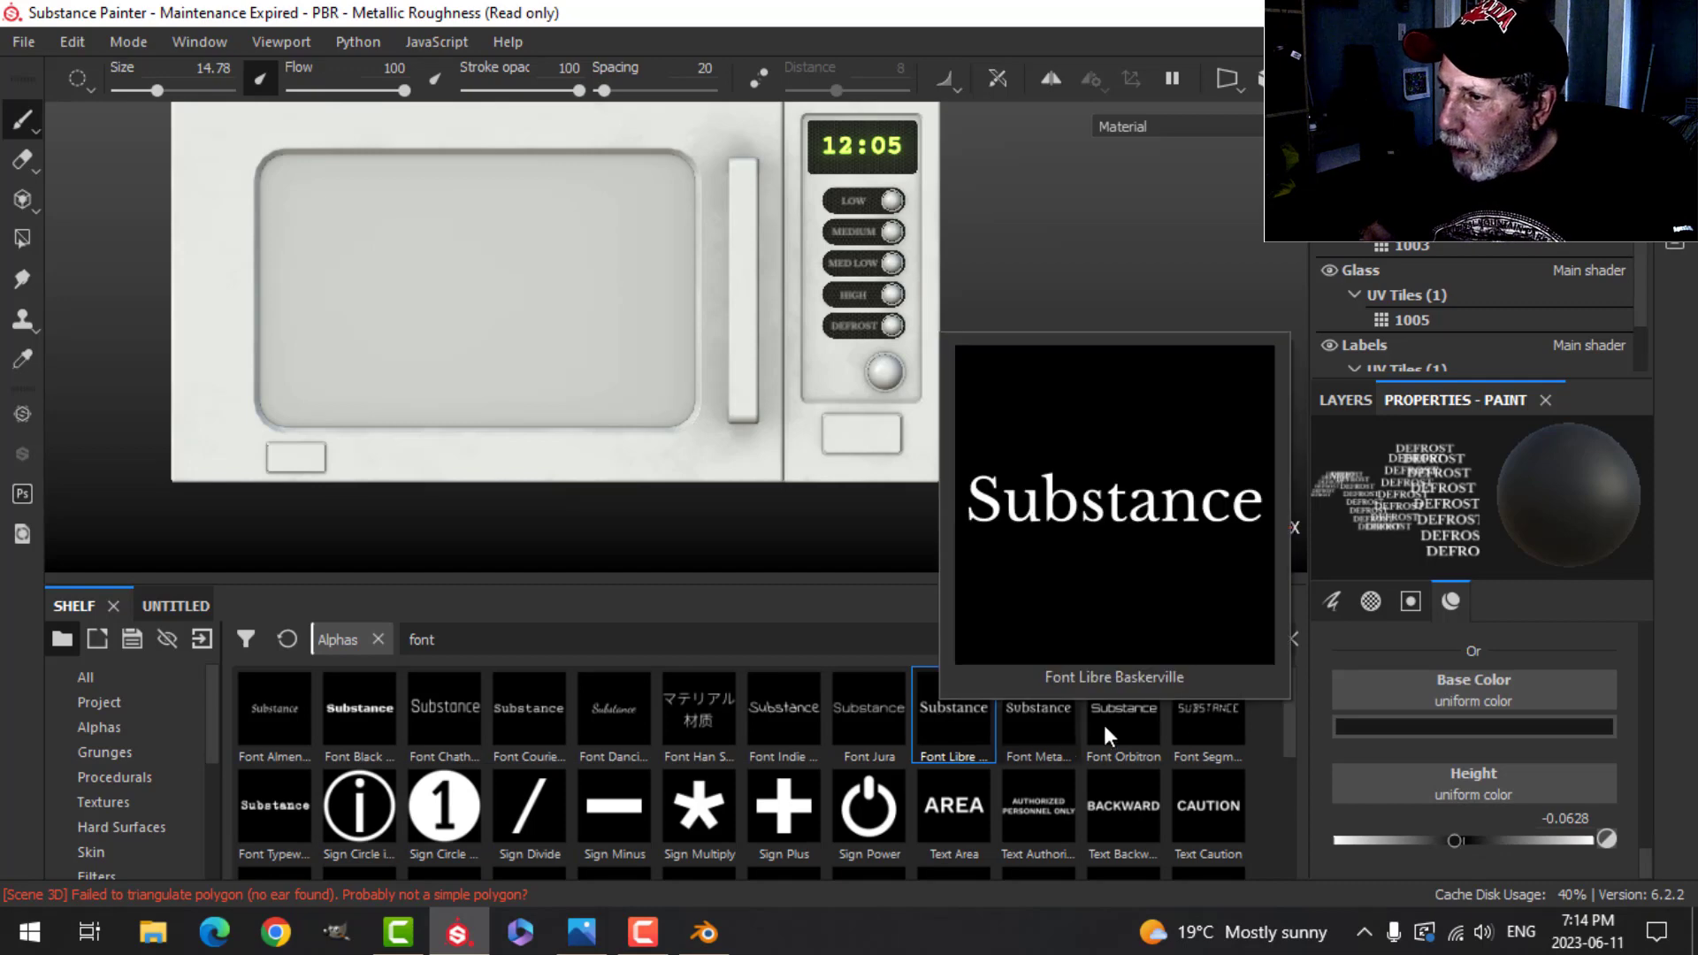
Step: Set the font alpha's text to START and stamp it on the rectangular button below the controls at brush size about 25.65
{"action": "scroll", "coordinate": [1431, 756], "scroll_direction": "up", "scroll_amount": 5}
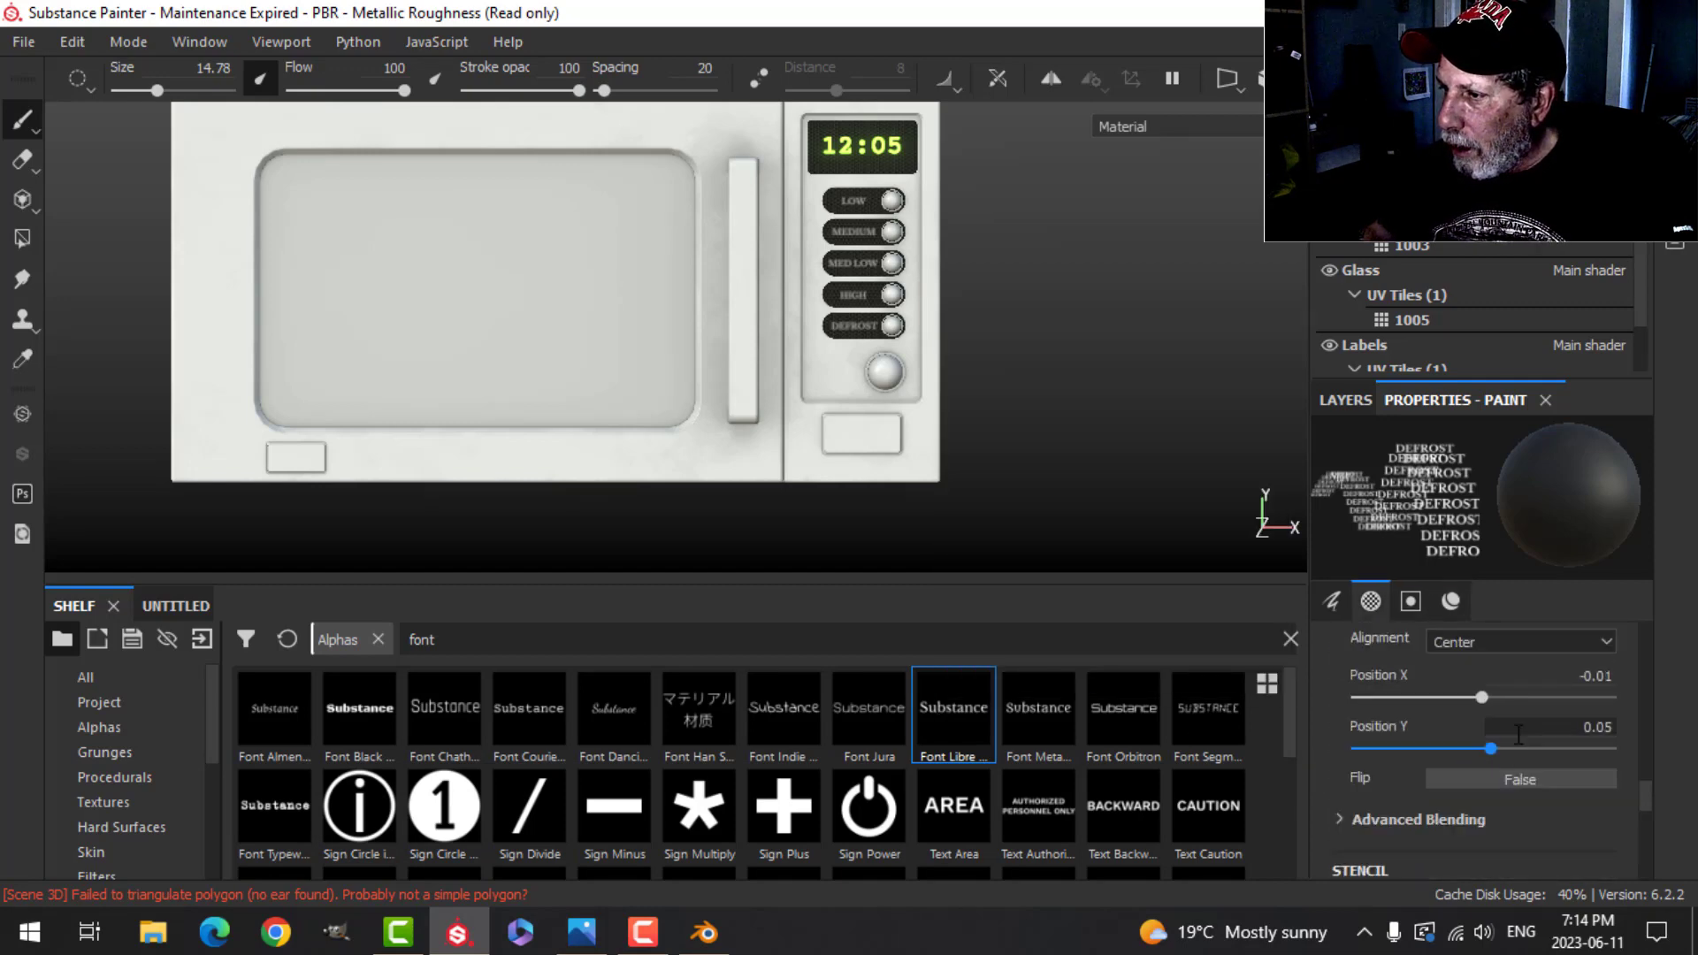
{"action": "scroll", "coordinate": [1504, 734], "scroll_direction": "up", "scroll_amount": 3}
{"action": "type", "text": "START"}
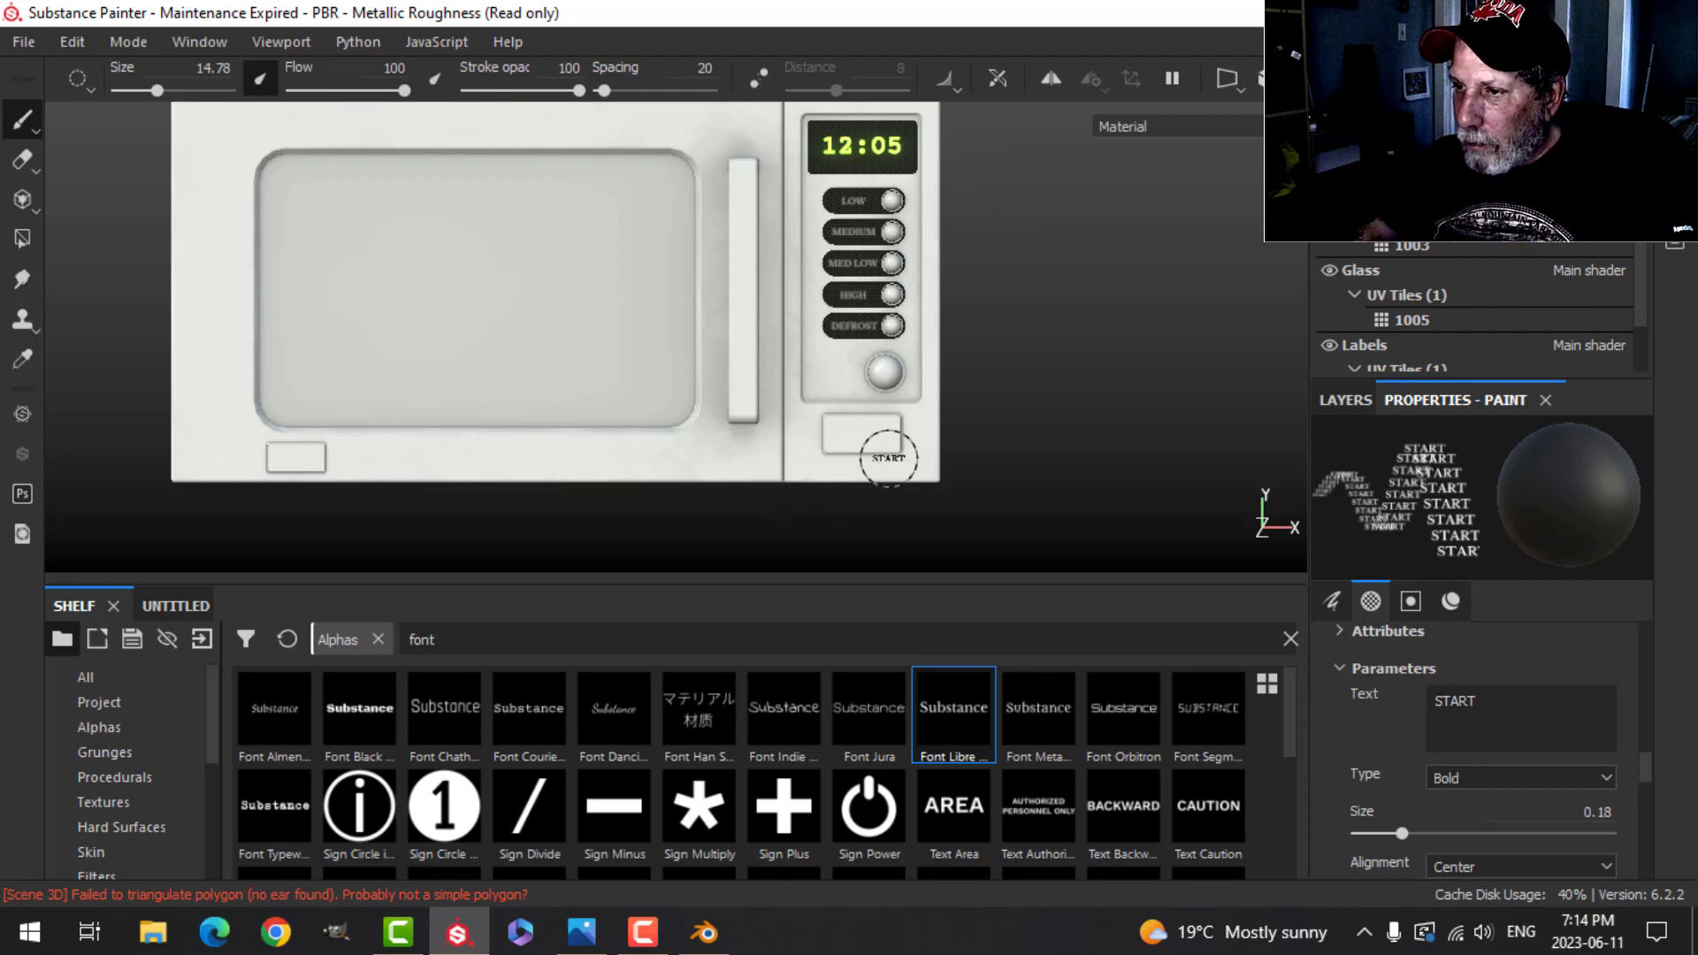
{"action": "scroll", "coordinate": [884, 455], "scroll_direction": "up", "scroll_amount": 5}
{"action": "key", "text": "bracketright"}
{"action": "key", "text": "bracketright"}
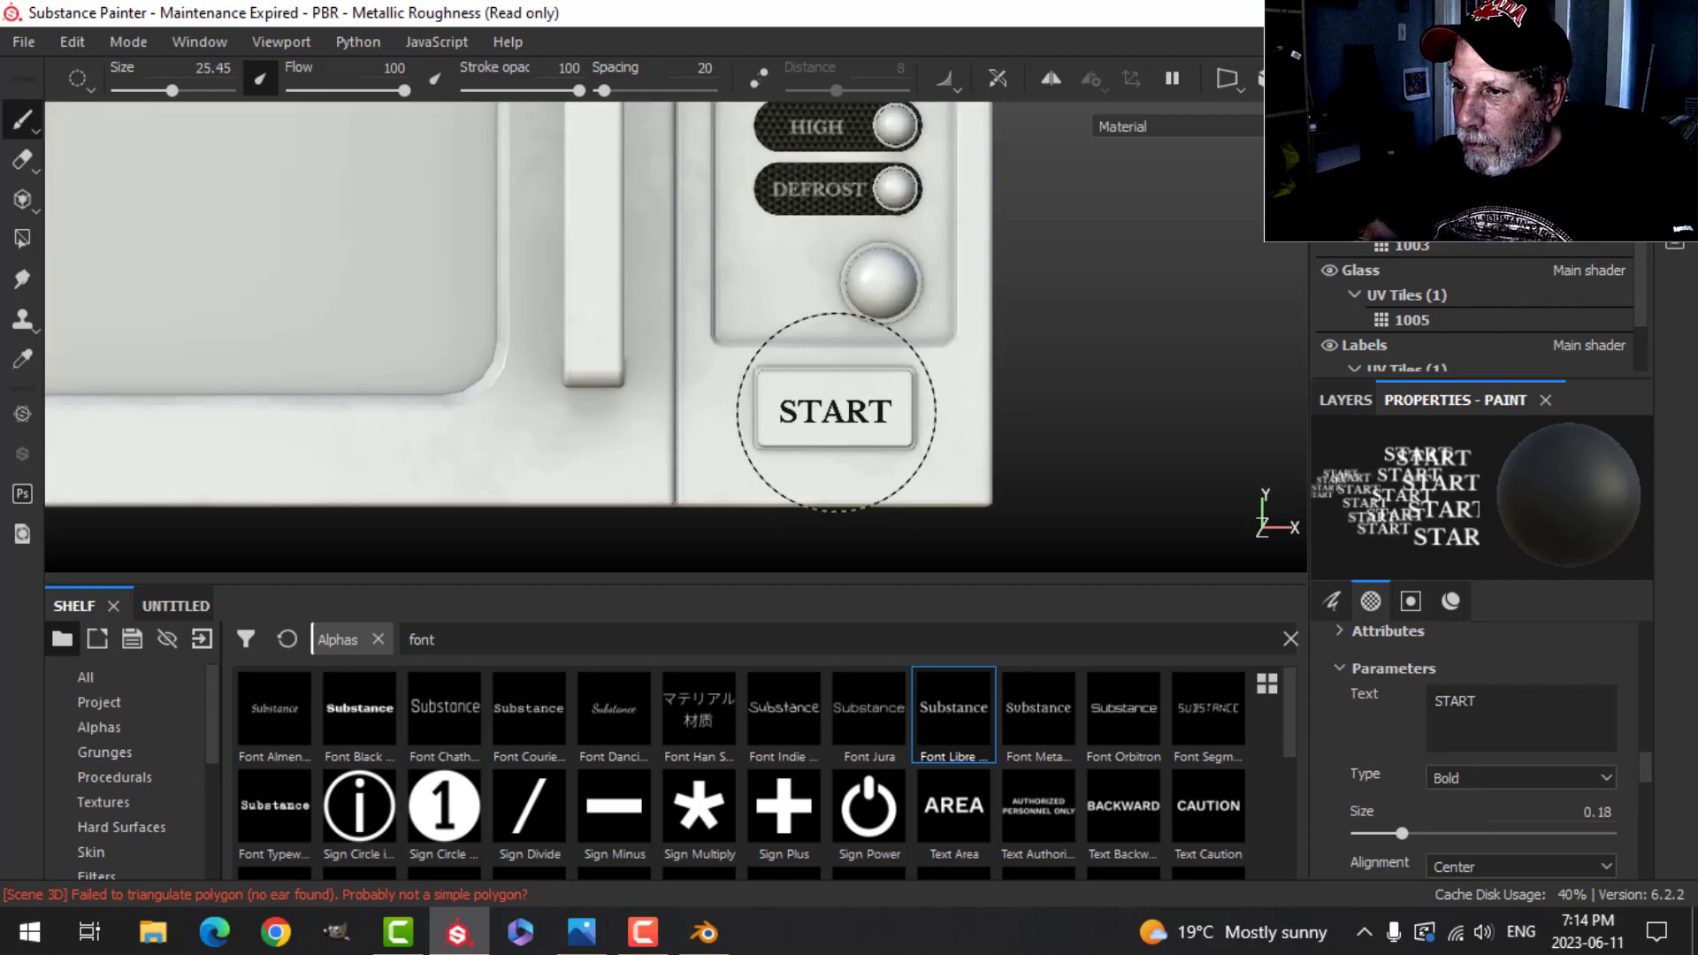
{"action": "right_click_drag", "start_coordinate": [835, 412], "coordinate": [841, 410], "text": "ctrl"}
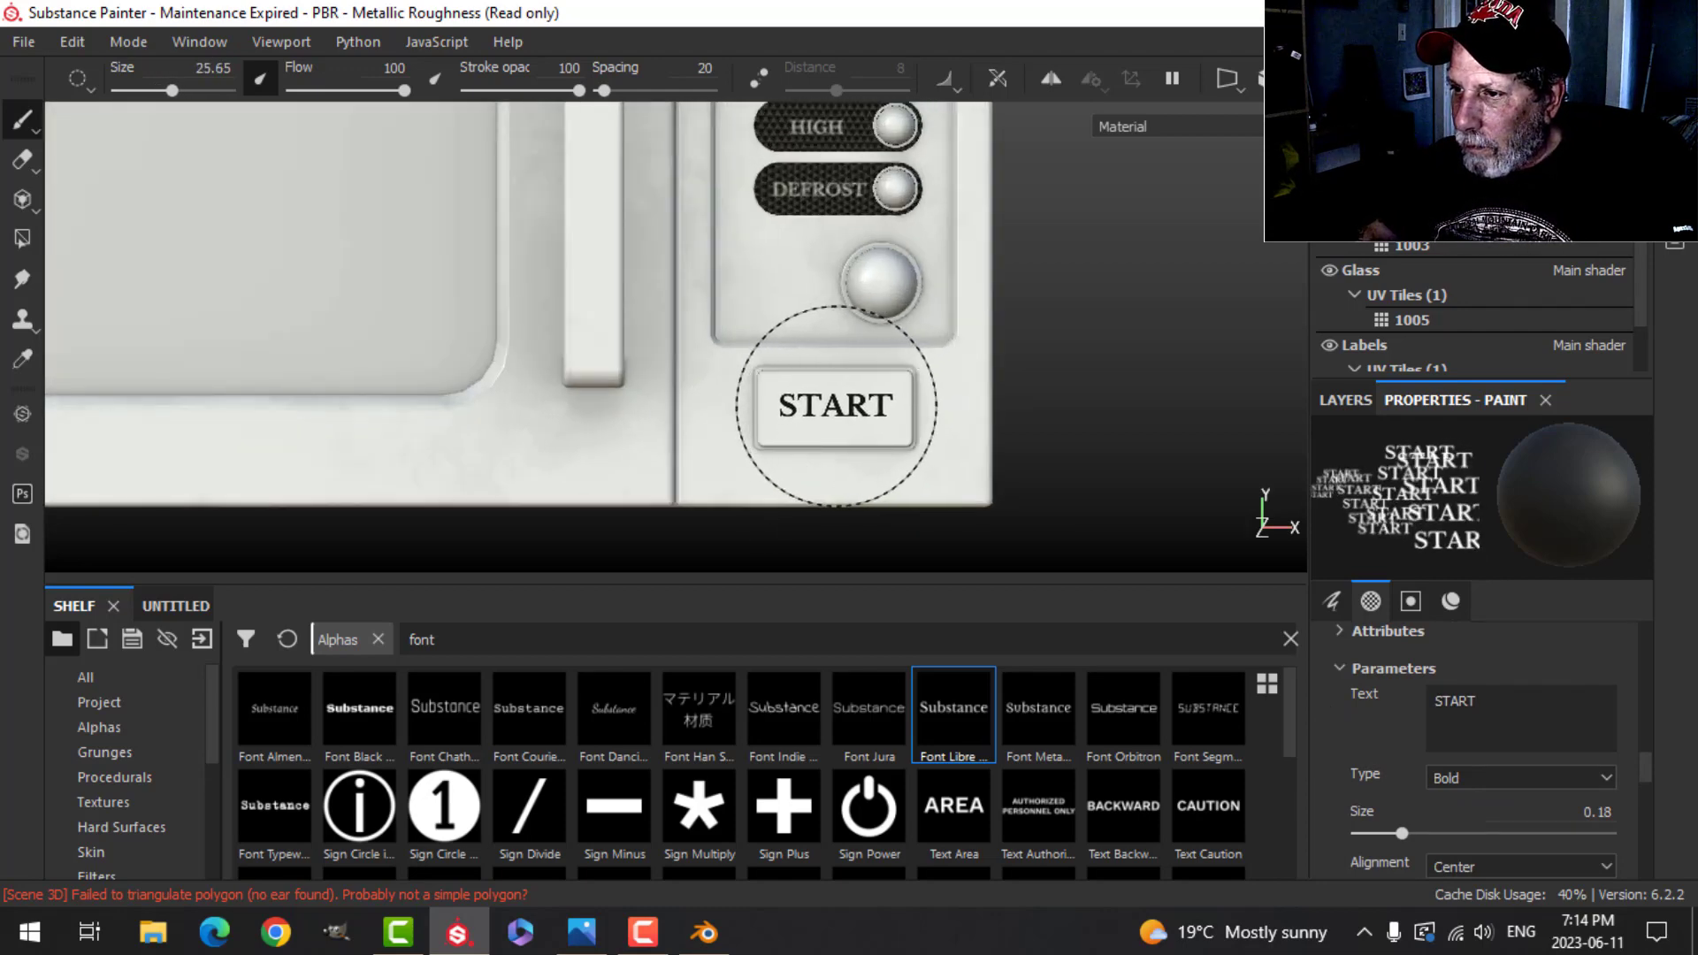
{"action": "left_click", "coordinate": [836, 408]}
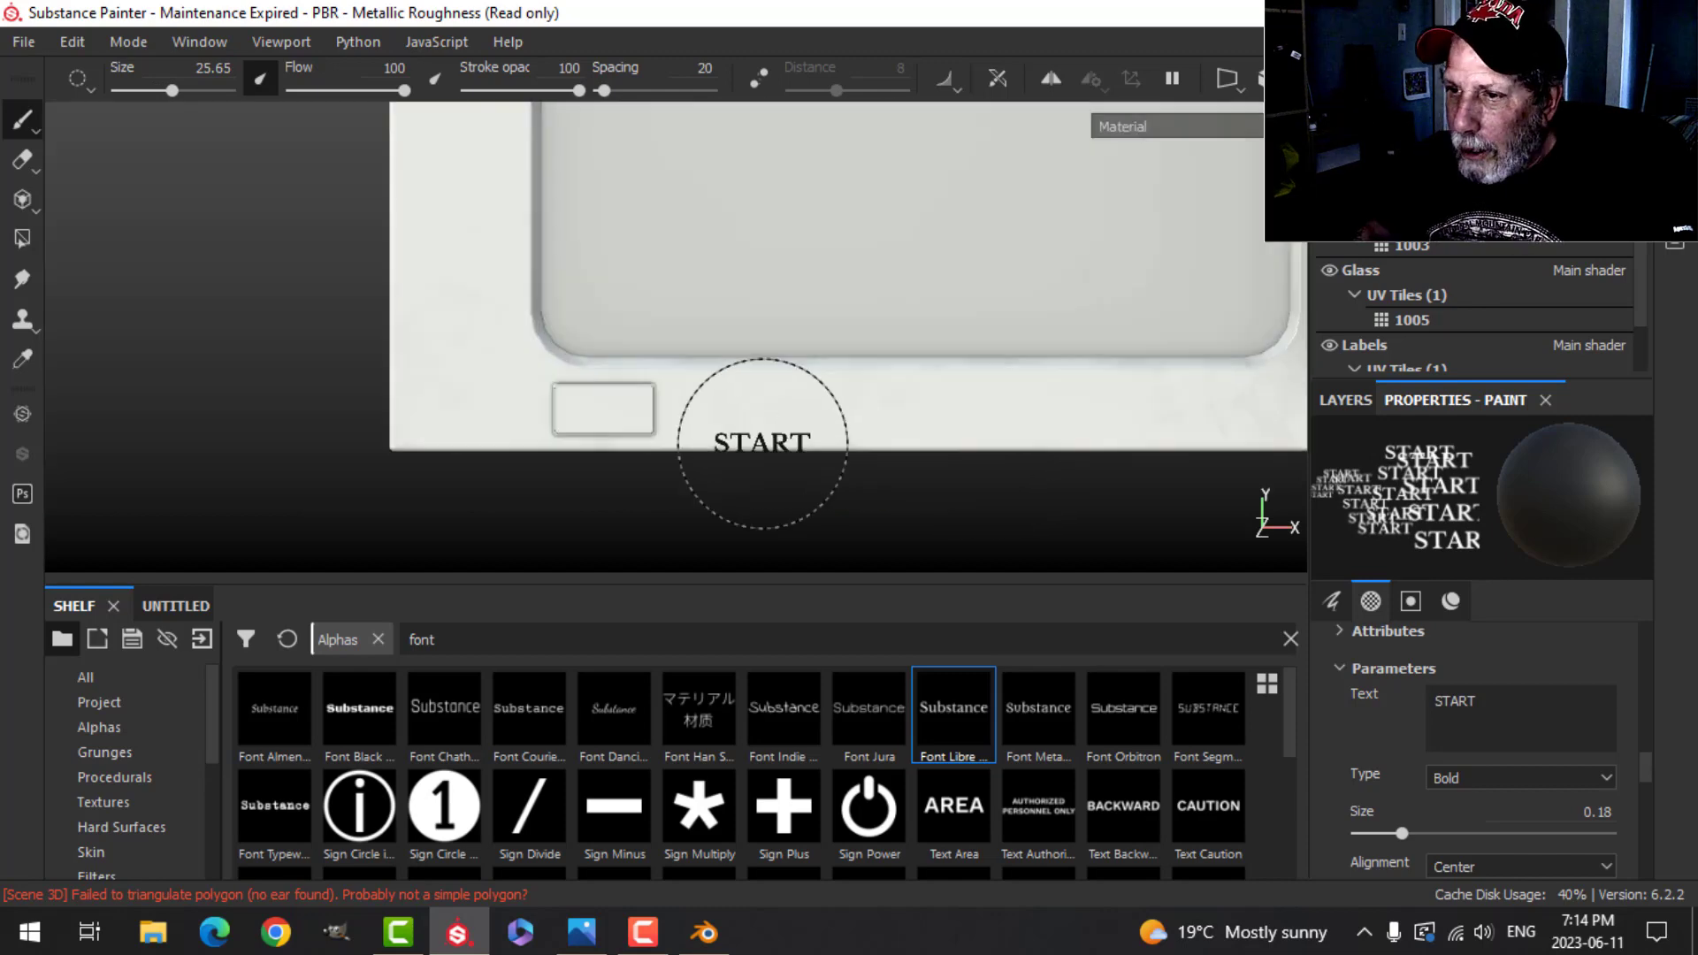
Step: Set the font alpha's text to RCA and stamp it on the small plate below the door window at brush size about 31.39
{"action": "scroll", "coordinate": [734, 445], "scroll_direction": "up", "scroll_amount": 2}
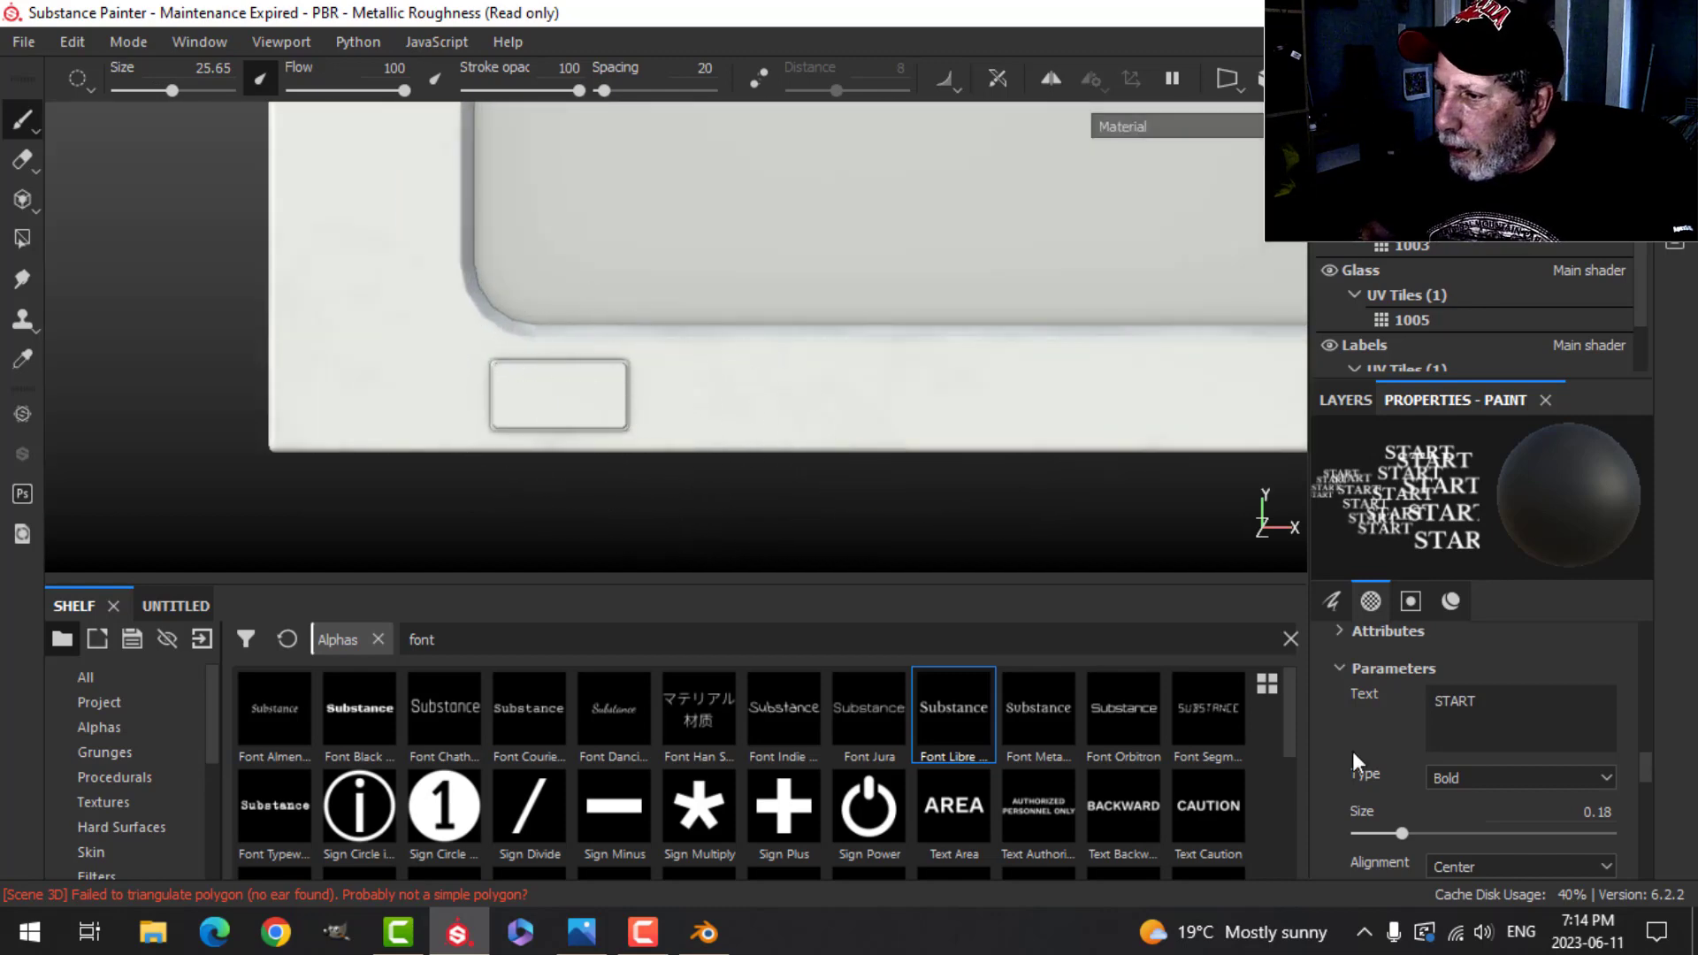
{"action": "left_click", "coordinate": [1501, 708]}
{"action": "type", "text": "RCA"}
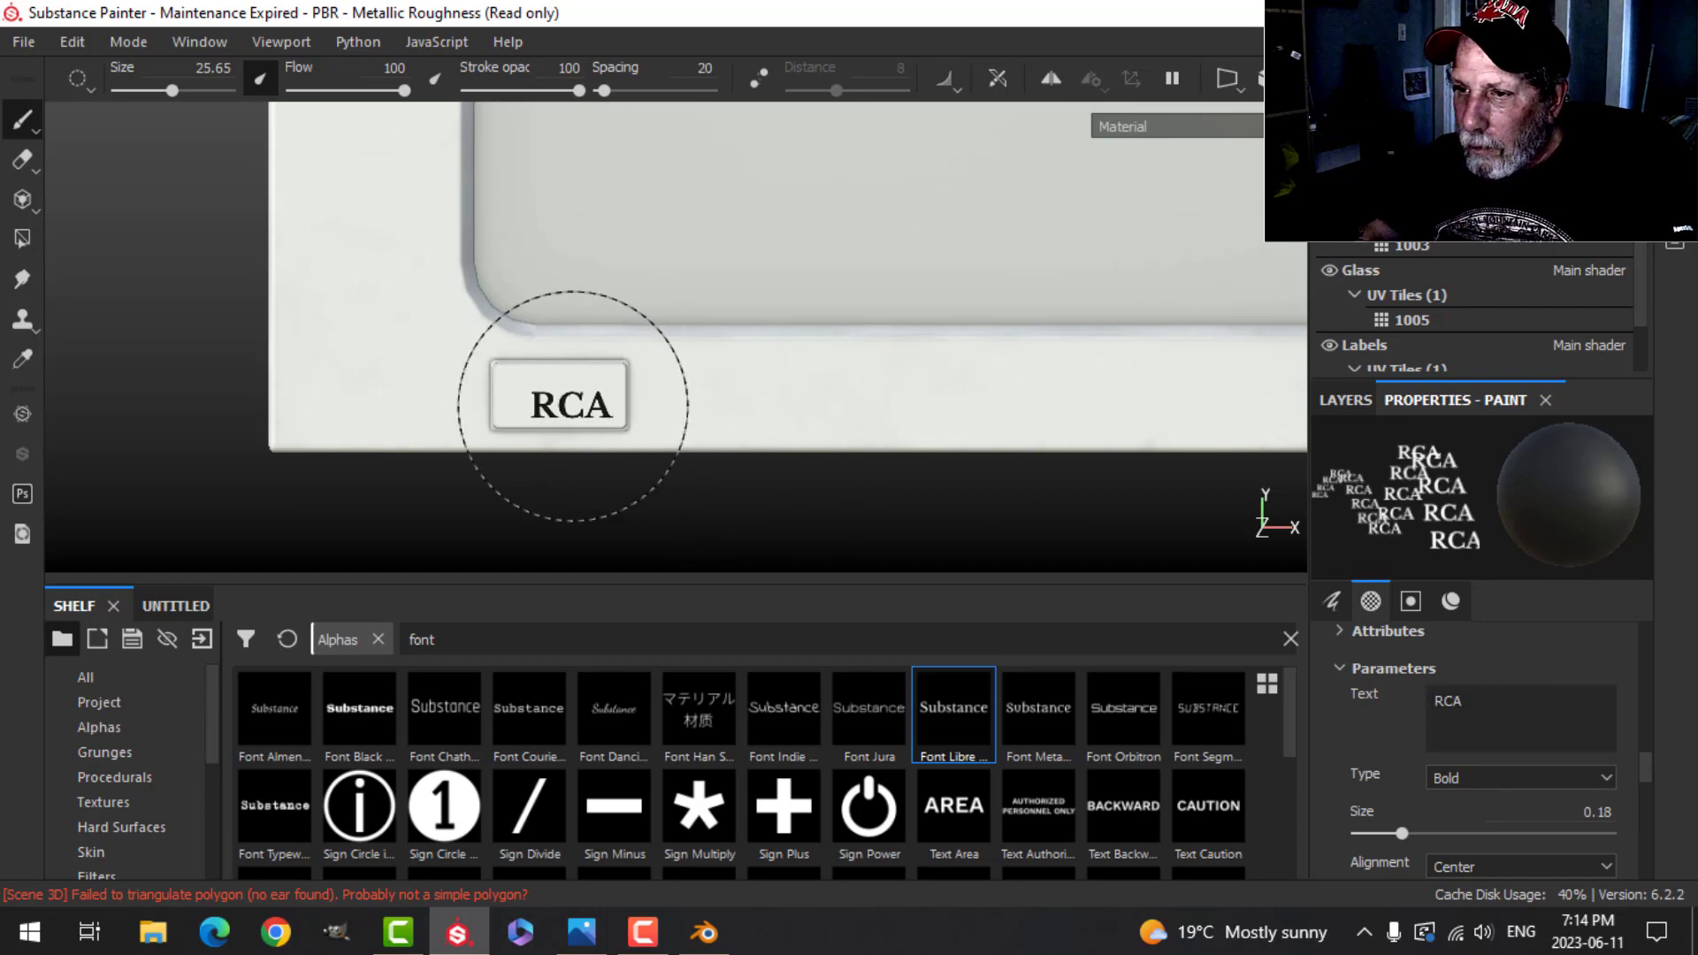
{"action": "mouse_move", "coordinate": [558, 404]}
{"action": "right_mouse_down", "text": "ctrl"}
{"action": "mouse_move", "coordinate": [596, 404]}
{"action": "mouse_move", "coordinate": [544, 404]}
{"action": "right_mouse_up", "text": "ctrl"}
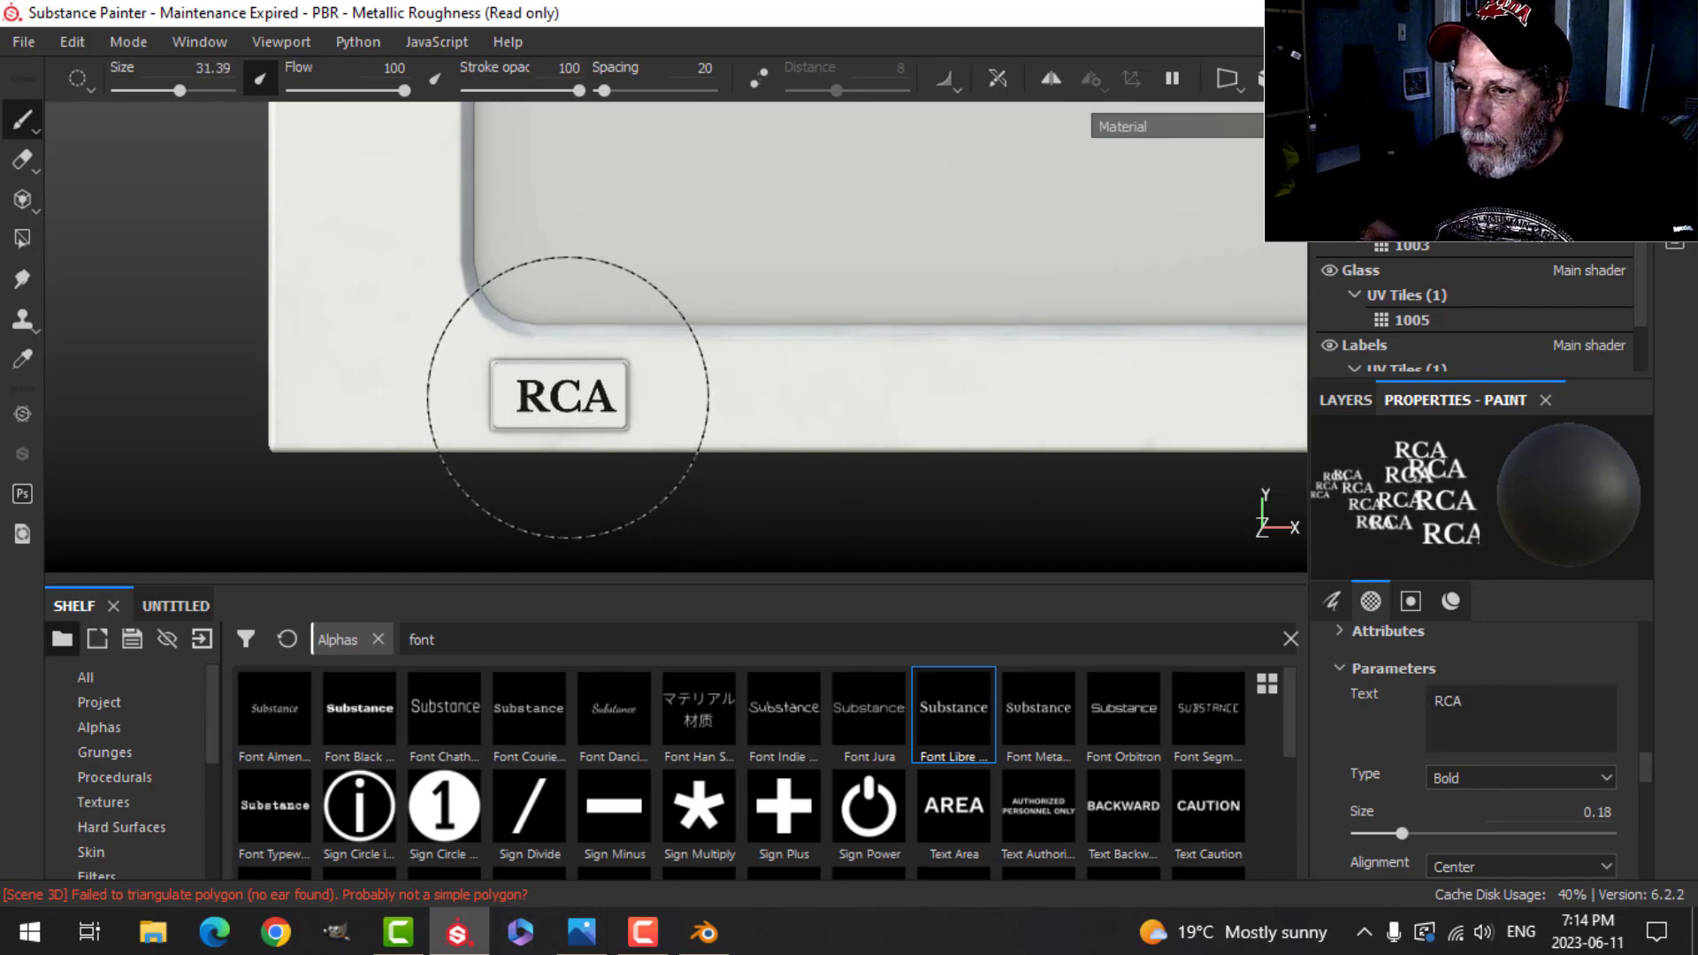
{"action": "left_click", "coordinate": [563, 397]}
{"action": "scroll", "coordinate": [792, 402], "scroll_direction": "down", "scroll_amount": 2}
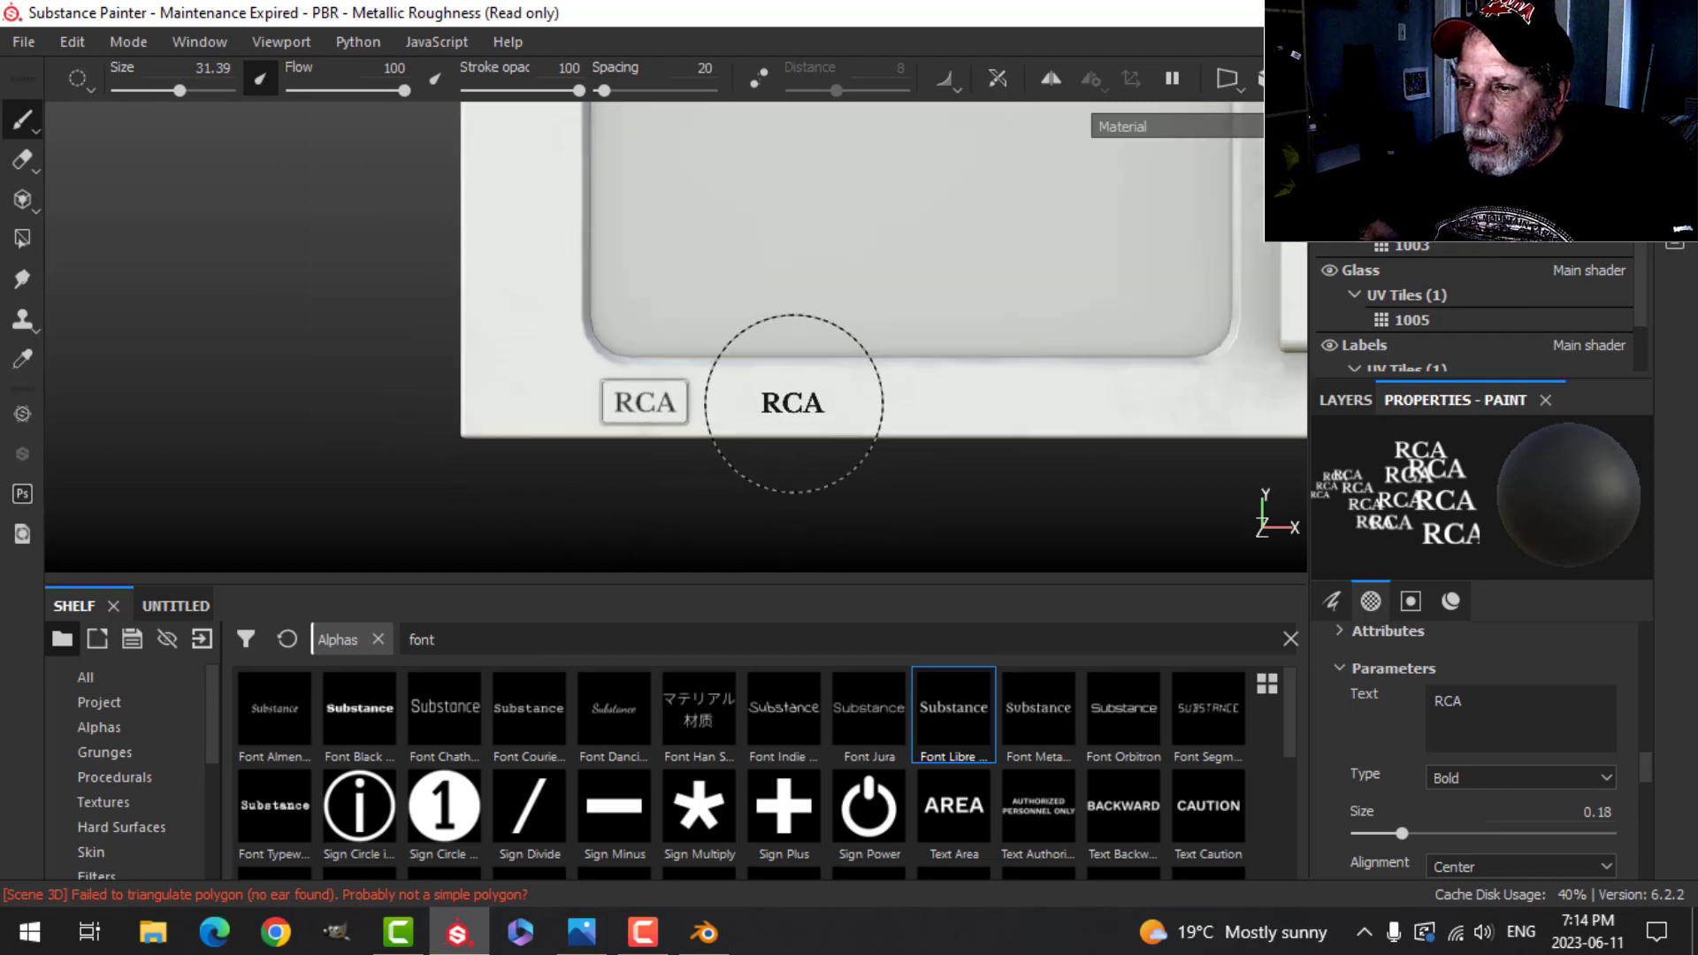
Step: Switch the viewport to perspective view and examine the START and RCA lettering on the microwave front from several angles
{"action": "left_click_drag", "start_coordinate": [847, 374], "coordinate": [1139, 147], "text": "alt"}
{"action": "scroll", "coordinate": [936, 391], "scroll_direction": "down", "scroll_amount": 2}
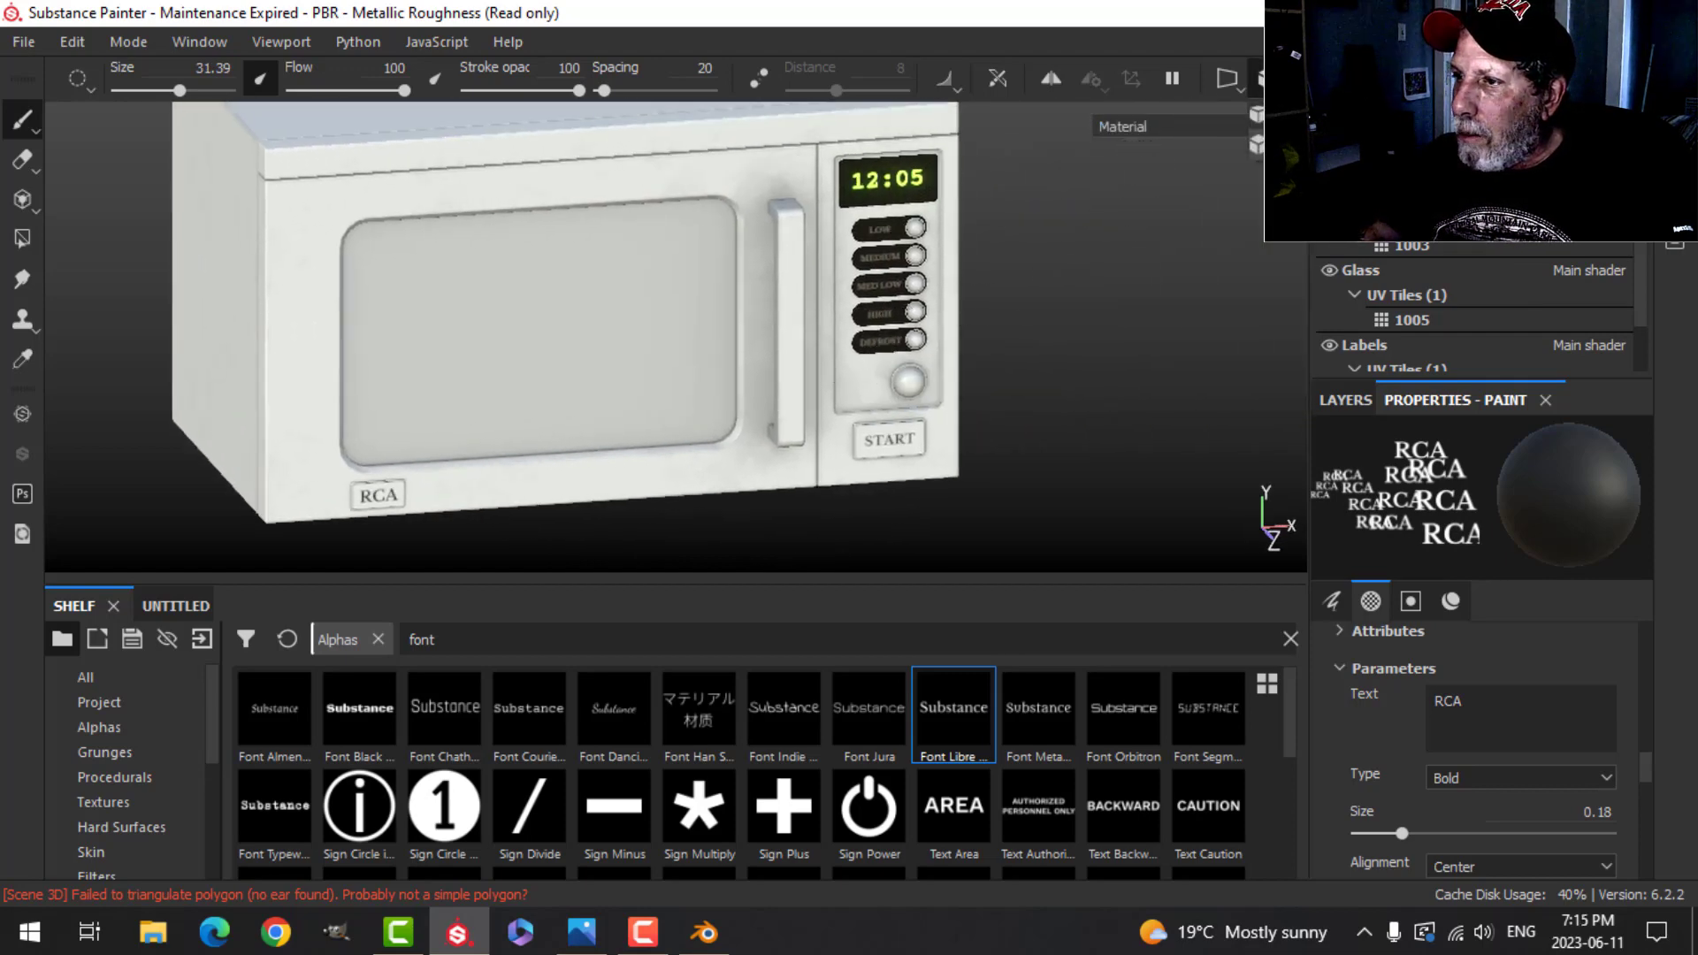
{"action": "left_click", "coordinate": [1257, 114]}
{"action": "scroll", "coordinate": [1023, 398], "scroll_direction": "down", "scroll_amount": 5}
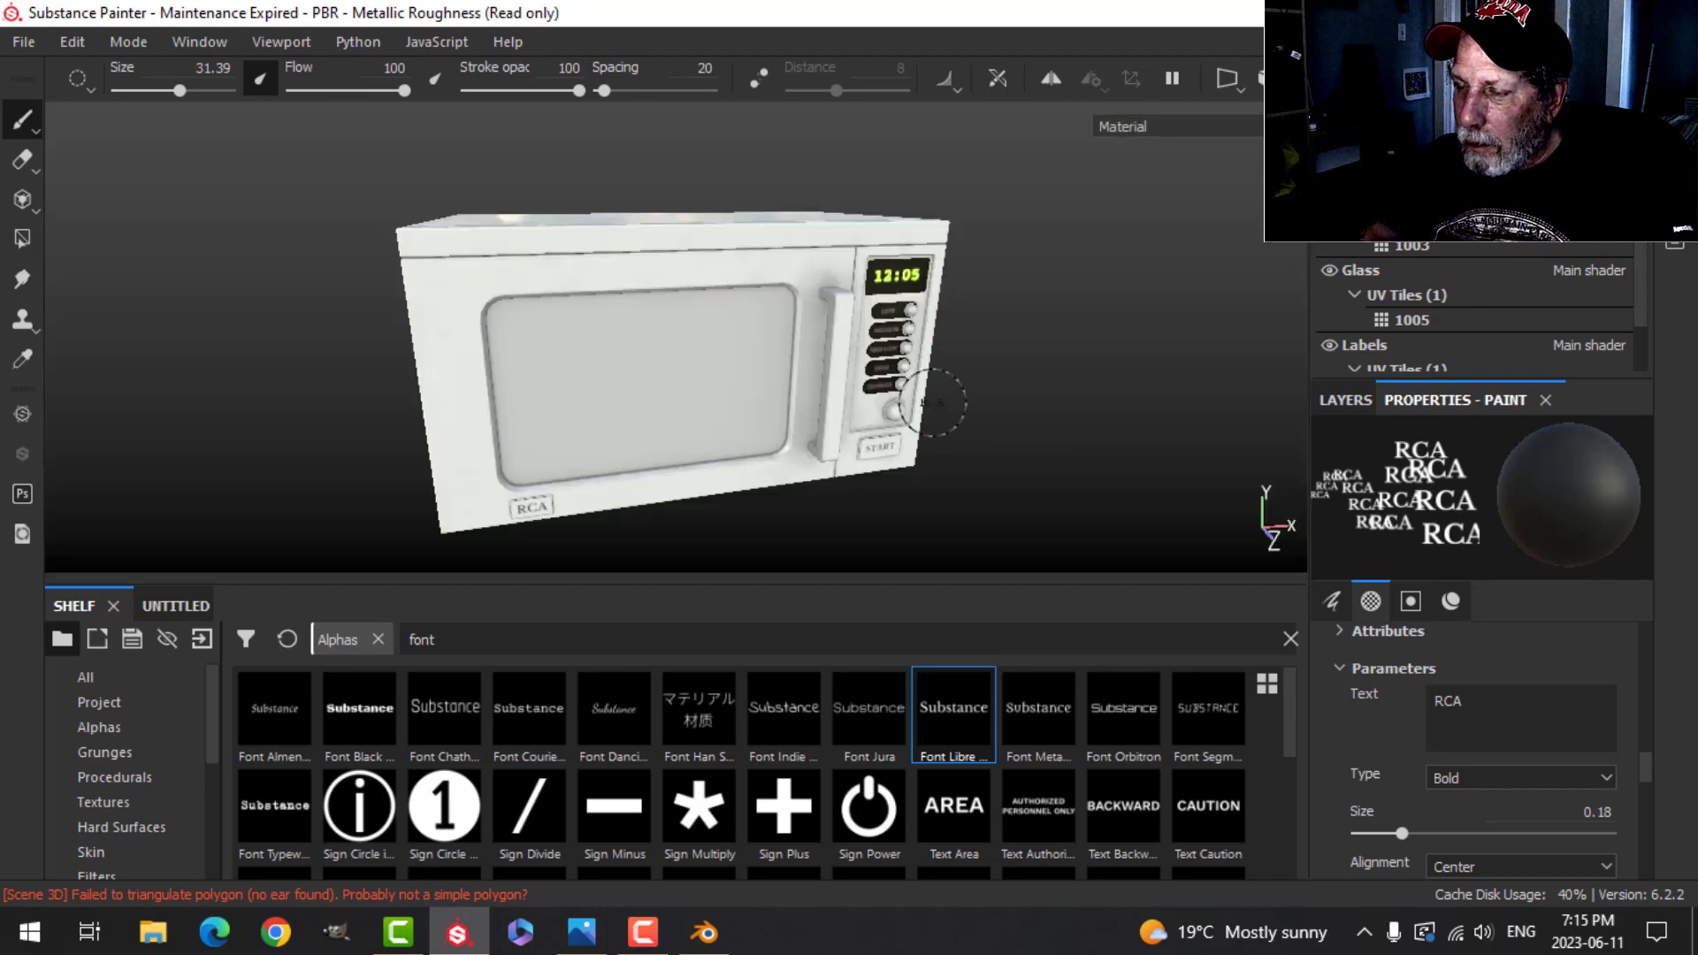
{"action": "scroll", "coordinate": [896, 405], "scroll_direction": "up", "scroll_amount": 3}
{"action": "left_click_drag", "start_coordinate": [896, 404], "coordinate": [1002, 392], "text": "alt"}
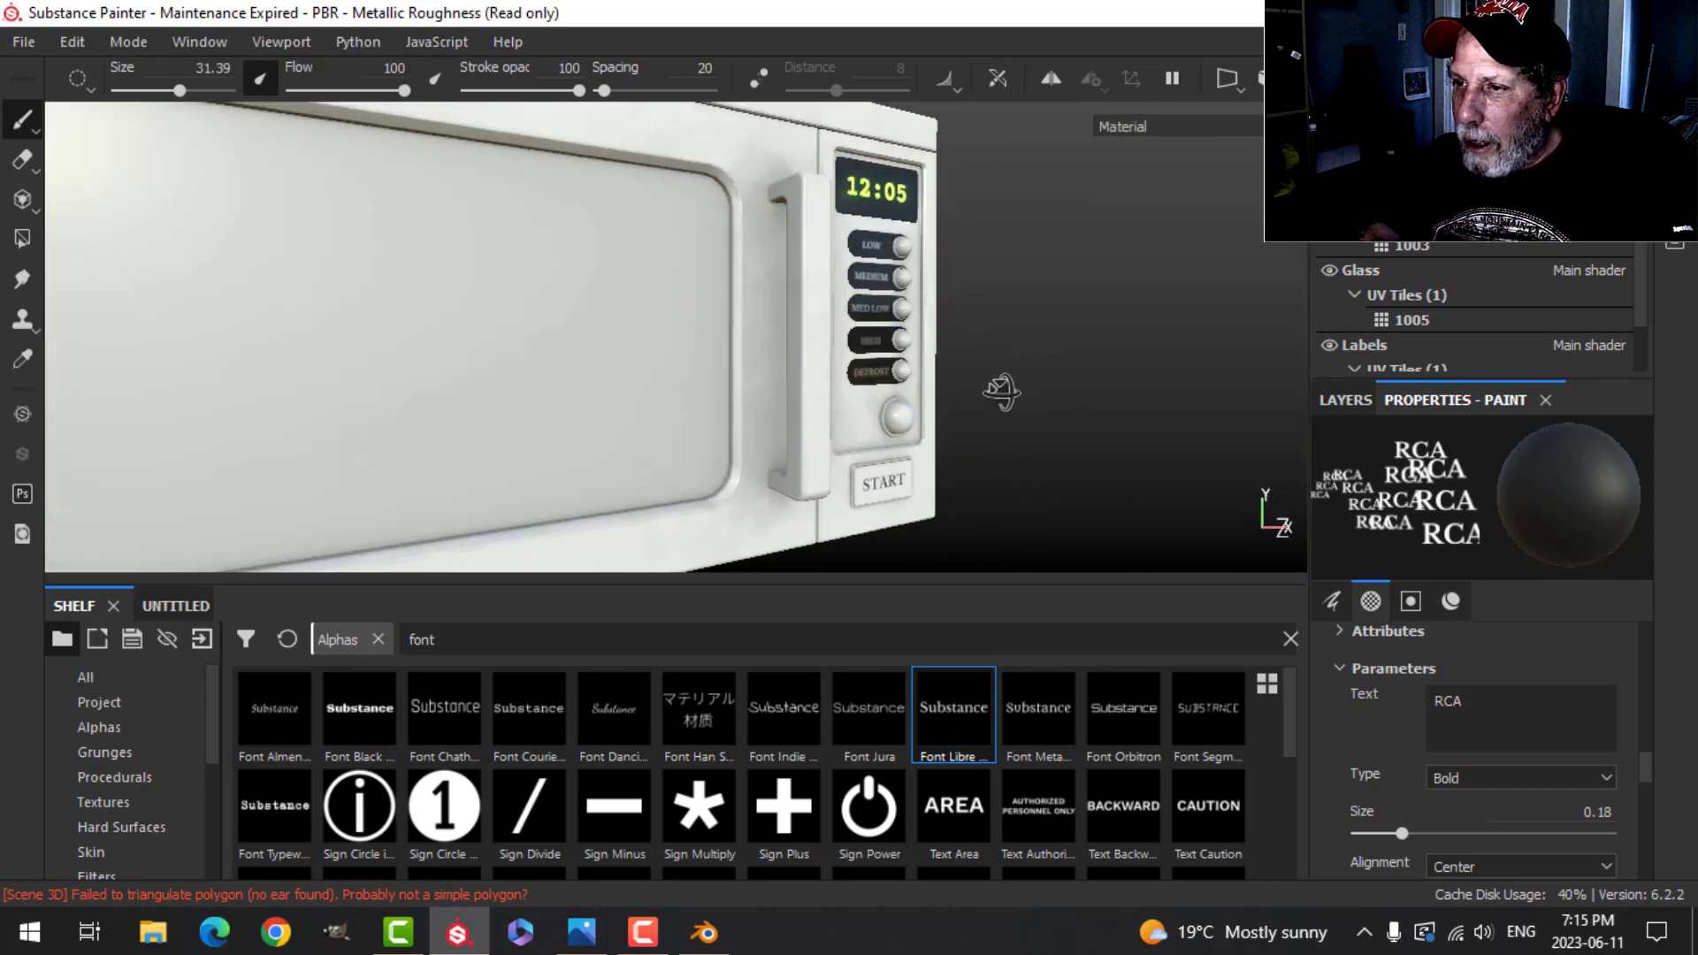
{"action": "scroll", "coordinate": [970, 401], "scroll_direction": "down", "scroll_amount": 3}
{"action": "middle_click_drag", "start_coordinate": [970, 401], "coordinate": [1005, 368], "text": "alt"}
{"action": "left_click_drag", "start_coordinate": [1005, 368], "coordinate": [902, 387], "text": "alt"}
{"action": "scroll", "coordinate": [1026, 361], "scroll_direction": "up", "scroll_amount": 3}
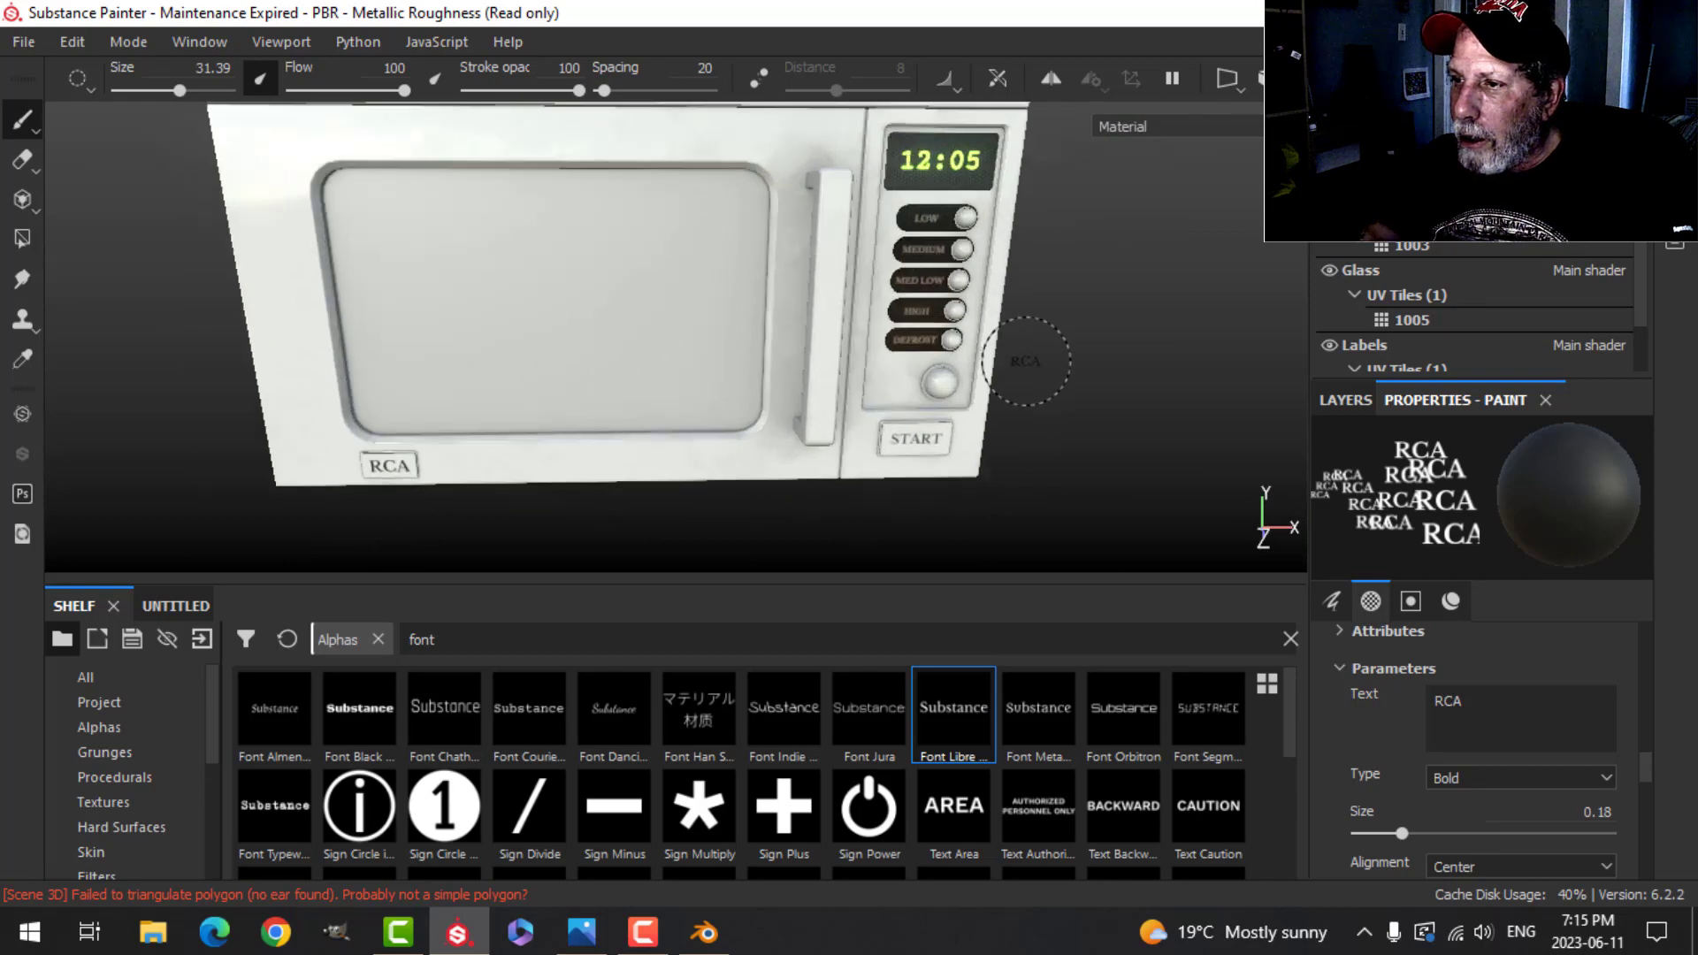
{"action": "middle_click_drag", "start_coordinate": [1026, 361], "coordinate": [921, 443], "text": "alt"}
{"action": "left_click_drag", "start_coordinate": [921, 443], "coordinate": [997, 421], "text": "alt"}
{"action": "middle_click_drag", "start_coordinate": [917, 443], "coordinate": [1013, 364], "text": "alt"}
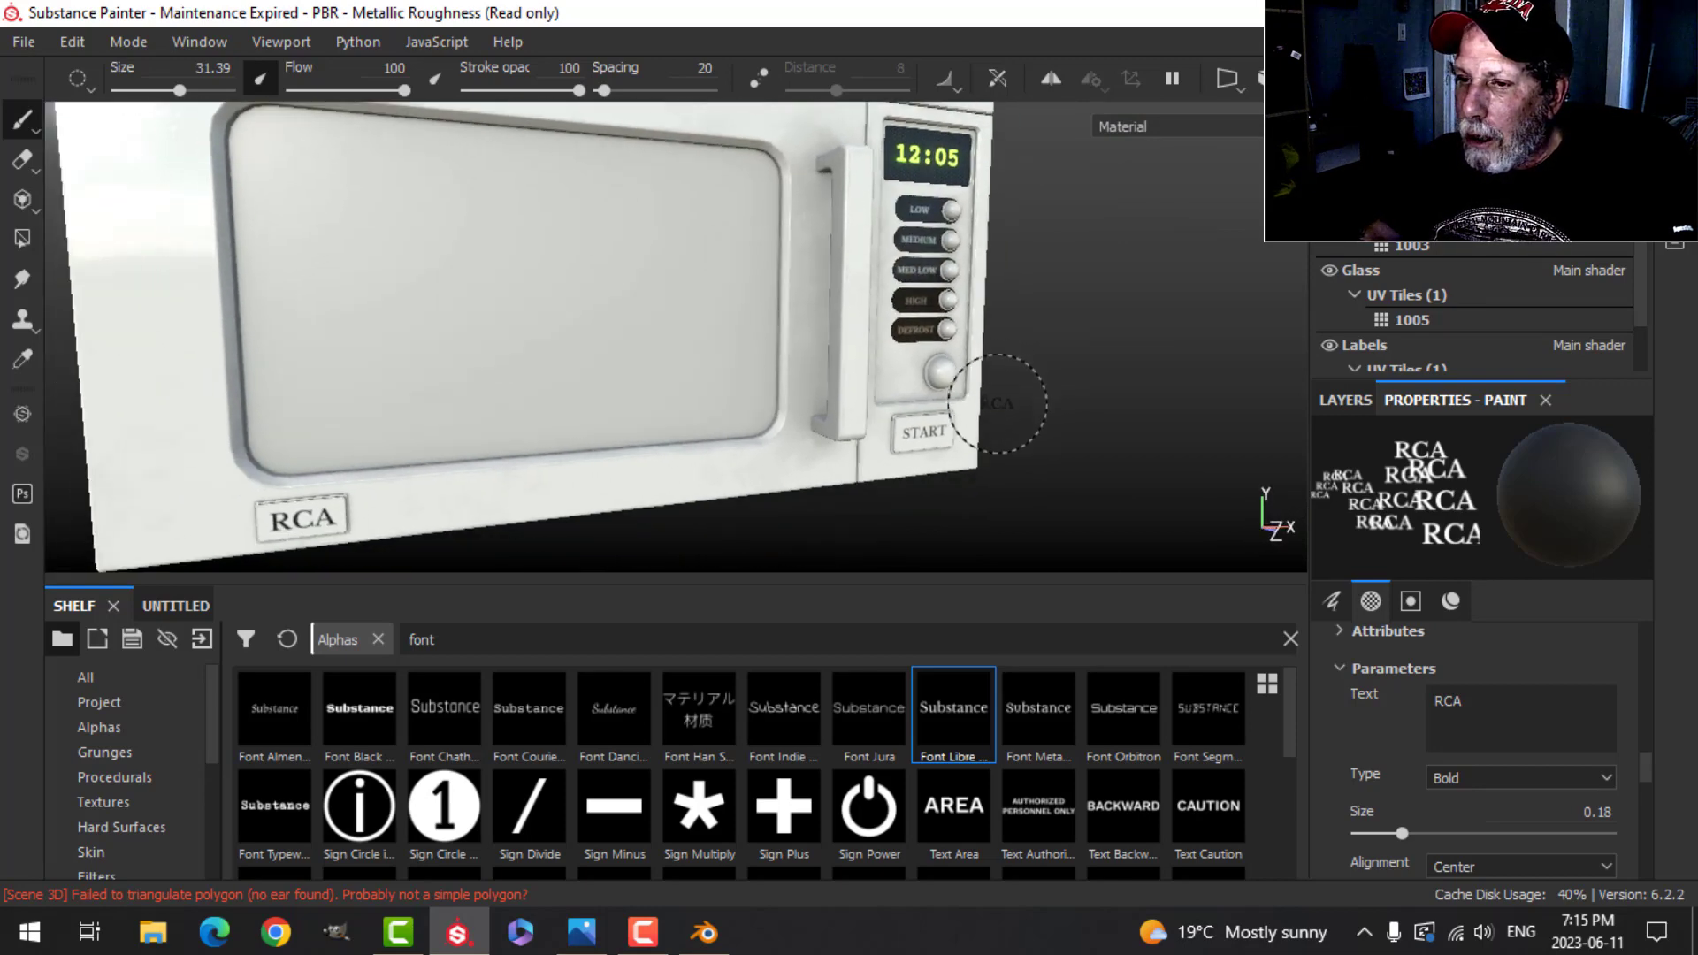
{"action": "scroll", "coordinate": [998, 403], "scroll_direction": "down", "scroll_amount": 3}
{"action": "left_click_drag", "start_coordinate": [979, 401], "coordinate": [960, 436], "text": "alt"}
Step: Rename the paint layer holding the START and RCA lettering as ALPHA
{"action": "left_click", "coordinate": [1346, 400]}
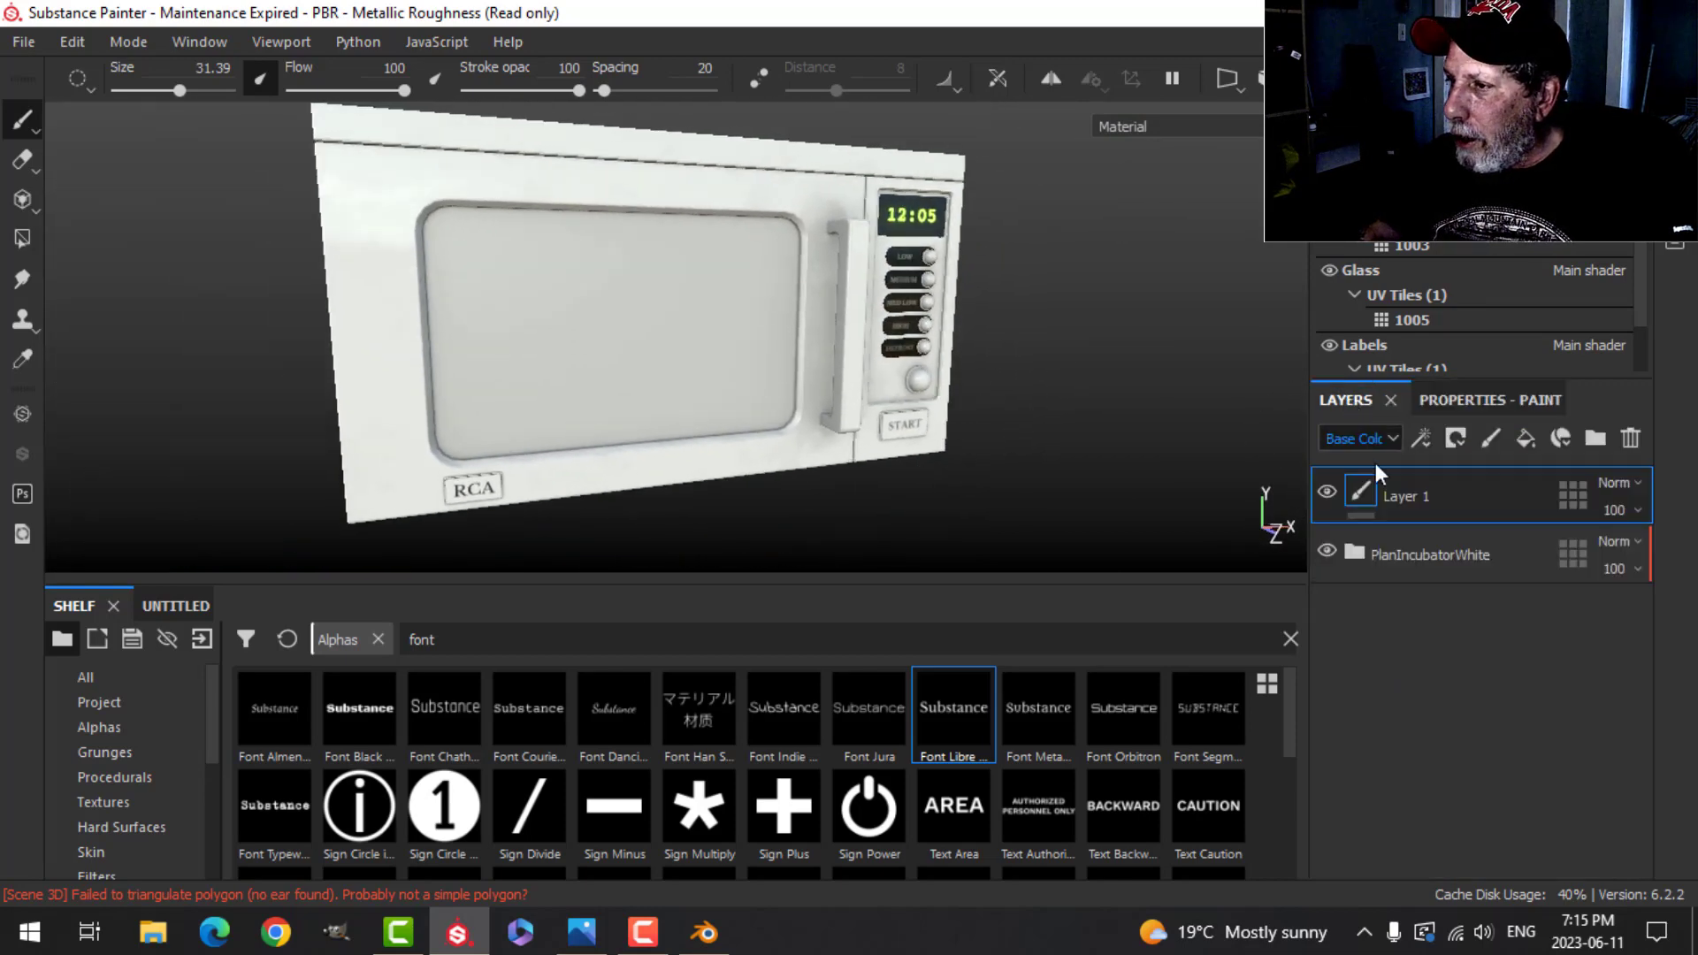
{"action": "double_click", "coordinate": [1422, 495]}
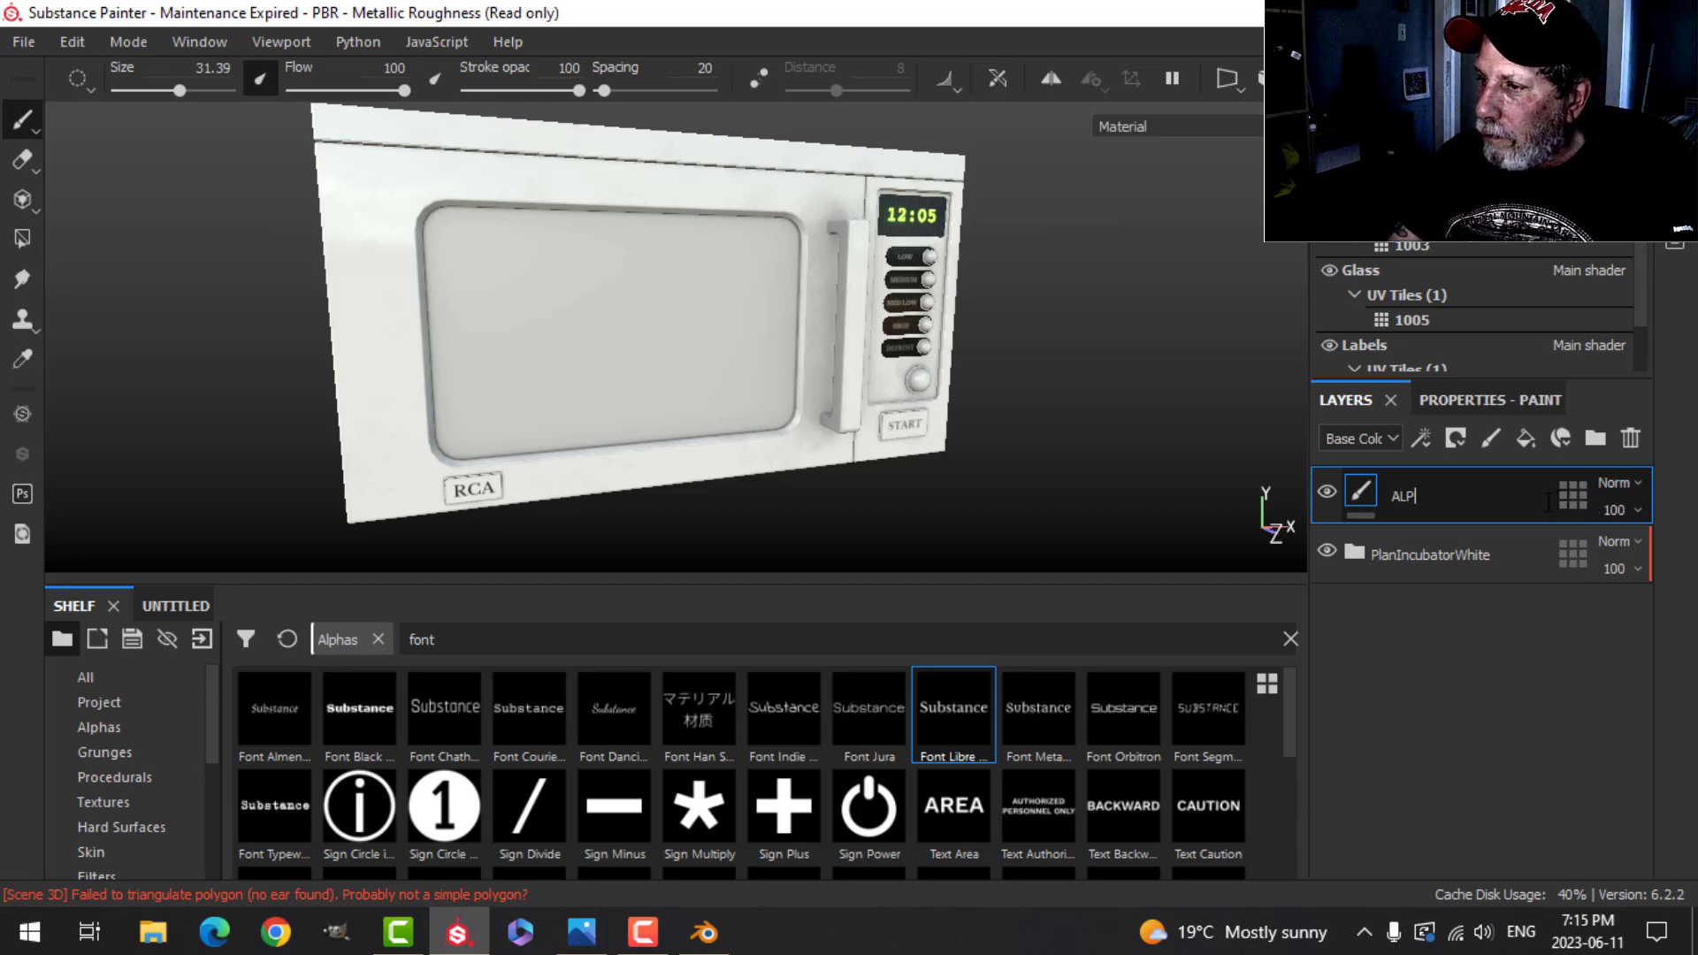
{"action": "key", "text": "Return"}
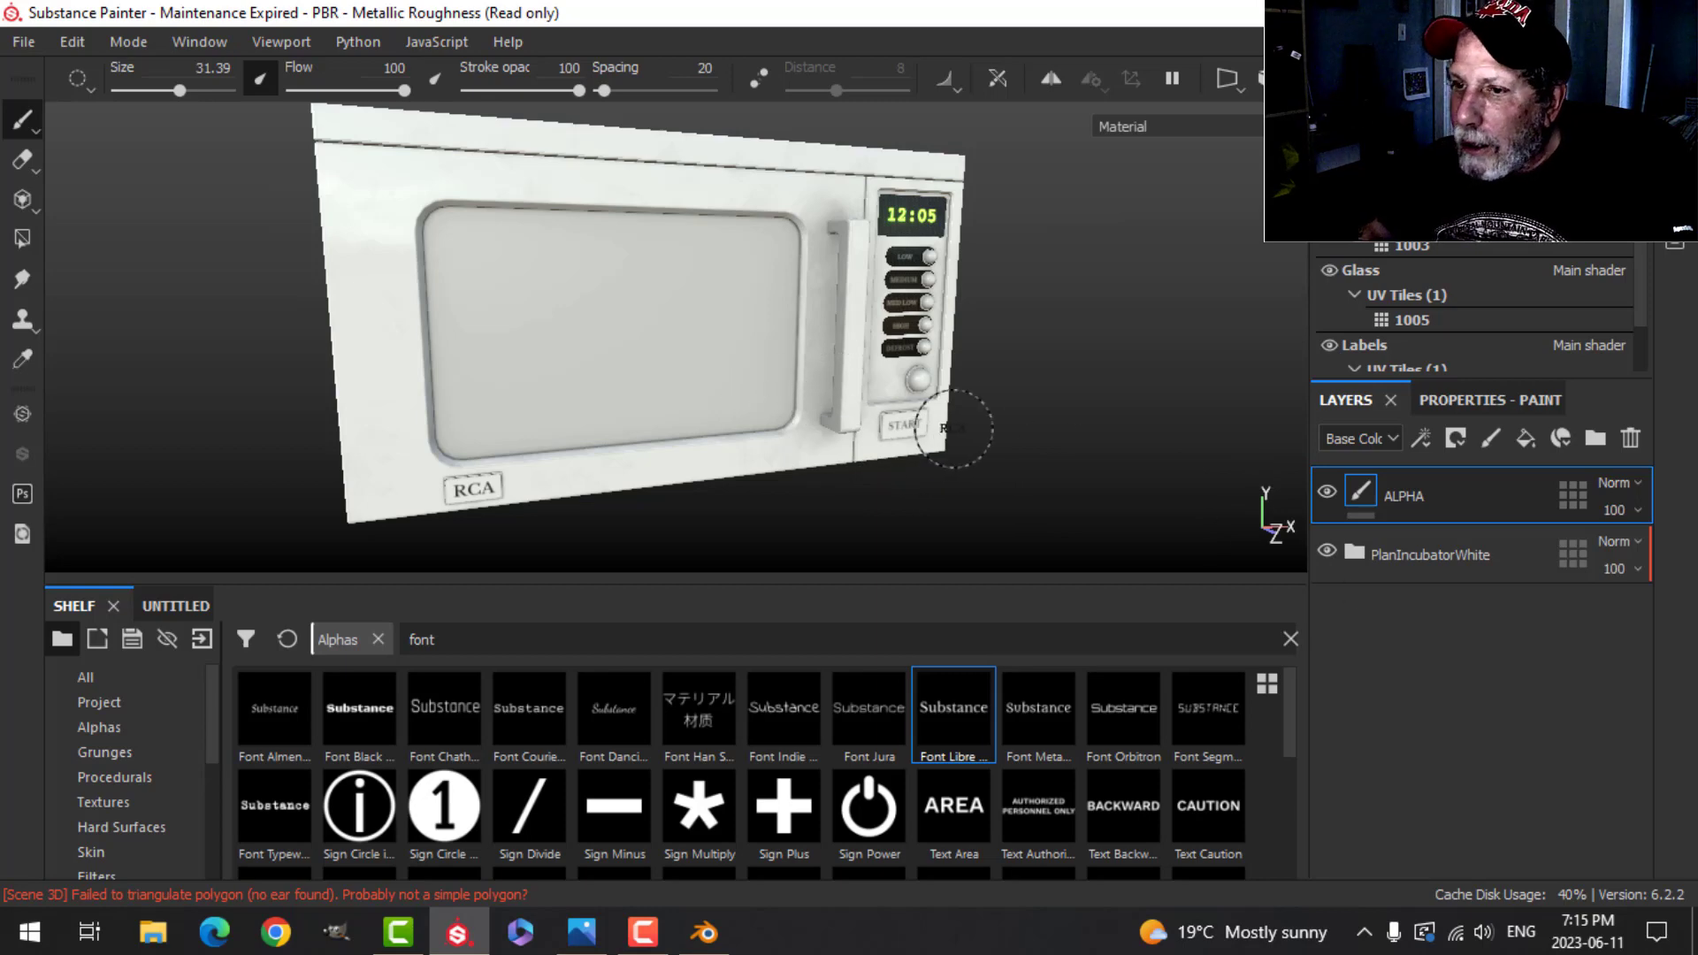
Step: Add a fill layer above the ALPHA layer and keep only its color and rough channels enabled
{"action": "left_click", "coordinate": [1525, 438]}
{"action": "left_click", "coordinate": [1488, 402]}
{"action": "scroll", "coordinate": [1444, 580], "scroll_direction": "down", "scroll_amount": 3}
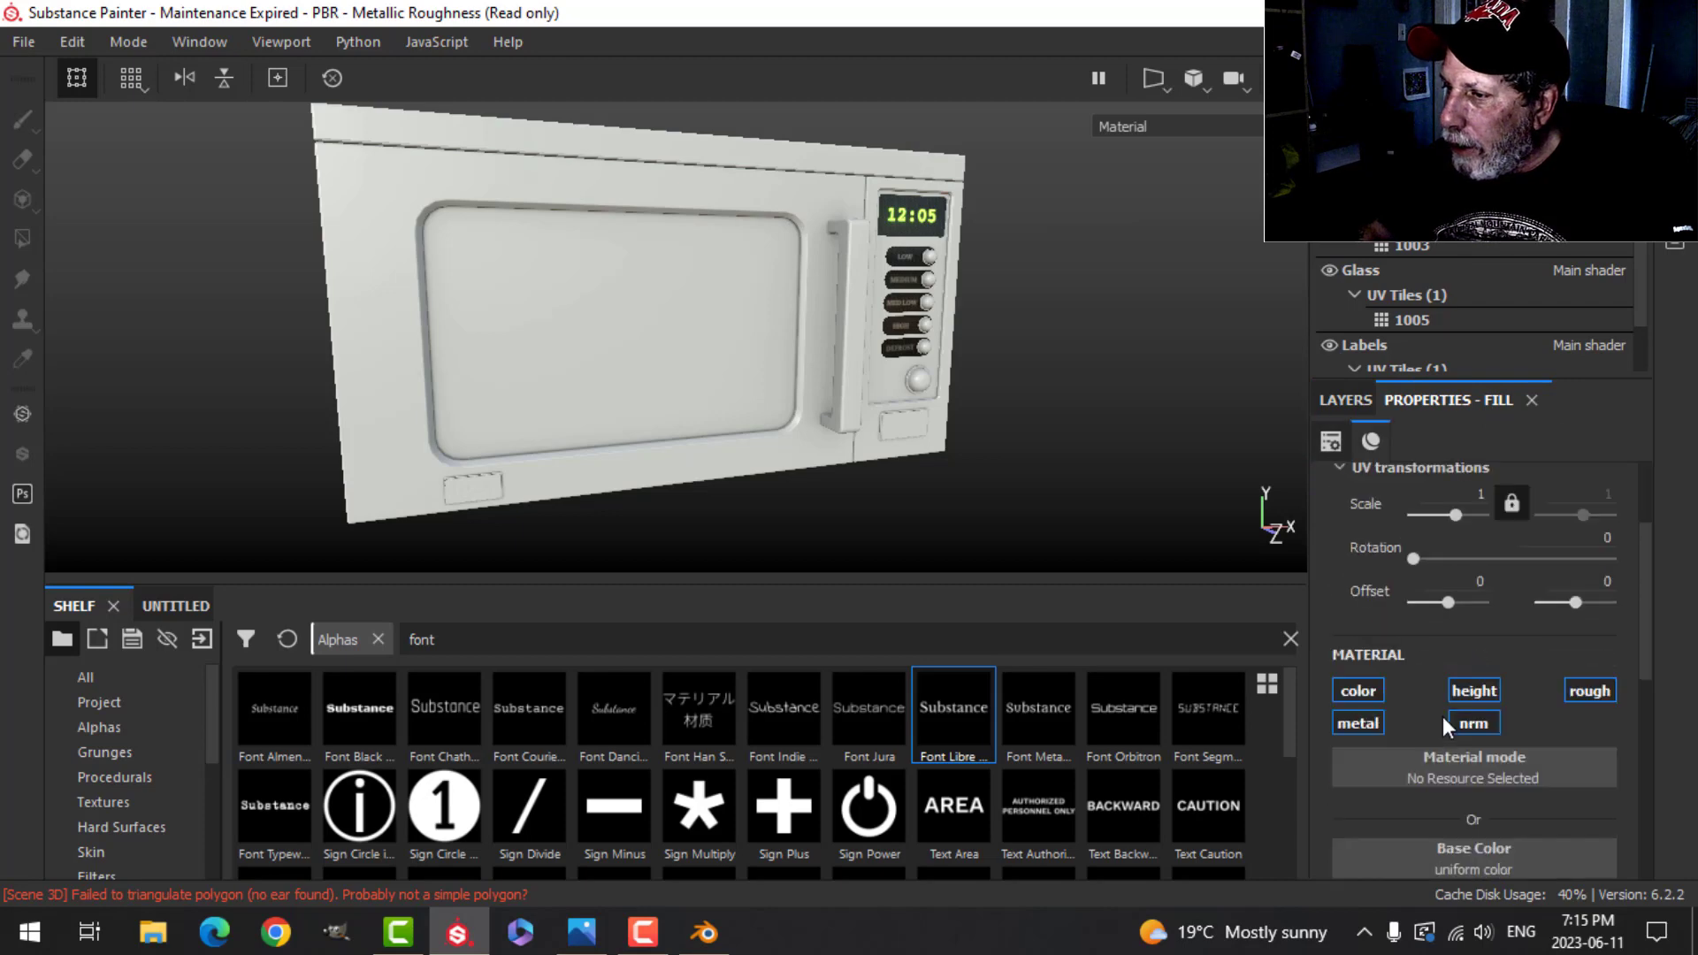
{"action": "left_click", "coordinate": [1589, 691]}
{"action": "scroll", "coordinate": [1505, 725], "scroll_direction": "down", "scroll_amount": 2}
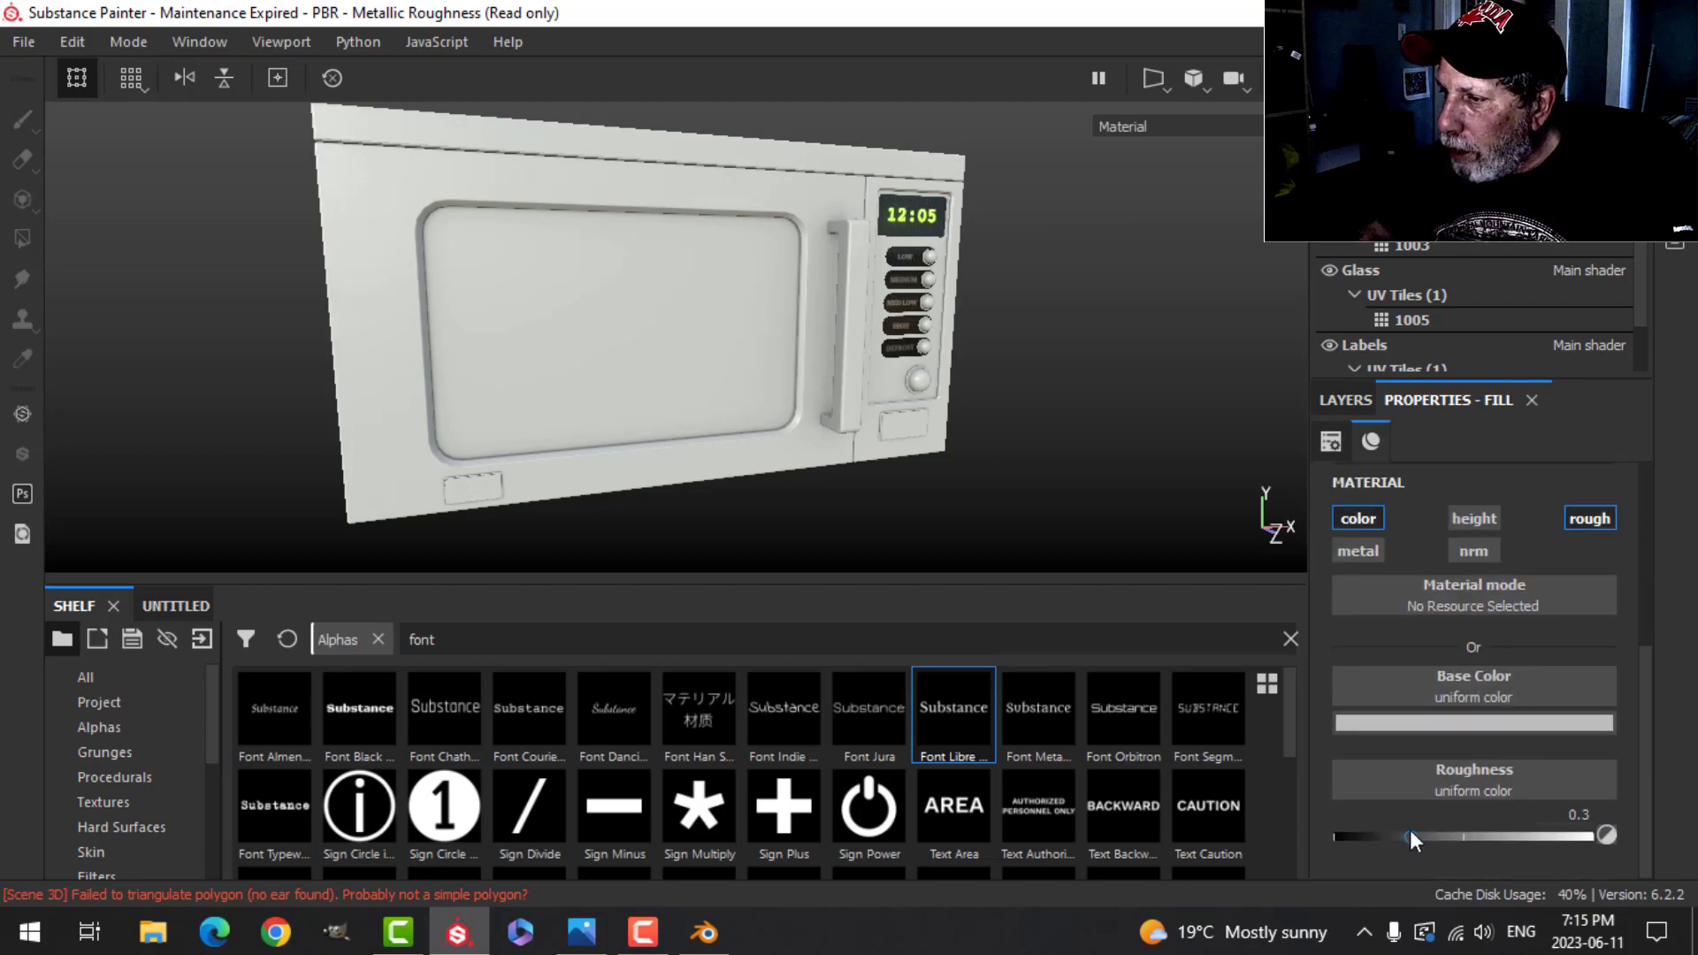
Step: Set the fill layer's roughness to 1 and its base color to dark brown (RGB 0.024, 0.012, 0.001)
{"action": "left_click_drag", "start_coordinate": [1410, 830], "coordinate": [1626, 842]}
{"action": "left_click", "coordinate": [1526, 722]}
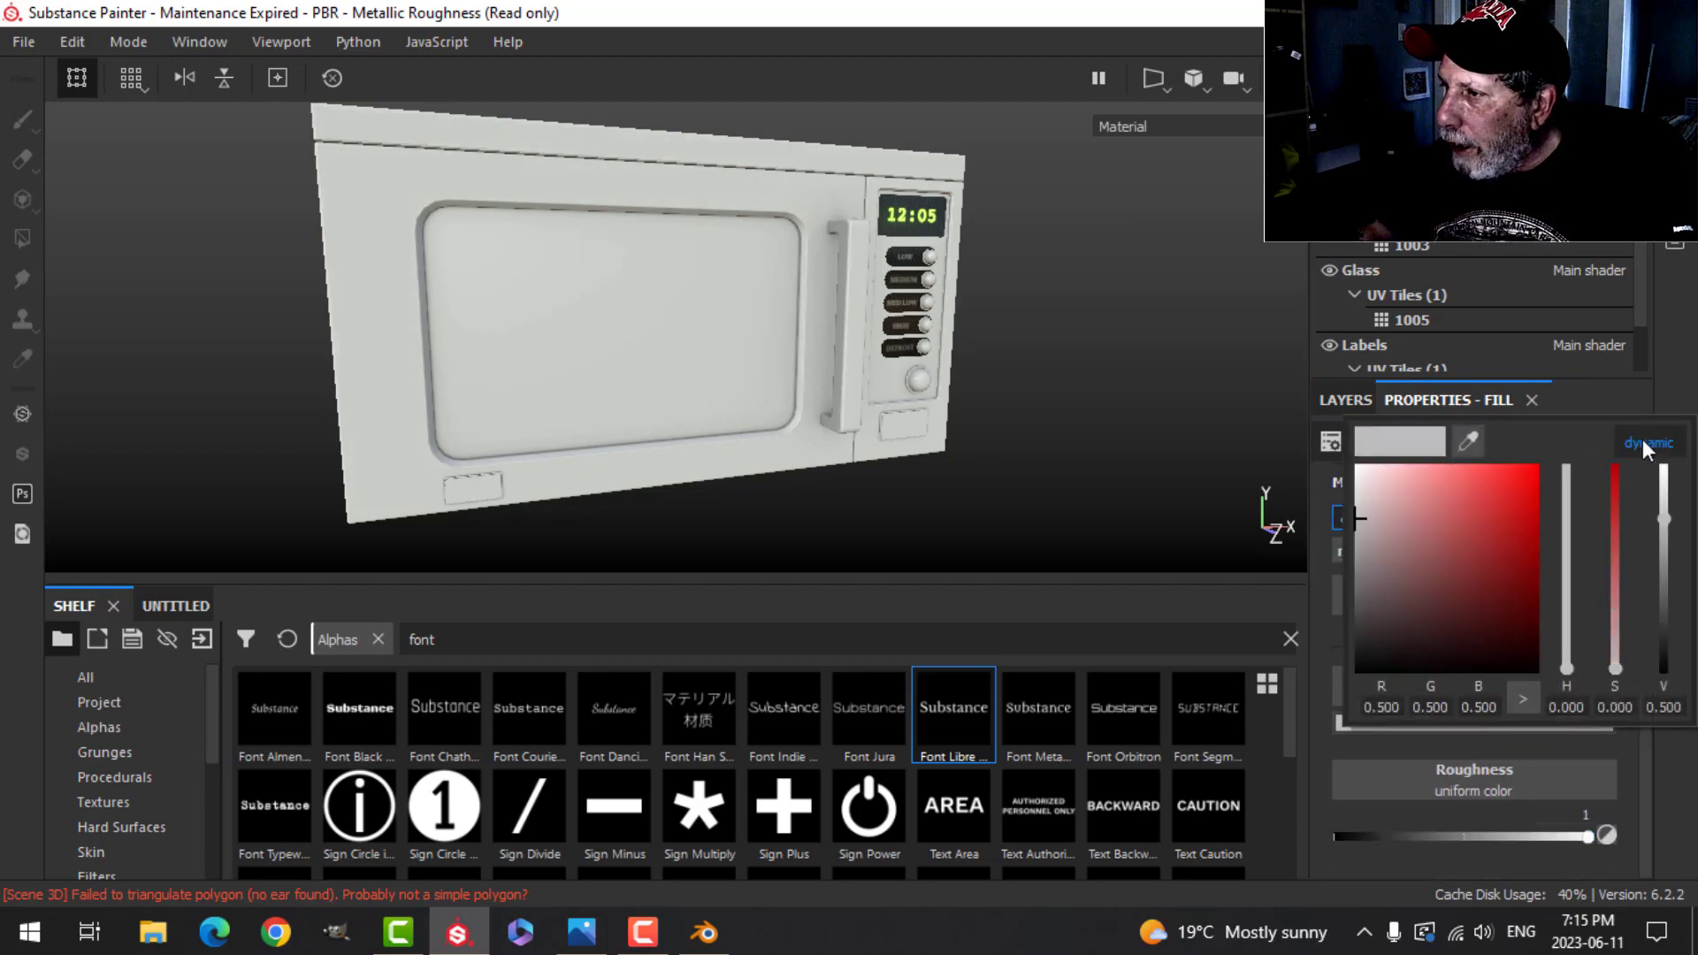
{"action": "left_click_drag", "start_coordinate": [1569, 665], "coordinate": [1567, 652]}
{"action": "left_click", "coordinate": [1500, 639]}
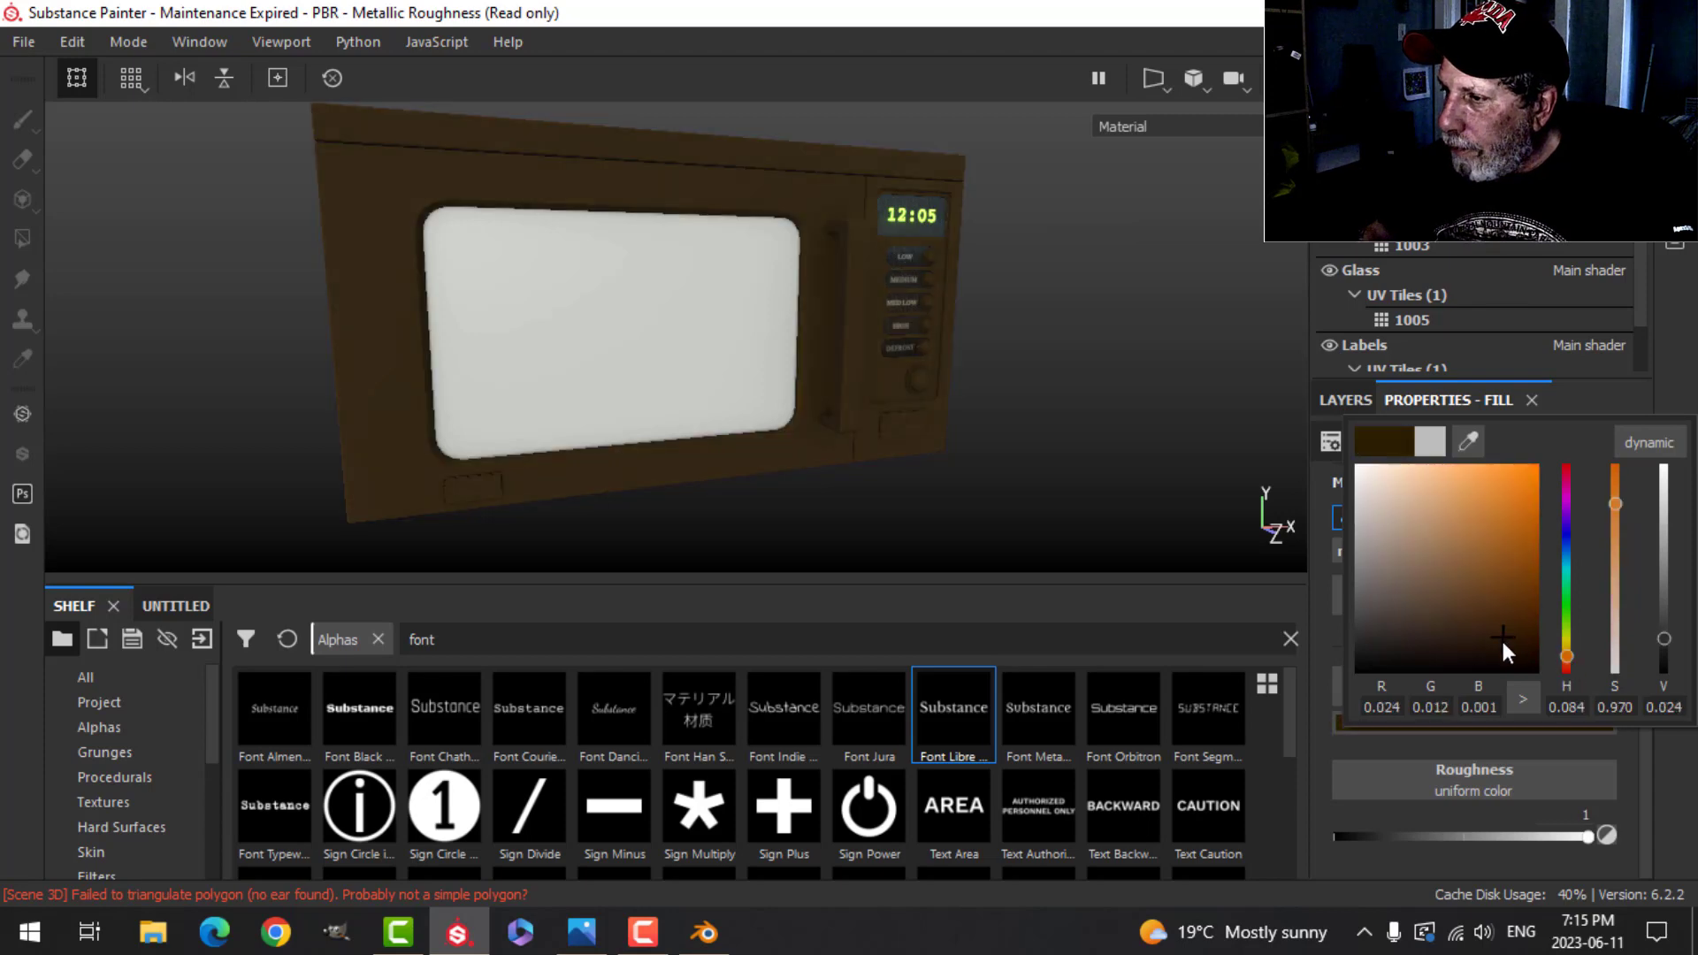
Step: Add a black mask to the fill layer and apply a Dirt generator to that mask
{"action": "left_click", "coordinate": [1357, 400]}
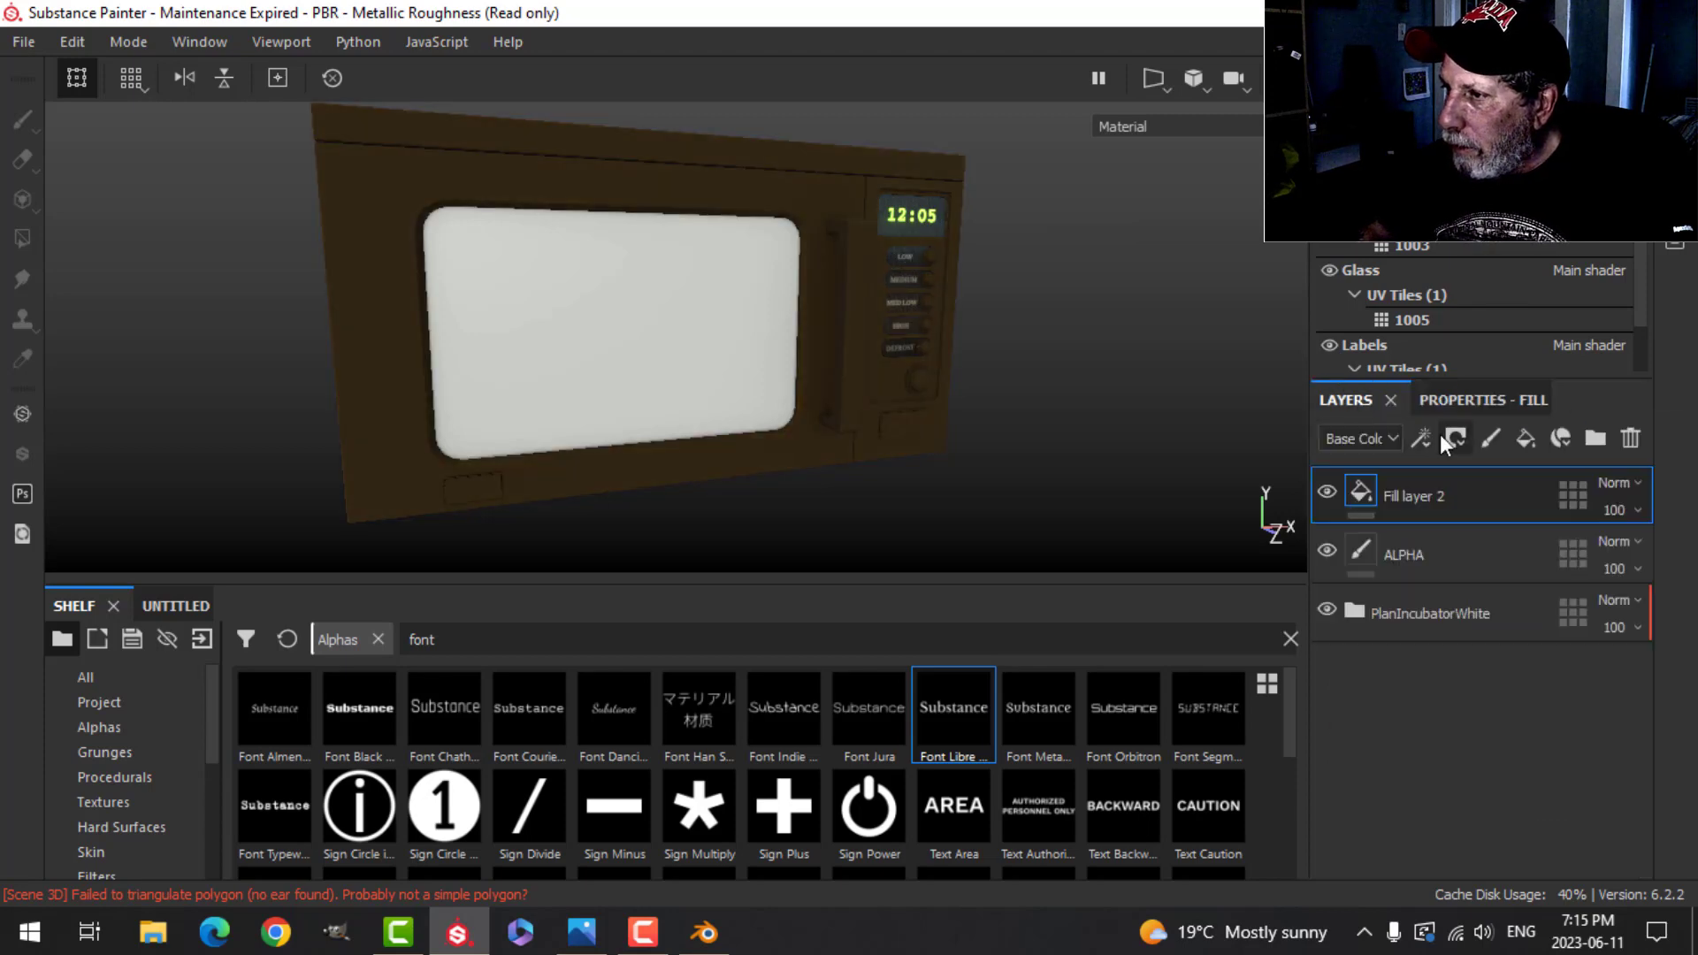
{"action": "left_click", "coordinate": [1455, 439]}
{"action": "left_click", "coordinate": [1477, 493]}
{"action": "left_click", "coordinate": [1455, 440]}
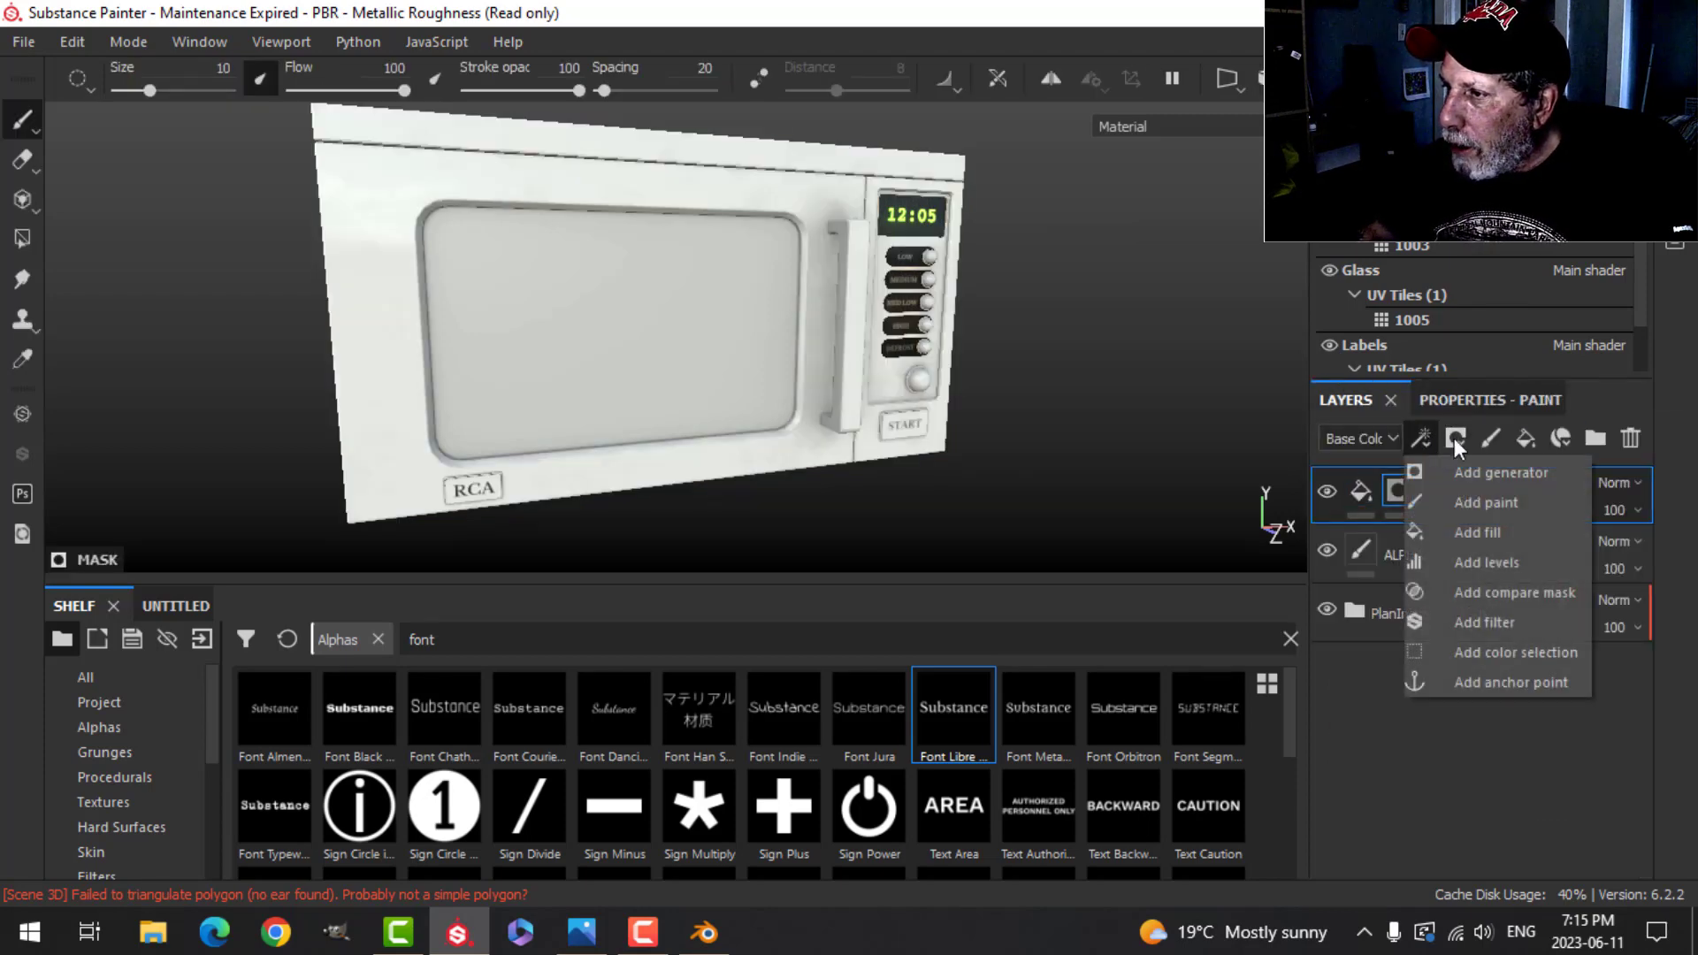
{"action": "left_click", "coordinate": [1484, 472]}
{"action": "left_click", "coordinate": [1435, 480]}
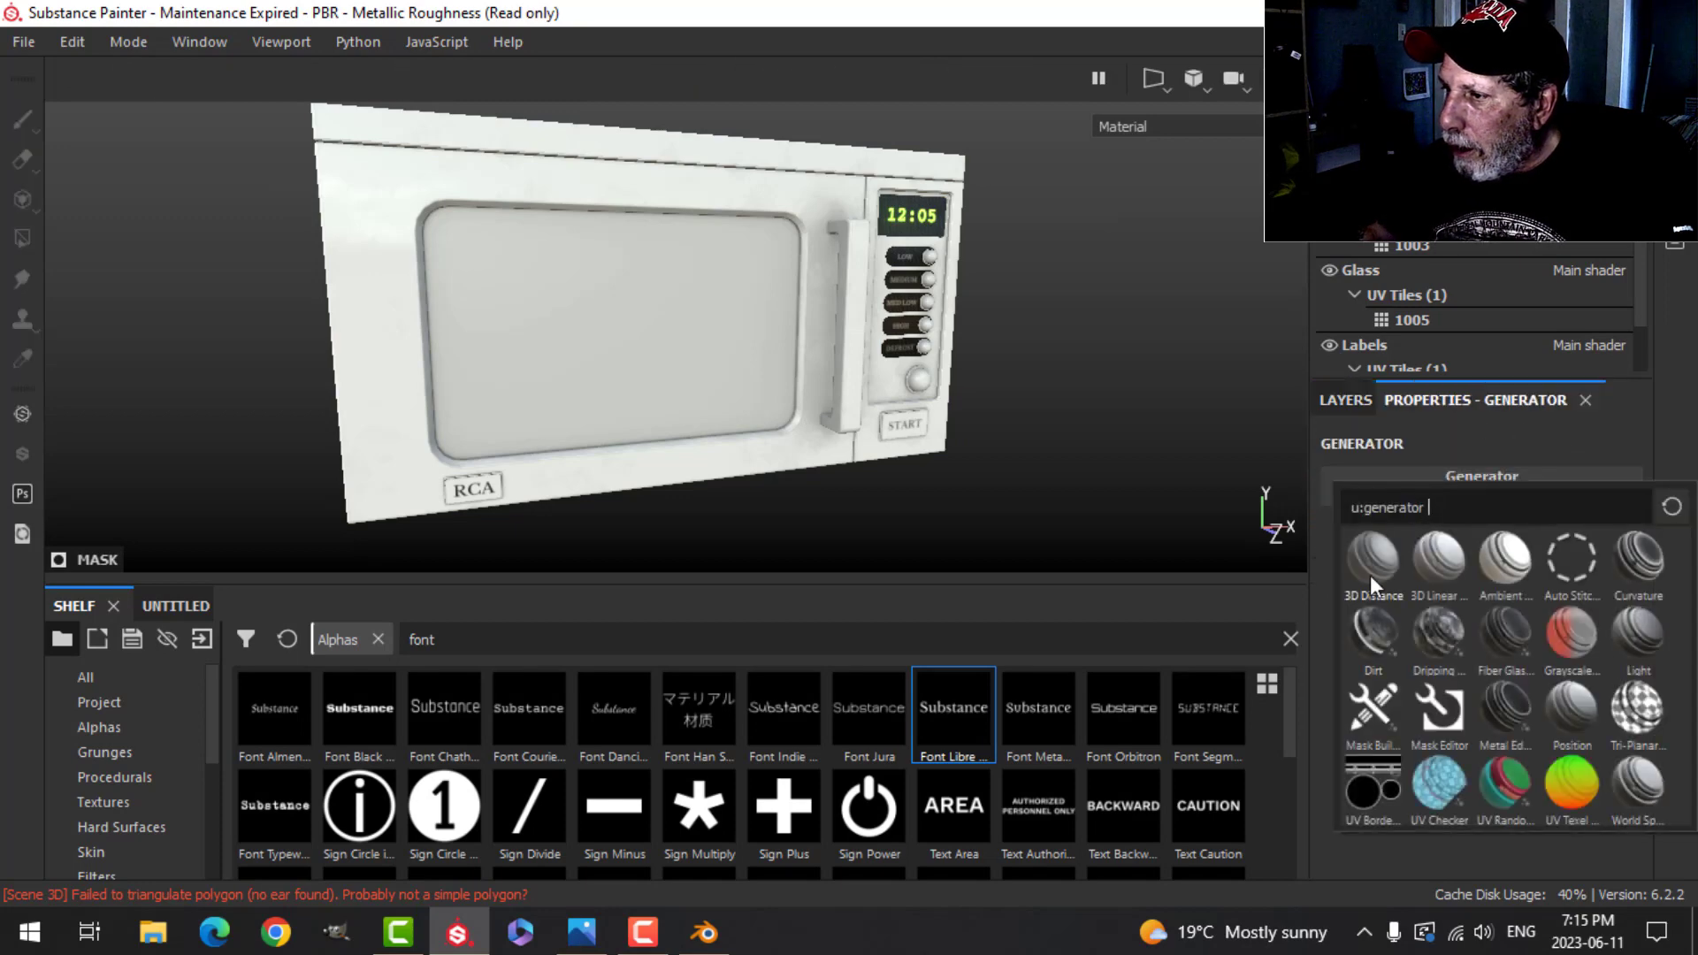
{"action": "left_click", "coordinate": [1369, 633]}
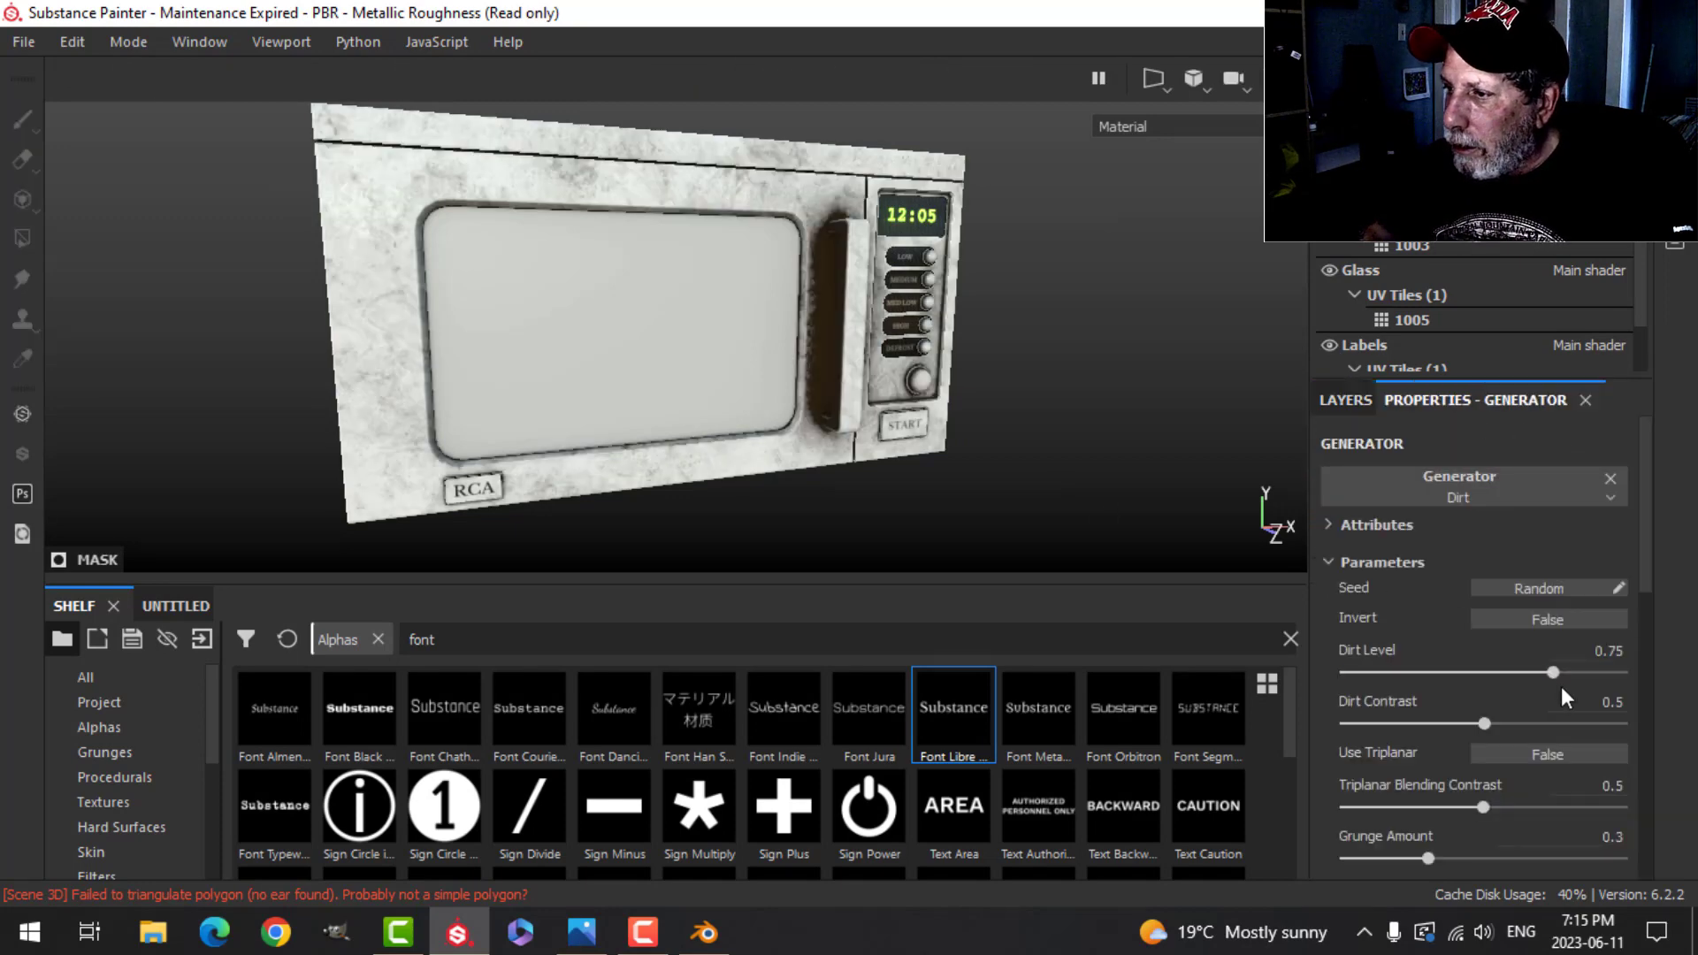
Step: Set the Dirt generator's Dirt Level to 0.45 and its Dirt Contrast to 0.69
{"action": "left_click_drag", "start_coordinate": [1554, 673], "coordinate": [1467, 677]}
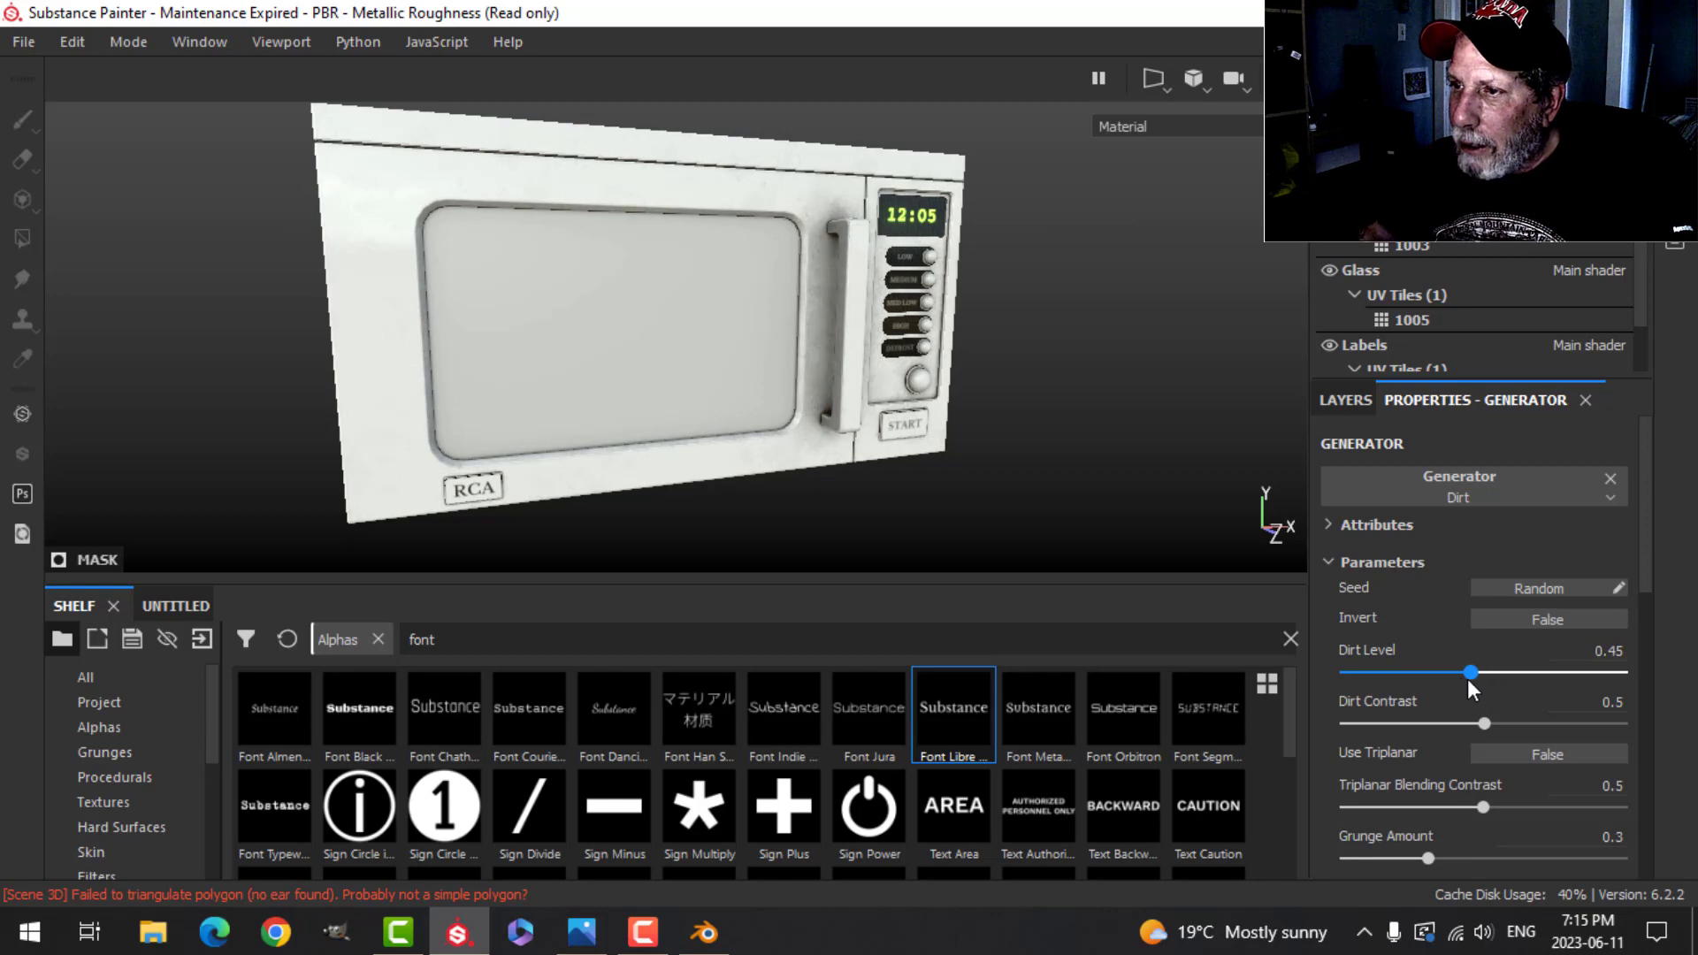
{"action": "scroll", "coordinate": [819, 470], "scroll_direction": "up", "scroll_amount": 5}
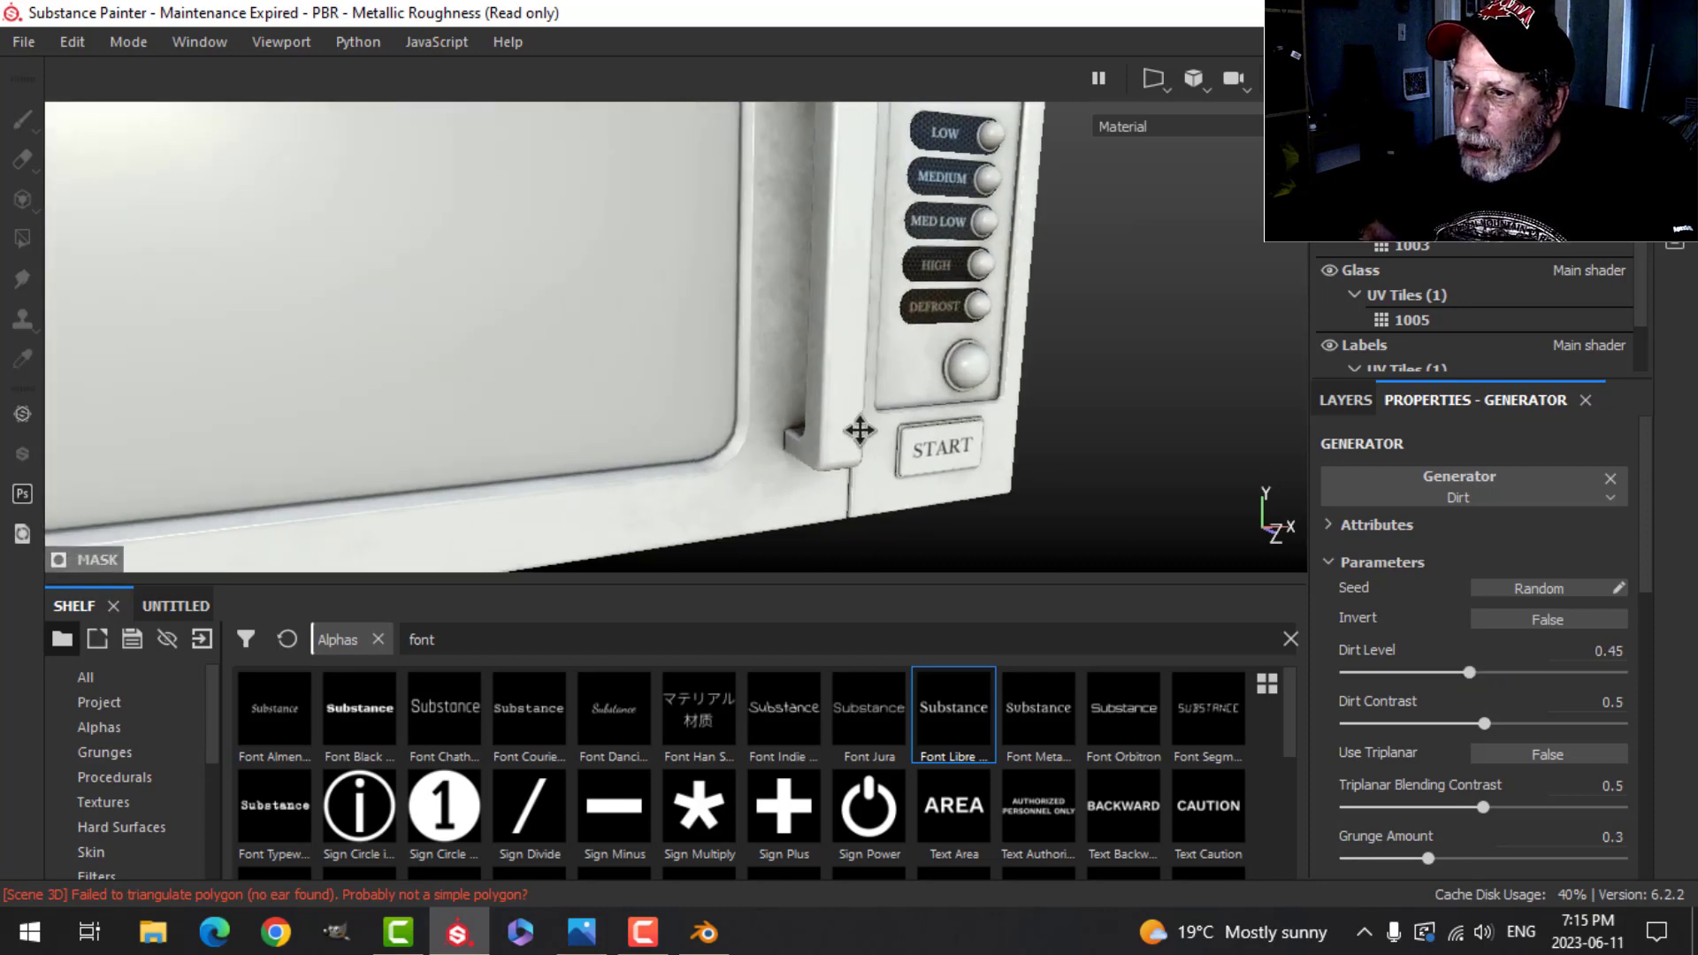
{"action": "left_click_drag", "start_coordinate": [792, 458], "coordinate": [876, 418], "text": "alt"}
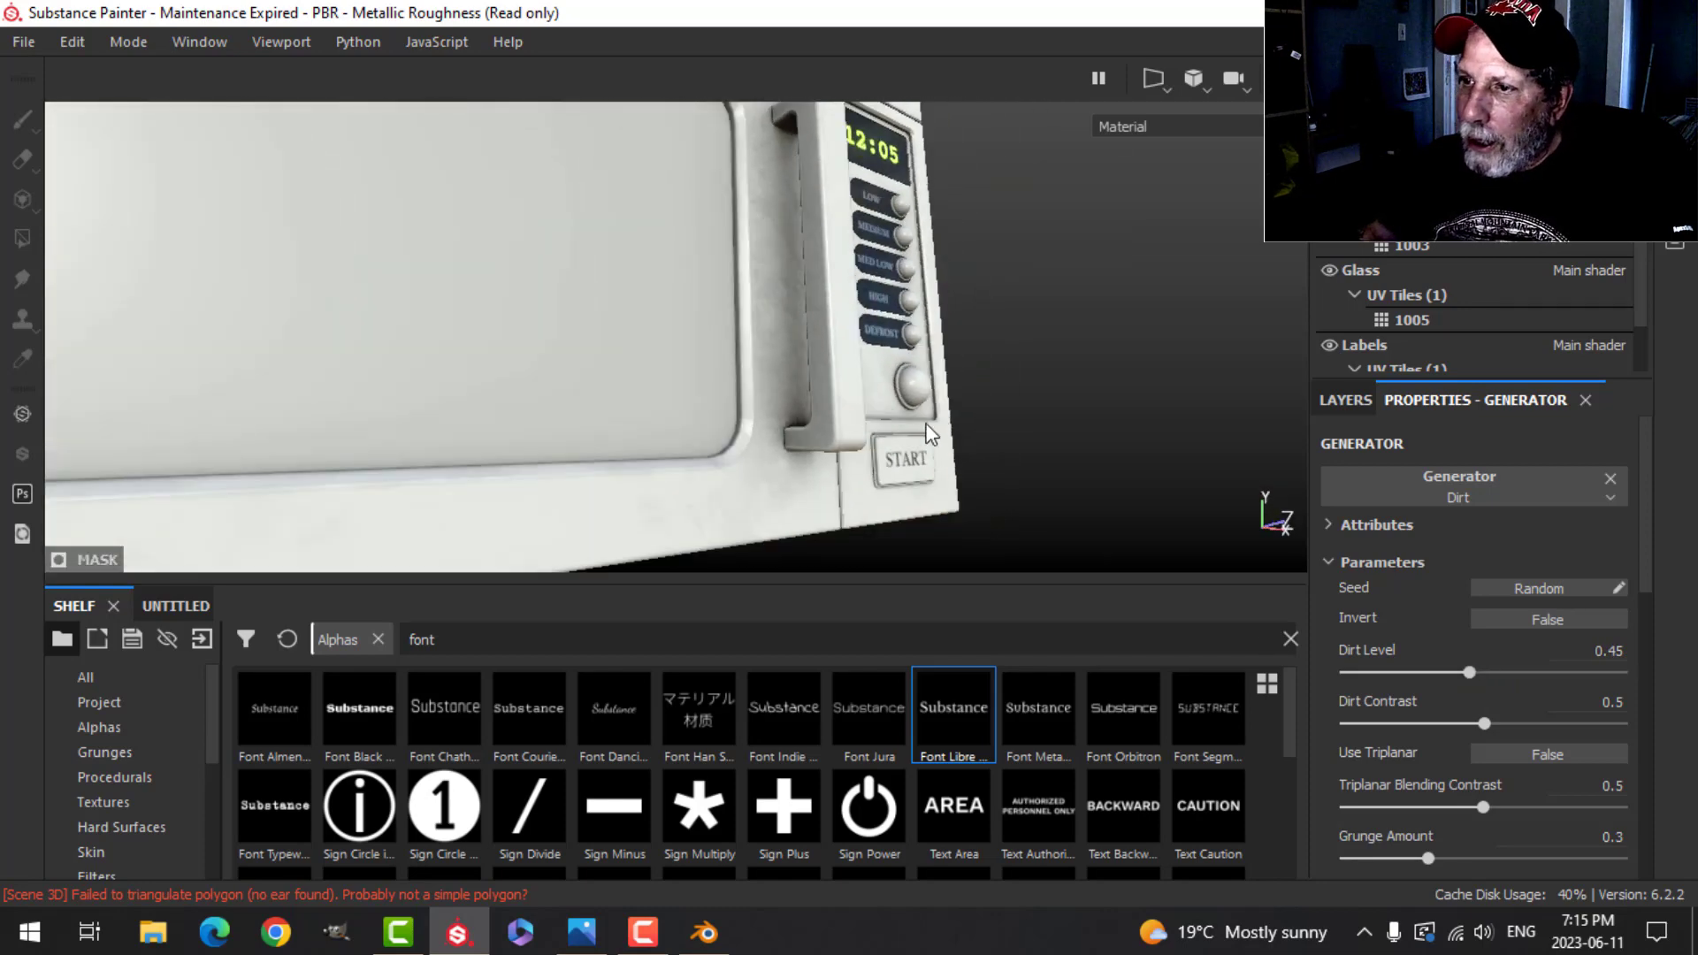
{"action": "scroll", "coordinate": [979, 432], "scroll_direction": "down", "scroll_amount": 2}
{"action": "middle_click_drag", "start_coordinate": [980, 432], "coordinate": [967, 409], "text": "alt"}
{"action": "left_click_drag", "start_coordinate": [968, 409], "coordinate": [958, 379], "text": "alt"}
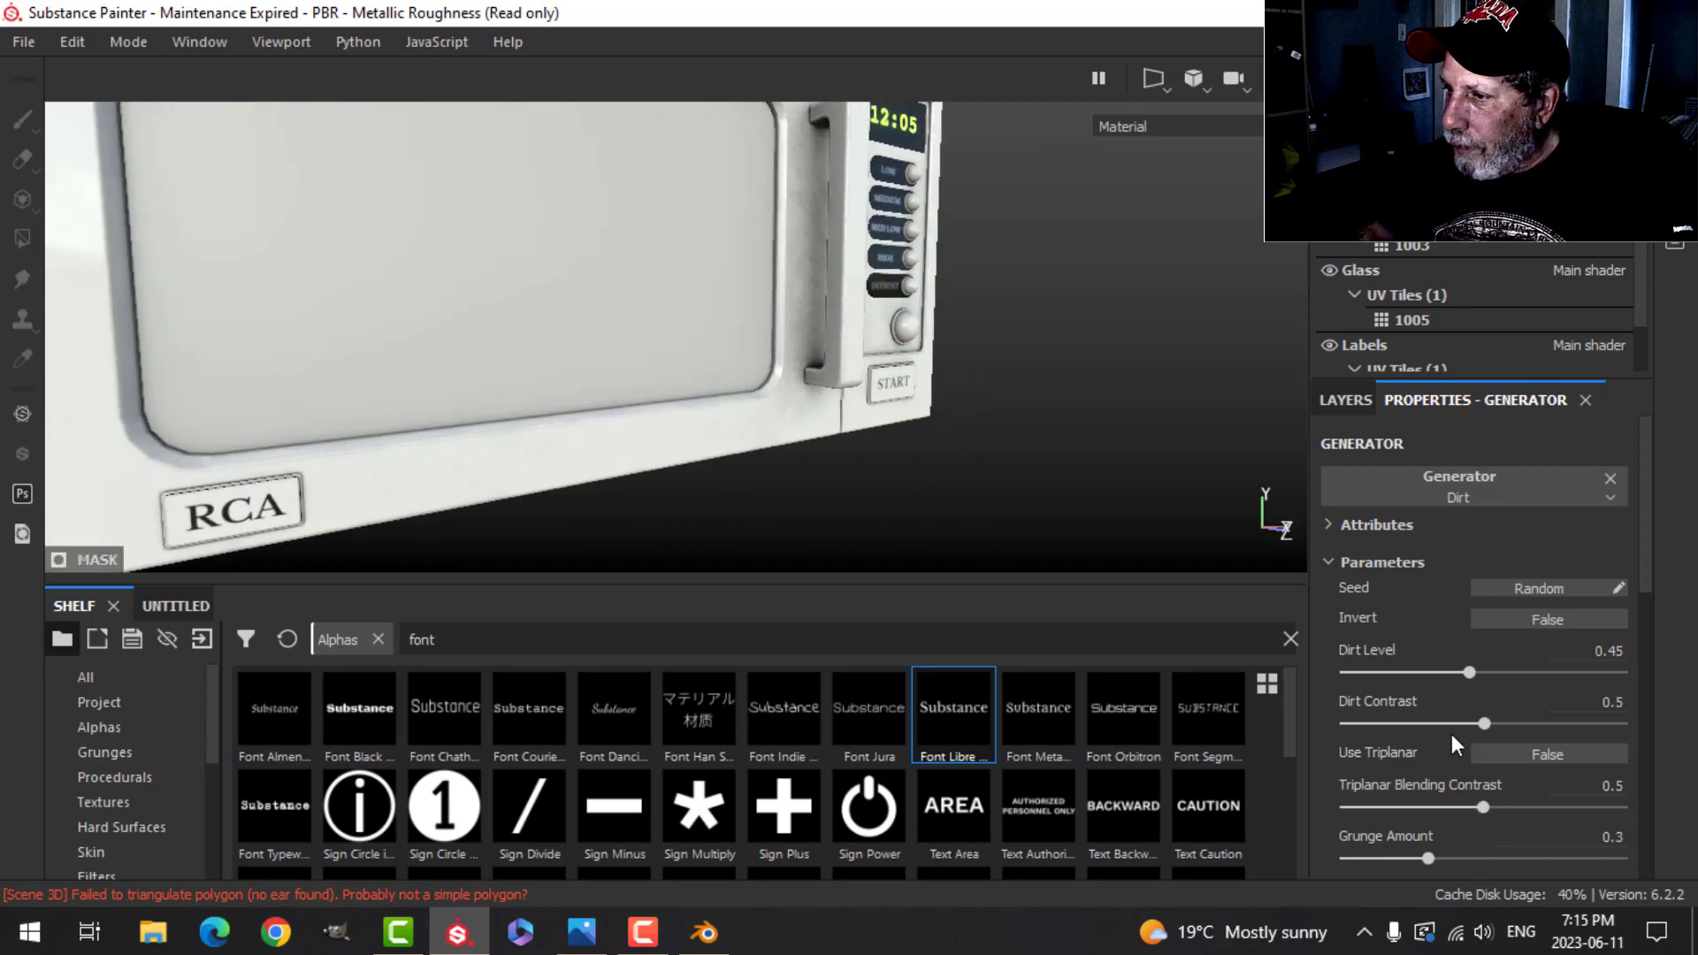
{"action": "left_click_drag", "start_coordinate": [1483, 722], "coordinate": [1536, 719]}
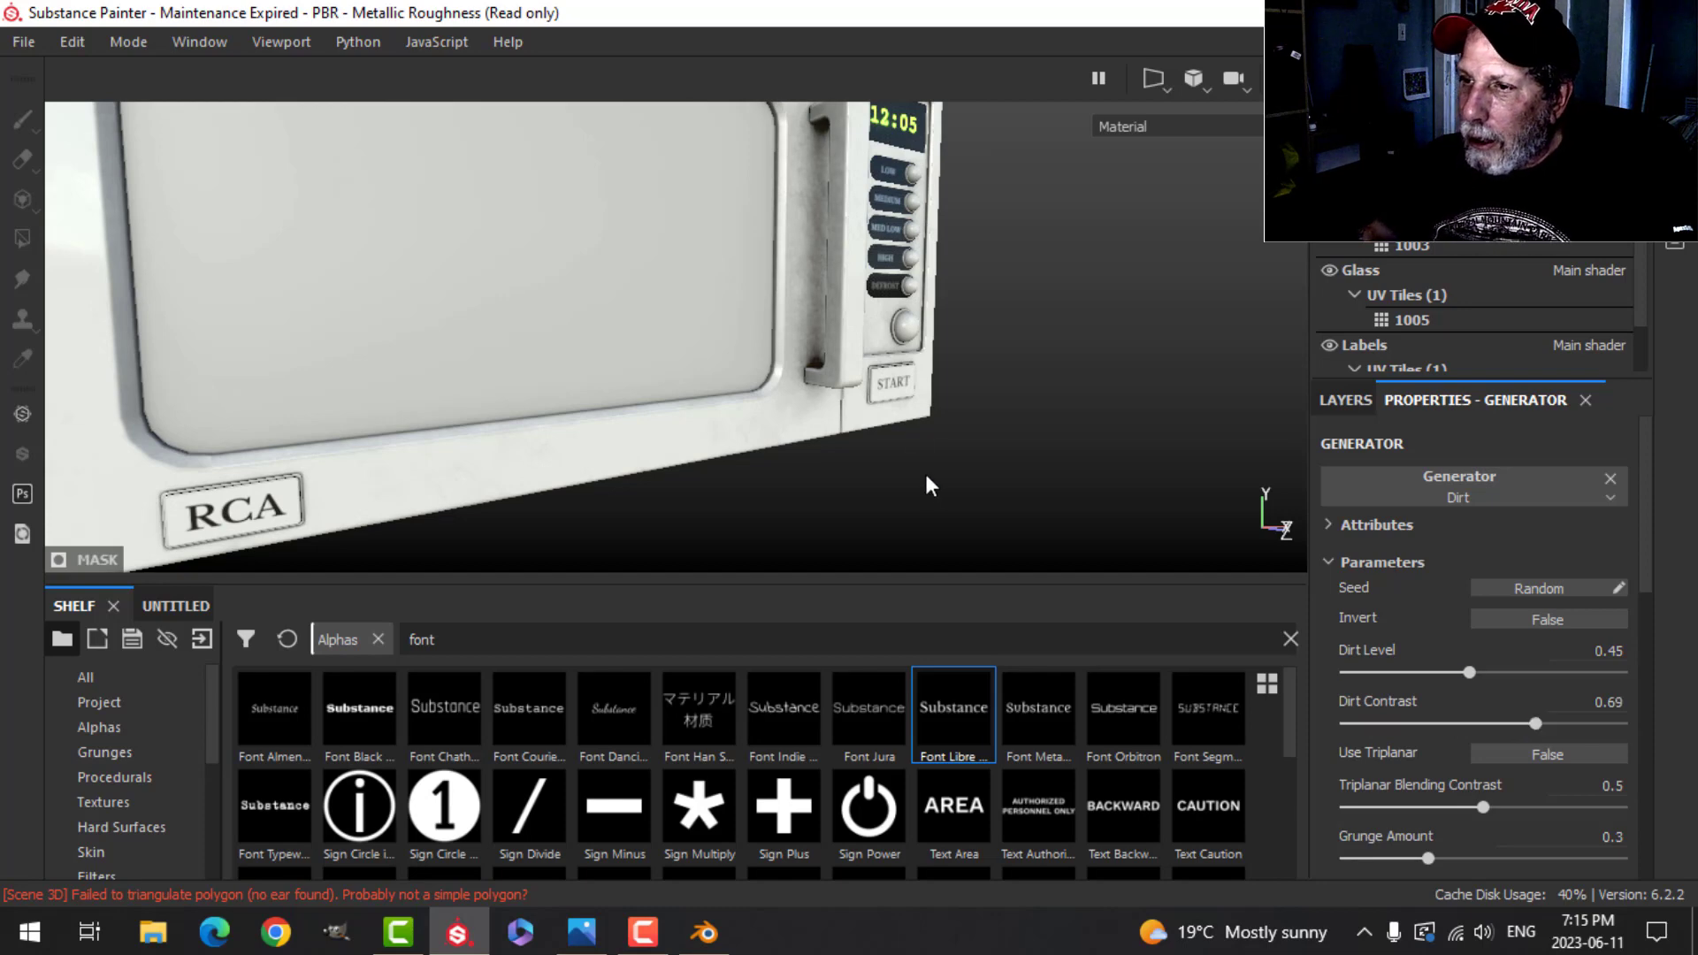
Step: Hide the Glass texture set to expose the oven cavity and set the Dirt Level to 0.24
{"action": "scroll", "coordinate": [918, 371], "scroll_direction": "down", "scroll_amount": 2}
{"action": "left_click", "coordinate": [1334, 271]}
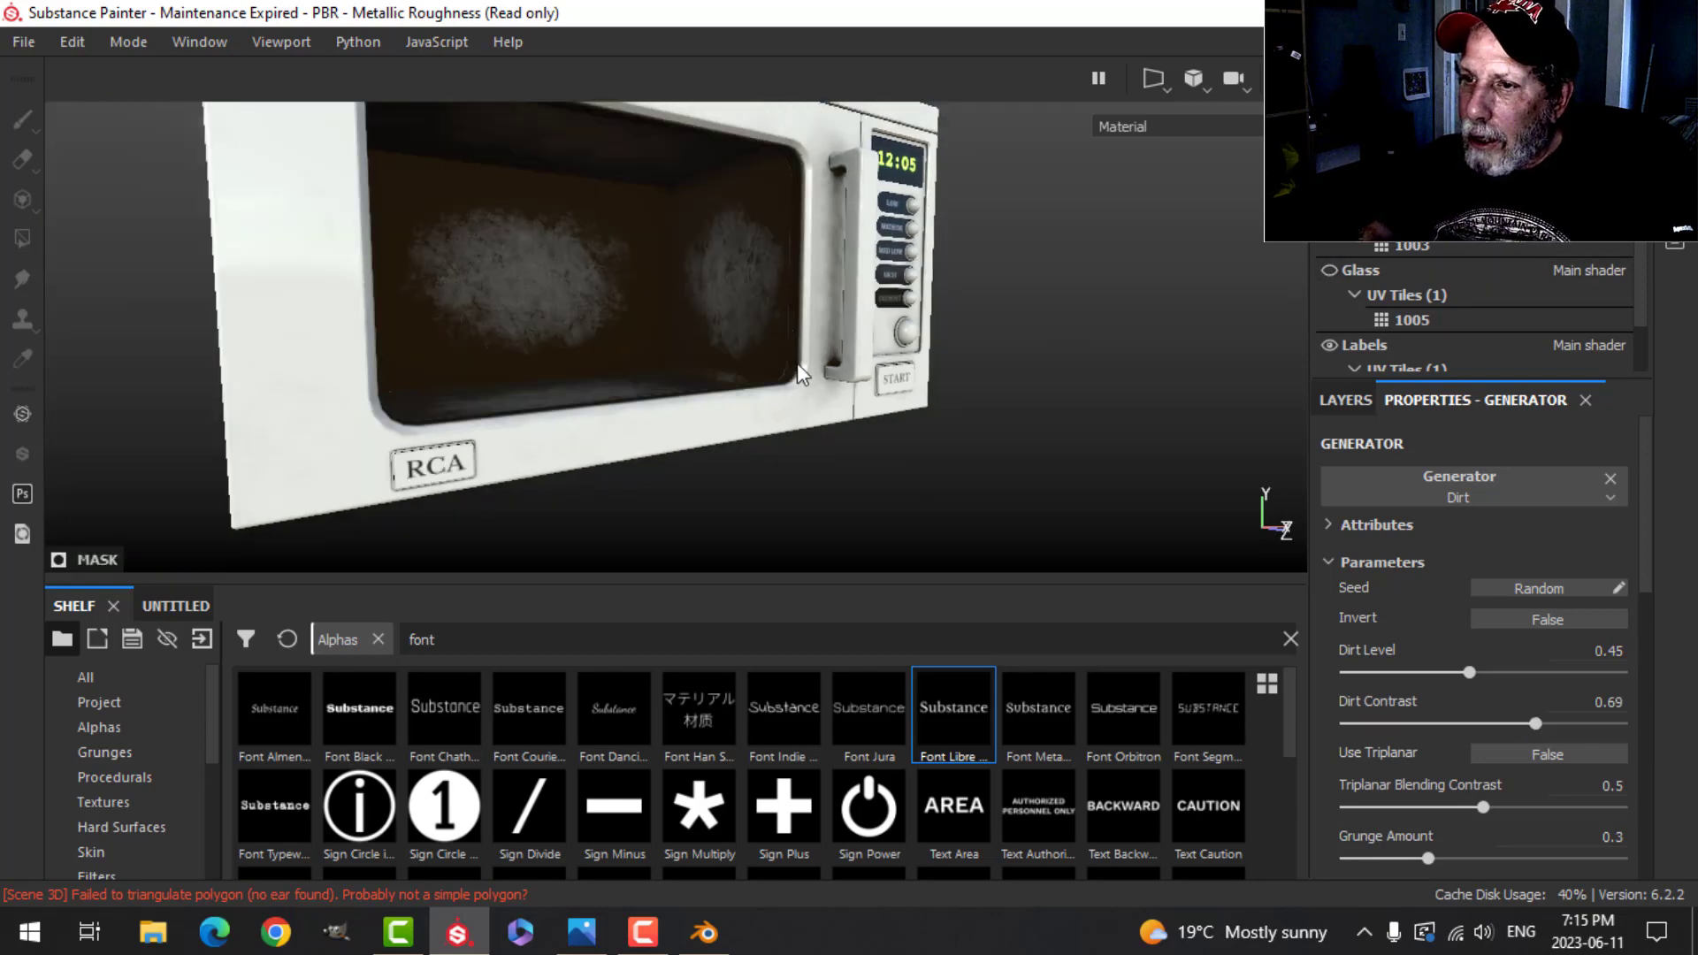
{"action": "left_click_drag", "start_coordinate": [800, 373], "coordinate": [1150, 495], "text": "alt"}
{"action": "left_click_drag", "start_coordinate": [1465, 672], "coordinate": [1410, 673]}
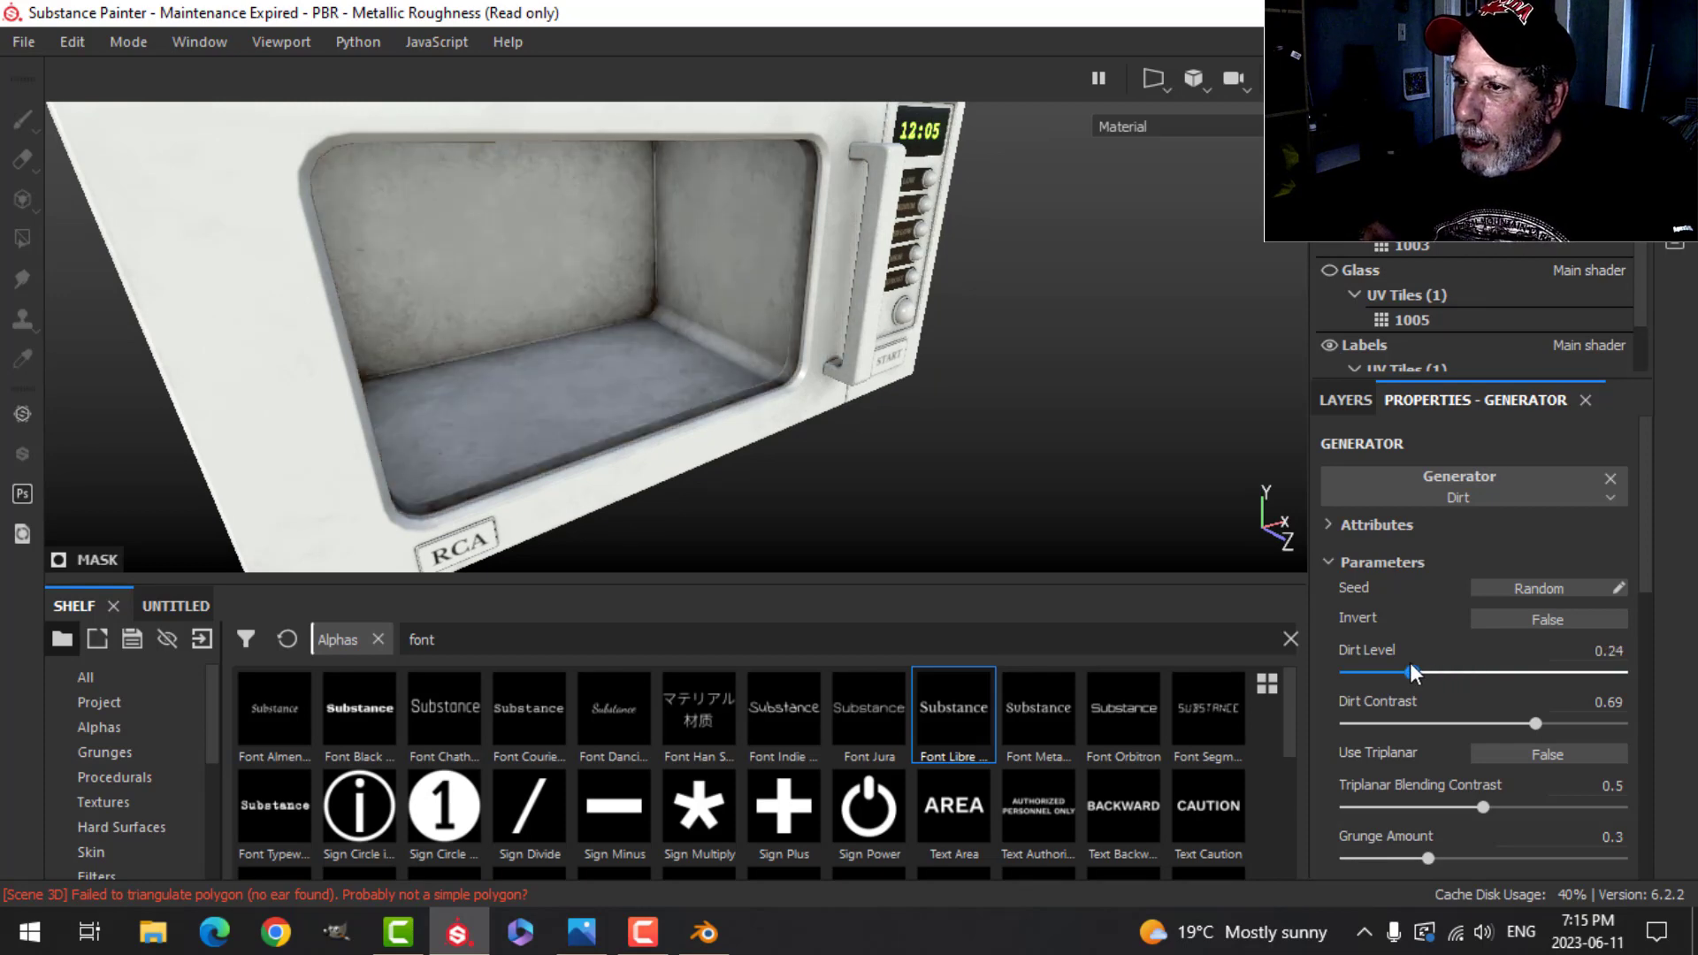
Step: Examine the dirt inside the oven cavity and around the front details from several angles
{"action": "left_click_drag", "start_coordinate": [925, 504], "coordinate": [893, 450], "text": "alt"}
{"action": "mouse_move", "coordinate": [887, 447]}
{"action": "left_mouse_down", "text": "alt"}
{"action": "mouse_move", "coordinate": [879, 398]}
{"action": "mouse_move", "coordinate": [747, 464]}
{"action": "mouse_move", "coordinate": [887, 424]}
{"action": "mouse_move", "coordinate": [879, 448]}
{"action": "left_mouse_up", "text": "alt"}
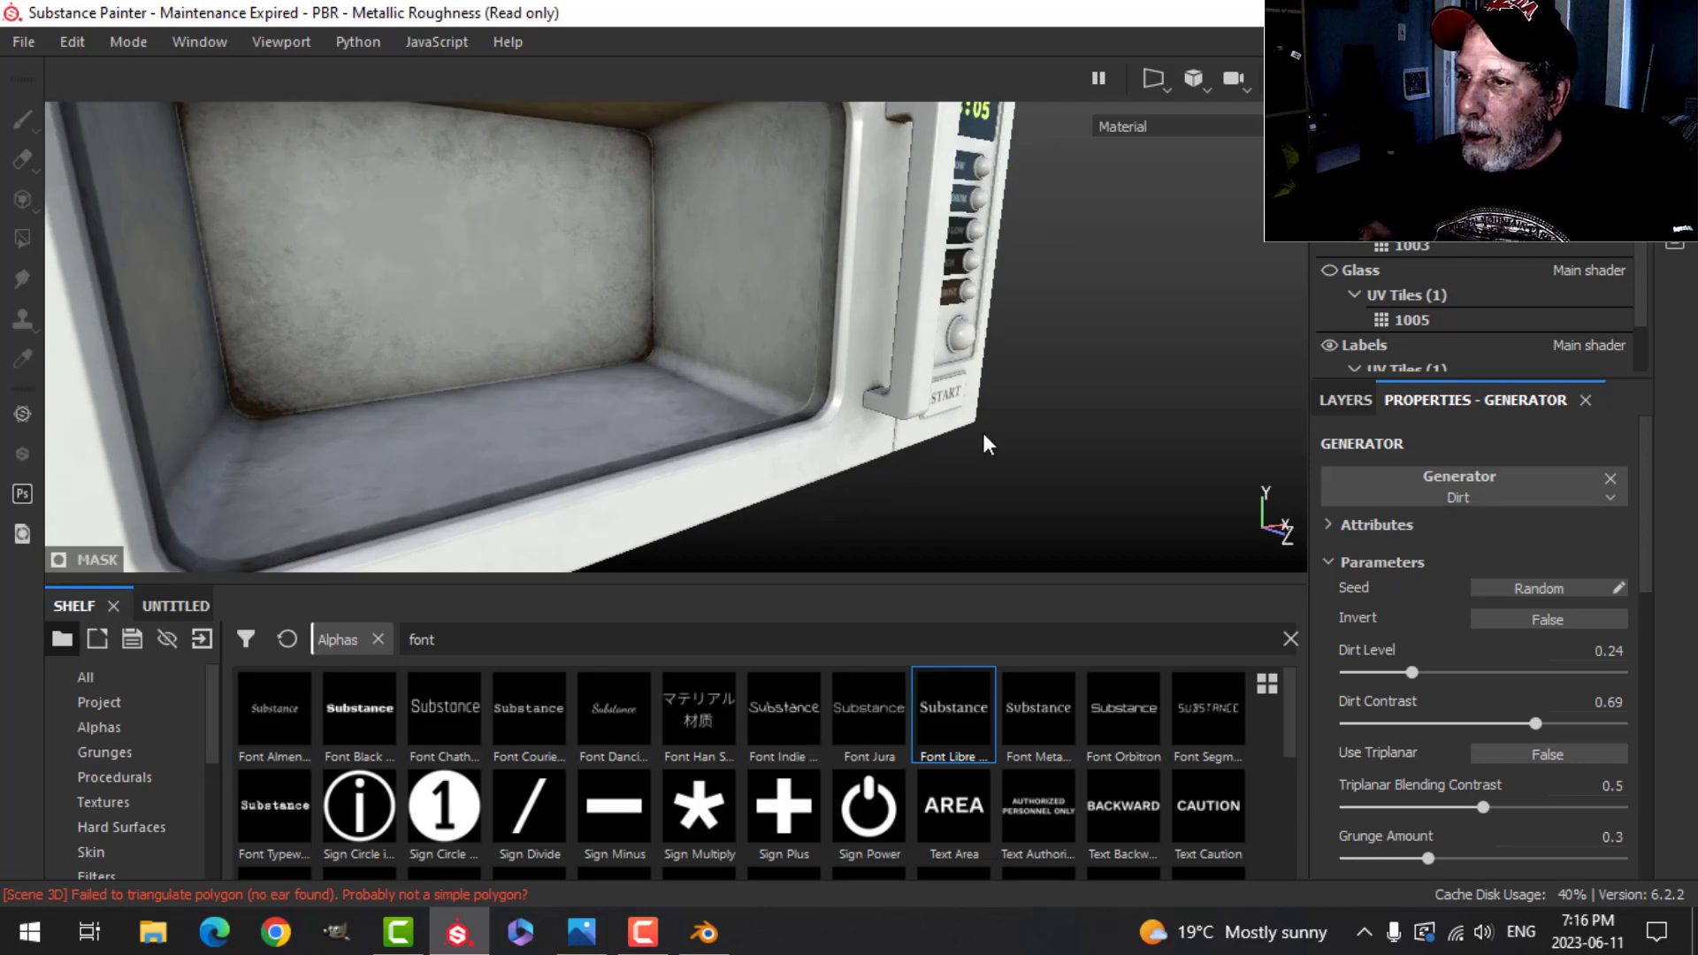
{"action": "scroll", "coordinate": [989, 444], "scroll_direction": "down", "scroll_amount": 3}
{"action": "left_click_drag", "start_coordinate": [997, 421], "coordinate": [928, 424], "text": "alt"}
{"action": "scroll", "coordinate": [1059, 357], "scroll_direction": "up", "scroll_amount": 3}
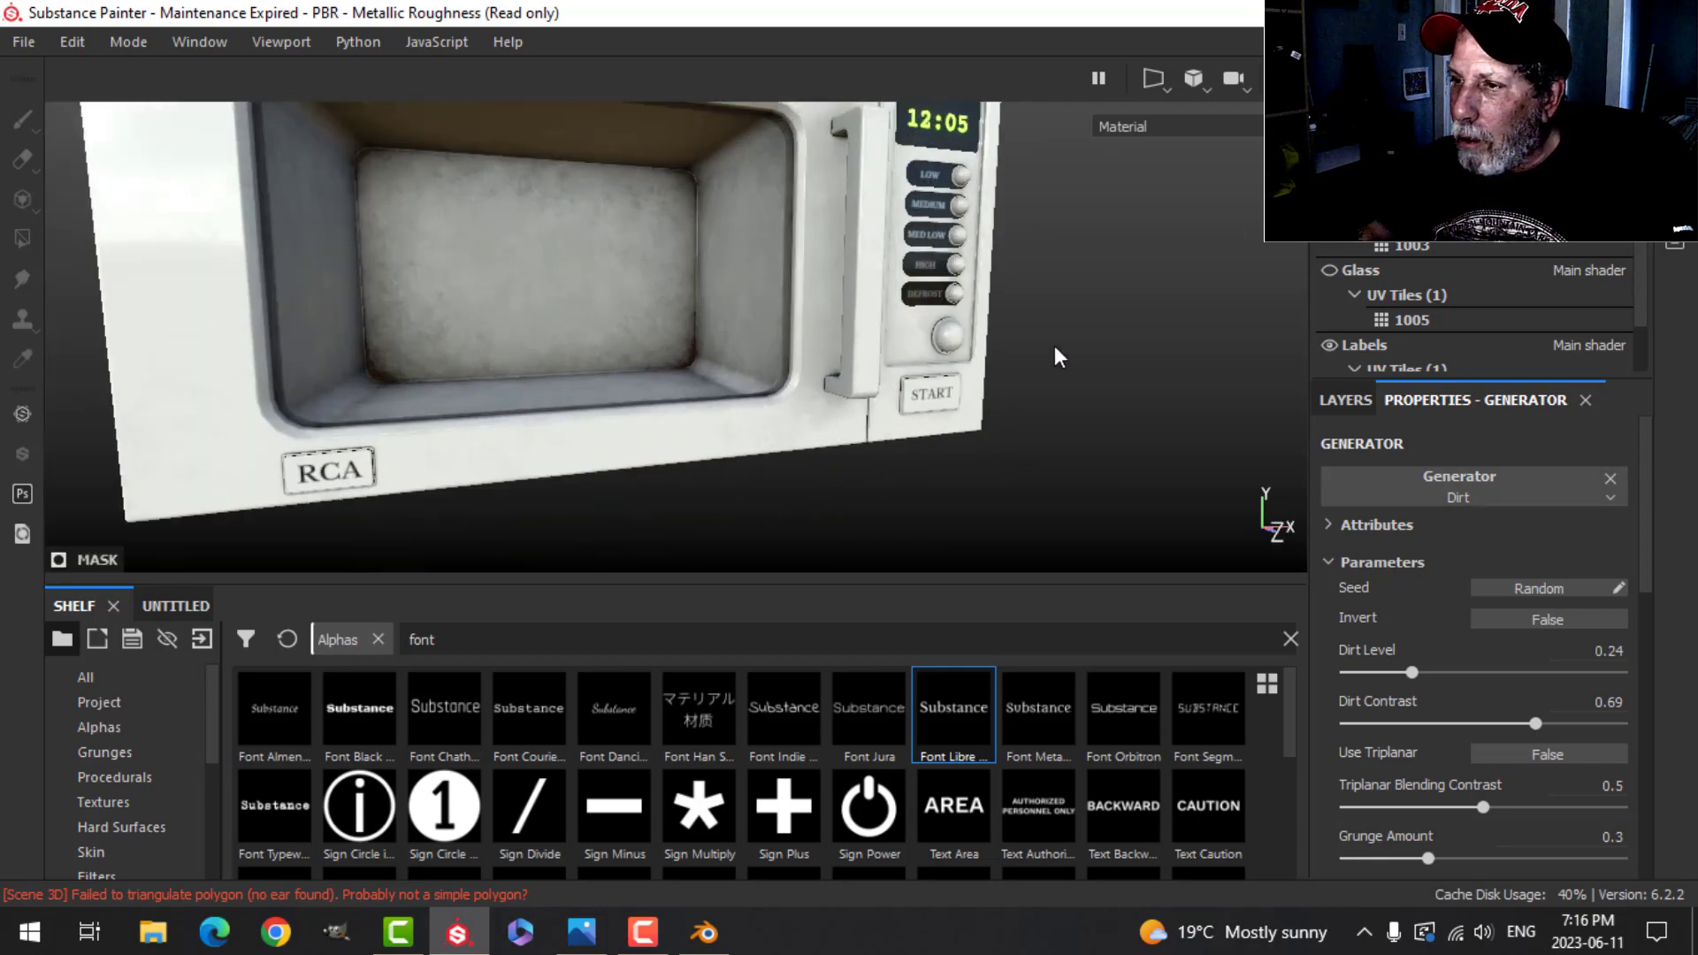
{"action": "left_click_drag", "start_coordinate": [1059, 356], "coordinate": [1001, 353], "text": "alt"}
{"action": "scroll", "coordinate": [1040, 398], "scroll_direction": "down", "scroll_amount": 3}
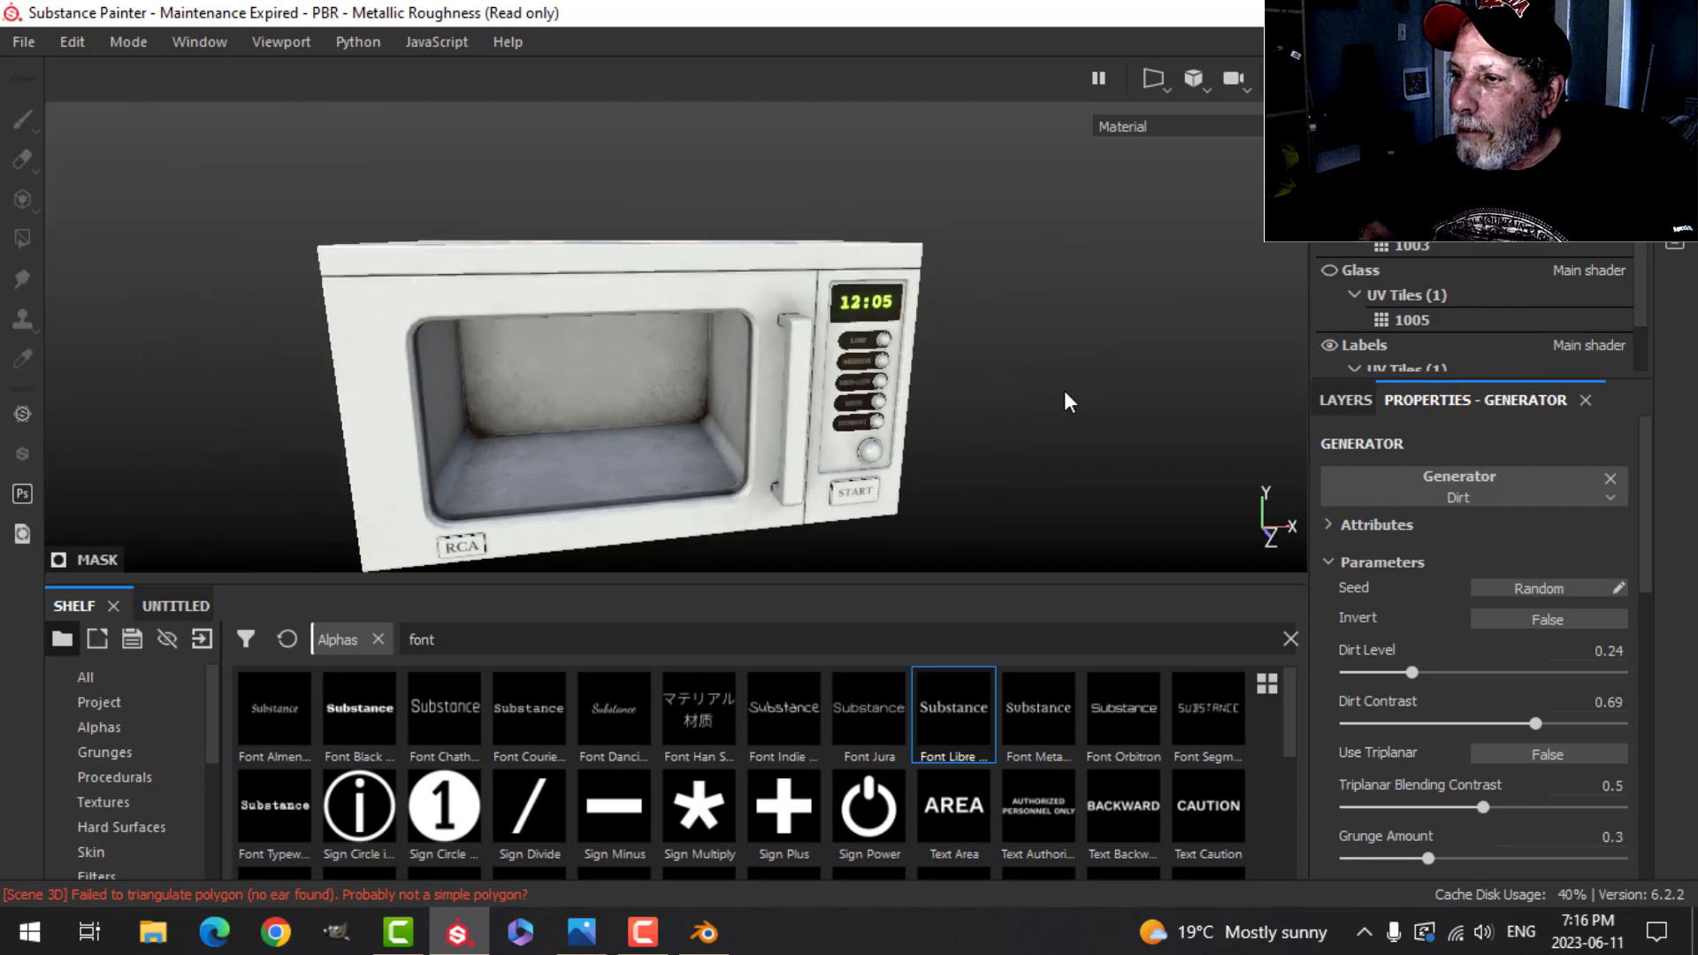
{"action": "scroll", "coordinate": [978, 368], "scroll_direction": "up", "scroll_amount": 4}
Step: Rename the fill layer with the Dirt generator mask as DIRT
{"action": "left_click", "coordinate": [1362, 401]}
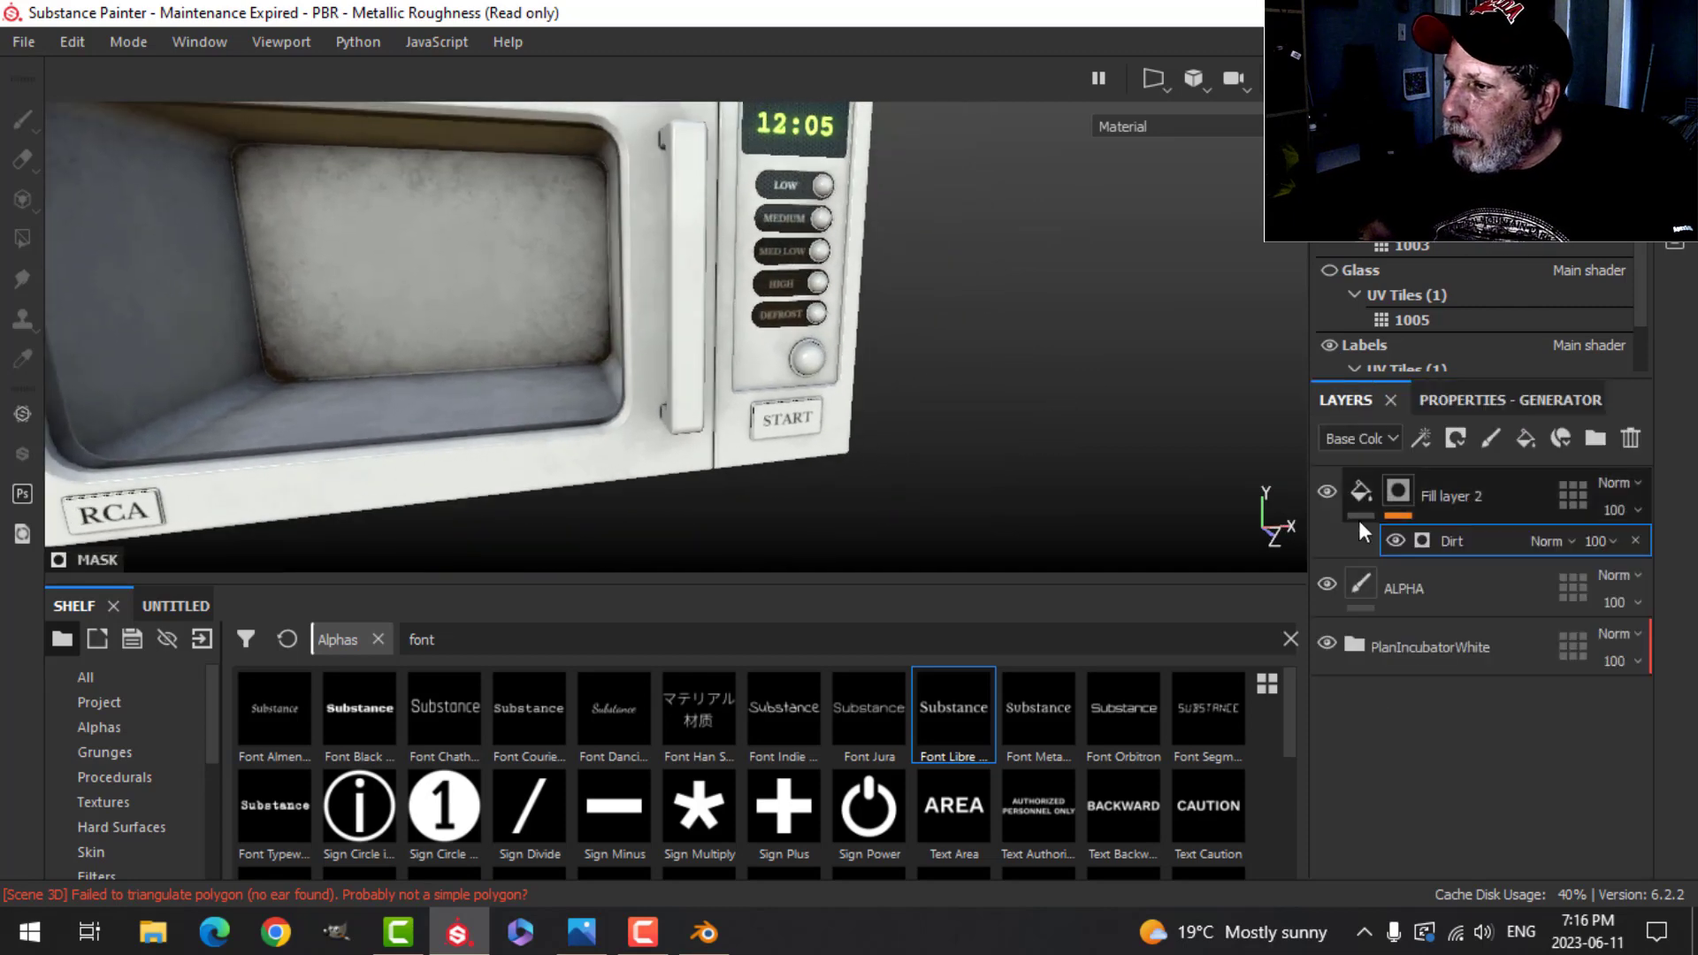
{"action": "left_click", "coordinate": [1415, 590]}
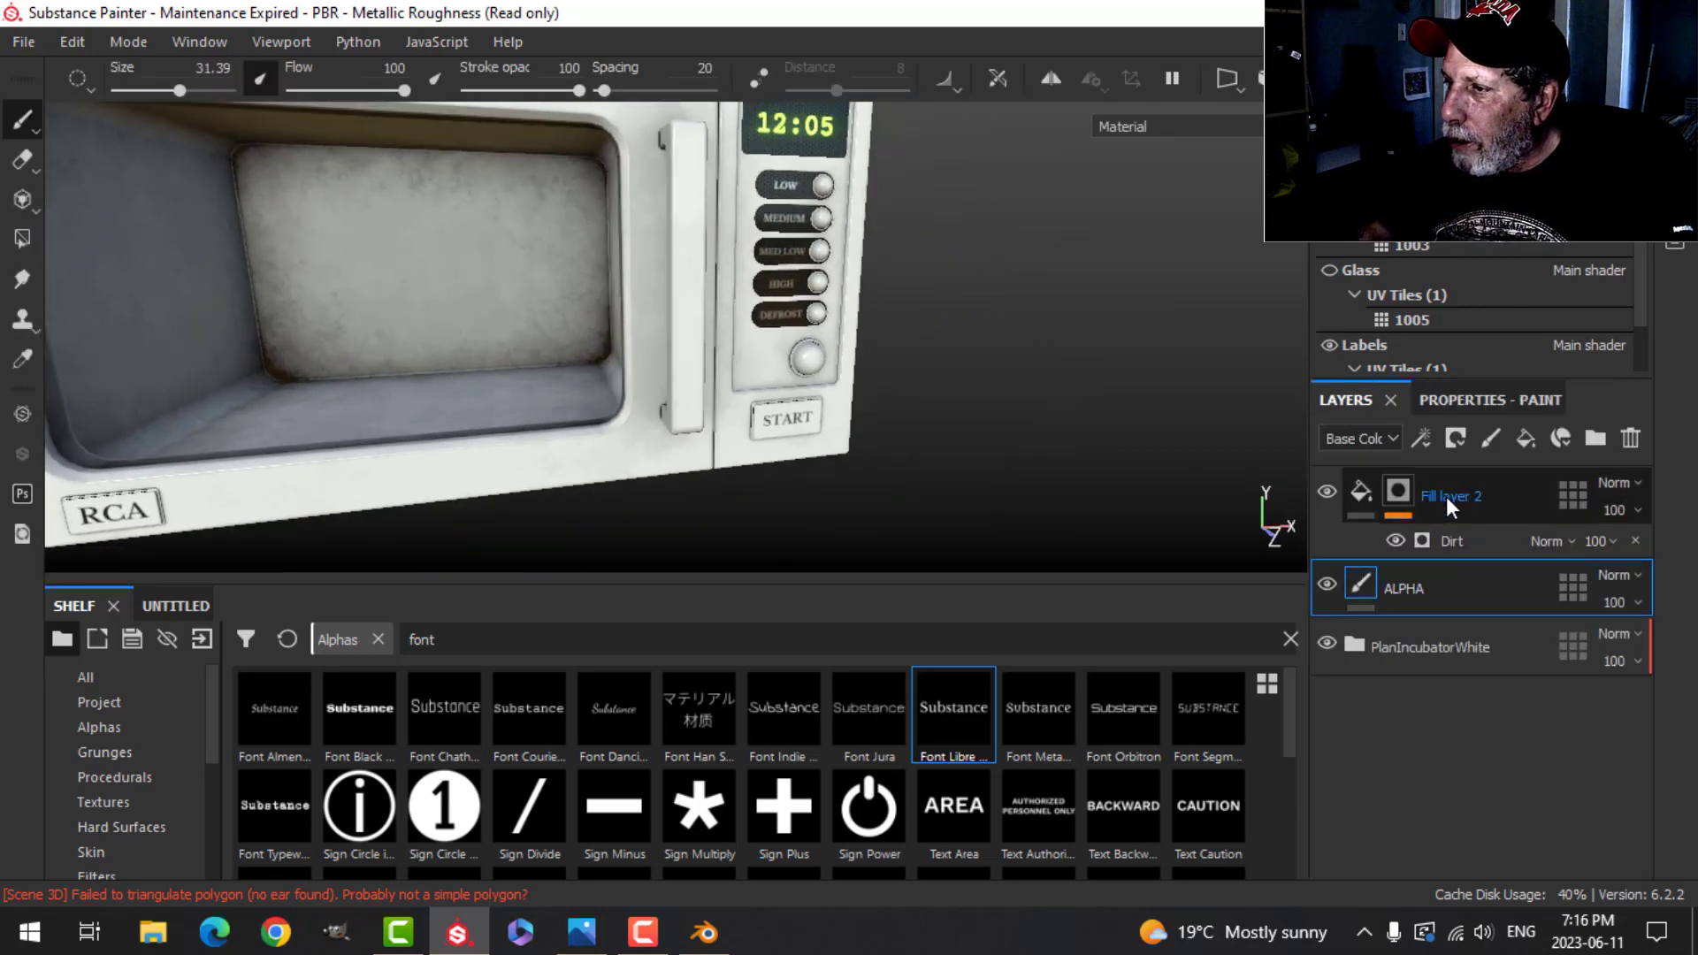
{"action": "double_click", "coordinate": [1446, 496]}
{"action": "type", "text": "DIRT"}
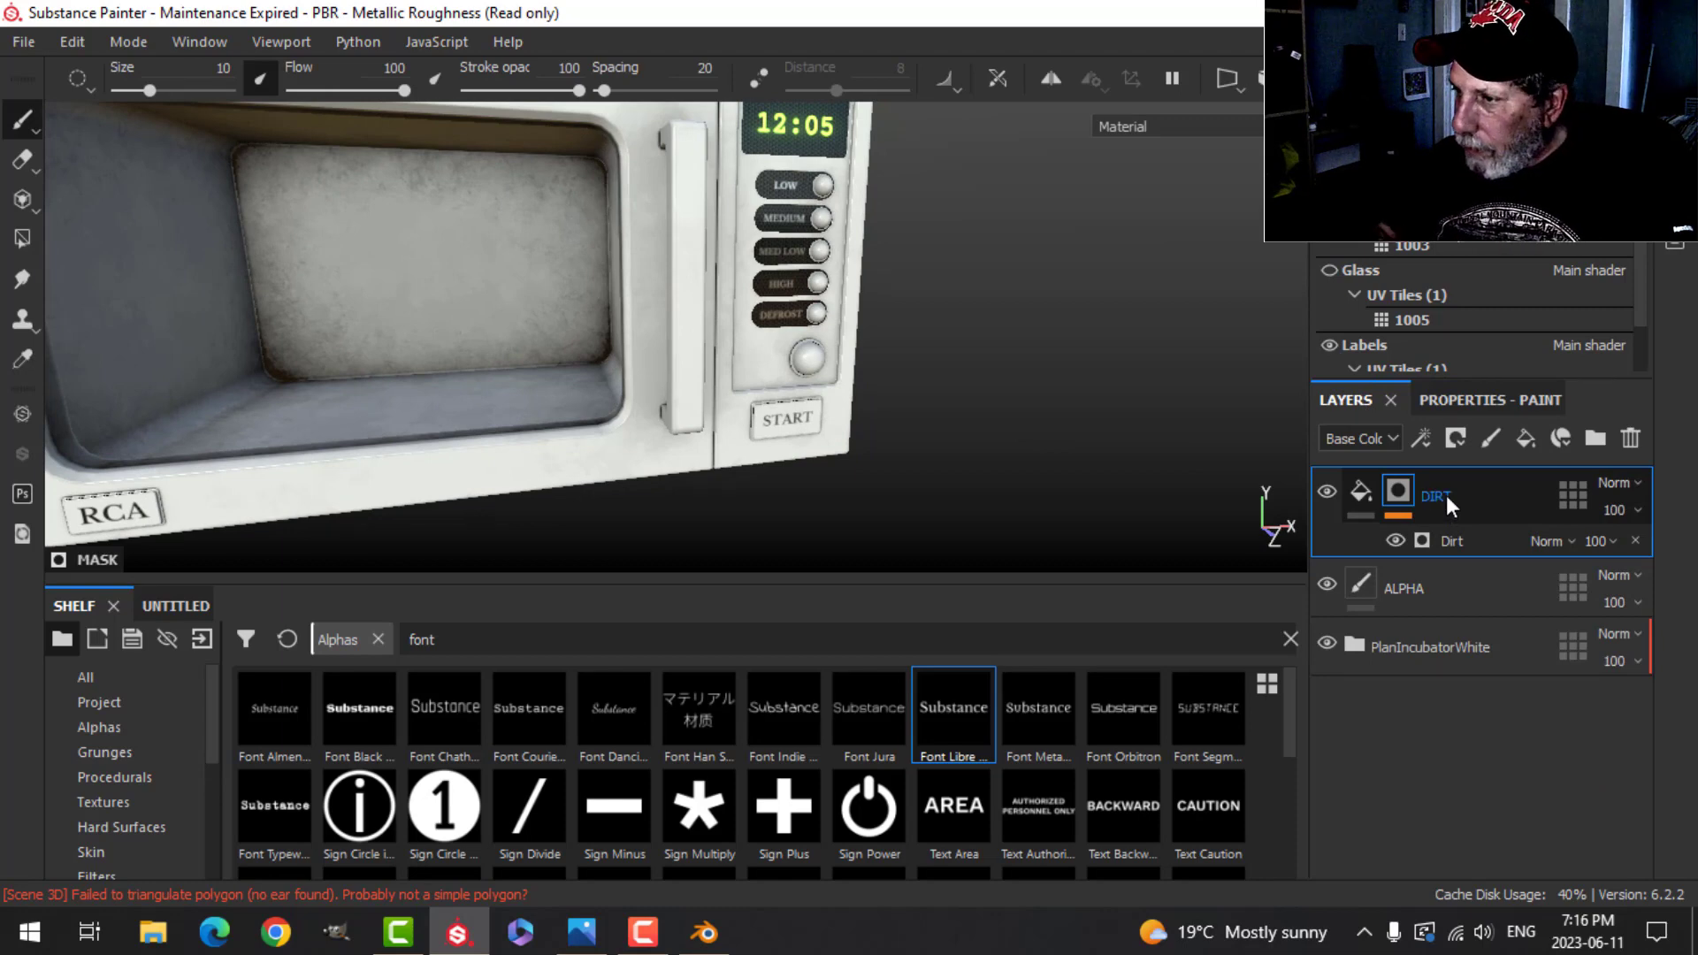
Step: Add an anchor point to the ALPHA paint layer
{"action": "left_click", "coordinate": [1408, 588]}
{"action": "left_click", "coordinate": [1421, 438]}
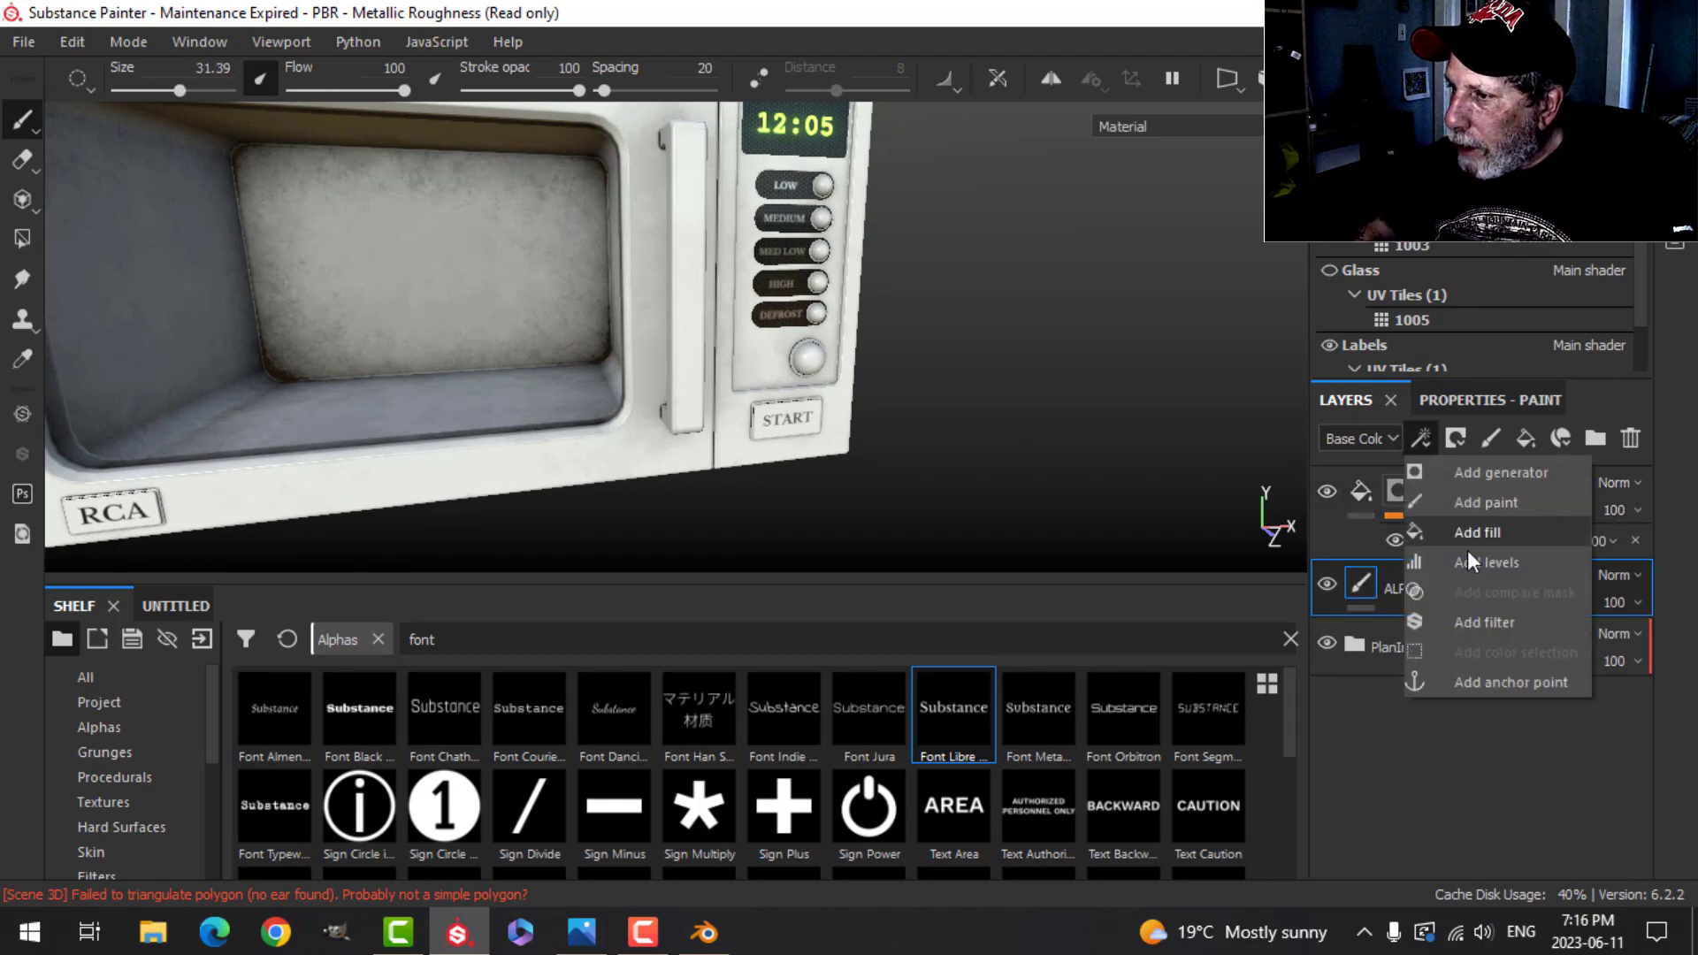
{"action": "left_click", "coordinate": [1499, 682]}
Step: Assign the ALPHA anchor point to the Dirt generator's Micro Height input and set its referenced channel to Height
{"action": "left_click", "coordinate": [1446, 538]}
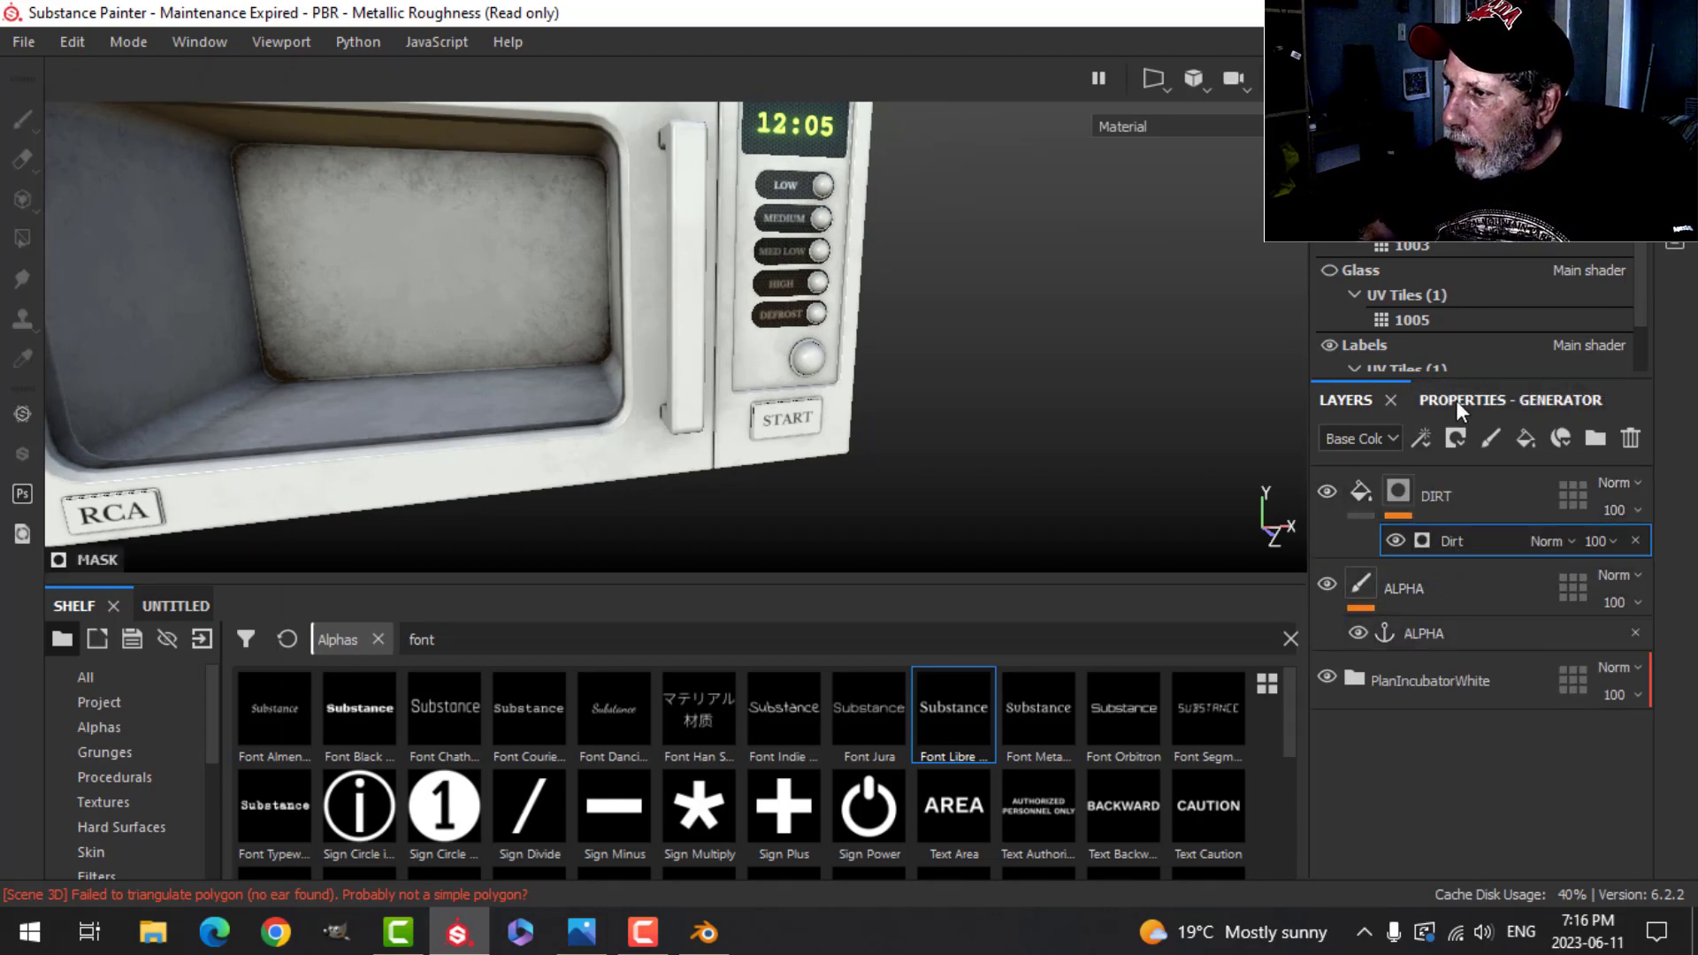
{"action": "left_click", "coordinate": [1455, 400]}
{"action": "scroll", "coordinate": [1433, 673], "scroll_direction": "down", "scroll_amount": 3}
{"action": "left_click", "coordinate": [1355, 725]}
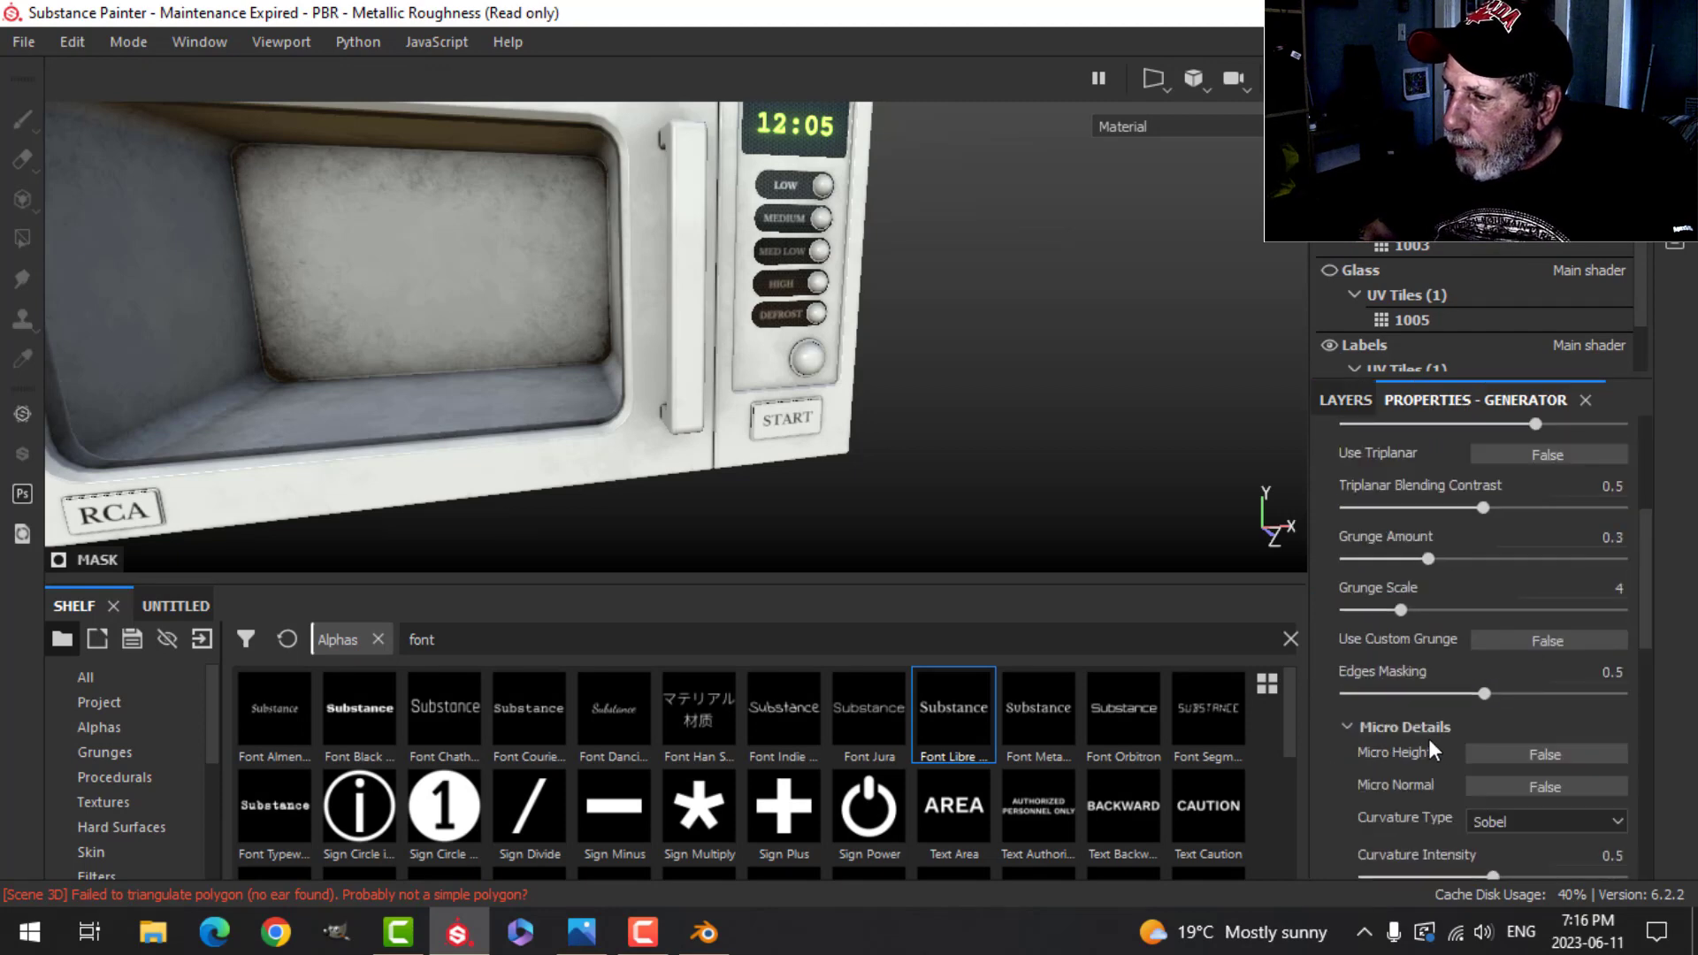
{"action": "scroll", "coordinate": [1397, 748], "scroll_direction": "down", "scroll_amount": 3}
{"action": "scroll", "coordinate": [1441, 756], "scroll_direction": "down", "scroll_amount": 1}
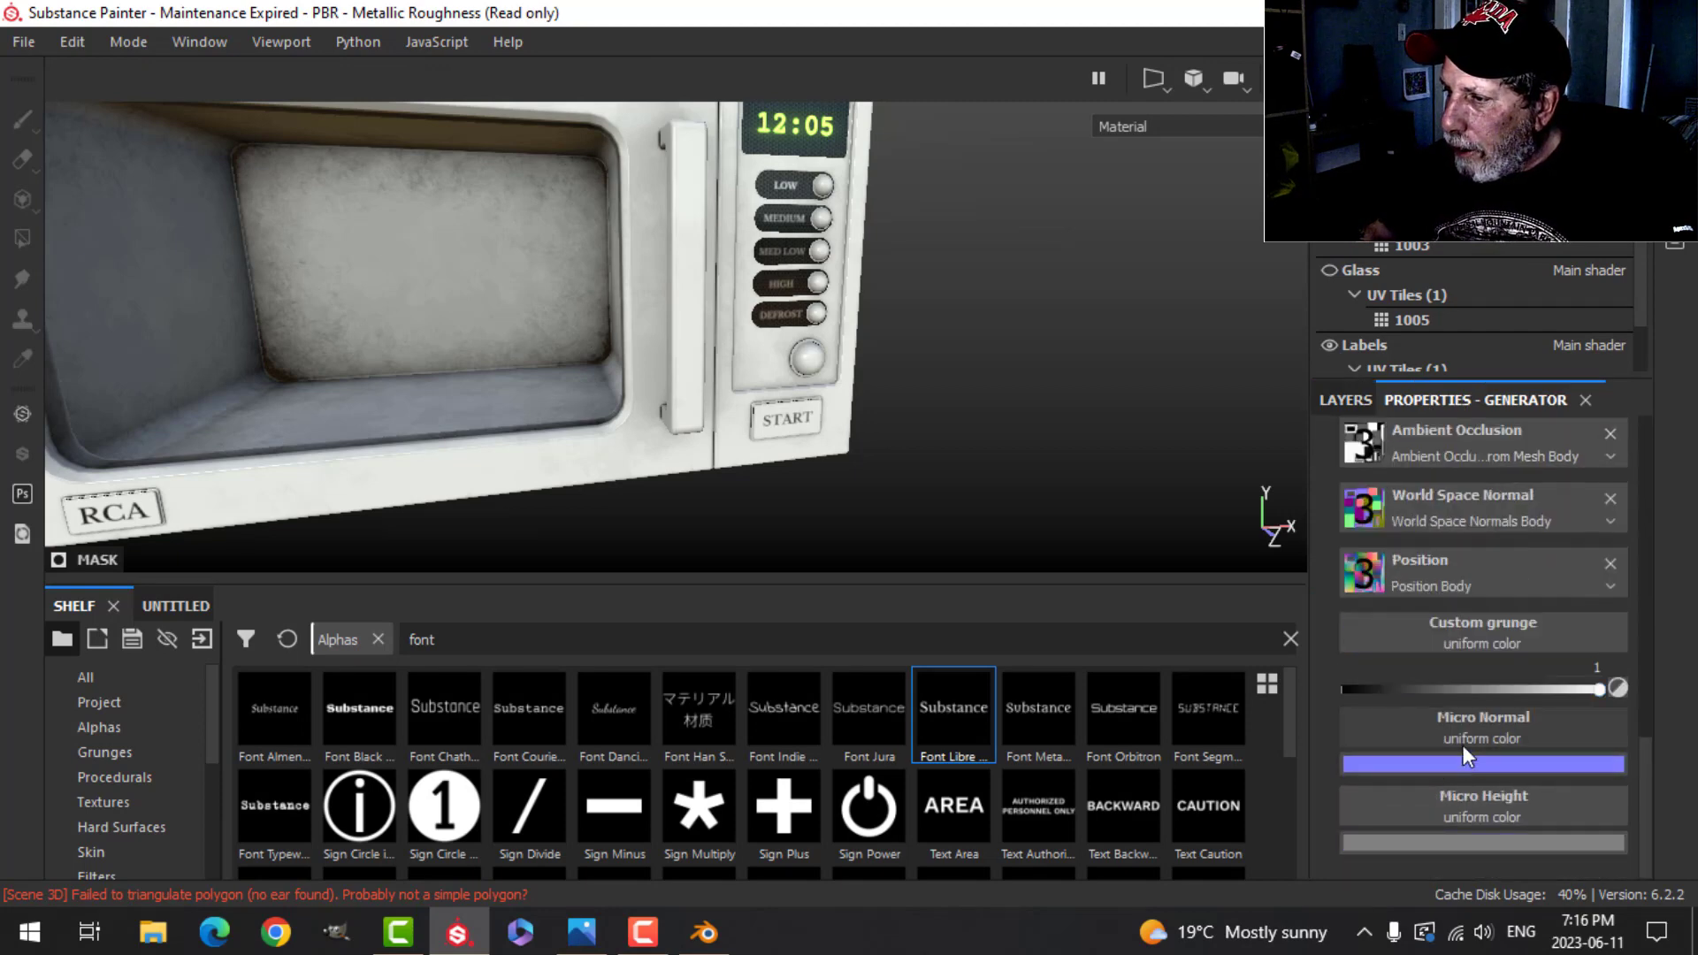
{"action": "left_click", "coordinate": [1463, 741]}
{"action": "left_click", "coordinate": [1505, 442]}
{"action": "left_click", "coordinate": [1415, 491]}
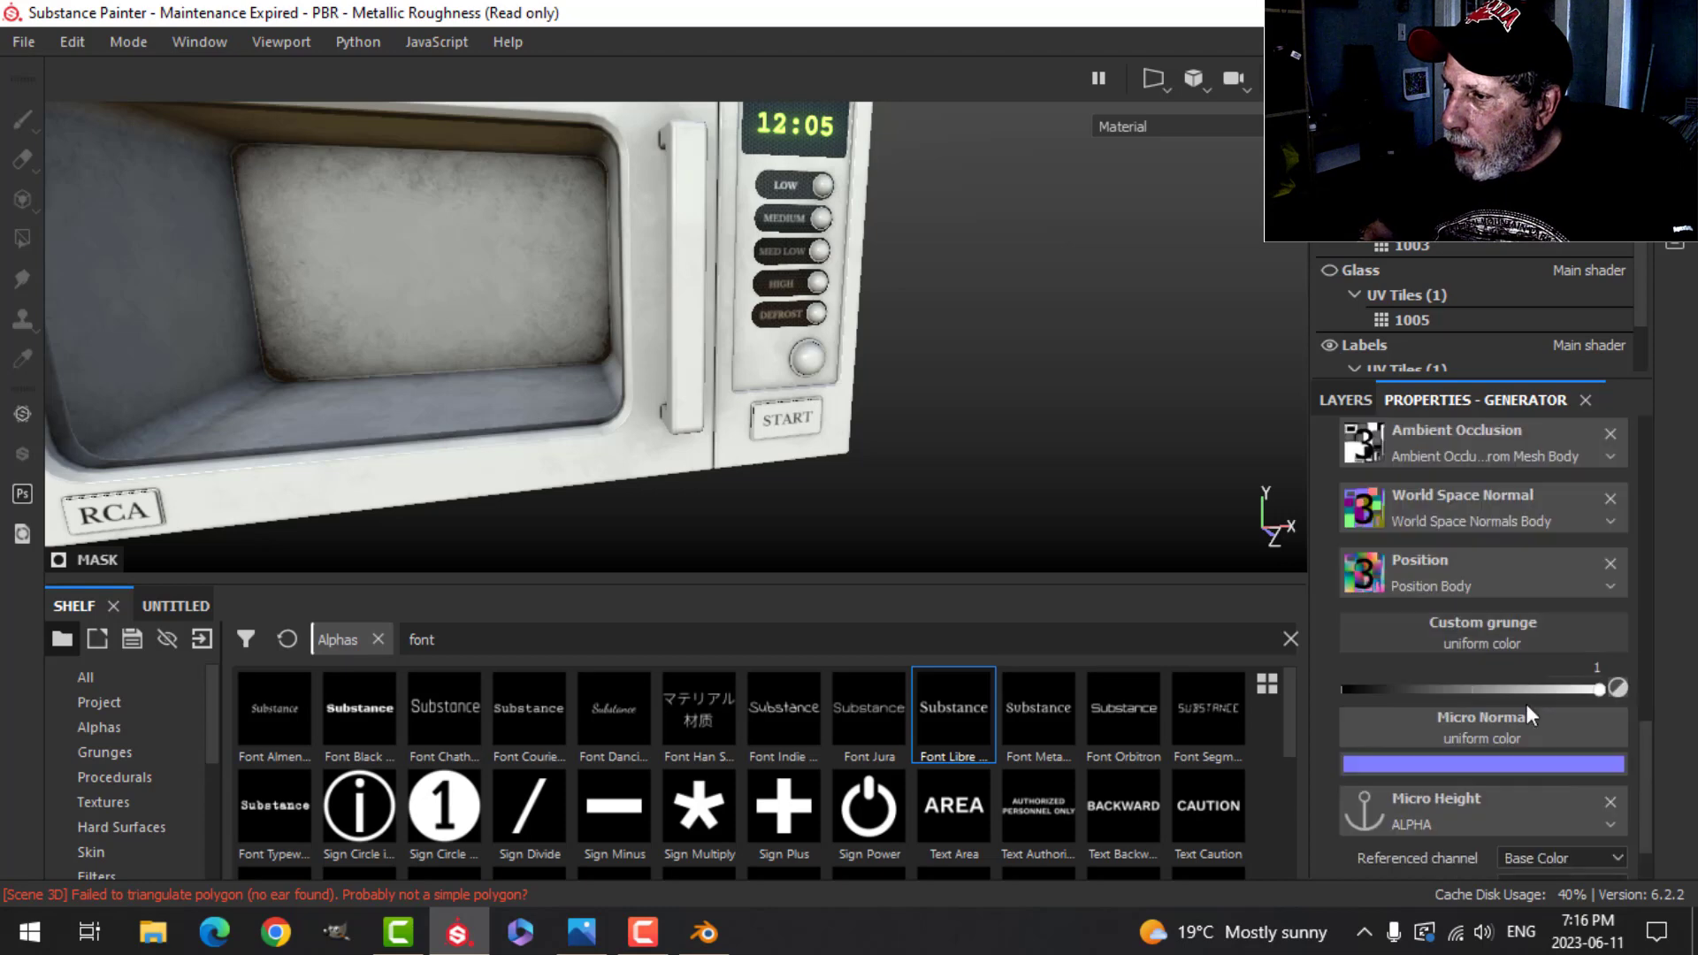
{"action": "left_click", "coordinate": [1536, 853]}
{"action": "left_click", "coordinate": [1538, 761]}
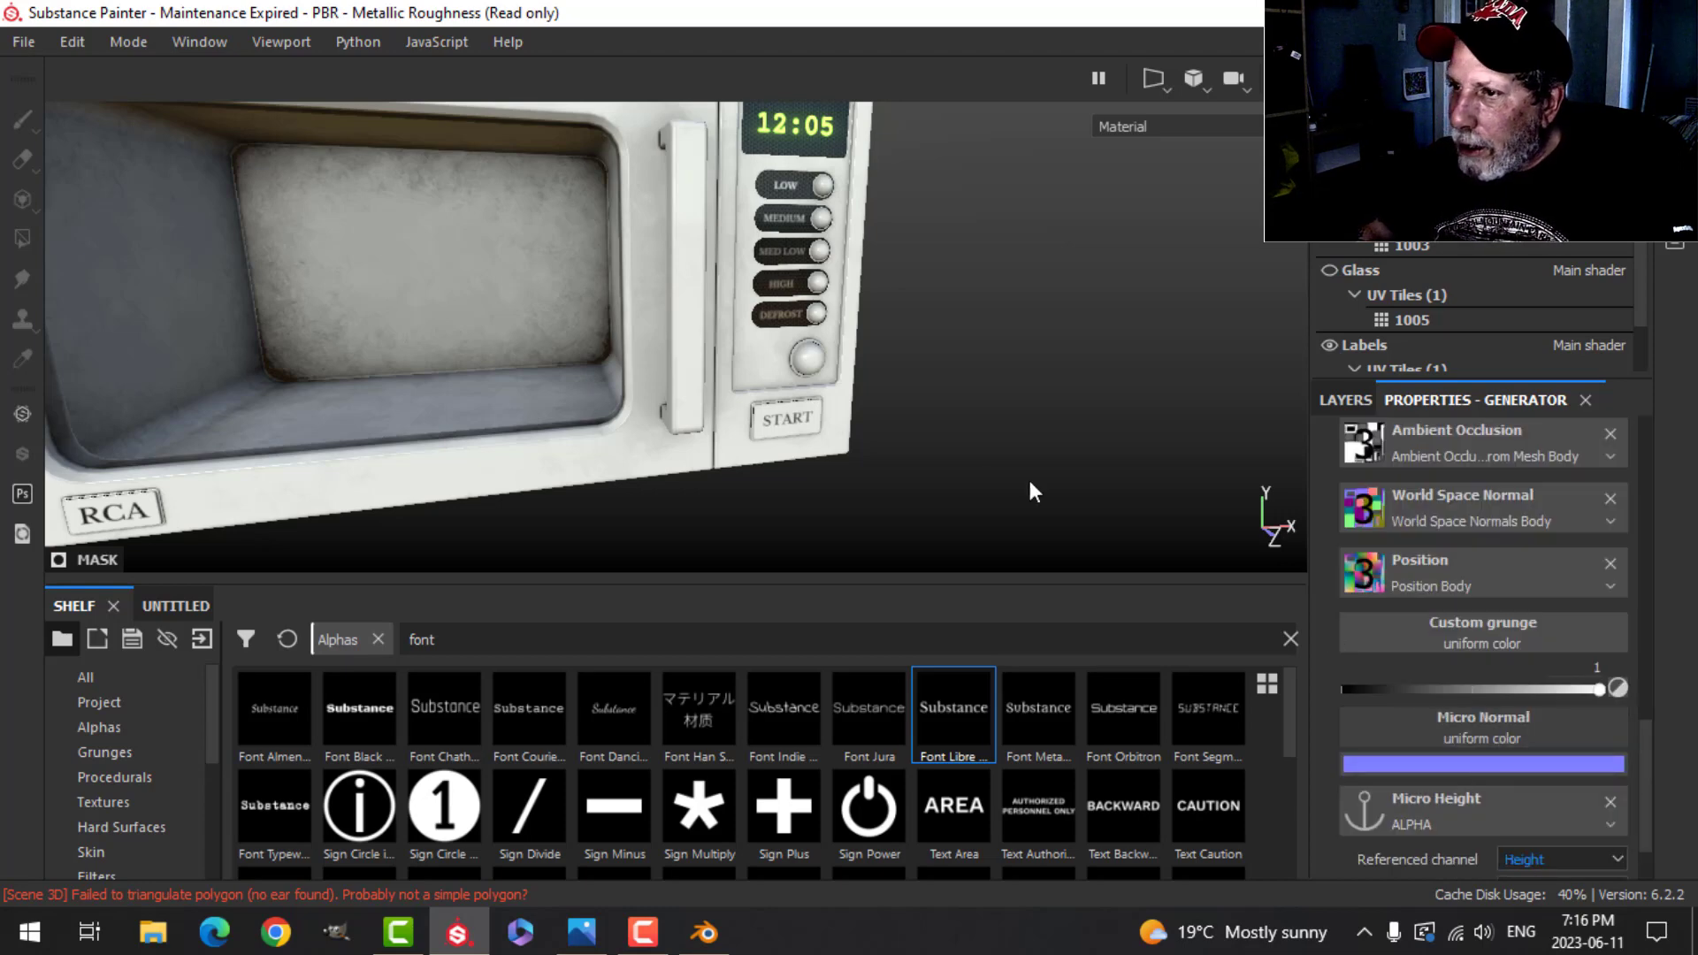
Step: Examine the dirt around the buttons, START label, RCA badge and cavity from several angles and distances
{"action": "scroll", "coordinate": [973, 437], "scroll_direction": "up", "scroll_amount": 4}
{"action": "left_click_drag", "start_coordinate": [1058, 422], "coordinate": [937, 398], "text": "alt"}
{"action": "scroll", "coordinate": [947, 439], "scroll_direction": "down", "scroll_amount": 3}
{"action": "middle_click_drag", "start_coordinate": [950, 366], "coordinate": [946, 447], "text": "alt"}
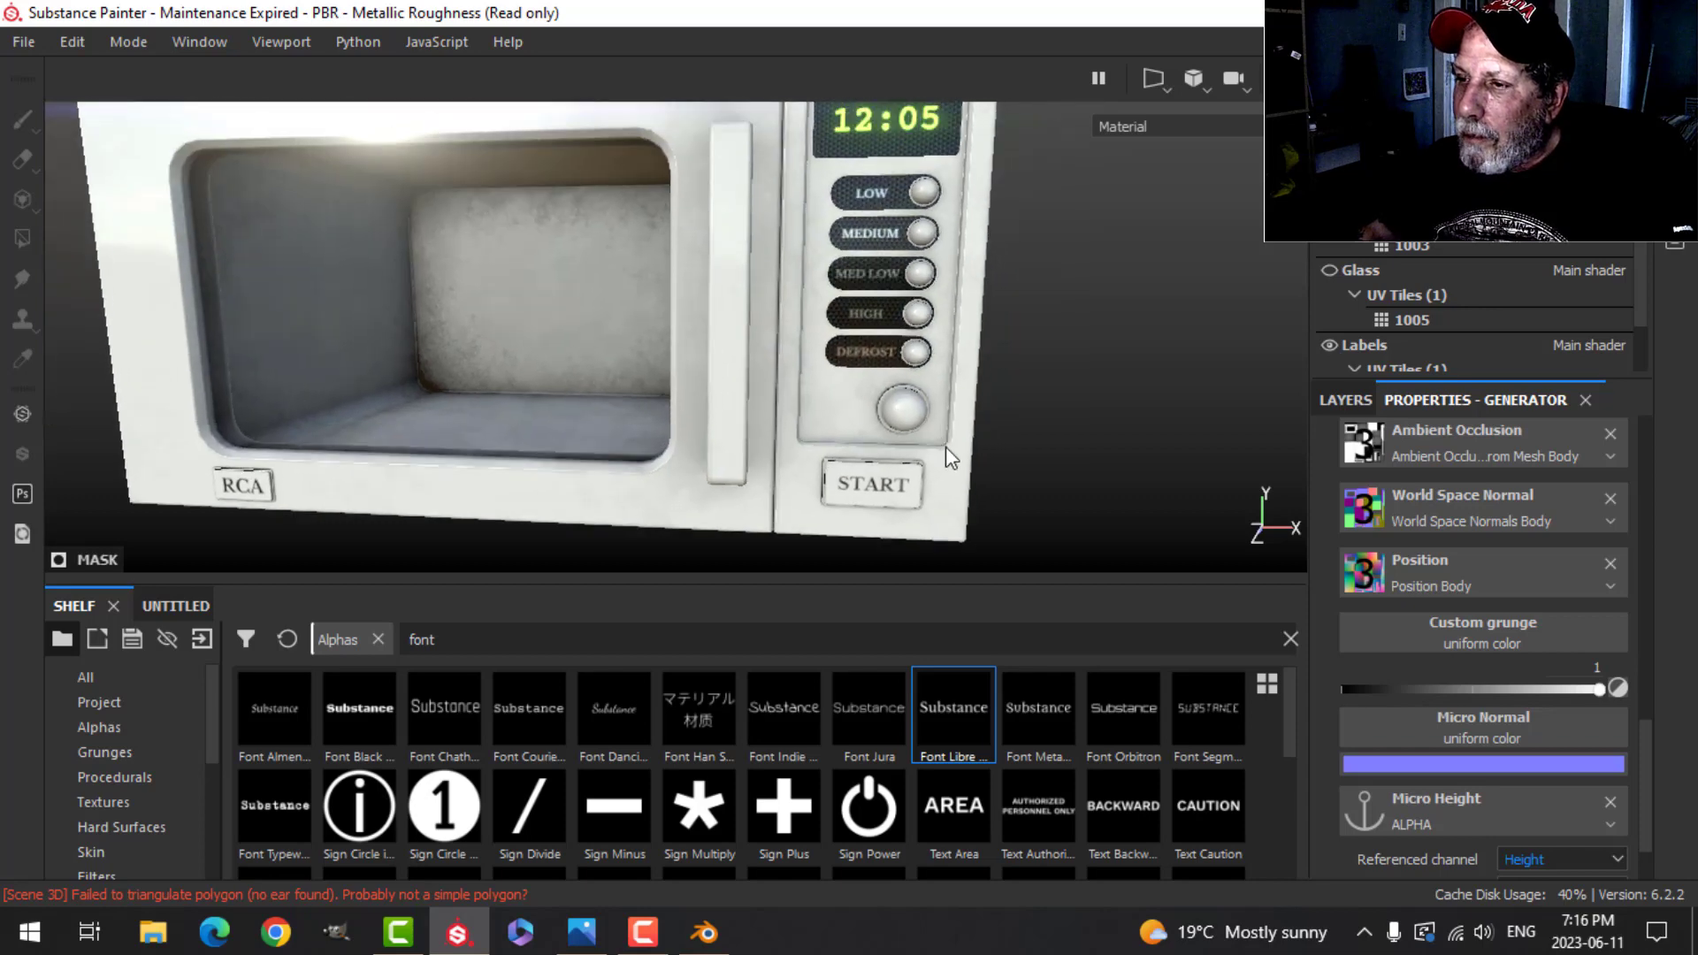
{"action": "scroll", "coordinate": [951, 441], "scroll_direction": "down", "scroll_amount": 2}
{"action": "scroll", "coordinate": [953, 439], "scroll_direction": "up", "scroll_amount": 5}
{"action": "scroll", "coordinate": [951, 439], "scroll_direction": "down", "scroll_amount": 3}
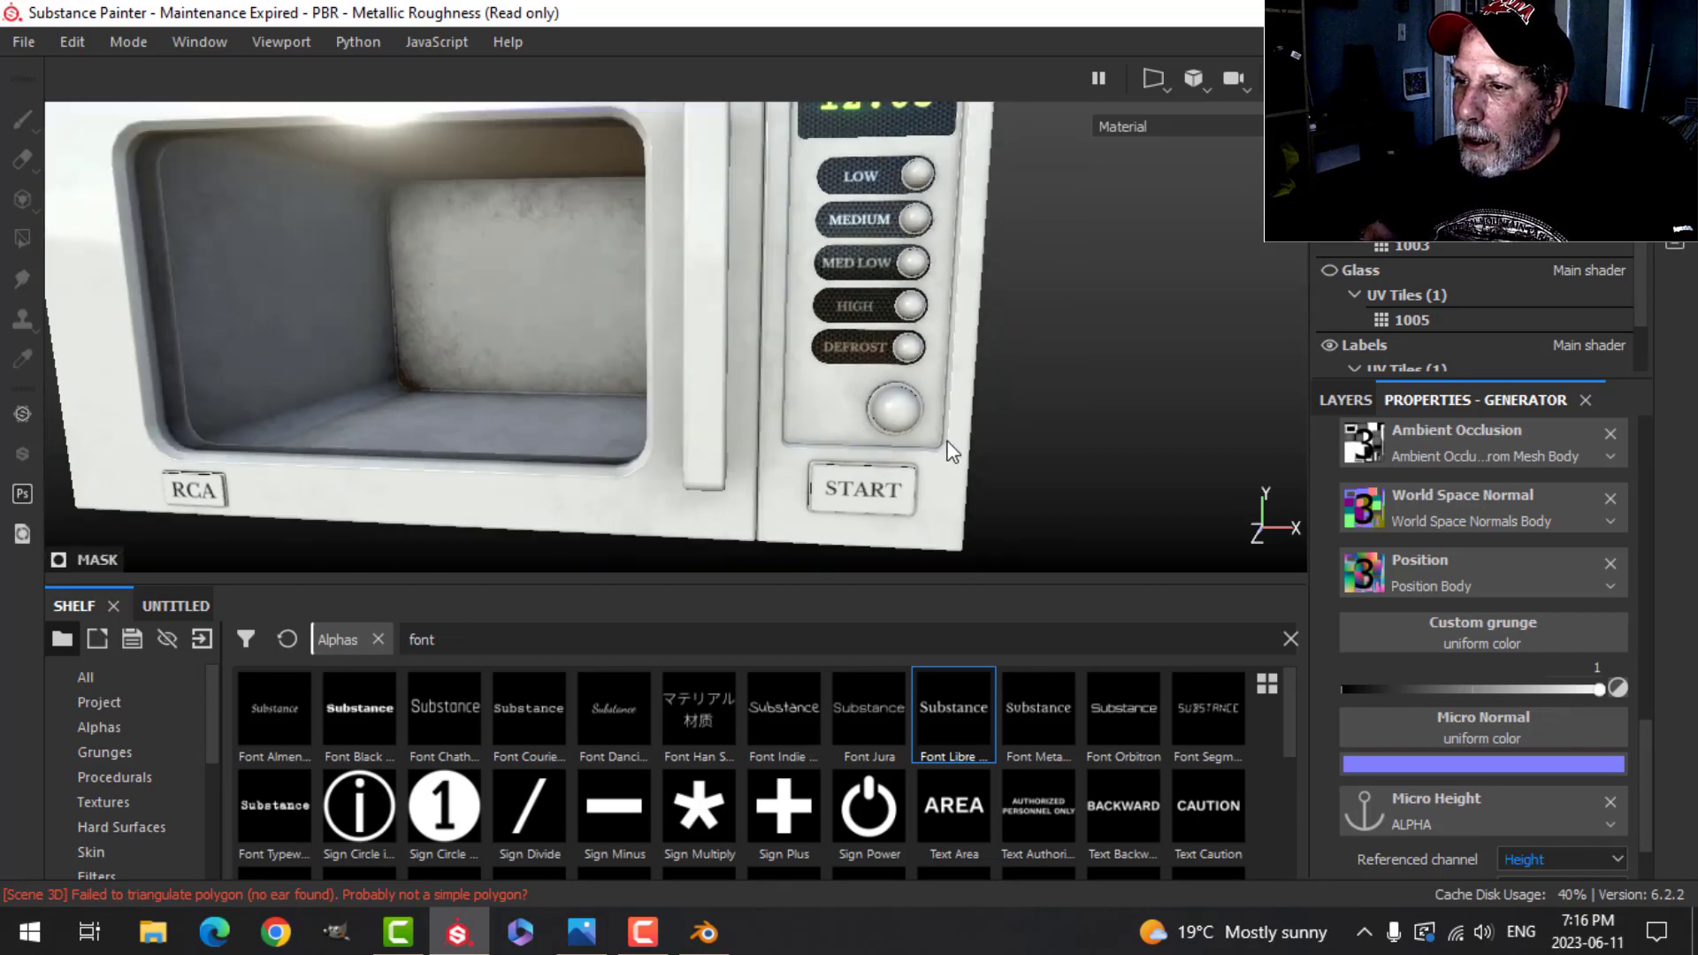
{"action": "scroll", "coordinate": [889, 440], "scroll_direction": "up", "scroll_amount": 2}
{"action": "mouse_move", "coordinate": [884, 437]}
{"action": "left_mouse_down", "text": "alt"}
{"action": "mouse_move", "coordinate": [955, 398]}
{"action": "mouse_move", "coordinate": [945, 424]}
{"action": "mouse_move", "coordinate": [964, 429]}
{"action": "mouse_move", "coordinate": [1023, 411]}
{"action": "mouse_move", "coordinate": [1023, 383]}
{"action": "mouse_move", "coordinate": [929, 303]}
{"action": "mouse_move", "coordinate": [869, 414]}
{"action": "mouse_move", "coordinate": [848, 372]}
{"action": "mouse_move", "coordinate": [864, 391]}
{"action": "mouse_move", "coordinate": [823, 397]}
{"action": "left_mouse_up", "text": "alt"}
{"action": "scroll", "coordinate": [945, 425], "scroll_direction": "down", "scroll_amount": 3}
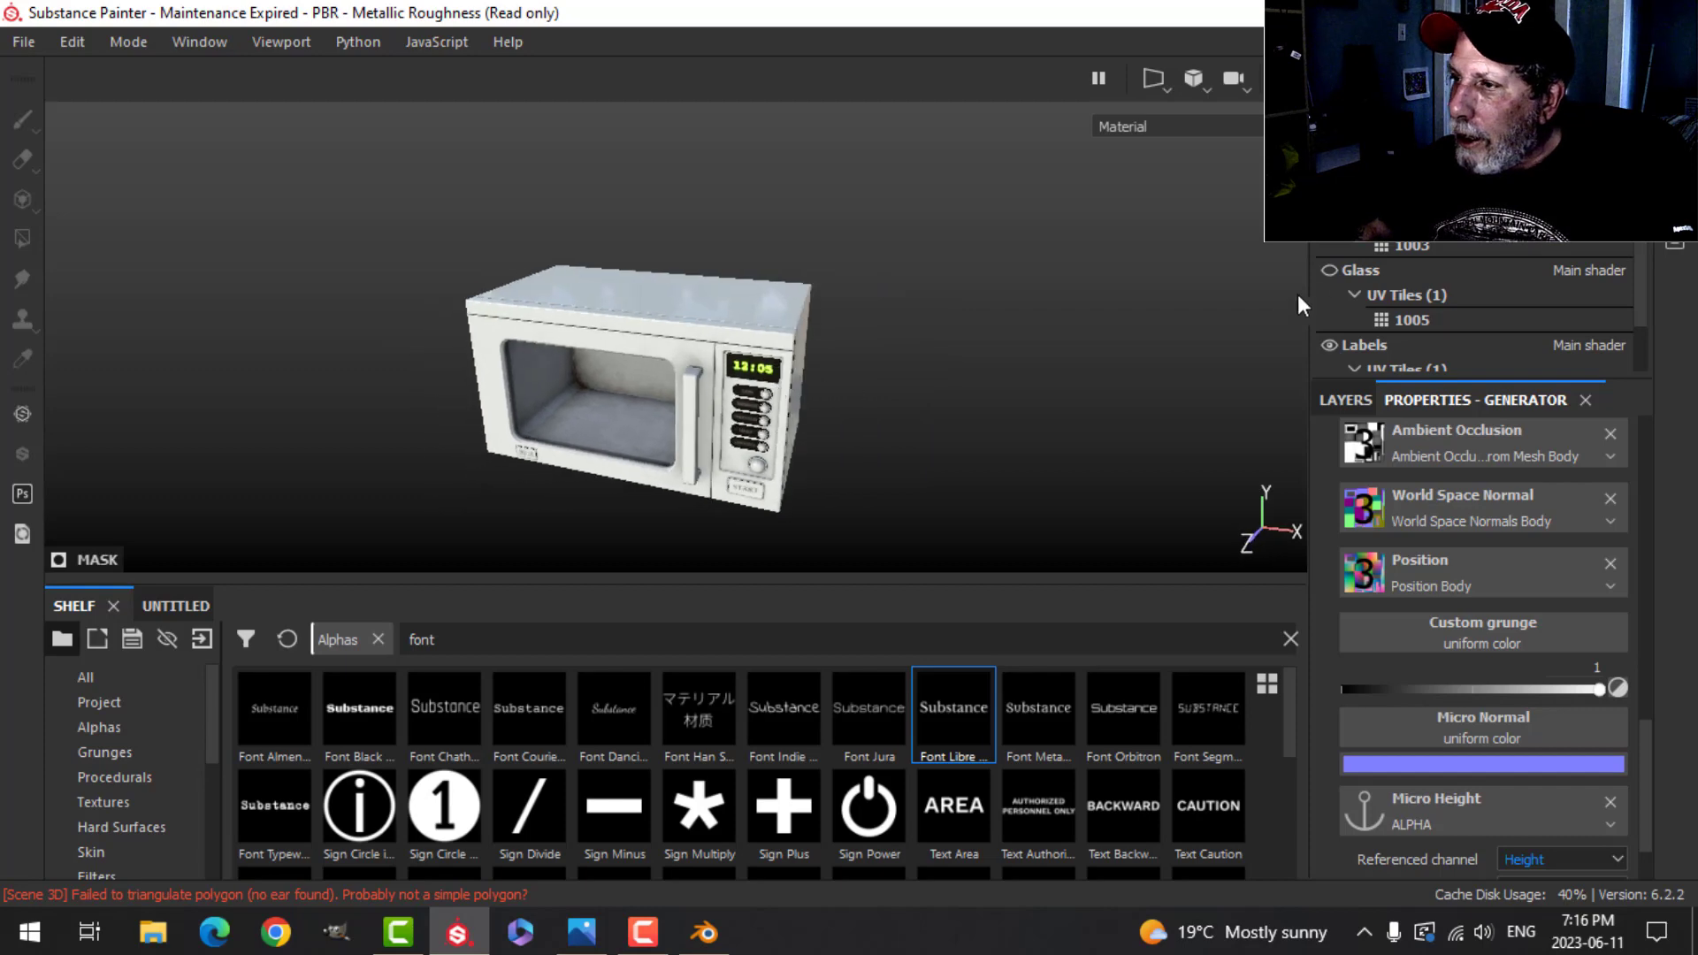
Step: Show the Glass texture set, make it active and delete its default paint layer
{"action": "left_click", "coordinate": [1329, 269]}
{"action": "left_click", "coordinate": [1364, 269]}
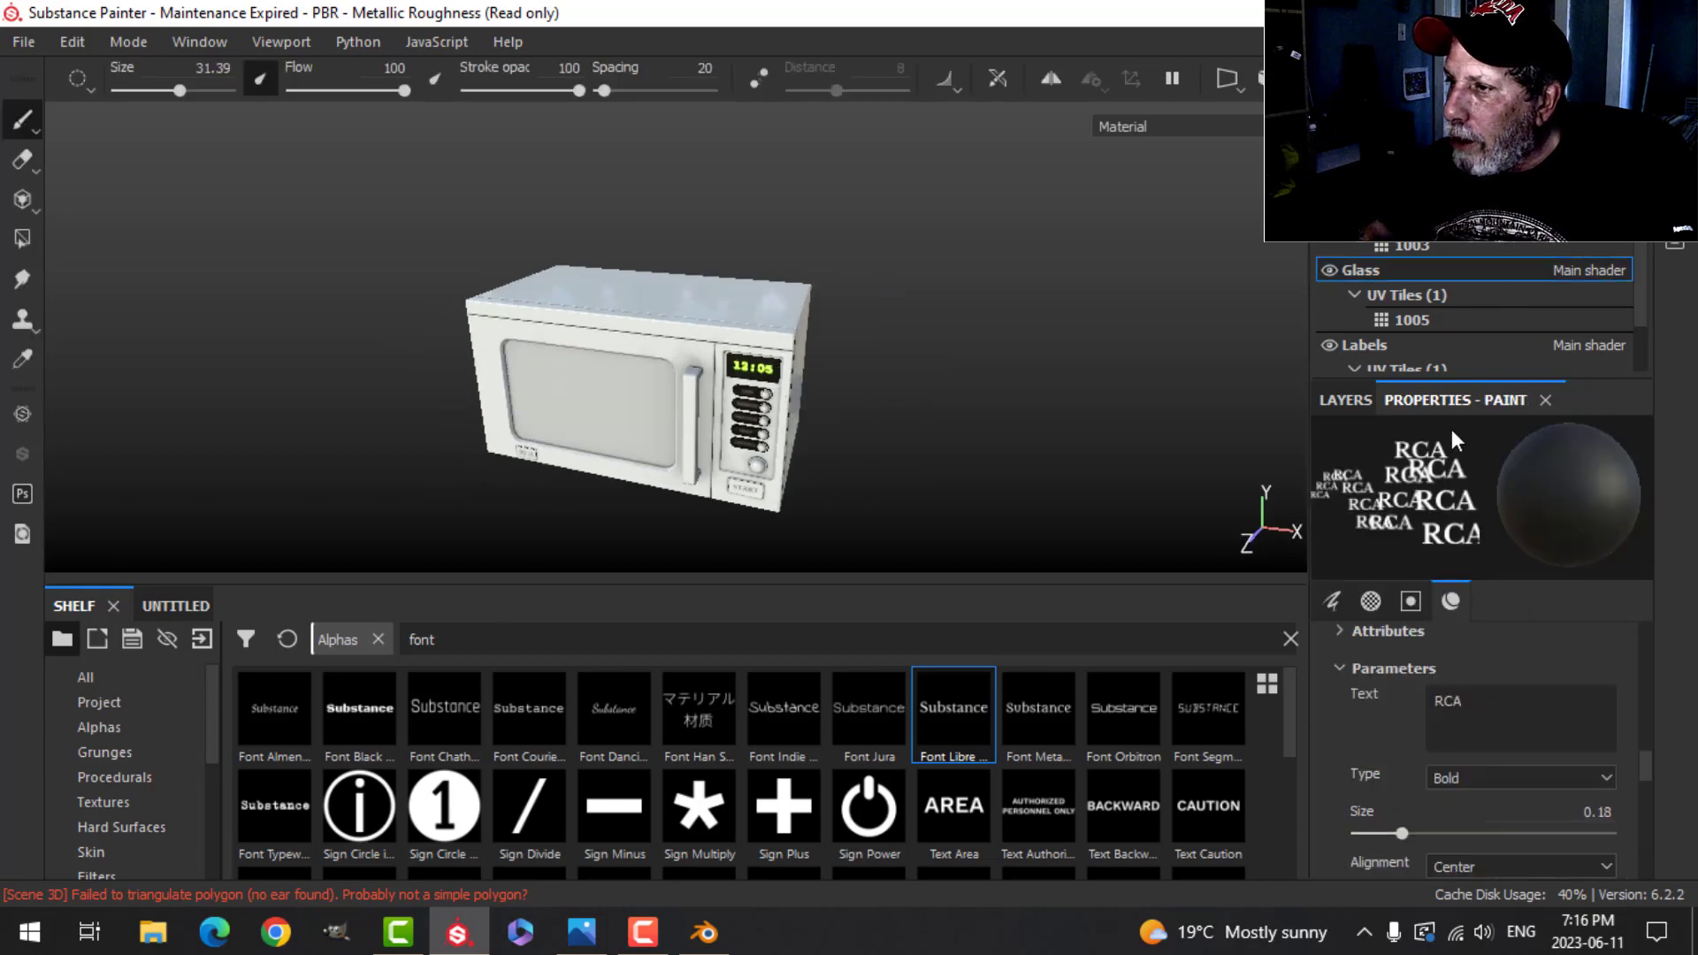
{"action": "left_click", "coordinate": [1362, 405]}
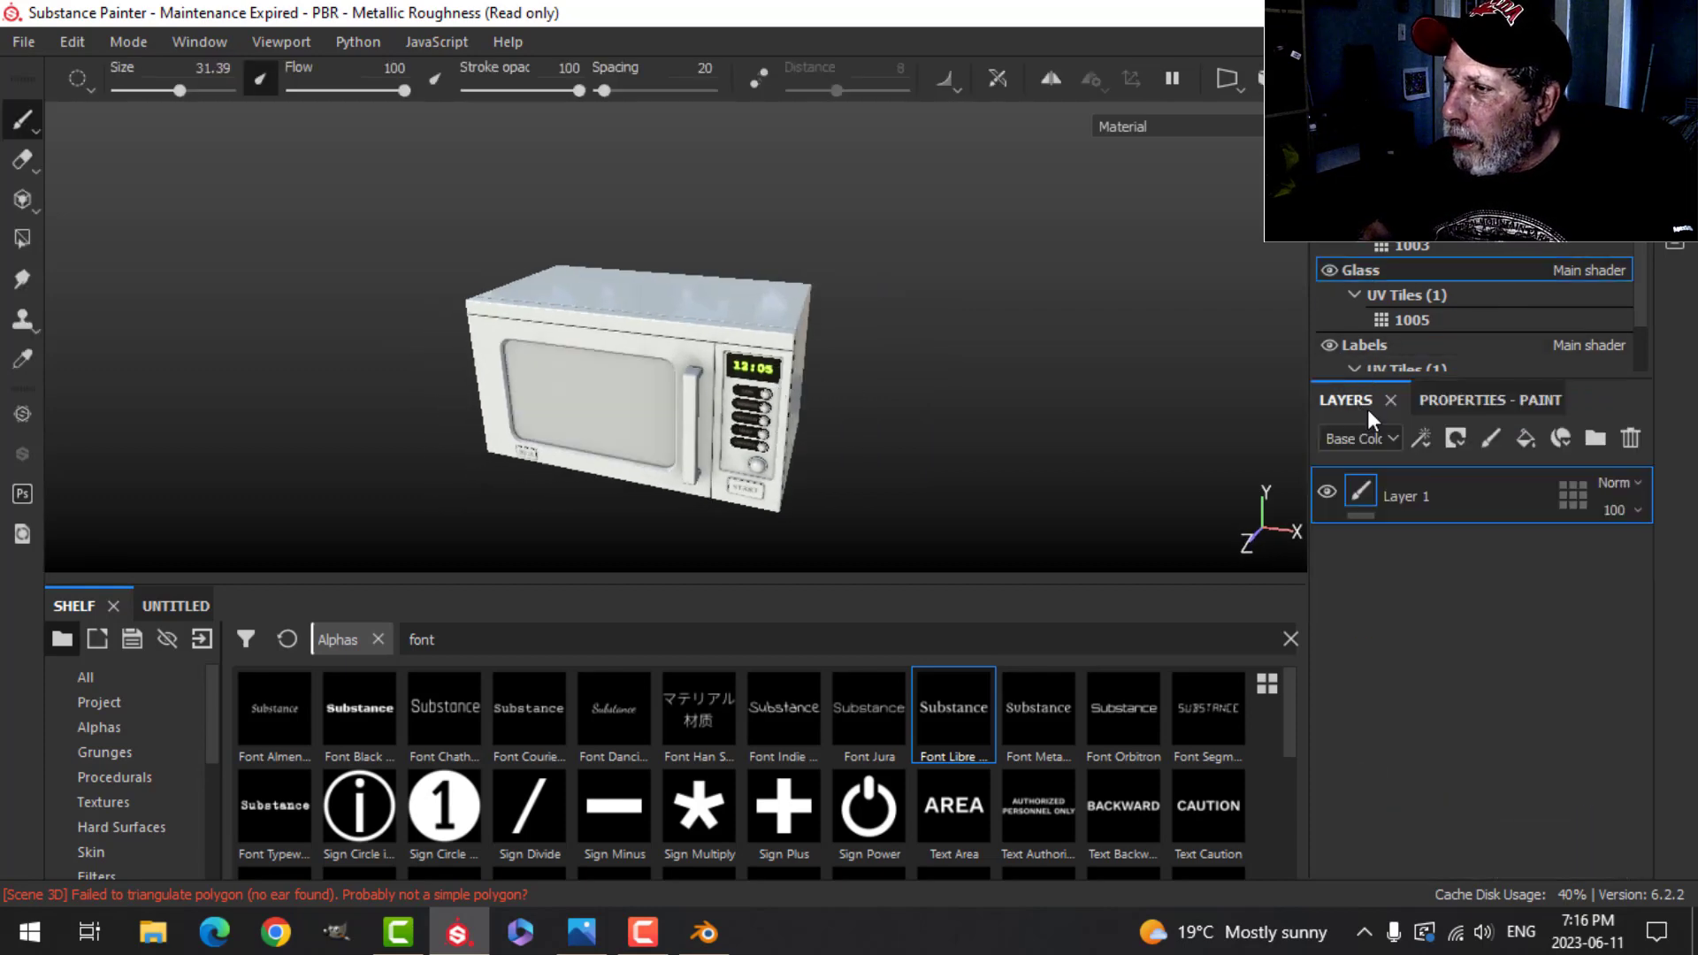
{"action": "left_click", "coordinate": [1630, 438]}
Step: Change the main shader to pbr-metal-rough-with-alpha-blending
{"action": "left_click_drag", "start_coordinate": [942, 422], "coordinate": [816, 432], "text": "alt"}
{"action": "middle_click_drag", "start_coordinate": [816, 432], "coordinate": [865, 389], "text": "alt"}
{"action": "left_click_drag", "start_coordinate": [976, 343], "coordinate": [957, 349], "text": "alt"}
{"action": "left_click", "coordinate": [1675, 162]}
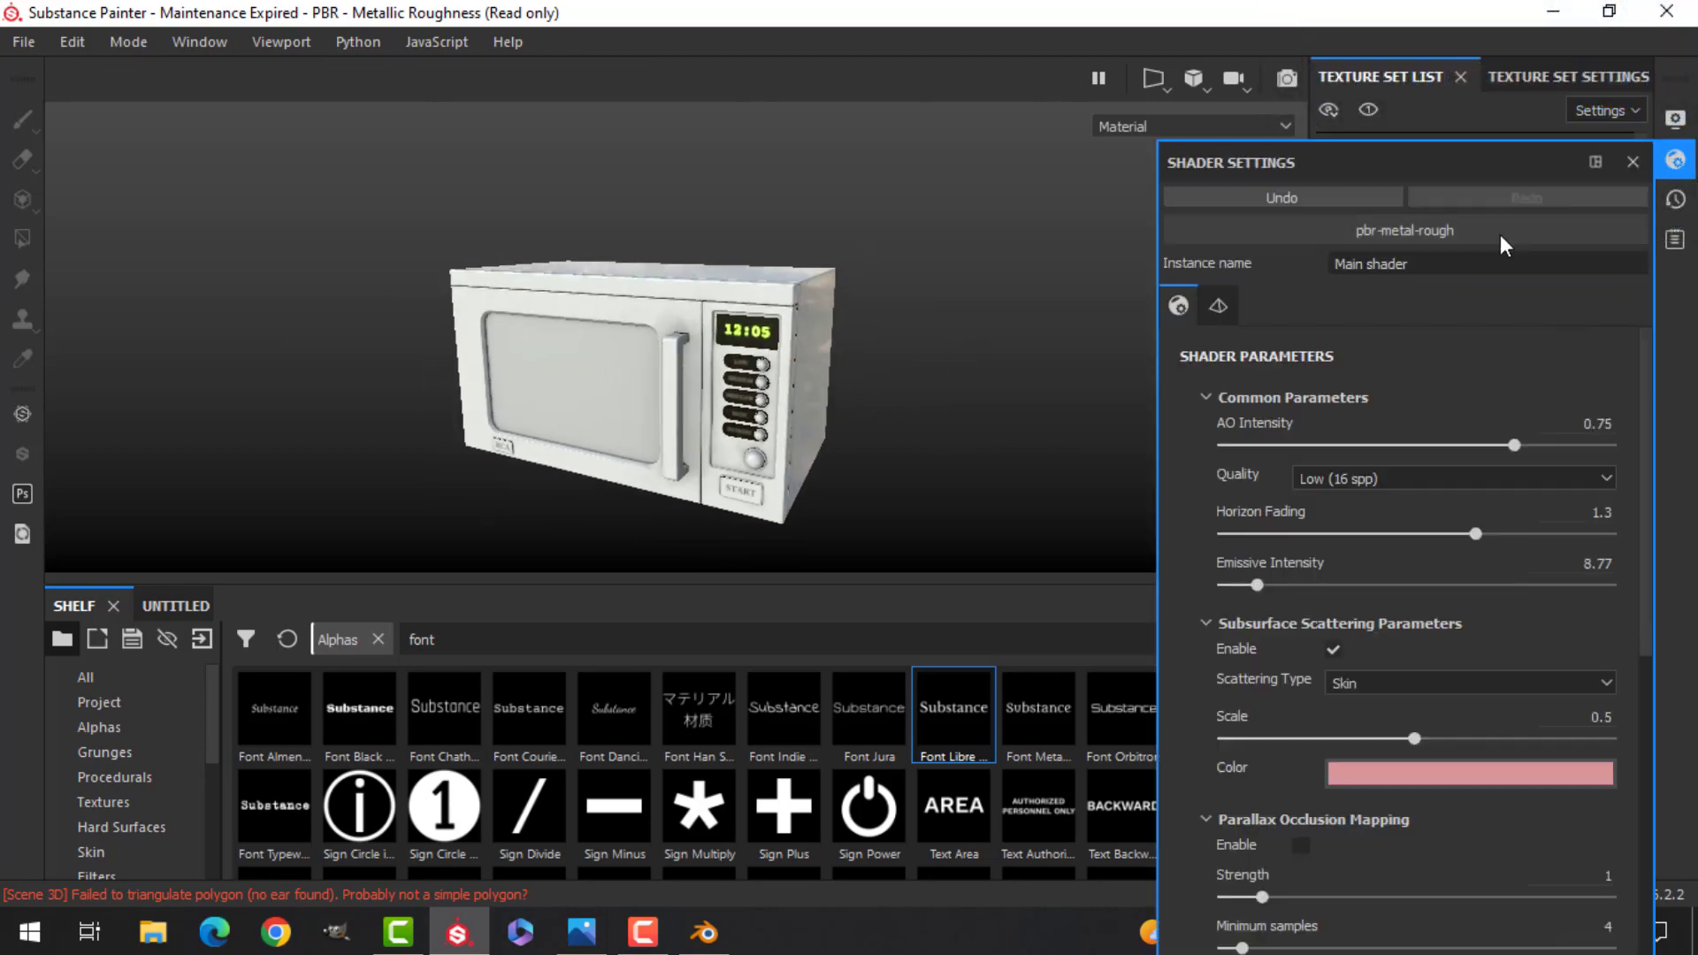
{"action": "left_click", "coordinate": [1435, 232]}
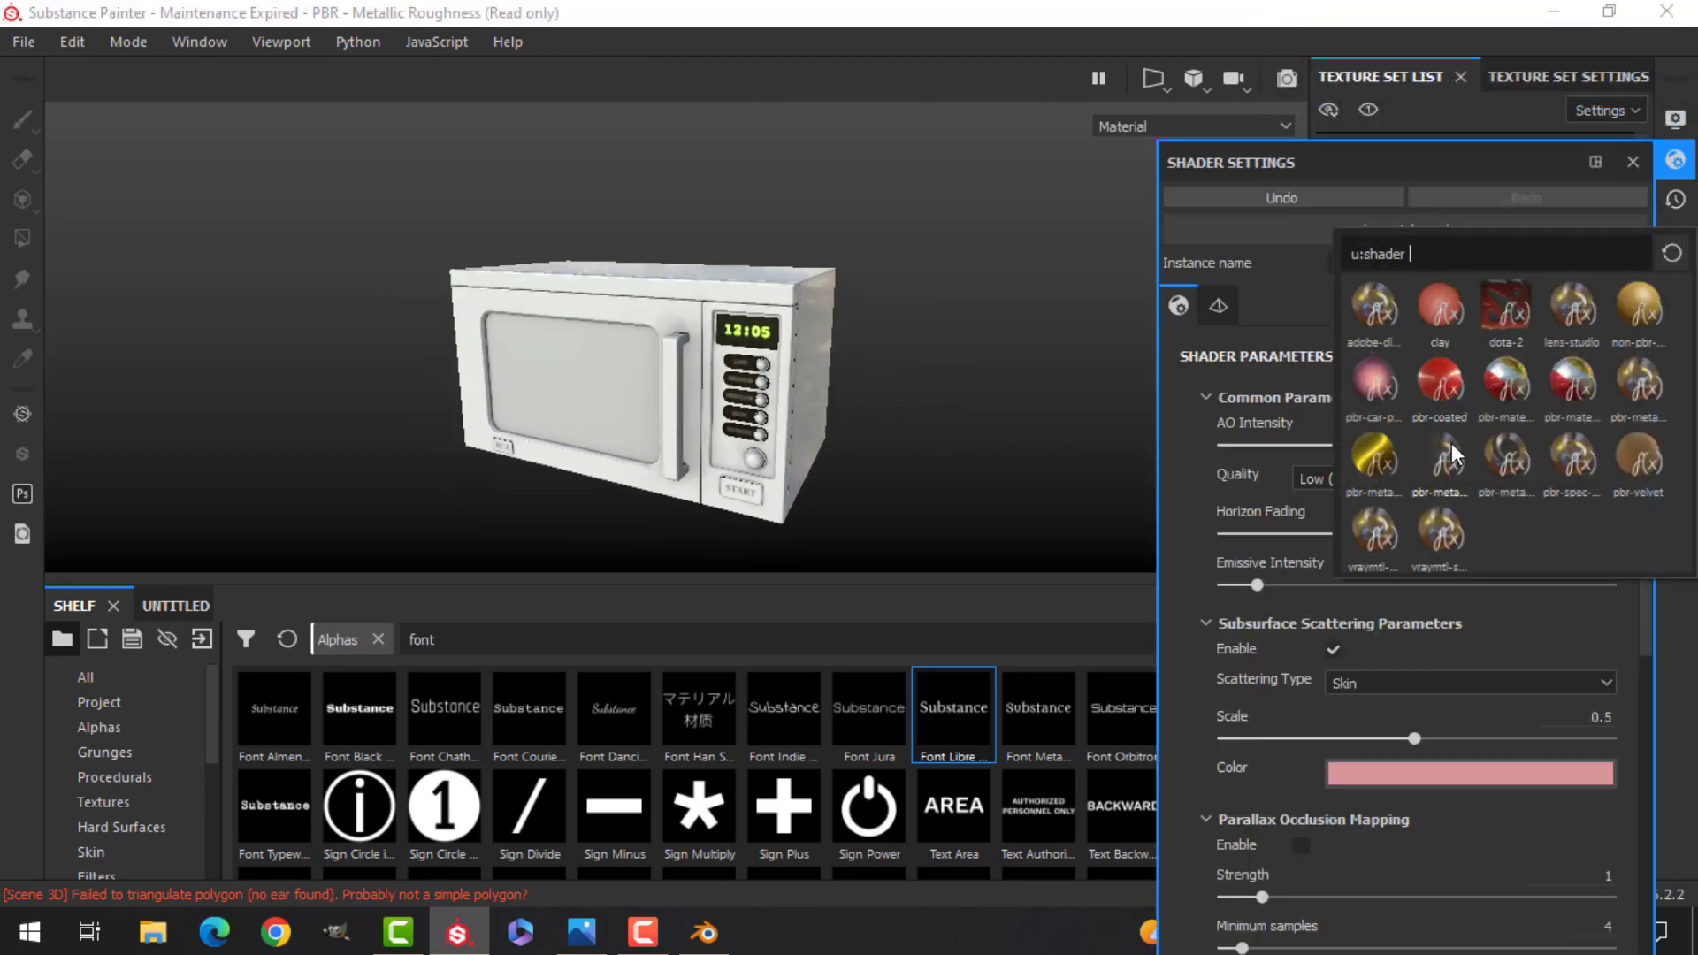
{"action": "left_click", "coordinate": [1450, 462]}
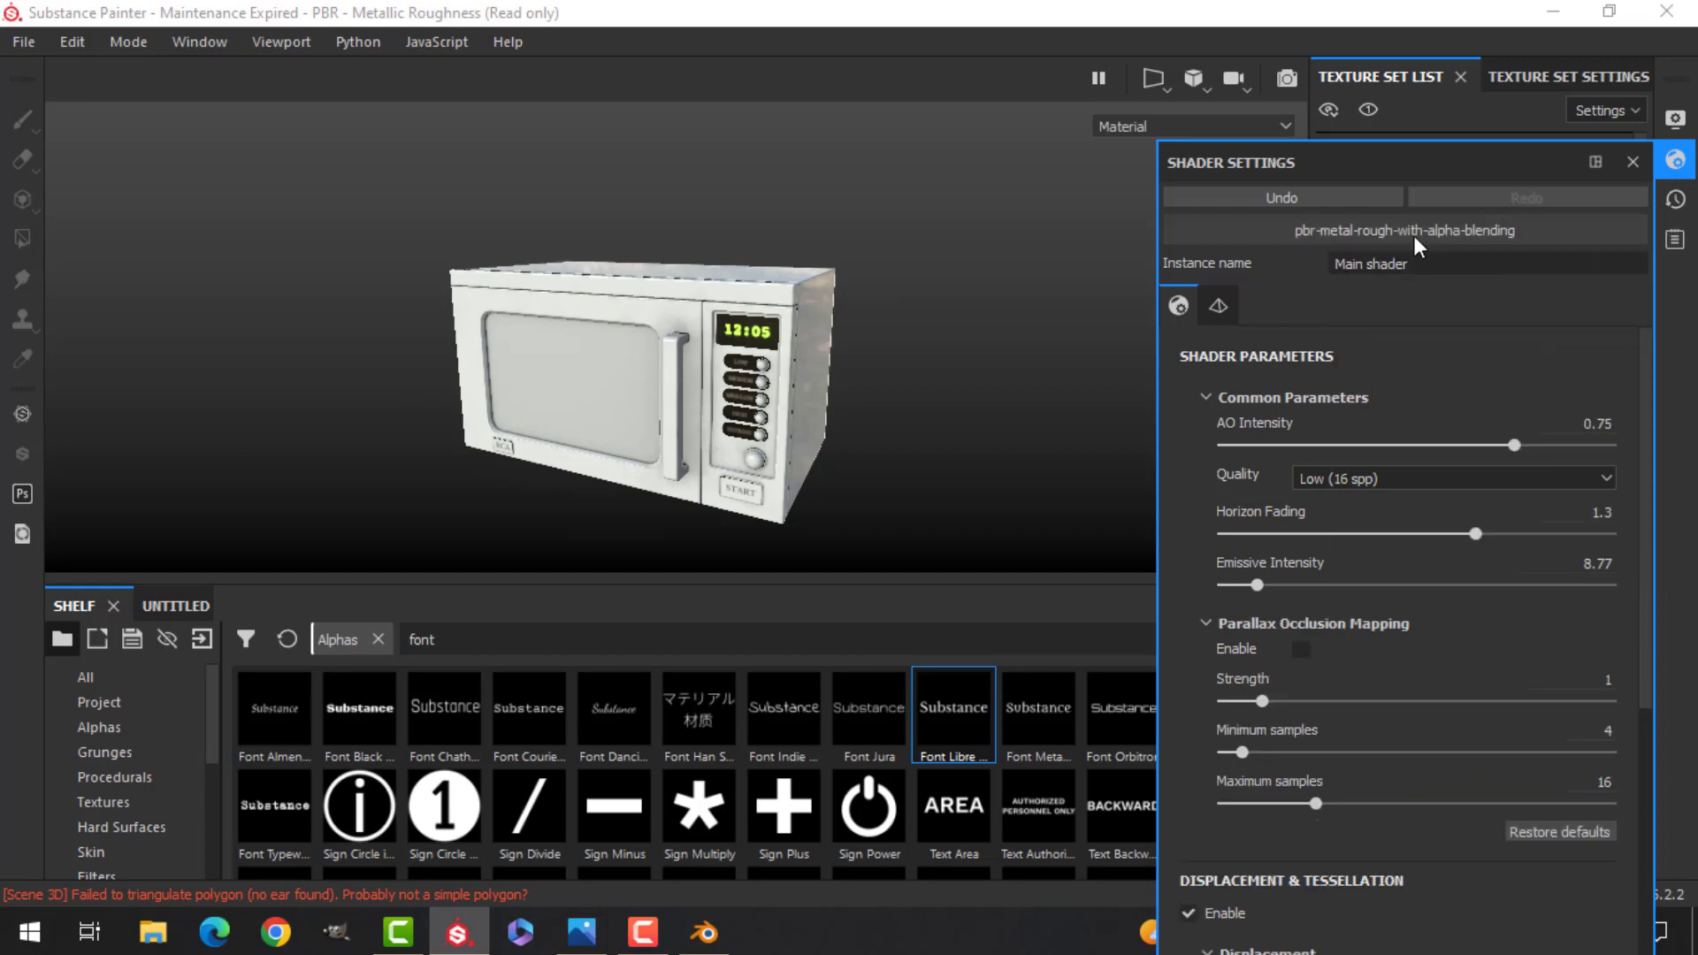
Step: Add an Opacity channel to the Glass texture set and return to the list of texture sets
{"action": "left_click", "coordinate": [1540, 76]}
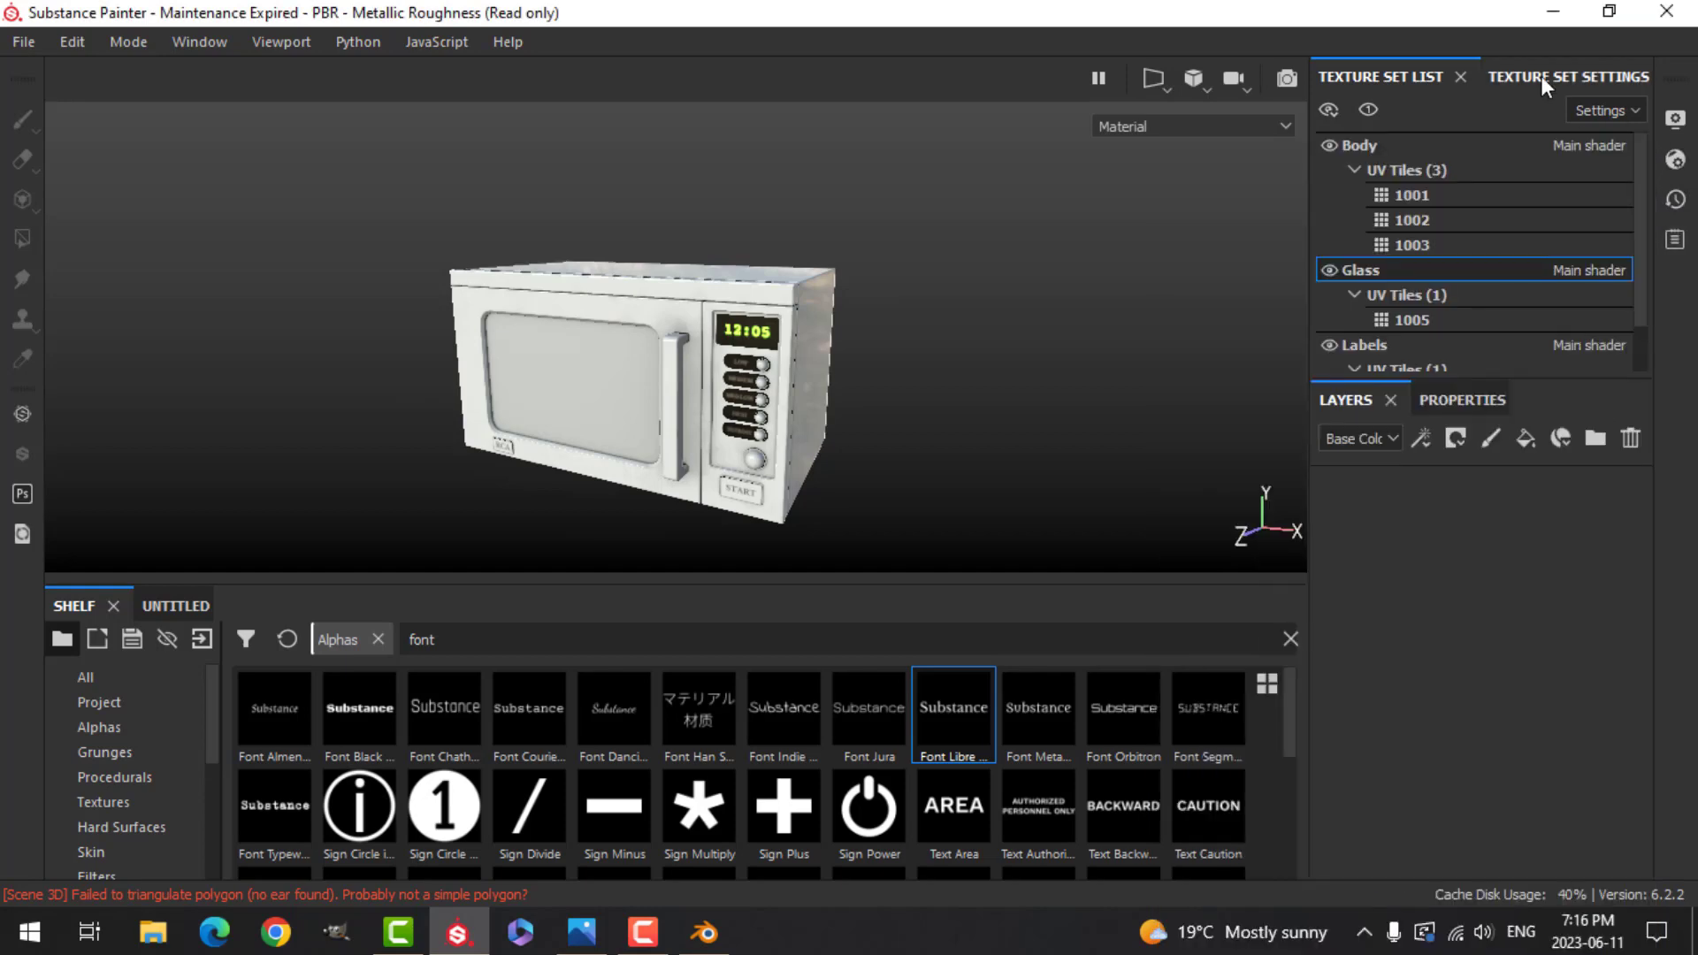
{"action": "left_click", "coordinate": [1608, 195]}
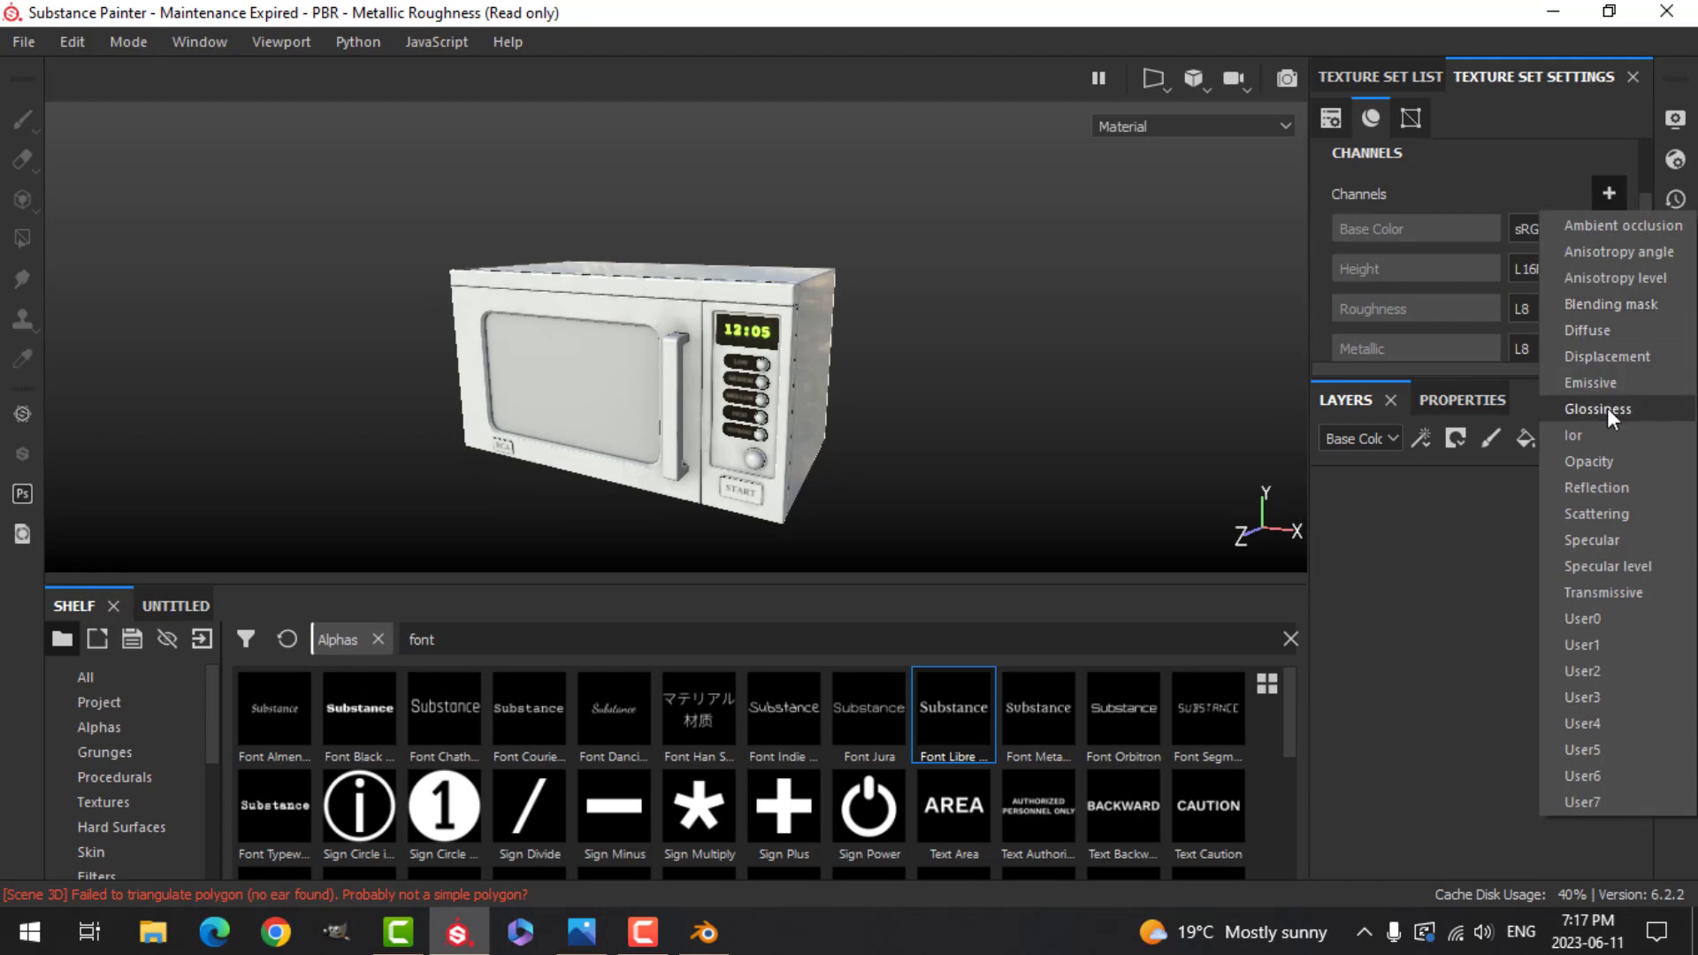
{"action": "left_click", "coordinate": [1608, 464]}
{"action": "left_click_drag", "start_coordinate": [1211, 447], "coordinate": [832, 396], "text": "alt"}
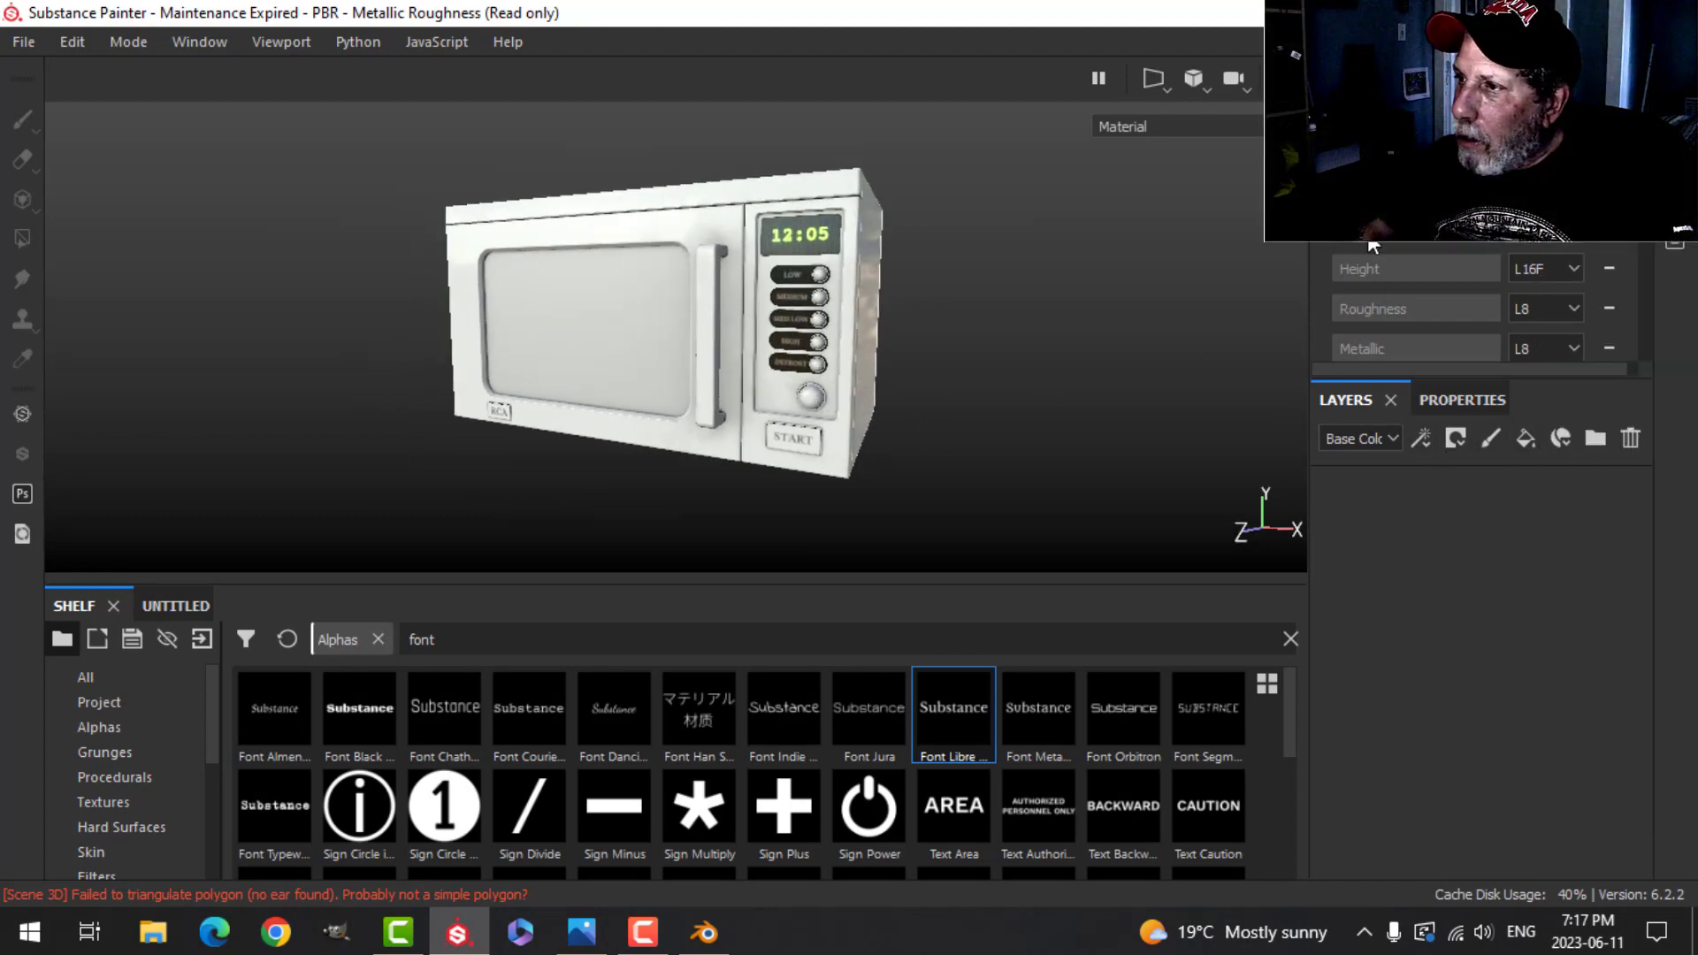
{"action": "left_click", "coordinate": [1376, 77]}
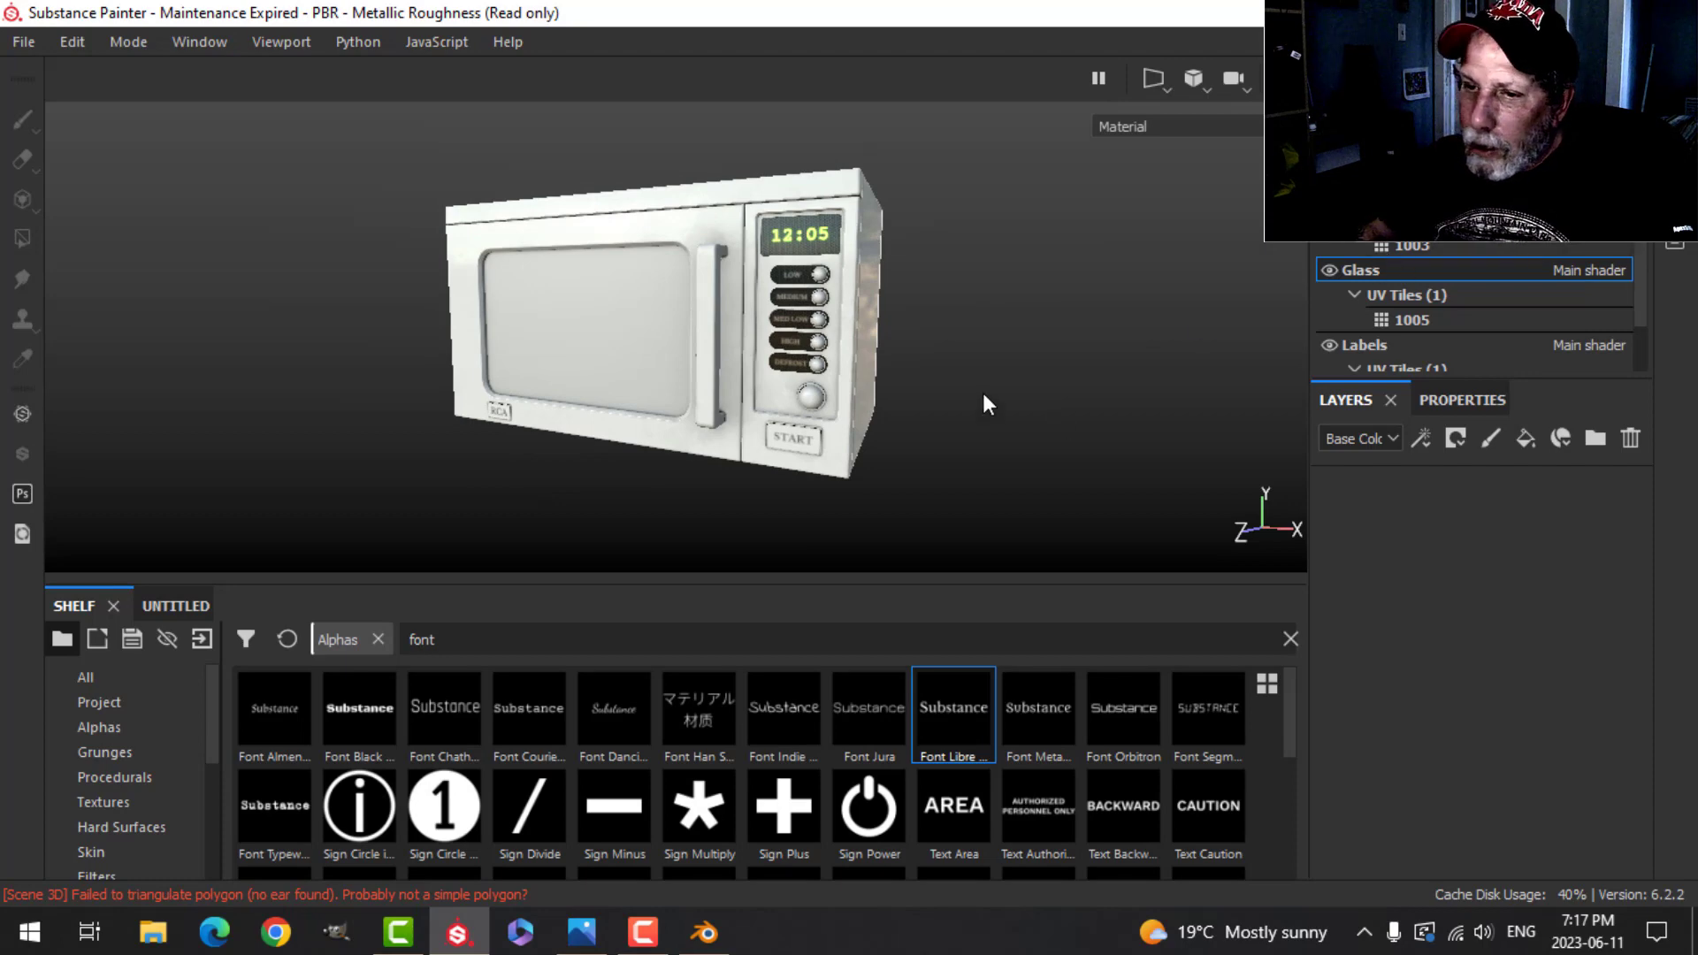
Step: Search the smart materials for GLASS and add the Glass dirty material to the Glass texture set's layer stack
{"action": "left_click_drag", "start_coordinate": [985, 401], "coordinate": [1012, 360], "text": "alt"}
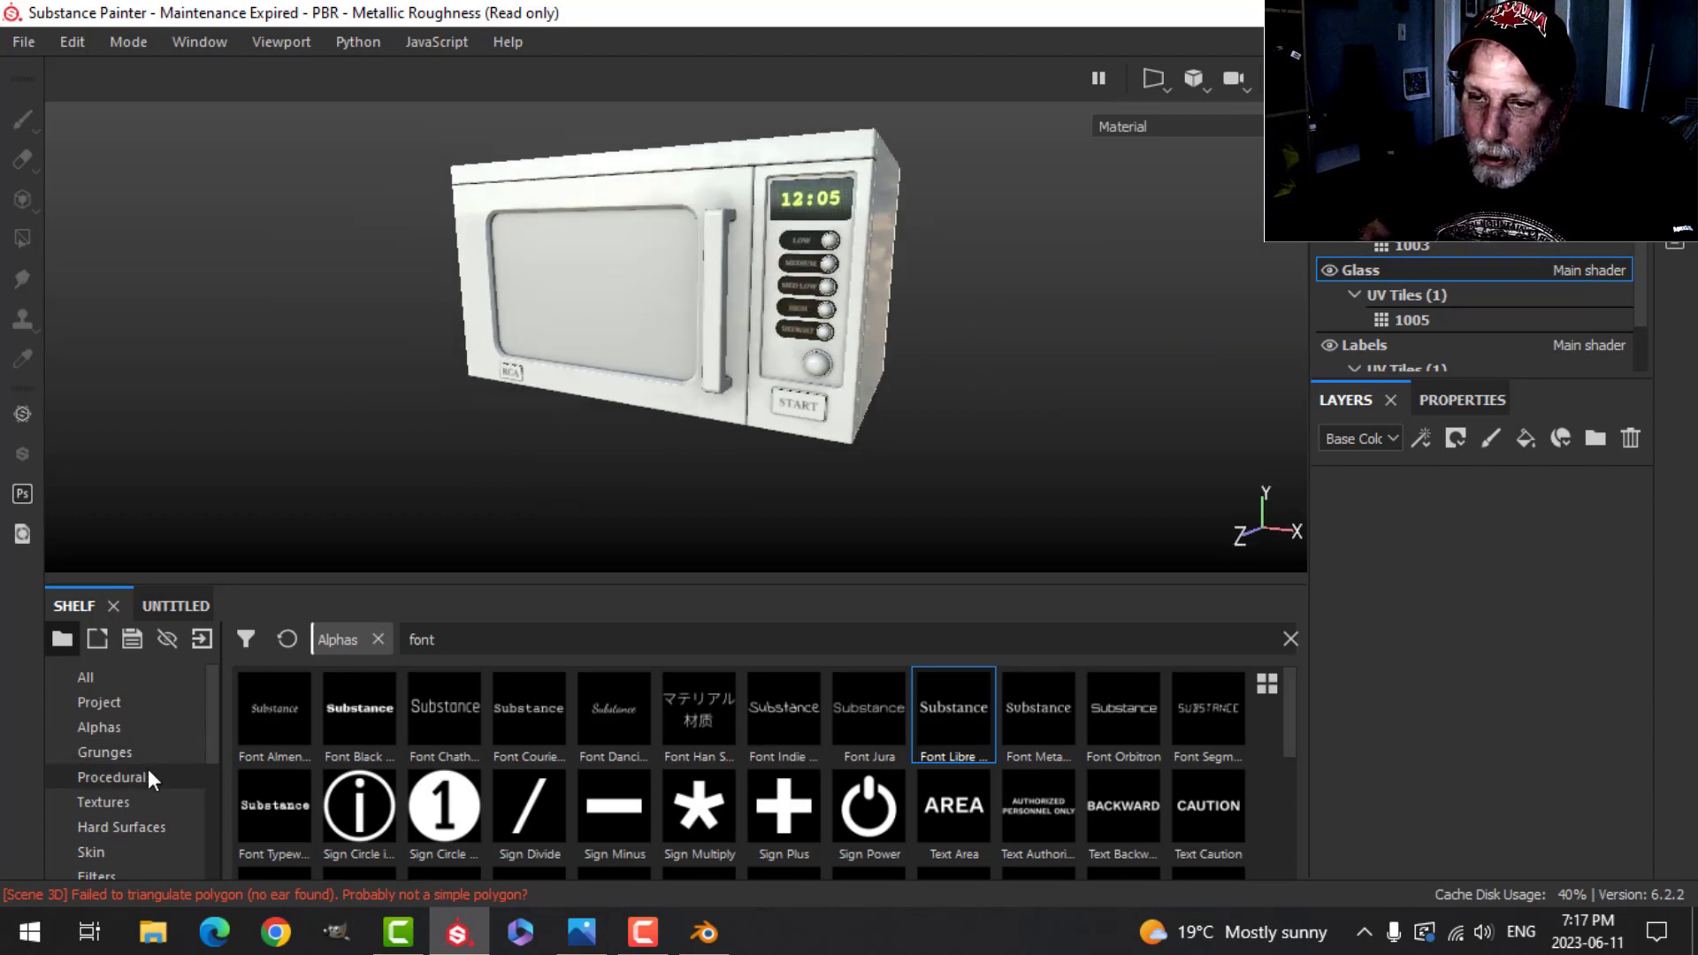
{"action": "scroll", "coordinate": [131, 773], "scroll_direction": "down", "scroll_amount": 3}
{"action": "left_click", "coordinate": [137, 850]}
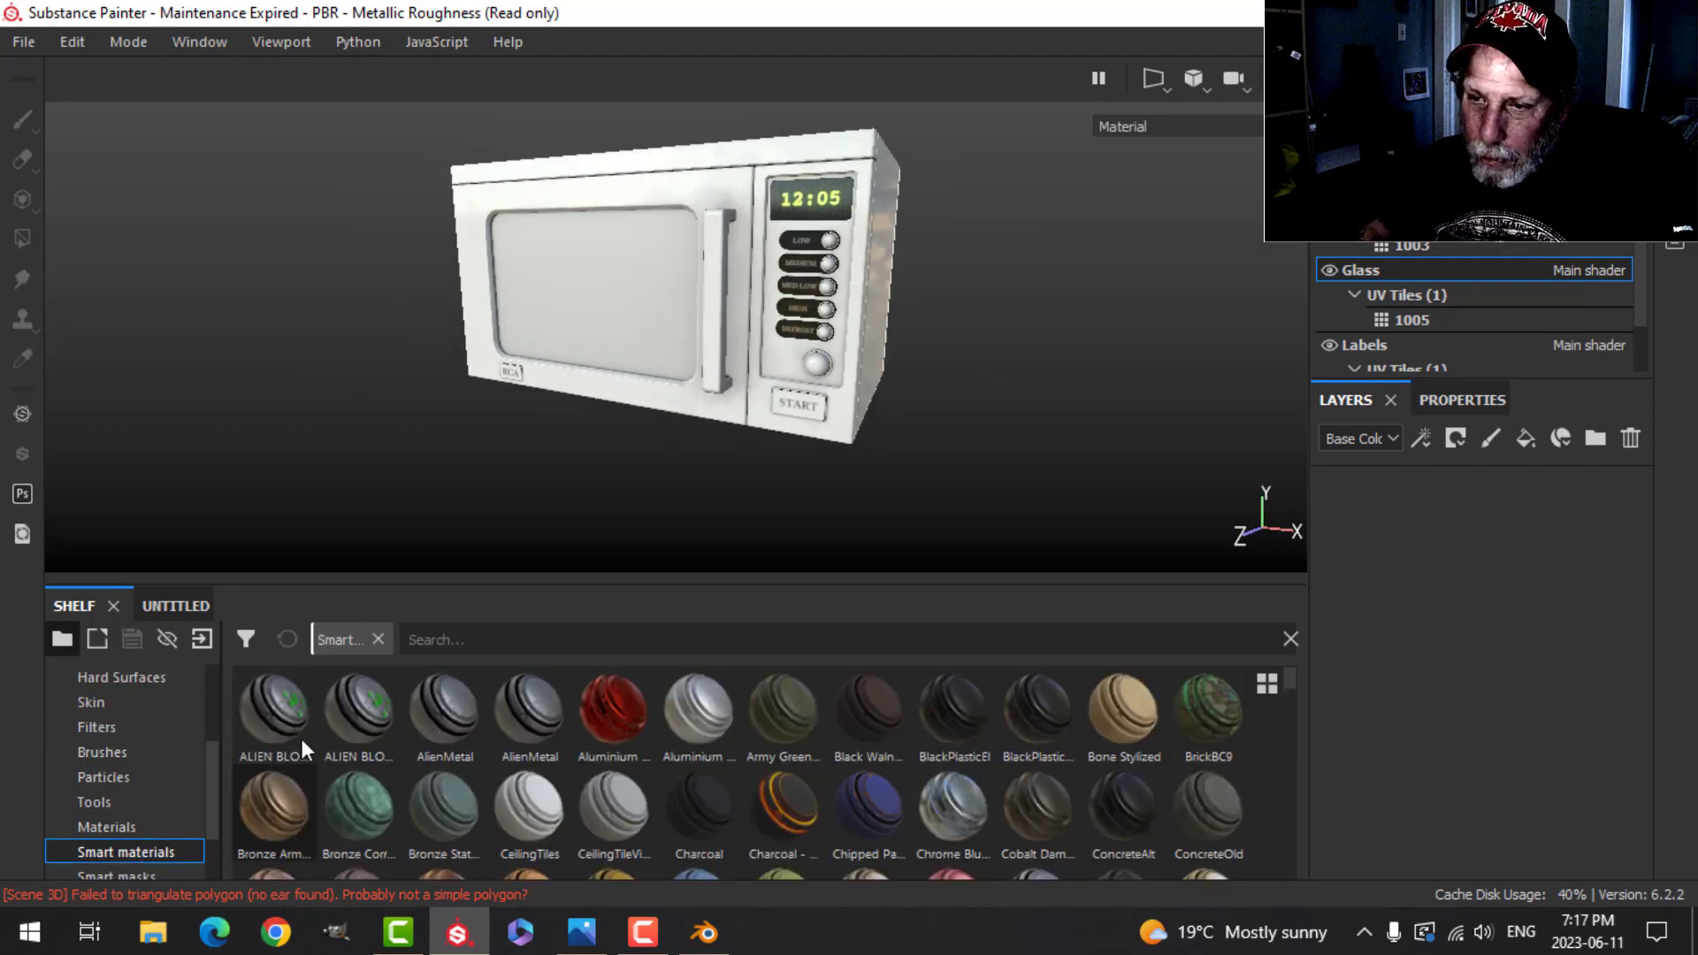
{"action": "left_click", "coordinate": [451, 637]}
{"action": "type", "text": "GLASS"}
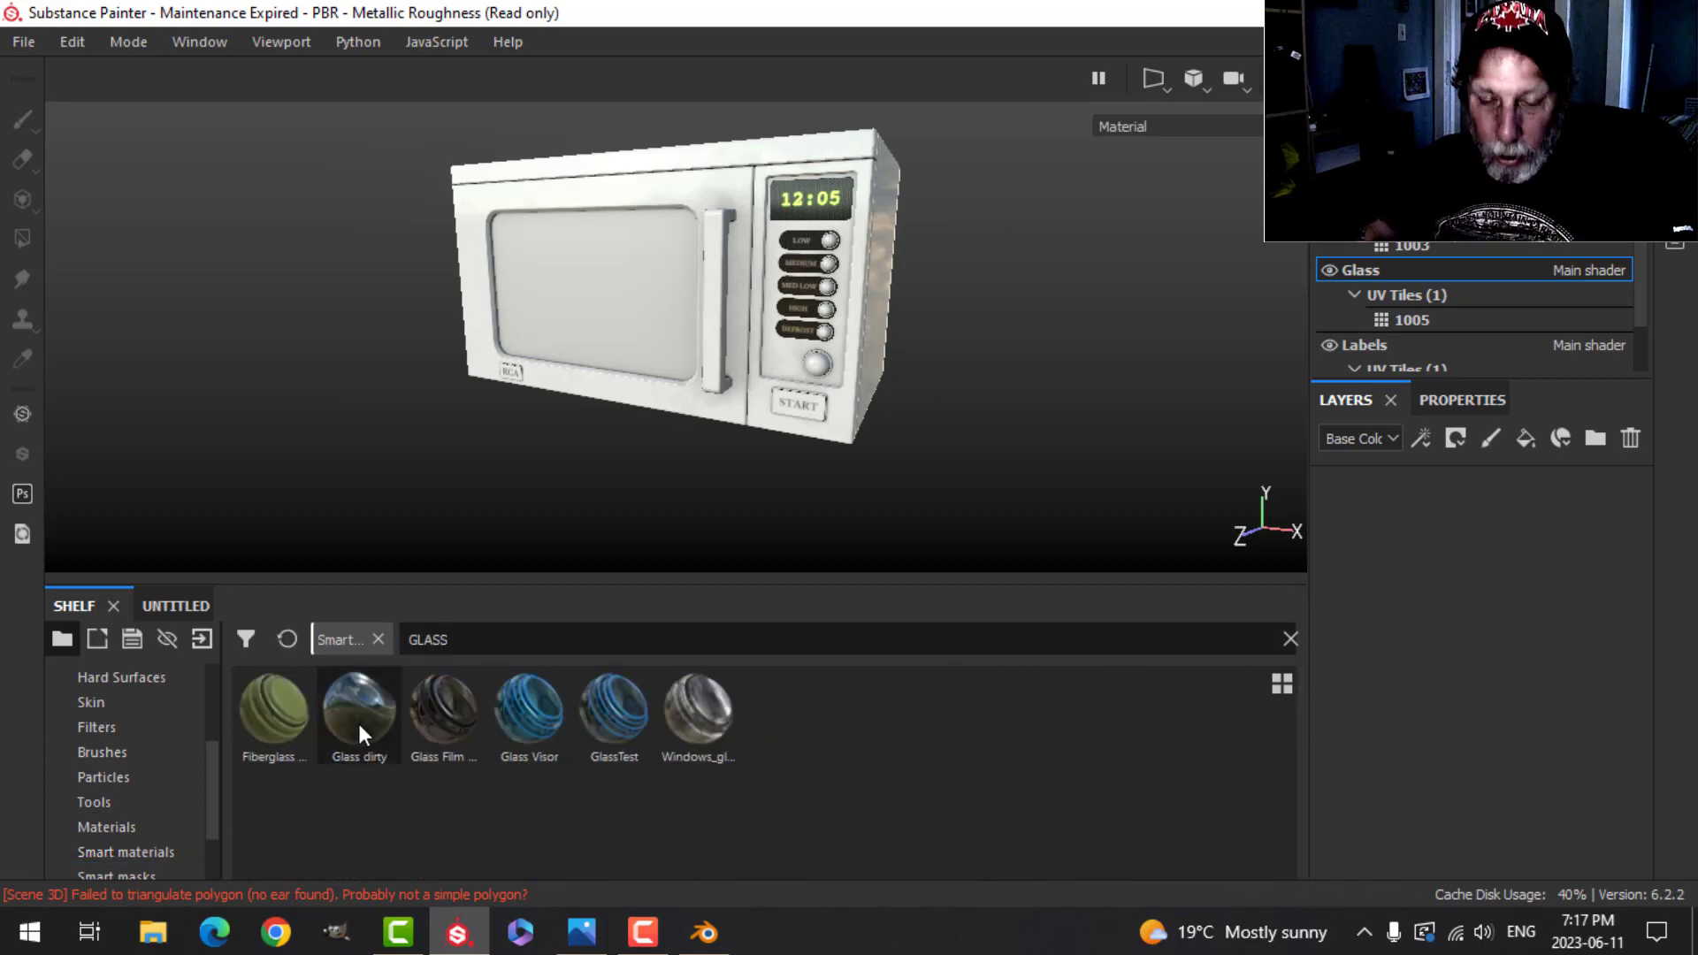
{"action": "mouse_move", "coordinate": [359, 727]}
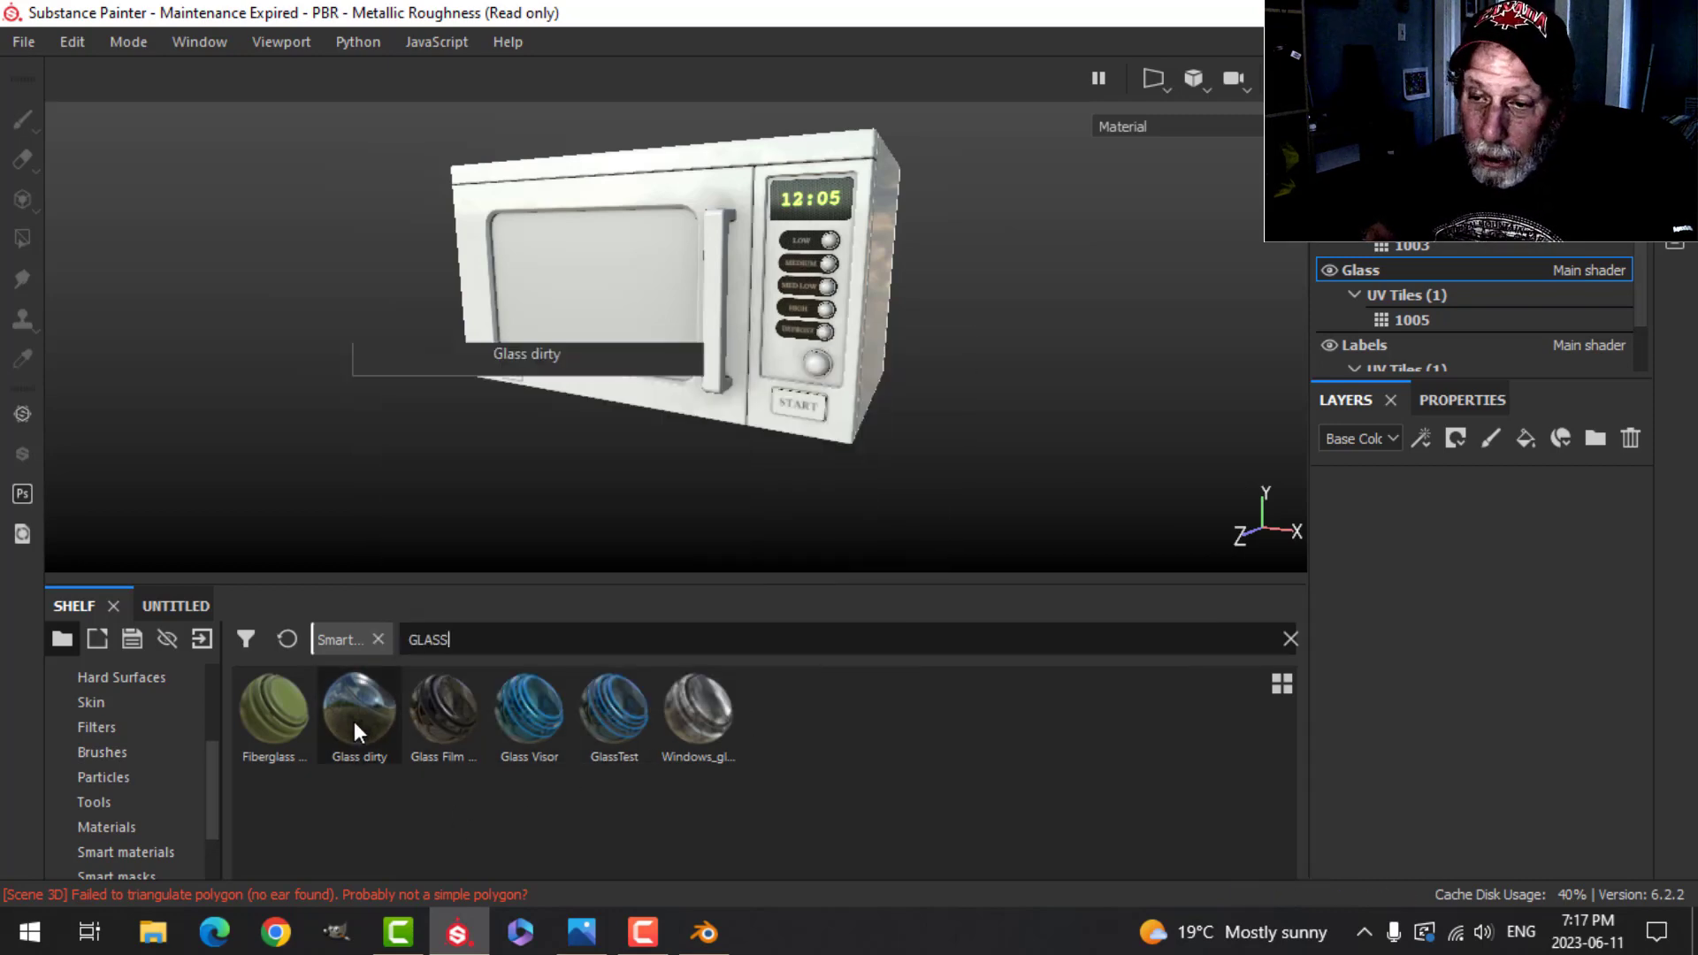
{"action": "left_click_drag", "start_coordinate": [353, 720], "coordinate": [1389, 527]}
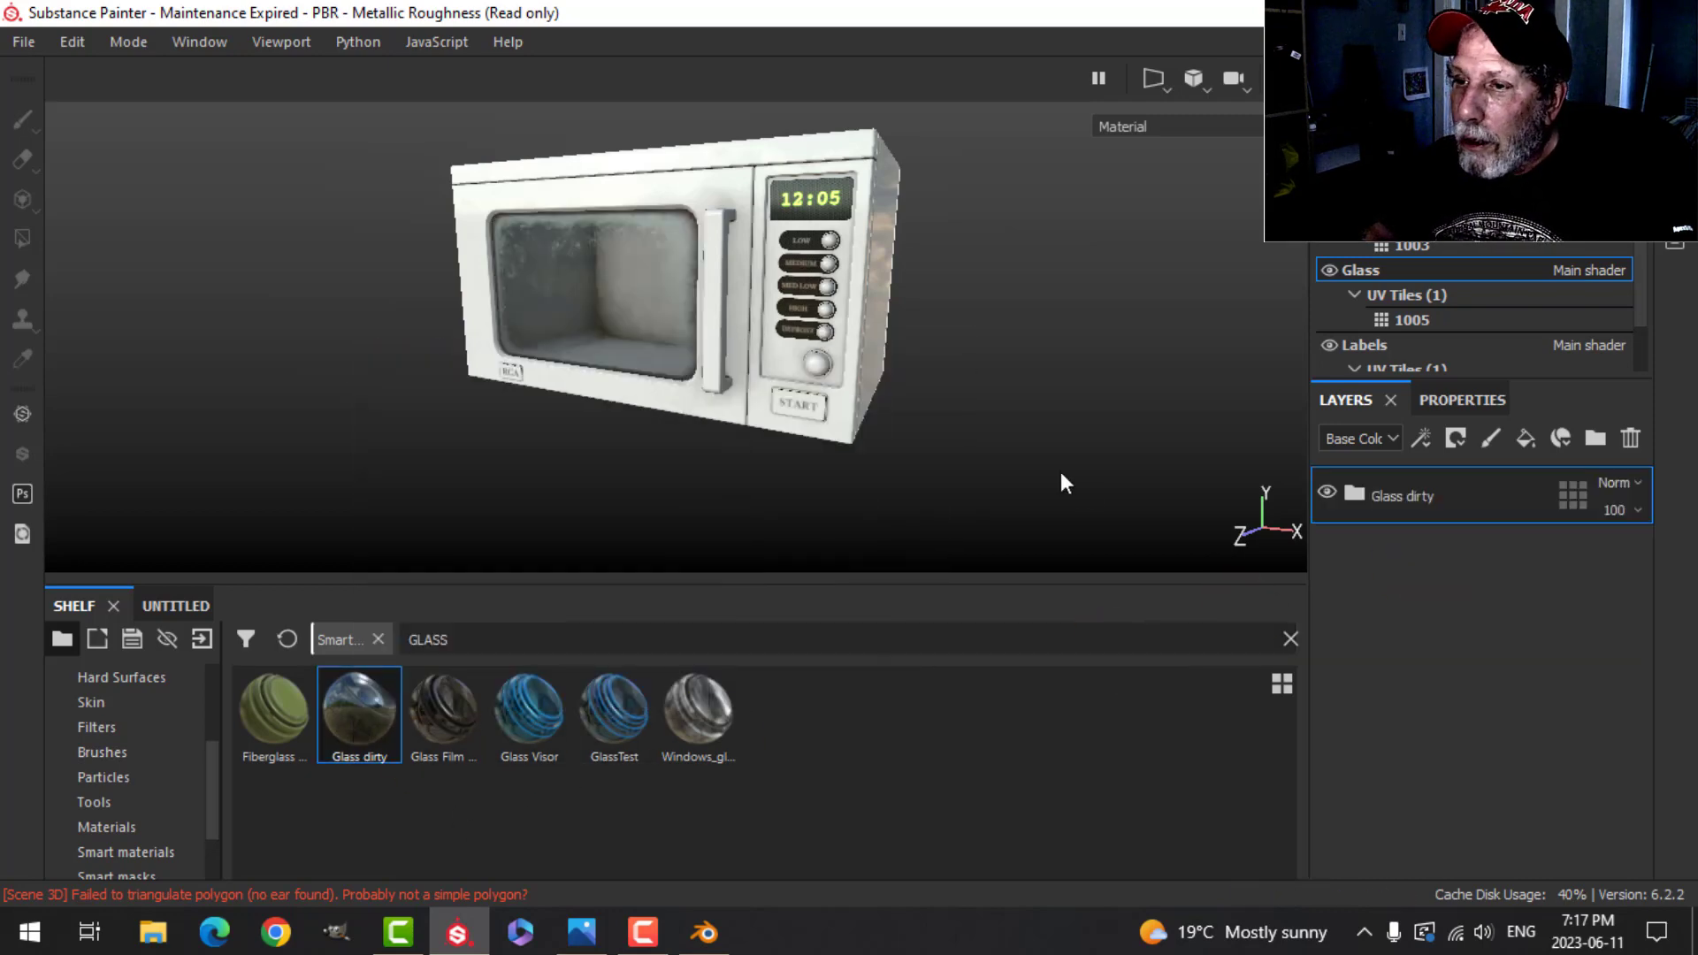
Step: Examine the dirty glass door from several angles and look through the layers inside the Glass dirty folder
{"action": "scroll", "coordinate": [875, 417], "scroll_direction": "up", "scroll_amount": 3}
{"action": "left_click_drag", "start_coordinate": [736, 405], "coordinate": [903, 382], "text": "alt"}
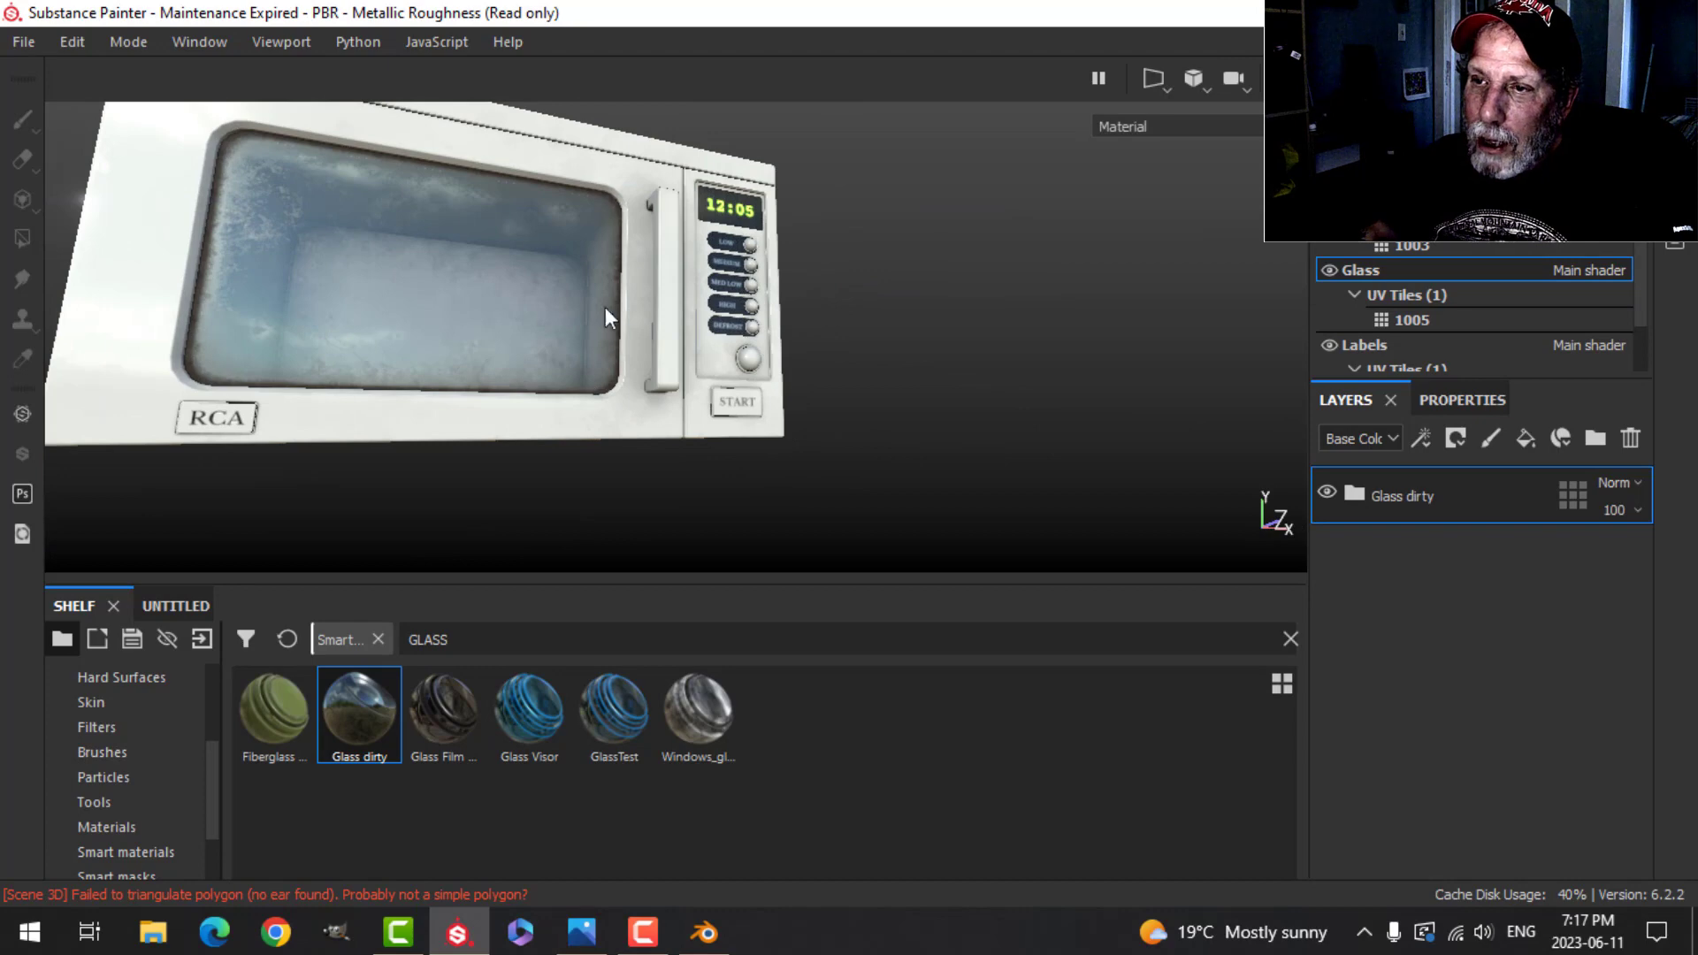
{"action": "left_click_drag", "start_coordinate": [605, 306], "coordinate": [468, 376], "text": "alt"}
{"action": "left_click", "coordinate": [1347, 495]}
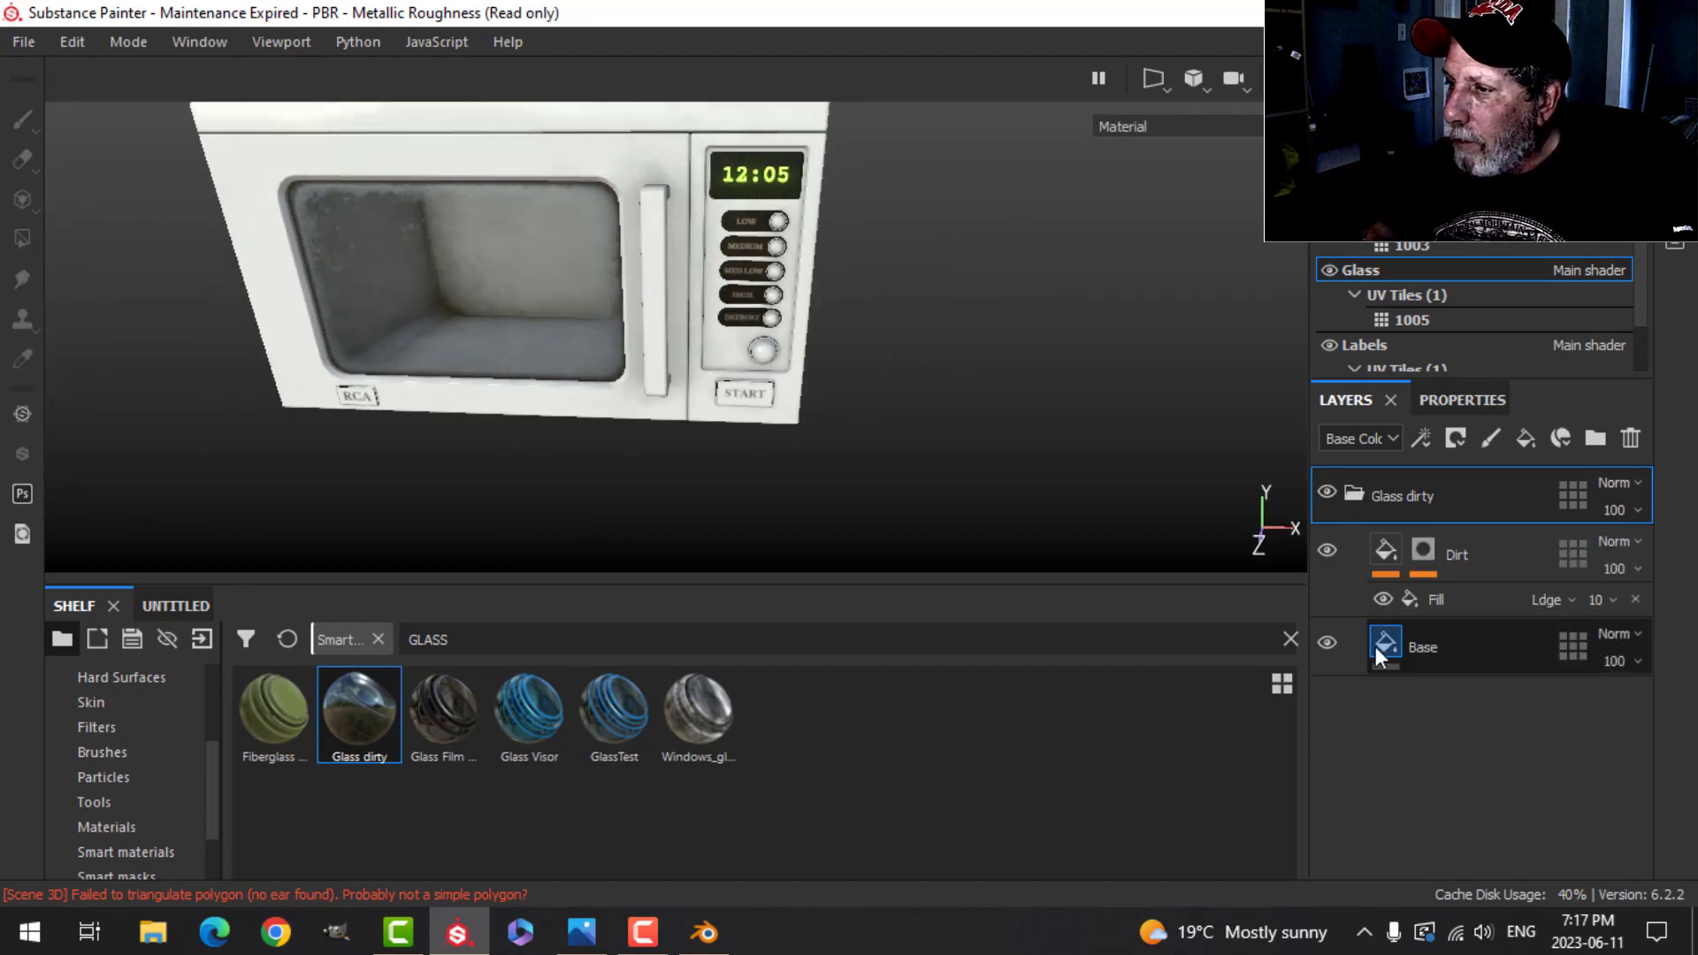
{"action": "left_click", "coordinate": [1357, 494]}
{"action": "mouse_move", "coordinate": [636, 493]}
{"action": "left_mouse_down", "text": "alt"}
{"action": "mouse_move", "coordinate": [740, 428]}
{"action": "mouse_move", "coordinate": [640, 460]}
{"action": "left_mouse_up", "text": "alt"}
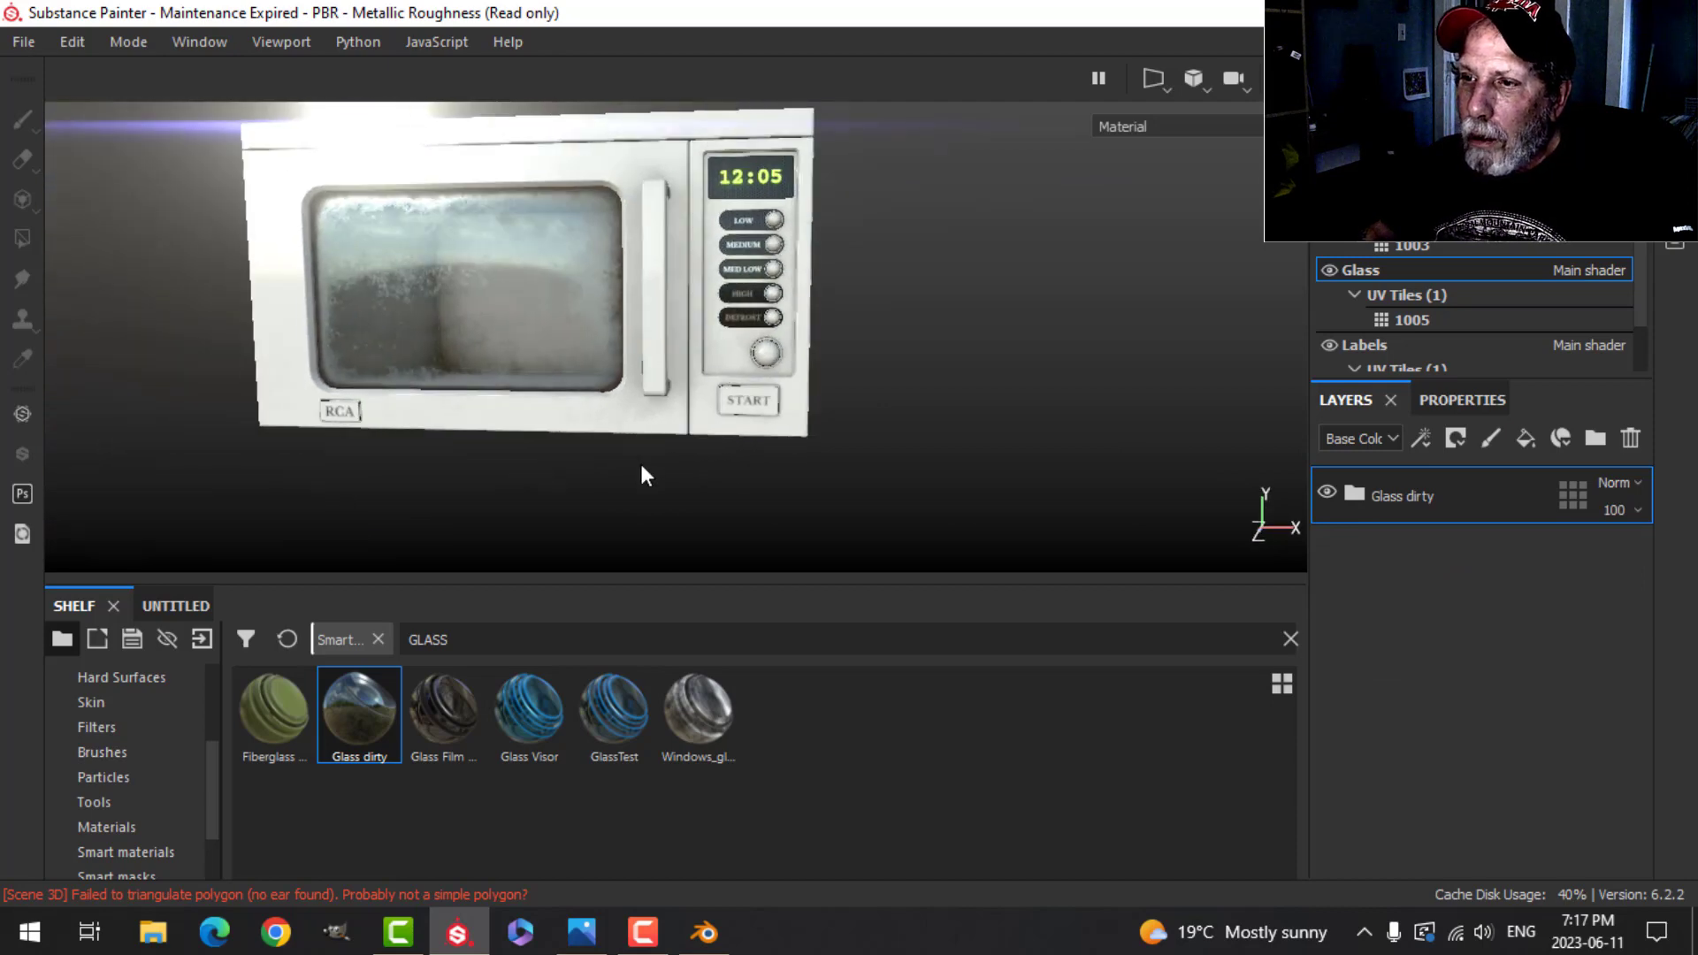
{"action": "scroll", "coordinate": [639, 460], "scroll_direction": "down", "scroll_amount": 2}
{"action": "middle_click_drag", "start_coordinate": [640, 460], "coordinate": [799, 455], "text": "alt"}
{"action": "scroll", "coordinate": [910, 404], "scroll_direction": "up", "scroll_amount": 3}
{"action": "left_click_drag", "start_coordinate": [910, 403], "coordinate": [944, 398], "text": "alt"}
{"action": "scroll", "coordinate": [945, 395], "scroll_direction": "up", "scroll_amount": 4}
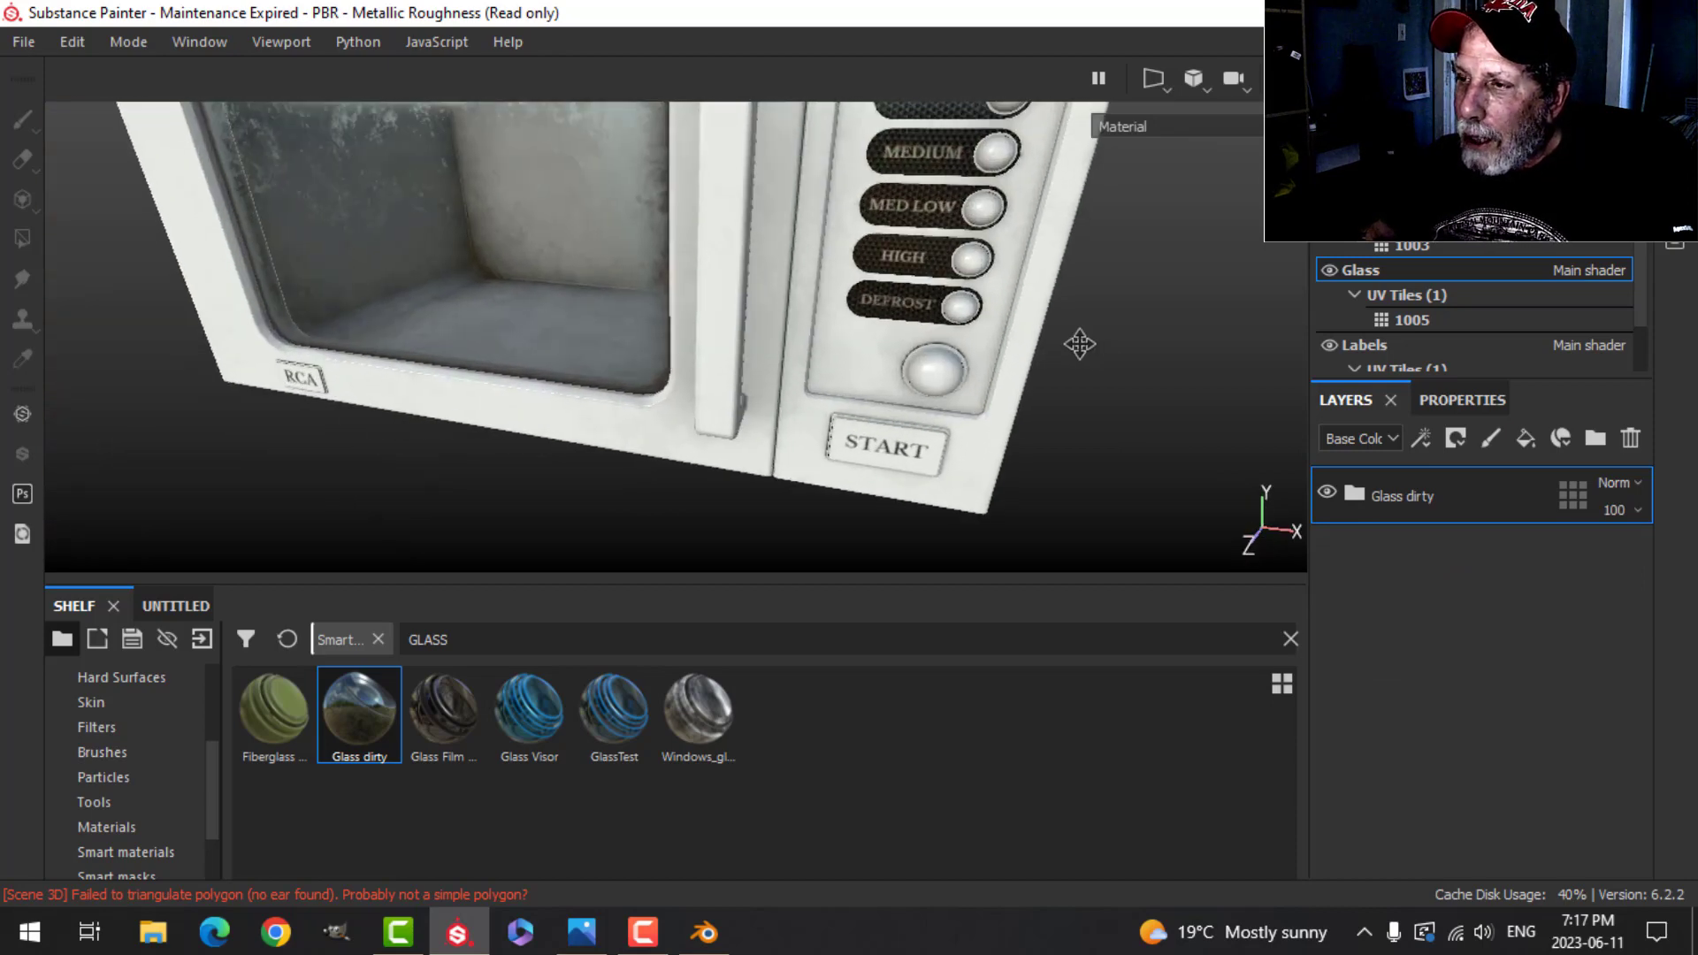
{"action": "middle_click_drag", "start_coordinate": [1080, 345], "coordinate": [970, 409], "text": "alt"}
{"action": "scroll", "coordinate": [969, 405], "scroll_direction": "up", "scroll_amount": 2}
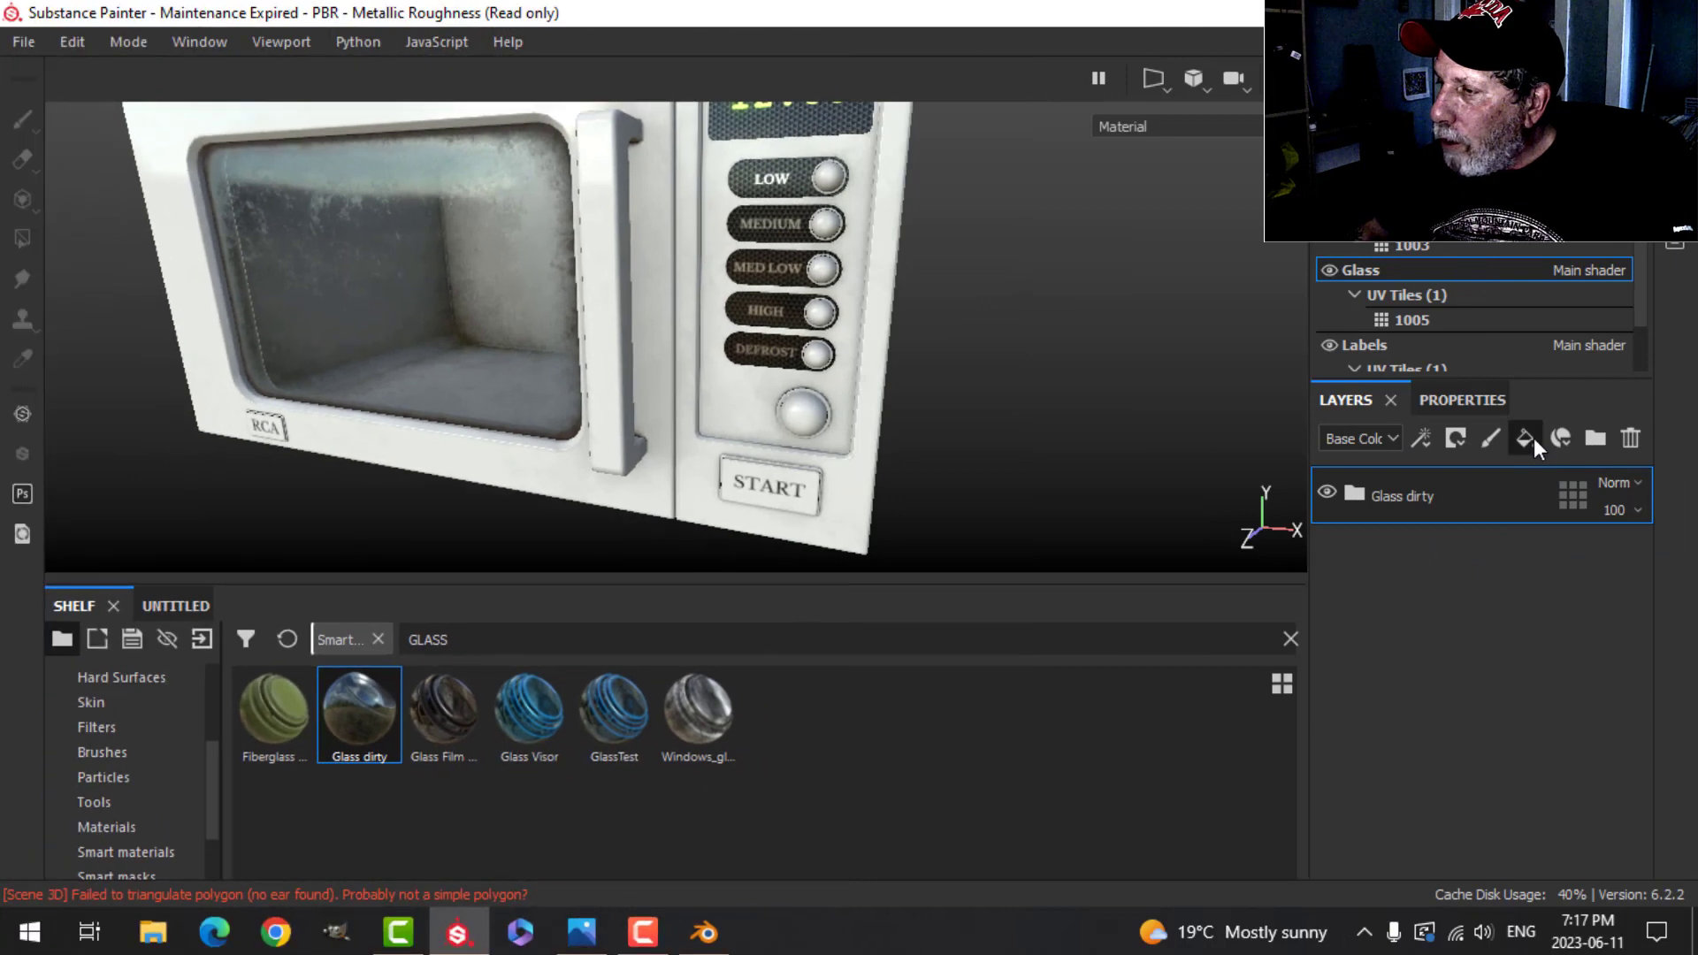
Step: Add a fill layer with a black mask above the Glass dirty folder
{"action": "left_click", "coordinate": [1563, 427]}
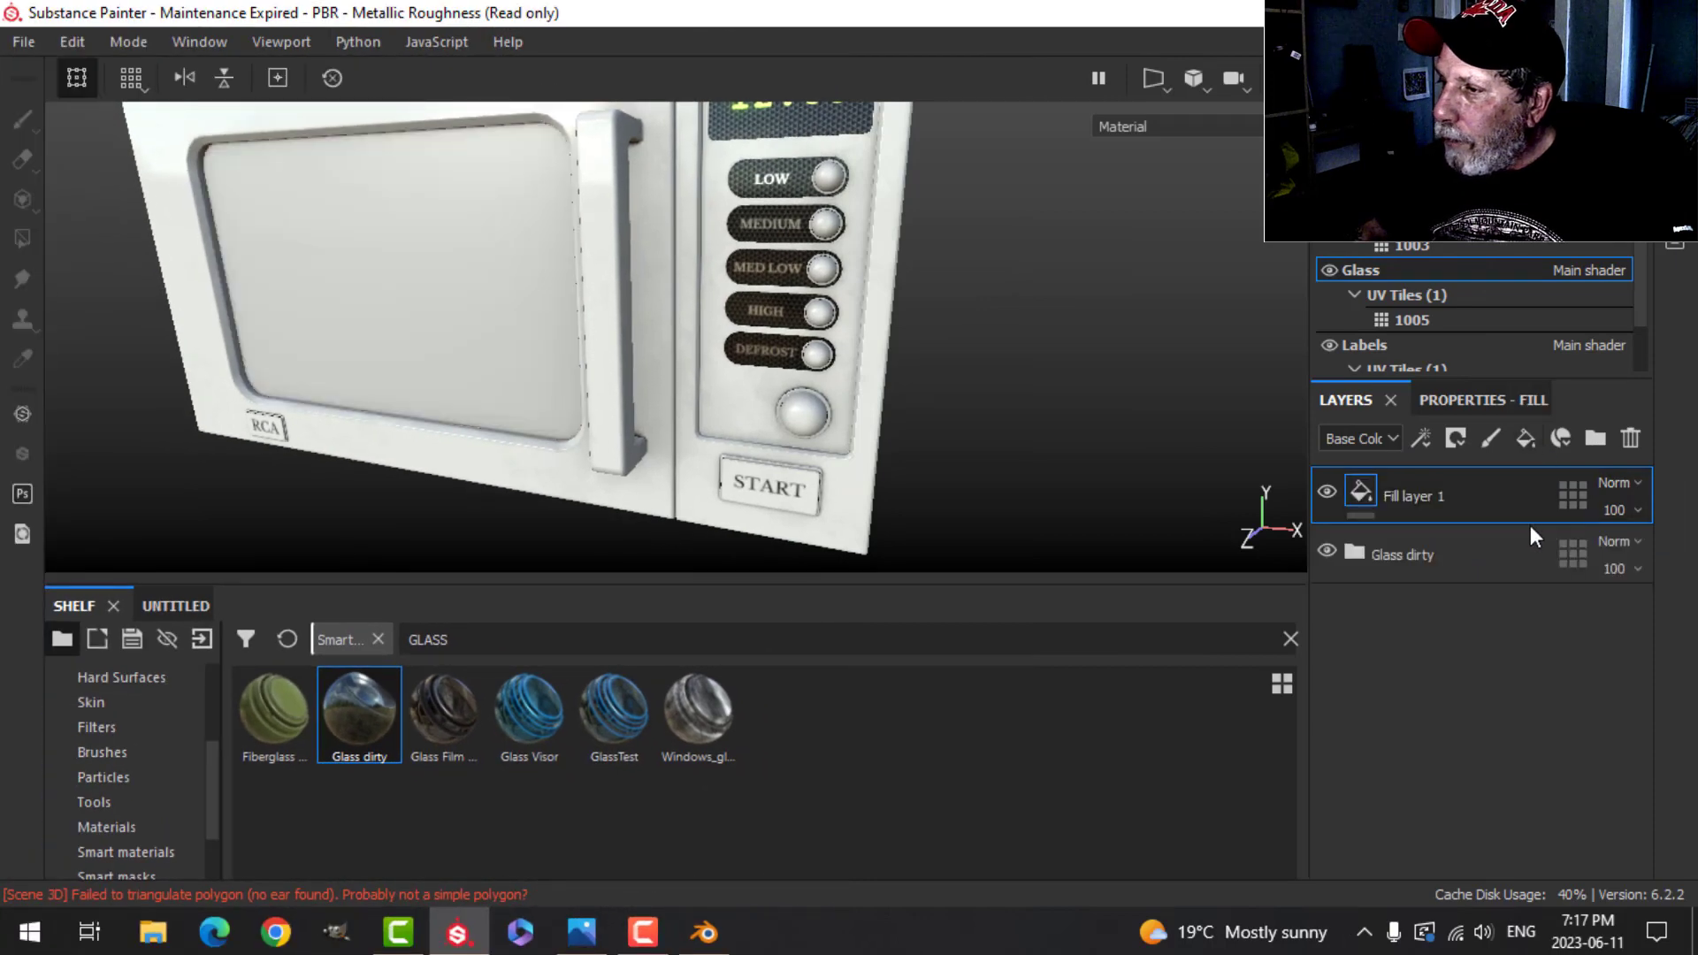
{"action": "left_click", "coordinate": [1456, 437]}
{"action": "left_click", "coordinate": [1490, 489]}
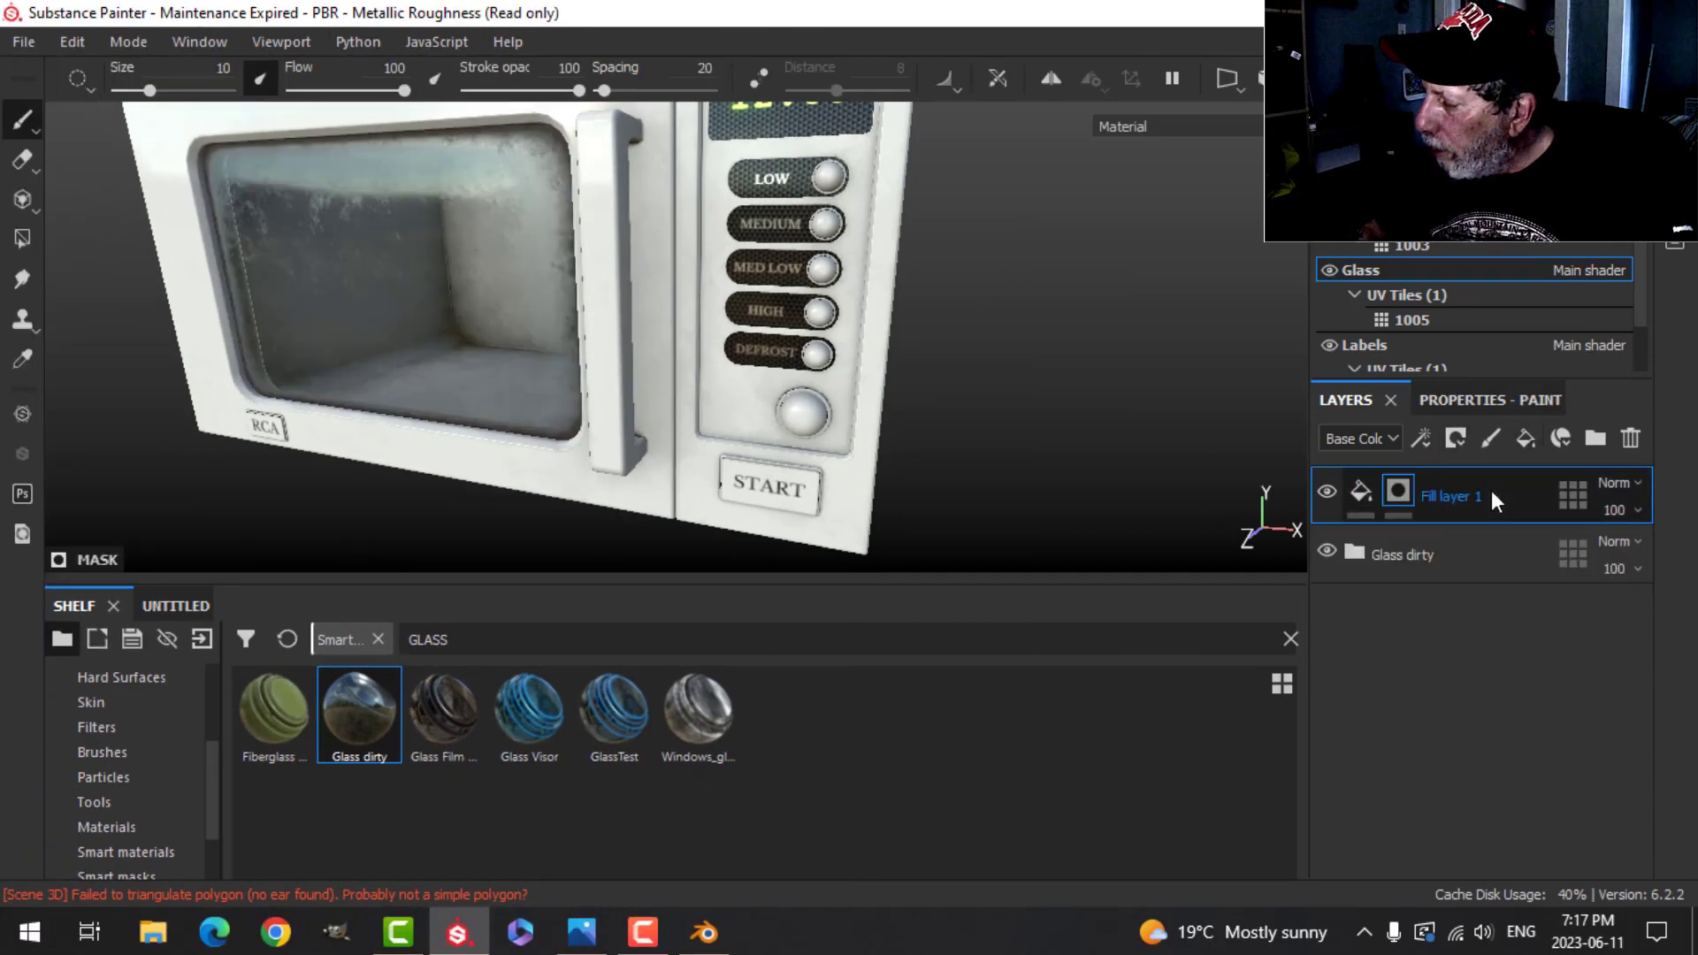
Step: Limit the new fill layer to the metallic and roughness channels and set its roughness to 0.1594
{"action": "left_click", "coordinate": [1364, 491]}
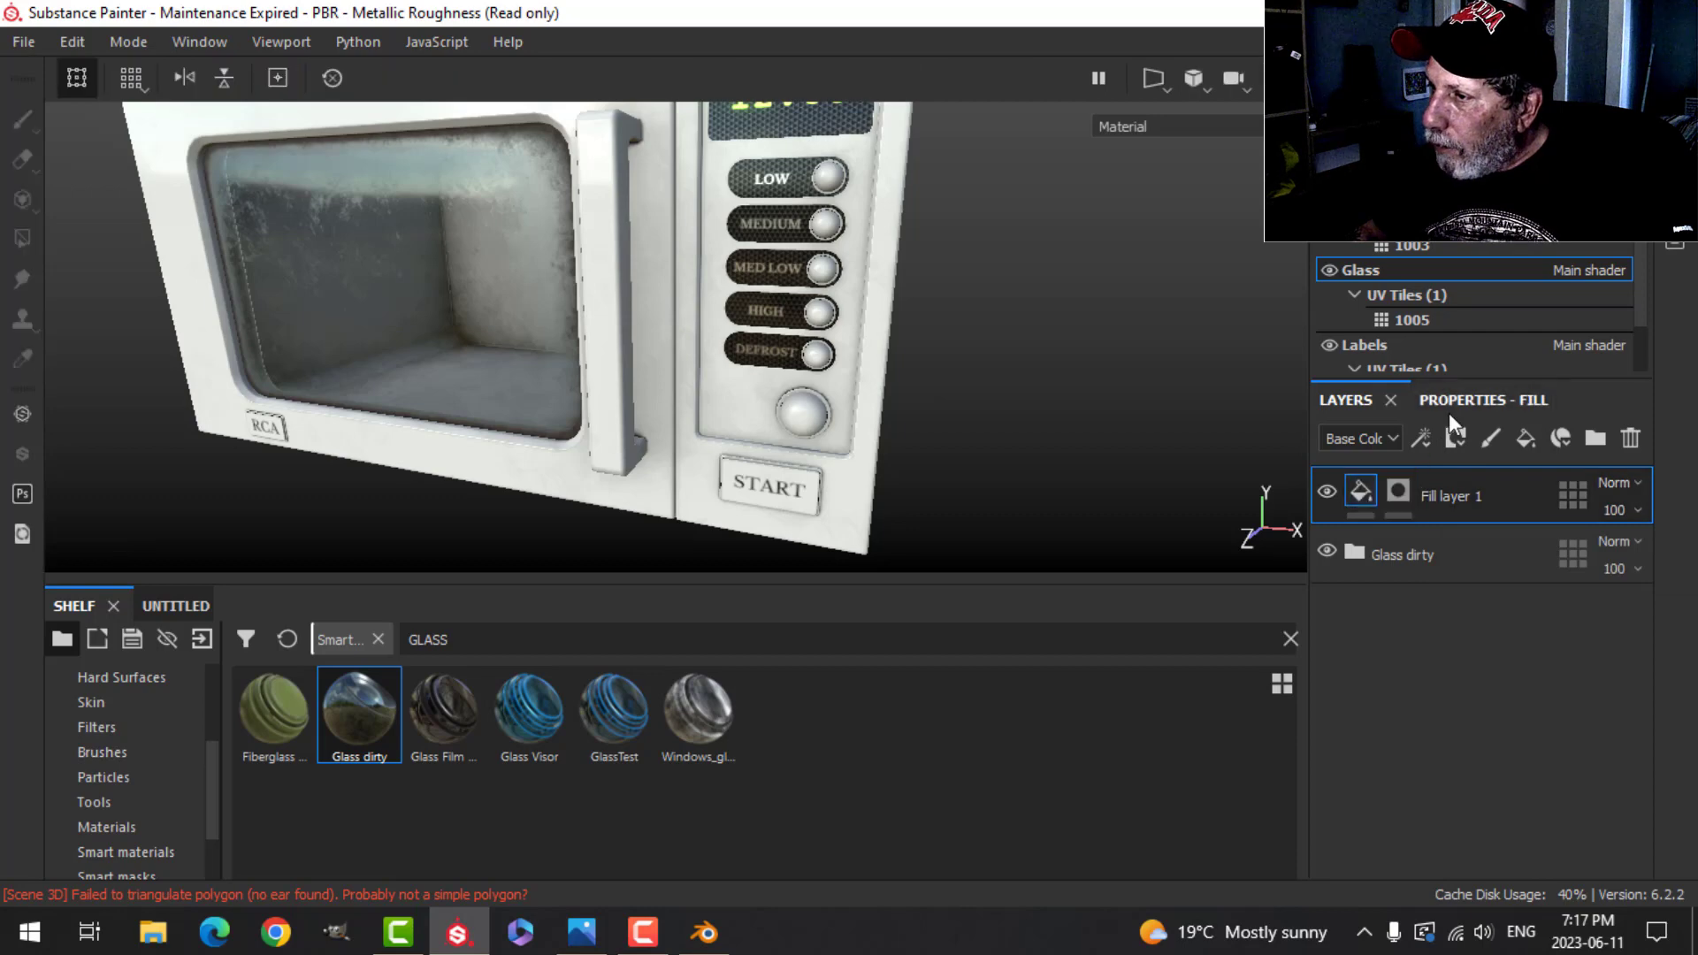
{"action": "left_click", "coordinate": [1361, 555]}
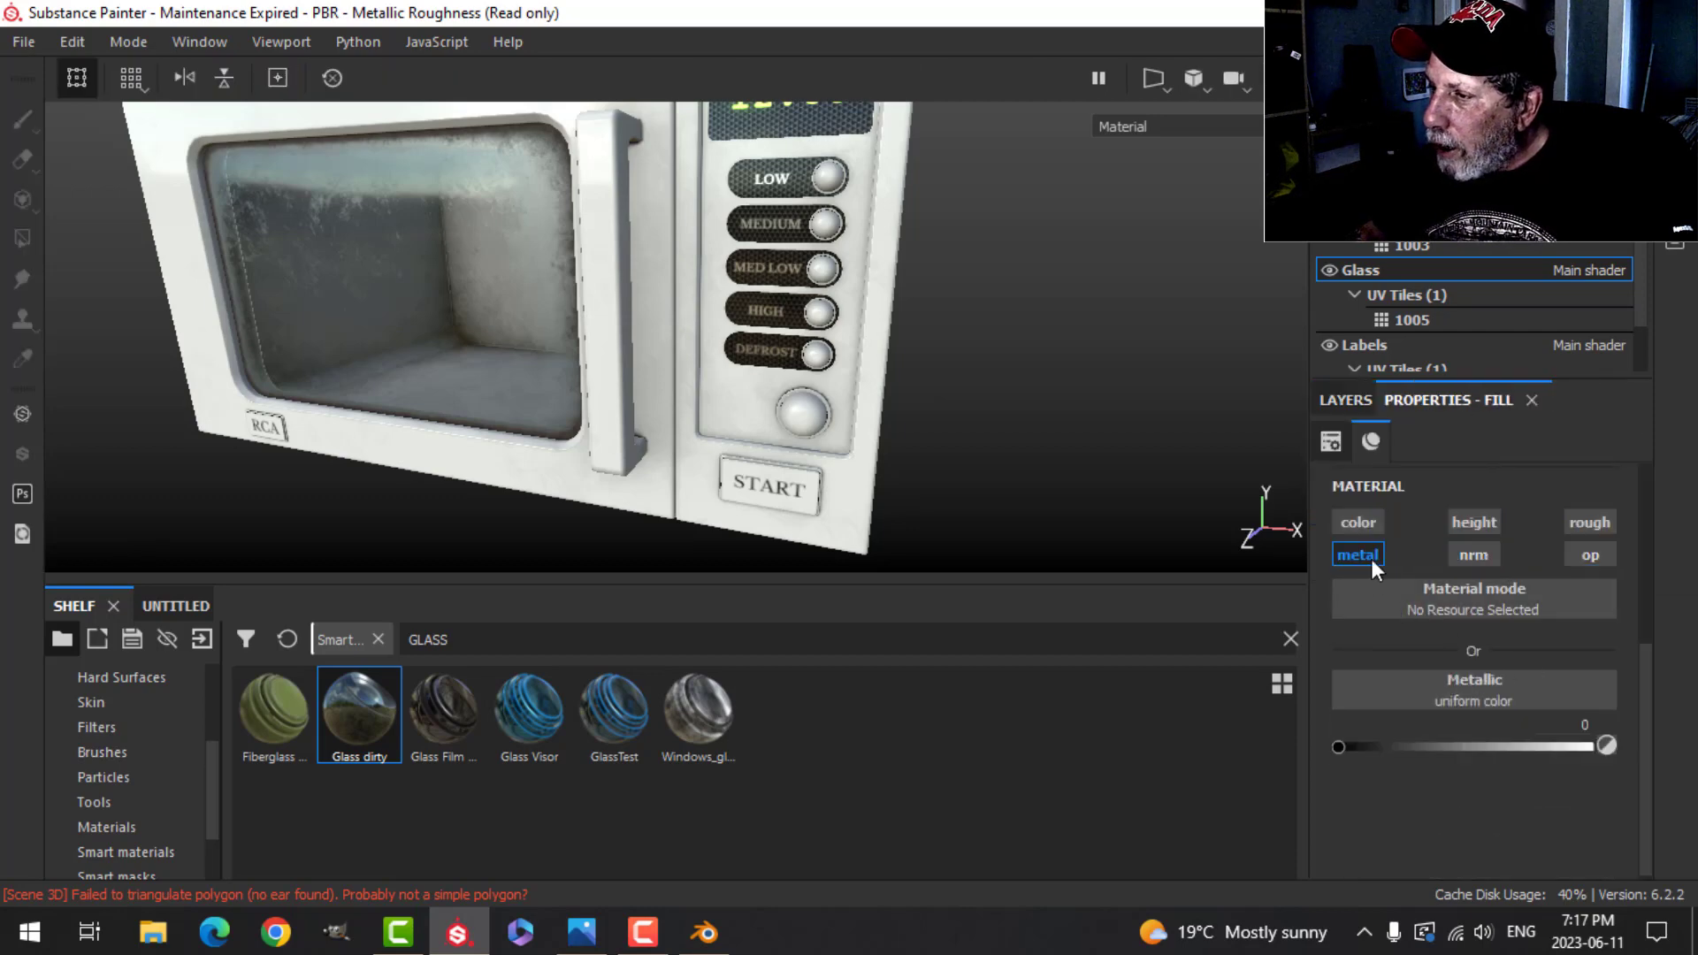
{"action": "left_click", "coordinate": [1590, 523]}
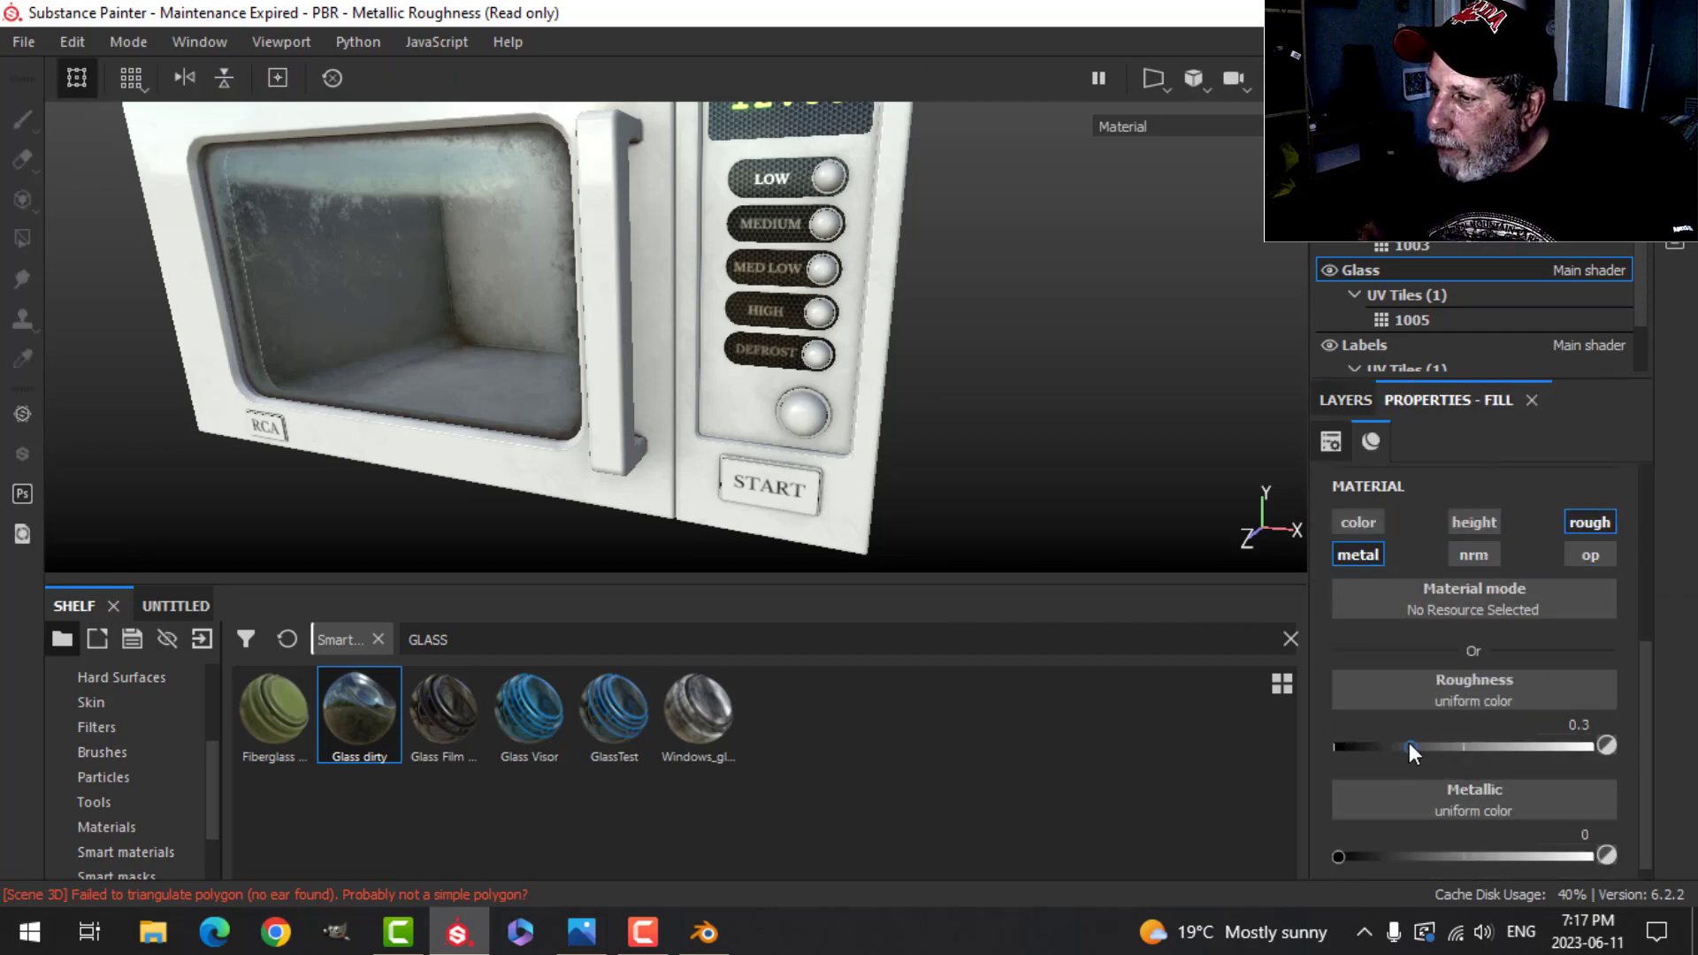
{"action": "left_click_drag", "start_coordinate": [1409, 741], "coordinate": [1375, 748]}
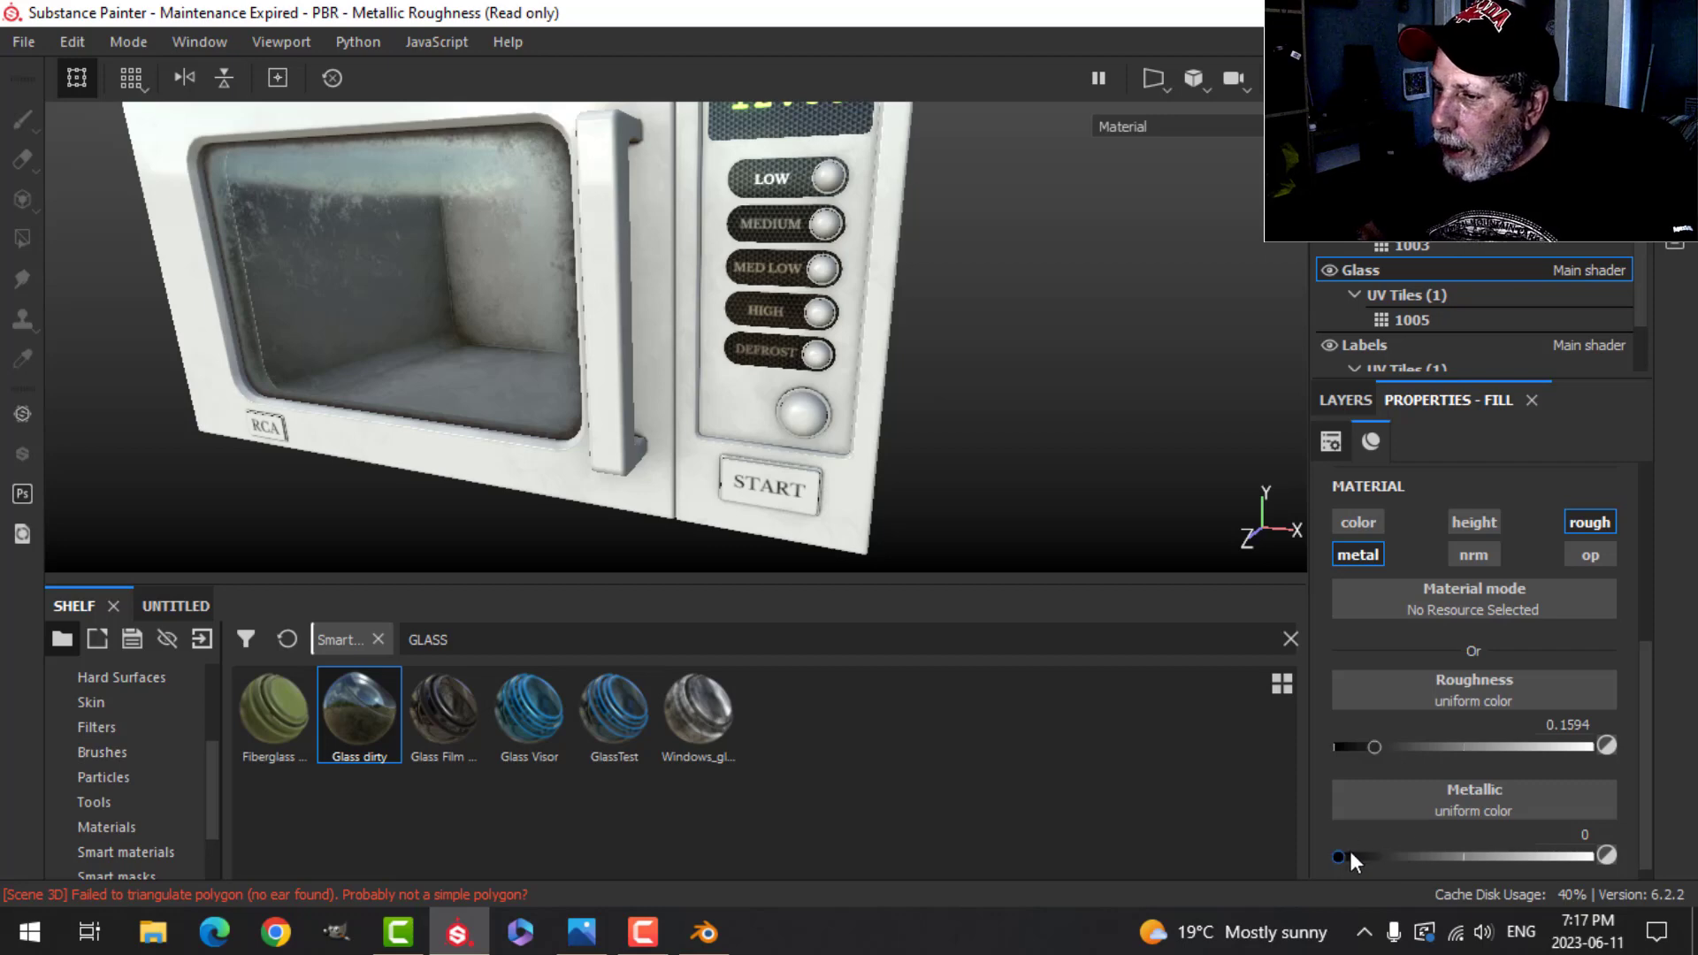
Step: Add a fill effect to the black mask of the fill layer above Glass dirty
{"action": "left_click", "coordinate": [1346, 399]}
{"action": "left_click", "coordinate": [1397, 491]}
{"action": "left_click", "coordinate": [1422, 437]}
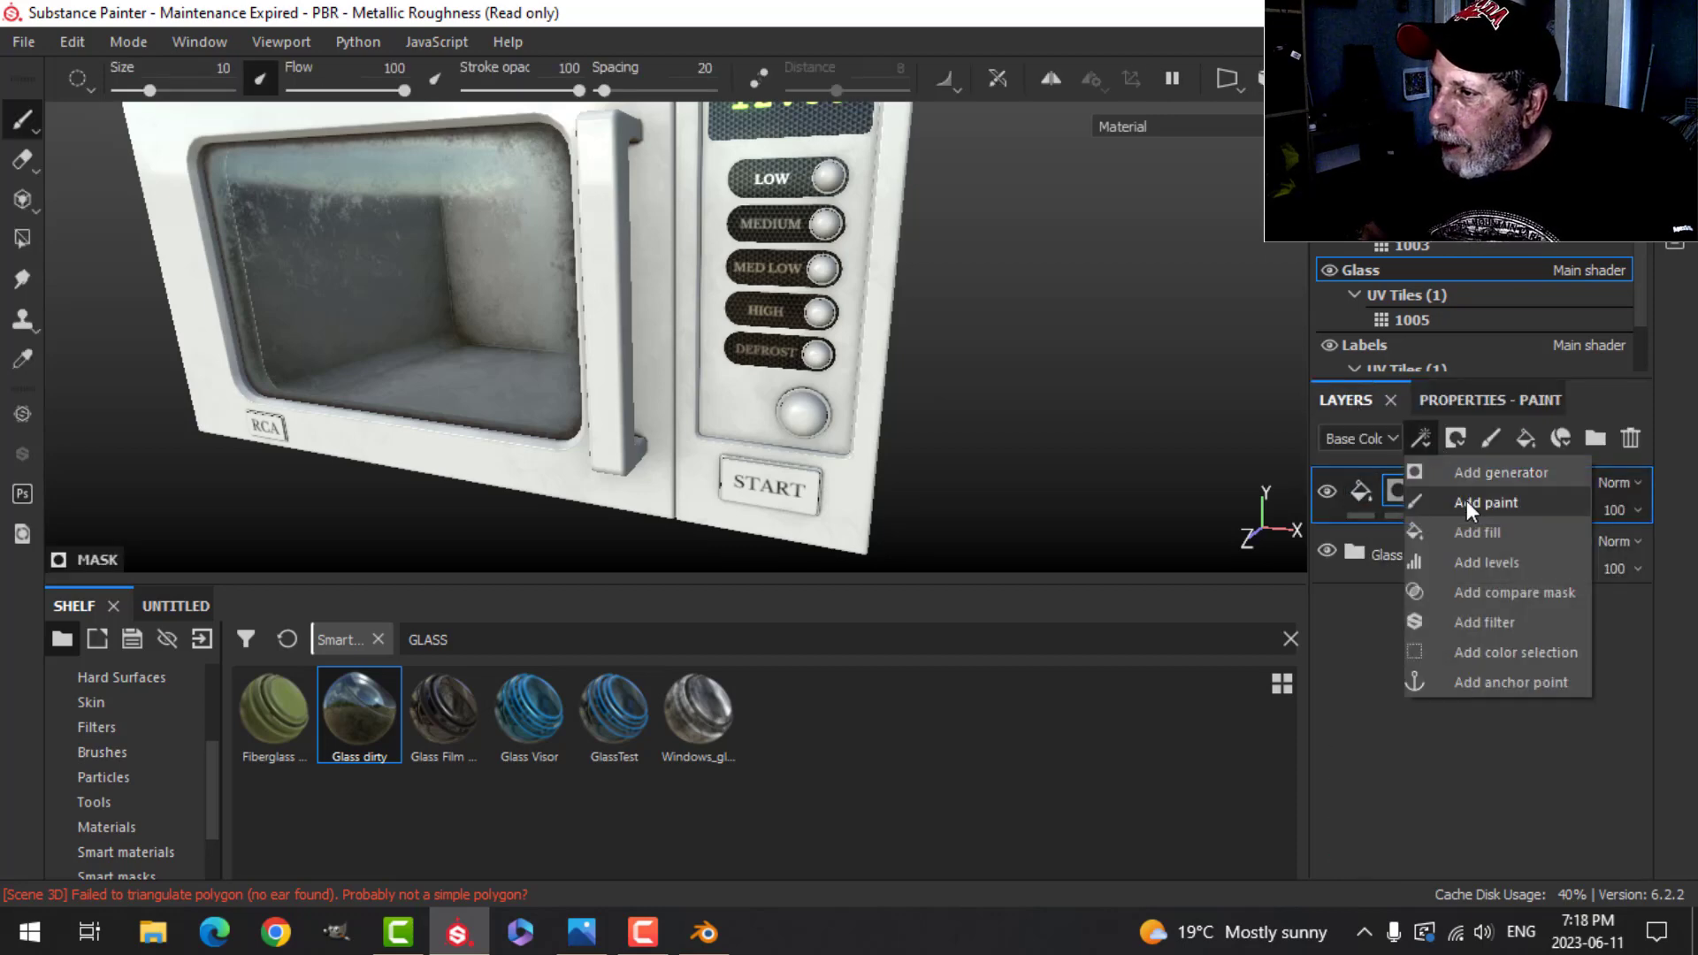
{"action": "left_click", "coordinate": [1473, 533]}
Step: Search the procedurals for HEX and assign Hexagon Branch as the grayscale of the mask fill
{"action": "left_click", "coordinate": [1483, 401]}
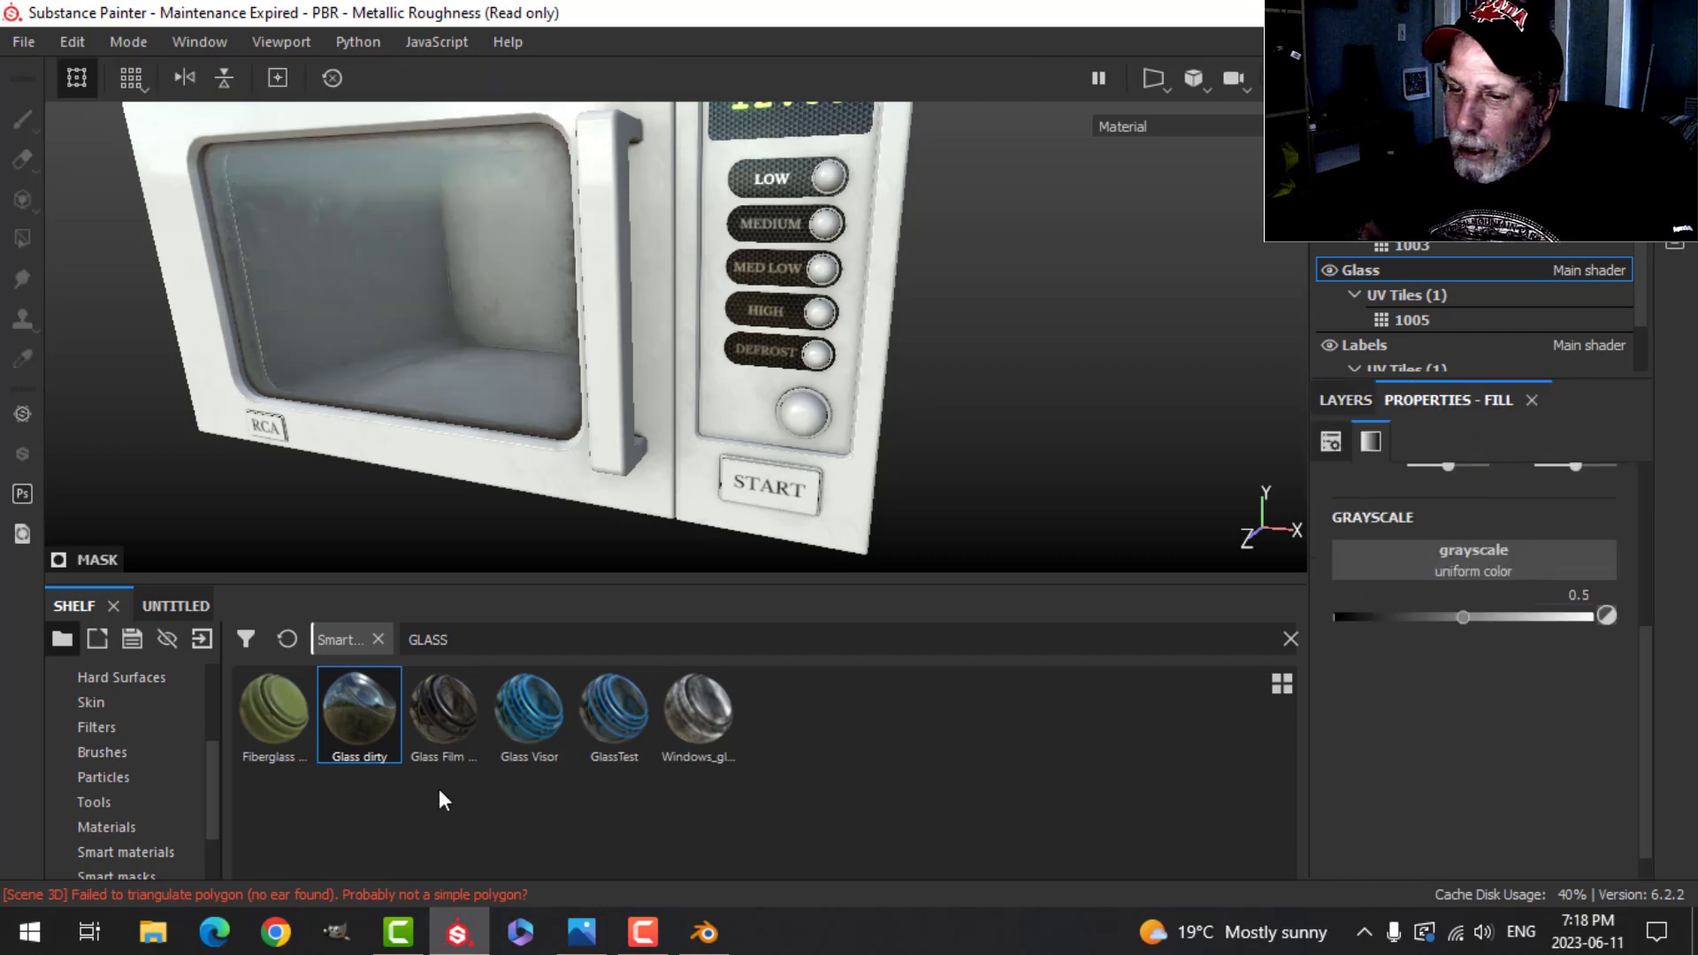
{"action": "scroll", "coordinate": [130, 835], "scroll_direction": "up", "scroll_amount": 3}
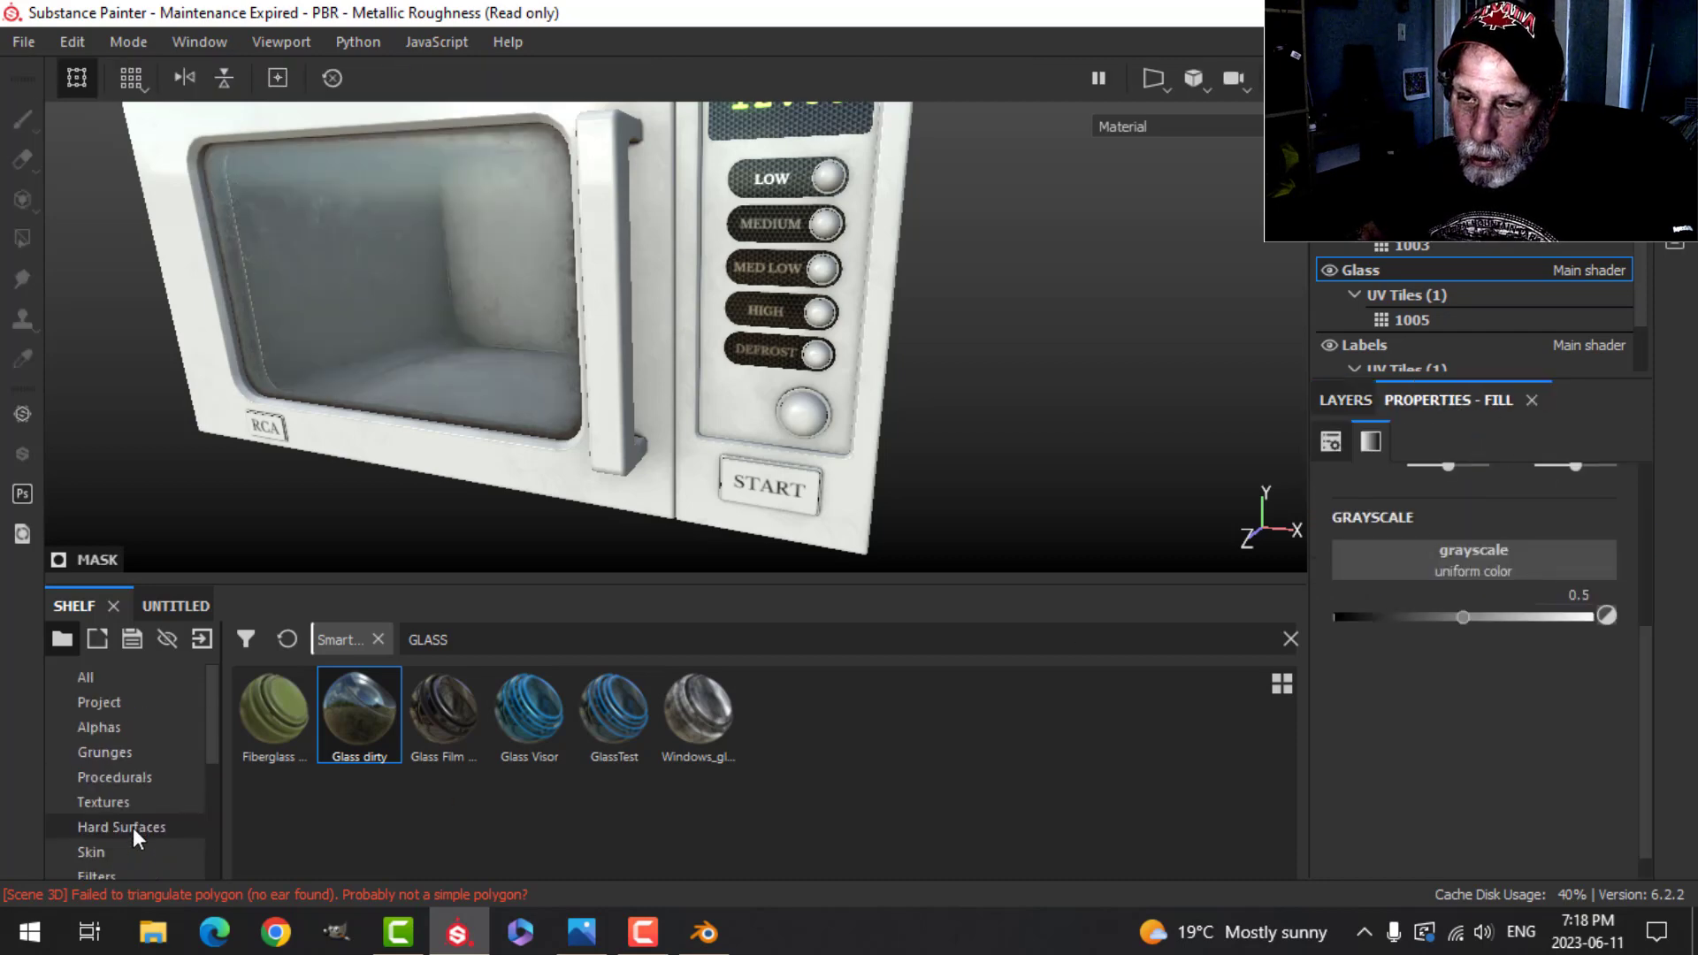
{"action": "left_click", "coordinate": [127, 778]}
{"action": "type", "text": "HEX"}
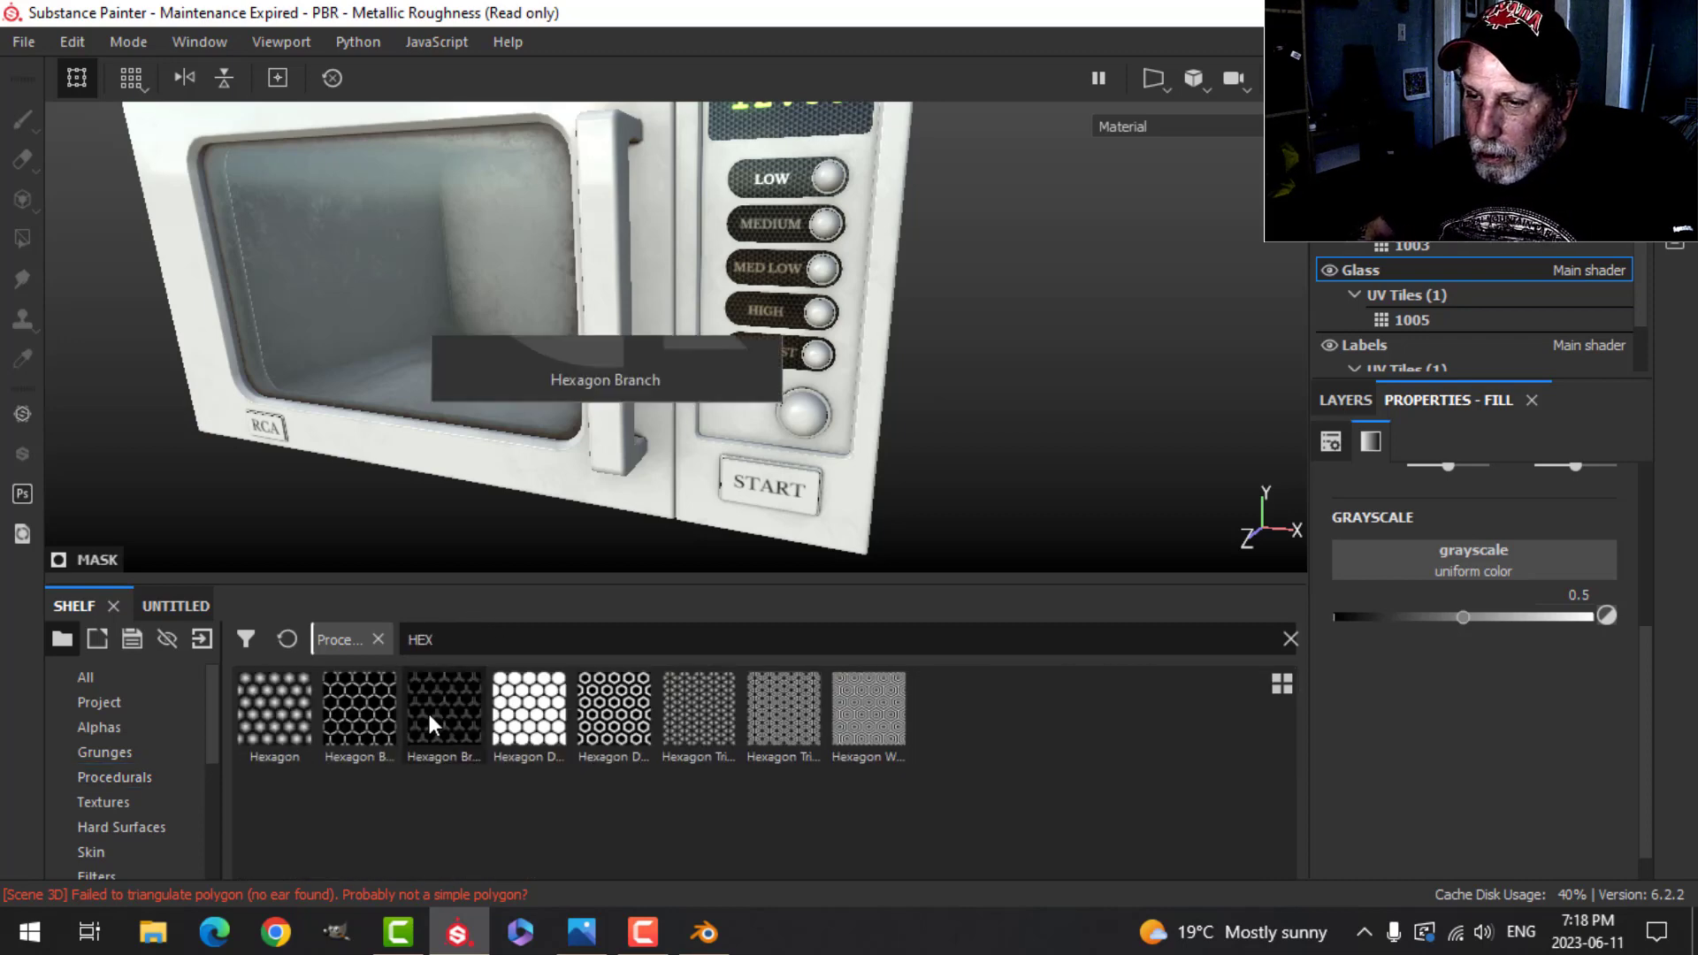
{"action": "left_click_drag", "start_coordinate": [427, 709], "coordinate": [1436, 559]}
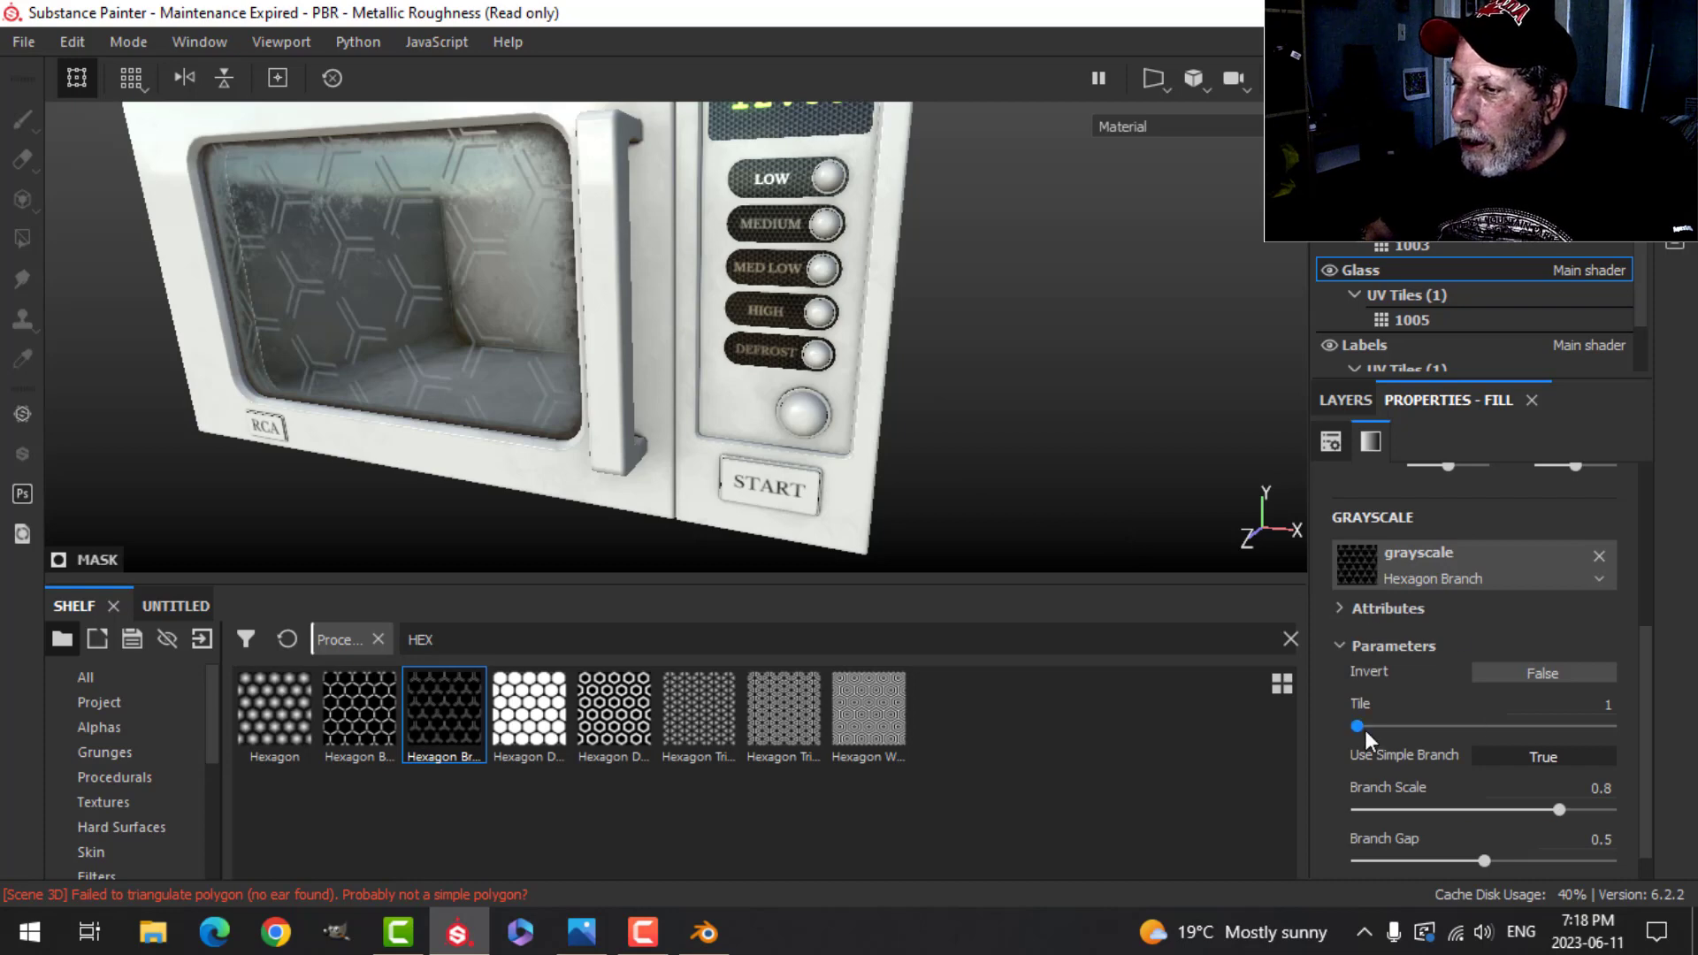
Step: Set the Hexagon Branch tiling to 9 and try inverting the pattern, leaving Invert at False
{"action": "left_click_drag", "start_coordinate": [1365, 730], "coordinate": [1489, 698]}
{"action": "left_click_drag", "start_coordinate": [550, 431], "coordinate": [727, 417], "text": "alt"}
{"action": "left_click", "coordinate": [1534, 677]}
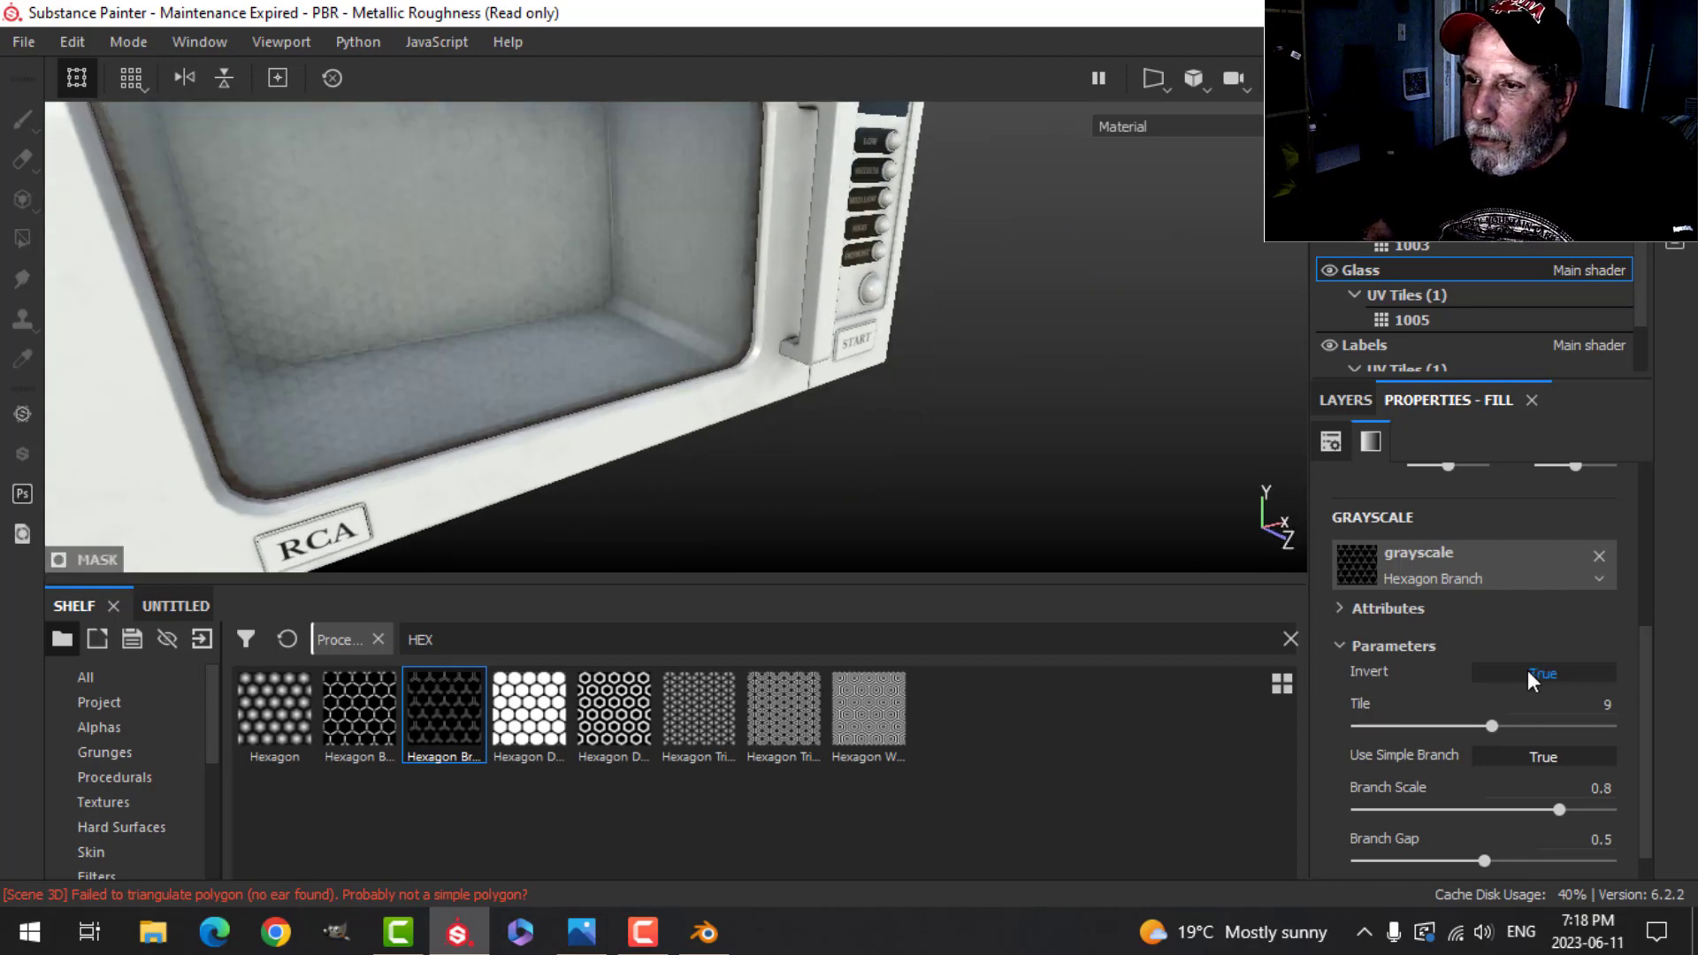
{"action": "left_click", "coordinate": [1527, 672]}
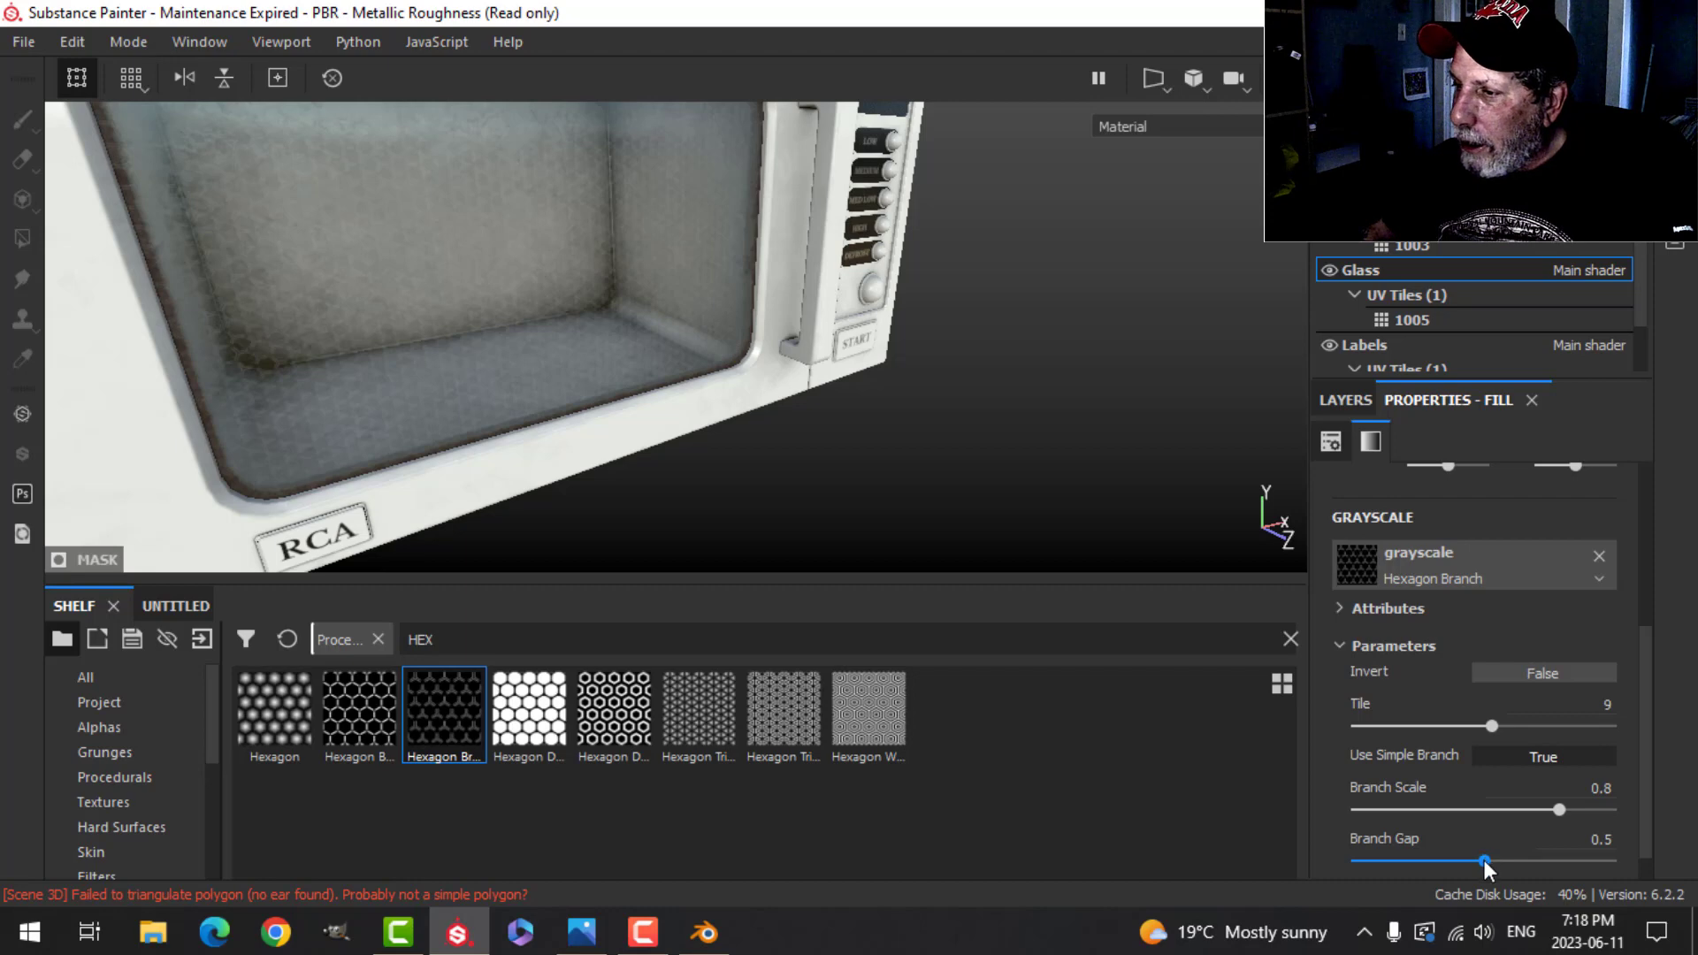
Step: Set the Hexagon Branch pattern's branch gap to 0.8, branch scale to 0.84 and tiling to 7
{"action": "left_click_drag", "start_coordinate": [1484, 860], "coordinate": [1563, 811]}
{"action": "left_click_drag", "start_coordinate": [1492, 726], "coordinate": [1458, 728]}
{"action": "scroll", "coordinate": [816, 363], "scroll_direction": "down", "scroll_amount": 3}
{"action": "mouse_move", "coordinate": [809, 379]}
{"action": "left_mouse_down", "text": "alt"}
{"action": "mouse_move", "coordinate": [748, 348]}
{"action": "mouse_move", "coordinate": [807, 372]}
{"action": "mouse_move", "coordinate": [837, 416]}
{"action": "mouse_move", "coordinate": [853, 390]}
{"action": "mouse_move", "coordinate": [823, 376]}
{"action": "left_mouse_up", "text": "alt"}
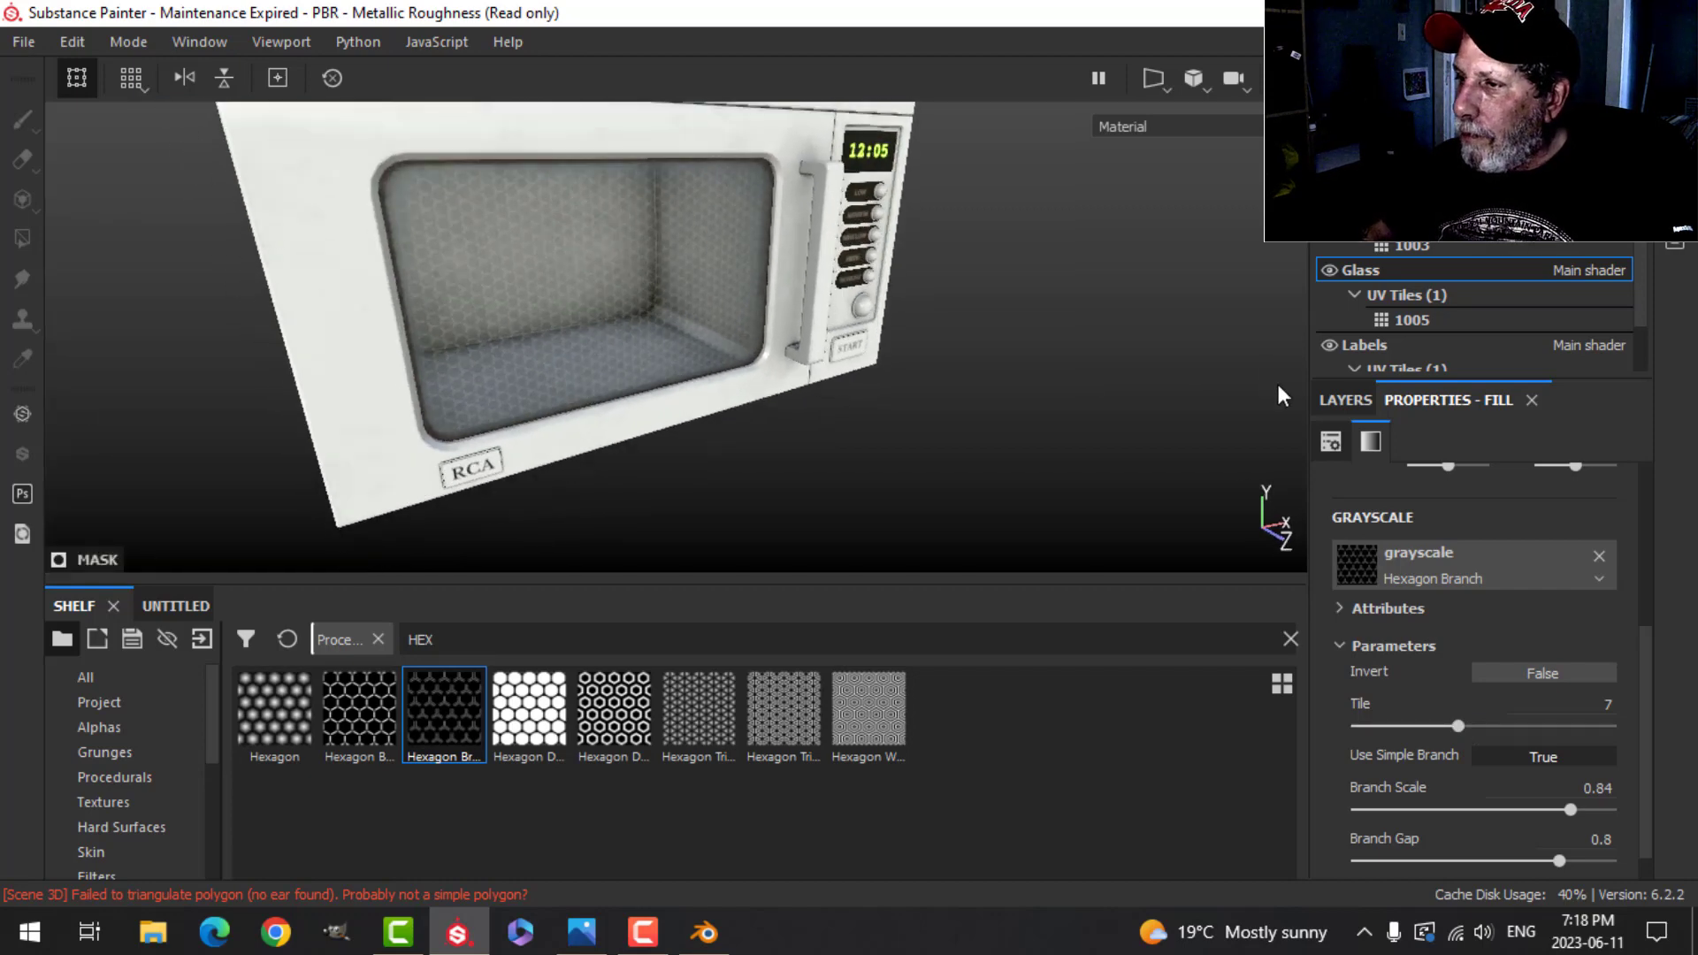
Step: Enable the color channel on the hexagon fill layer and set its base color to dark gray with RGB 0.036
{"action": "left_click", "coordinate": [1346, 400]}
{"action": "left_click", "coordinate": [1378, 492]}
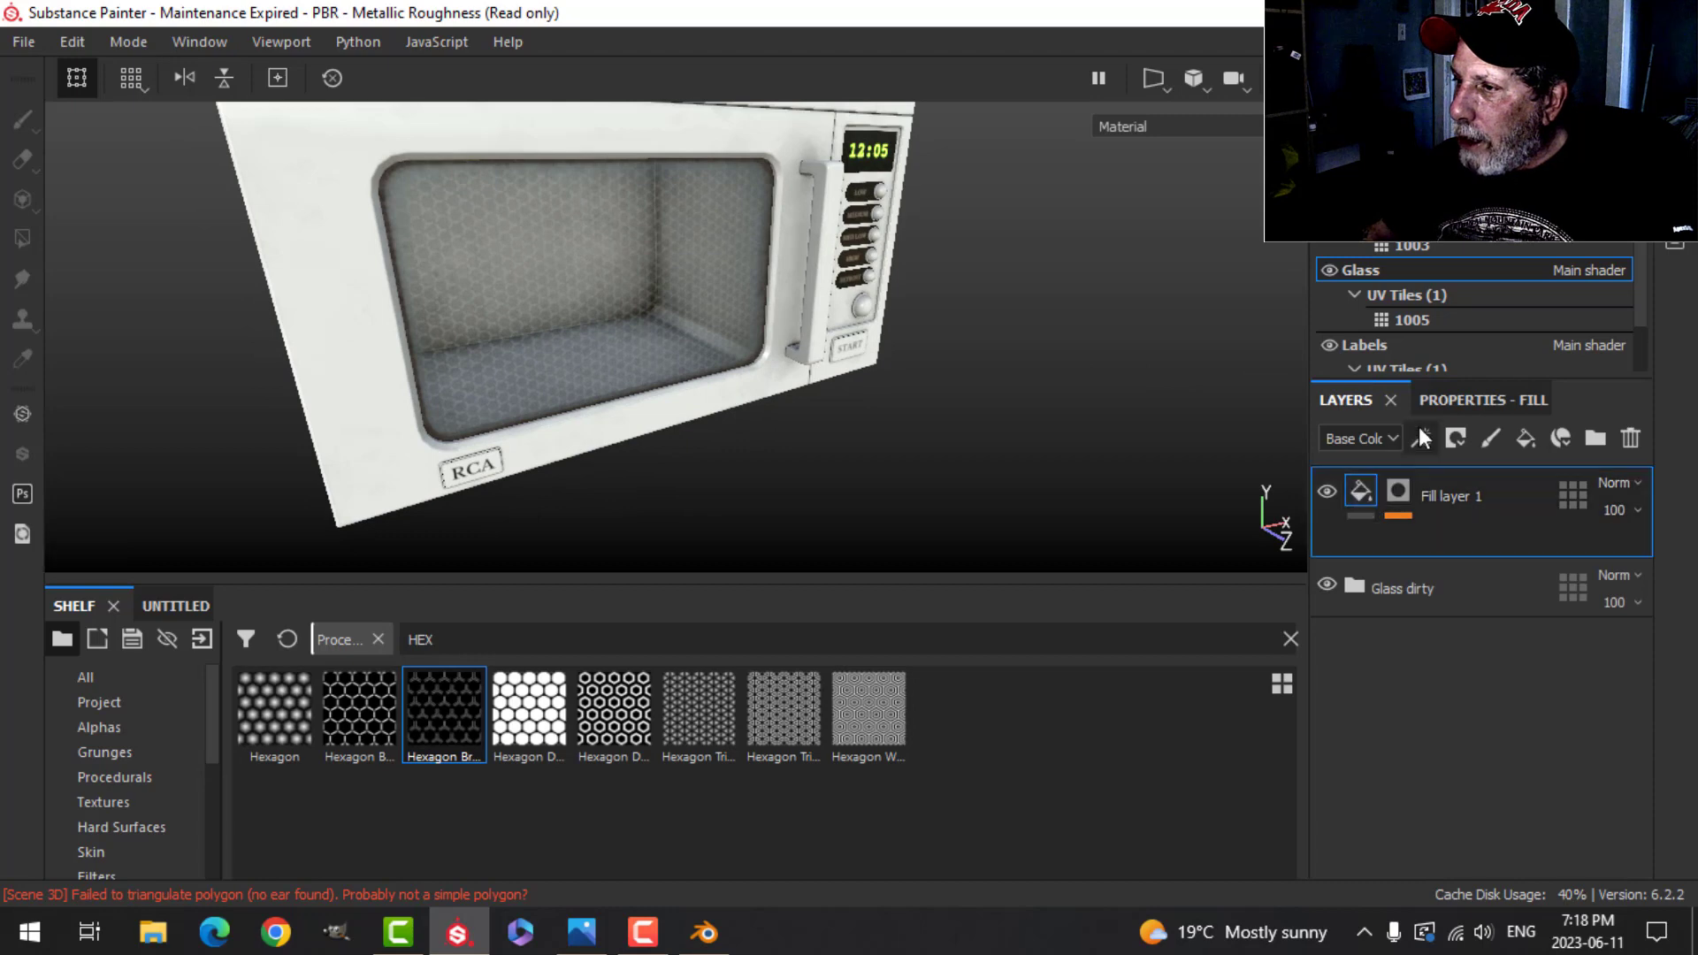
{"action": "left_click", "coordinate": [1446, 400]}
{"action": "scroll", "coordinate": [870, 458], "scroll_direction": "up", "scroll_amount": 3}
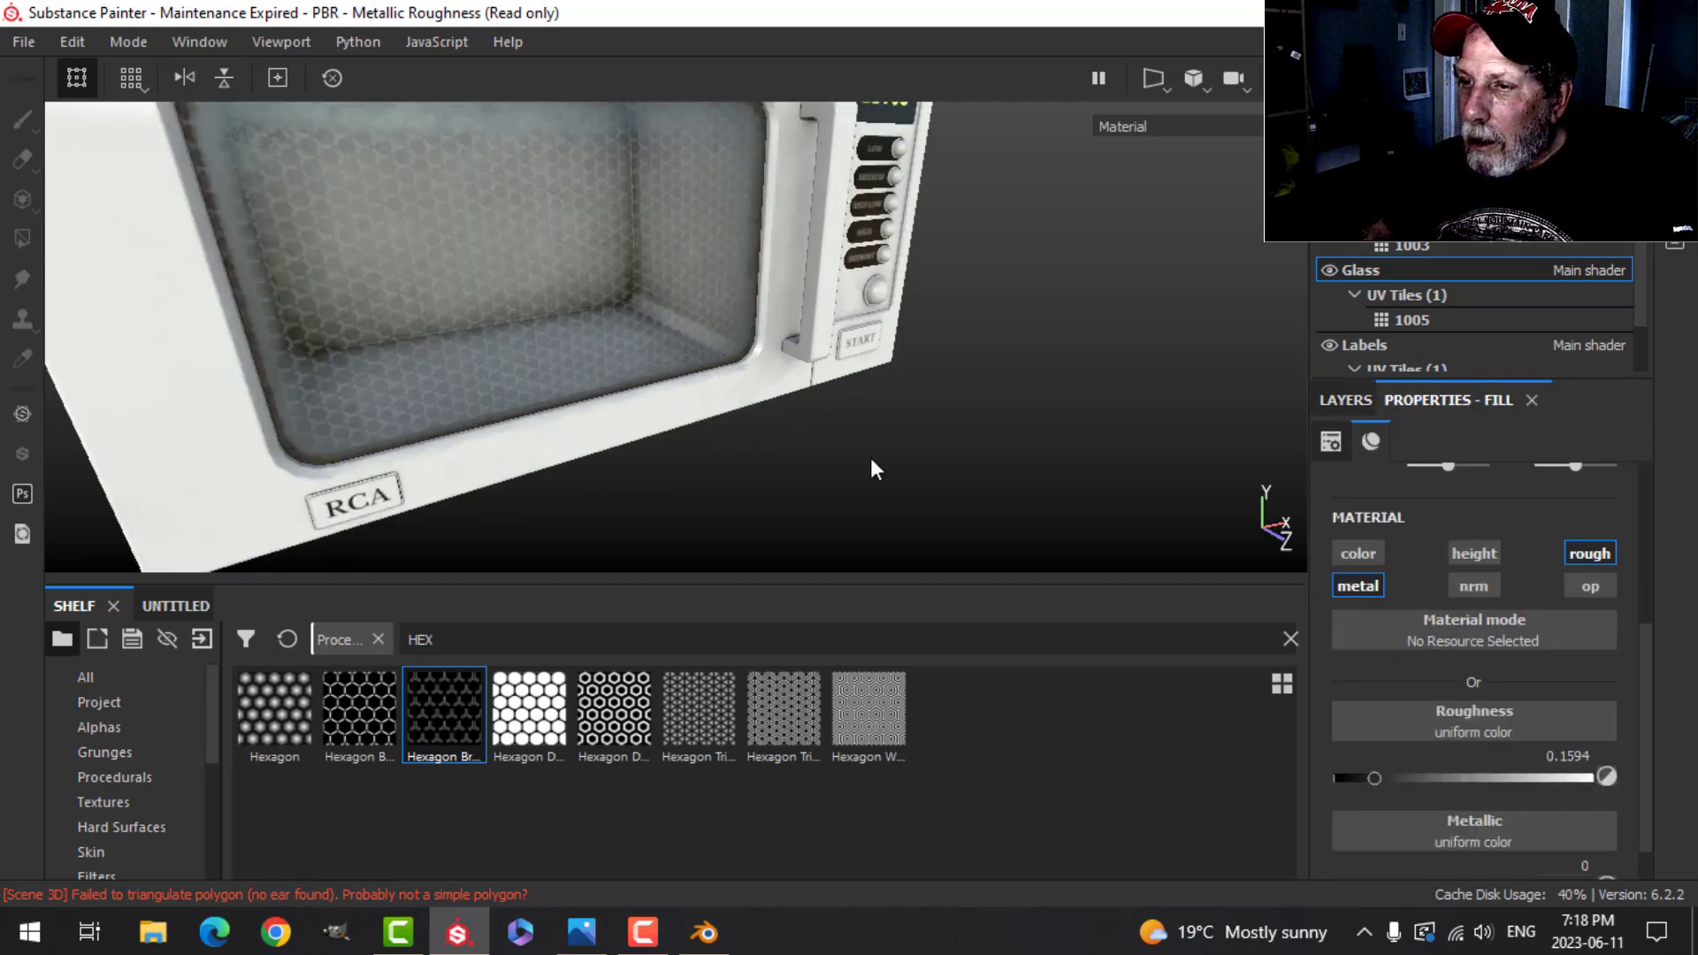
{"action": "left_click", "coordinate": [1341, 553]}
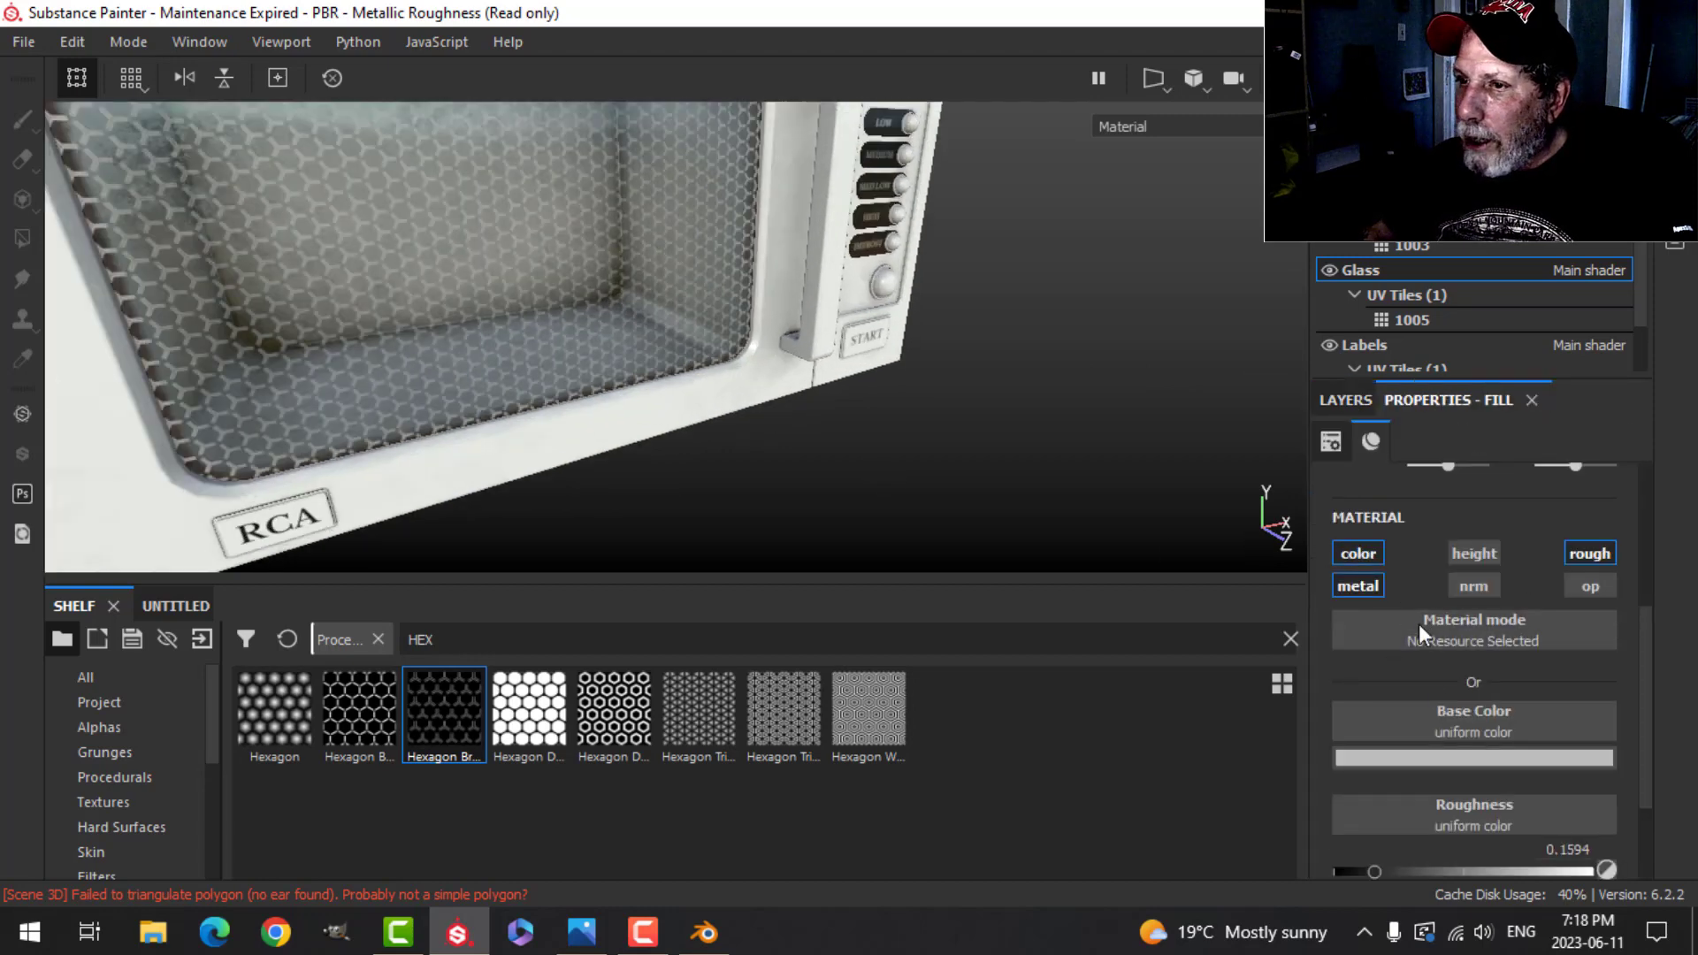
{"action": "left_click", "coordinate": [1443, 753]}
{"action": "left_click", "coordinate": [1362, 614]}
{"action": "left_click_drag", "start_coordinate": [1360, 619], "coordinate": [1334, 653]}
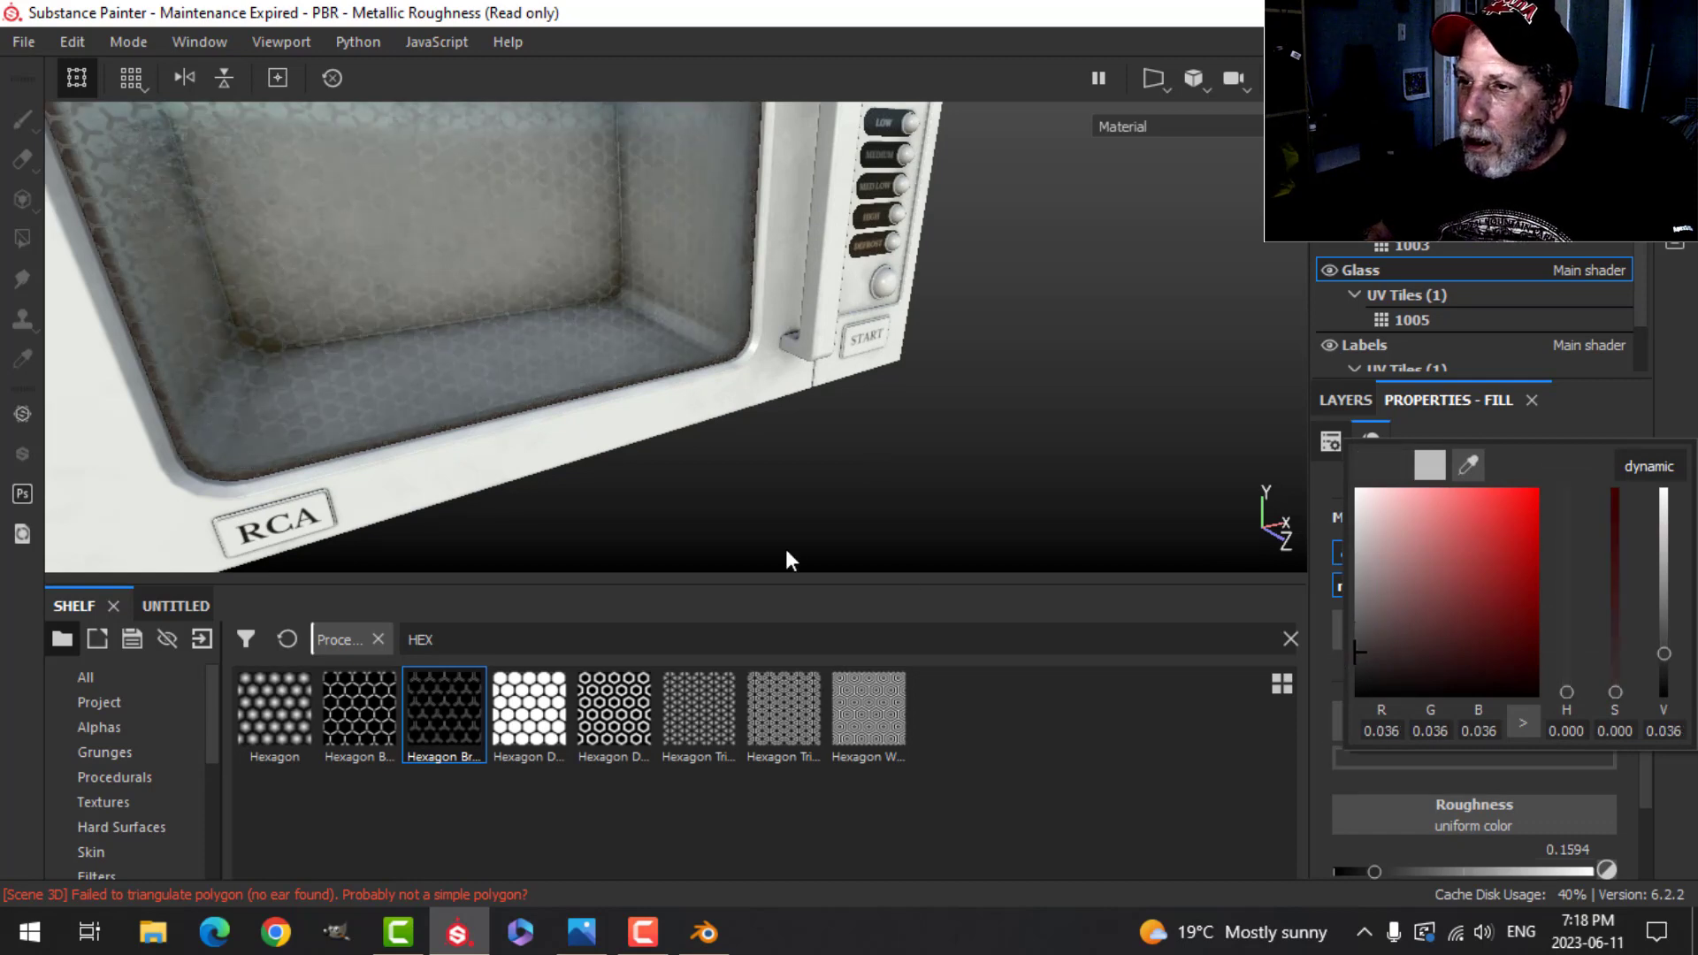
{"action": "left_click", "coordinate": [1695, 378]}
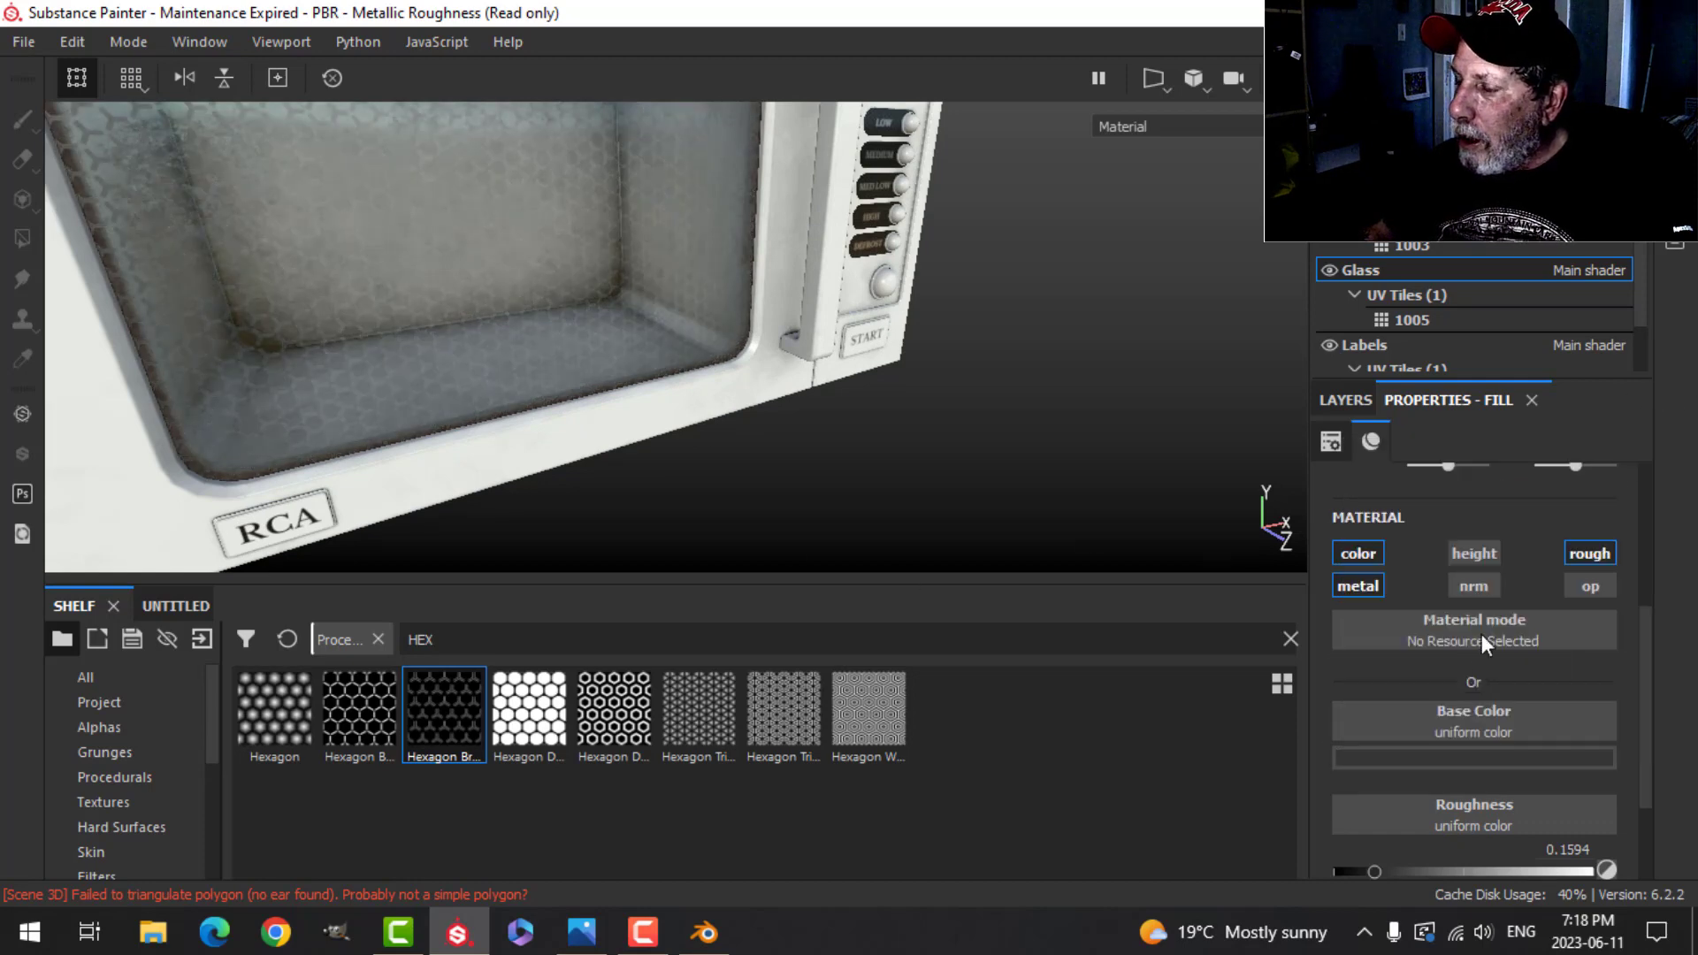
Step: Set the hexagon fill layer's roughness to 0.0870 and its metallic value to 1
{"action": "scroll", "coordinate": [1406, 725], "scroll_direction": "down", "scroll_amount": 2}
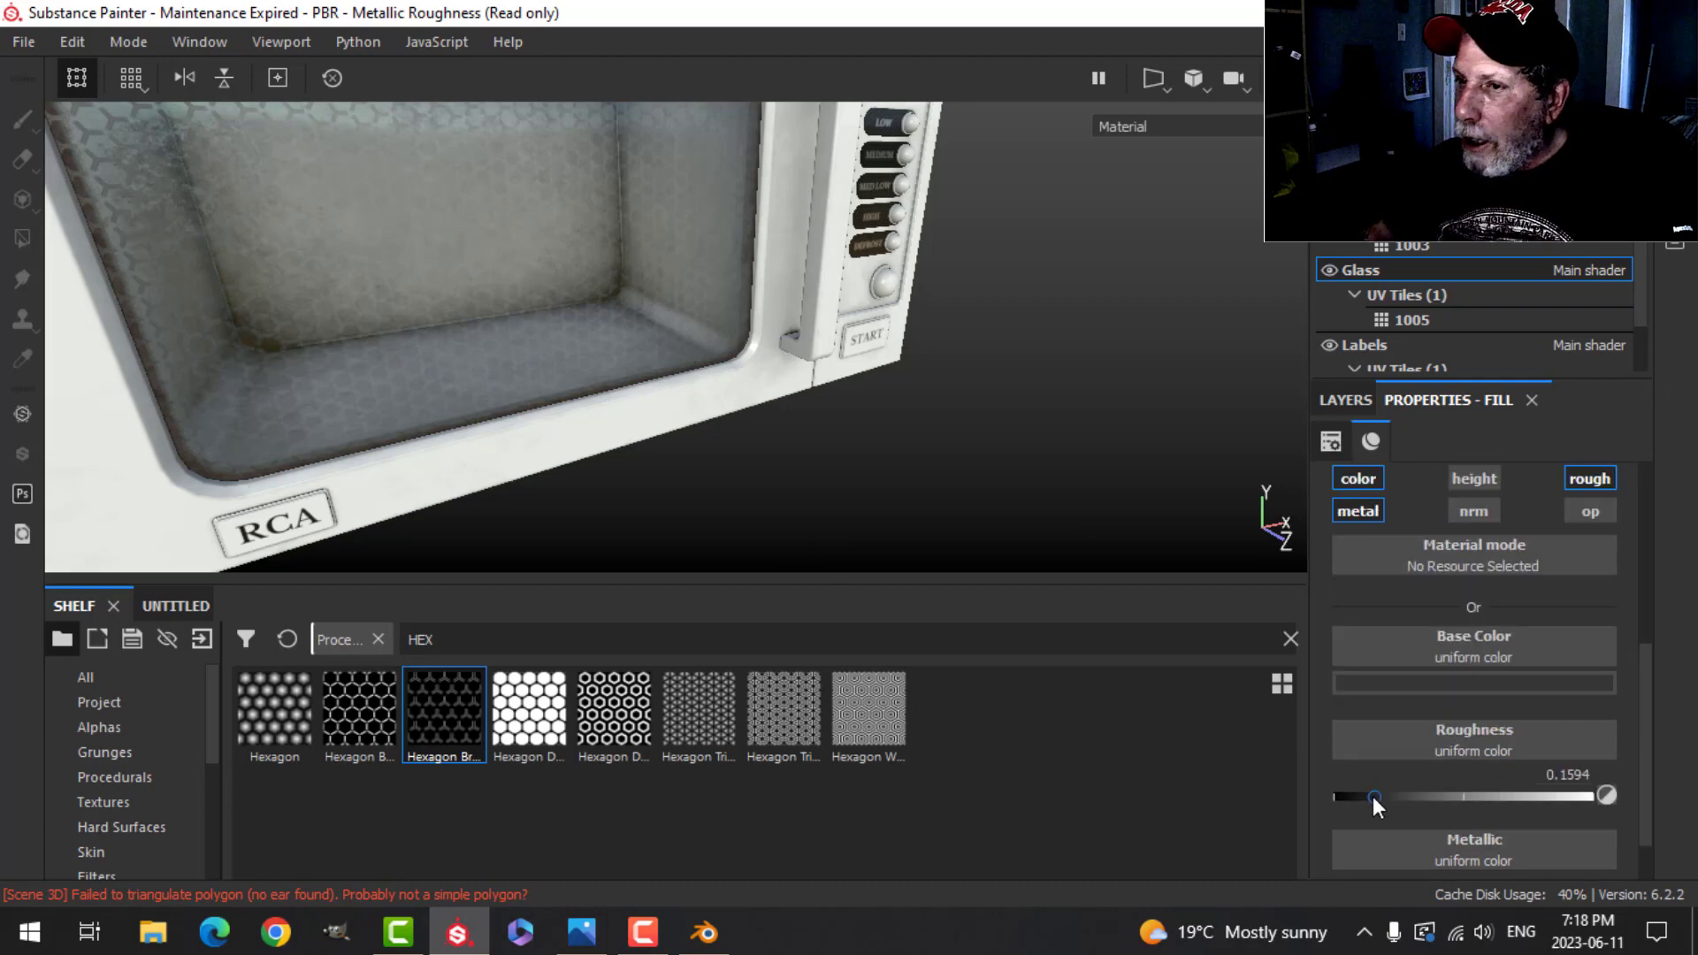
{"action": "left_click_drag", "start_coordinate": [1372, 796], "coordinate": [1433, 840]}
{"action": "scroll", "coordinate": [1426, 842], "scroll_direction": "down", "scroll_amount": 1}
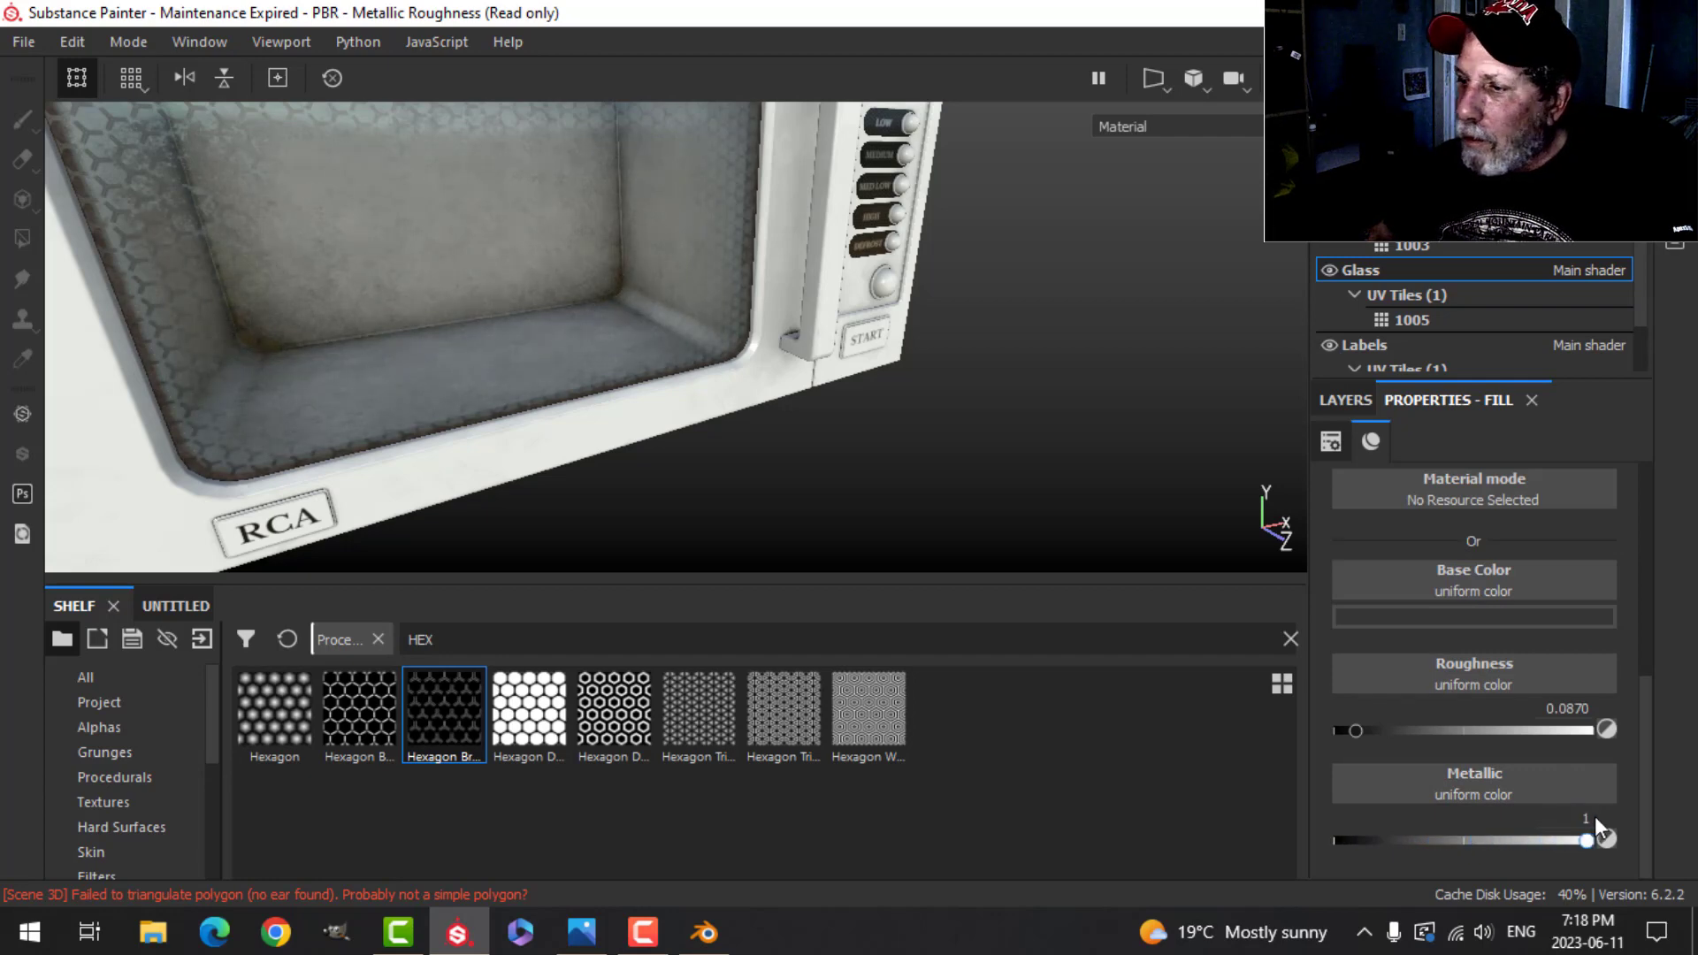
Step: Examine the hexagon pattern on the glass door up close and from several angles
{"action": "scroll", "coordinate": [885, 541], "scroll_direction": "down", "scroll_amount": 3}
{"action": "left_click_drag", "start_coordinate": [860, 516], "coordinate": [822, 462], "text": "alt"}
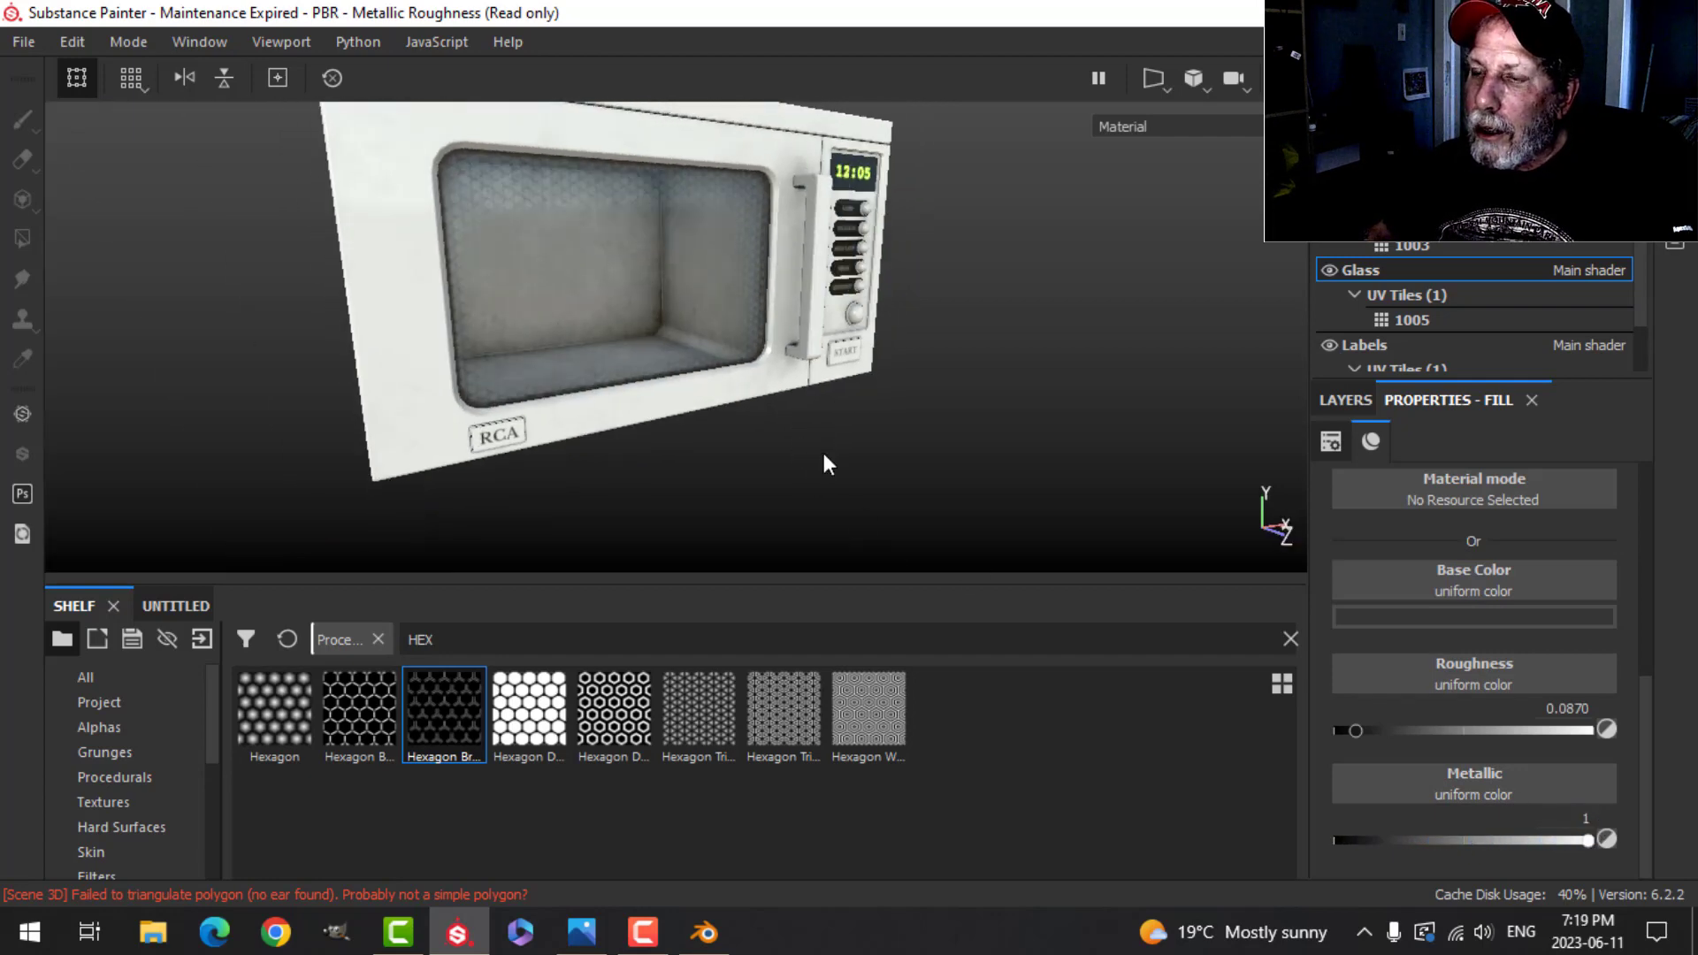
{"action": "scroll", "coordinate": [827, 455], "scroll_direction": "down", "scroll_amount": 2}
{"action": "scroll", "coordinate": [840, 389], "scroll_direction": "up", "scroll_amount": 3}
{"action": "left_click_drag", "start_coordinate": [841, 348], "coordinate": [588, 324], "text": "alt"}
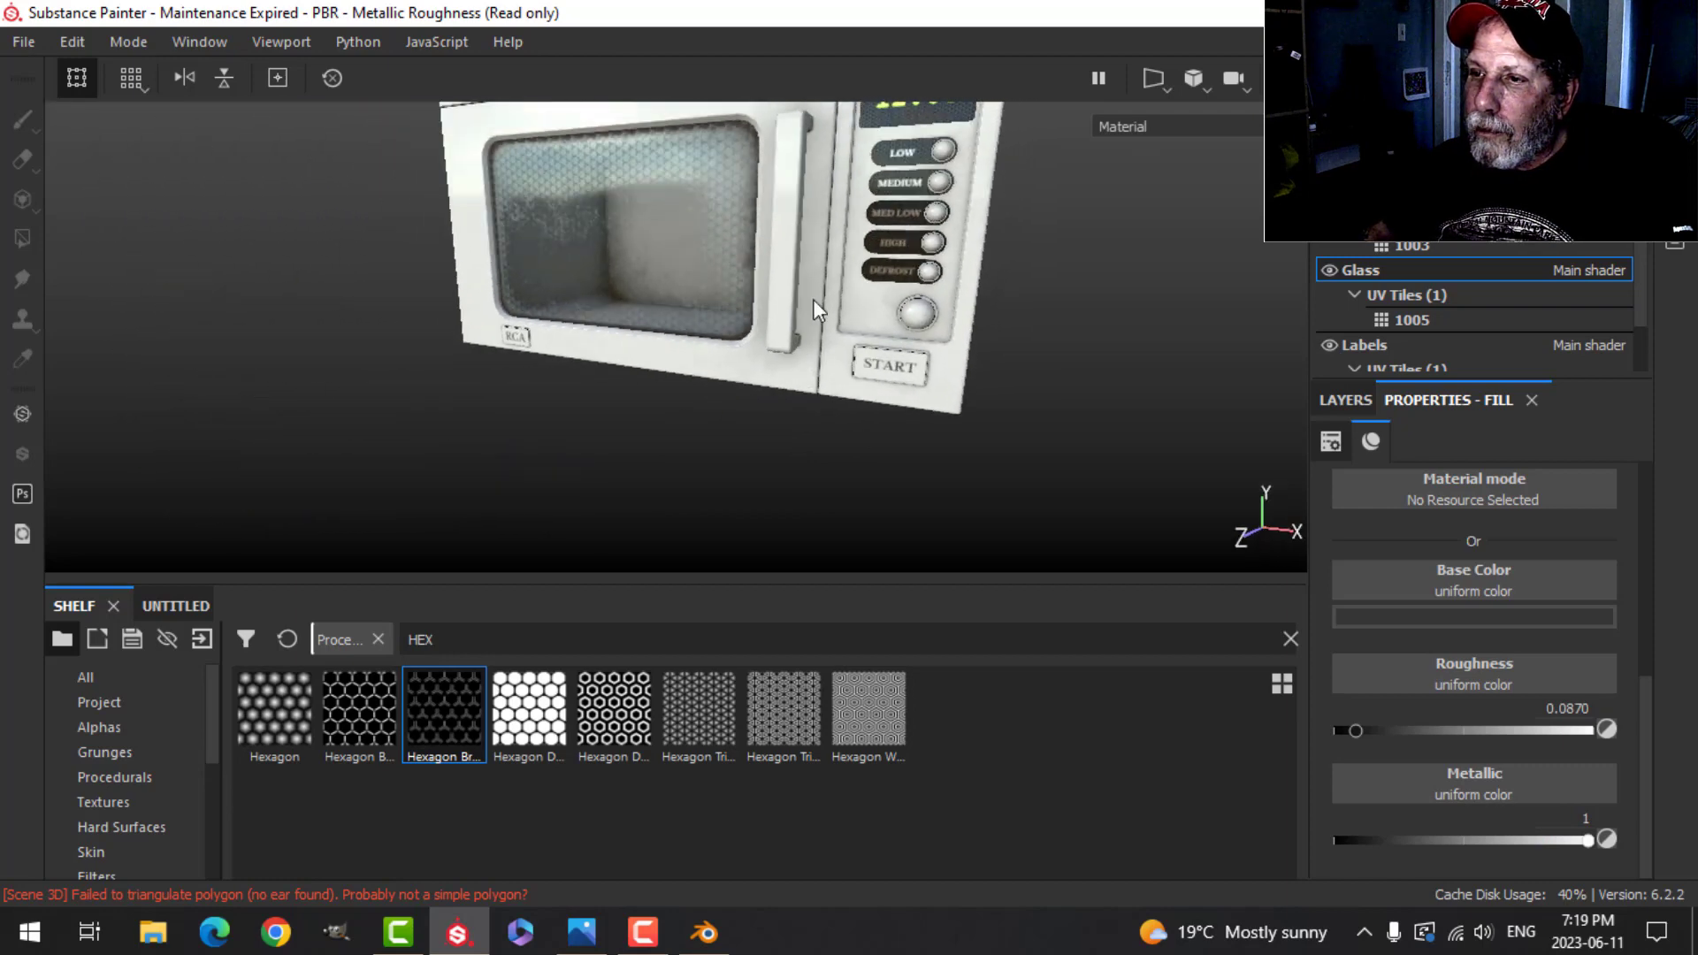
{"action": "right_click_drag", "start_coordinate": [813, 309], "coordinate": [610, 338], "text": "shift"}
{"action": "scroll", "coordinate": [606, 337], "scroll_direction": "up", "scroll_amount": 3}
{"action": "left_click_drag", "start_coordinate": [603, 333], "coordinate": [943, 350], "text": "alt"}
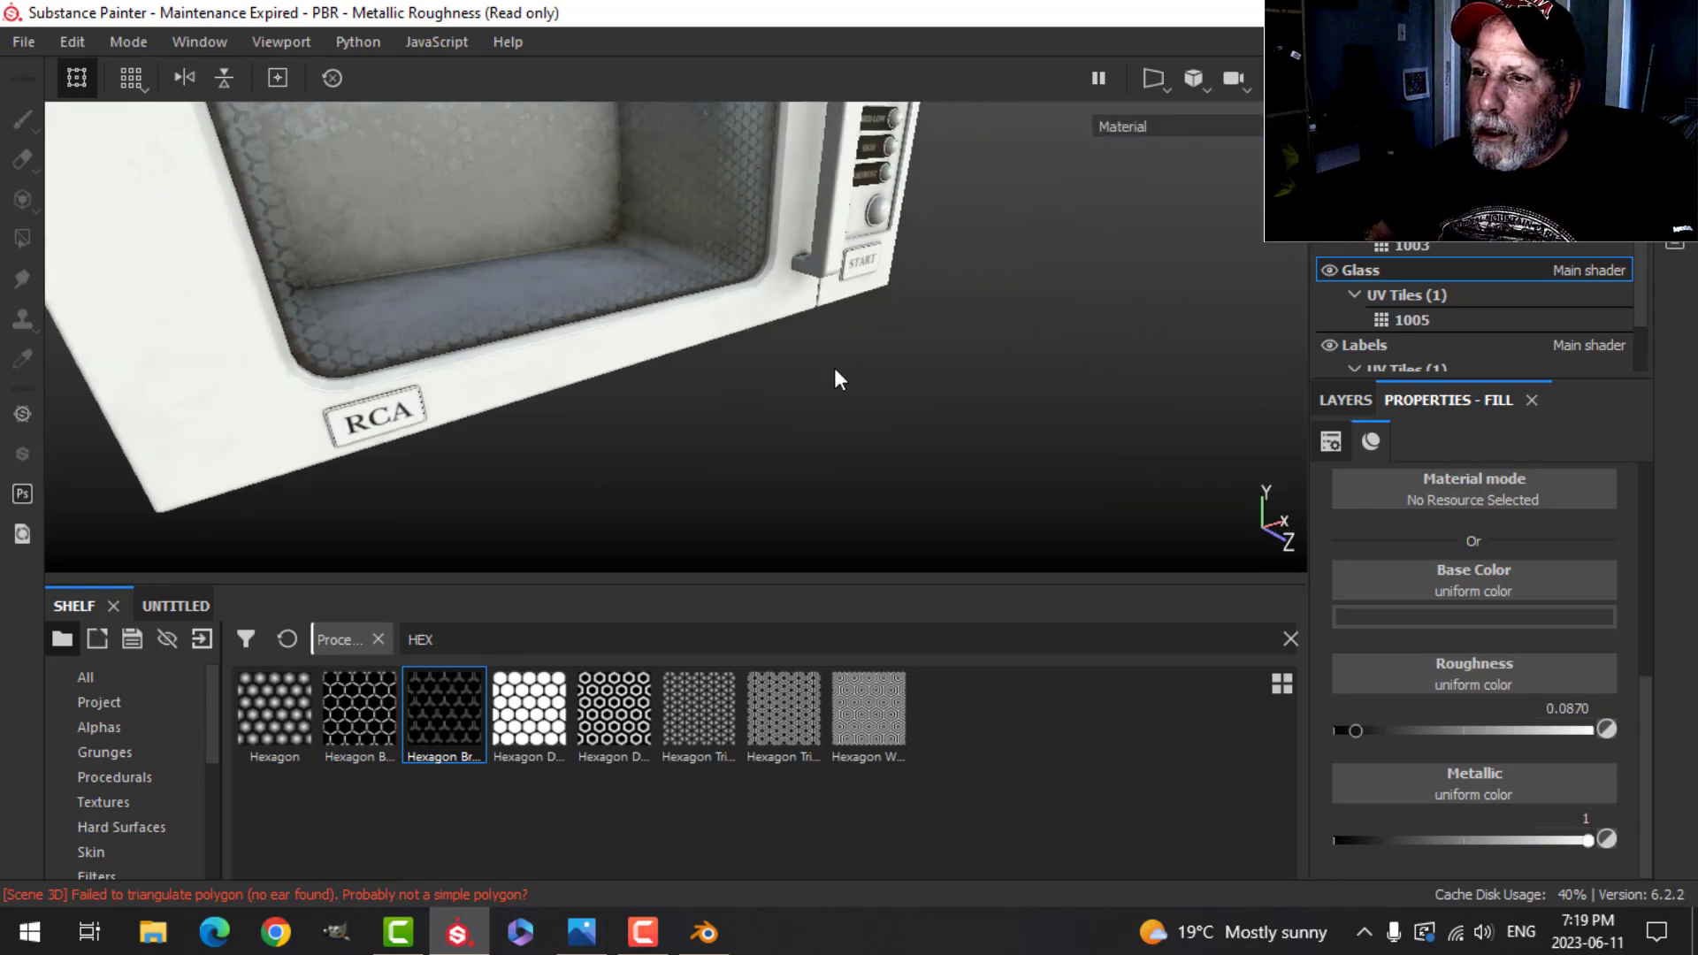
{"action": "scroll", "coordinate": [834, 370], "scroll_direction": "down", "scroll_amount": 1}
{"action": "left_click_drag", "start_coordinate": [835, 380], "coordinate": [978, 382], "text": "alt"}
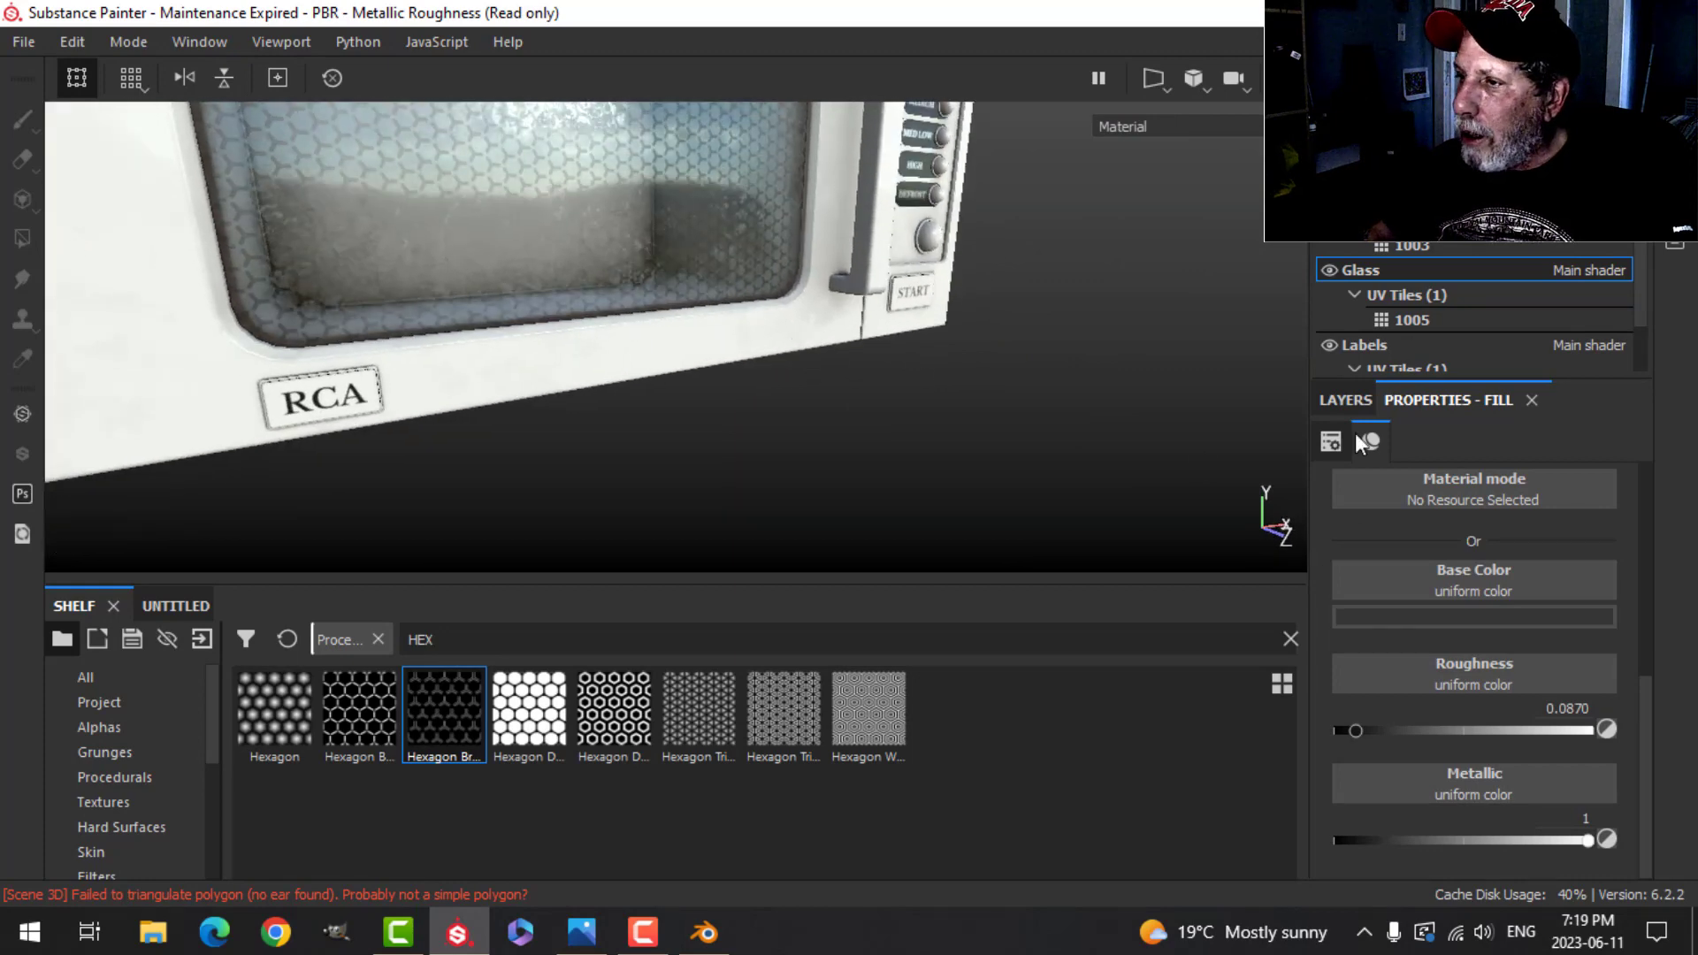
Step: Set the tiling of the Hexagon Branch fill in the layer's mask to 10
{"action": "left_click", "coordinate": [1346, 400]}
{"action": "left_click", "coordinate": [1398, 490]}
{"action": "left_click", "coordinate": [1466, 549]}
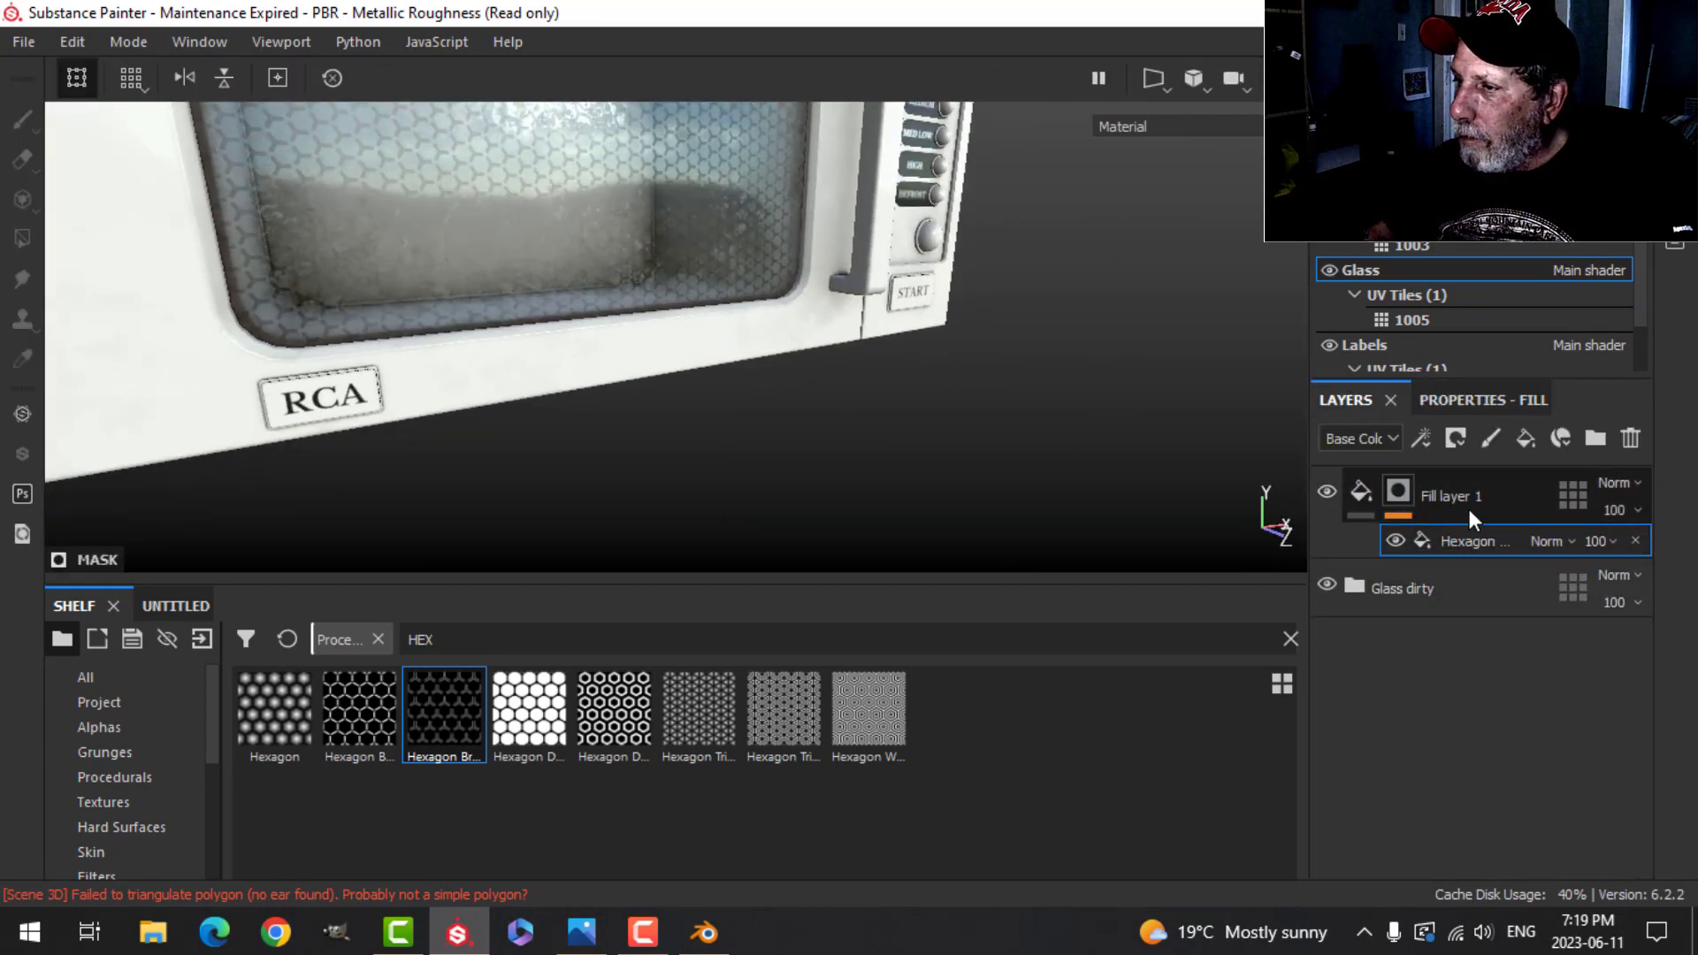
{"action": "left_click", "coordinate": [1465, 398]}
{"action": "left_click_drag", "start_coordinate": [1460, 714], "coordinate": [1513, 708]}
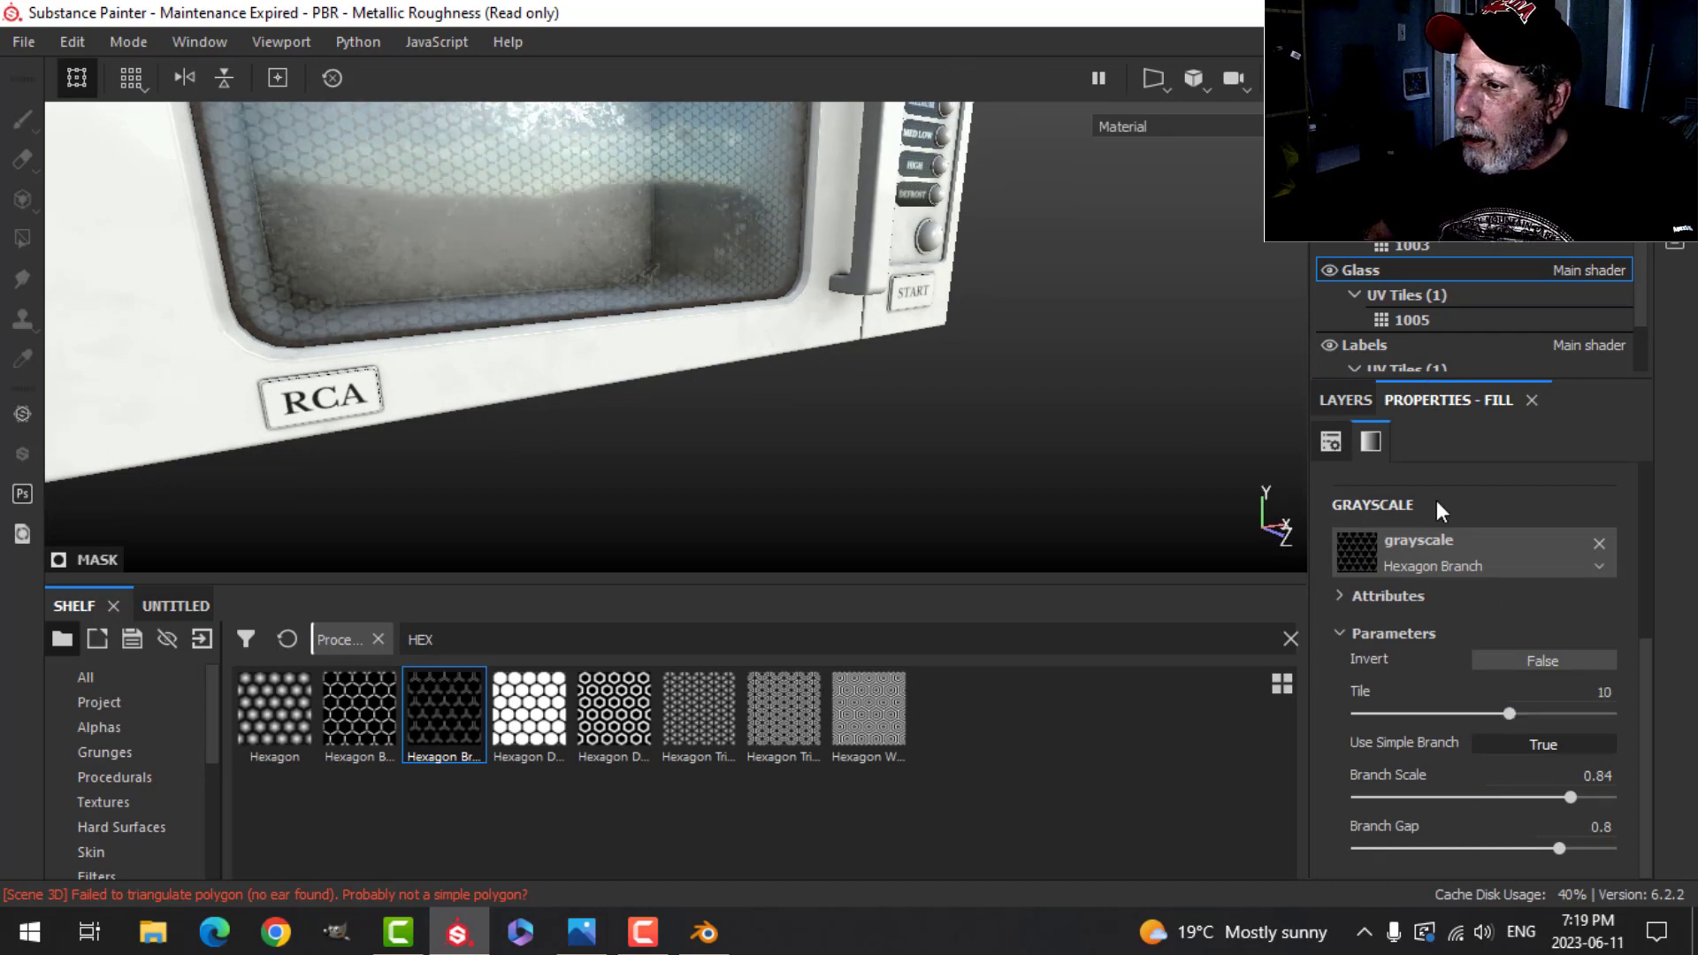
Step: Reduce the opacity of the Hexagon Branch fill in the mask to 65 and check the glass door
{"action": "left_click", "coordinate": [1361, 398]}
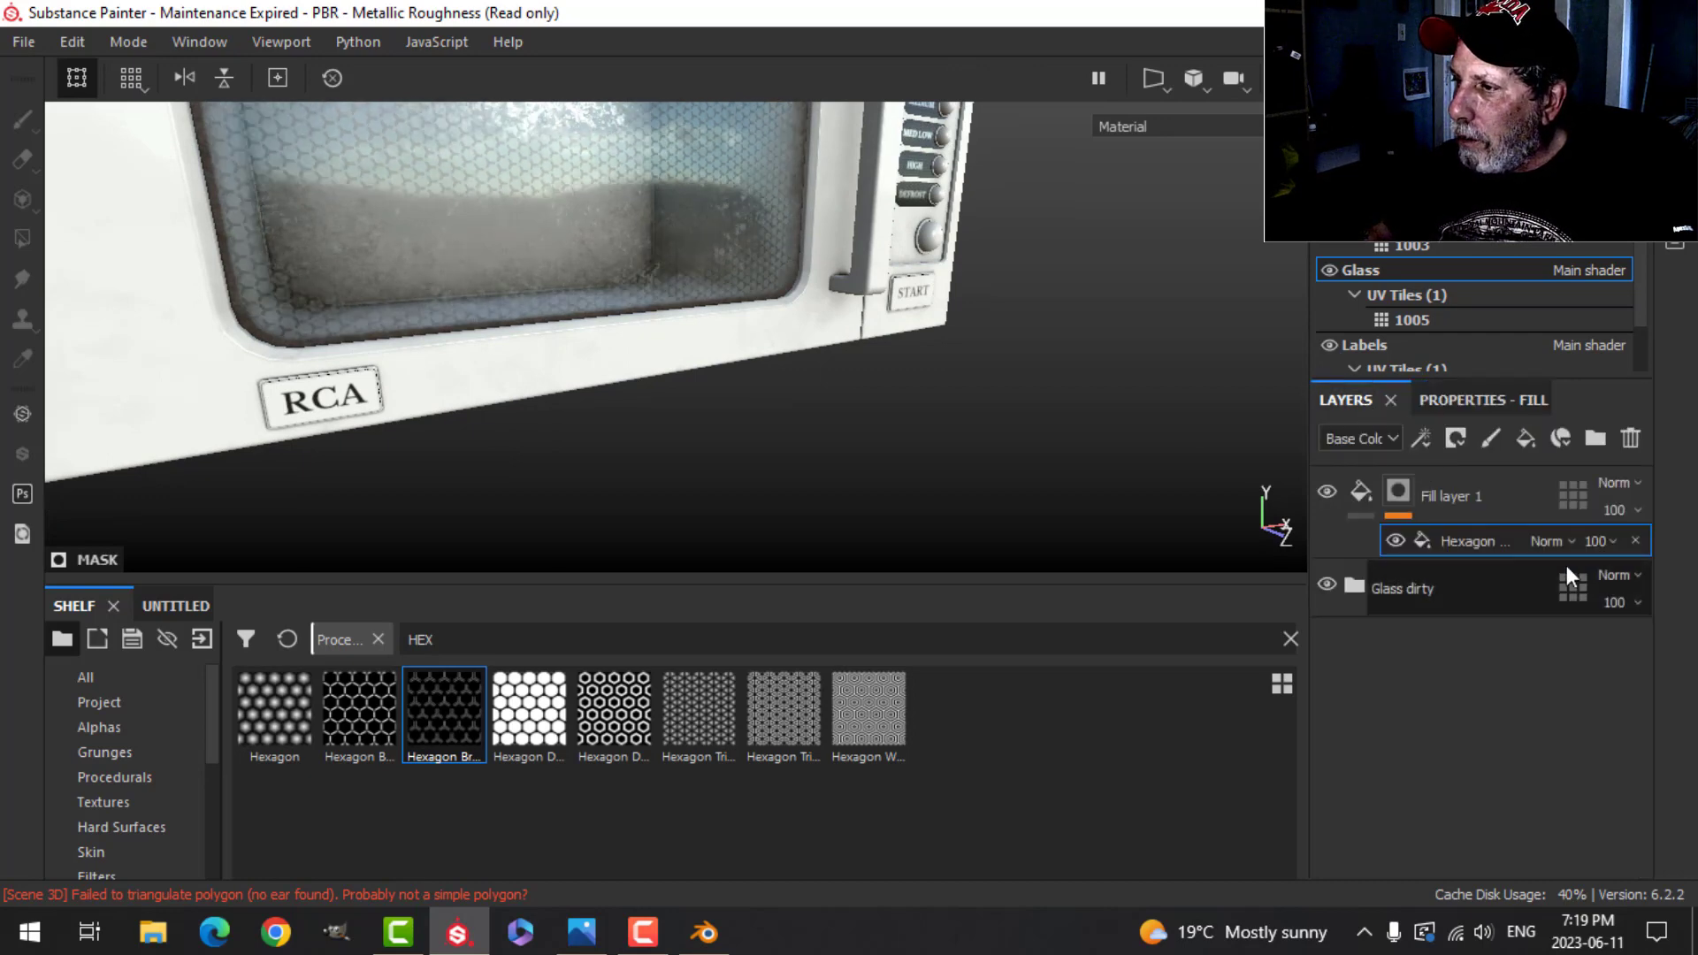
{"action": "left_click", "coordinate": [1597, 542]}
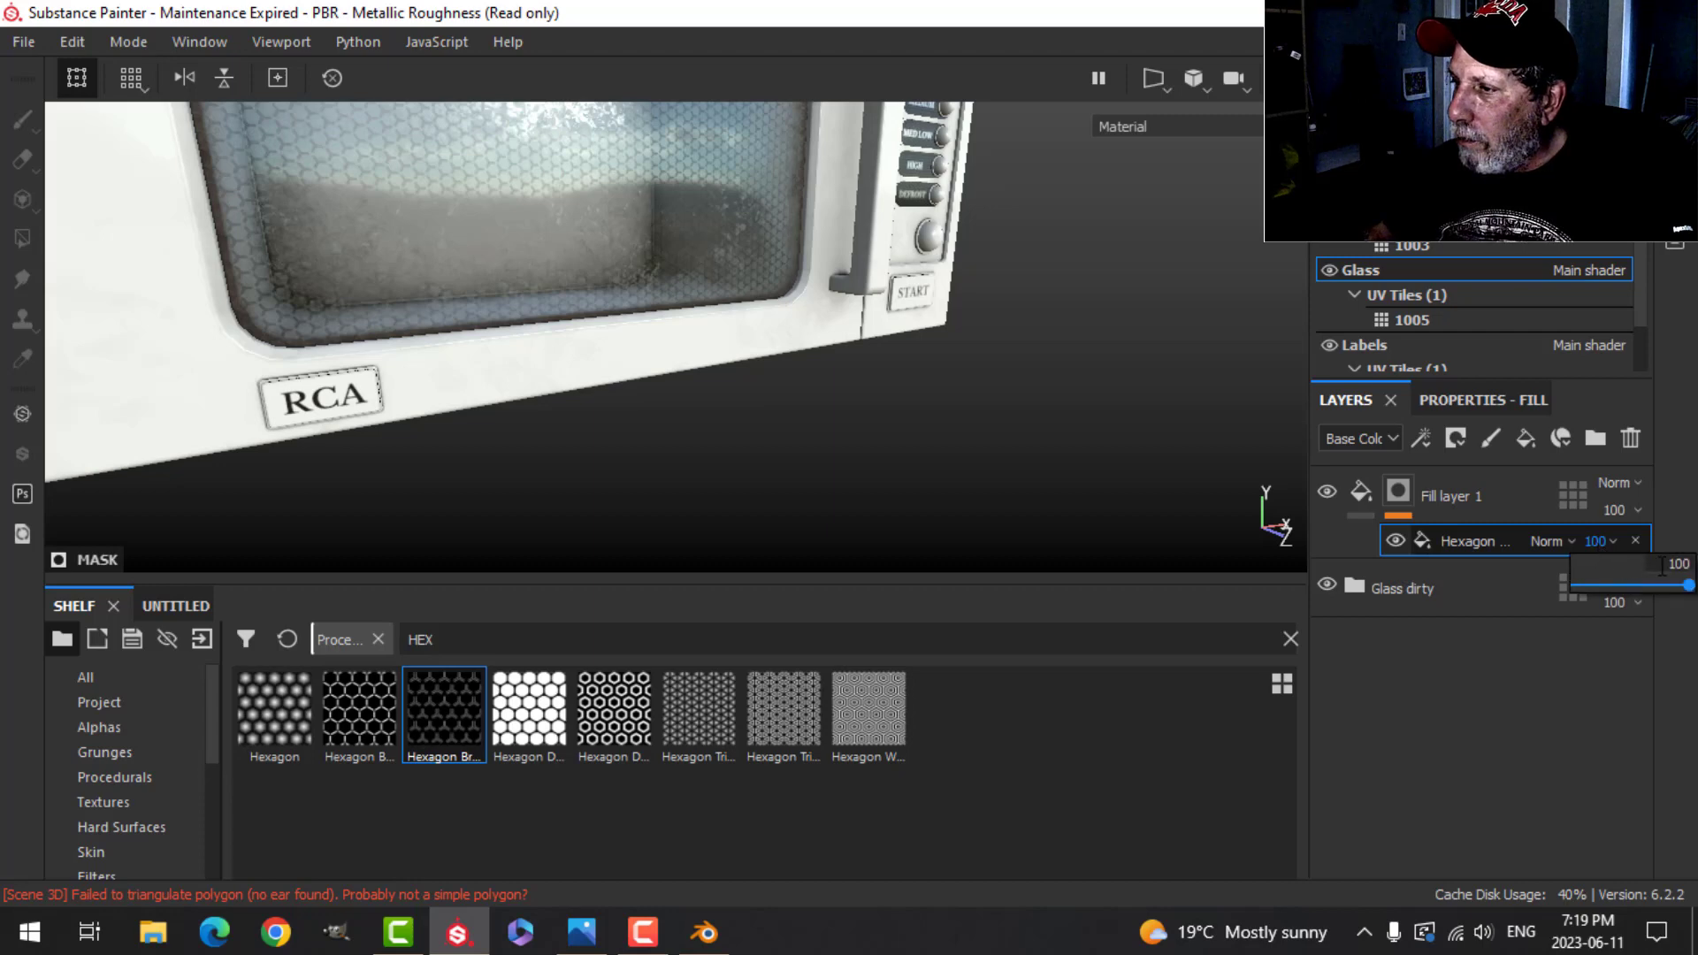
{"action": "left_click_drag", "start_coordinate": [1662, 566], "coordinate": [1684, 564]}
{"action": "key", "text": "BackSpace"}
{"action": "key", "text": "BackSpace"}
{"action": "key", "text": "BackSpace"}
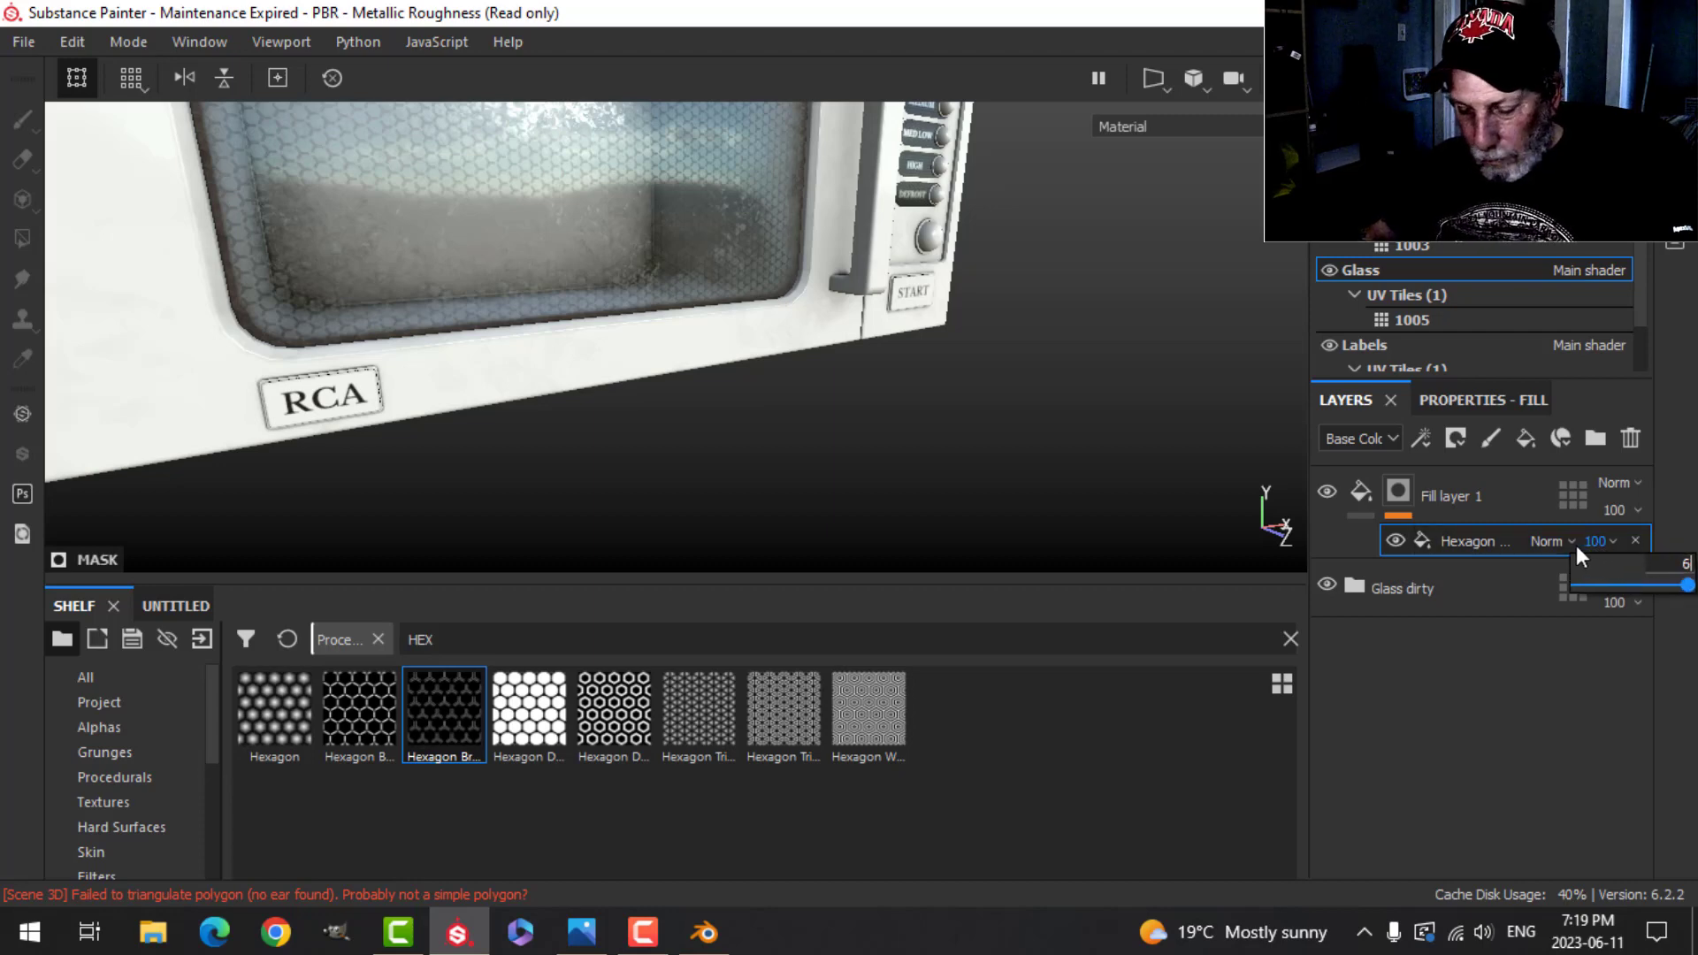
{"action": "type", "text": "65"}
{"action": "key", "text": "Return"}
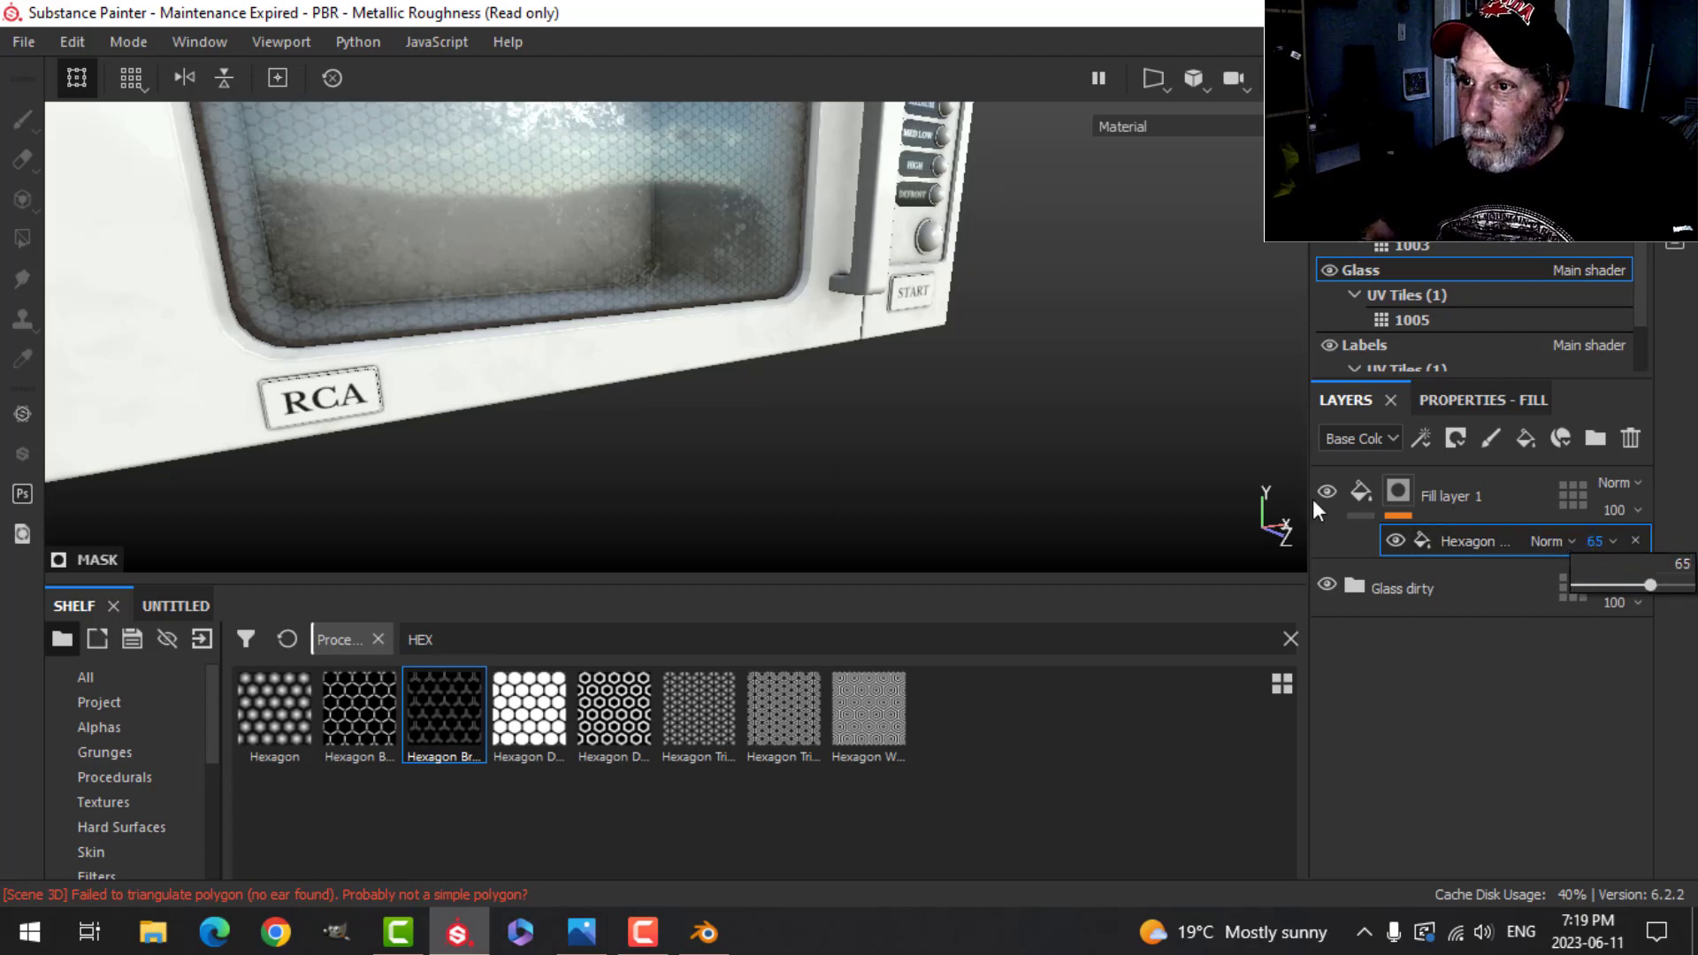
{"action": "left_click", "coordinate": [857, 427]}
{"action": "mouse_move", "coordinate": [879, 437]}
{"action": "left_mouse_down", "text": "alt"}
{"action": "mouse_move", "coordinate": [849, 384]}
{"action": "mouse_move", "coordinate": [879, 421]}
{"action": "left_mouse_up", "text": "alt"}
{"action": "scroll", "coordinate": [879, 421], "scroll_direction": "down", "scroll_amount": 3}
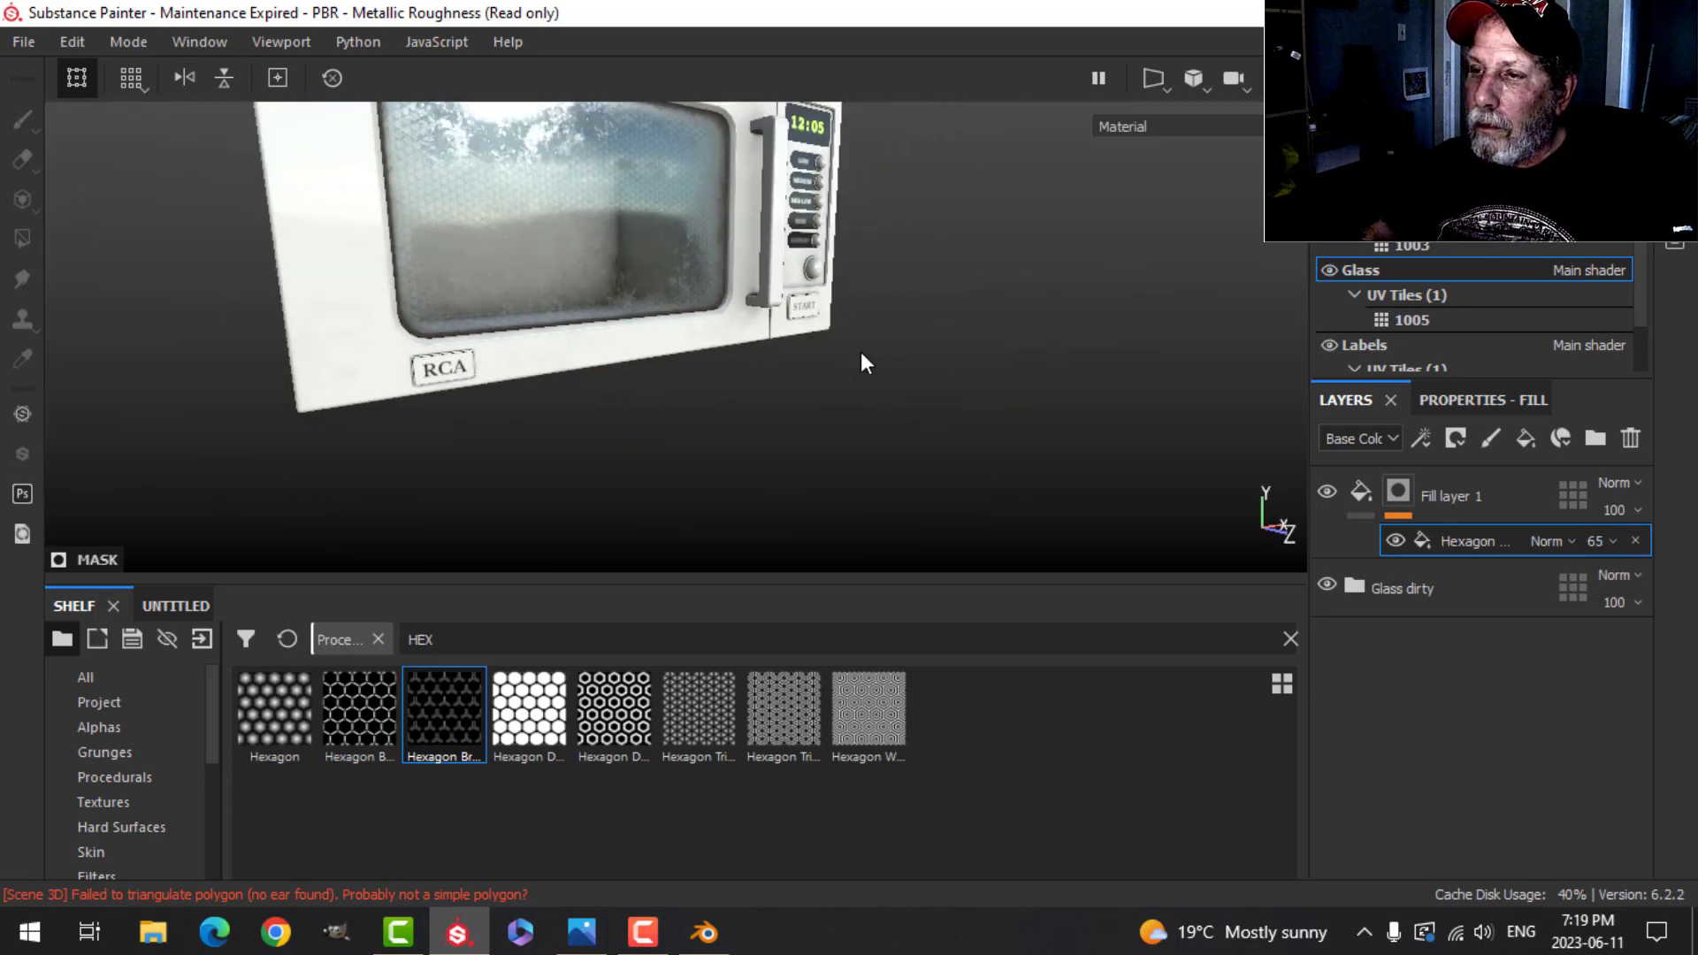
{"action": "left_click_drag", "start_coordinate": [861, 354], "coordinate": [741, 403], "text": "alt"}
{"action": "left_click_drag", "start_coordinate": [531, 358], "coordinate": [885, 349], "text": "alt"}
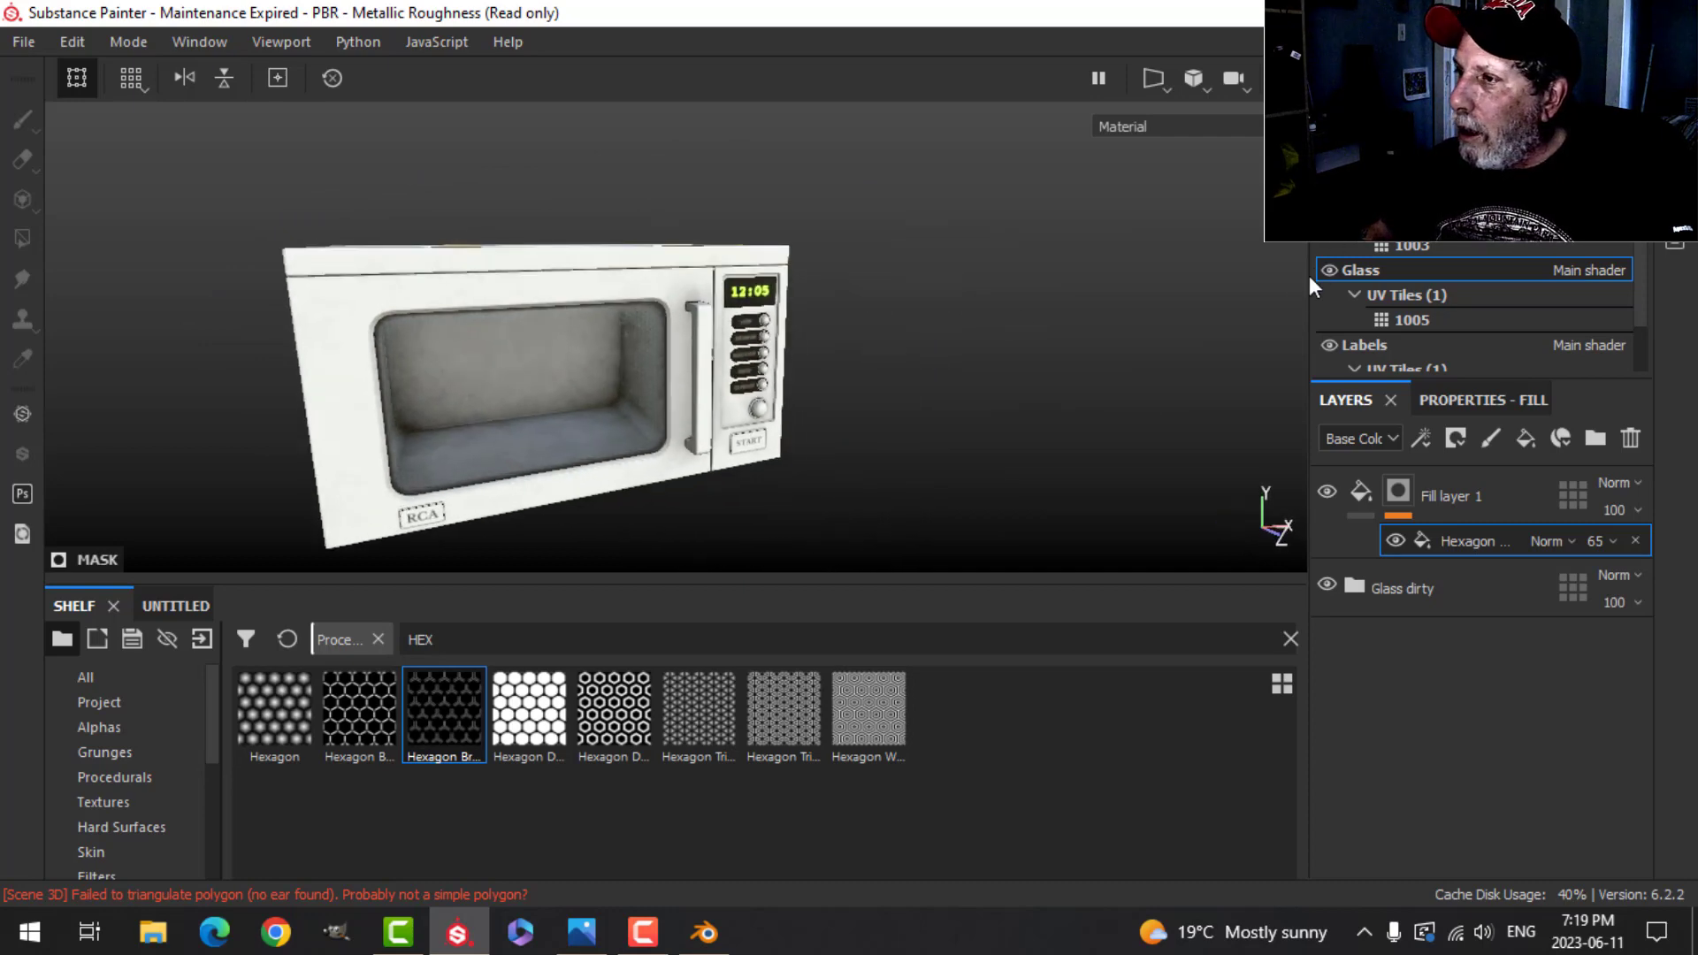
Step: Select the Body texture set and set its texture size to 2048
{"action": "left_click", "coordinate": [1362, 196]}
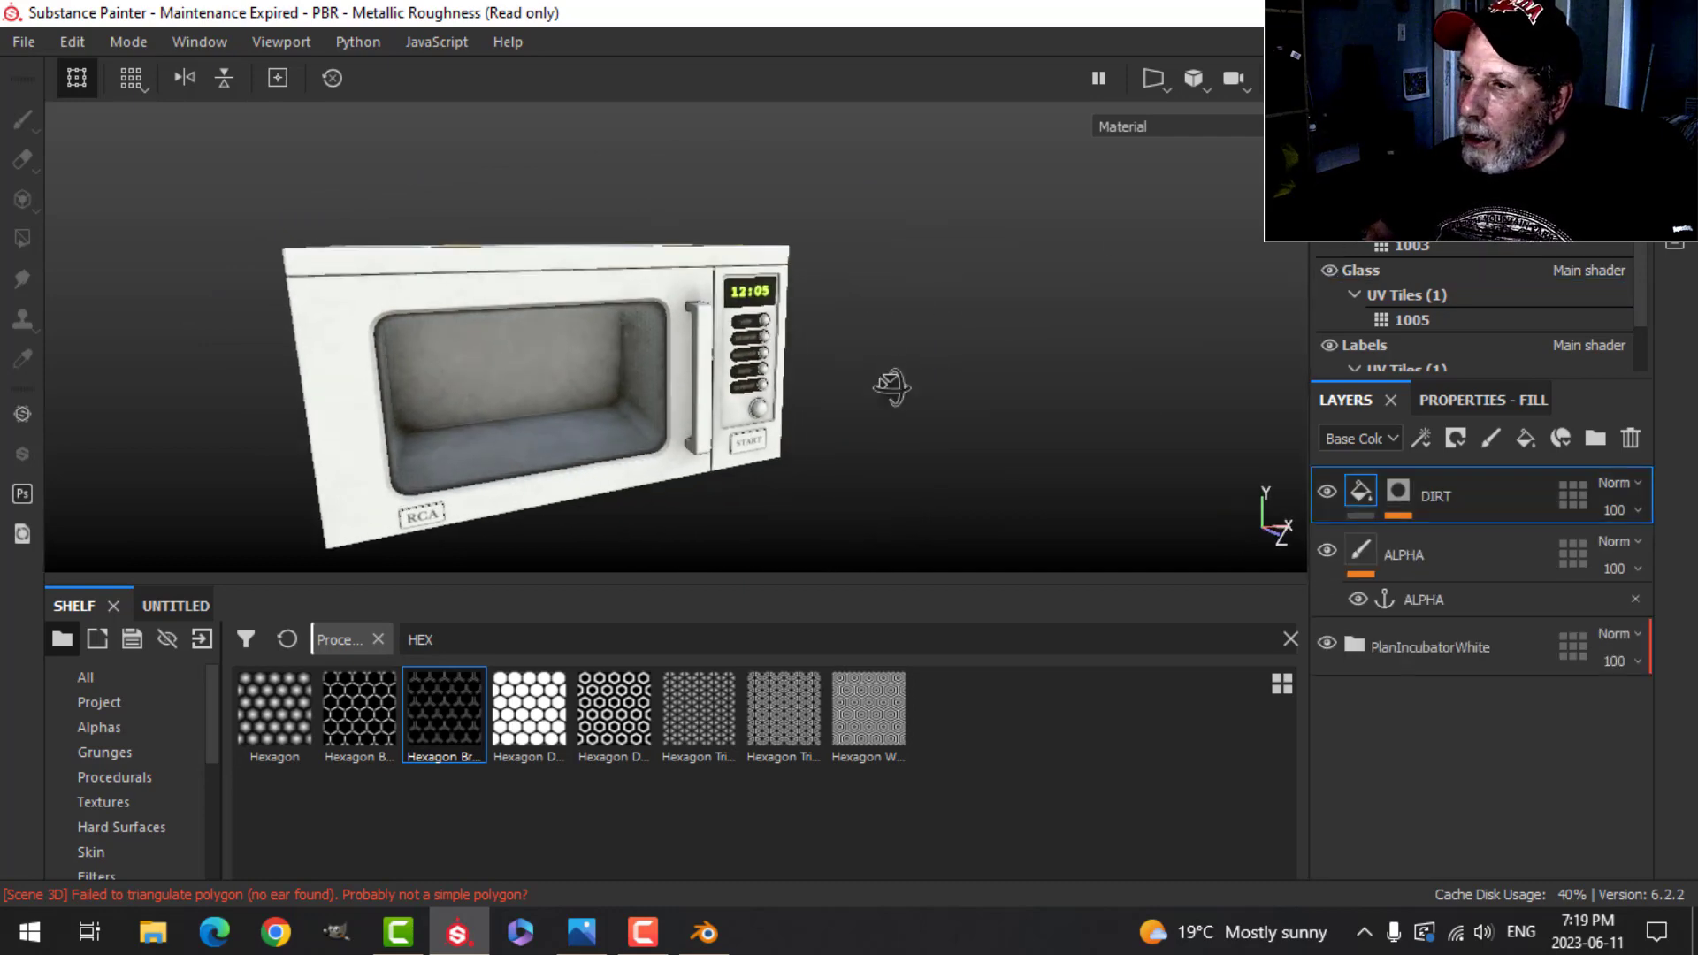
{"action": "left_click_drag", "start_coordinate": [894, 386], "coordinate": [899, 368], "text": "alt"}
{"action": "middle_click_drag", "start_coordinate": [901, 415], "coordinate": [905, 385], "text": "alt"}
{"action": "left_click_drag", "start_coordinate": [905, 385], "coordinate": [860, 386], "text": "alt"}
{"action": "scroll", "coordinate": [827, 417], "scroll_direction": "up", "scroll_amount": 3}
{"action": "middle_click_drag", "start_coordinate": [856, 432], "coordinate": [925, 498], "text": "alt"}
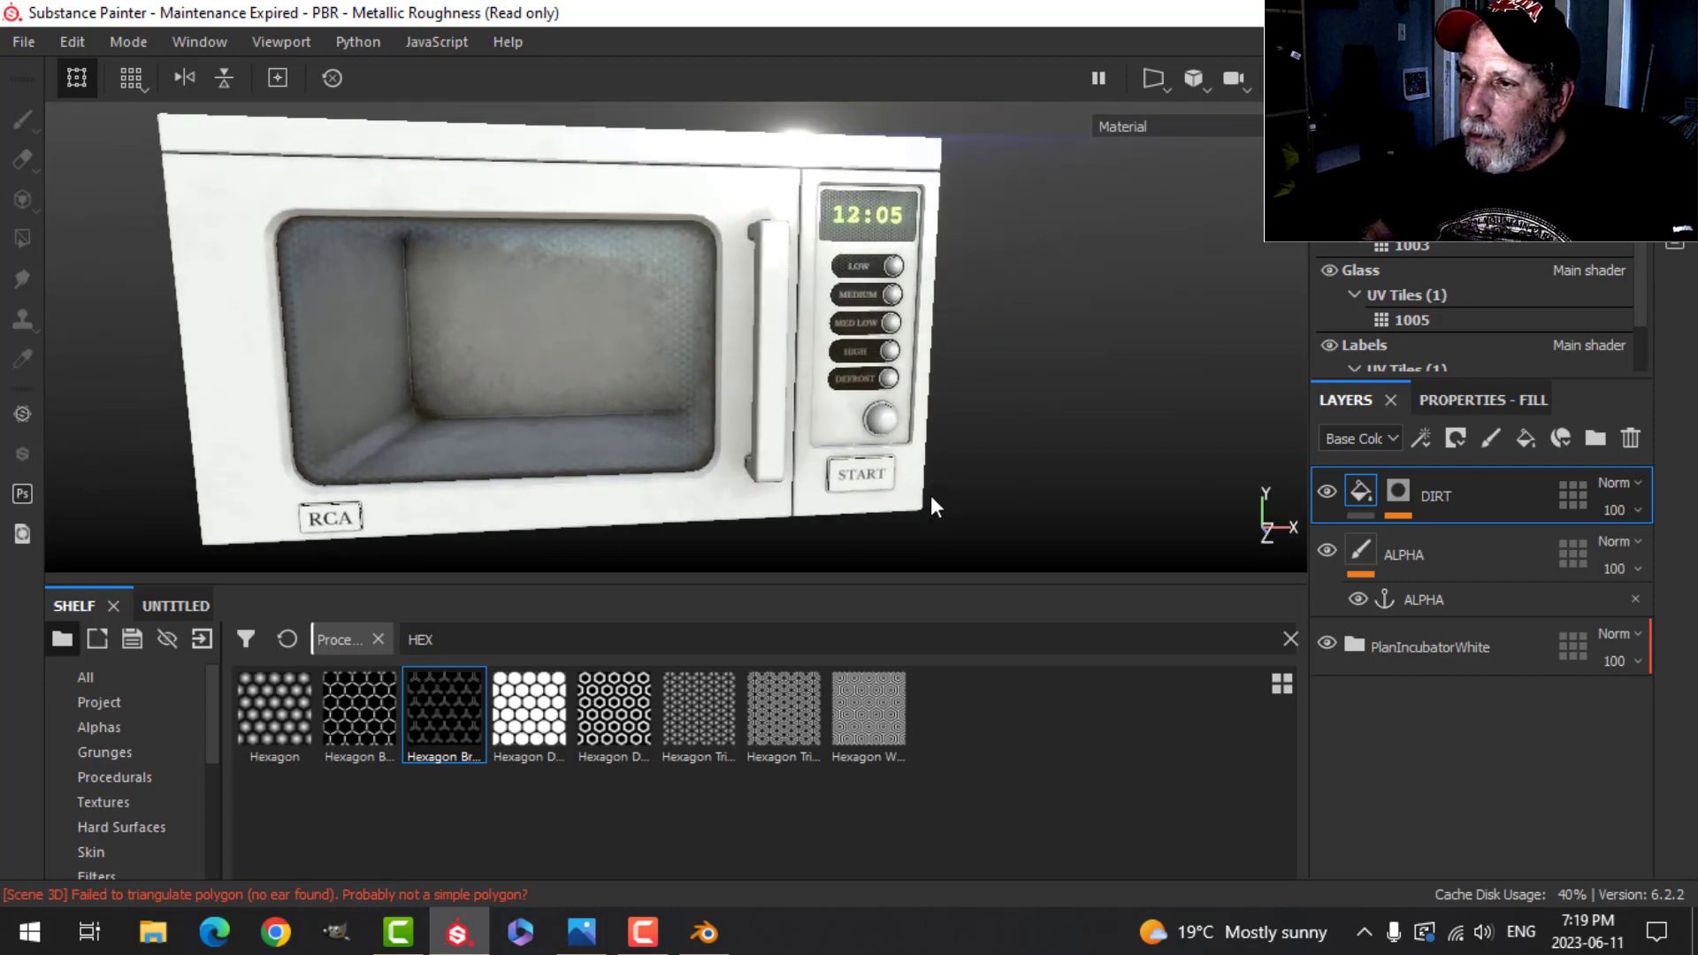
{"action": "left_click_drag", "start_coordinate": [837, 425], "coordinate": [919, 365], "text": "alt"}
{"action": "left_click", "coordinate": [1518, 77]}
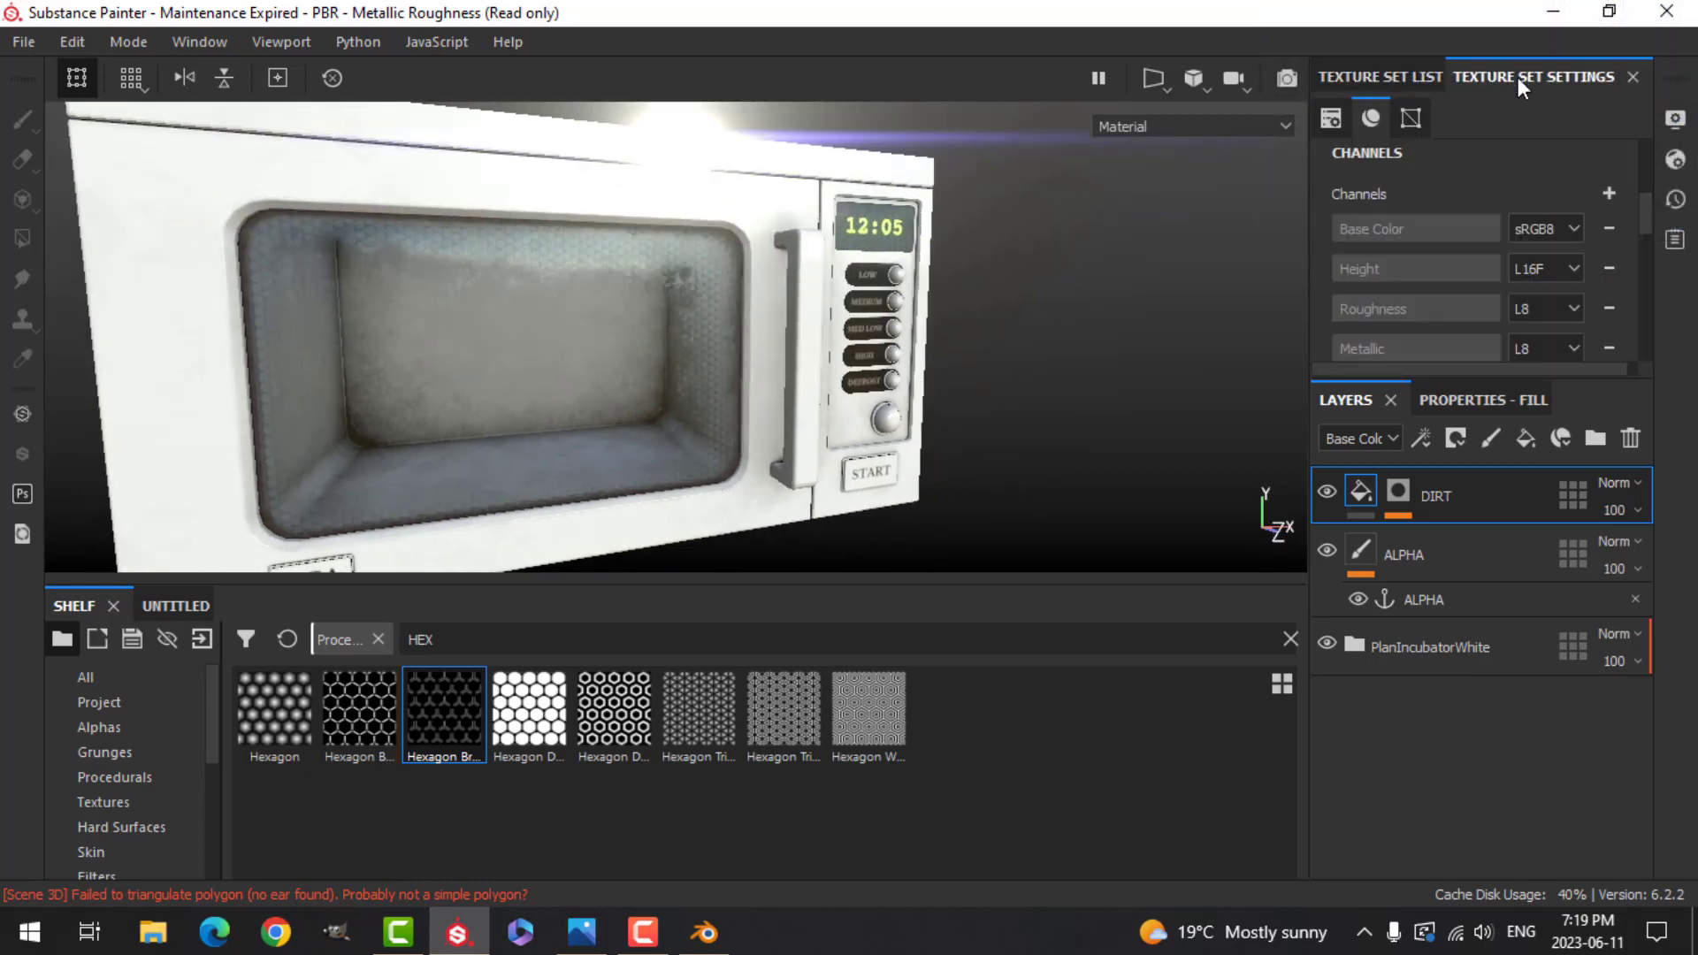
{"action": "scroll", "coordinate": [1450, 221], "scroll_direction": "up", "scroll_amount": 3}
{"action": "left_click", "coordinate": [1463, 320]}
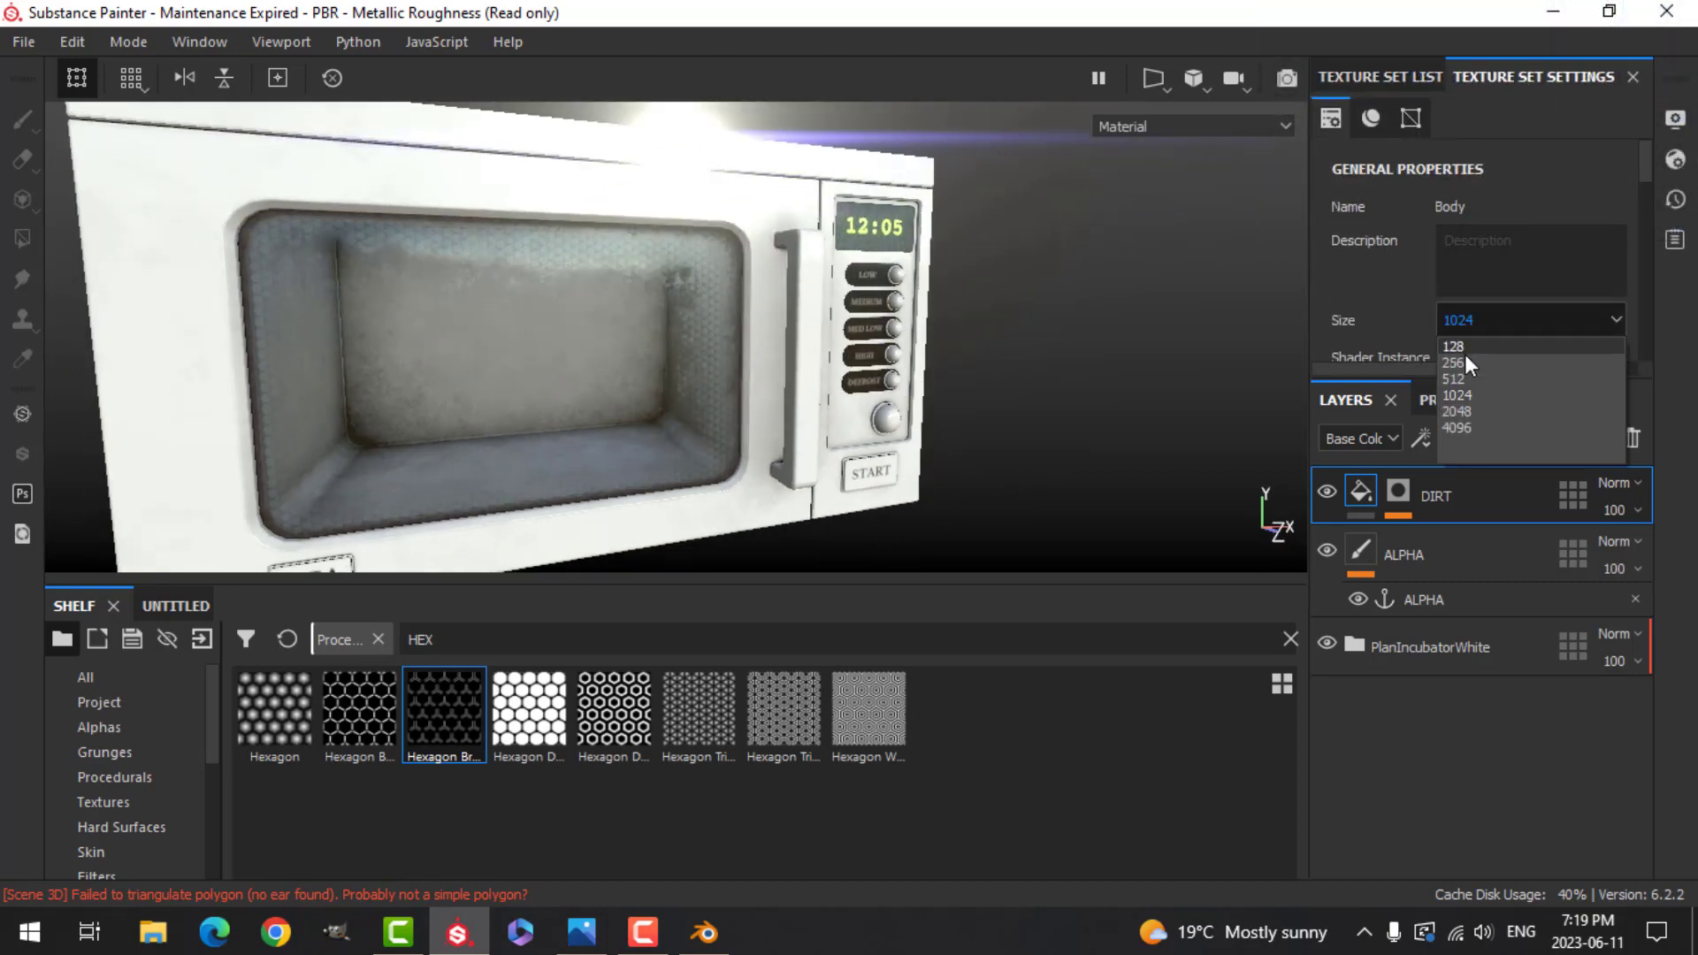
{"action": "left_click", "coordinate": [1468, 410]}
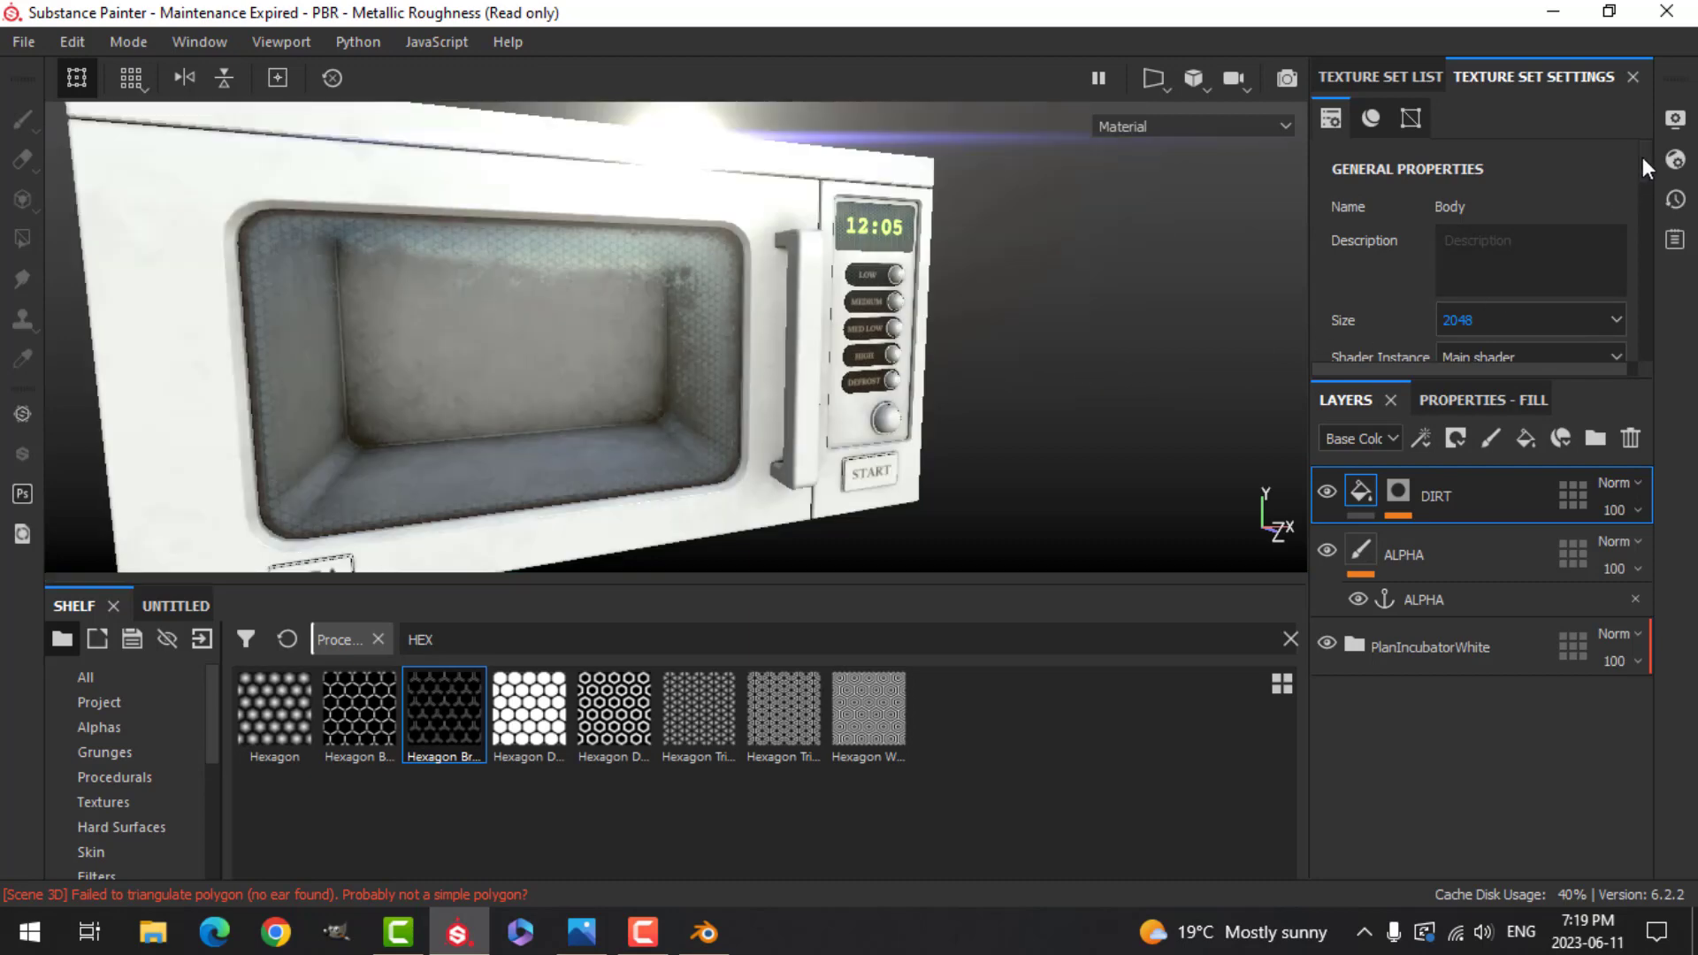
{"action": "left_click", "coordinate": [1675, 120]}
{"action": "scroll", "coordinate": [1238, 557], "scroll_direction": "down", "scroll_amount": 5}
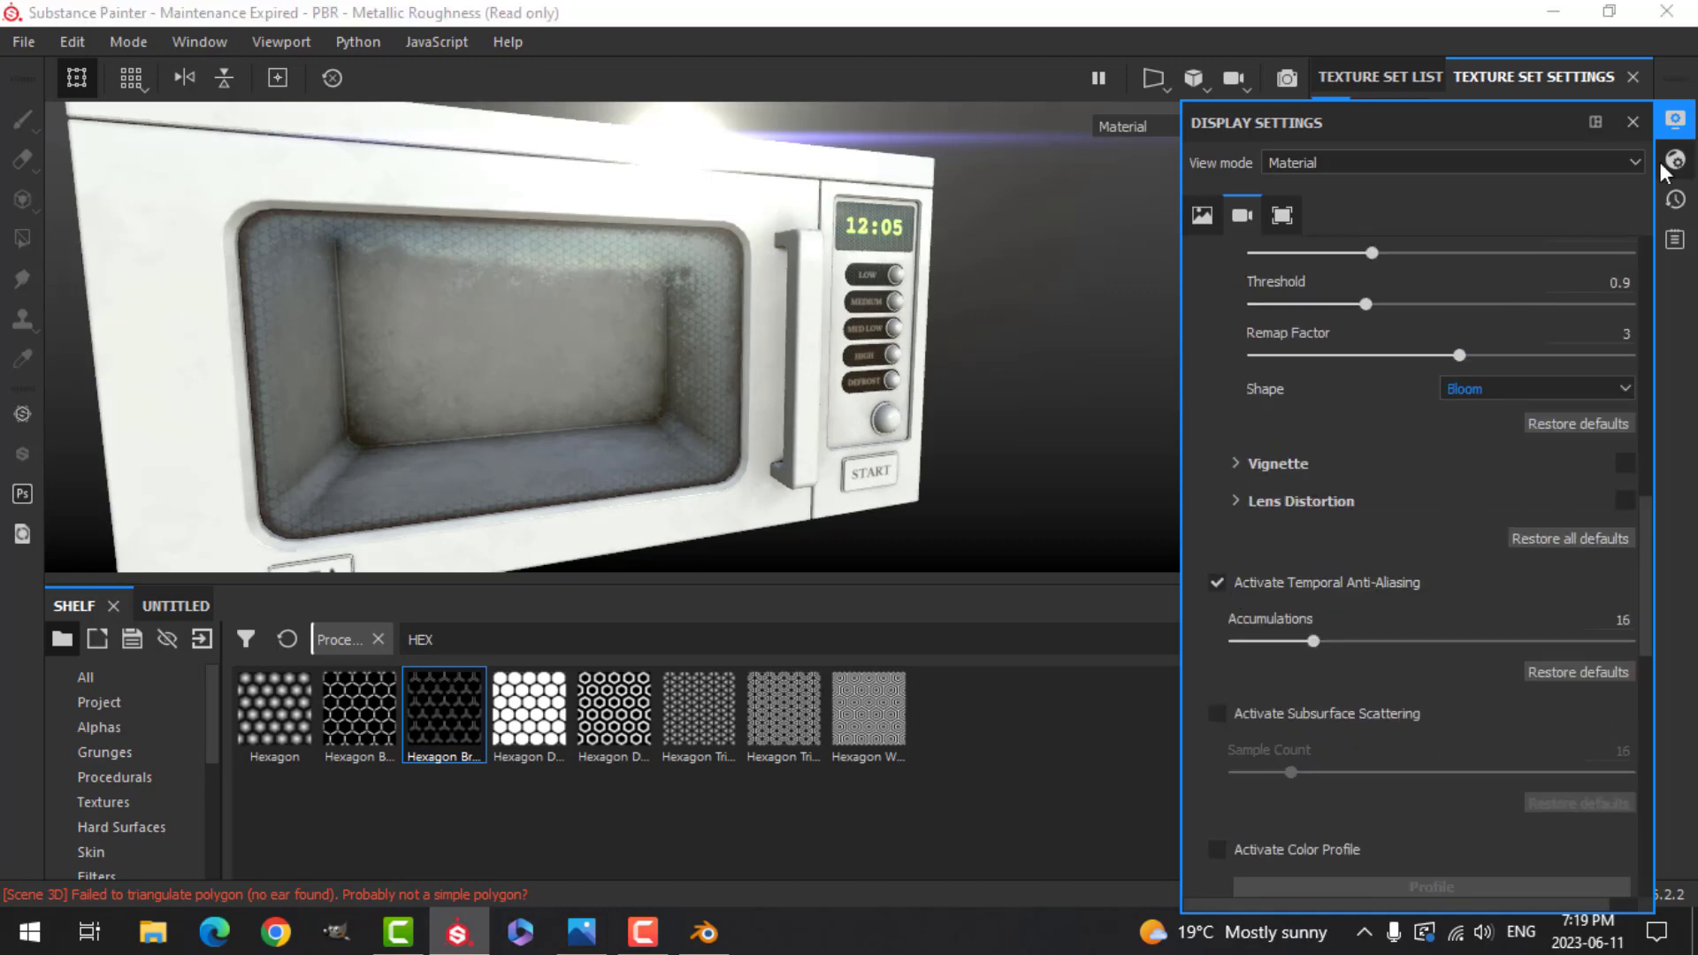
{"action": "left_click", "coordinate": [1672, 128]}
Step: Select the Labels texture set and set its texture size to 2048
{"action": "left_click", "coordinate": [1366, 77]}
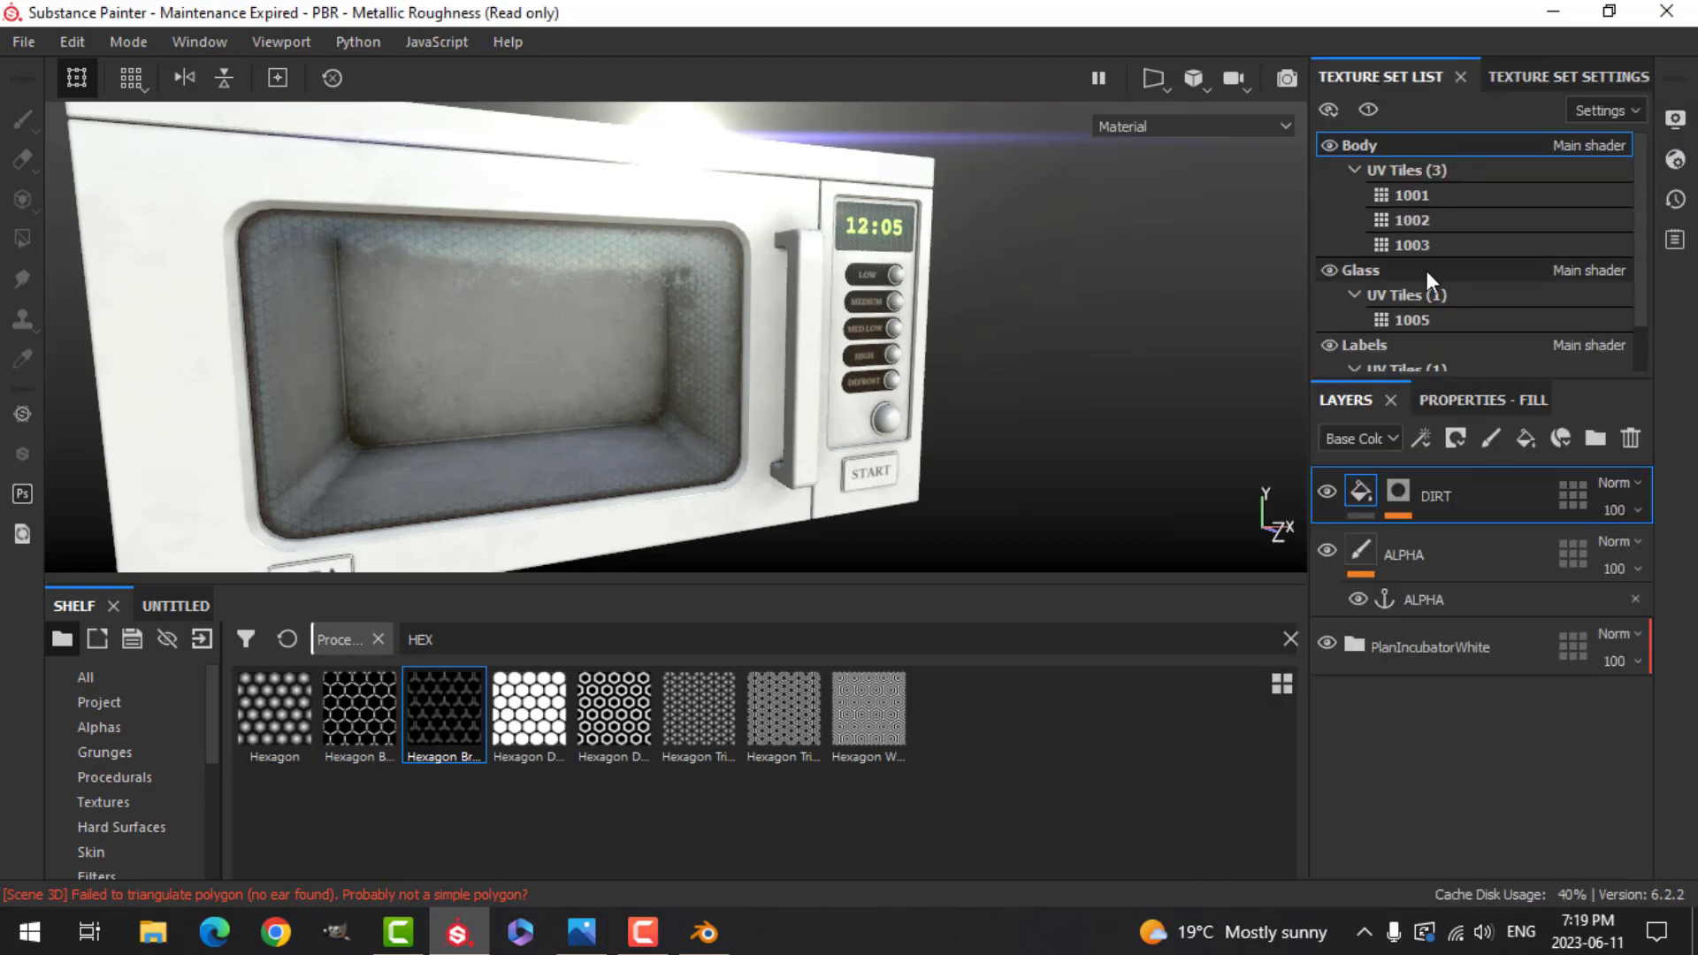
{"action": "left_click", "coordinate": [1396, 271]}
{"action": "left_click_drag", "start_coordinate": [1083, 386], "coordinate": [1081, 364], "text": "alt"}
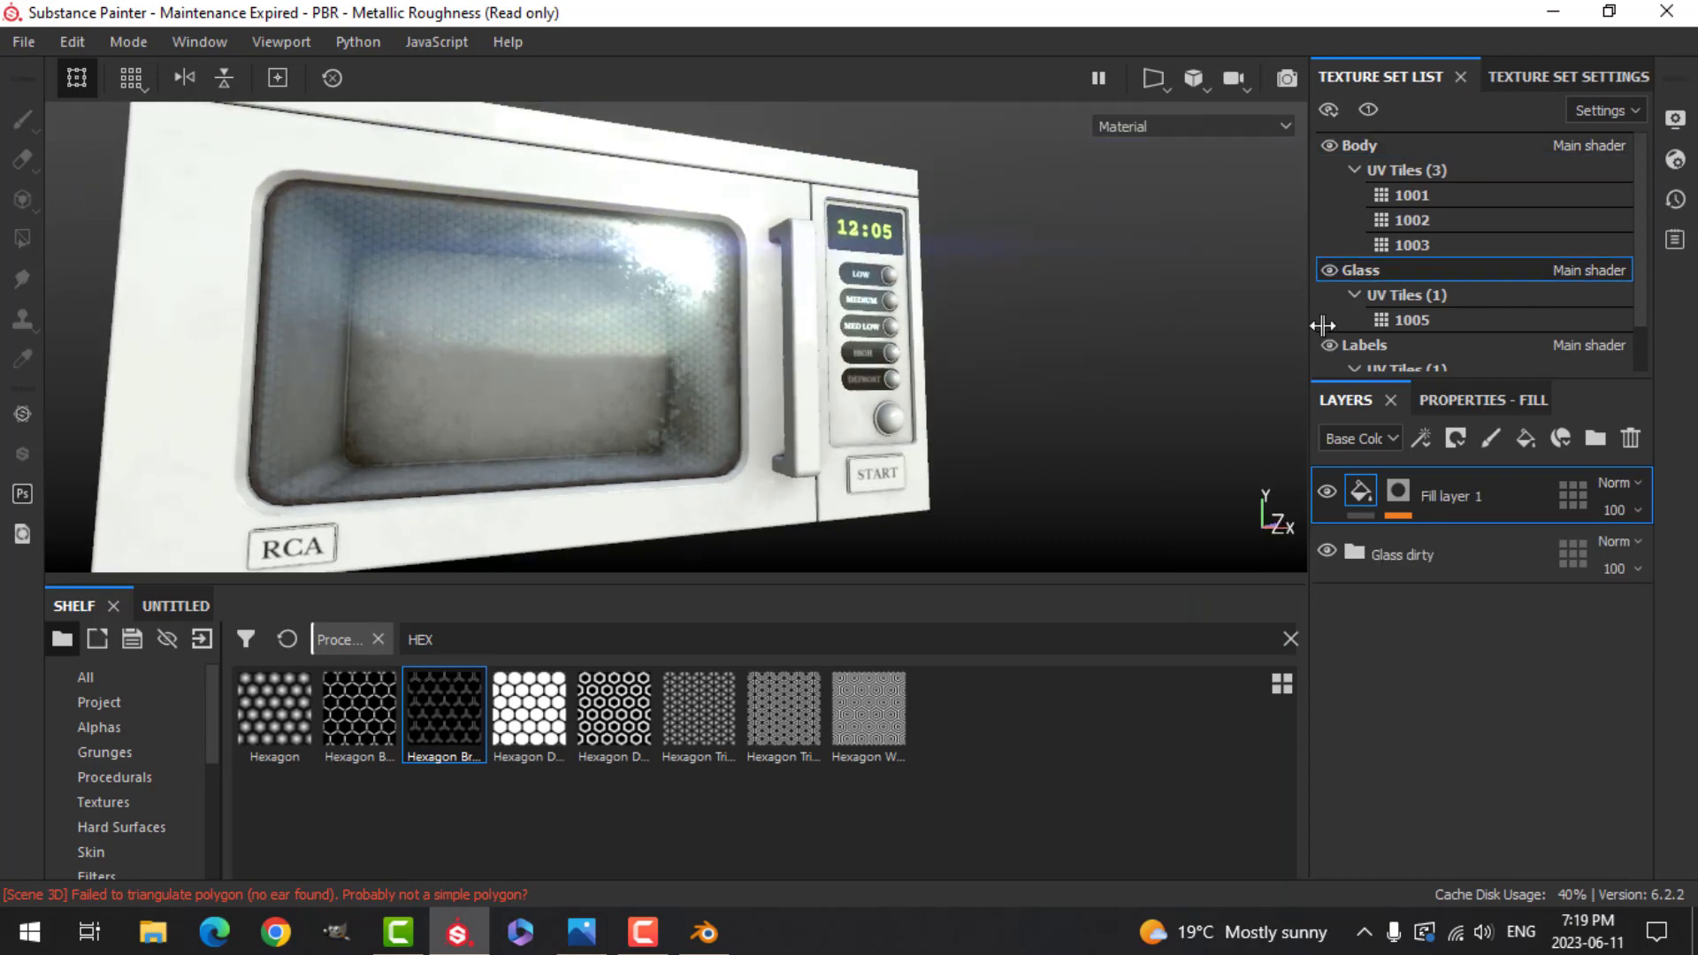
{"action": "scroll", "coordinate": [1366, 344], "scroll_direction": "down", "scroll_amount": 1}
{"action": "left_click", "coordinate": [1369, 294]}
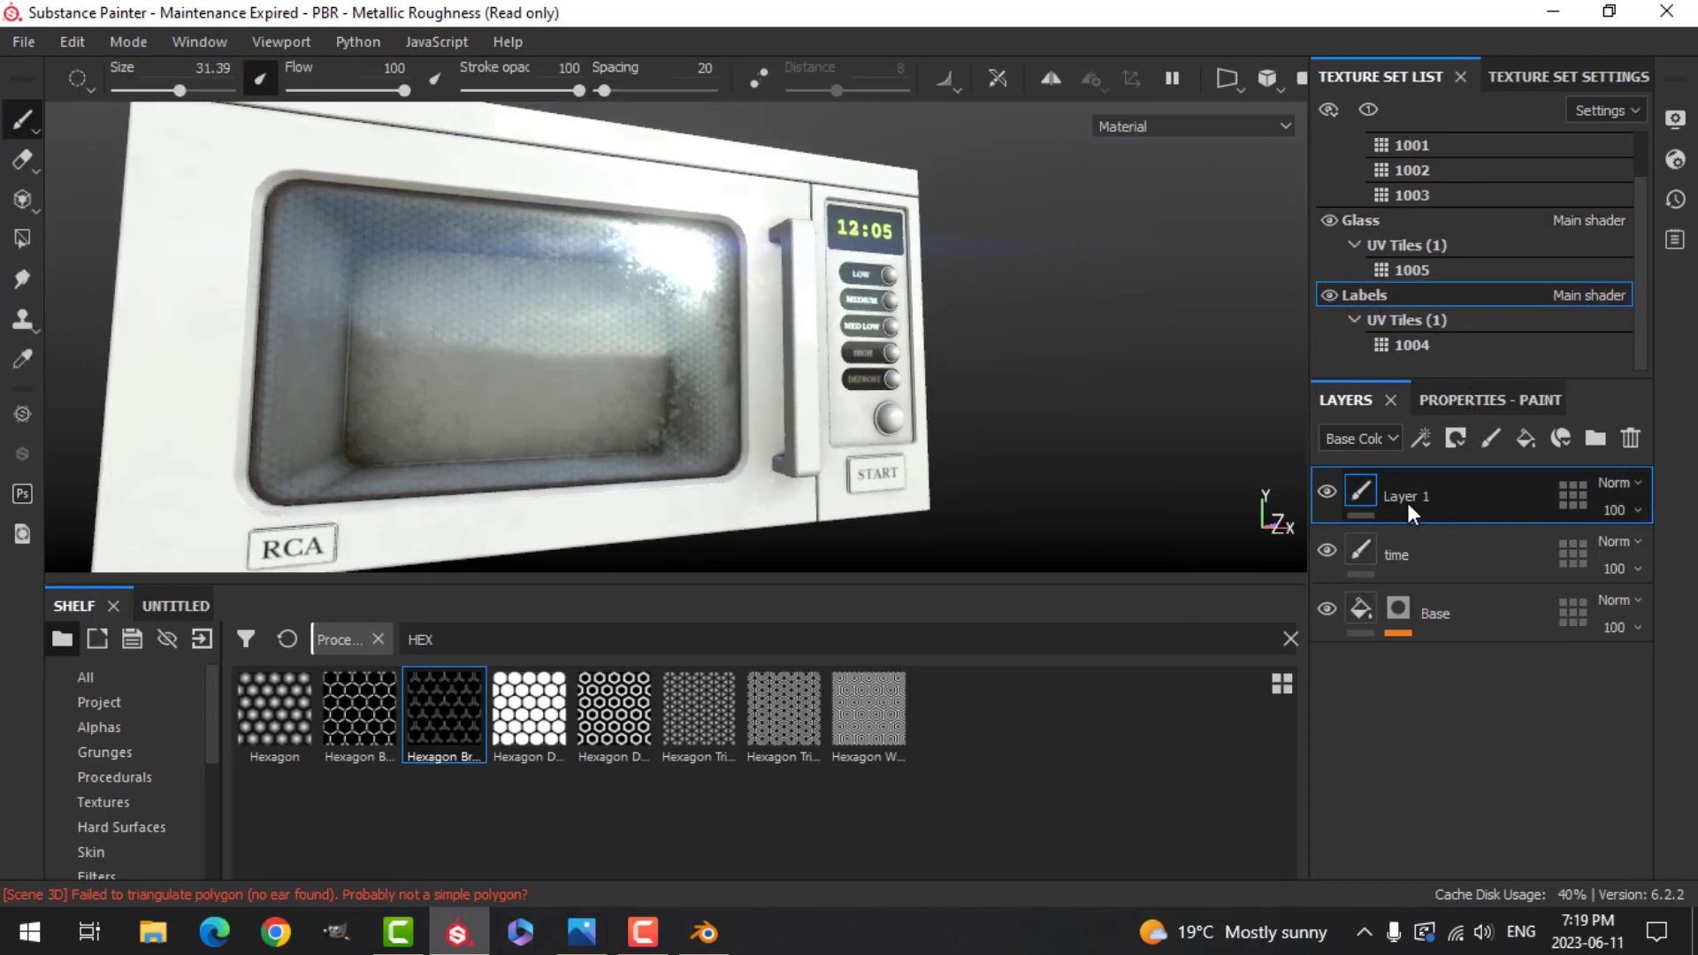
{"action": "left_click", "coordinate": [1535, 81]}
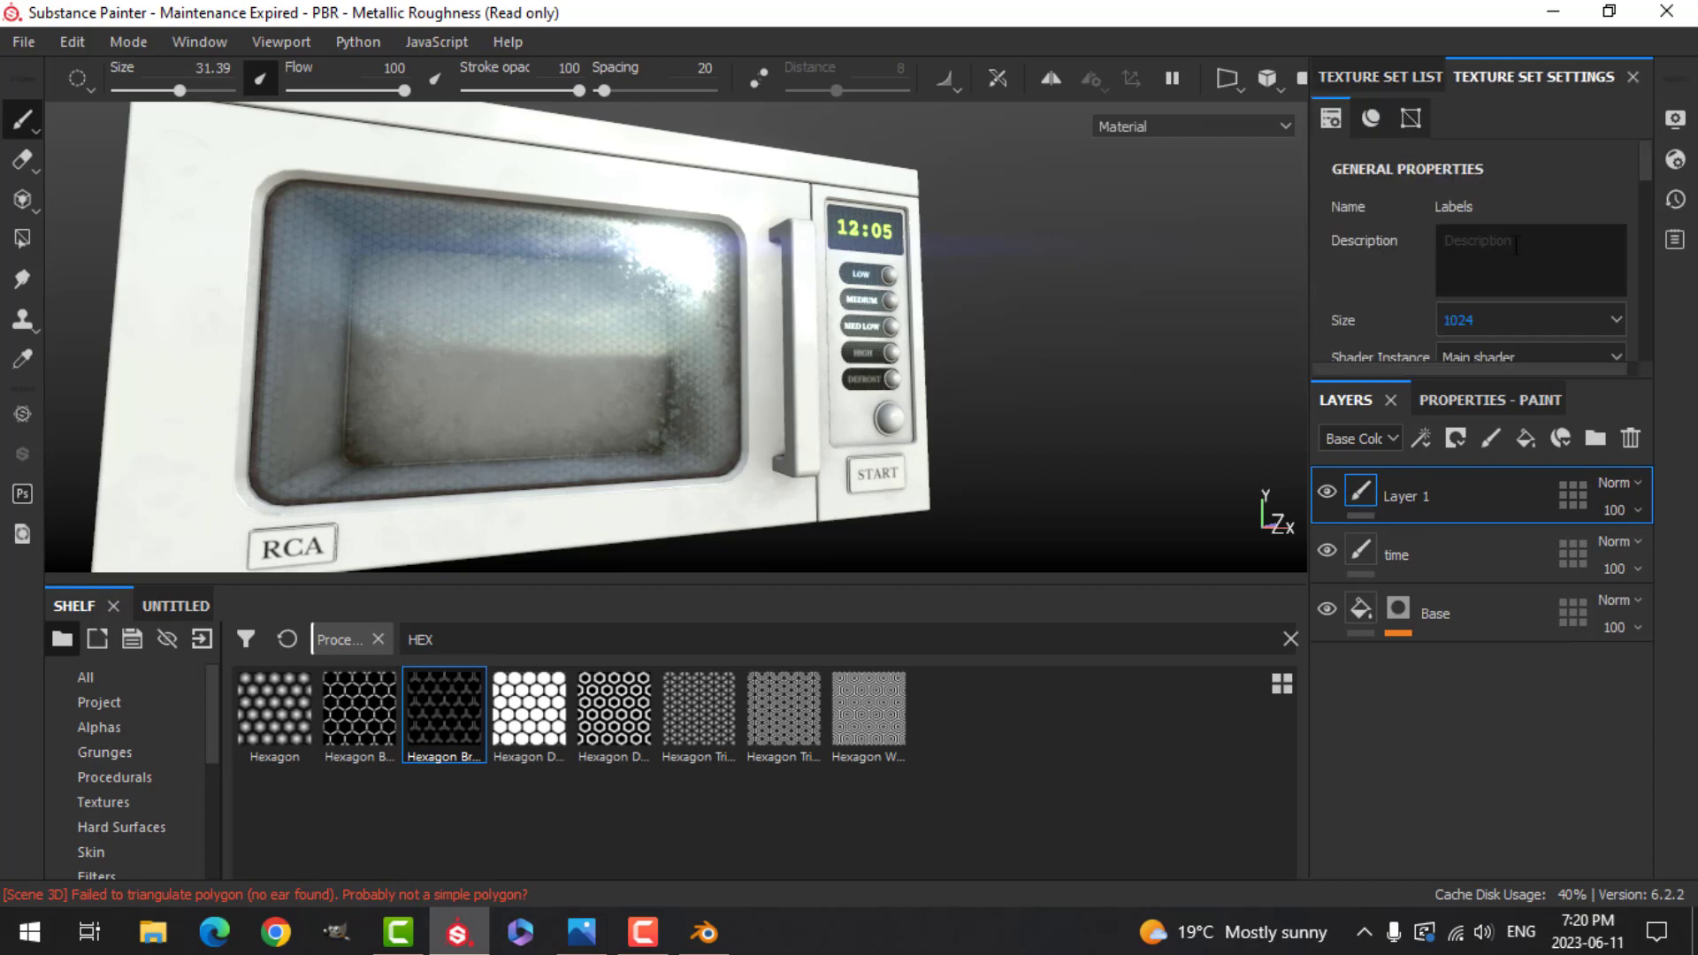
{"action": "left_click", "coordinate": [1482, 320]}
{"action": "left_click", "coordinate": [1458, 411]}
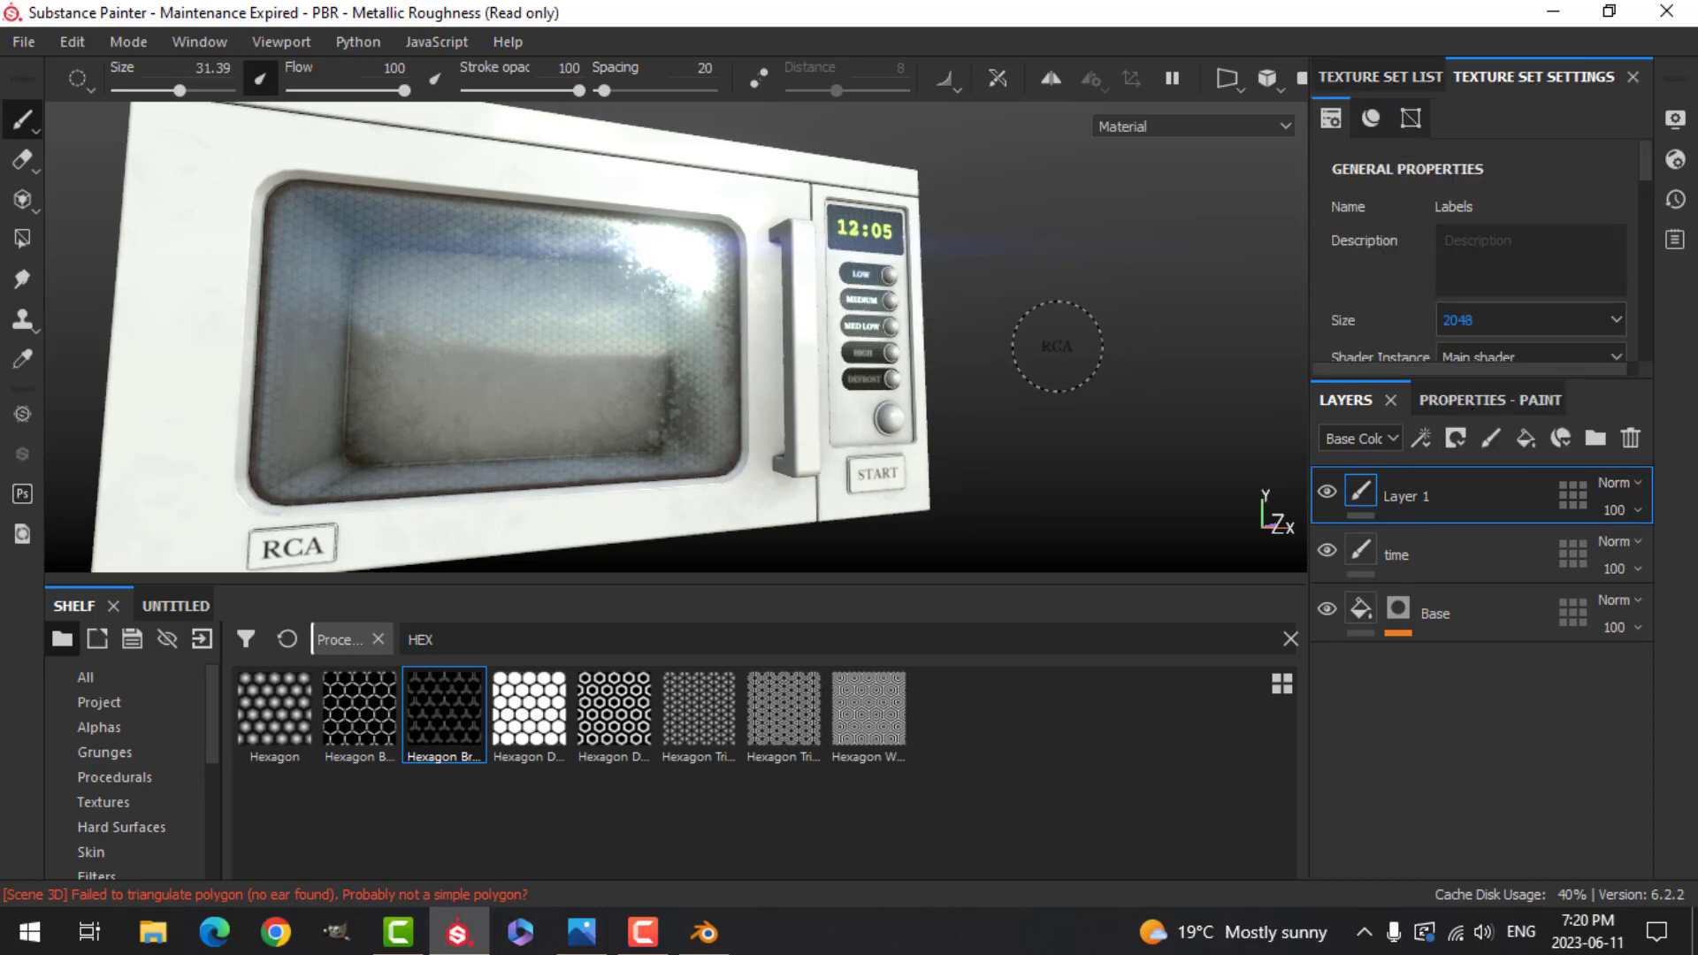
Step: Examine the textured microwave in an enlarged 3D view, checking the sides, glass door, buttons and lettering
{"action": "left_click_drag", "start_coordinate": [1072, 324], "coordinate": [1075, 478], "text": "alt"}
{"action": "key", "text": "Tab"}
{"action": "middle_click_drag", "start_coordinate": [1273, 424], "coordinate": [1119, 412], "text": "alt"}
{"action": "mouse_move", "coordinate": [1220, 454]}
{"action": "left_mouse_down", "text": "alt"}
{"action": "mouse_move", "coordinate": [1148, 466]}
{"action": "mouse_move", "coordinate": [1149, 437]}
{"action": "mouse_move", "coordinate": [1044, 473]}
{"action": "mouse_move", "coordinate": [938, 451]}
{"action": "mouse_move", "coordinate": [837, 485]}
{"action": "mouse_move", "coordinate": [834, 469]}
{"action": "mouse_move", "coordinate": [952, 440]}
{"action": "mouse_move", "coordinate": [1026, 451]}
{"action": "mouse_move", "coordinate": [648, 430]}
{"action": "mouse_move", "coordinate": [1211, 456]}
{"action": "left_mouse_up", "text": "alt"}
{"action": "scroll", "coordinate": [1145, 493], "scroll_direction": "down", "scroll_amount": 3}
{"action": "scroll", "coordinate": [938, 456], "scroll_direction": "up", "scroll_amount": 3}
{"action": "scroll", "coordinate": [871, 486], "scroll_direction": "down", "scroll_amount": 2}
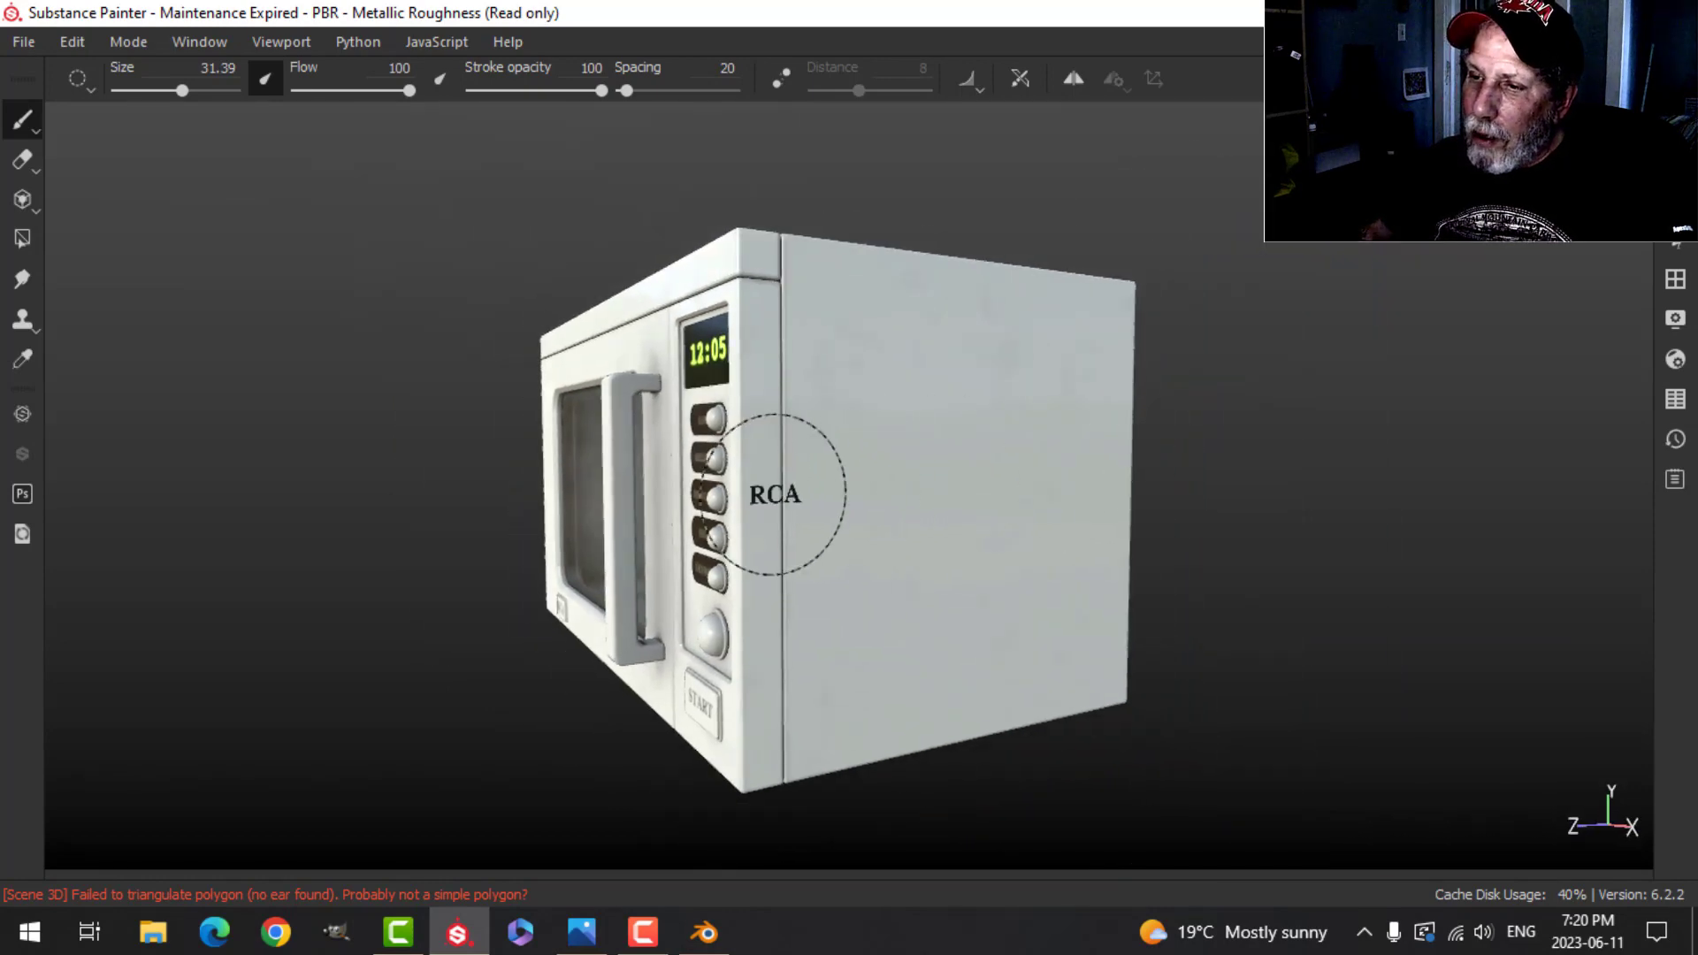
{"action": "left_click_drag", "start_coordinate": [773, 492], "coordinate": [929, 506], "text": "alt"}
{"action": "scroll", "coordinate": [892, 520], "scroll_direction": "up", "scroll_amount": 3}
{"action": "scroll", "coordinate": [982, 408], "scroll_direction": "up", "scroll_amount": 6}
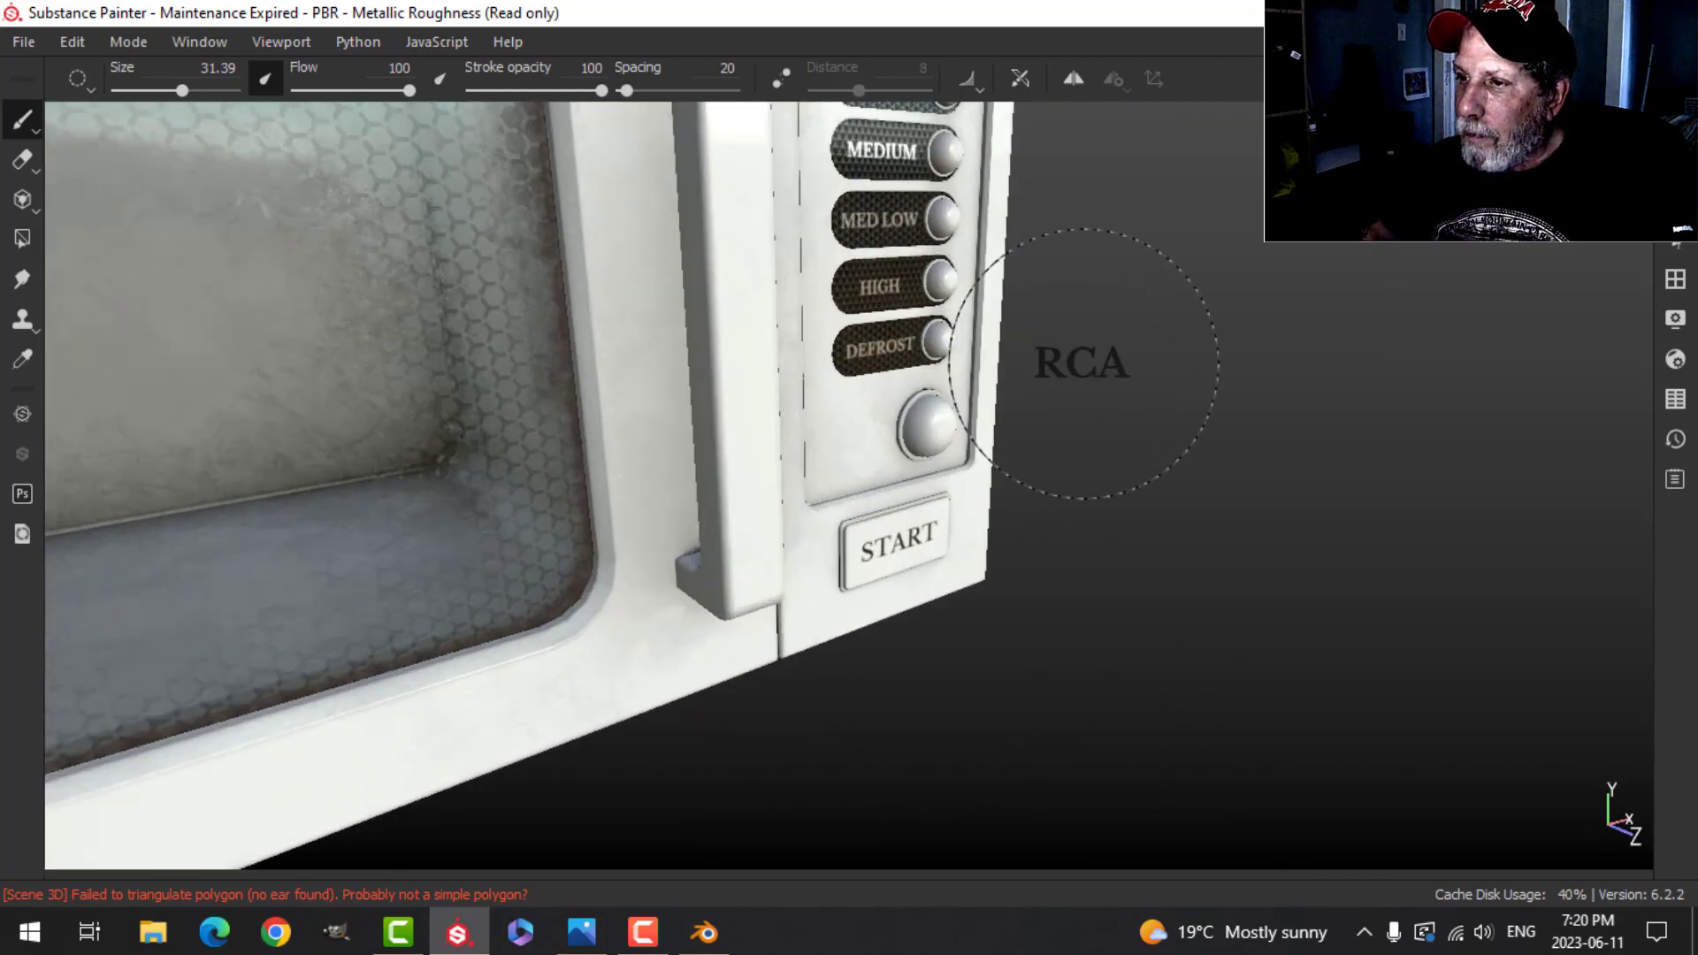
{"action": "middle_click_drag", "start_coordinate": [1083, 360], "coordinate": [1042, 440], "text": "alt"}
{"action": "scroll", "coordinate": [977, 481], "scroll_direction": "down", "scroll_amount": 3}
{"action": "mouse_move", "coordinate": [977, 481]}
{"action": "left_mouse_down", "text": "alt"}
{"action": "mouse_move", "coordinate": [947, 493]}
{"action": "mouse_move", "coordinate": [965, 544]}
{"action": "mouse_move", "coordinate": [994, 447]}
{"action": "mouse_move", "coordinate": [929, 474]}
{"action": "mouse_move", "coordinate": [1047, 436]}
{"action": "mouse_move", "coordinate": [1065, 489]}
{"action": "left_mouse_up", "text": "alt"}
{"action": "scroll", "coordinate": [966, 542], "scroll_direction": "down", "scroll_amount": 2}
{"action": "scroll", "coordinate": [972, 507], "scroll_direction": "down", "scroll_amount": 3}
{"action": "scroll", "coordinate": [972, 507], "scroll_direction": "down", "scroll_amount": 3}
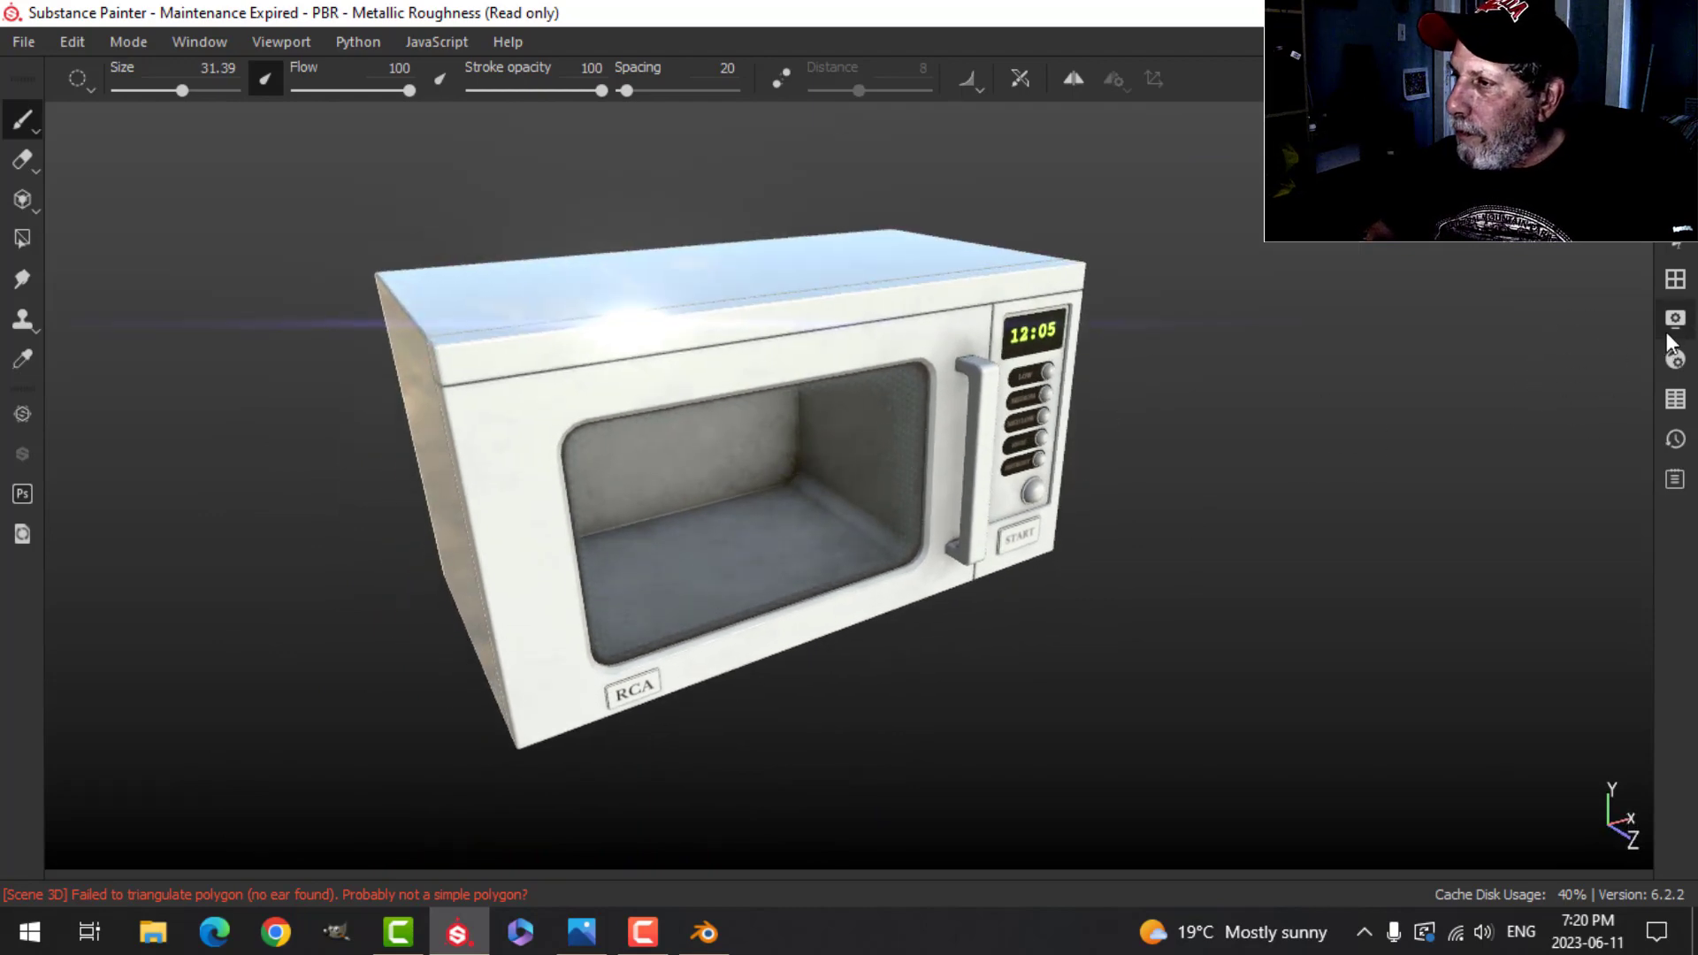
Step: Change the environment map in the display settings from the panorama to Bonifacio Aragon Stairs
{"action": "left_click", "coordinate": [1675, 320]}
{"action": "left_click", "coordinate": [1196, 417]}
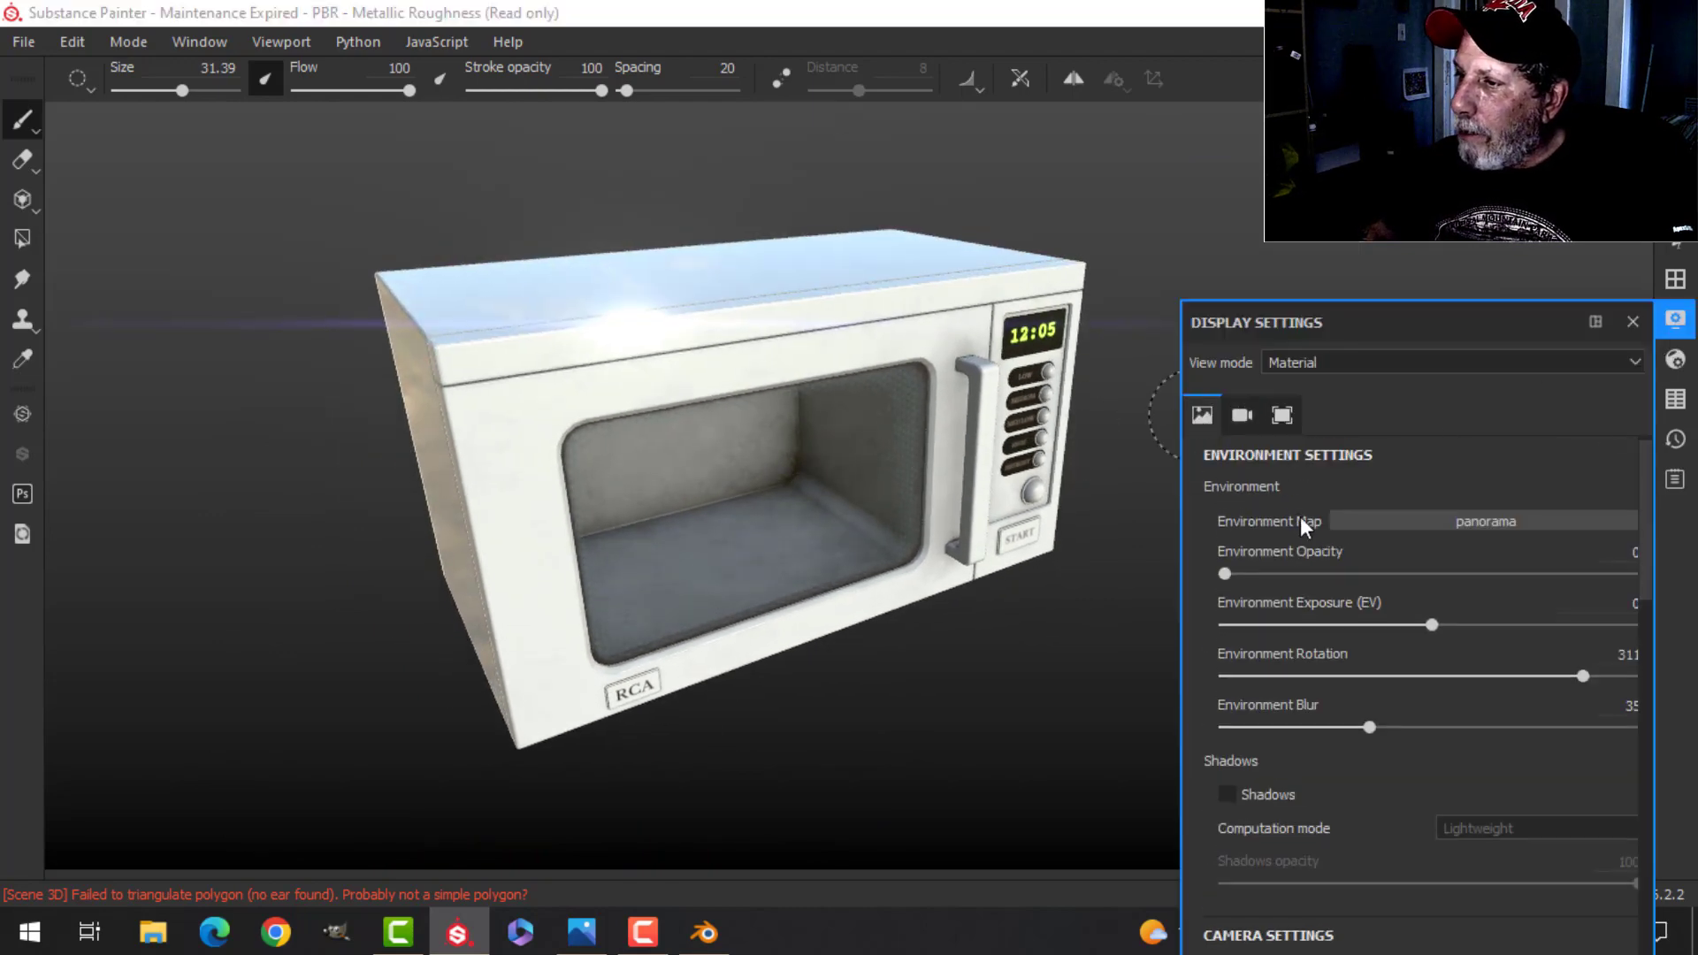
{"action": "left_click", "coordinate": [1411, 520]}
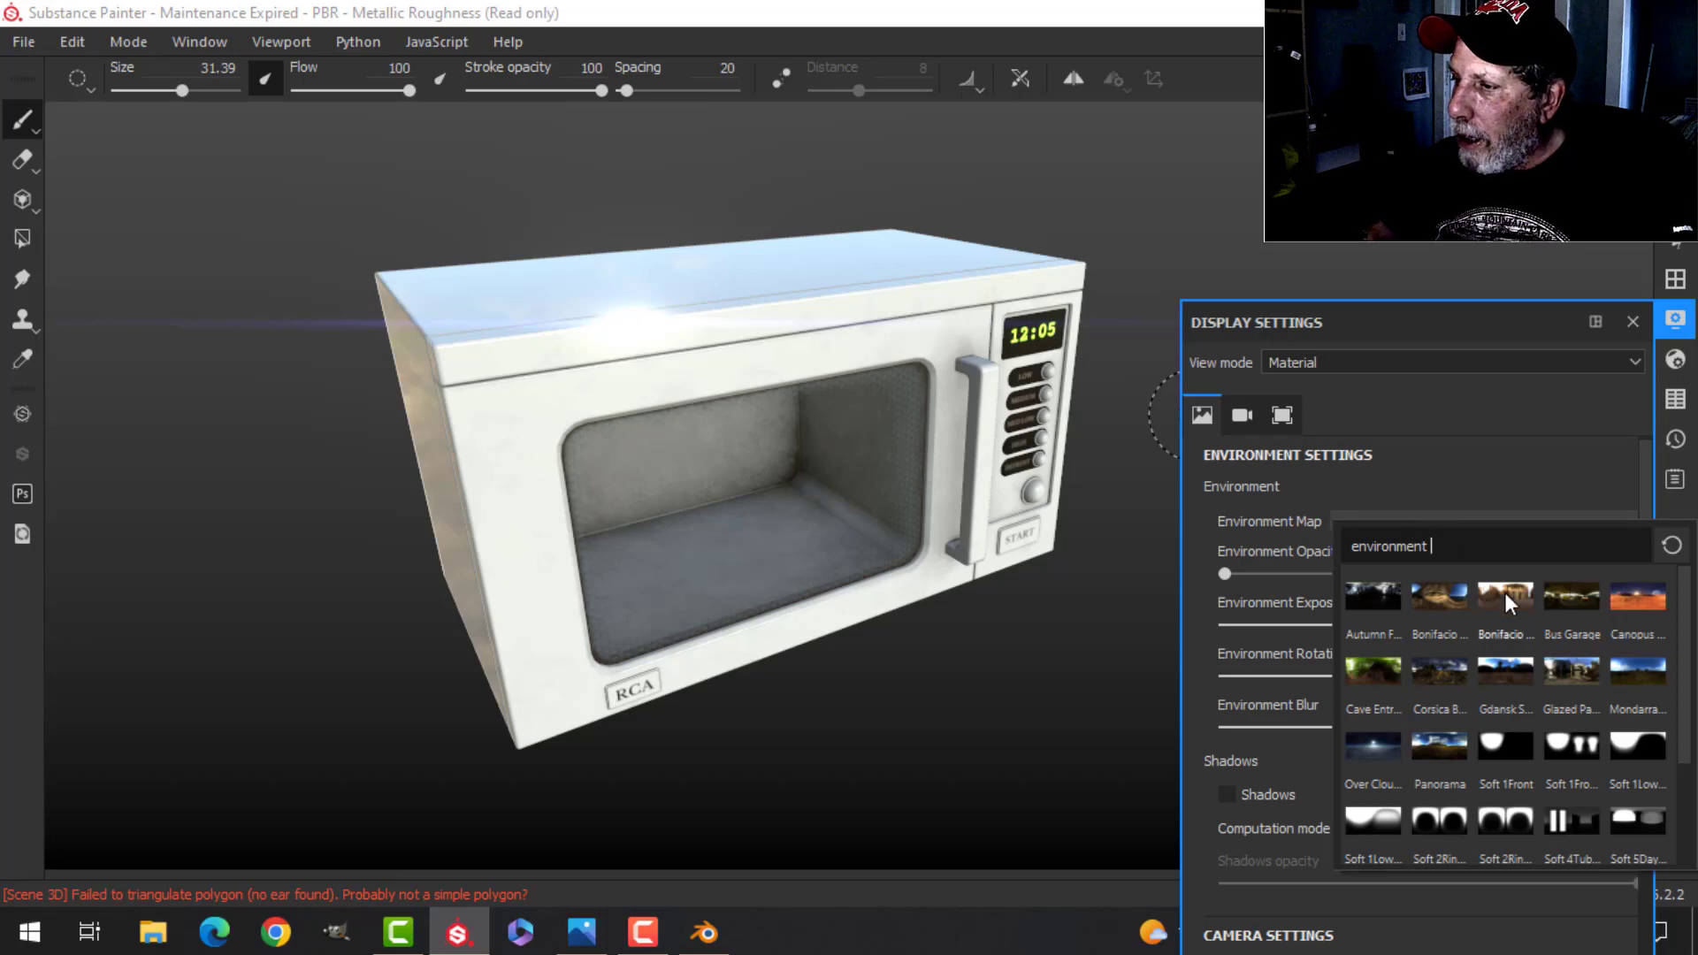
{"action": "left_click", "coordinate": [1445, 593]}
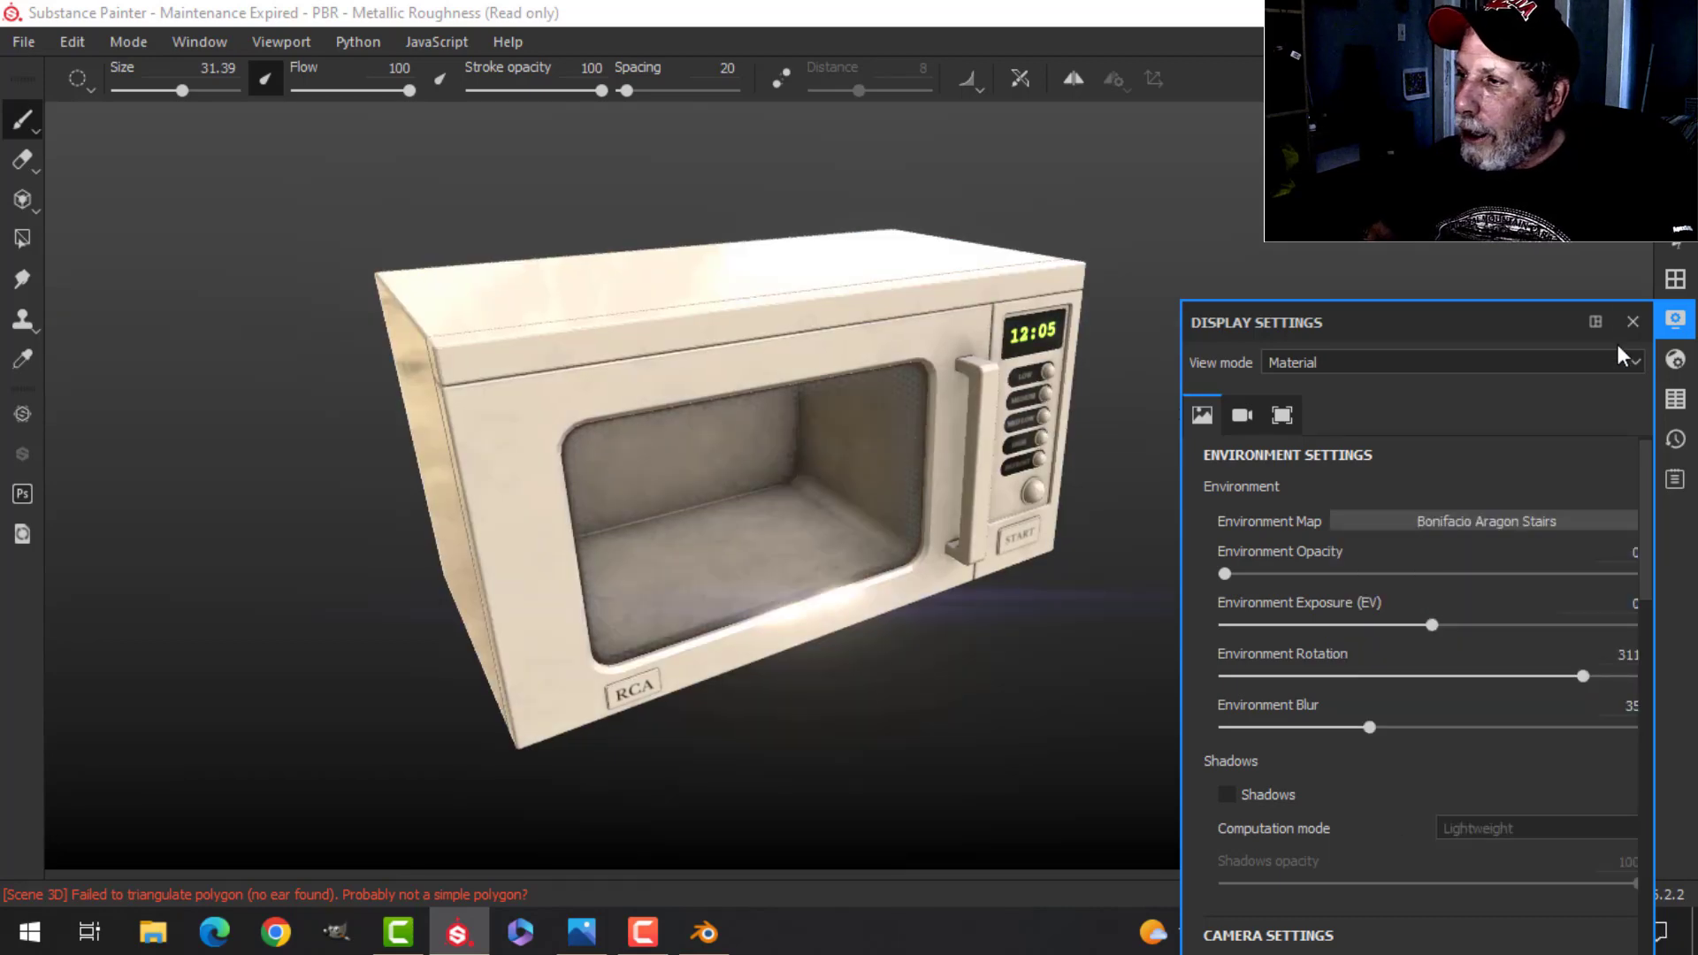
{"action": "left_click", "coordinate": [1675, 320]}
Step: Examine the microwave's body, glass door interior and control panel from several angles under the new environment lighting
{"action": "left_click_drag", "start_coordinate": [1209, 470], "coordinate": [1190, 452], "text": "alt"}
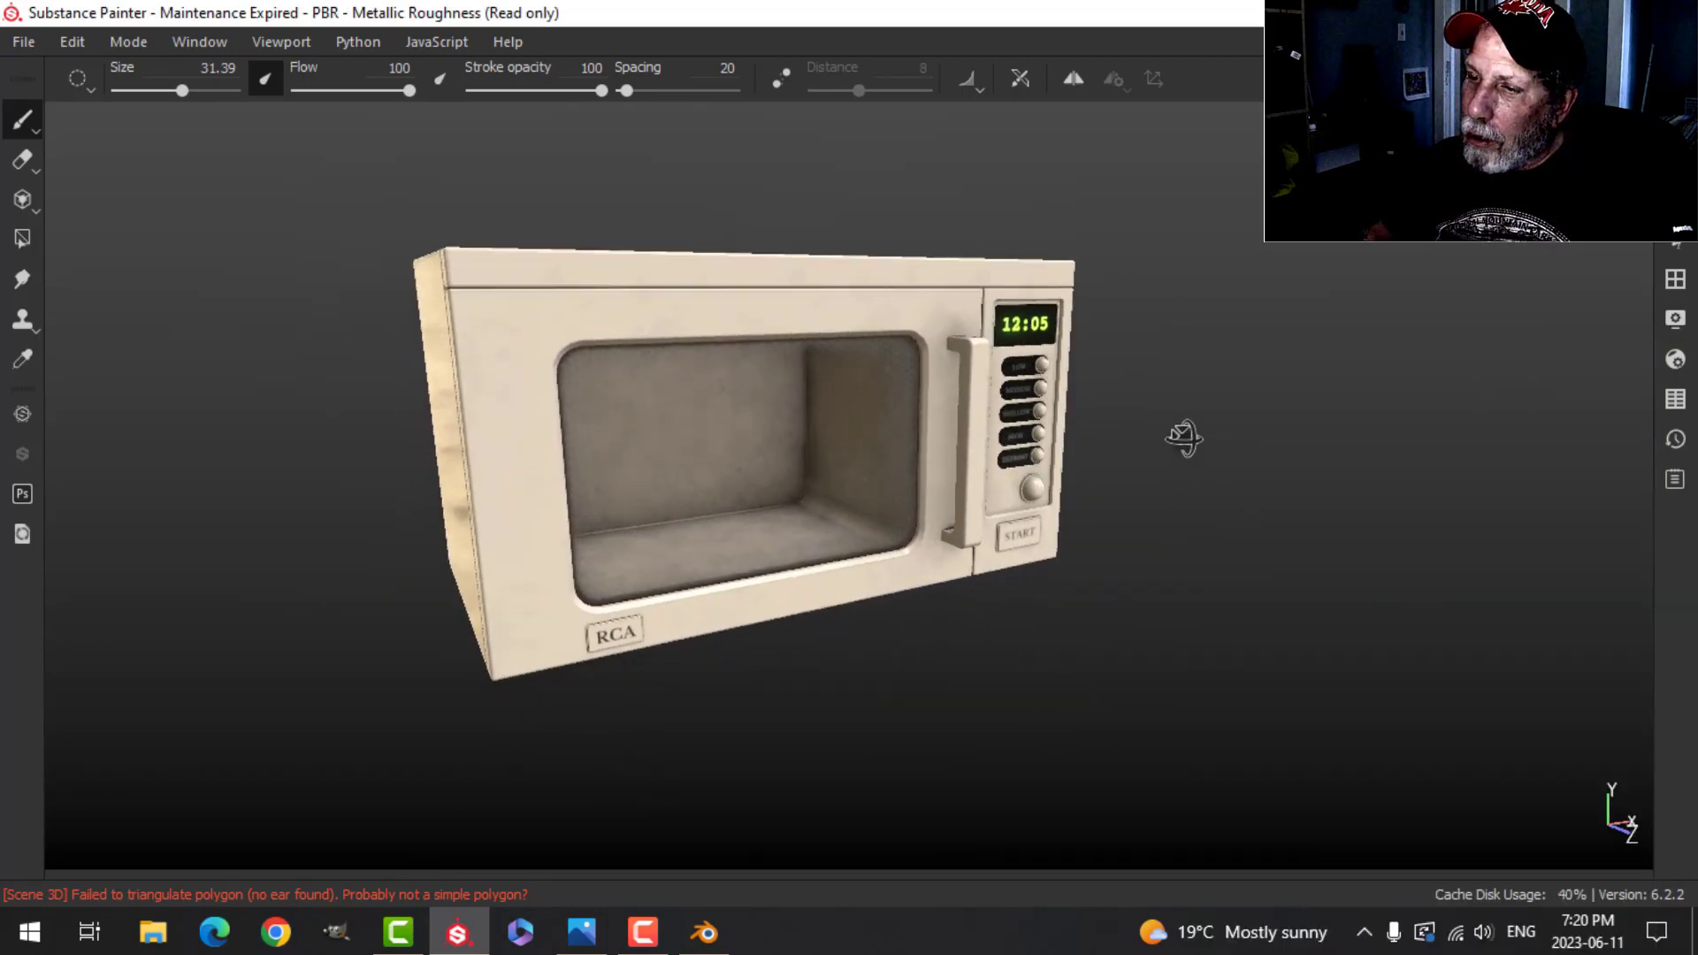
{"action": "left_click_drag", "start_coordinate": [1300, 493], "coordinate": [890, 466], "text": "alt"}
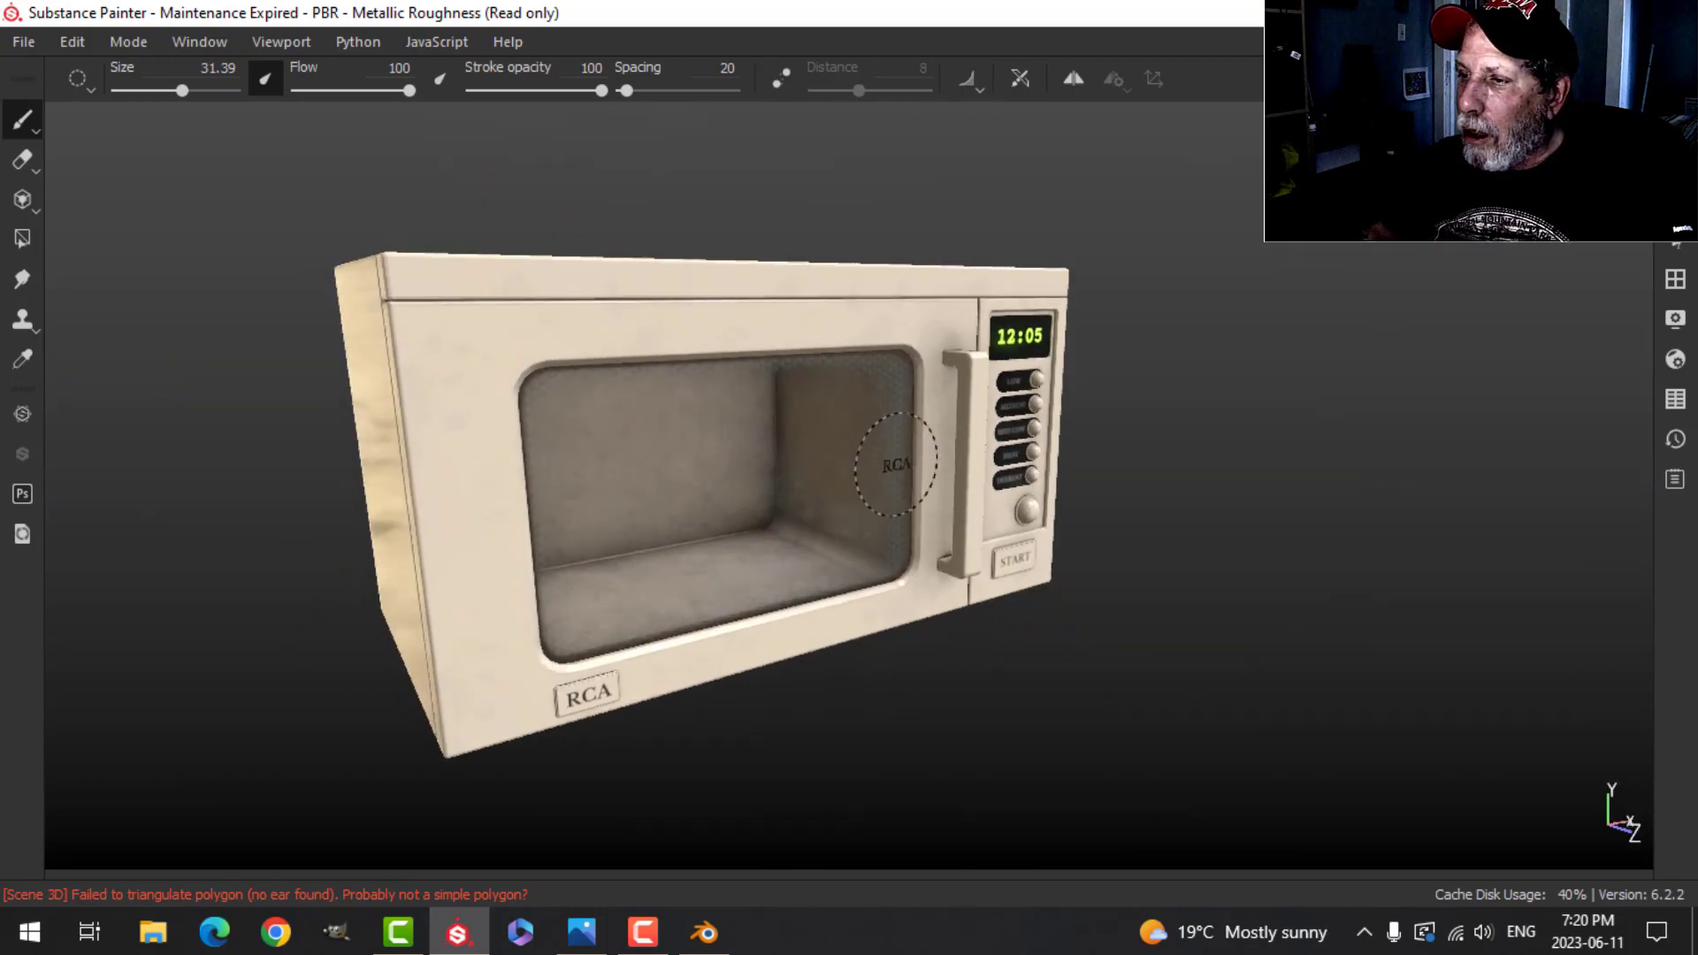
{"action": "scroll", "coordinate": [970, 459], "scroll_direction": "down", "scroll_amount": 2}
{"action": "scroll", "coordinate": [990, 442], "scroll_direction": "up", "scroll_amount": 5}
{"action": "left_click_drag", "start_coordinate": [1017, 457], "coordinate": [926, 471], "text": "alt"}
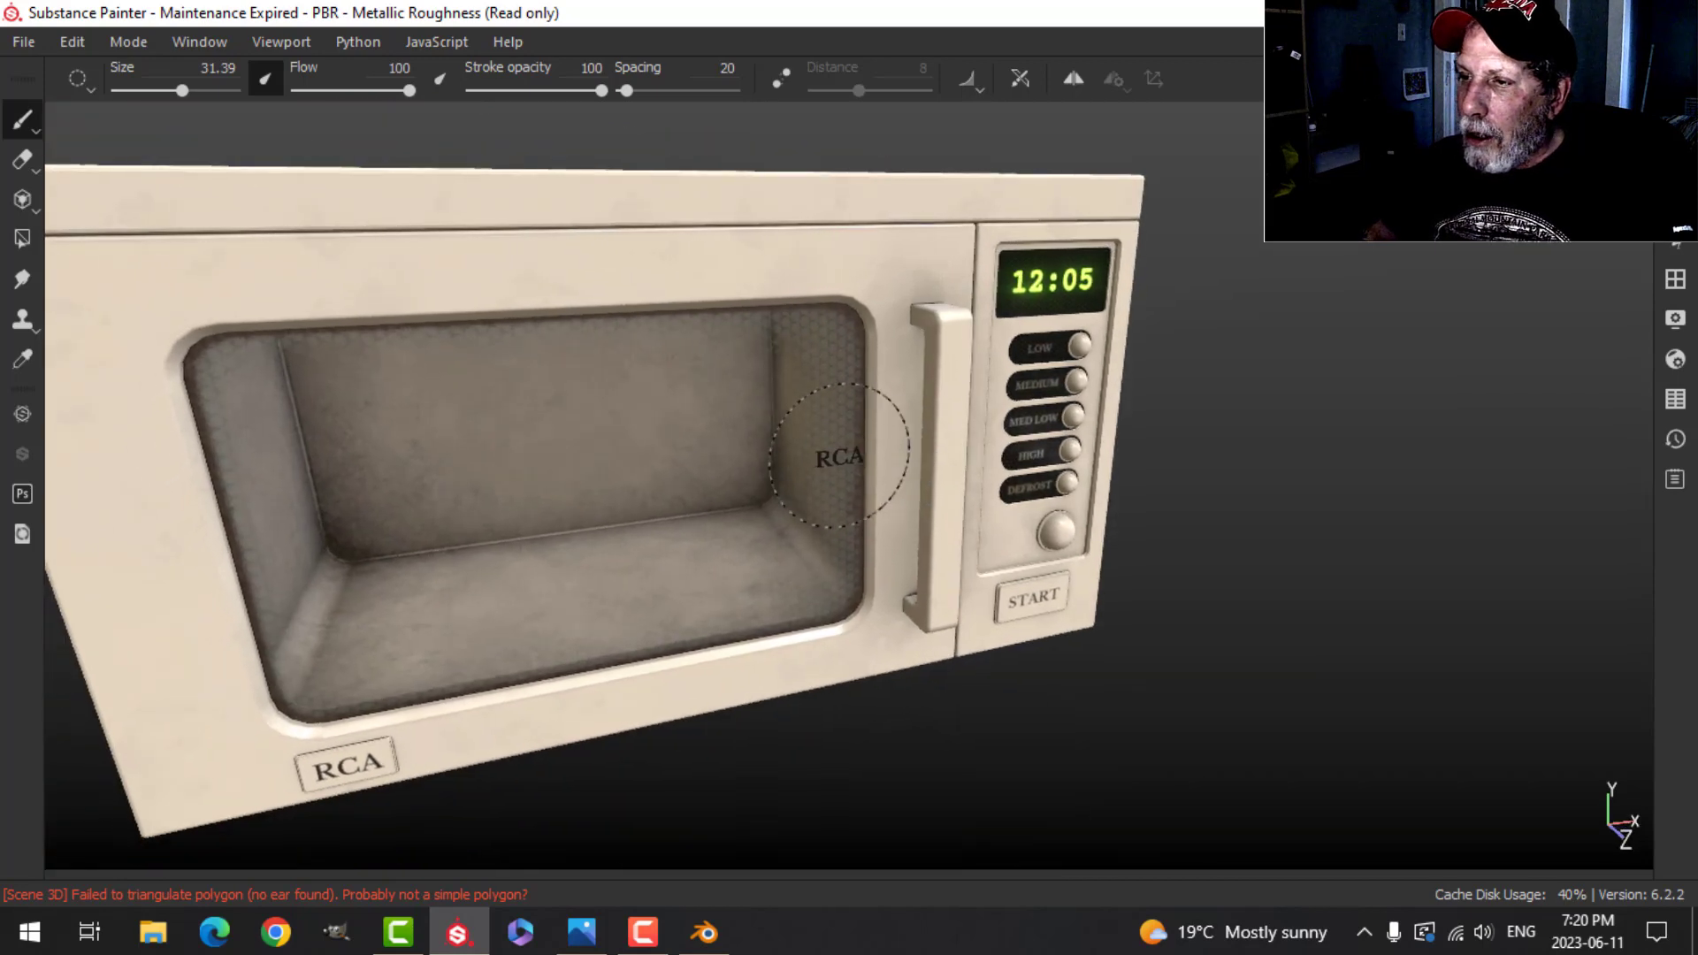
{"action": "middle_click_drag", "start_coordinate": [837, 455], "coordinate": [953, 456], "text": "alt"}
{"action": "scroll", "coordinate": [999, 451], "scroll_direction": "down", "scroll_amount": 2}
{"action": "left_click_drag", "start_coordinate": [1026, 450], "coordinate": [1009, 448], "text": "alt"}
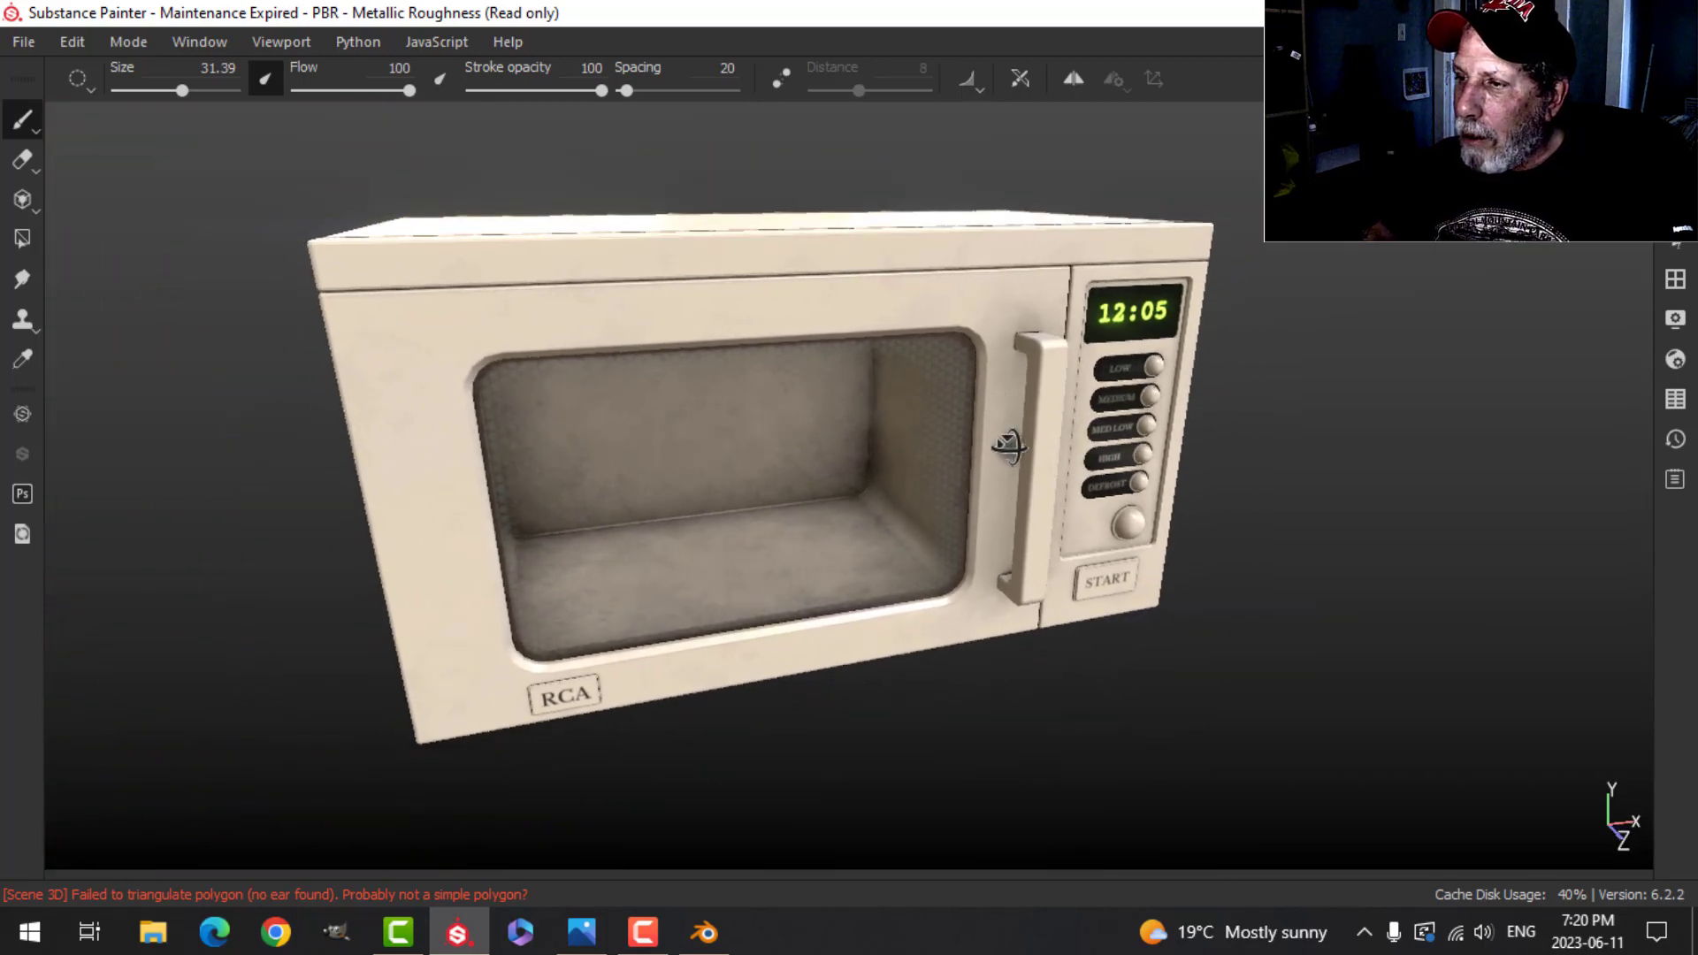